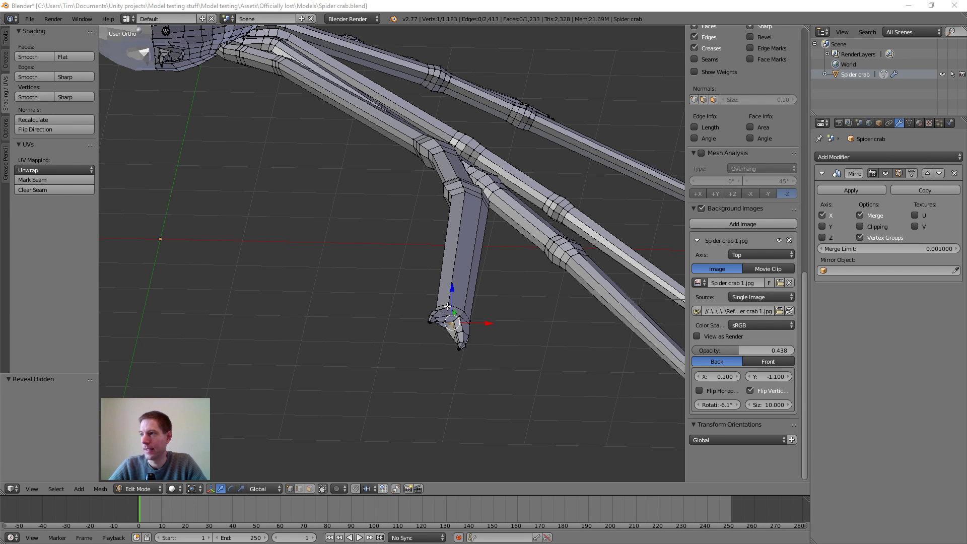
- Compare the front leg's pincer with the Spider crab 2.jpg reference photo
scroll(449, 308, "up", 2)
middle_click_drag(490, 288, 380, 301)
scroll(459, 248, "down", 6)
key("KP_Decimal")
scroll(449, 244, "up", 9)
scroll(353, 257, "up", 2)
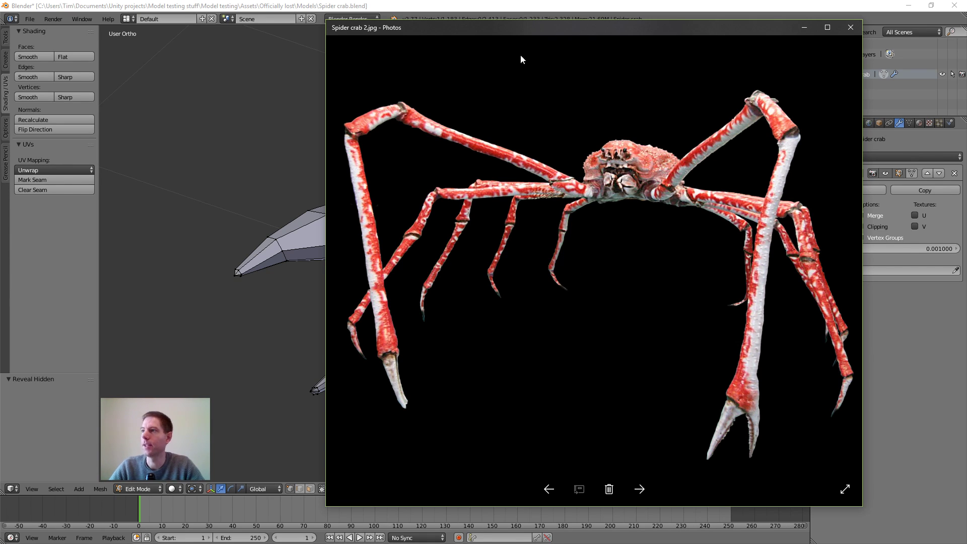
left_click_drag(531, 32, 652, 41)
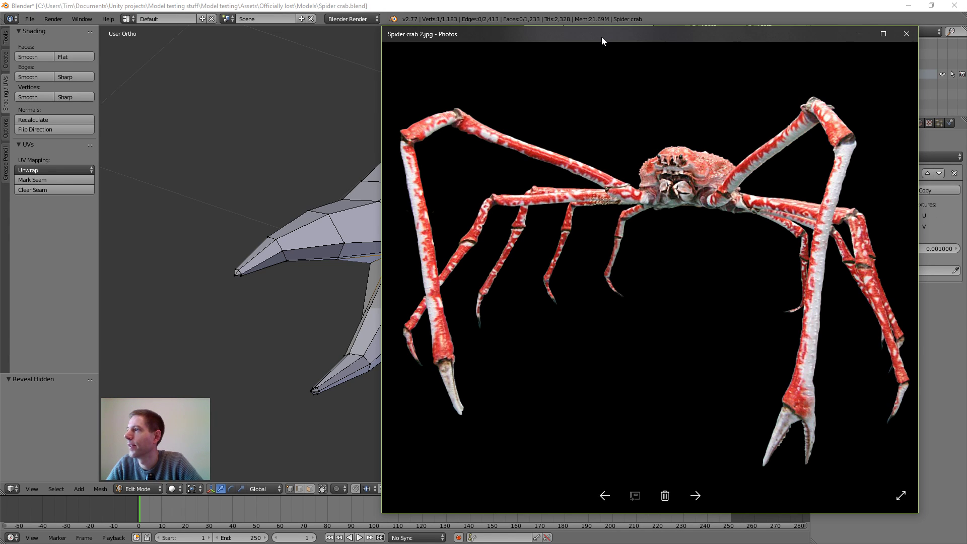
key("alt+Tab")
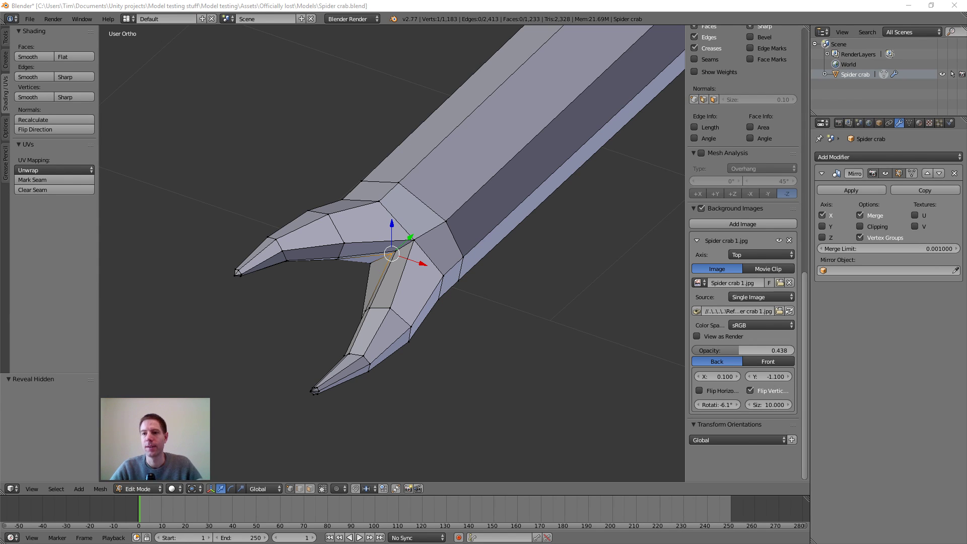
- Examine the fork where the pincer's two claws meet the end of the leg from several angles
scroll(398, 262, "down", 1)
scroll(399, 262, "down", 1)
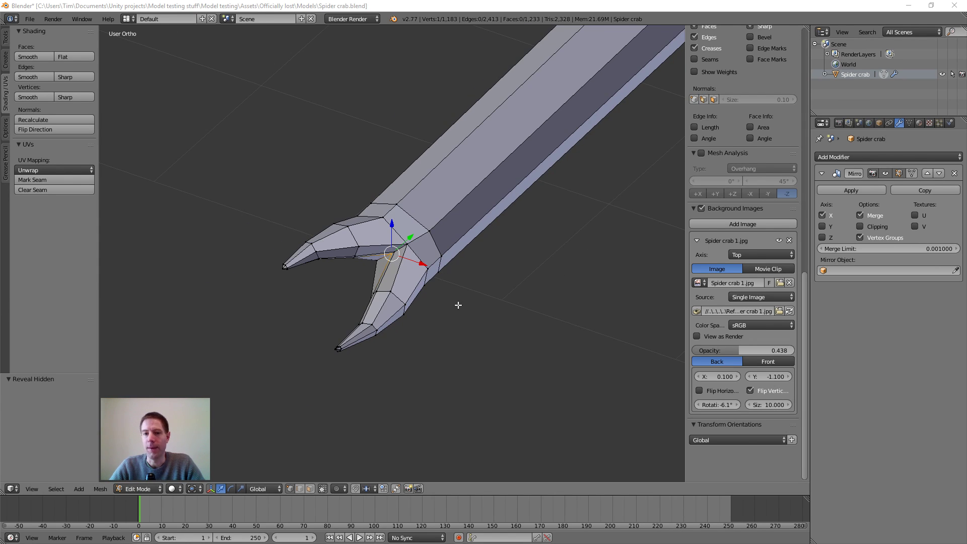
mouse_move(458, 303)
middle_mouse_down()
mouse_move(432, 318)
mouse_move(359, 309)
mouse_move(471, 287)
mouse_move(452, 305)
middle_mouse_up()
scroll(452, 306, "down", 4)
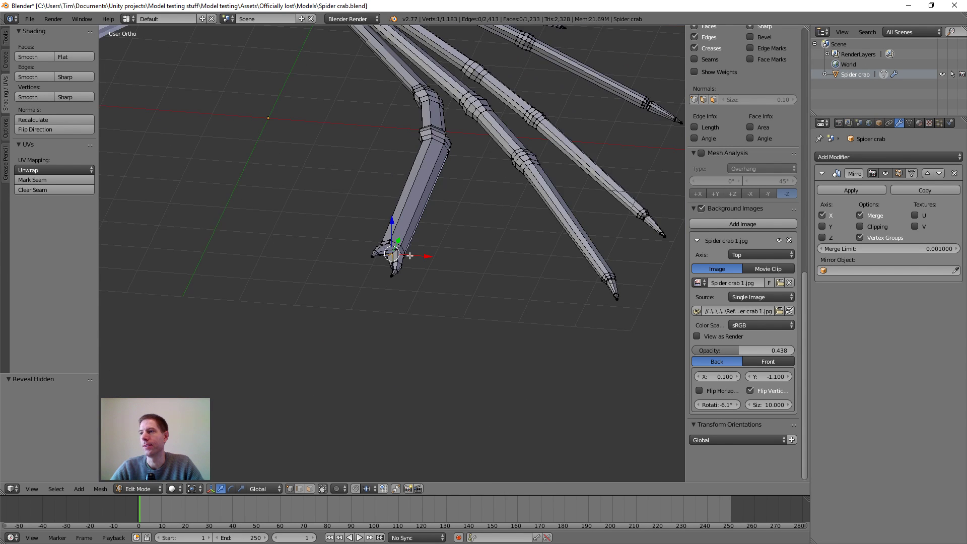
scroll(391, 286, "up", 5)
middle_click_drag(391, 286, 324, 298)
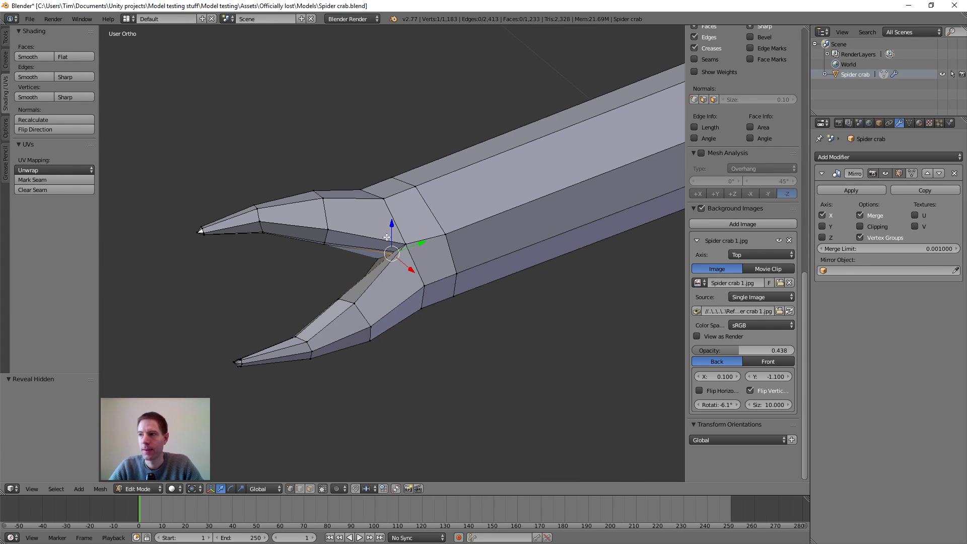
middle_click_drag(385, 229, 358, 237)
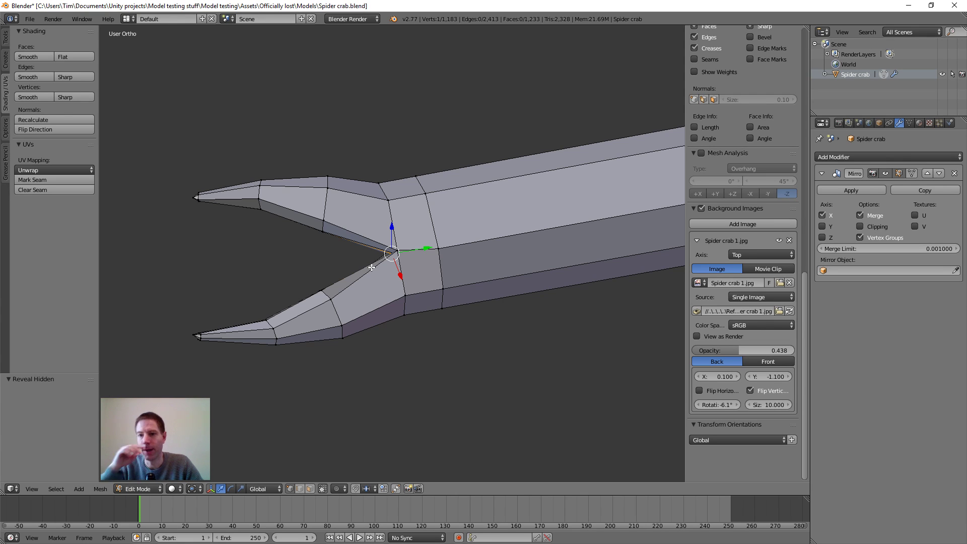
scroll(331, 284, "up", 1)
middle_click_drag(331, 285, 325, 290)
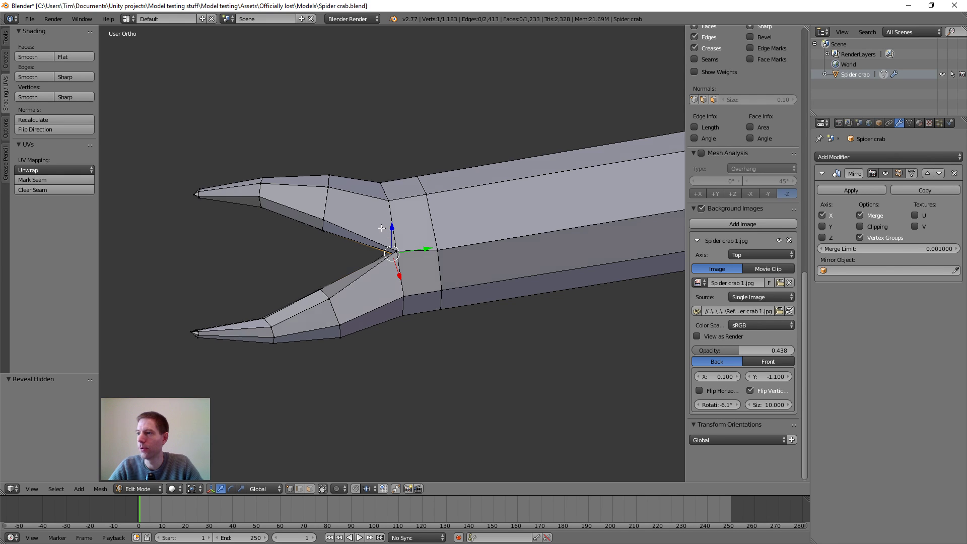
- Add one loop cut around the base of the pincer's upper claw and slide it close to the end of the leg
middle_click_drag(389, 240, 378, 233)
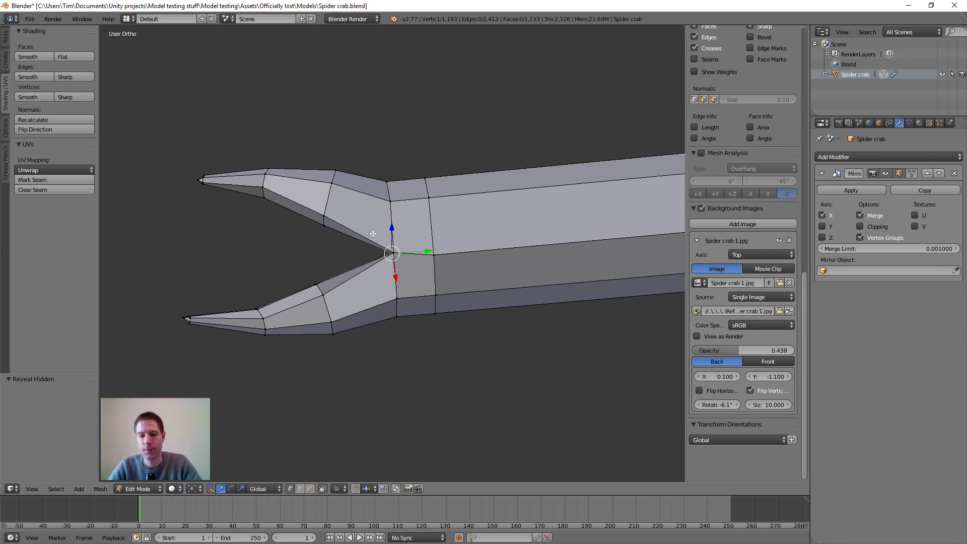
key("ctrl+r")
left_click(371, 231)
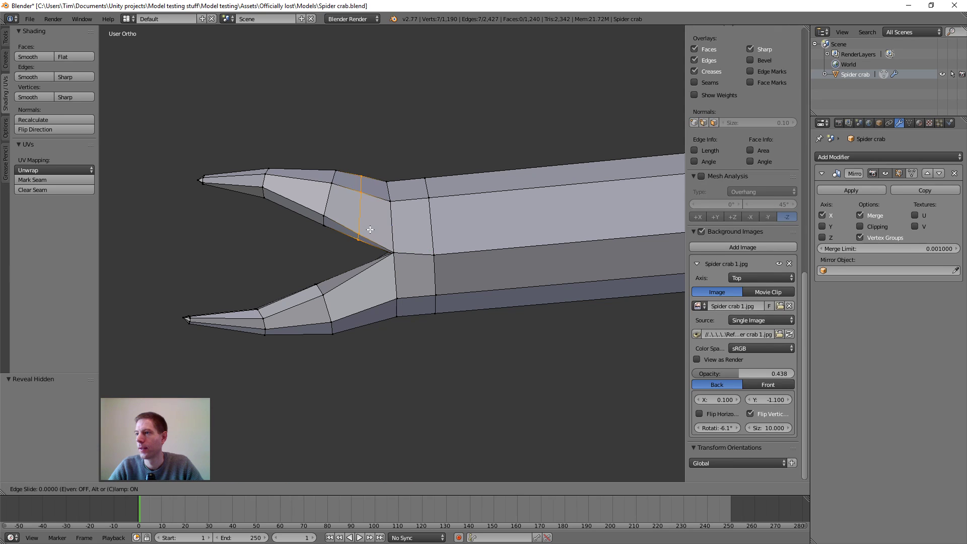
left_click(403, 228)
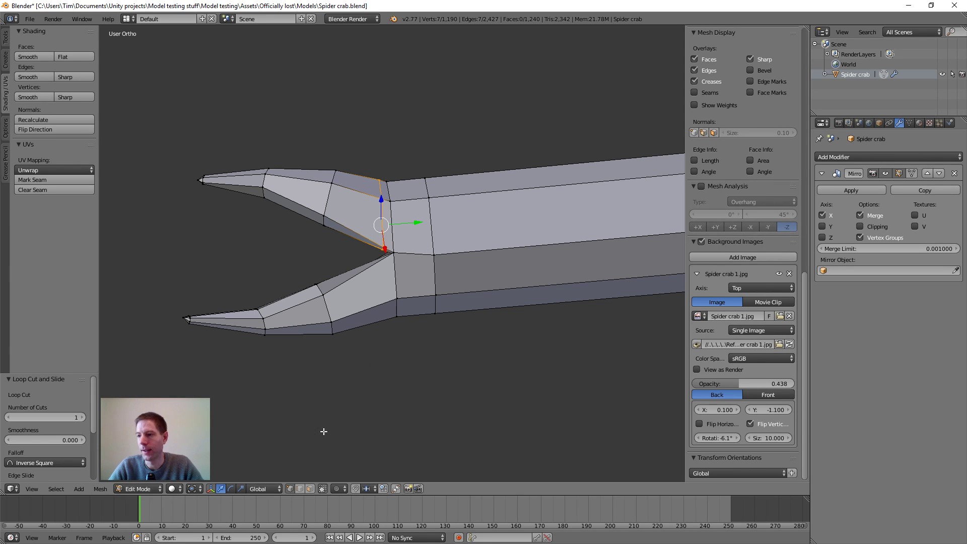
- Move the two outer edges at the upper claw's base 0.055 along Y, back towards the leg
middle_click_drag(363, 312, 478, 216)
right_click(388, 192, "shift")
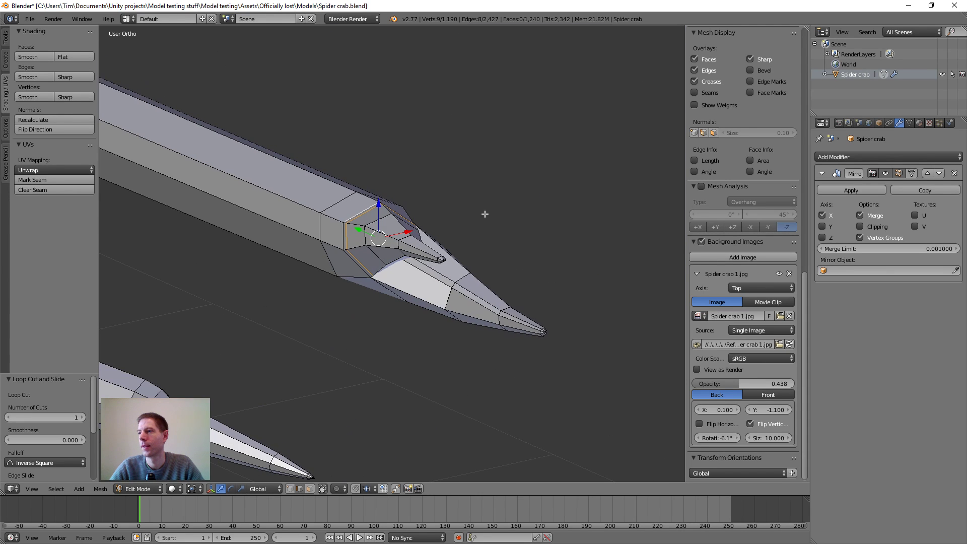
right_click(343, 241)
middle_click_drag(352, 214, 161, 286)
right_click(348, 230, "shift")
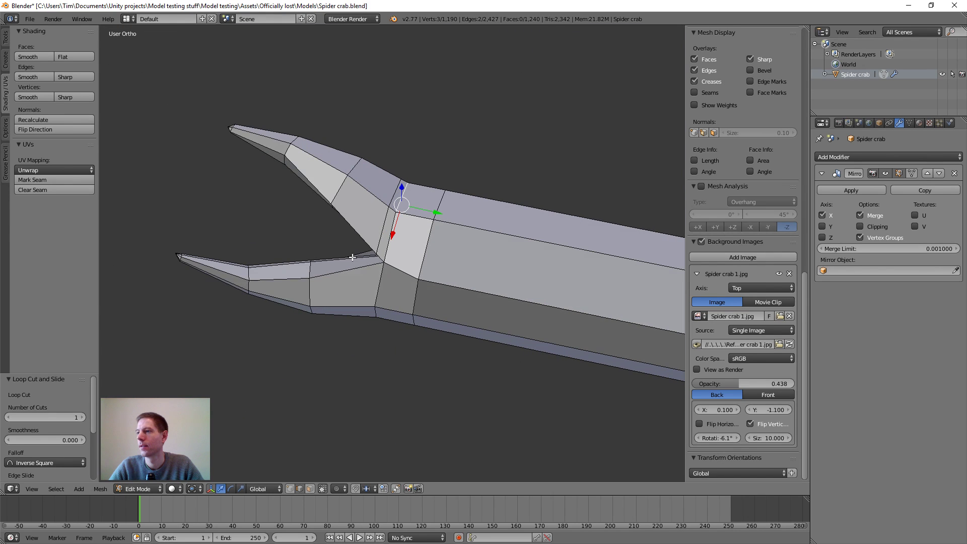
key("g")
key("y")
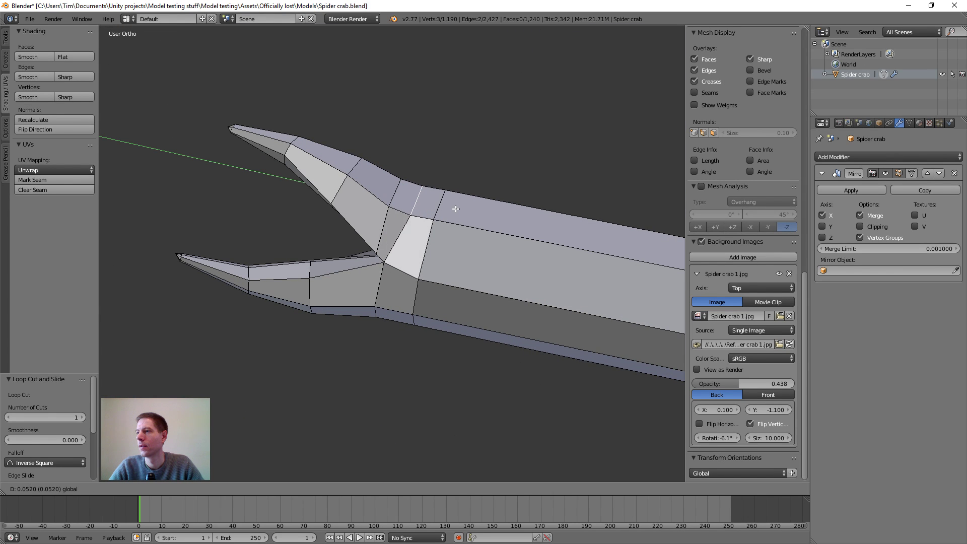
left_click(451, 207)
middle_click_drag(451, 207, 349, 231)
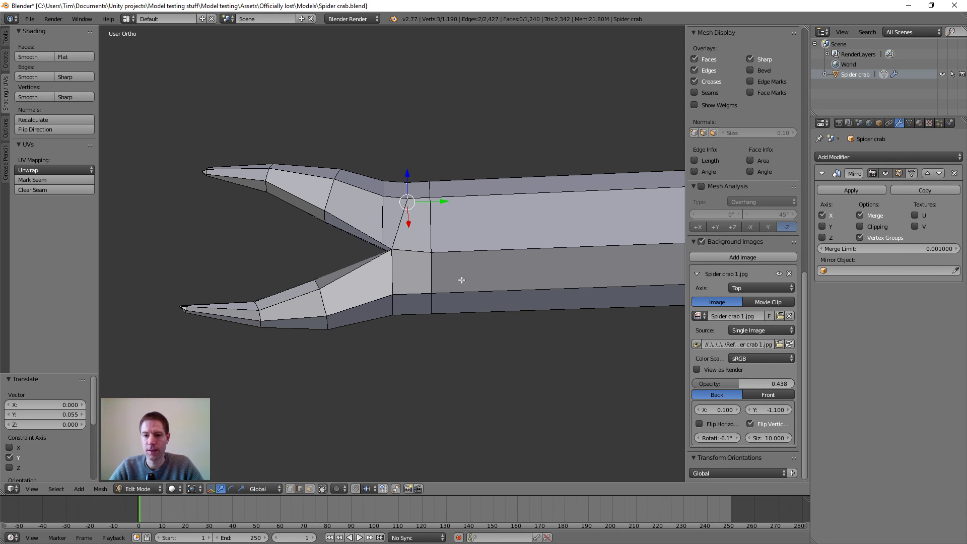
- Move the two outer edges at the lower claw's base 0.033 along X
middle_click_drag(401, 334, 438, 277)
right_click(397, 302, "shift")
right_click(398, 302, "shift")
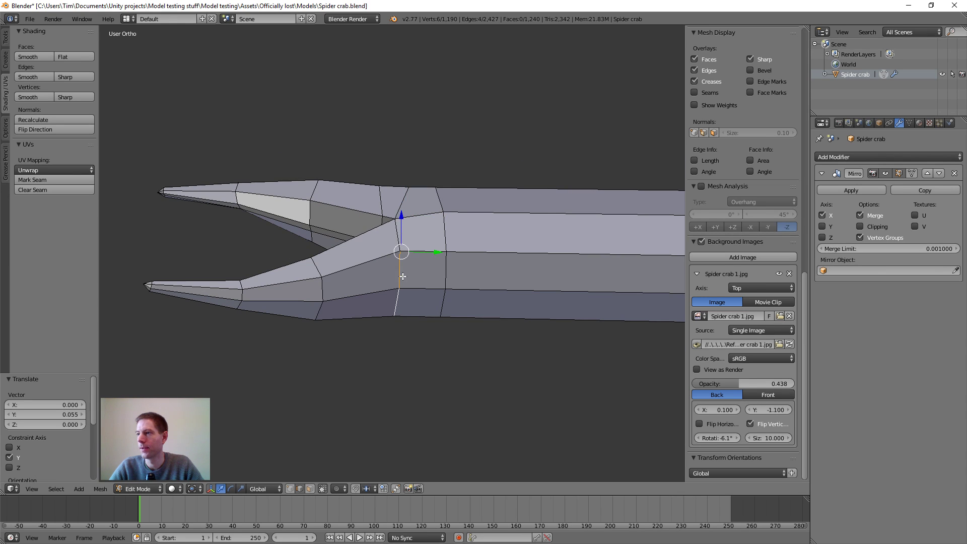
middle_click_drag(397, 301, 428, 279)
key("a")
right_click(406, 314)
right_click(416, 308, "shift")
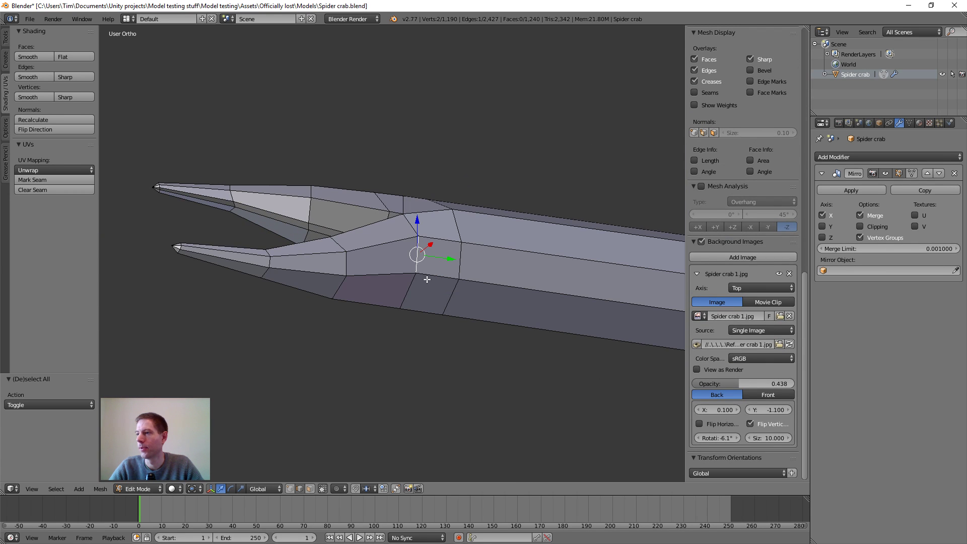
right_click(417, 281, "shift")
middle_click_drag(398, 309, 452, 260)
key("g")
key("x")
left_click(347, 329)
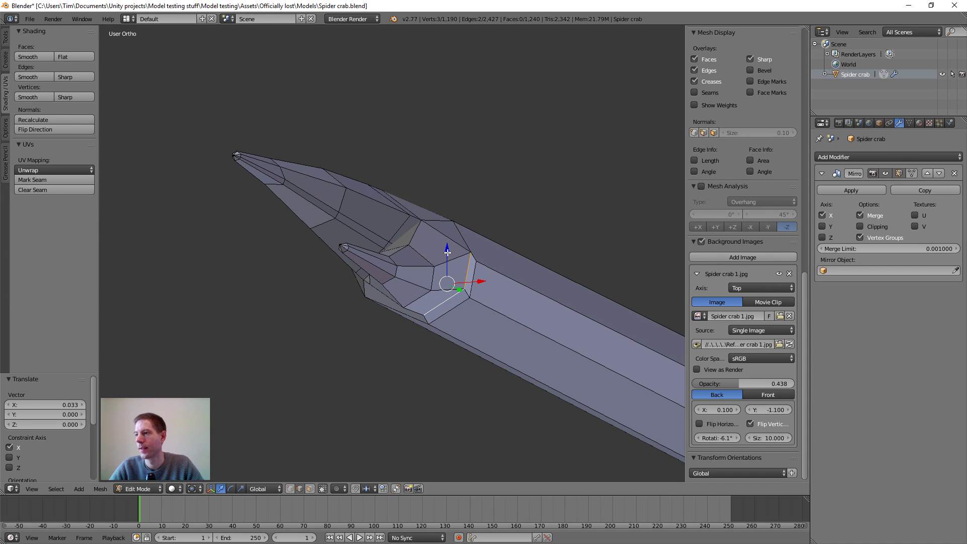
- Shift the lower claw's outer base edges -0.015 along Z
key("g")
key("z")
left_click(469, 255)
middle_click_drag(519, 268, 449, 298)
scroll(446, 299, "down", 2)
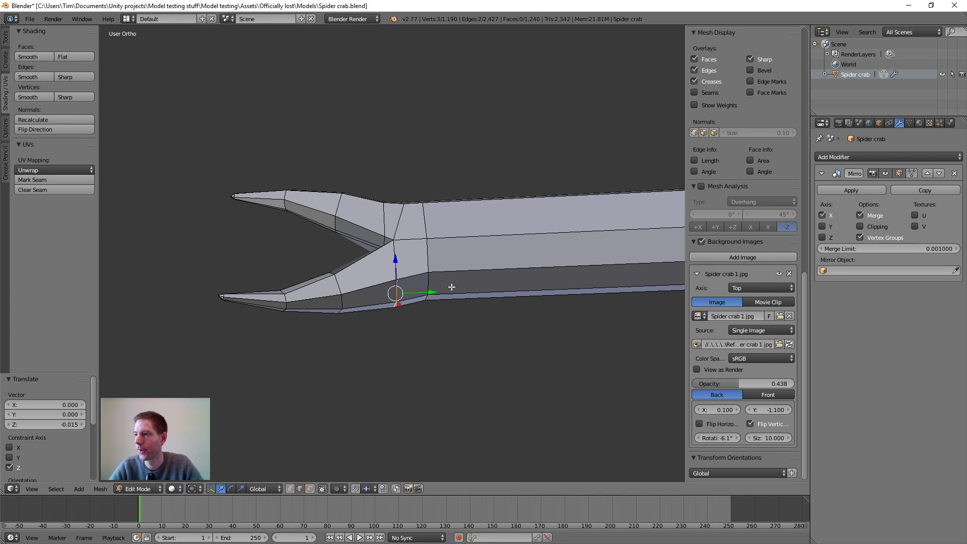
- Select the outer edges of both loops at the upper claw's base and move them 0.030 along Y towards the leg
scroll(450, 244, "up", 3)
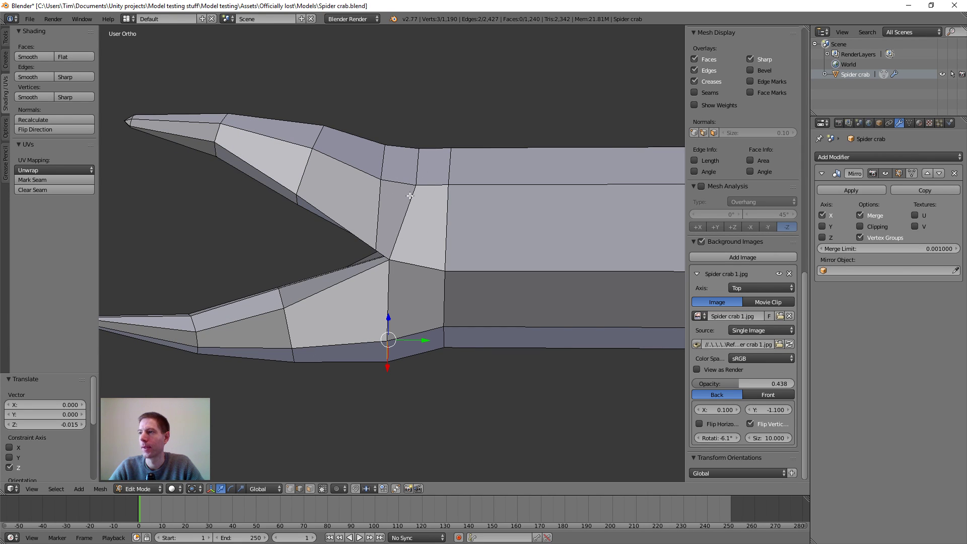
middle_click_drag(410, 196, 434, 195)
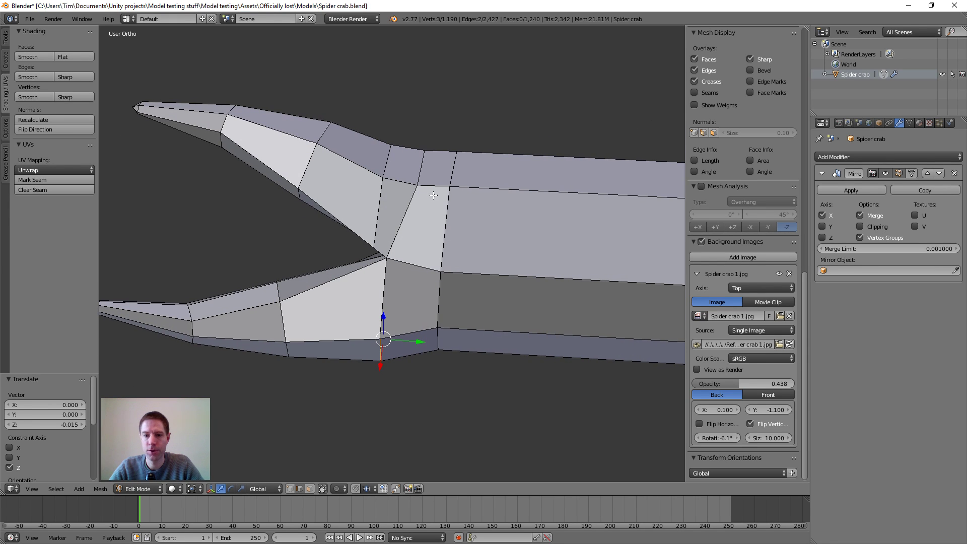
scroll(469, 184, "down", 3)
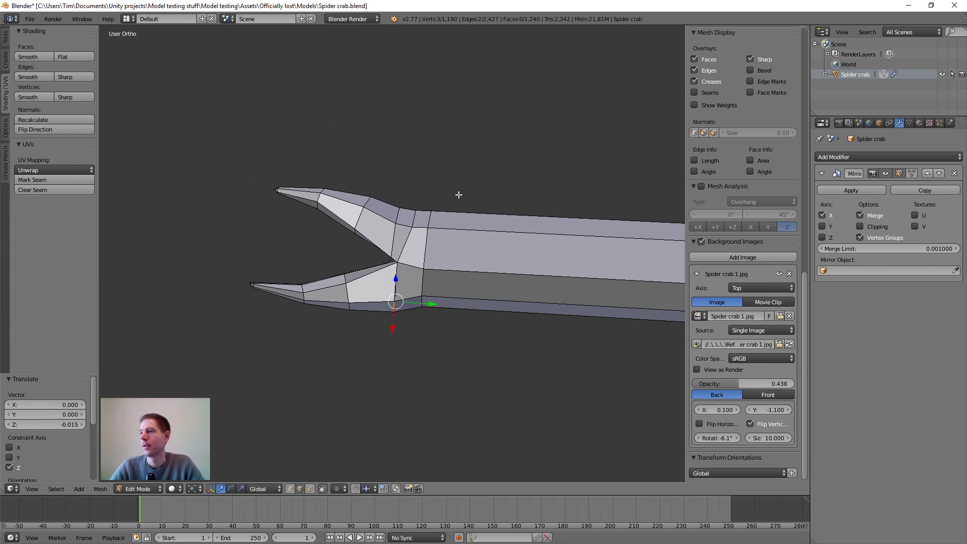
right_click(414, 219)
middle_click_drag(414, 219, 424, 248)
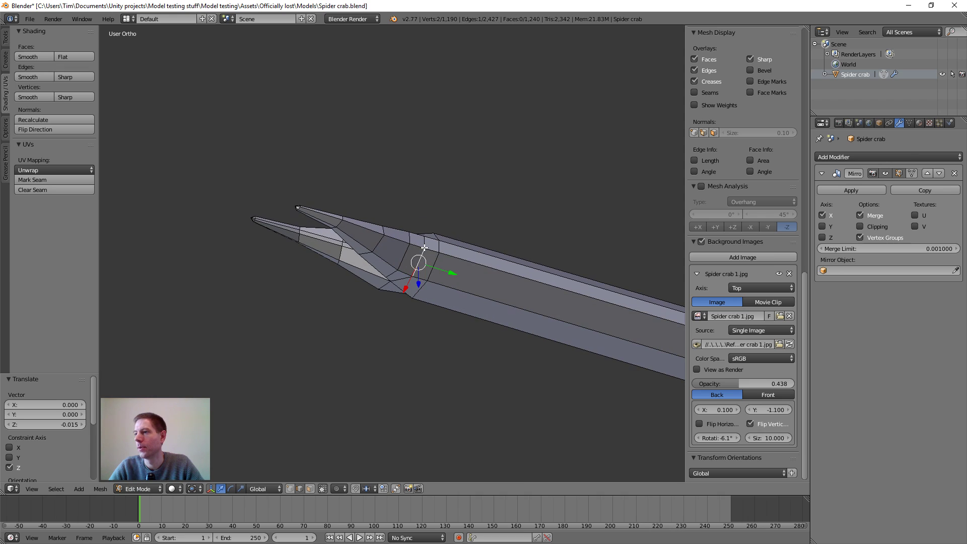
right_click(419, 247)
right_click(423, 243, "shift")
right_click(409, 239, "shift")
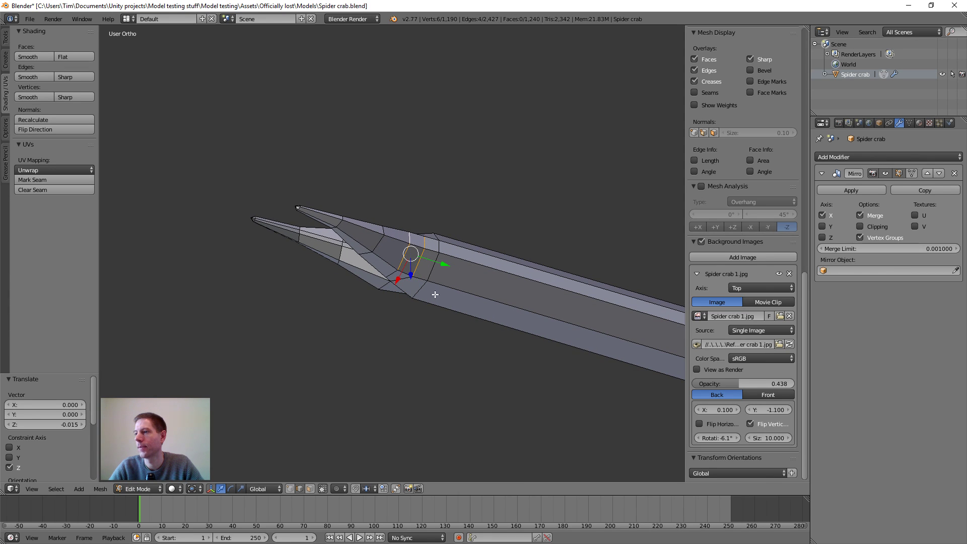
scroll(434, 294, "up", 3)
middle_click_drag(501, 298, 510, 229)
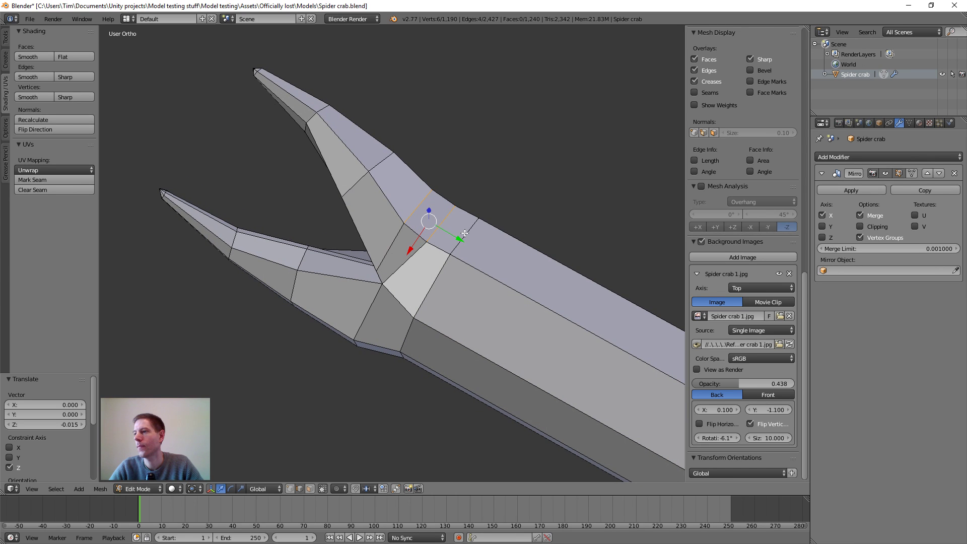
left_click_drag(462, 239, 473, 239)
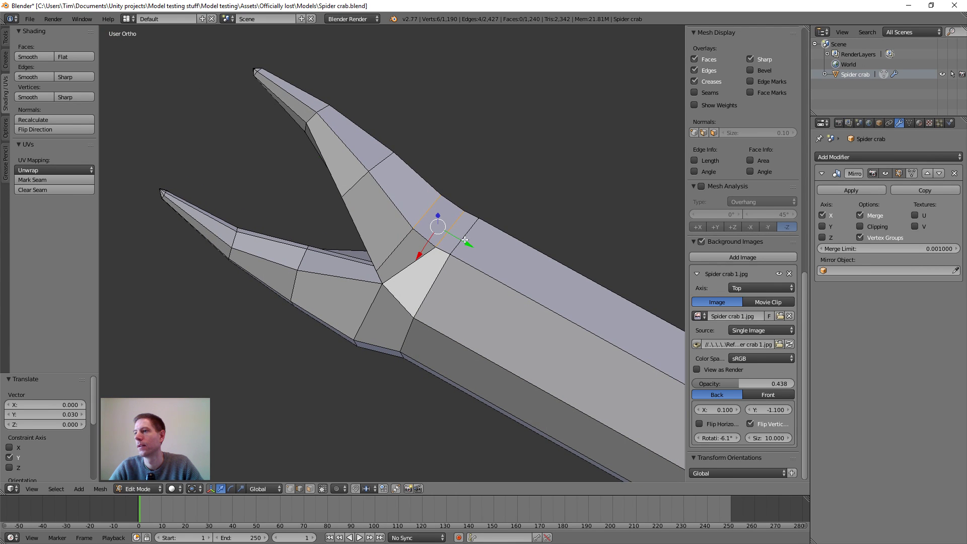
- Compare the reshaped upper claw base with the pincer in the Spider crab 2.jpg reference photo
middle_click_drag(365, 272, 492, 238)
scroll(493, 234, "up", 2)
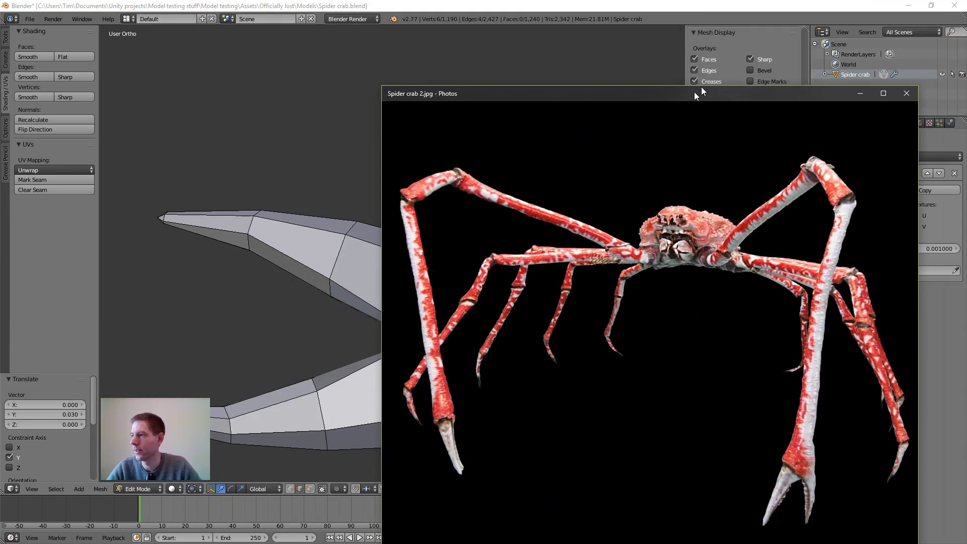
left_click_drag(694, 91, 718, 47)
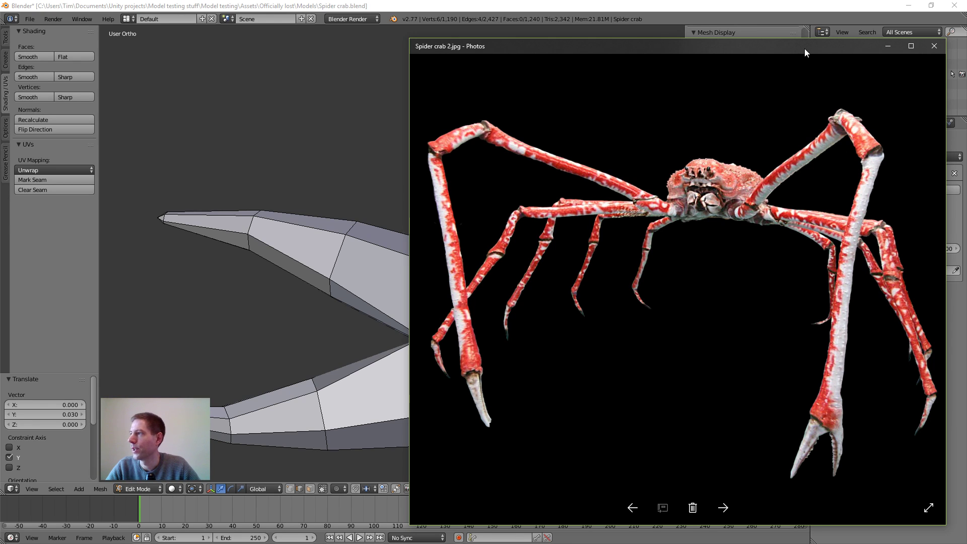
left_click_drag(805, 48, 0, 444)
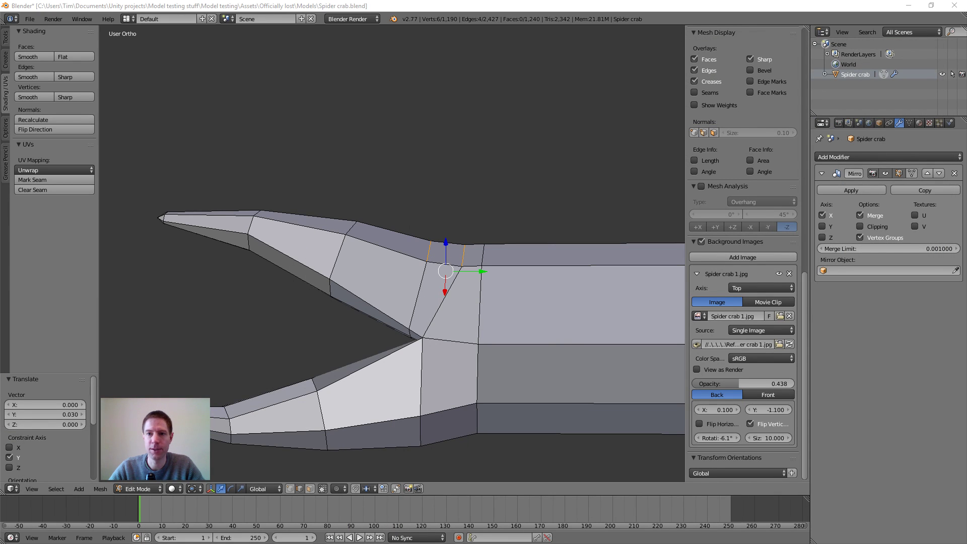
- Add one loop cut midway between the two edge loops at the base of the upper claw
middle_click_drag(446, 322, 459, 297)
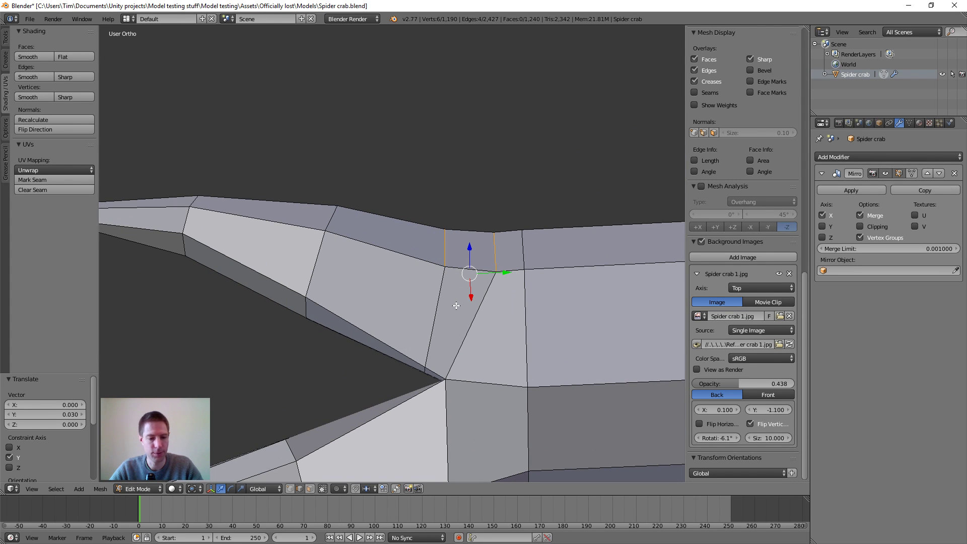
key("ctrl+r")
left_click(469, 268)
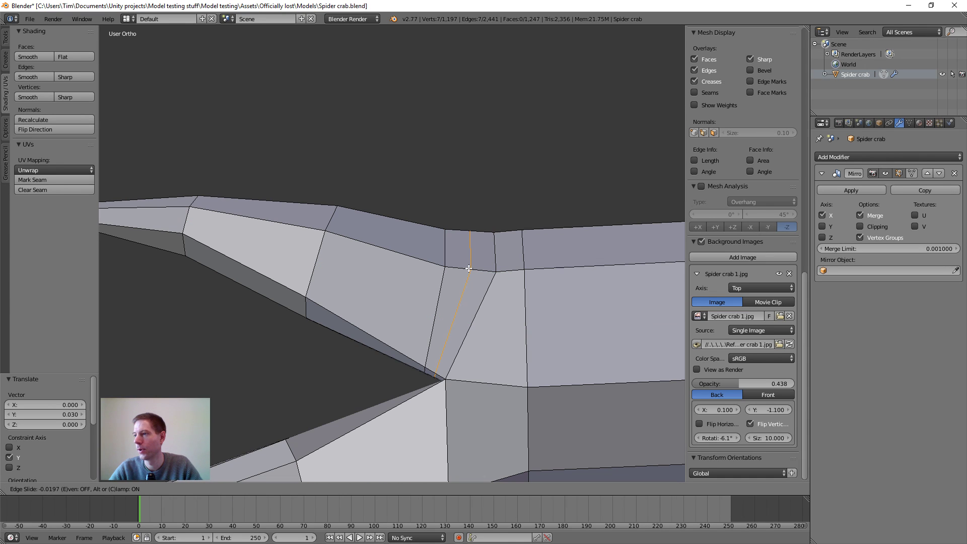
left_click(469, 268)
scroll(465, 281, "down", 4)
scroll(463, 284, "up", 2)
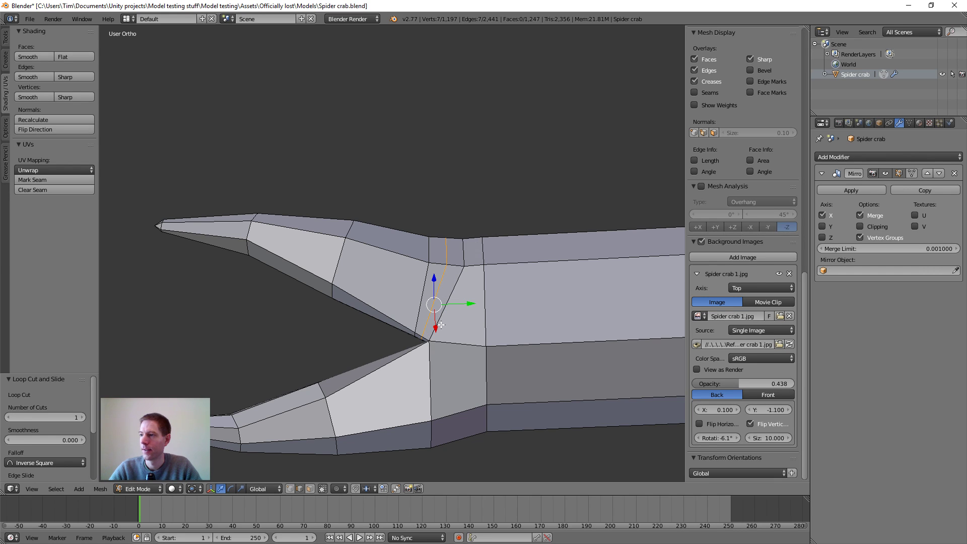
- Check the pincer's shape and proportions against the rest of its leg
scroll(499, 365, "down", 8)
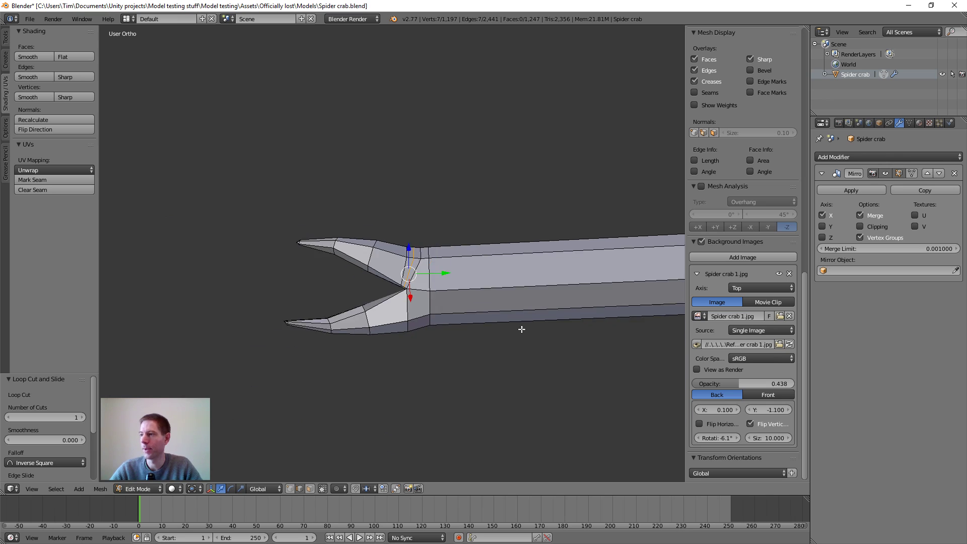
middle_click_drag(575, 262, 410, 292, "shift")
scroll(623, 225, "down", 3)
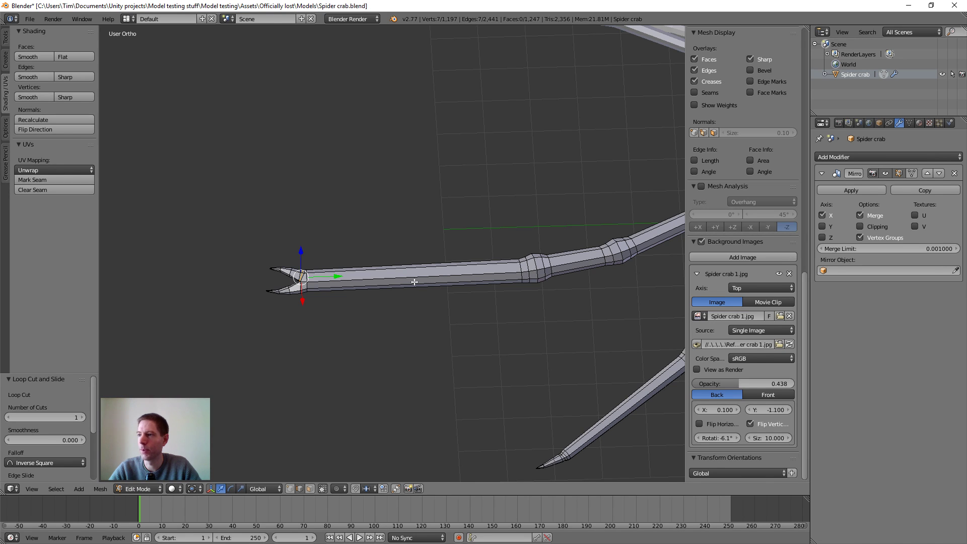
scroll(282, 306, "up", 5)
middle_click_drag(415, 323, 655, 345, "shift")
scroll(479, 324, "up", 2)
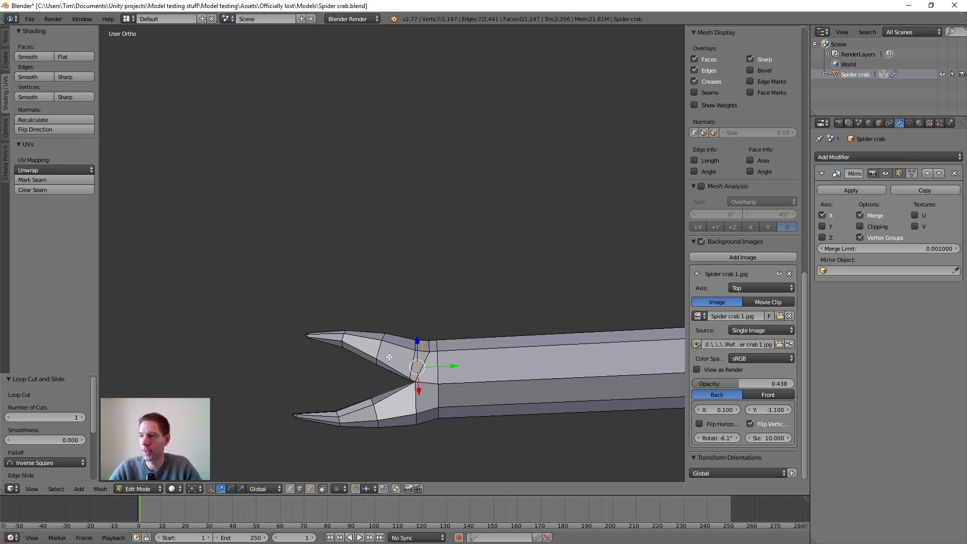
- Compare the pincer's two claws and the joint at their base with the claw in the Spider crab 2.jpg reference photo
scroll(430, 360, "up", 2)
middle_click_drag(478, 390, 462, 295, "shift")
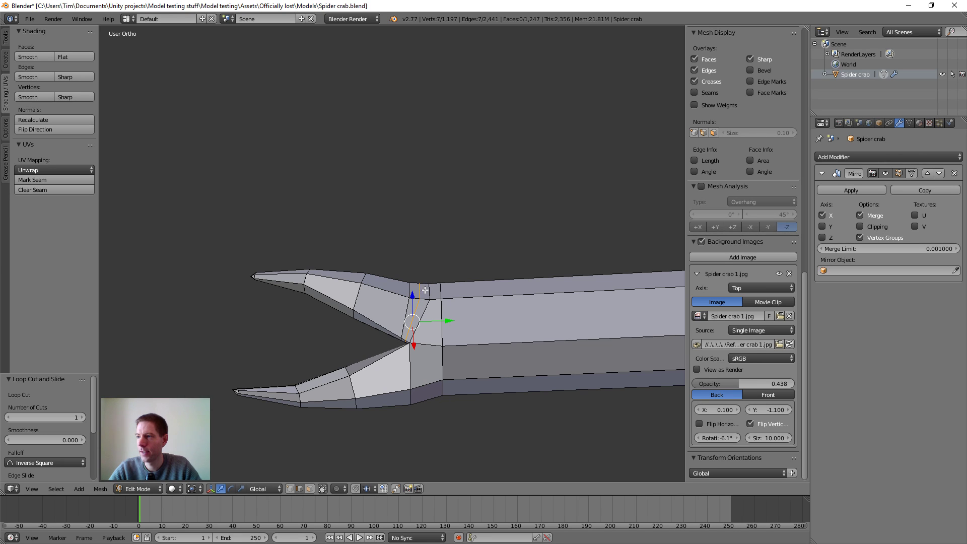
scroll(350, 322, "up", 1)
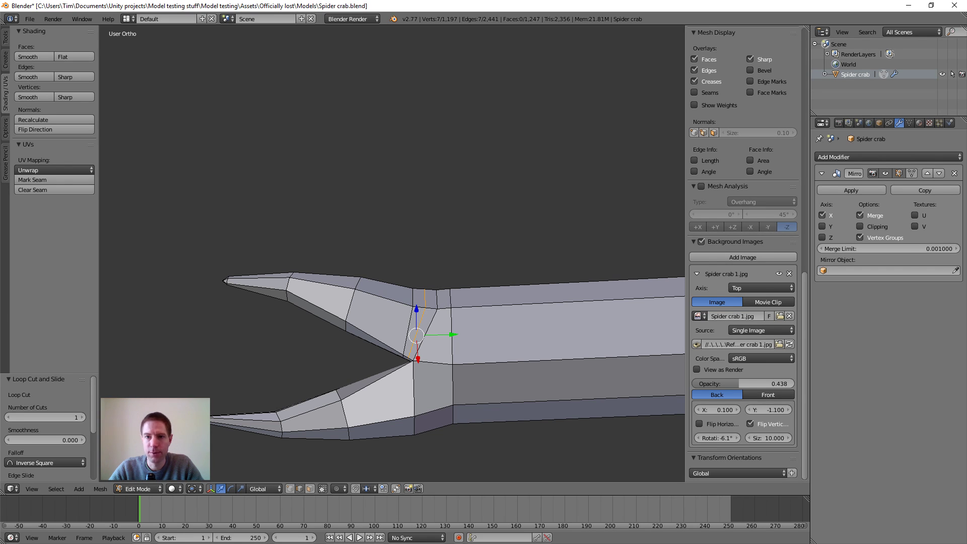
left_click_drag(966, 65, 779, 28)
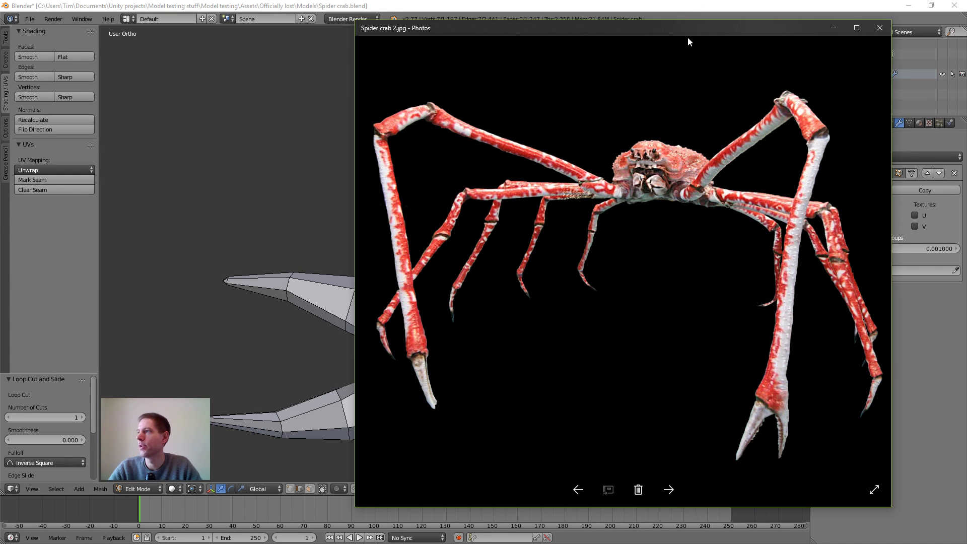
left_click(834, 28)
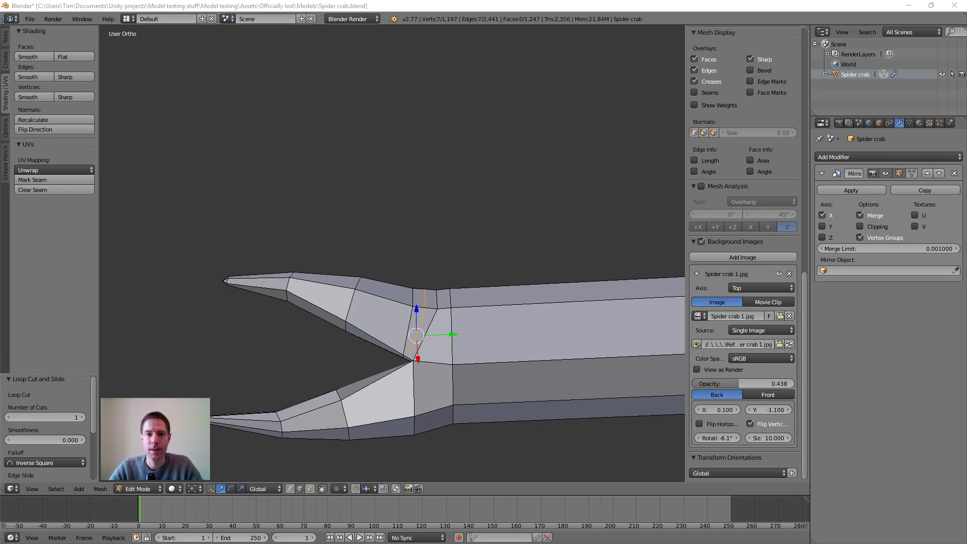
scroll(423, 348, "down", 1)
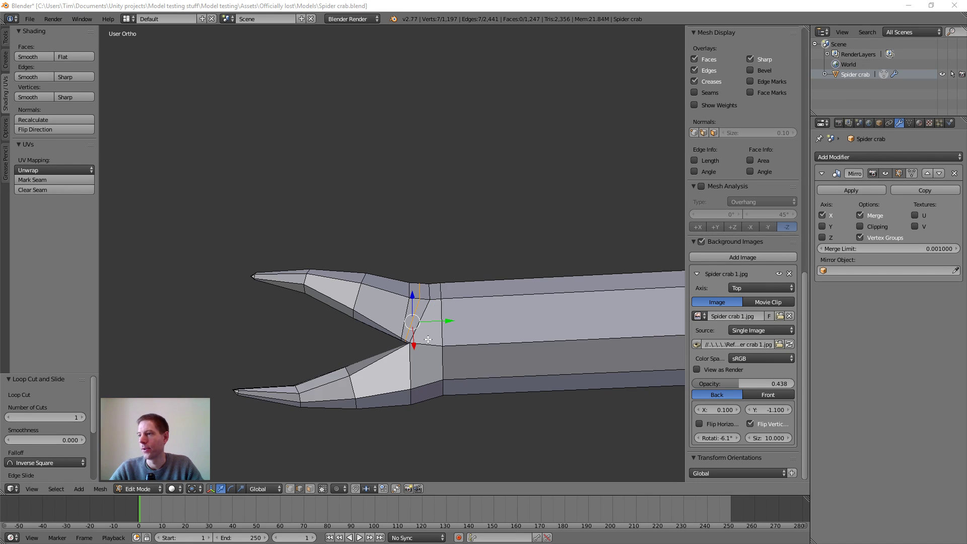
scroll(434, 340, "up", 2)
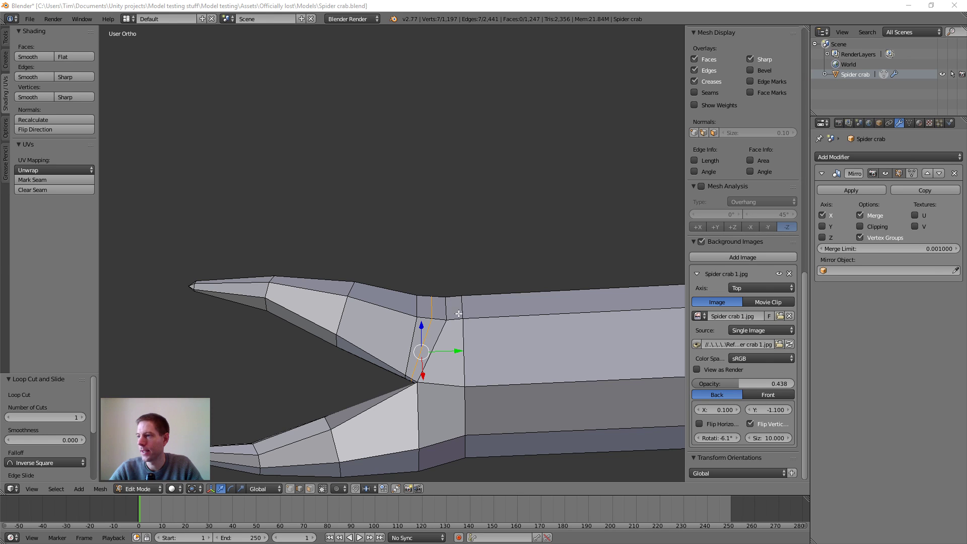
scroll(453, 383, "down", 1)
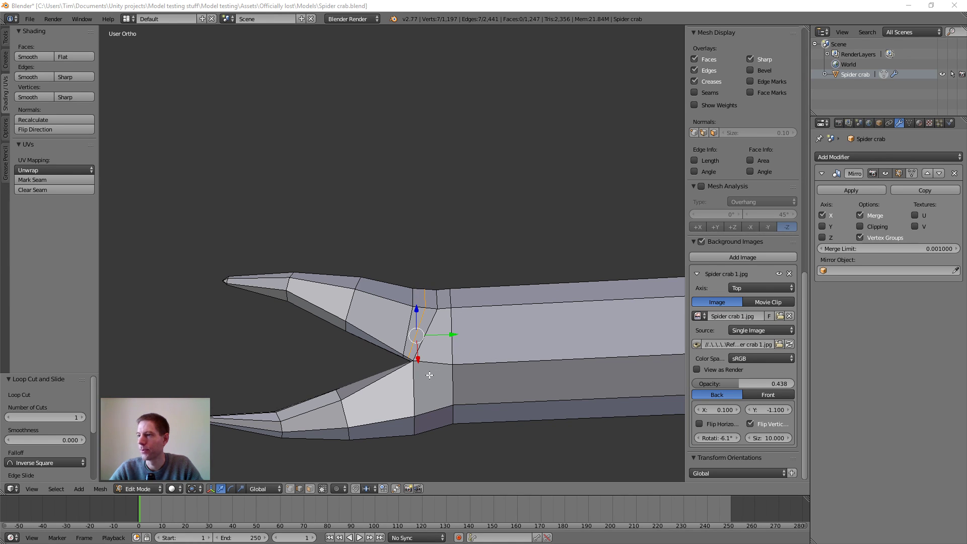
- In face selection, select the two adjacent outer faces nearest the leg at the upper claw's base and move them -0.030 along X
left_click(310, 490)
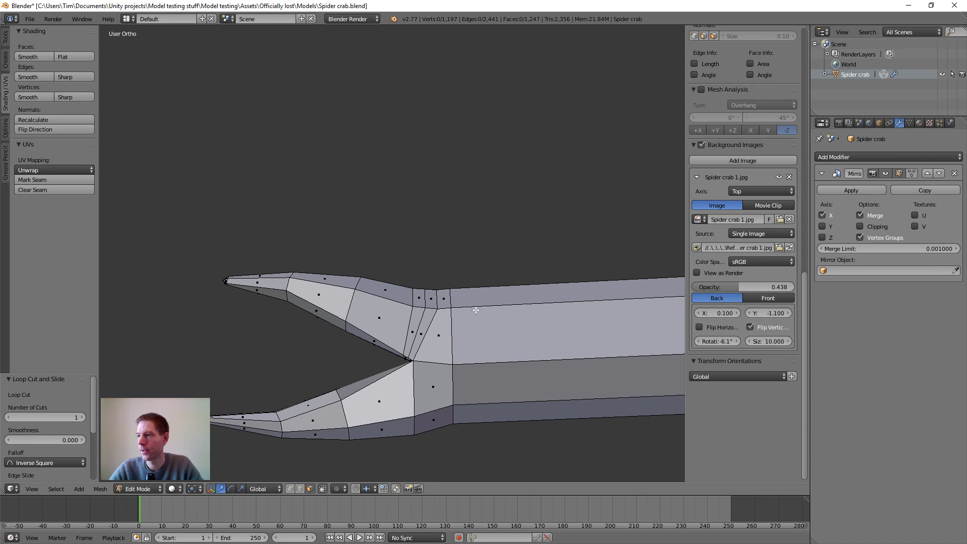
right_click(444, 301)
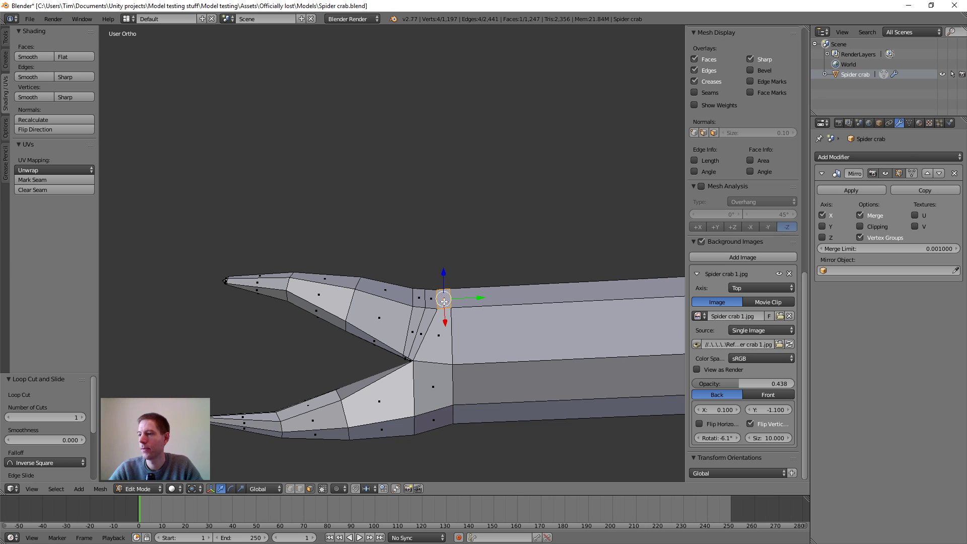
scroll(425, 340, "up", 1)
middle_click_drag(422, 333, 351, 355)
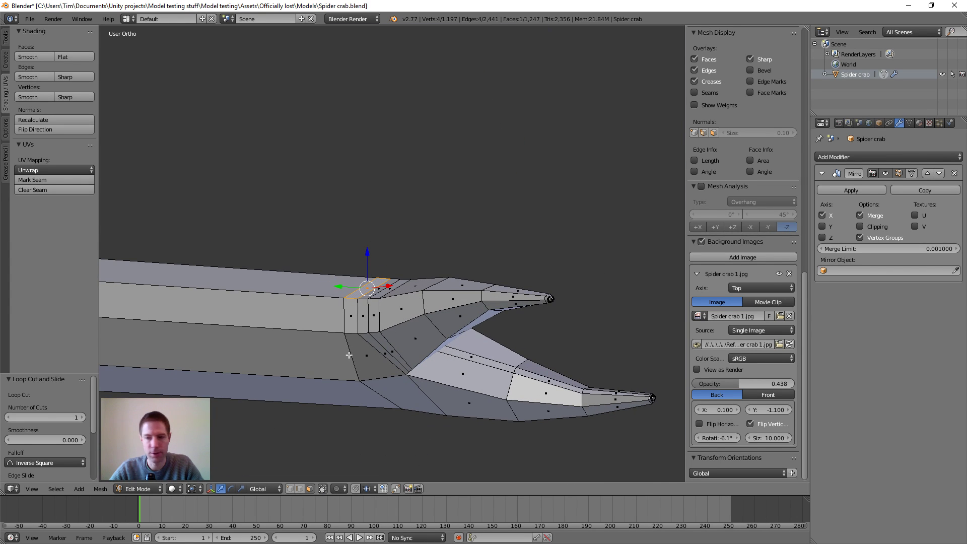
right_click(351, 320, "shift")
middle_click_drag(351, 320, 317, 347)
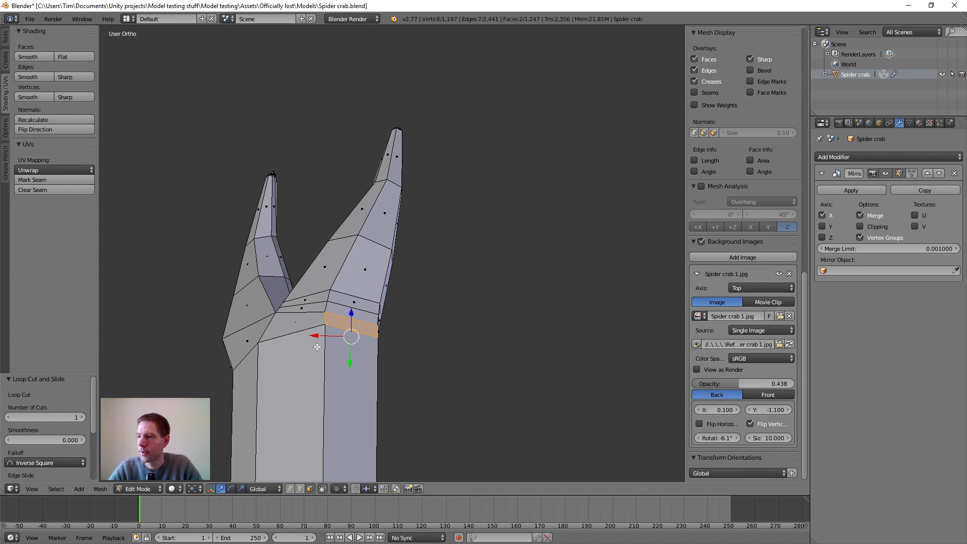
left_click_drag(316, 337, 328, 330)
- Select the upper claw's faces from its tip to the first narrow band at its base, including the hidden far side
middle_click_drag(328, 331, 464, 331)
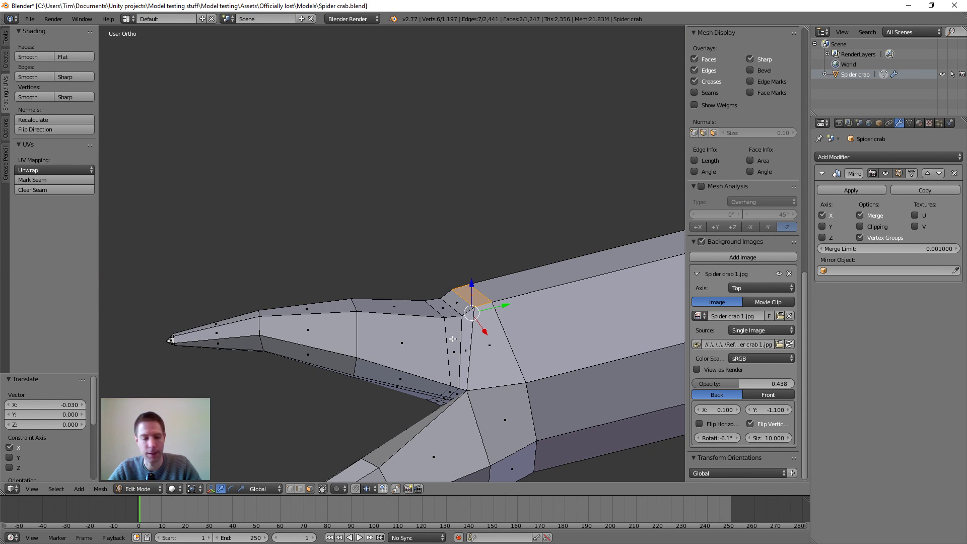
right_click(452, 339, "alt")
right_click(452, 339)
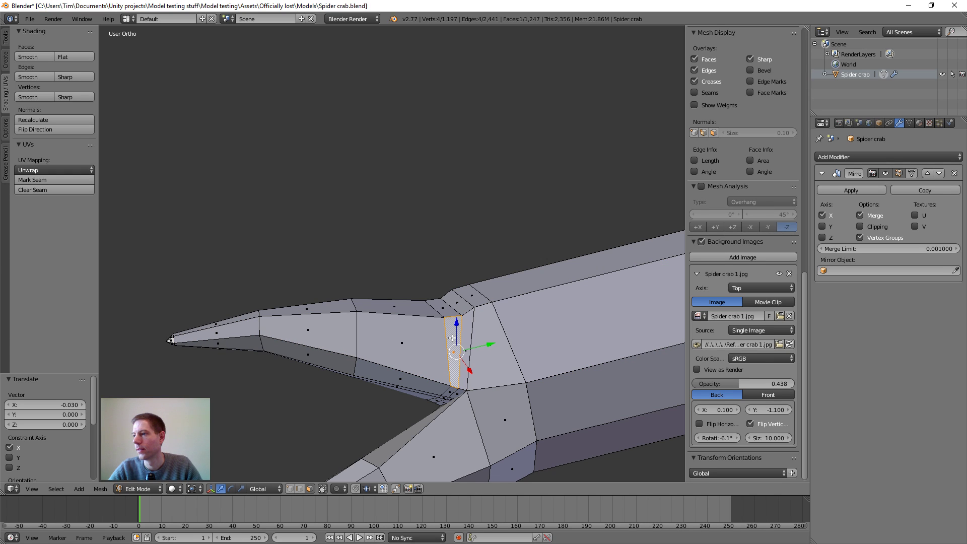
right_click(447, 311, "shift")
right_click(420, 335, "shift")
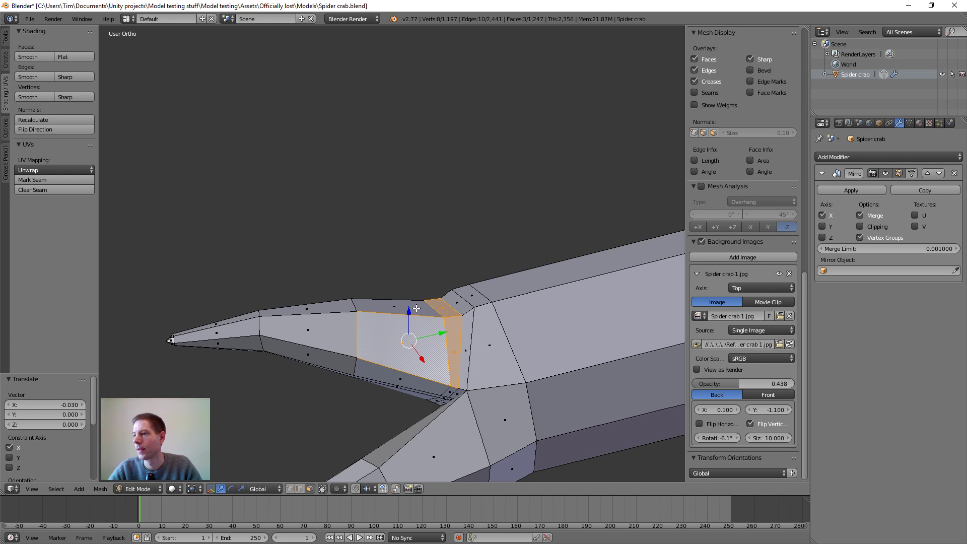
right_click(391, 306, "shift")
scroll(375, 336, "down", 2)
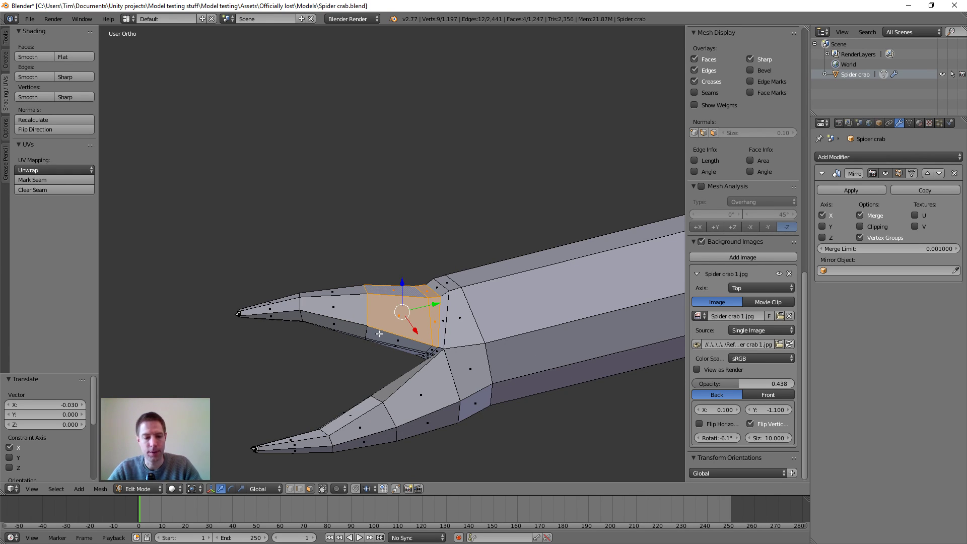
key("z")
key("c")
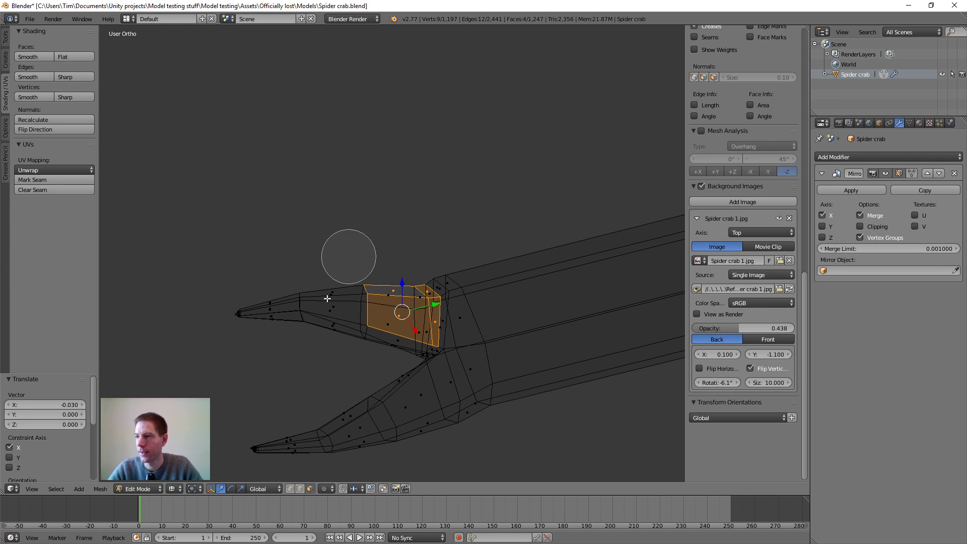
mouse_move(353, 255)
left_mouse_down()
mouse_move(277, 318)
mouse_move(253, 319)
mouse_move(372, 289)
mouse_move(352, 324)
mouse_move(375, 337)
mouse_move(390, 297)
left_mouse_up()
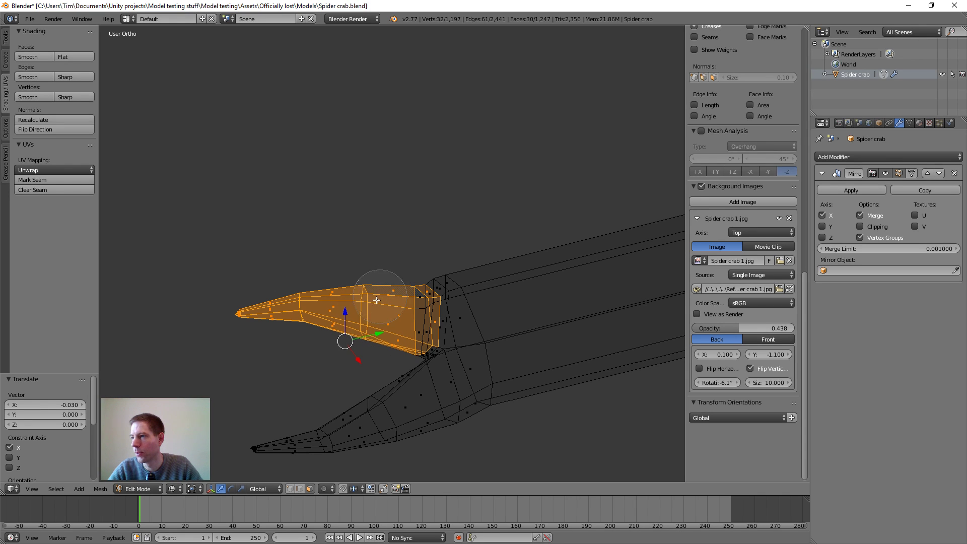
right_click(392, 270)
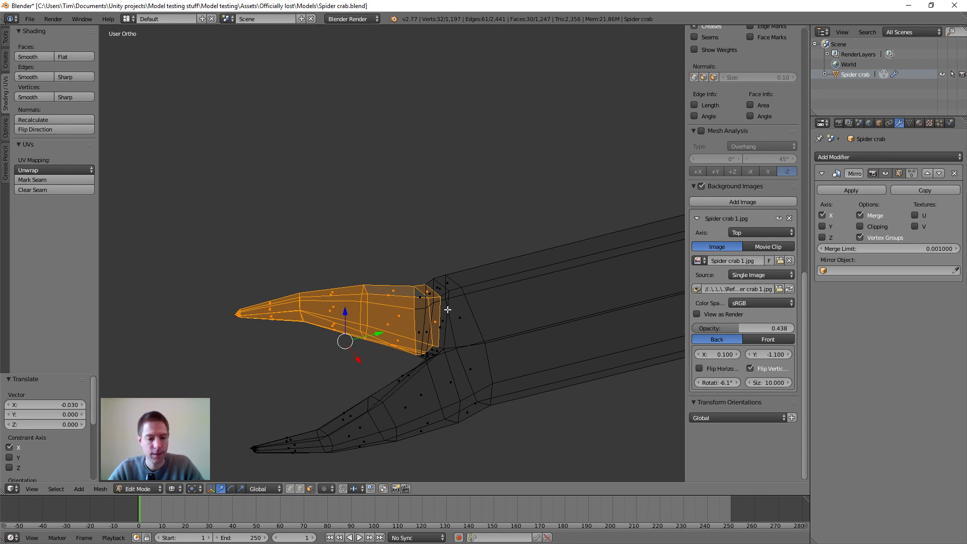
key("z")
- Add the remaining narrow faces around the upper claw's base to the selection
mouse_move(448, 310)
middle_mouse_down()
mouse_move(415, 344)
mouse_move(443, 363)
mouse_move(391, 415)
mouse_move(448, 388)
mouse_move(452, 330)
mouse_move(506, 348)
middle_mouse_up()
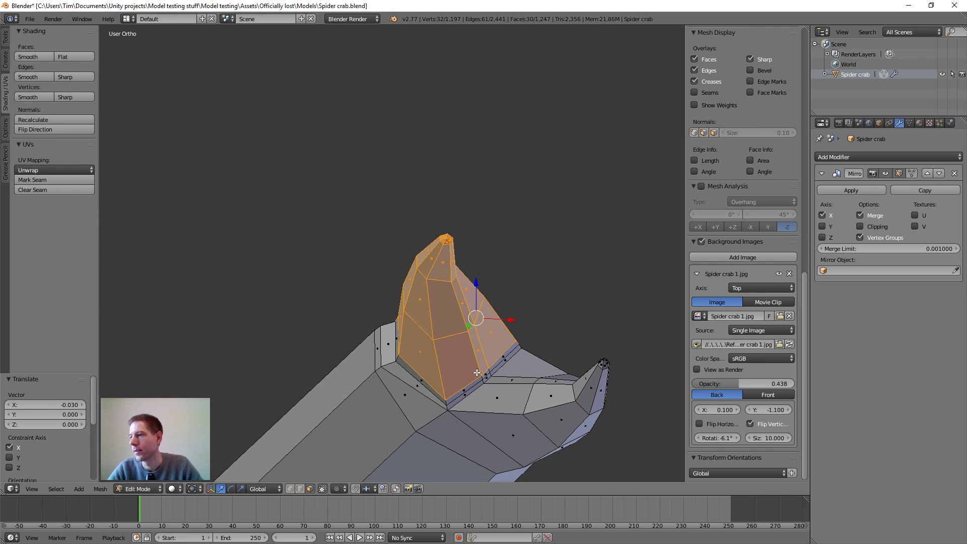
right_click(498, 358, "shift")
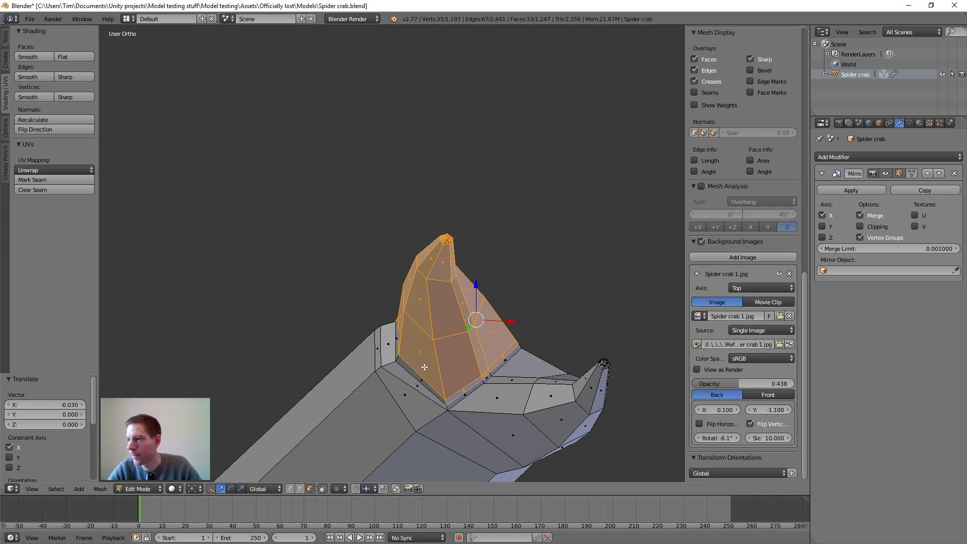
right_click(412, 375, "shift")
middle_click_drag(404, 356, 485, 324)
right_click(381, 328, "shift")
- Move the selected claw by X -0.010, Y 0.001, Z -0.008, rotate it -2.756° and shift it by X 0.002, Z 0.006
key("g")
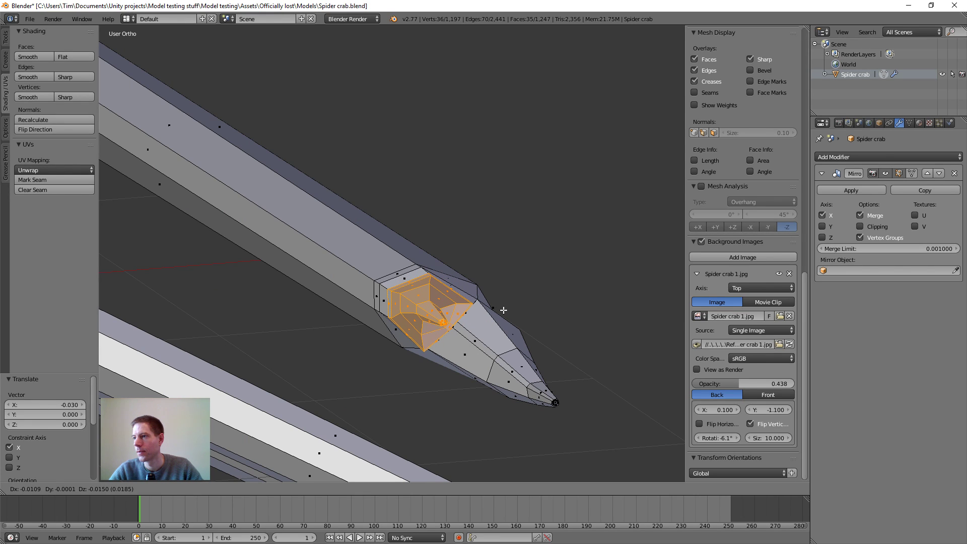
left_click(499, 315)
key("r")
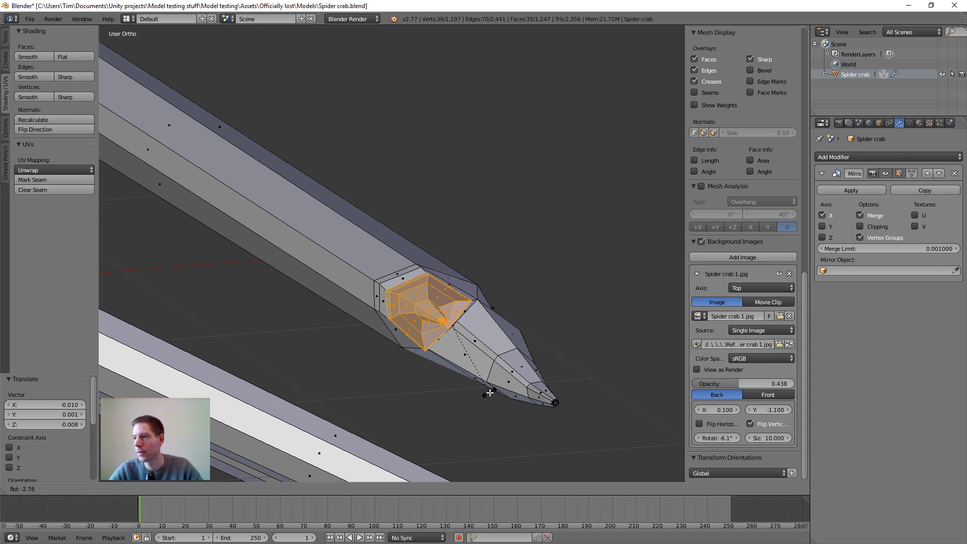
left_click(490, 392)
middle_click_drag(519, 356, 497, 380)
scroll(454, 377, "up", 3)
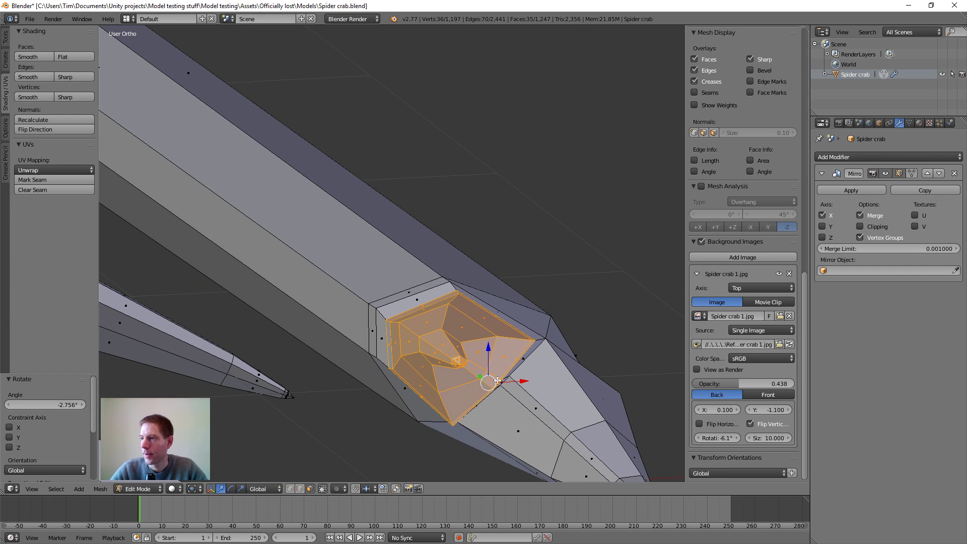
key("g")
left_click(498, 377)
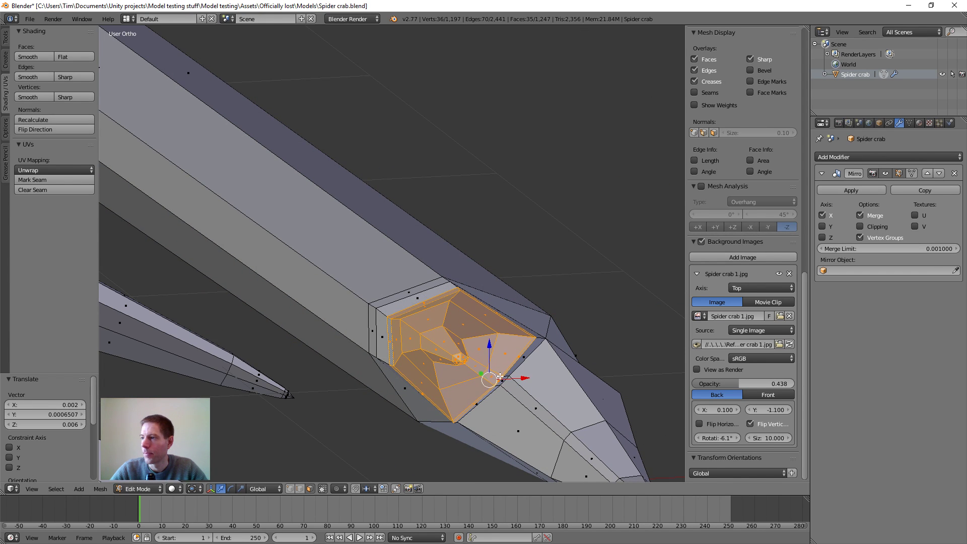
- Clear the selection and select the four narrow faces along the inner side of the upper claw's base
middle_click_drag(496, 376, 418, 396)
scroll(438, 397, "up", 4)
scroll(411, 416, "up", 3)
scroll(464, 378, "down", 3)
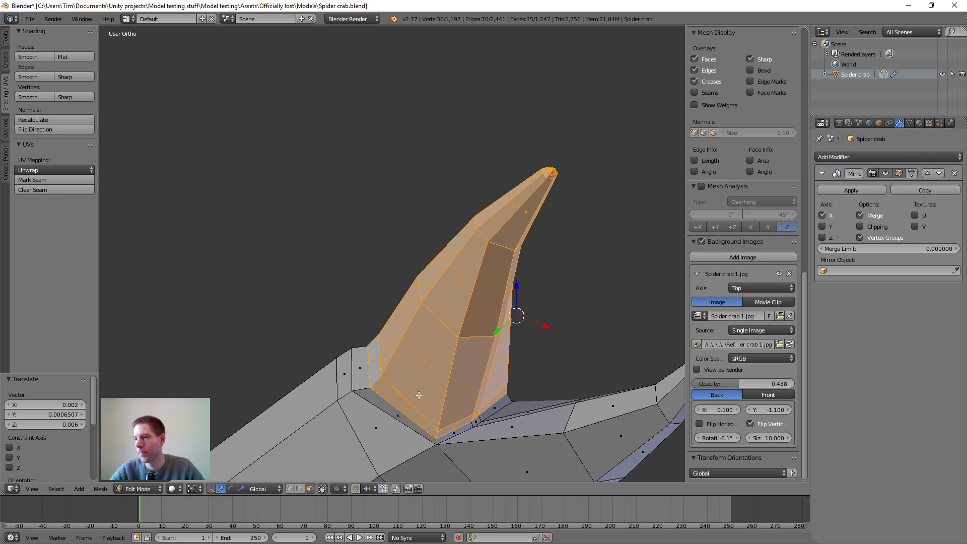
key("a")
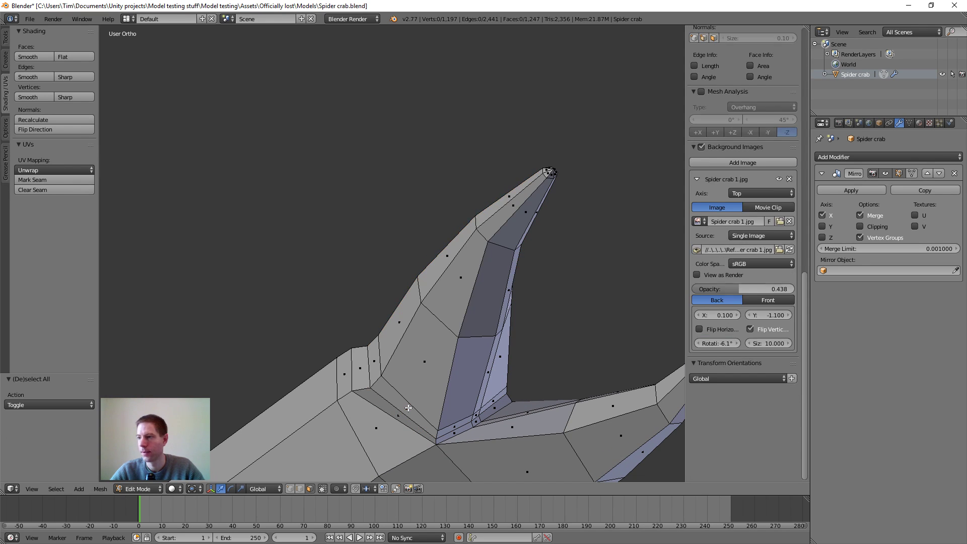
right_click(408, 408)
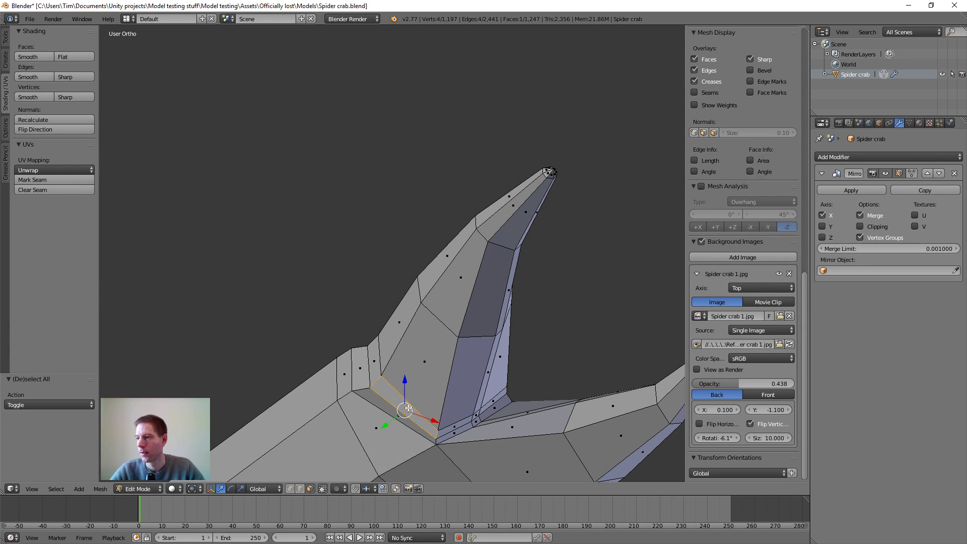
right_click(456, 424, "alt")
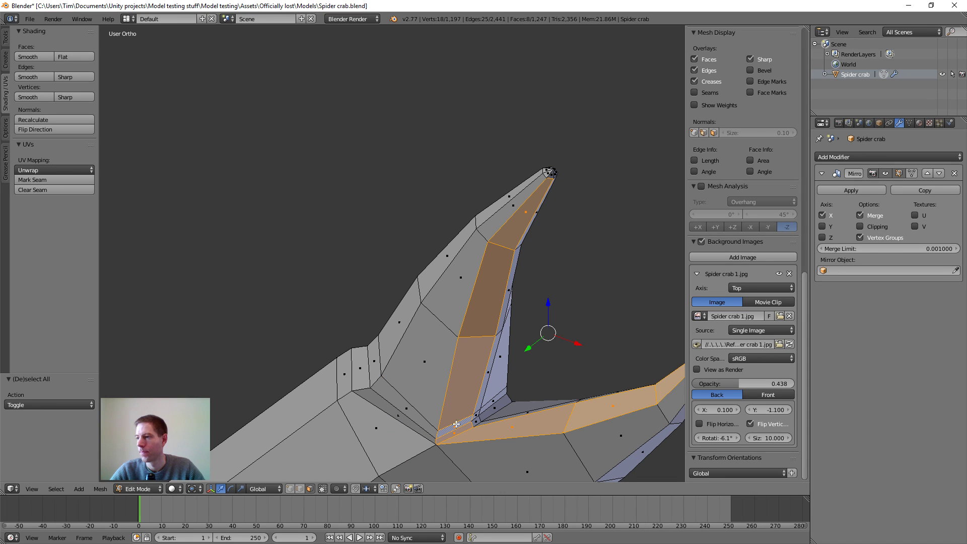
right_click(478, 415)
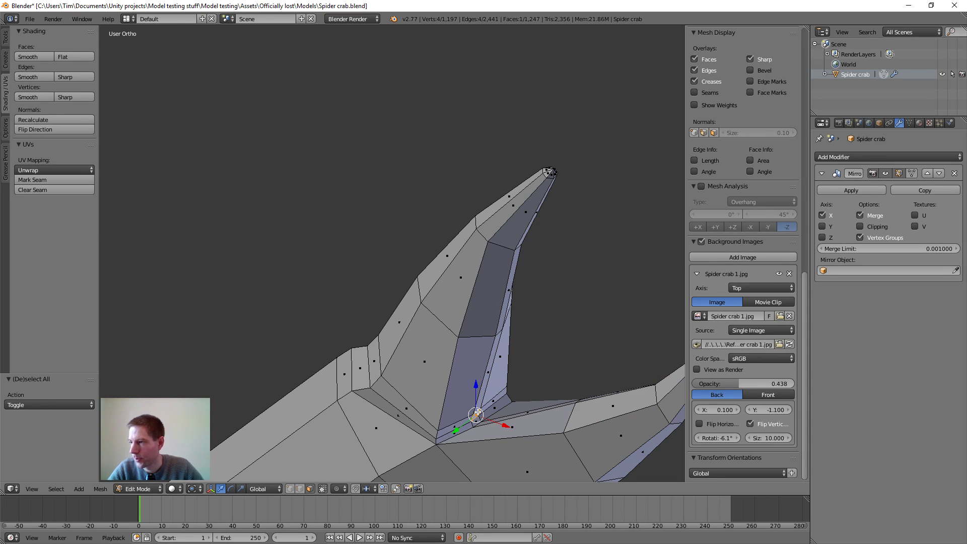
right_click(456, 424, "shift")
right_click(418, 400, "shift")
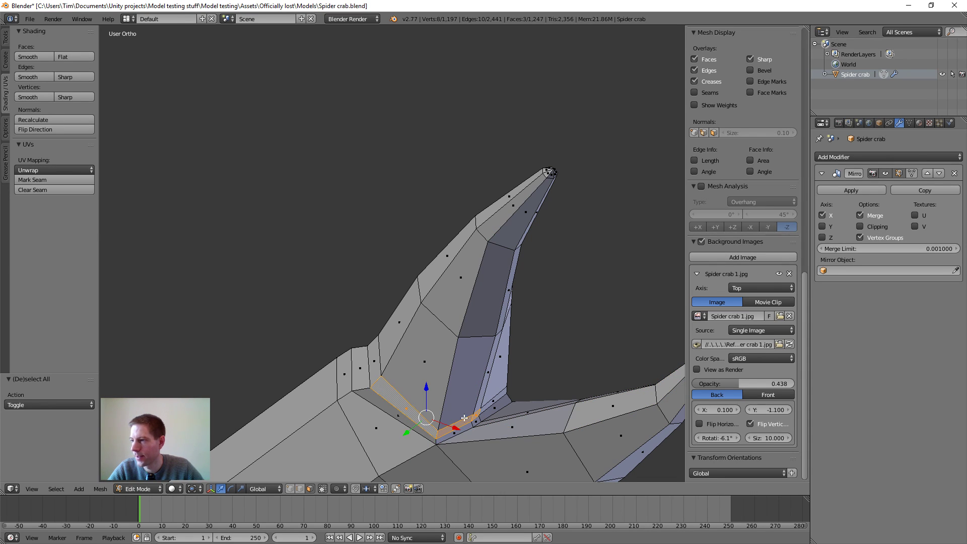
right_click(495, 398, "shift")
middle_click_drag(381, 388, 403, 440)
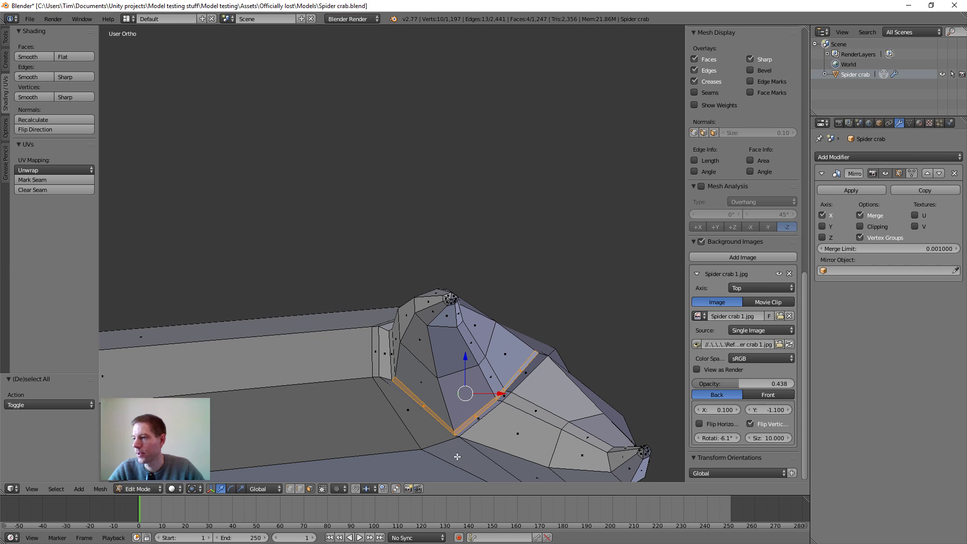
- Select the short edge at the lower corner of the upper claw's base band and move it 0.014 along Z
middle_click_drag(457, 457, 491, 351)
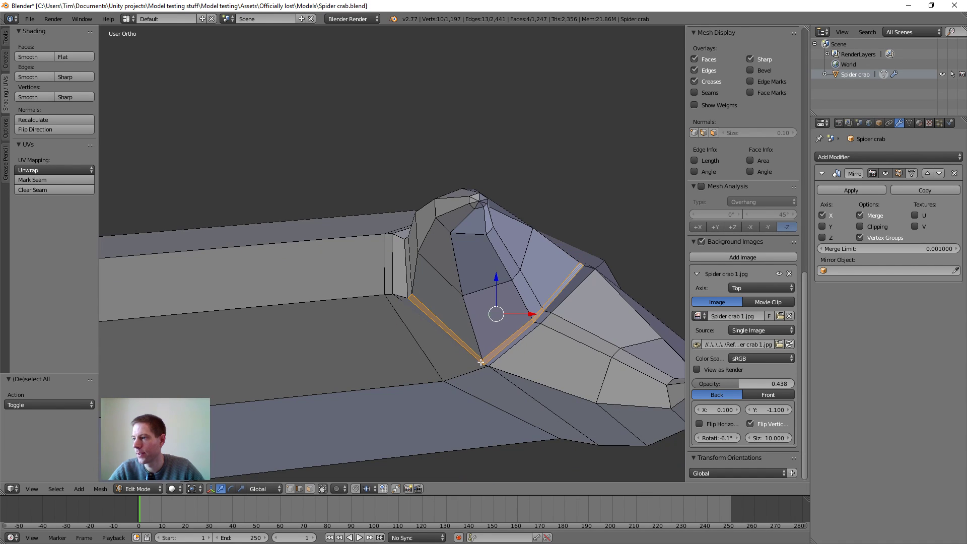
right_click(481, 362)
middle_click_drag(482, 388, 476, 375)
left_click_drag(490, 329, 488, 318)
- Select the long edge on the far side of the base band between the claws and move it by X -0.007, Z -0.006
middle_click_drag(487, 319, 545, 321)
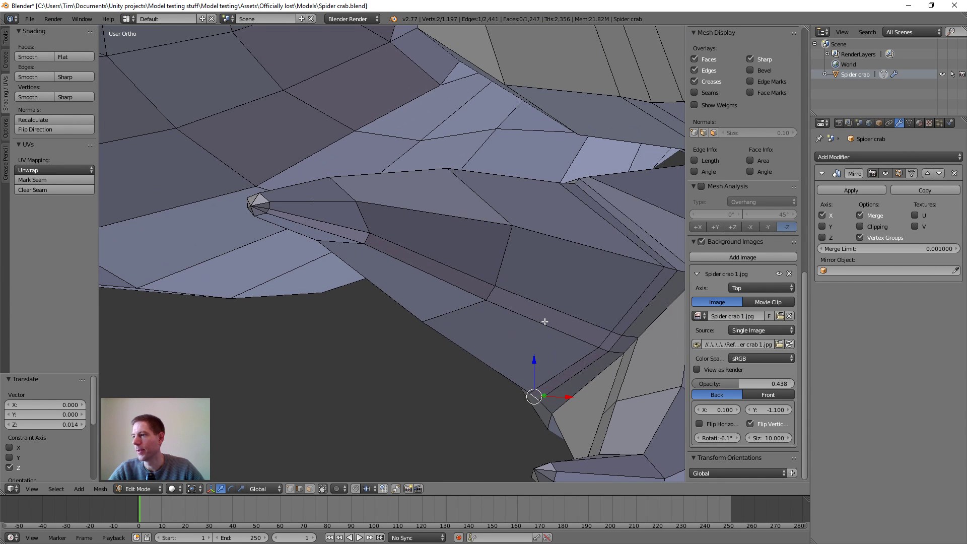
middle_click_drag(625, 325, 433, 375)
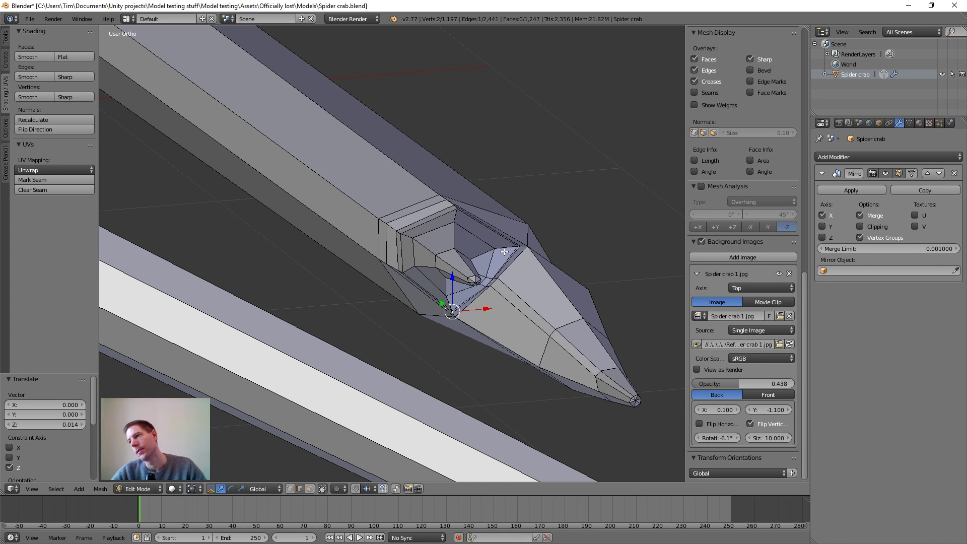
middle_click_drag(504, 252, 511, 227)
middle_click_drag(488, 276, 512, 257)
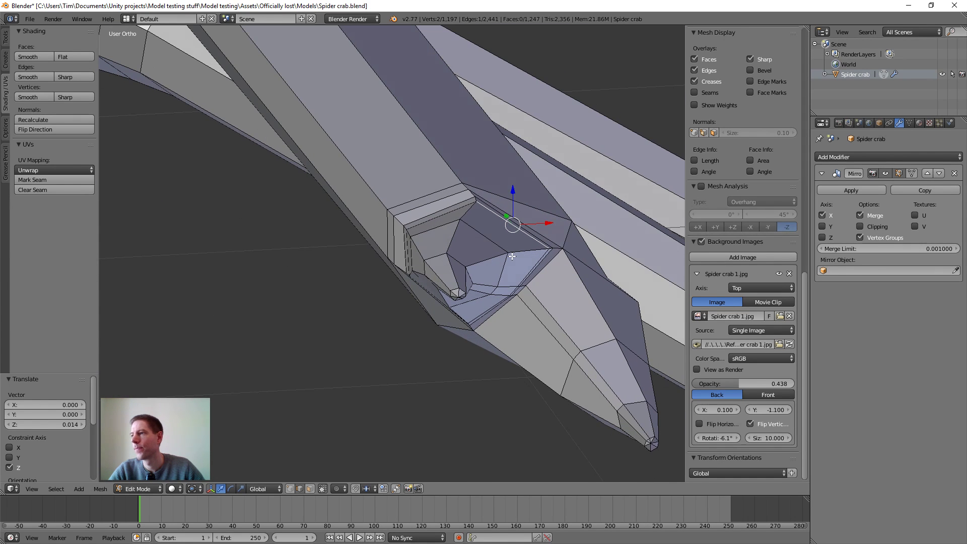
key("g")
left_click(601, 246)
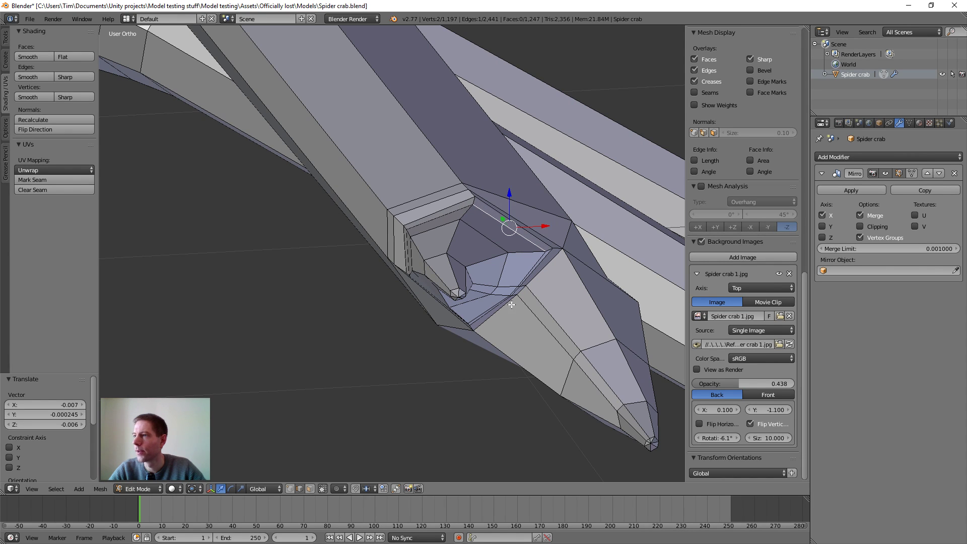
- Move the inner base band's lower edge by X 0.002, Y -0.001, Z 0.006, and the two claw-side band edges by X -0.004, Y 0.001, Z 0.003
middle_click_drag(601, 246, 495, 316)
right_click(445, 312)
key("g")
left_click(467, 311)
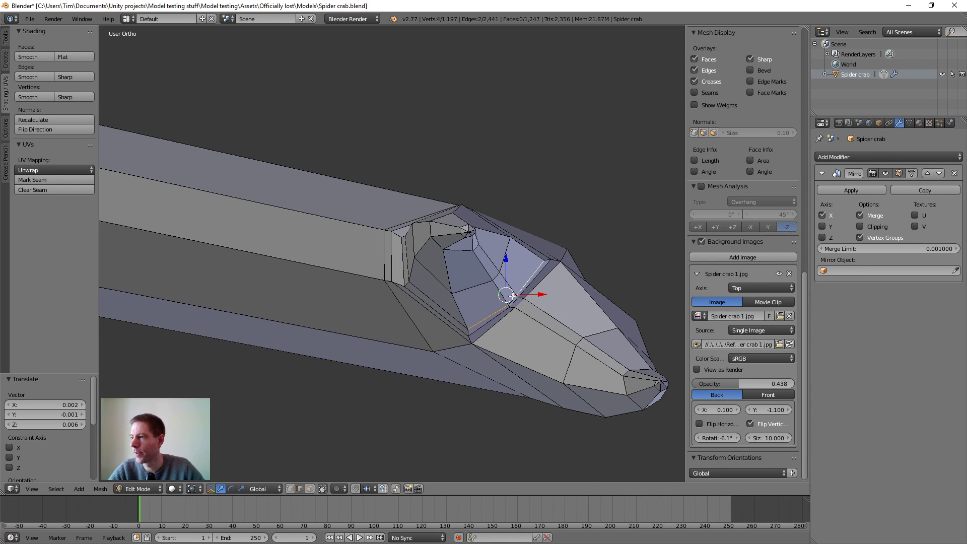
key("g")
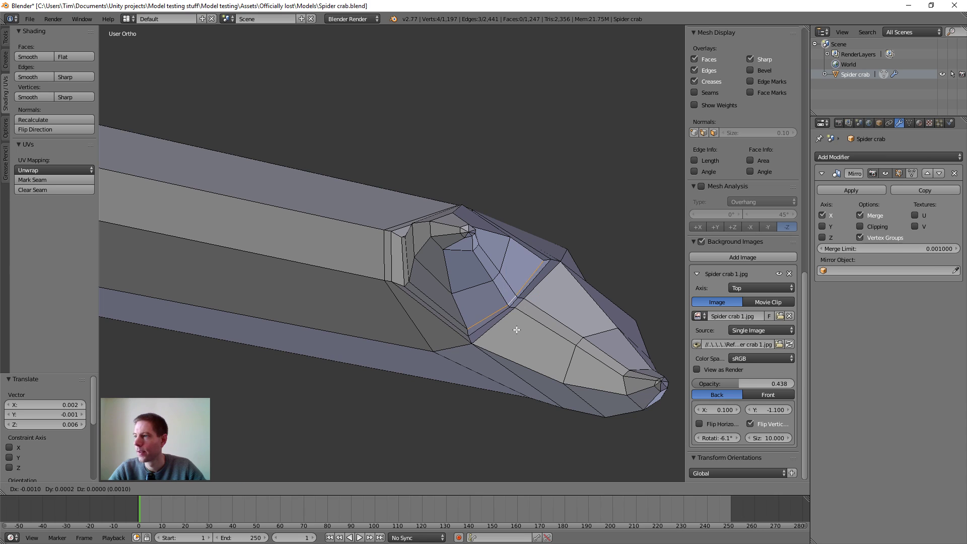
left_click(516, 329)
- Examine the pincer's profile and the reshaped base between its two claws from several angles
middle_click_drag(517, 329, 461, 324)
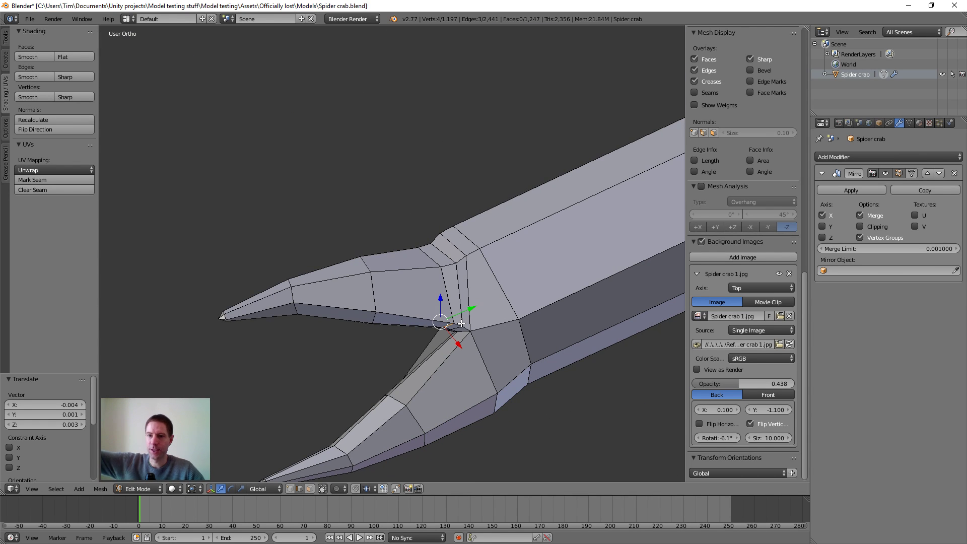
middle_click_drag(470, 319, 524, 336)
scroll(477, 355, "up", 2)
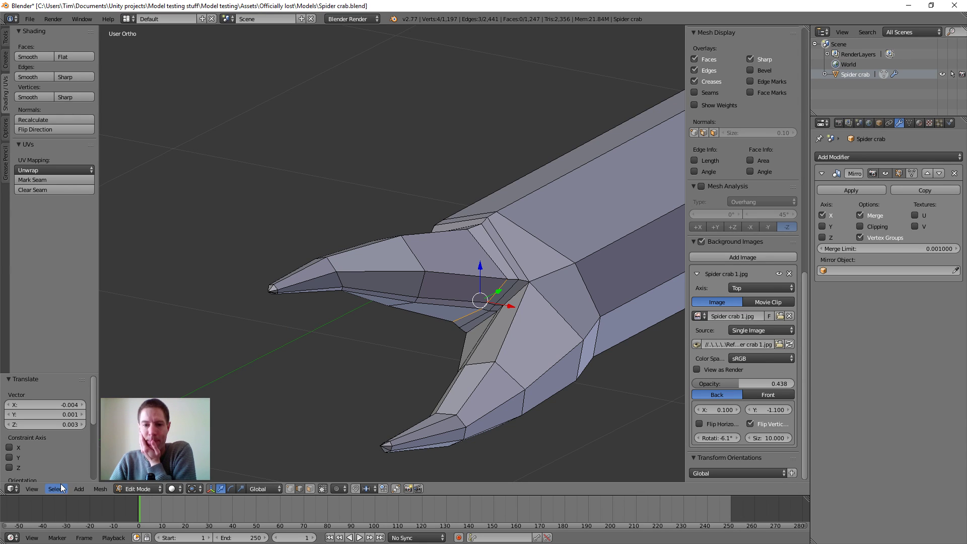
middle_click_drag(267, 413, 281, 403)
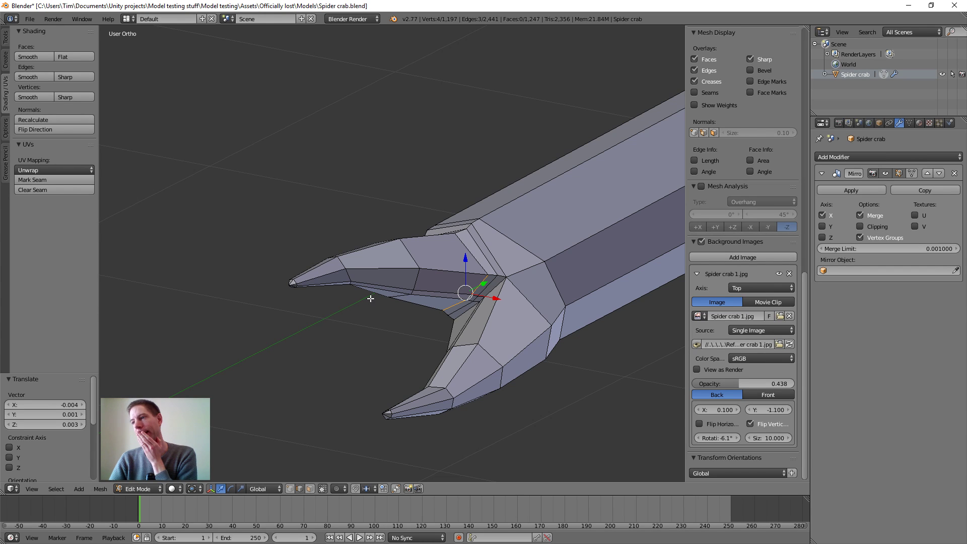
scroll(371, 298, "up", 1)
mouse_move(369, 298)
middle_mouse_down()
mouse_move(353, 301)
mouse_move(363, 310)
middle_mouse_up()
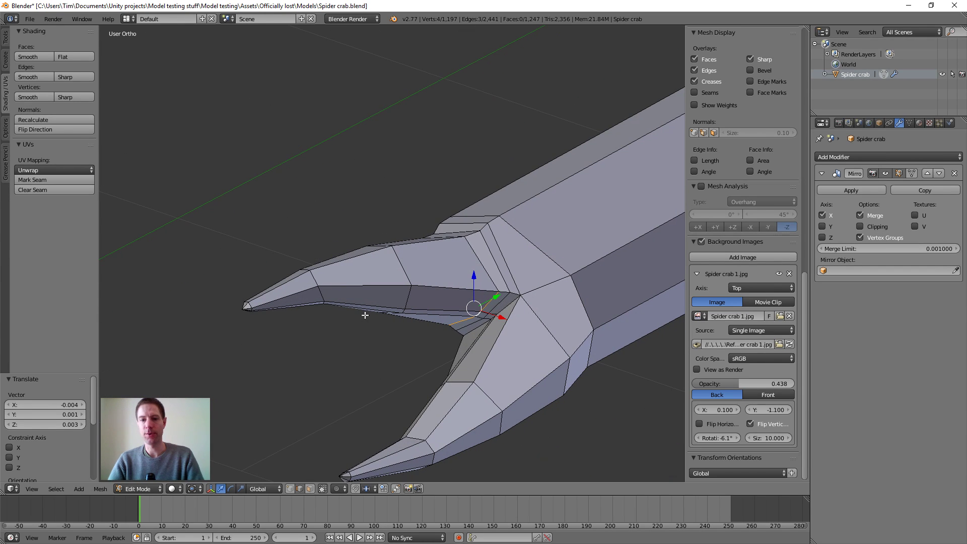
scroll(369, 328, "up", 1)
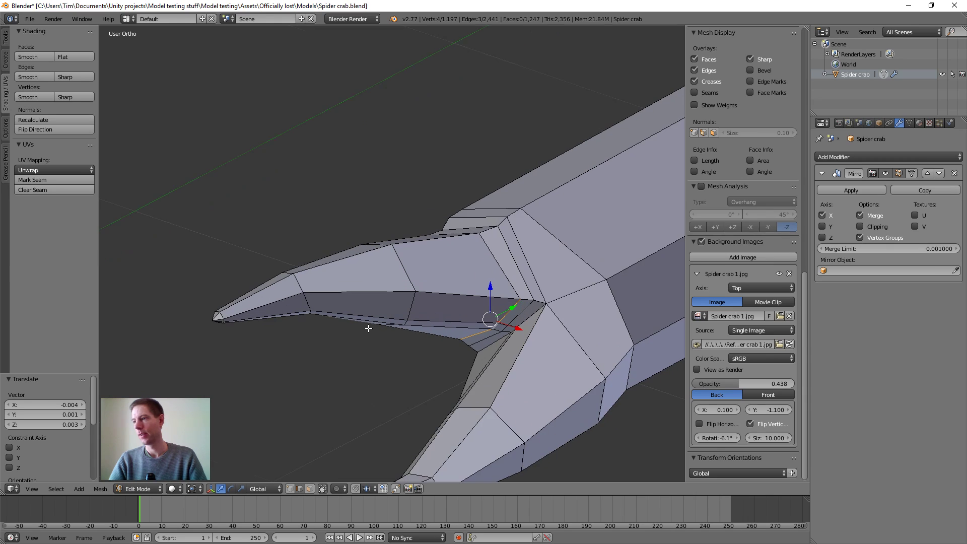
- Select the short edge midway along the upper claw's inner side and add a cube with radius 0.040 at that spot
right_click(406, 323)
middle_click_drag(430, 338, 438, 368)
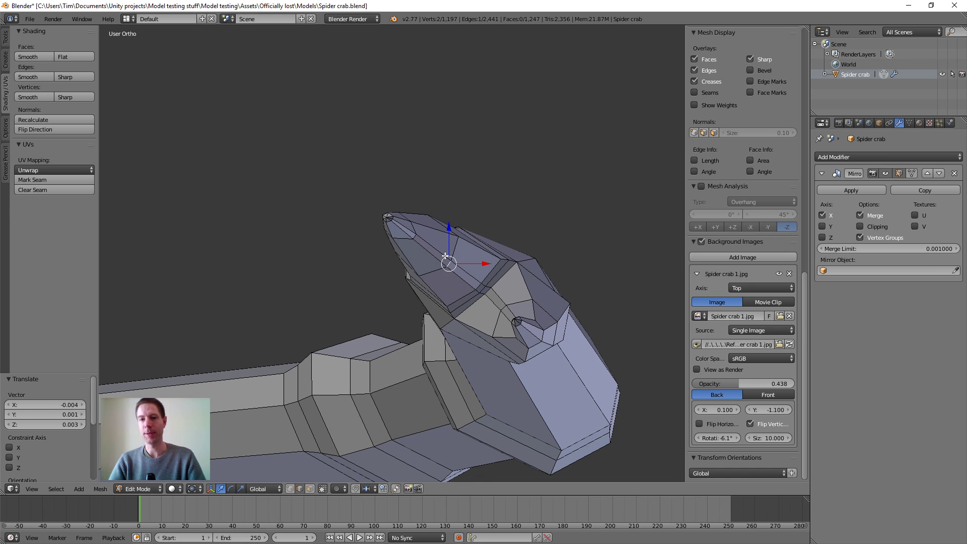
mouse_move(473, 284)
middle_mouse_down()
mouse_move(423, 317)
mouse_move(403, 310)
mouse_move(461, 284)
middle_mouse_up()
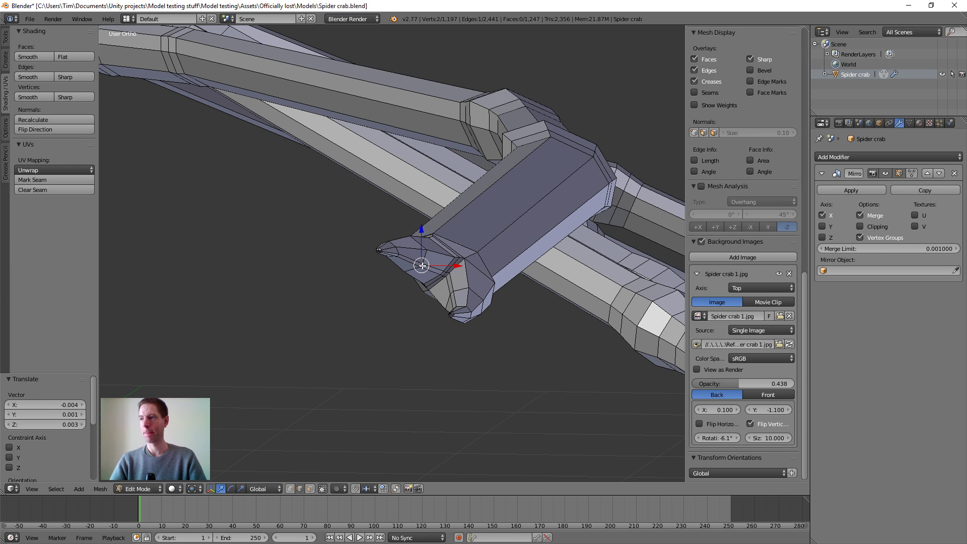
scroll(280, 282, "up", 3)
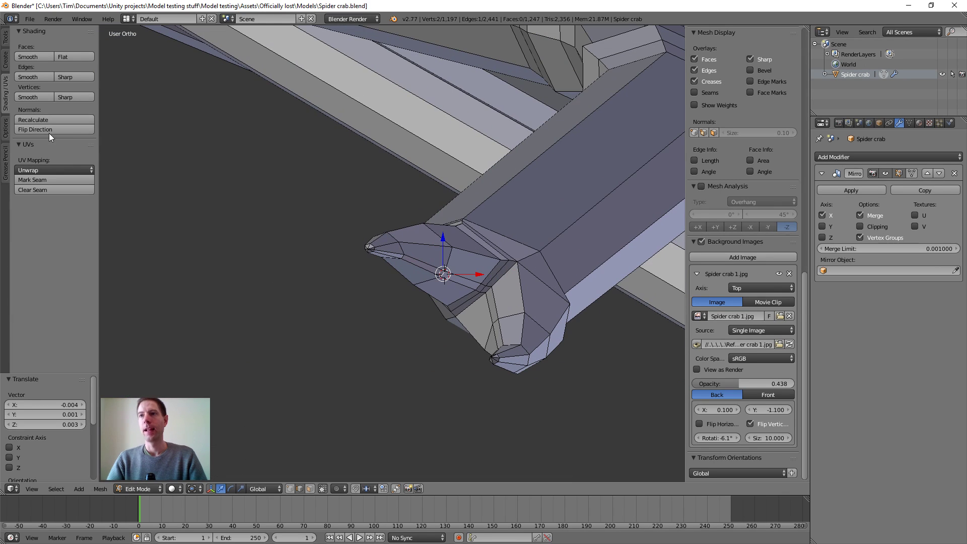
left_click(7, 58)
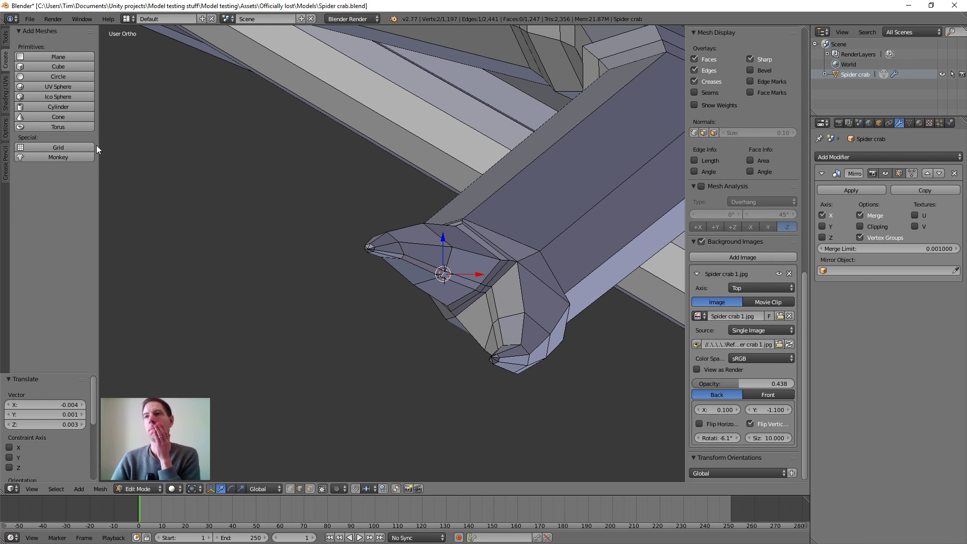
left_click(47, 67)
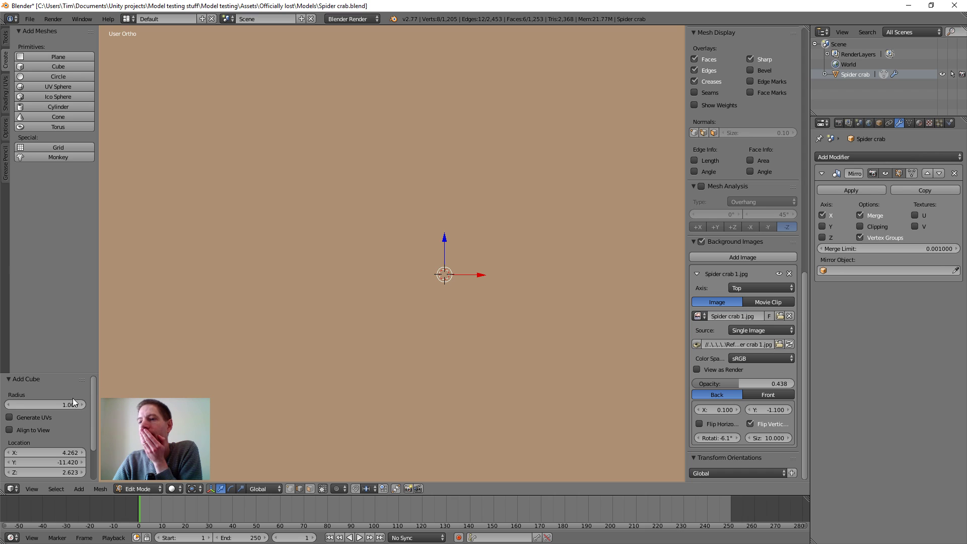
left_click_drag(63, 404, 12, 405)
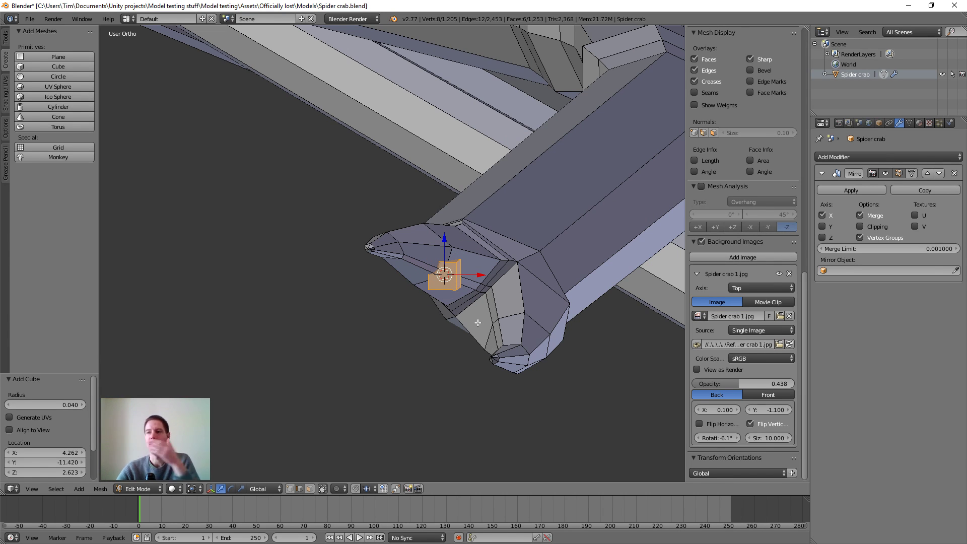
- Examine the mirrored front leg and the centre seam on the front of the crab's body
scroll(473, 313, "down", 6)
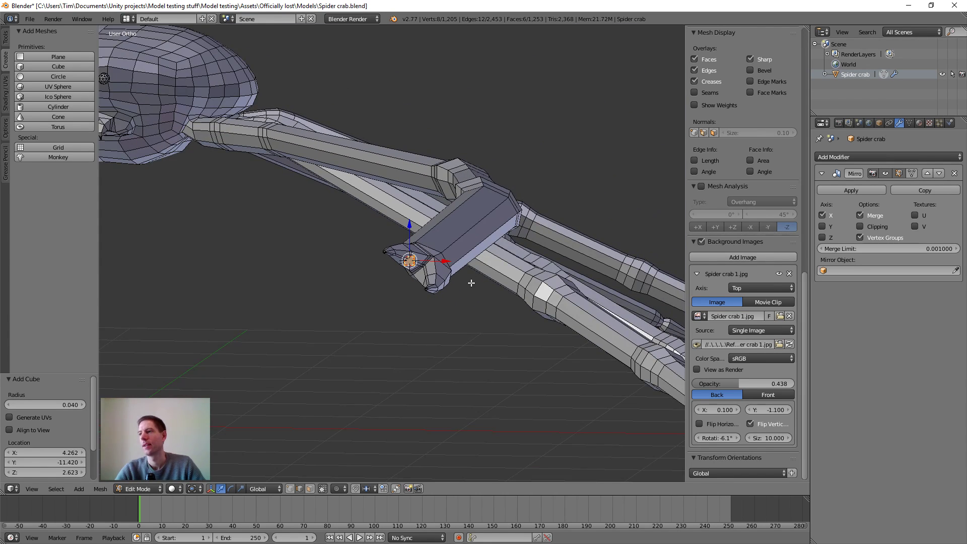
scroll(363, 274, "down", 6)
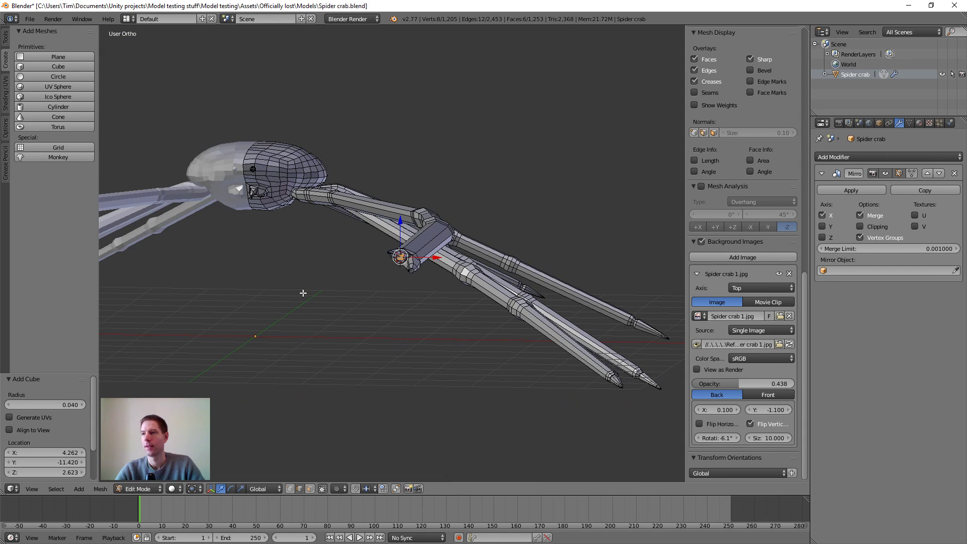
middle_click_drag(302, 294, 555, 312)
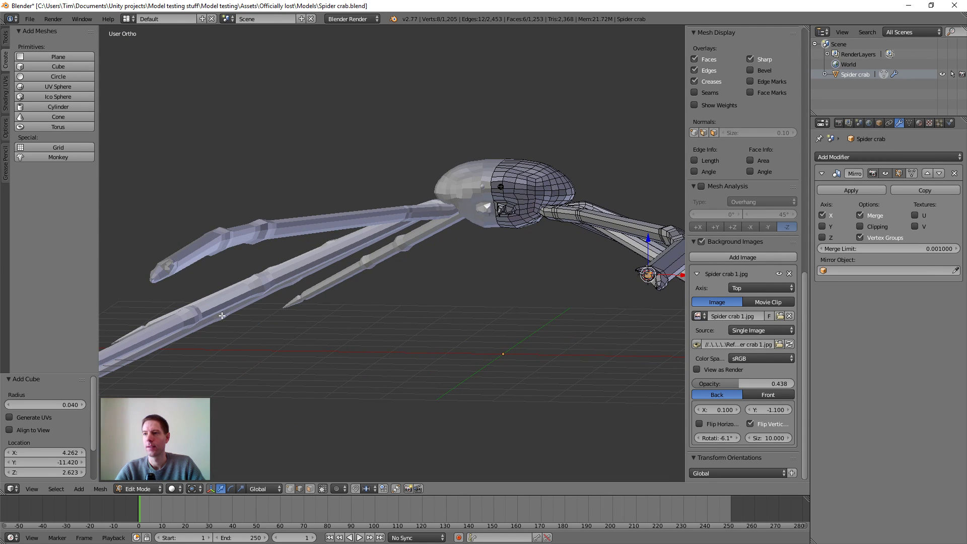
scroll(291, 323, "up", 6)
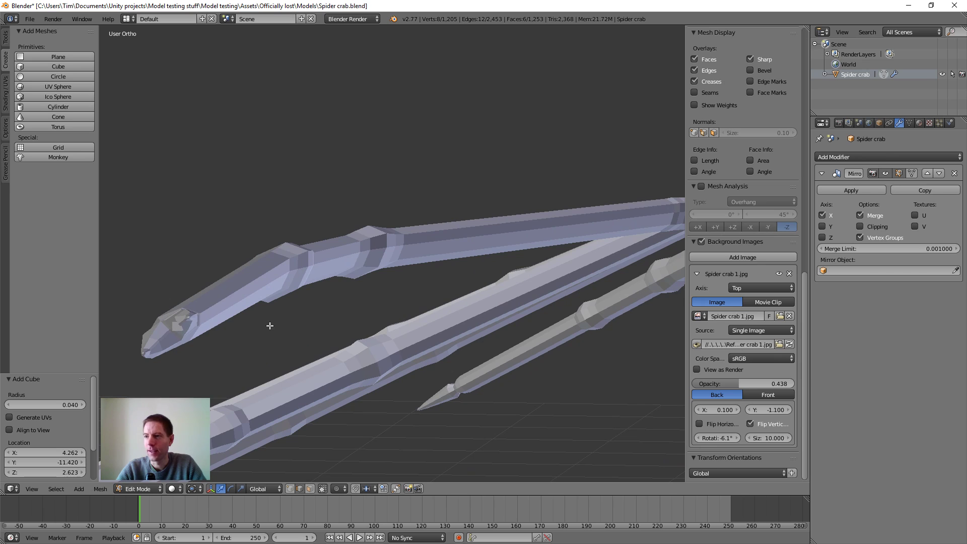
scroll(588, 302, "down", 5)
middle_click_drag(588, 302, 384, 335)
scroll(383, 337, "up", 7)
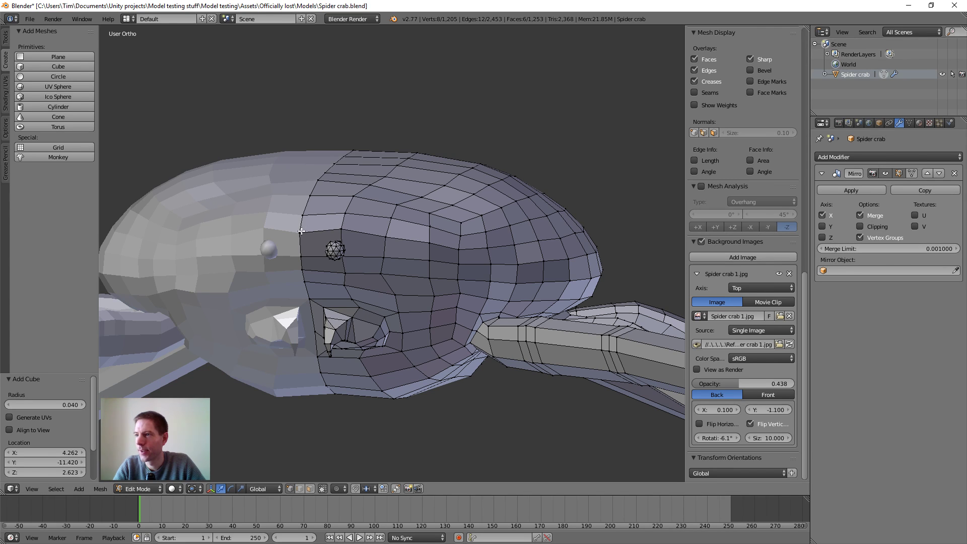
- Try to move the centre-seam vertex above the eyes along X by 0.052 and by 0.217
right_click(301, 231)
left_click(333, 234)
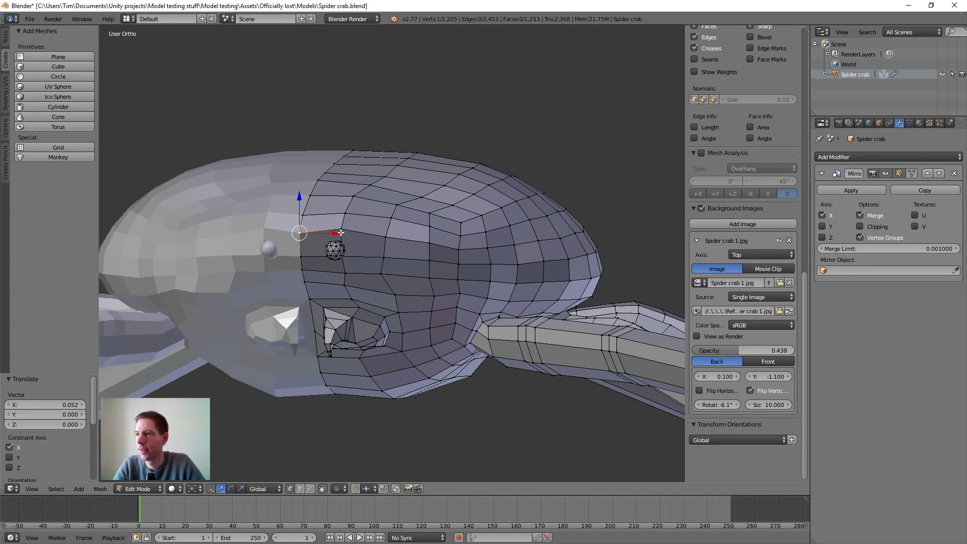
left_click_drag(333, 234, 378, 229)
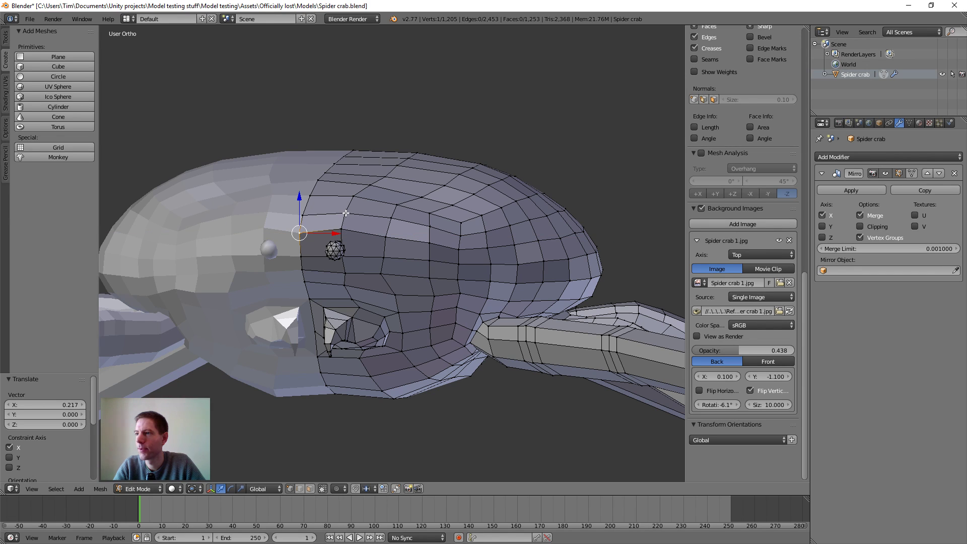
- Turn on Clipping for the Mirror modifier and test it by moving the centre-seam vertex -0.026 along X
right_click(345, 213)
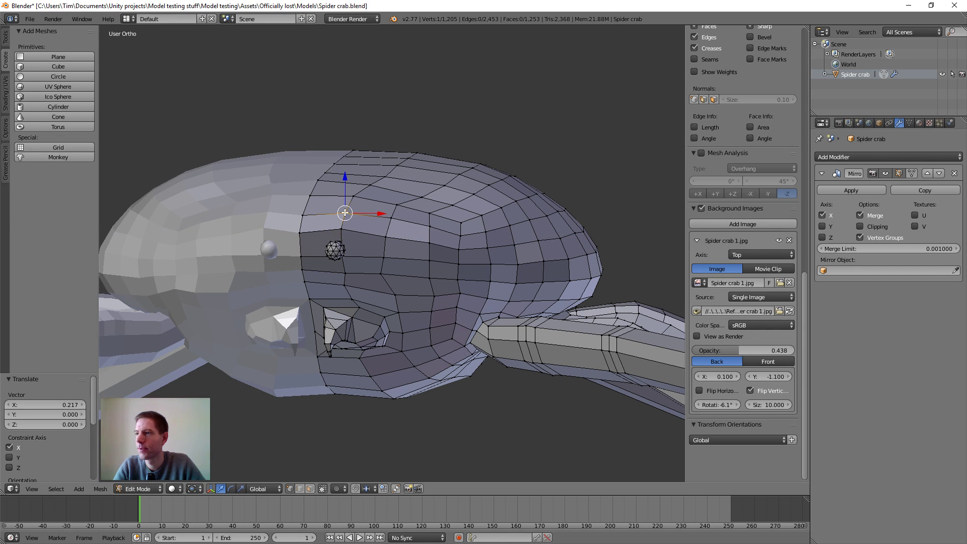
left_click(861, 226)
scroll(471, 321, "down", 3)
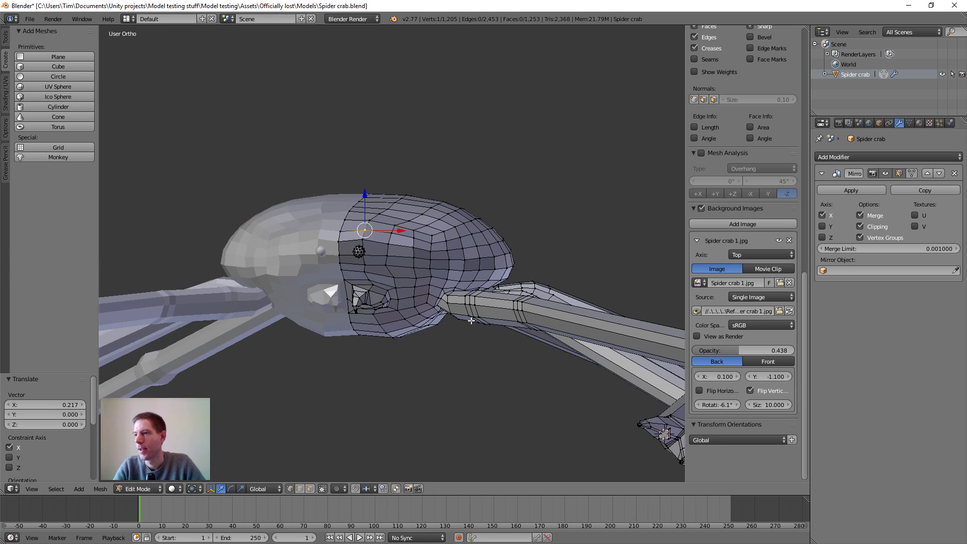
right_click(337, 231)
left_click_drag(373, 233, 360, 233)
scroll(503, 322, "down", 3)
middle_click_drag(506, 339, 468, 298, "shift")
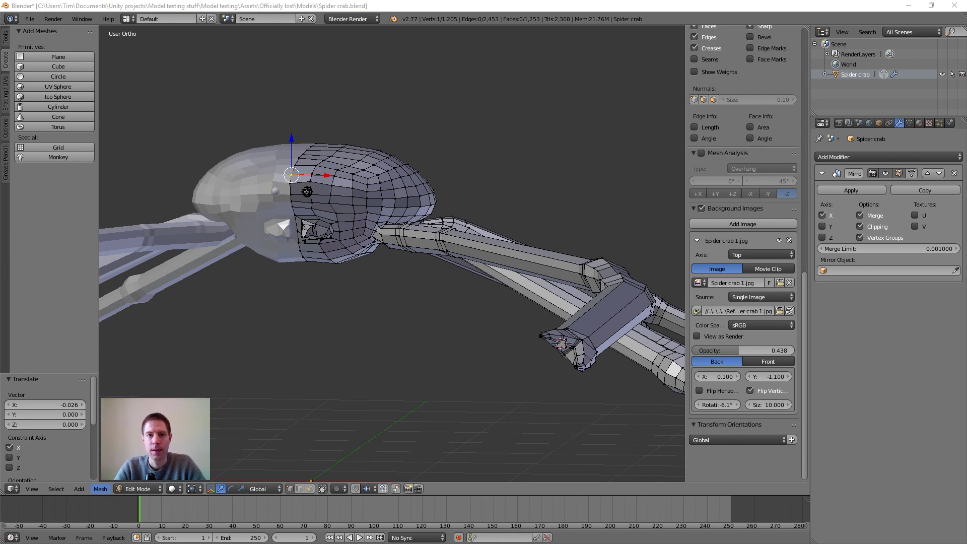
- Select a lower corner vertex of the small cube beside the front leg's upper claw
scroll(536, 289, "up", 1)
middle_click_drag(552, 318, 414, 281)
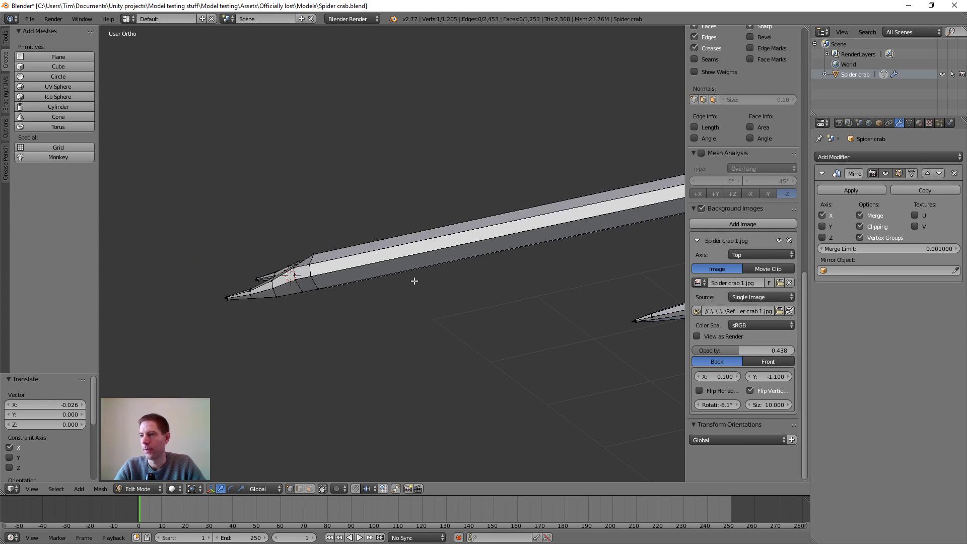
scroll(479, 288, "down", 6)
middle_click_drag(479, 288, 498, 329)
scroll(498, 329, "up", 3)
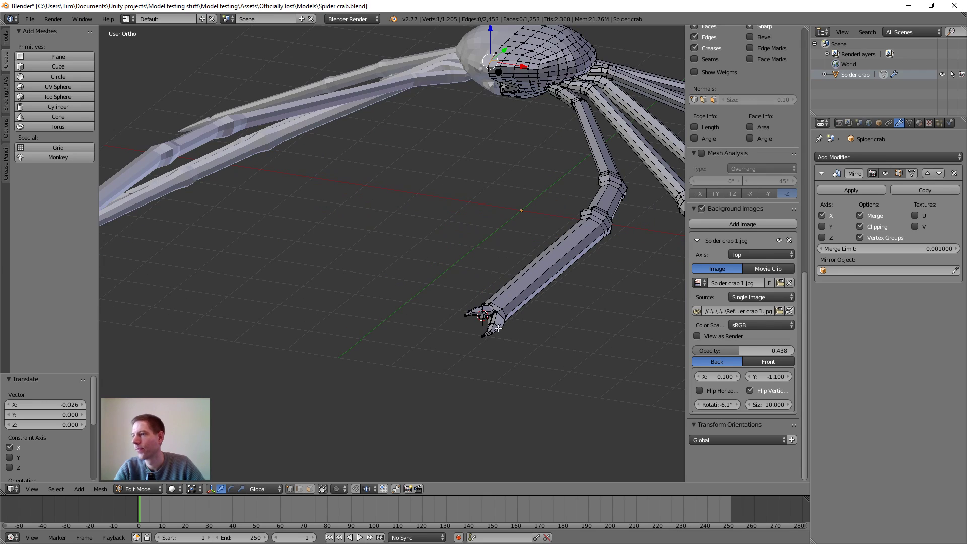
right_click(484, 316)
key("KP_Decimal")
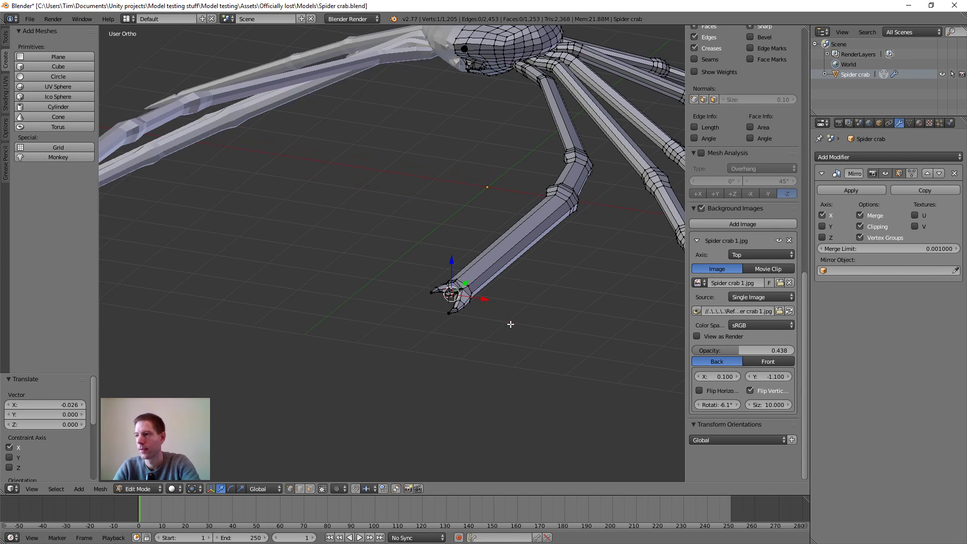
- Examine the small cube's size and position against the inner side of the upper claw
scroll(426, 259, "up", 6)
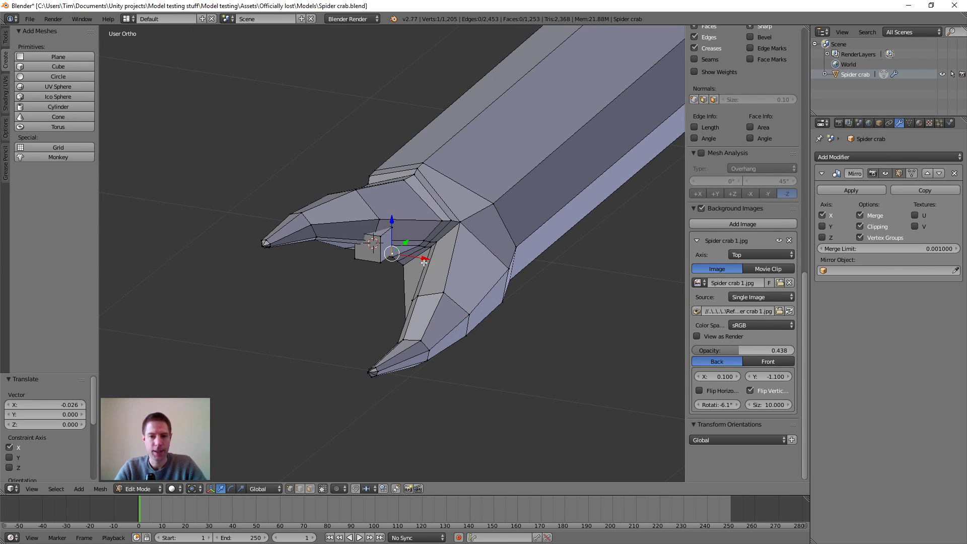
scroll(424, 262, "up", 2)
scroll(422, 264, "up", 1)
scroll(381, 296, "down", 6)
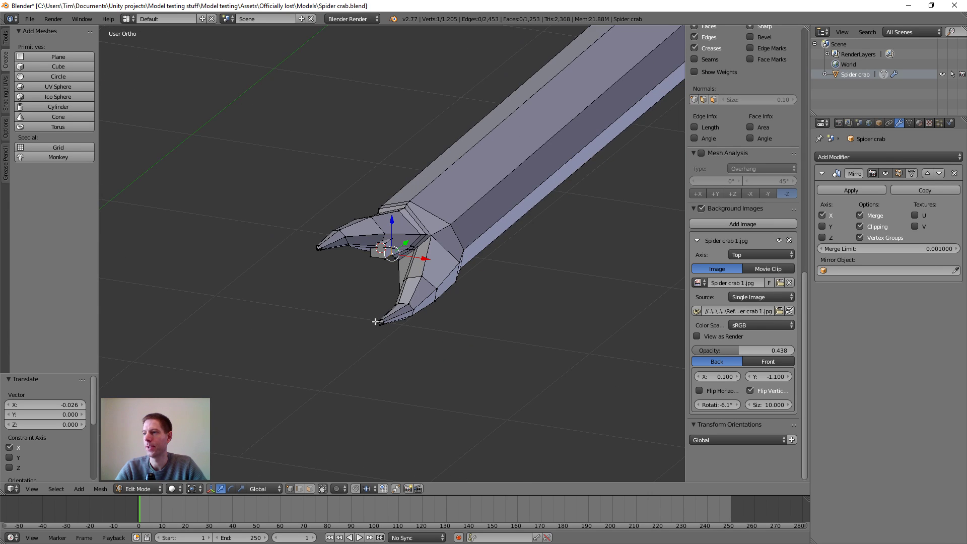
middle_click_drag(373, 323, 385, 257)
scroll(403, 303, "up", 3)
scroll(386, 277, "down", 1)
scroll(384, 253, "up", 1)
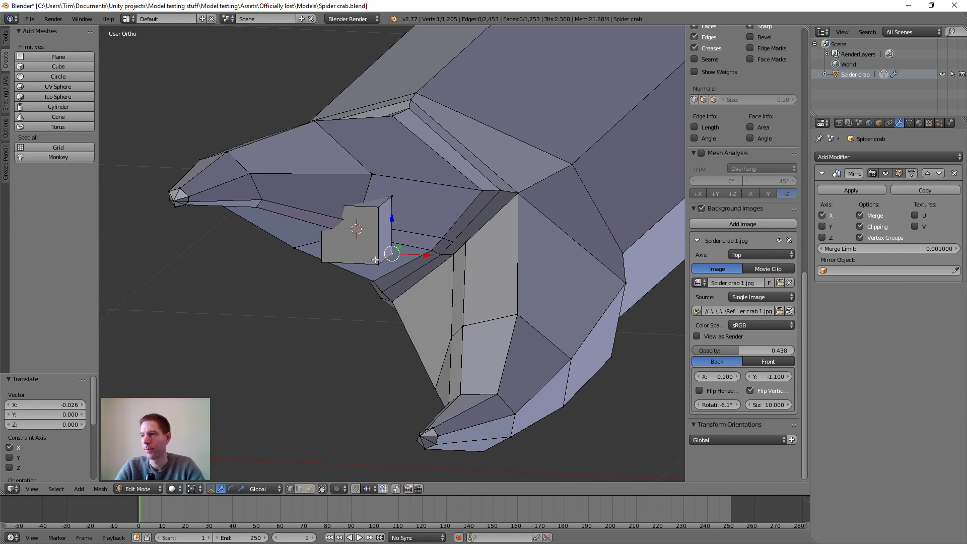
scroll(378, 260, "down", 3)
middle_click_drag(378, 260, 429, 223)
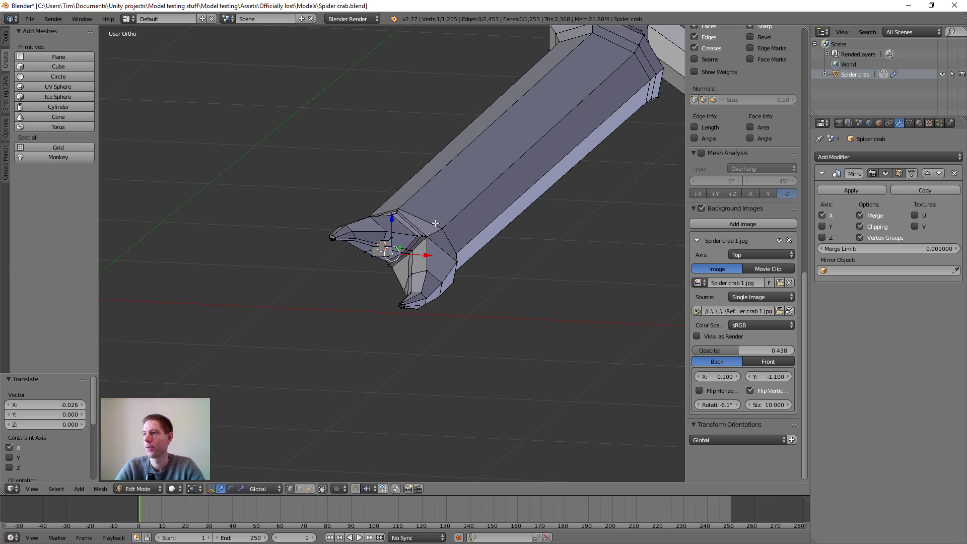
scroll(386, 244, "up", 4)
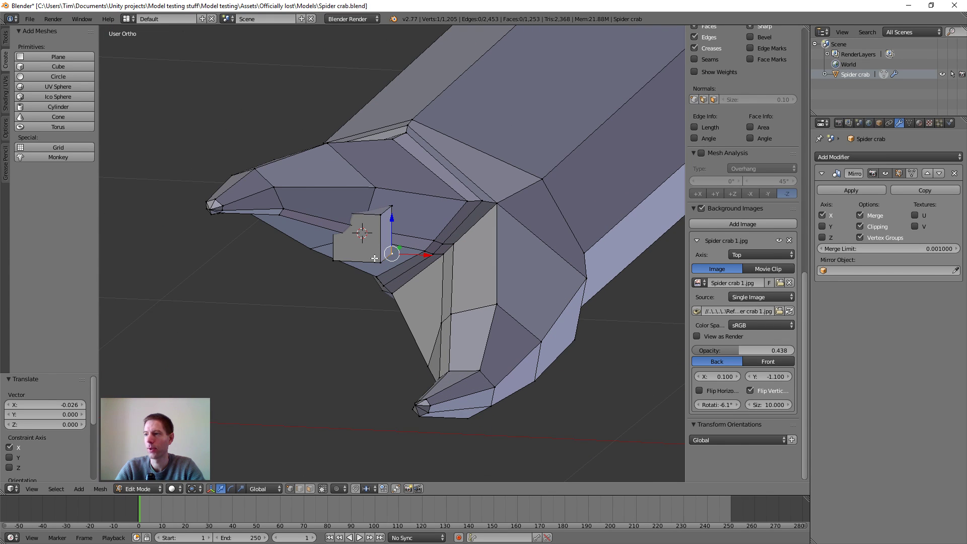
- Select all geometry linked to the small cube beside the upper claw, and clear the selection
key("l")
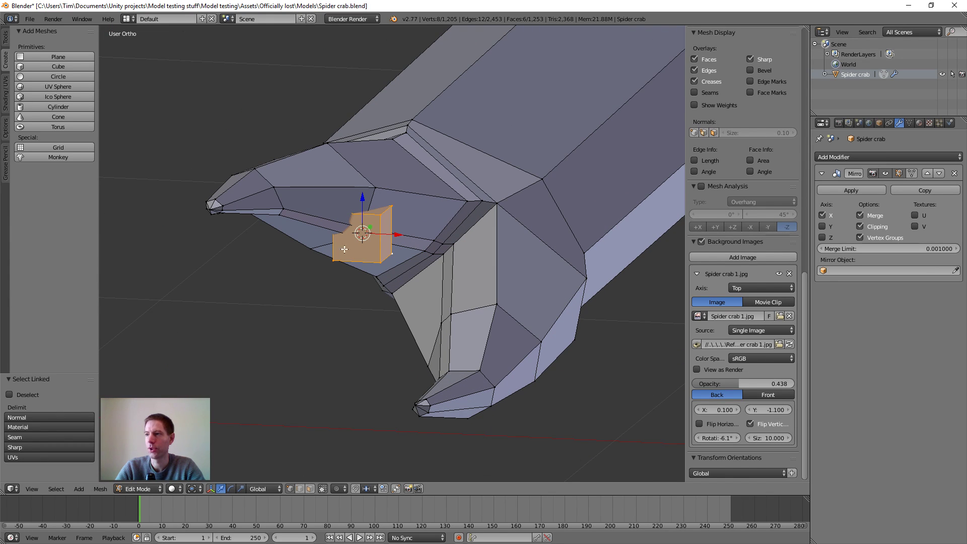
scroll(375, 254, "down", 5)
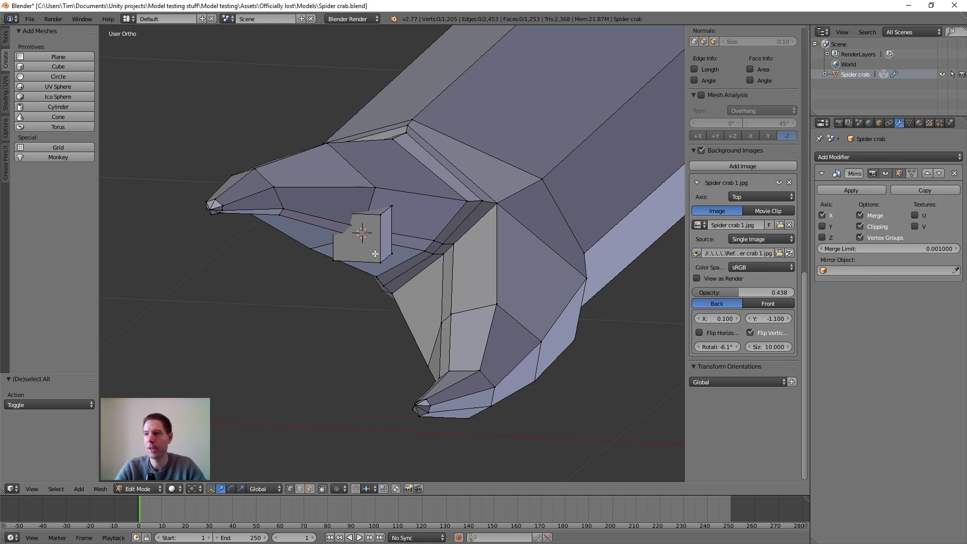
key("a")
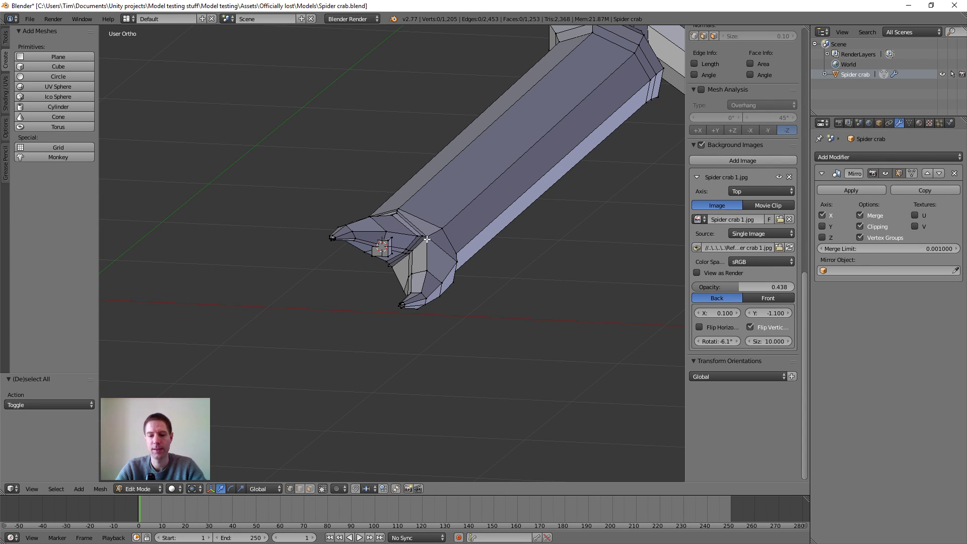
- Select all mesh geometry linked to the front leg's claw, check its extent across the crab, and deselect everything
key("l")
scroll(428, 240, "down", 4)
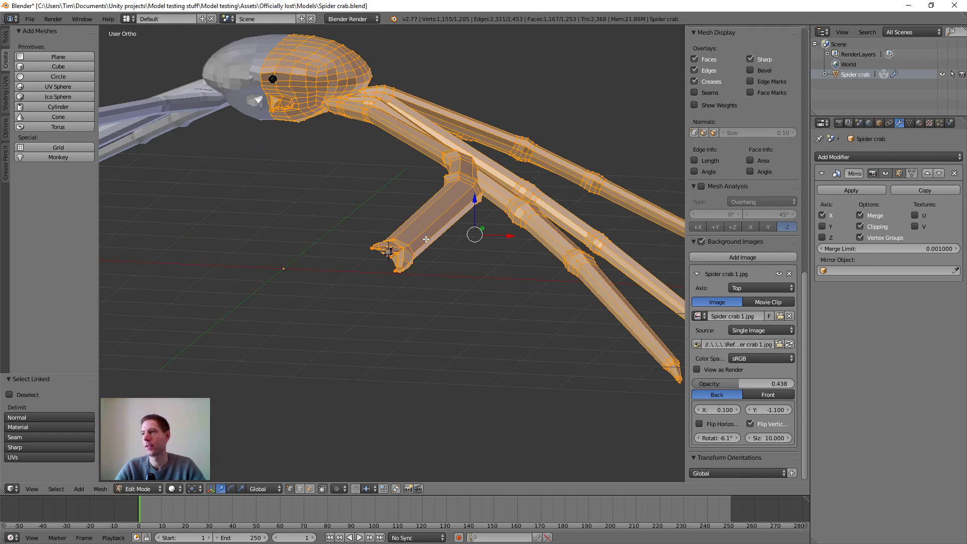
scroll(440, 255, "up", 6)
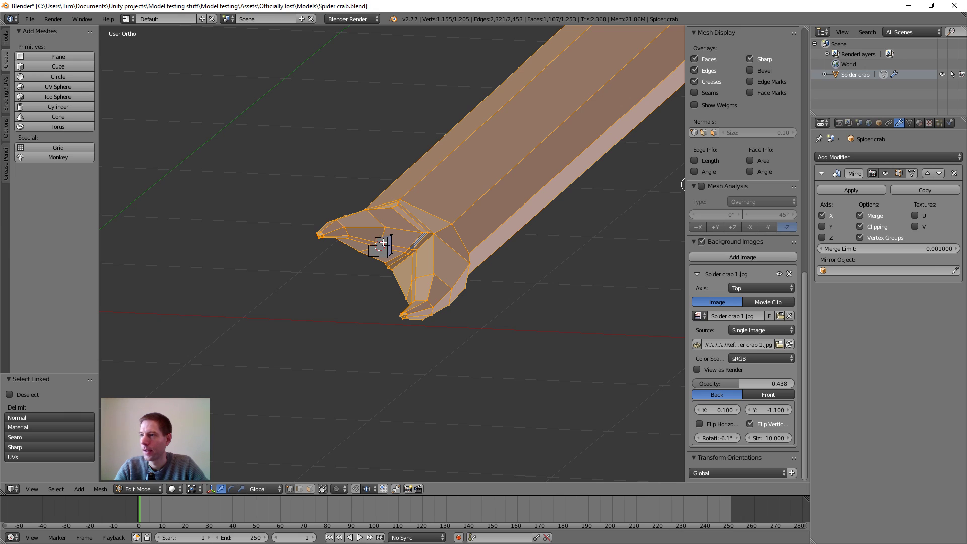
scroll(425, 242, "up", 1)
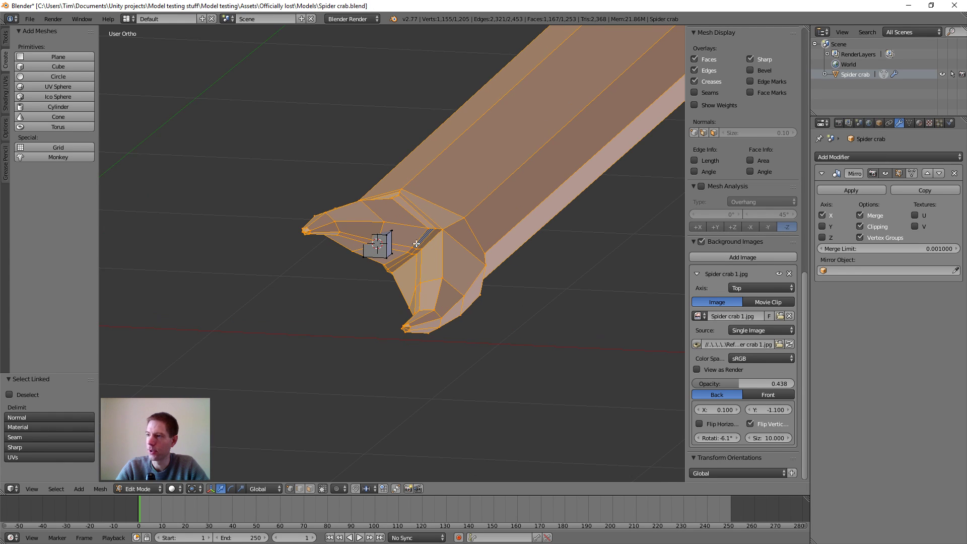
key("a")
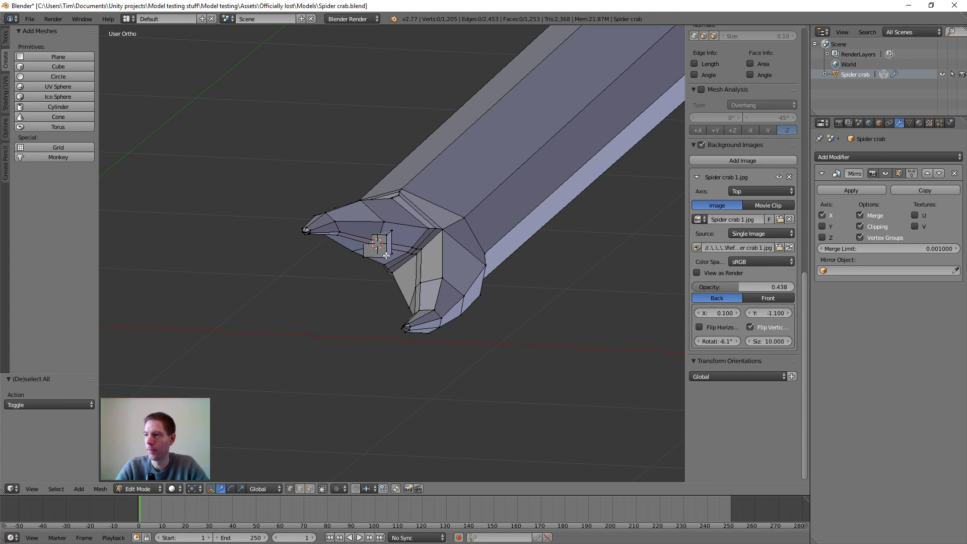
- Select the whole small cube and rotate it 45.112° while facing the pincer's opening end-on
key("l")
scroll(386, 255, "up", 6)
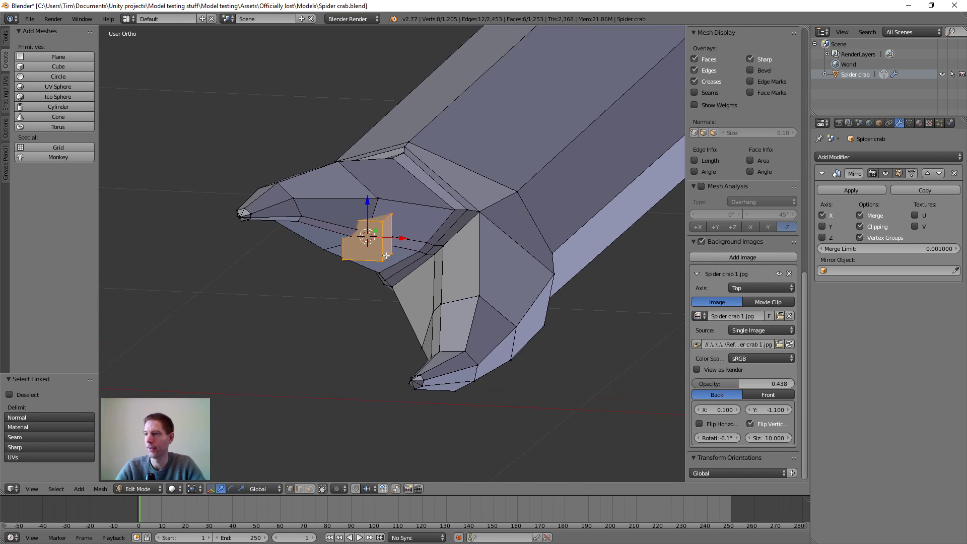
middle_click_drag(316, 288, 457, 274)
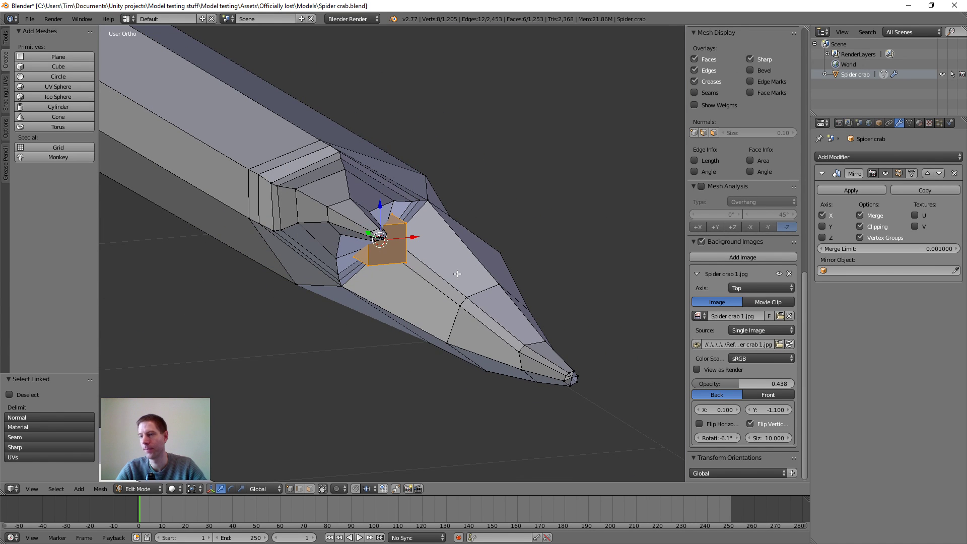
key("r")
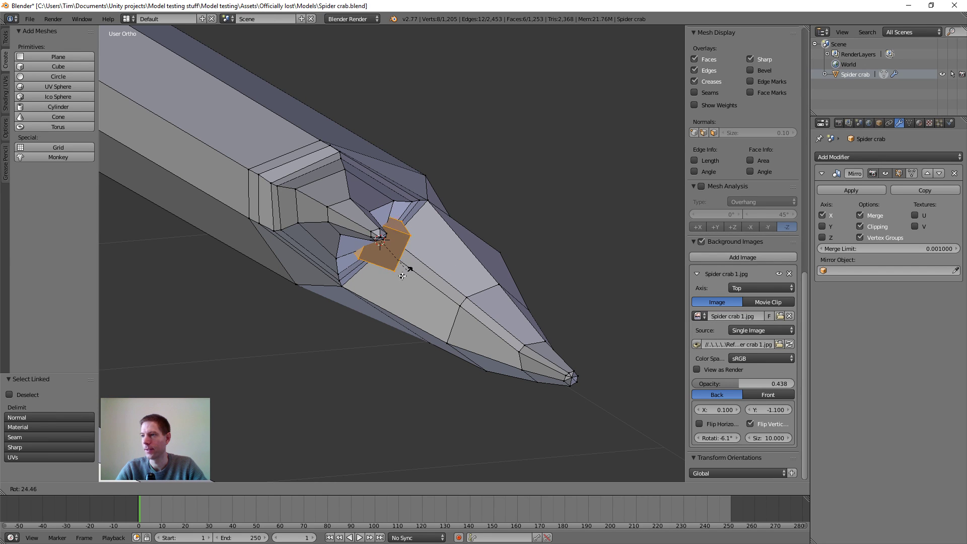
left_click(398, 274)
- Rotate the small cube 18.3° in a side view of the pincer to follow the upper claw's inner edge
middle_click_drag(444, 283, 541, 263)
key("r")
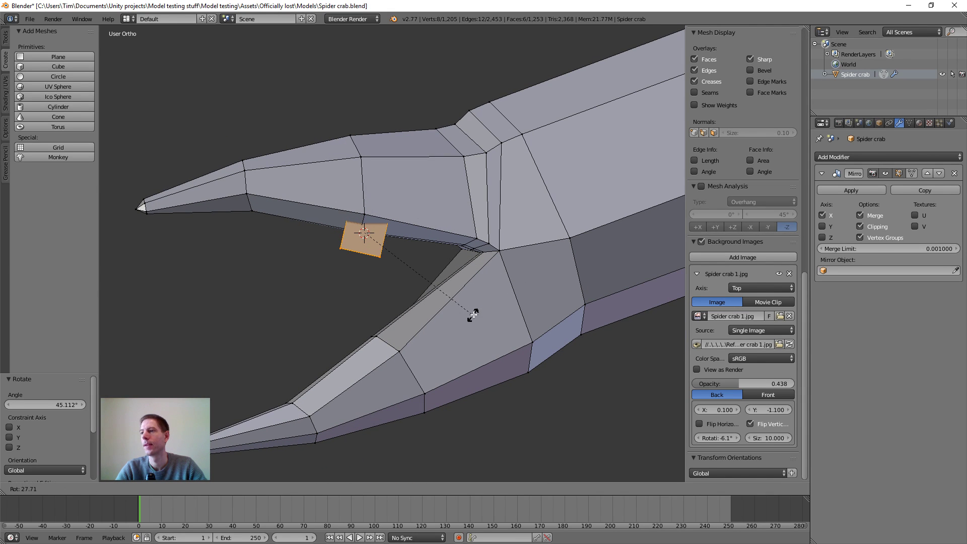
left_click(491, 298)
- Rotate the small cube 11.078° in wireframe display from an oblique view of the upper claw, and return to solid shading
middle_click_drag(491, 298, 419, 234)
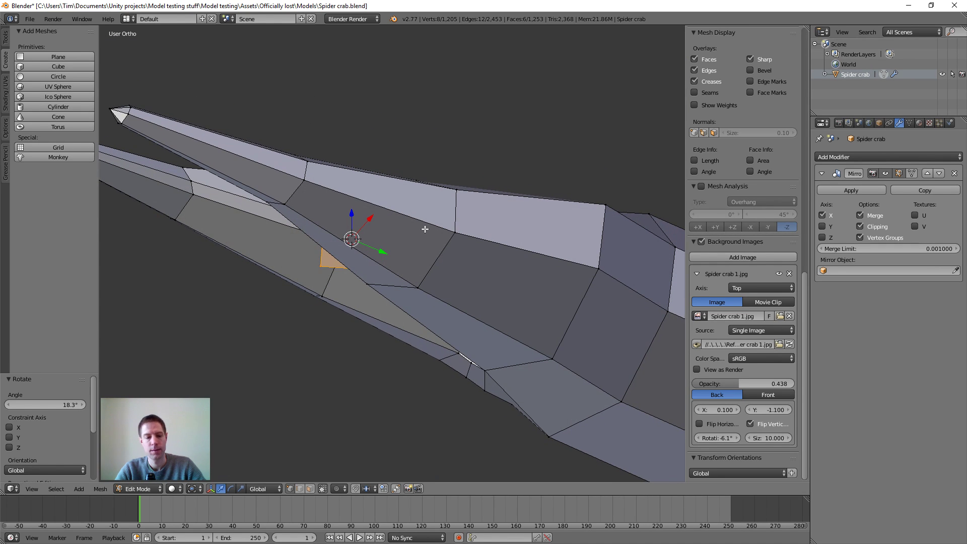
key("z")
key("r")
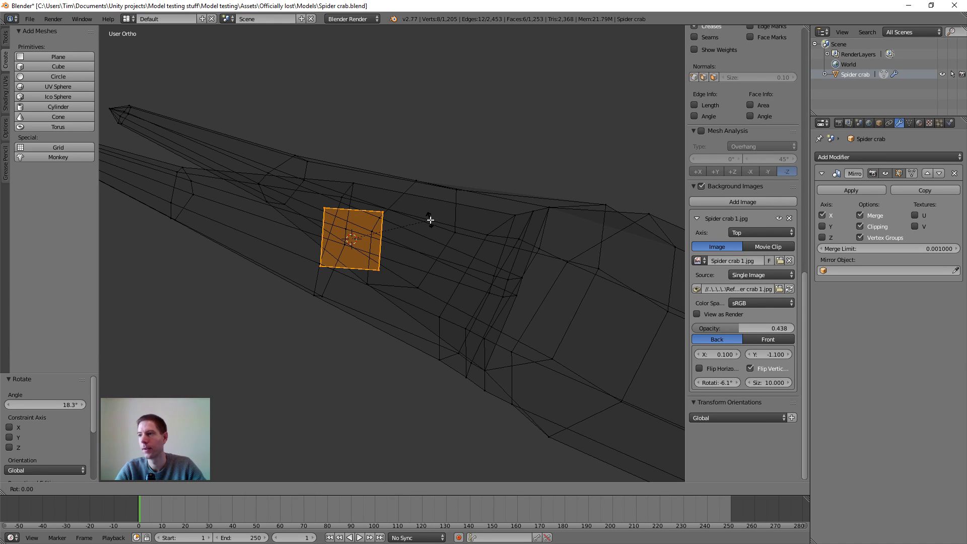
left_click(430, 237)
mouse_move(428, 234)
middle_mouse_down()
mouse_move(391, 242)
mouse_move(398, 284)
mouse_move(302, 289)
mouse_move(404, 263)
mouse_move(399, 277)
mouse_move(364, 280)
middle_mouse_up()
key("z")
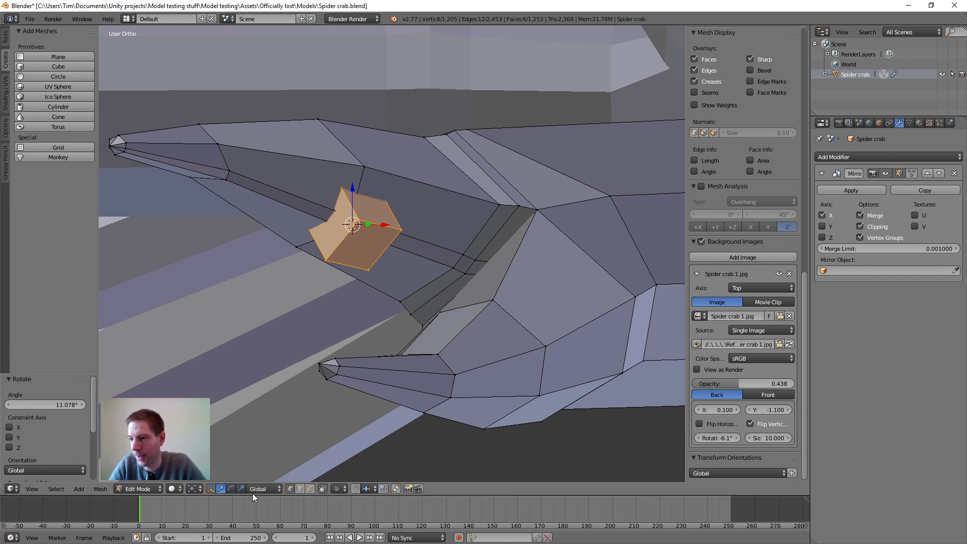
- Cycle through the translate and rotate manipulators and activate the scale manipulator on the small cube
scroll(363, 296, "down", 2)
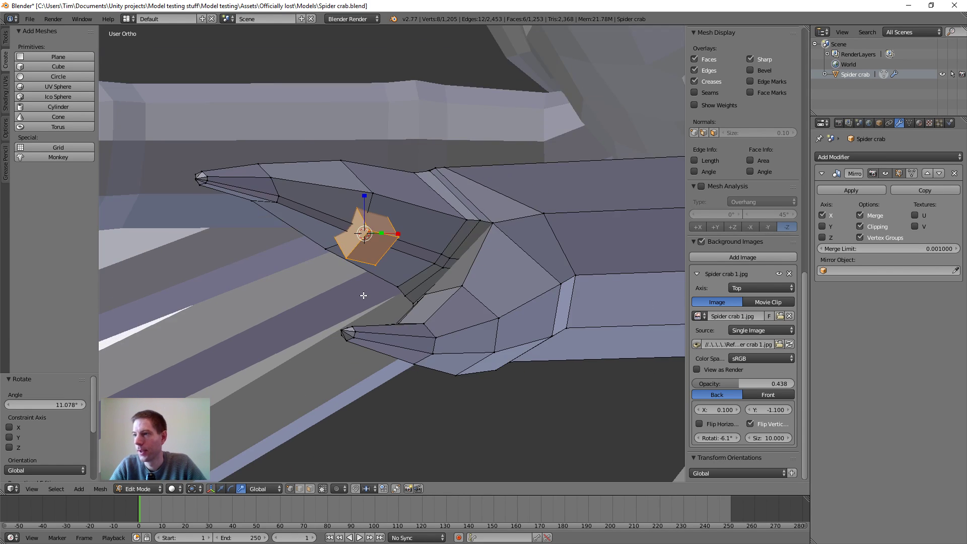
scroll(415, 273, "up", 1)
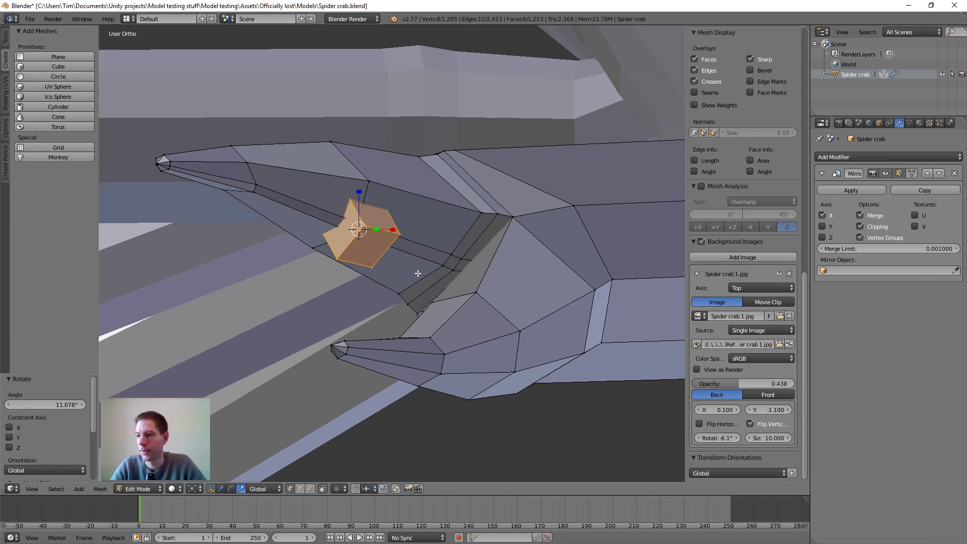
left_click(222, 489)
left_click(231, 489)
left_click(242, 488)
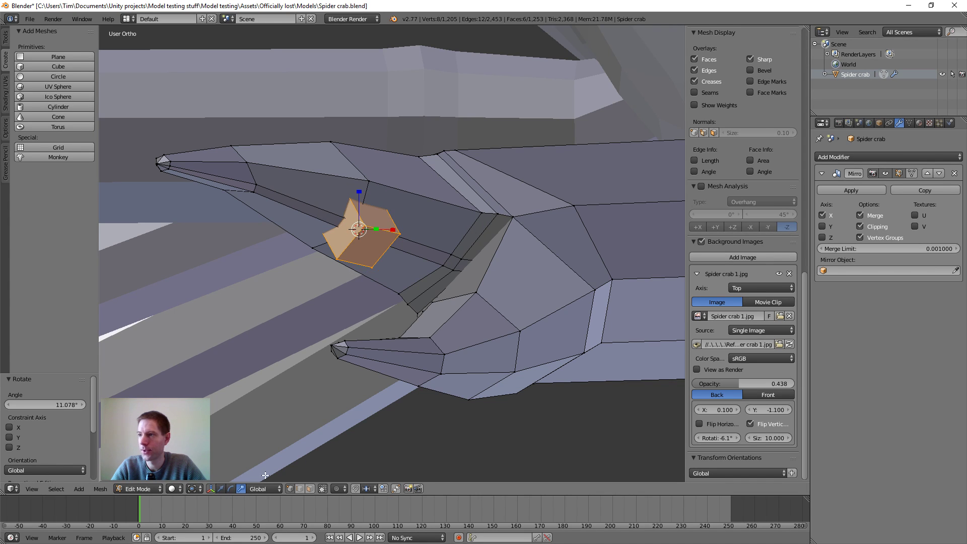
middle_click_drag(266, 475, 360, 365)
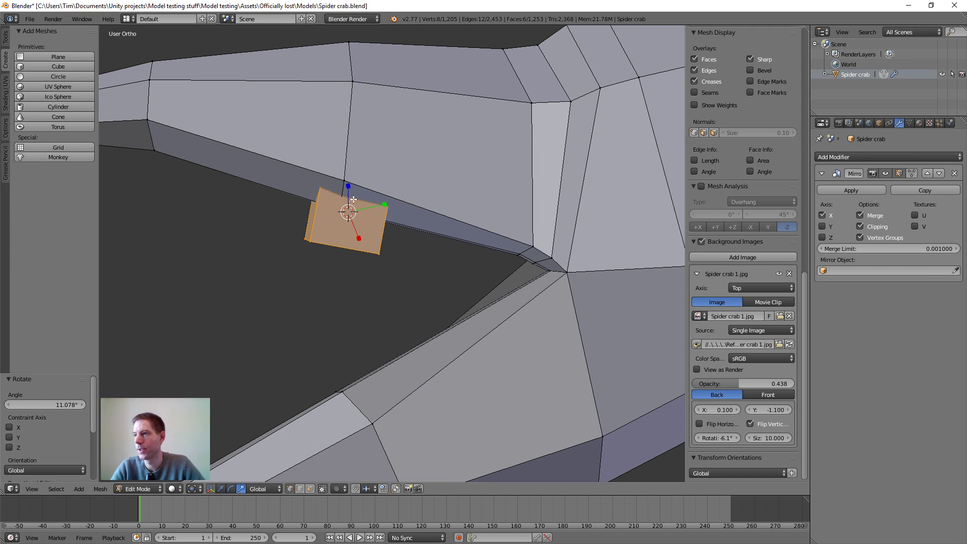
- Set the transform orientation to Local and hide the 3D manipulator
left_click(709, 474)
left_click(703, 452)
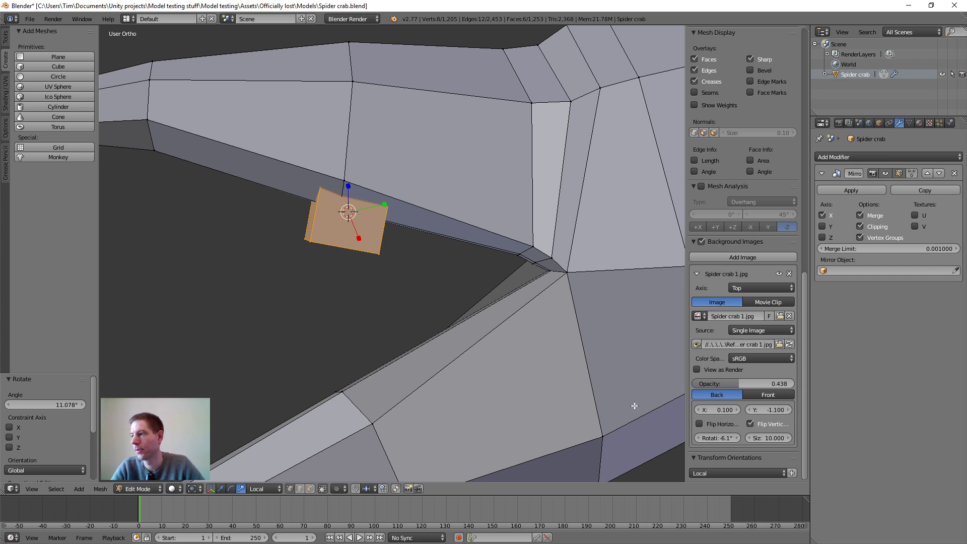
middle_click_drag(369, 287, 372, 272)
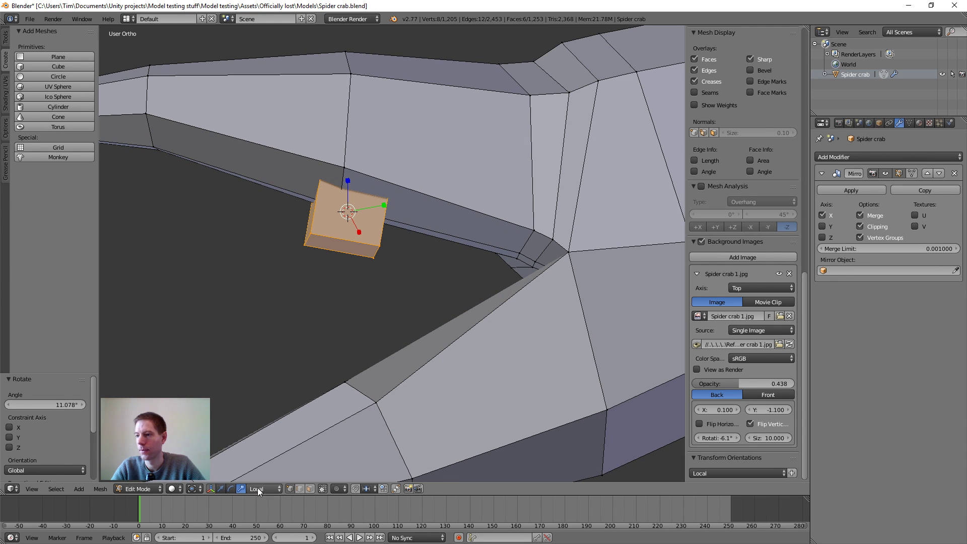
left_click(230, 489)
left_click(240, 489)
left_click(210, 490)
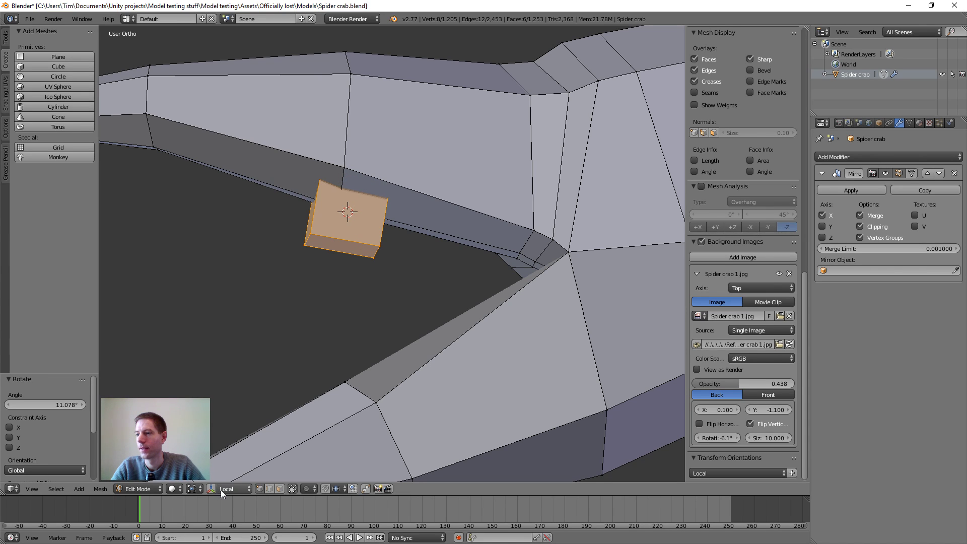
- Try the Normal transform orientation and switch back to Global
left_click(228, 489)
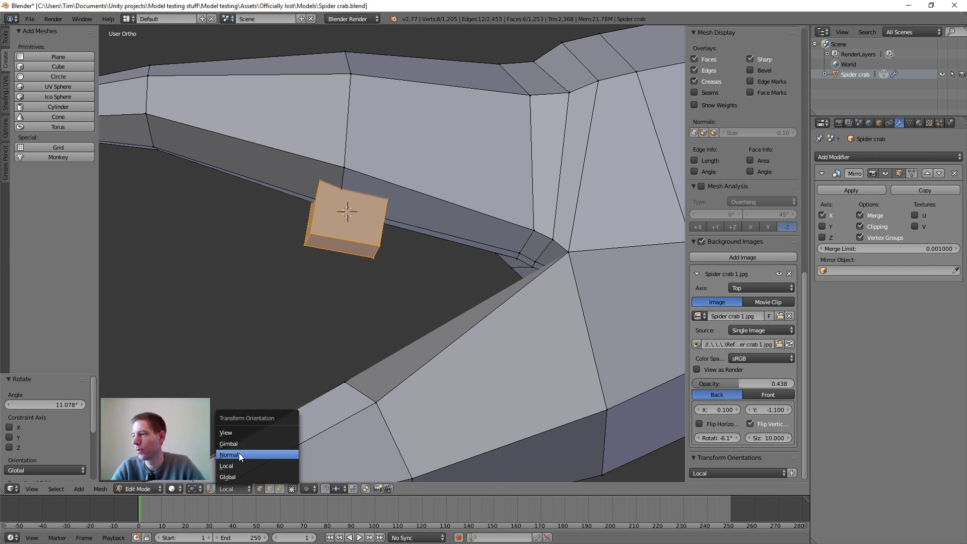
left_click(239, 454)
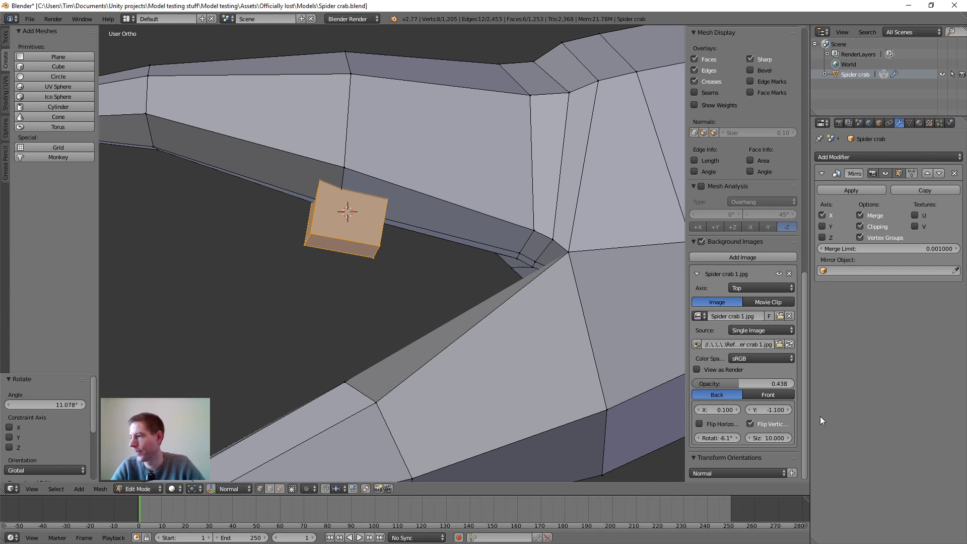
left_click(696, 474)
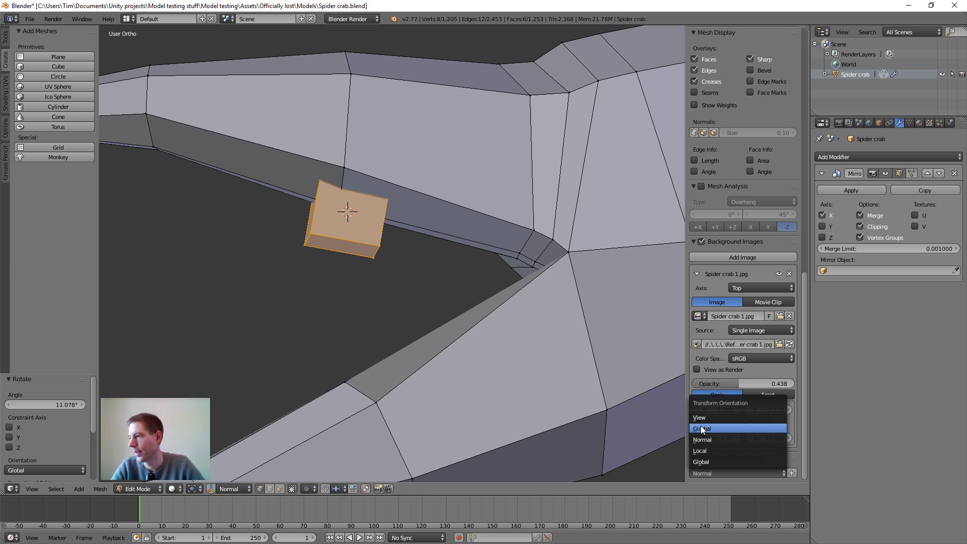
left_click(702, 462)
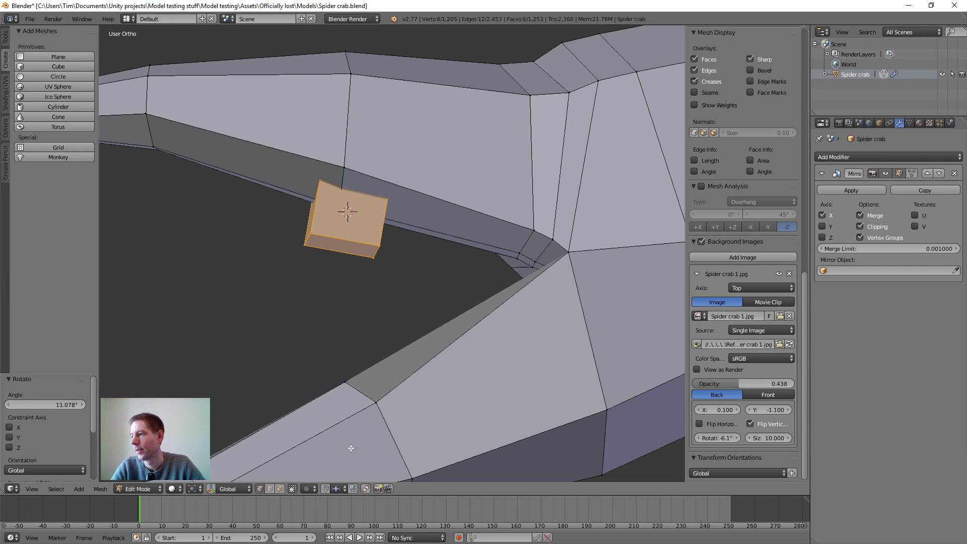
- Set the transform orientation to Normal and turn the 3D manipulator back on for the small cube
left_click(236, 488)
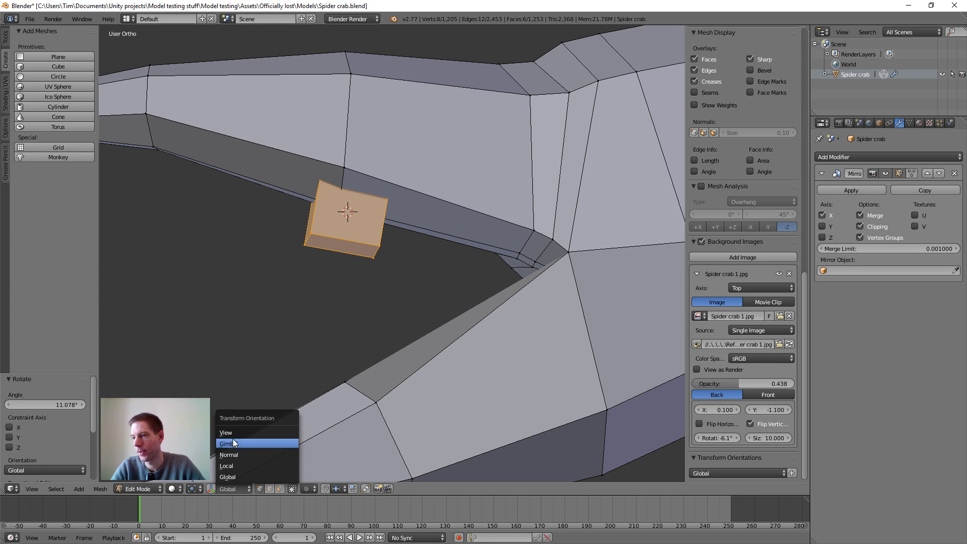
left_click(232, 456)
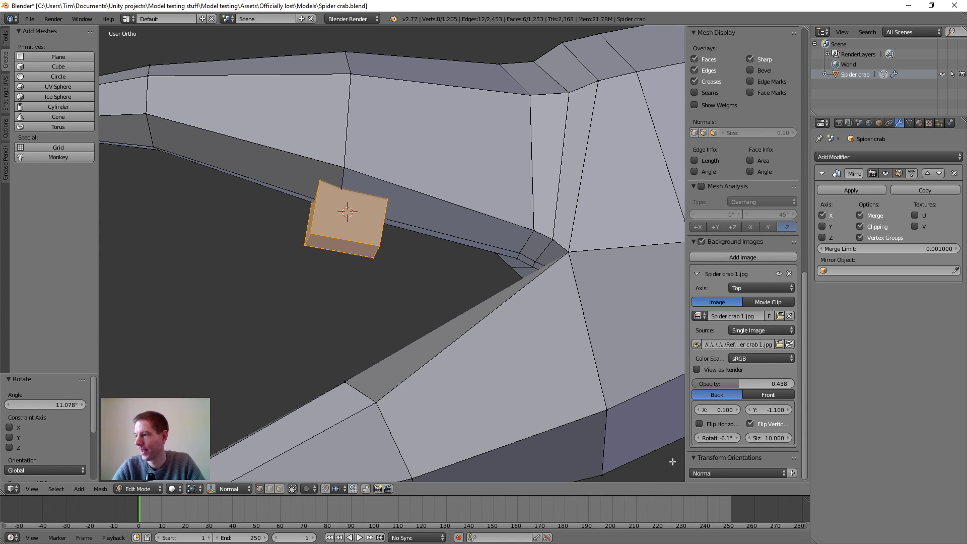
left_click(694, 457)
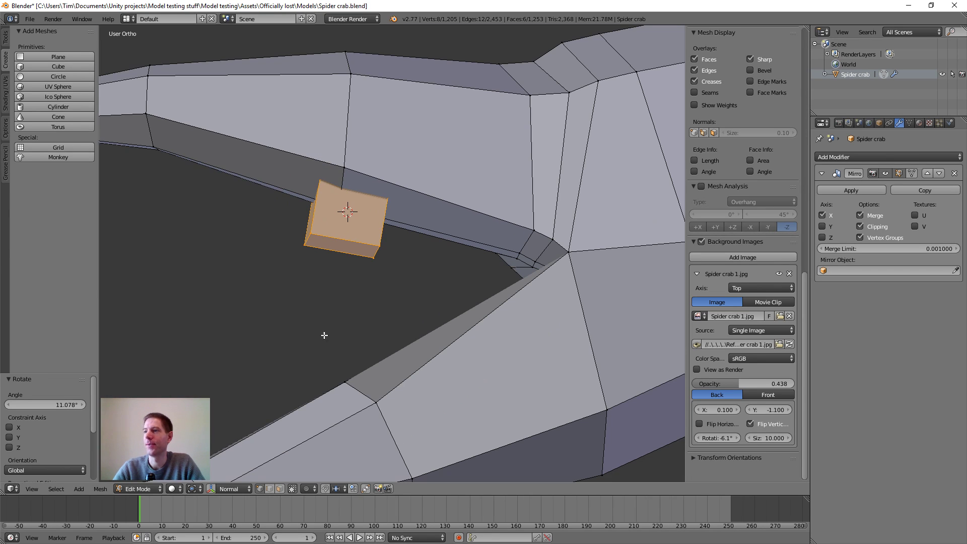
left_click(212, 489)
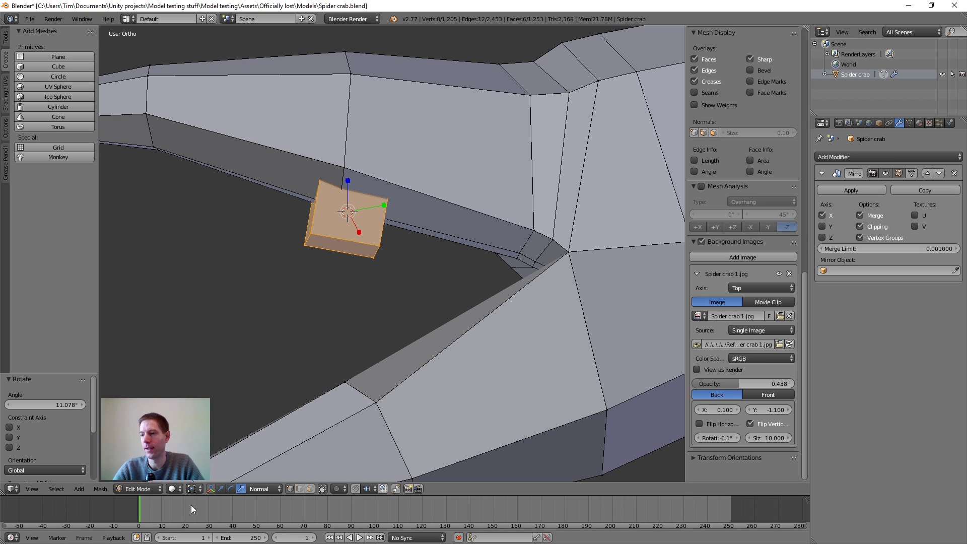
left_click(221, 489)
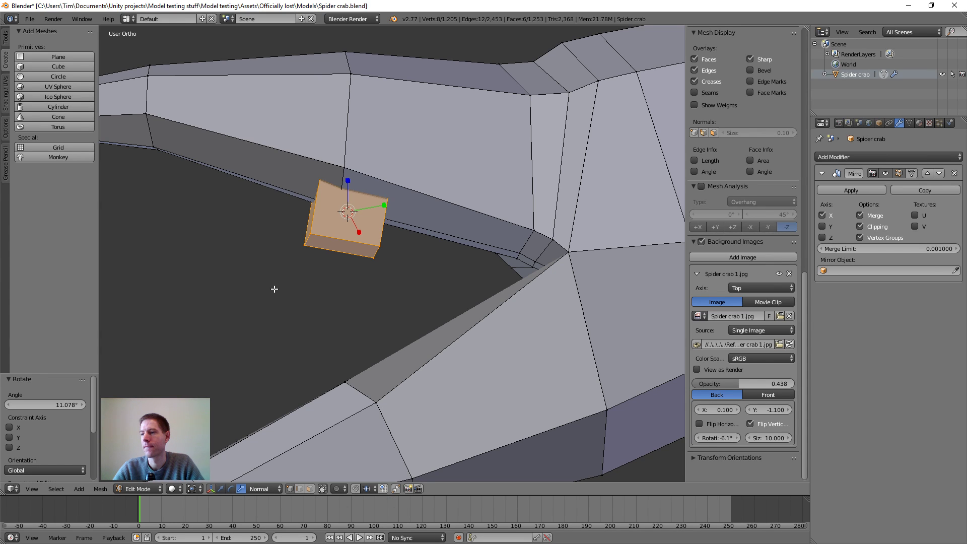
- Enable face selection and select the small cube's broad outer face, followed by its narrow side face facing the claw tip
left_click(310, 489)
middle_click_drag(263, 267, 283, 294)
right_click(322, 299)
right_click(348, 213)
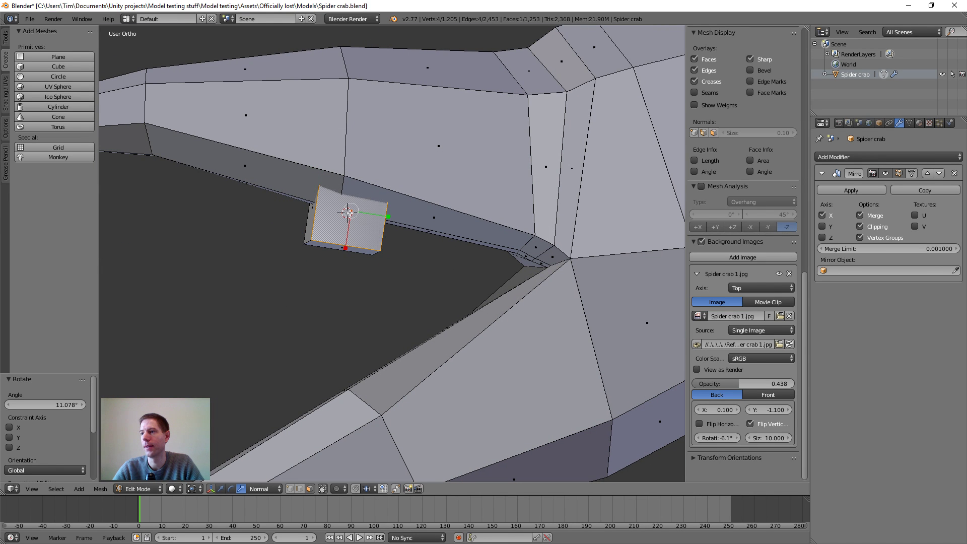
right_click(312, 208)
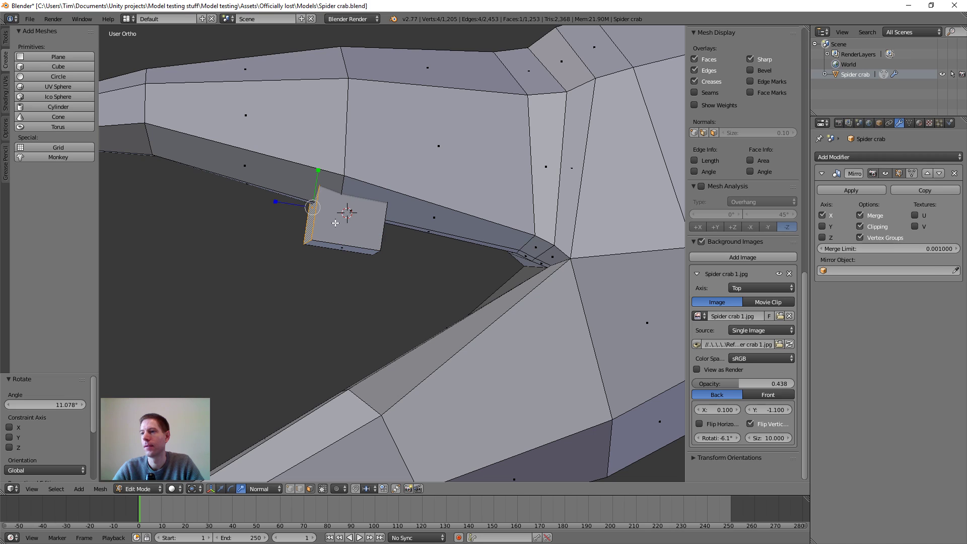
- Select all geometry linked to the small cube, switching to vertex selection and back to face selection
key("l")
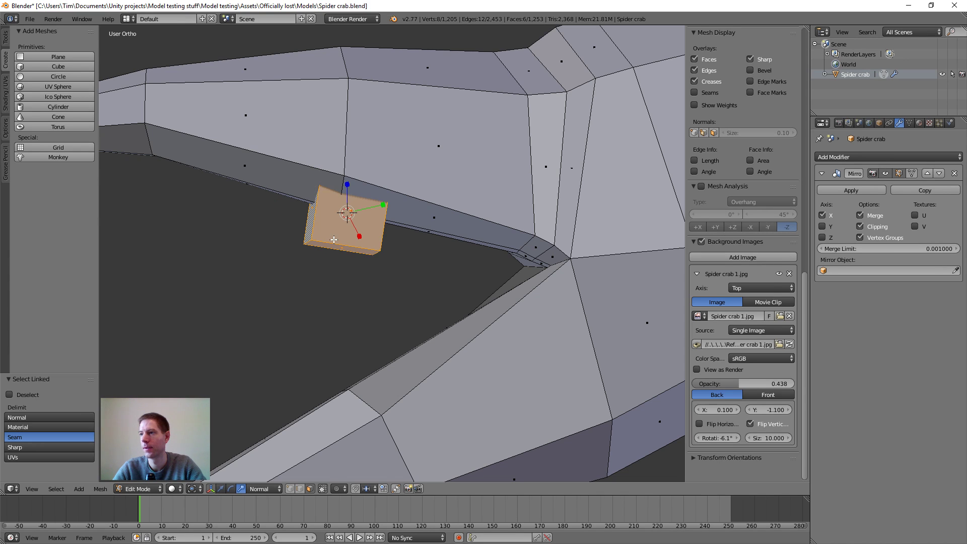
left_click(291, 490)
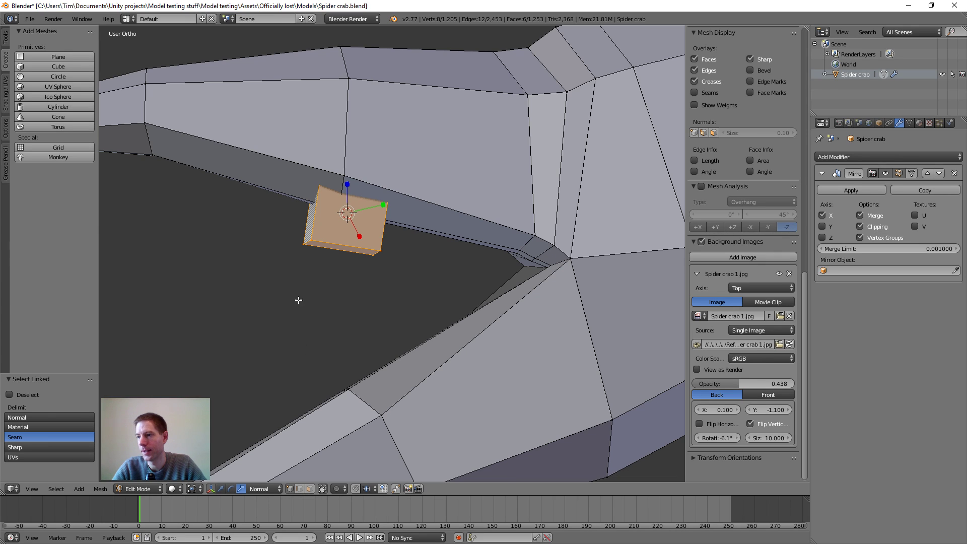
left_click(310, 489)
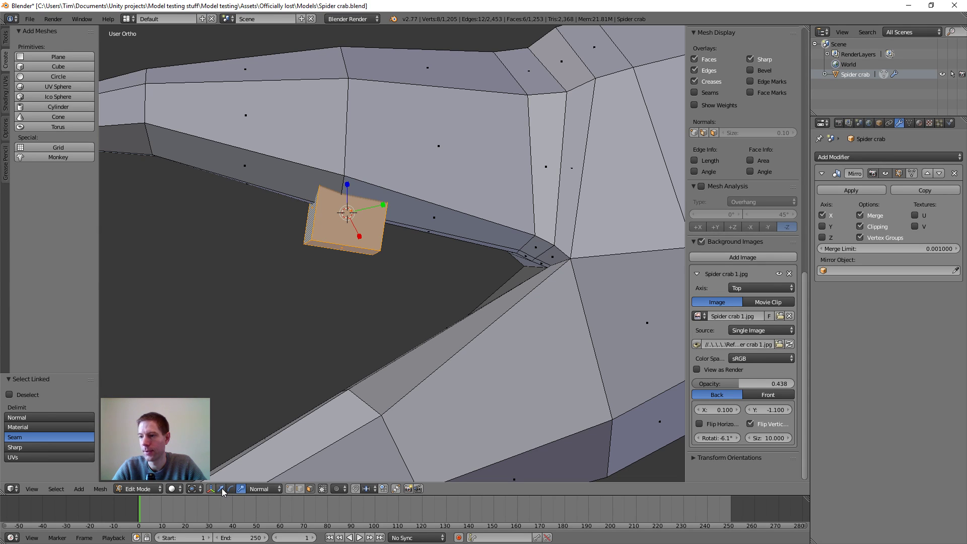
- Enable the translate manipulator and pull the cube's end faces outward along their normals: 0.163 toward the claw tip and 0.105 toward the claw base
left_click(221, 488)
right_click(312, 210)
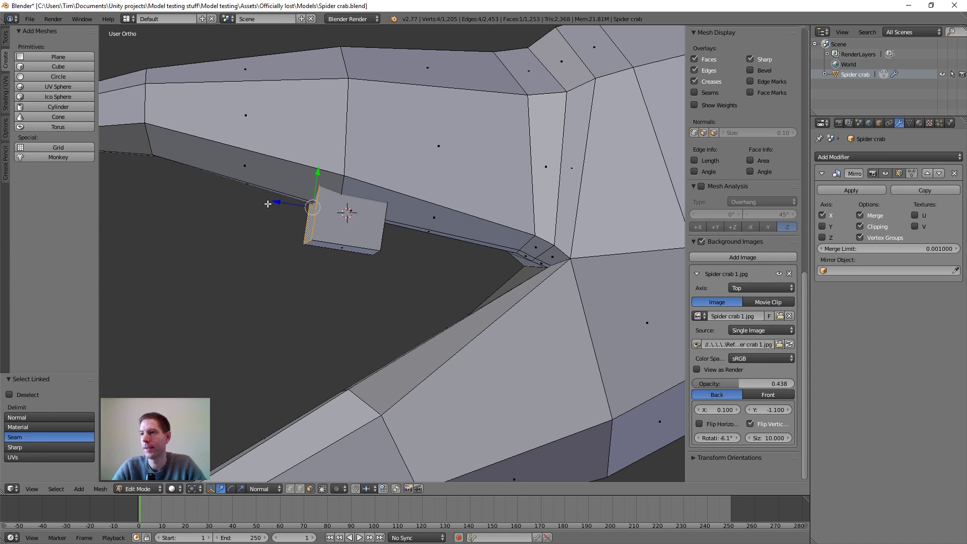
left_click_drag(277, 202, 141, 160)
middle_click_drag(151, 167, 383, 242)
right_click(386, 242)
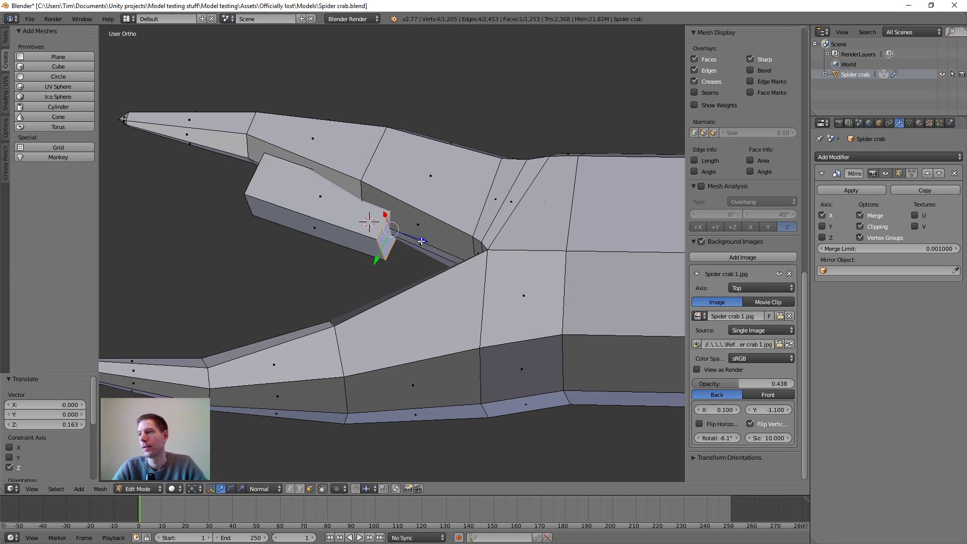
left_click_drag(421, 241, 446, 248)
- Extend the block's tip-side end face another 0.203 along its normal toward the claw tip
middle_click_drag(446, 248, 323, 273)
right_click(287, 253)
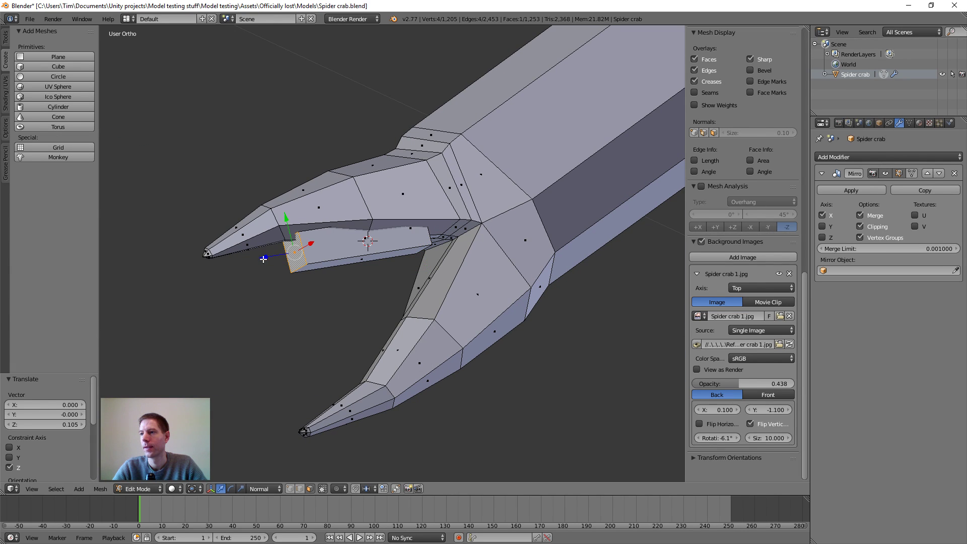
left_click_drag(263, 259, 190, 268)
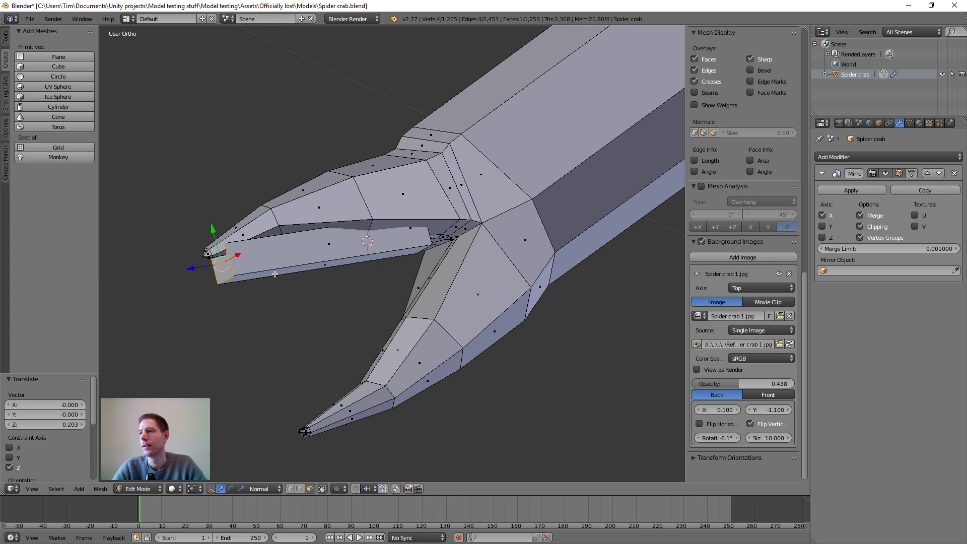
- Select the entire linked block and rotate it about 4.3° in a side view to follow the upper claw's slope
middle_click_drag(275, 274, 371, 198)
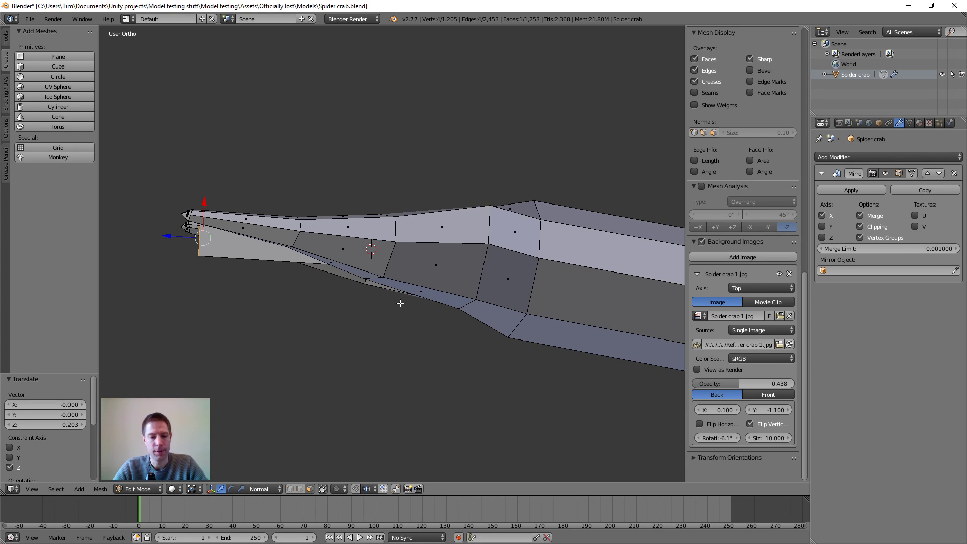
key("l")
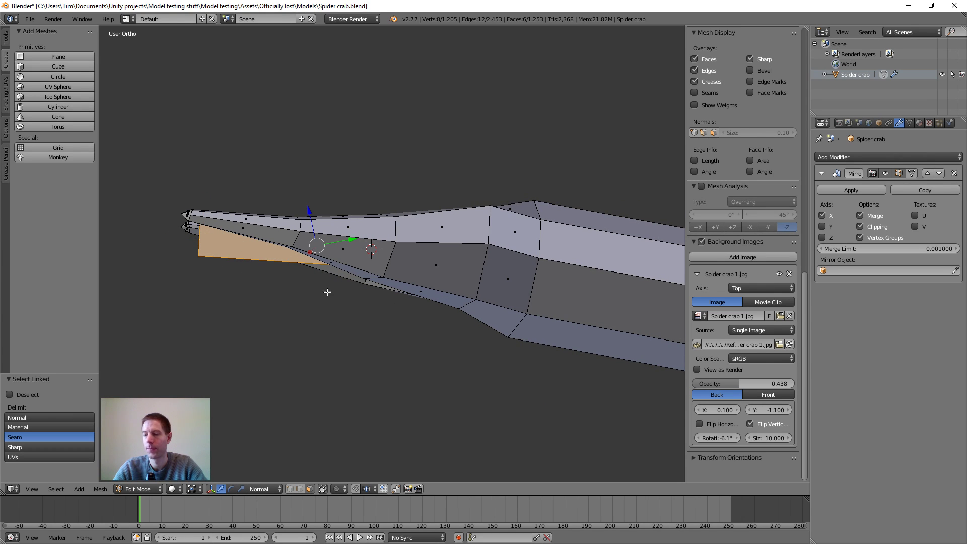
key("r")
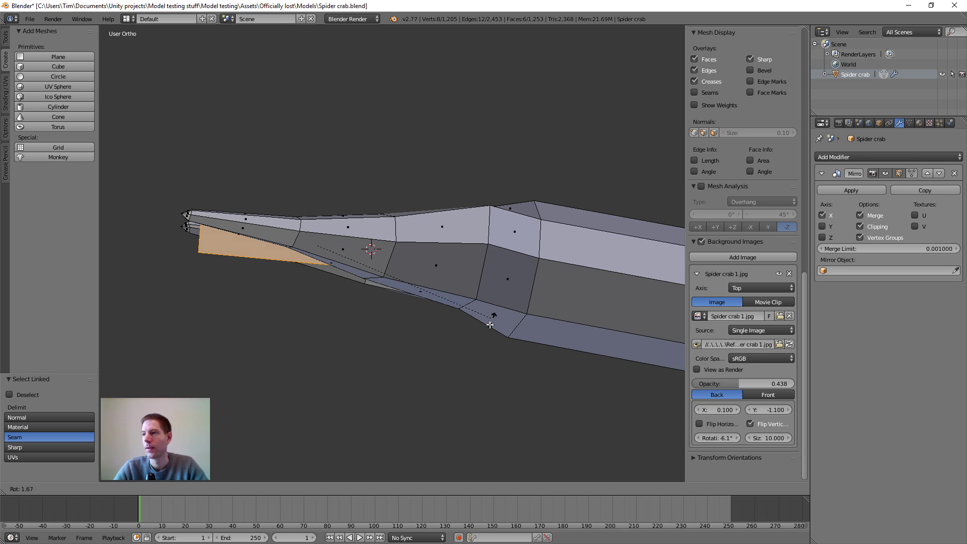
left_click(488, 327)
middle_click_drag(430, 258, 459, 302)
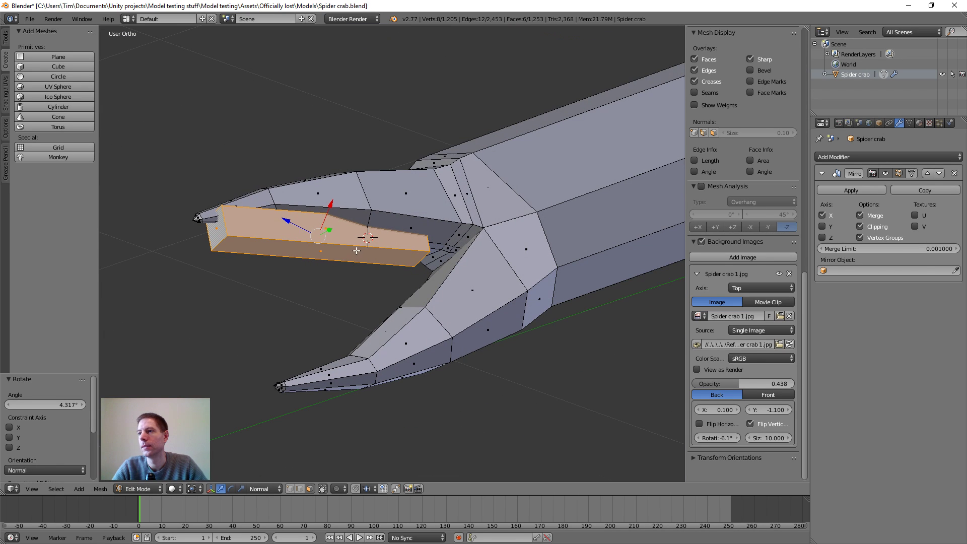
- Select the block's upper broad face and move it 0.039 inward along its normal to thin the block
middle_click_drag(341, 260, 346, 239)
right_click(334, 224)
middle_click_drag(344, 299, 334, 239)
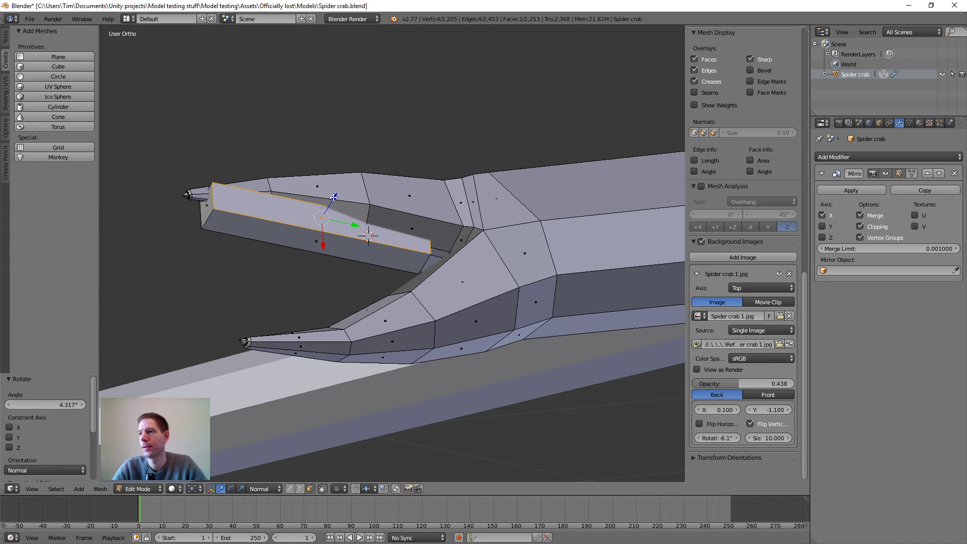
key("g")
key("z")
key("z")
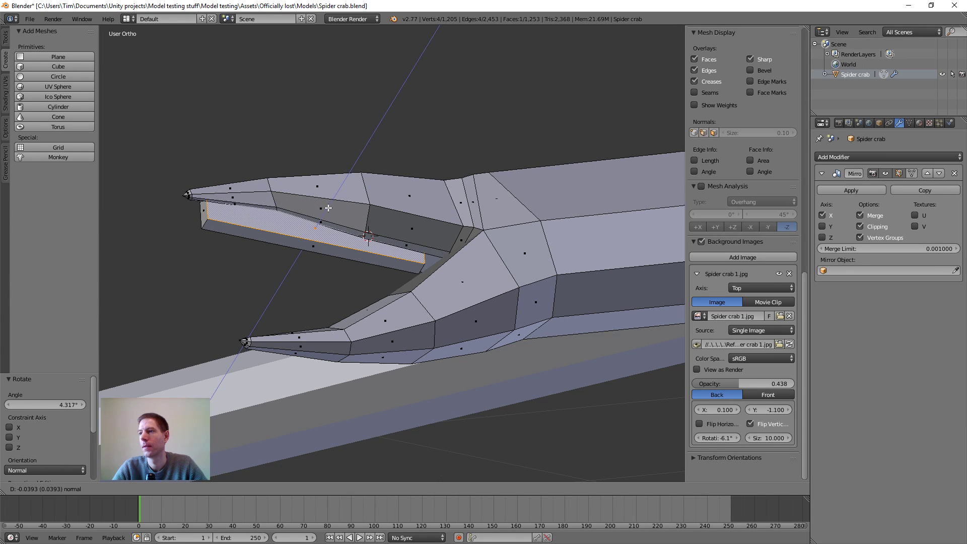
left_click(328, 208)
- Select the block's opposite broad face and move it 0.024 inward along its normal
middle_click_drag(329, 208, 355, 257)
middle_click_drag(365, 228, 319, 291)
key("ctrl+z")
key("g")
key("z")
key("z")
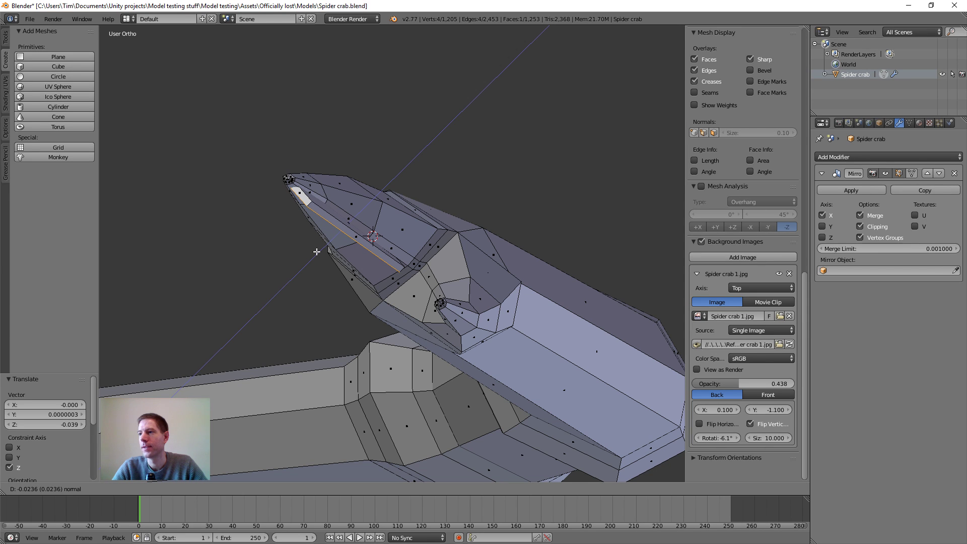
left_click(316, 251)
scroll(425, 259, "up", 2)
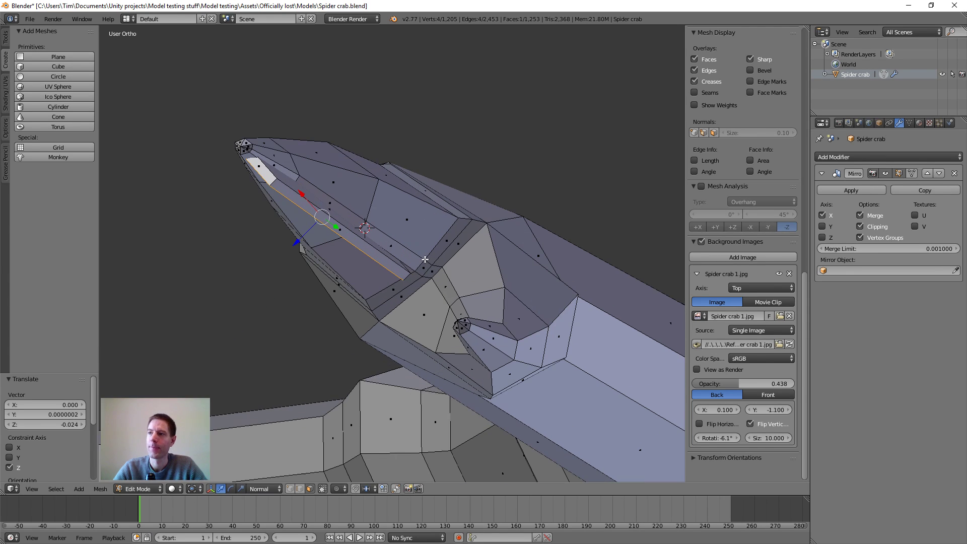
- Select both opposite broad faces of the block and move them 0.015 along the normal X axis
mouse_move(427, 258)
middle_mouse_down()
mouse_move(436, 283)
mouse_move(432, 262)
middle_mouse_up()
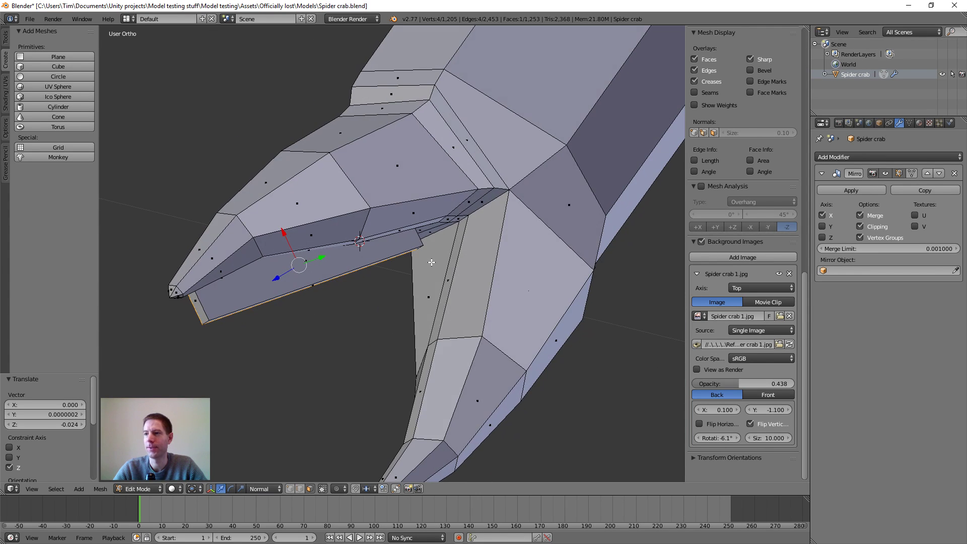
middle_click_drag(310, 314, 319, 243)
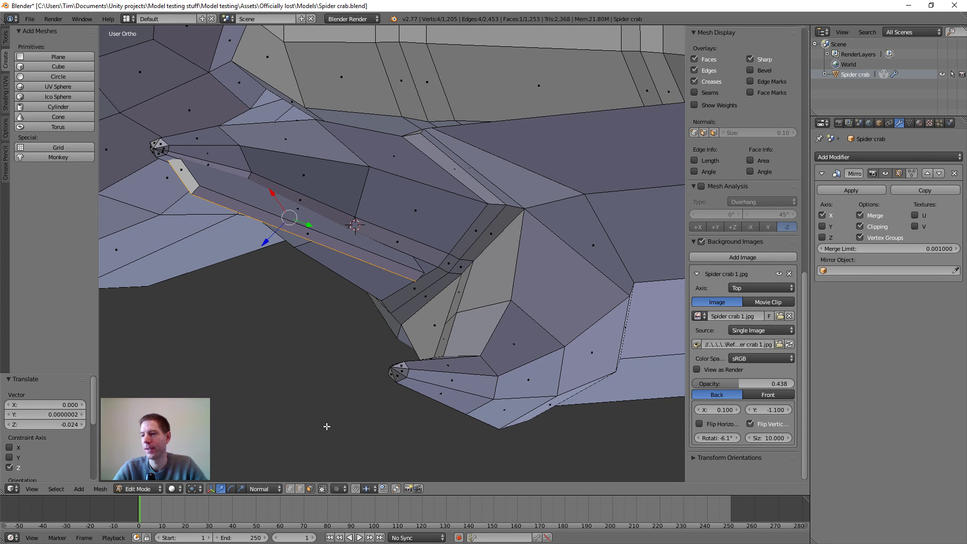
right_click(304, 215, "shift")
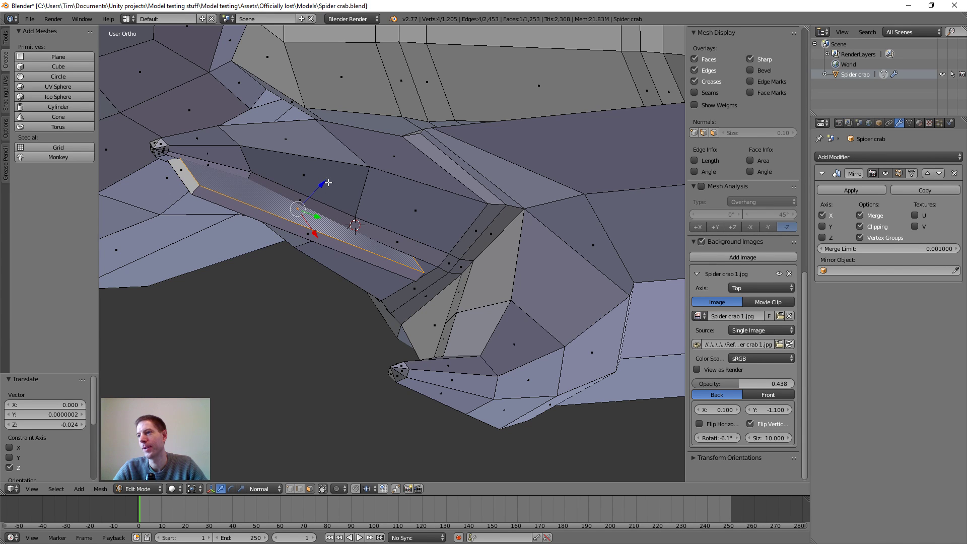
middle_click_drag(484, 209, 465, 218)
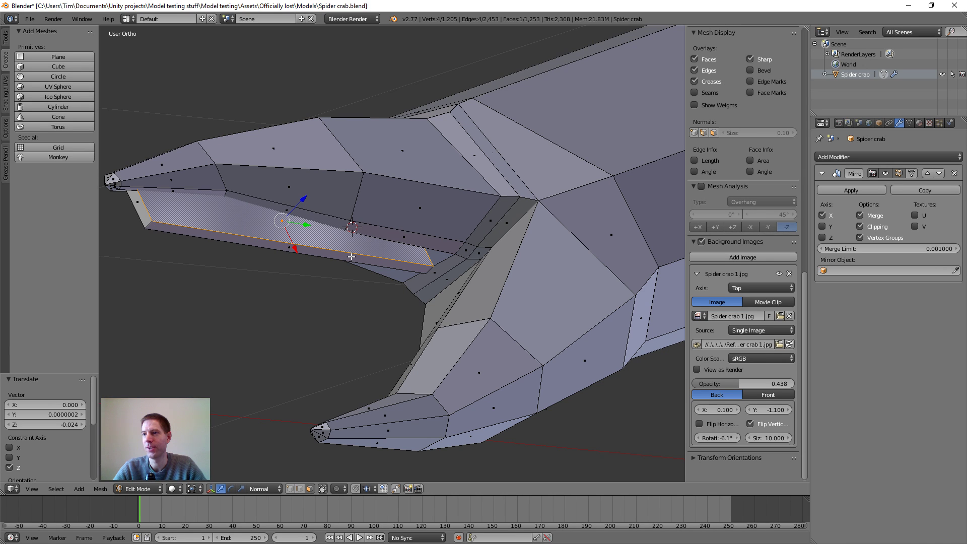
scroll(438, 262, "up", 1)
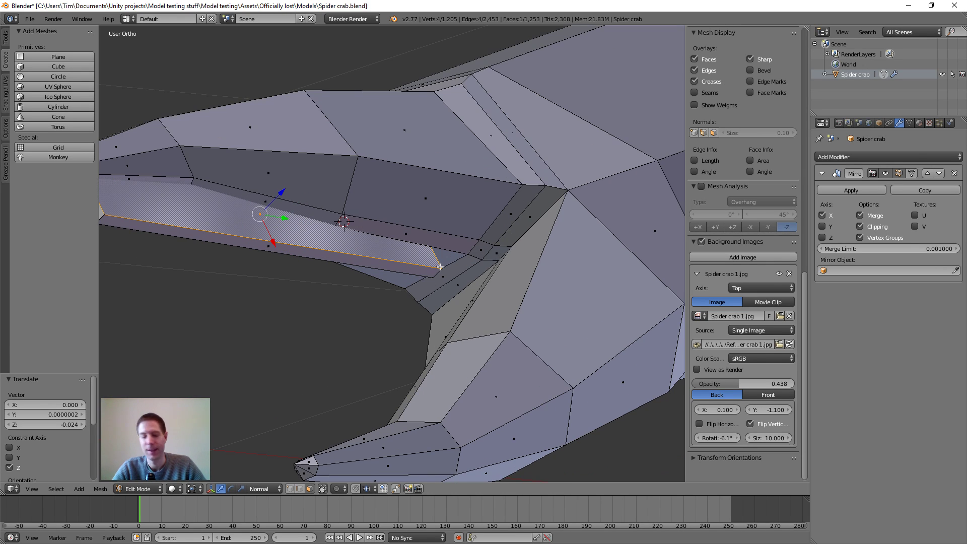
middle_click_drag(444, 263, 475, 264, "shift")
scroll(619, 251, "down", 2)
scroll(475, 264, "up", 2)
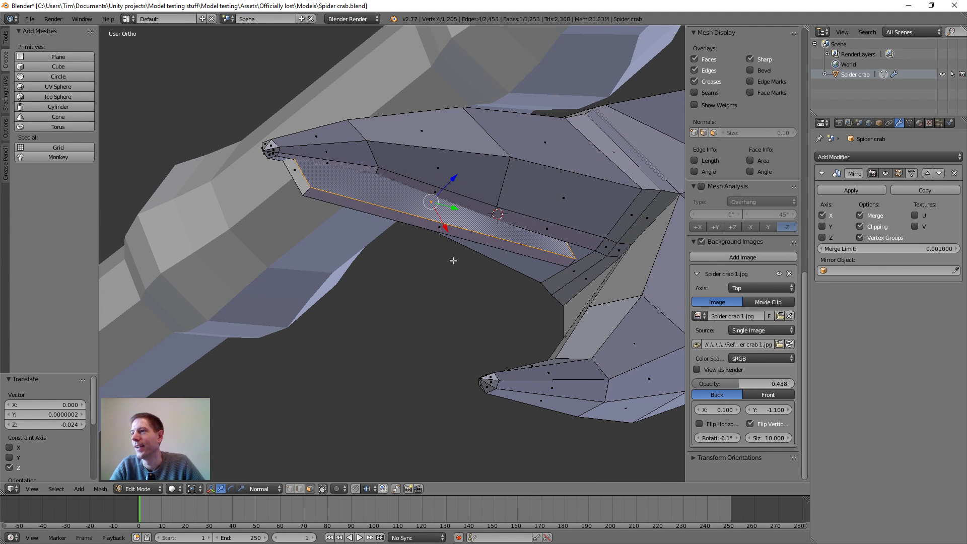
mouse_move(453, 202)
middle_mouse_down()
mouse_move(467, 210)
mouse_move(450, 187)
mouse_move(453, 198)
middle_mouse_up()
right_click(450, 183, "shift")
key("e")
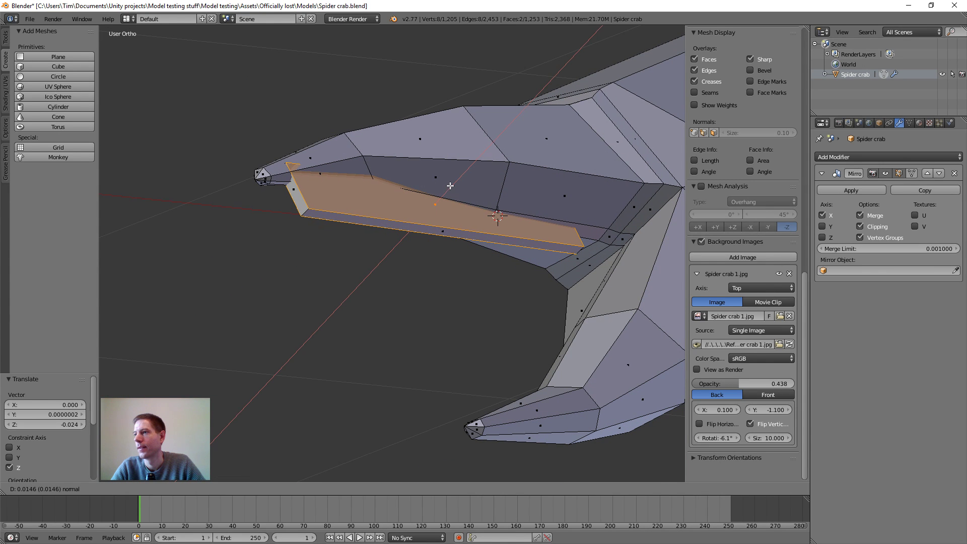
left_click(450, 185)
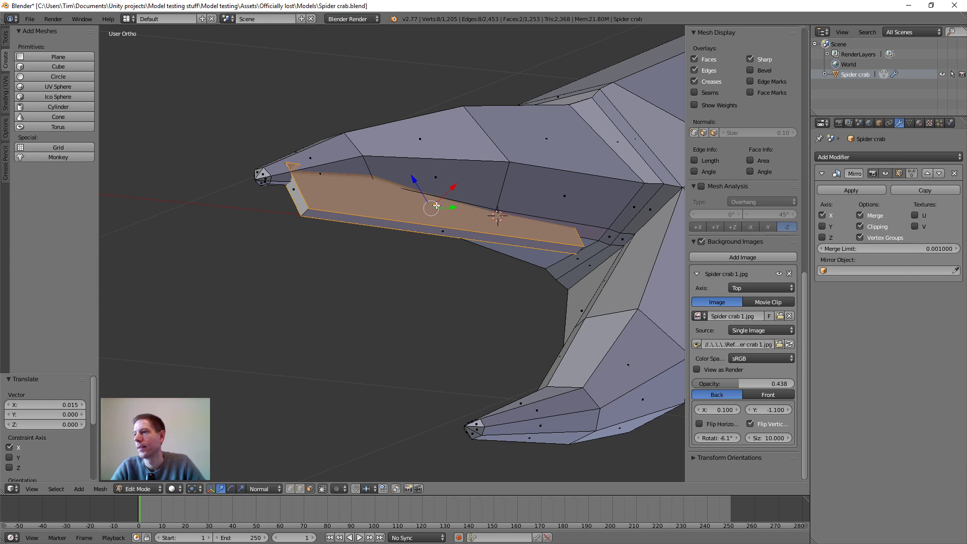
- Move both broad faces 0.02 along the Y axis toward the claw base and select the whole linked block
key("g")
key("y")
left_click(462, 210)
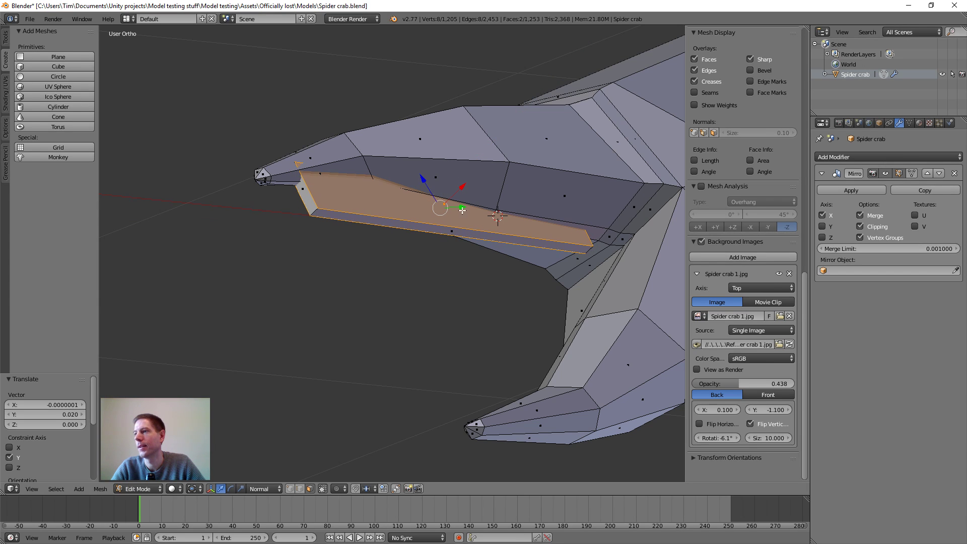
middle_click_drag(462, 210, 474, 258)
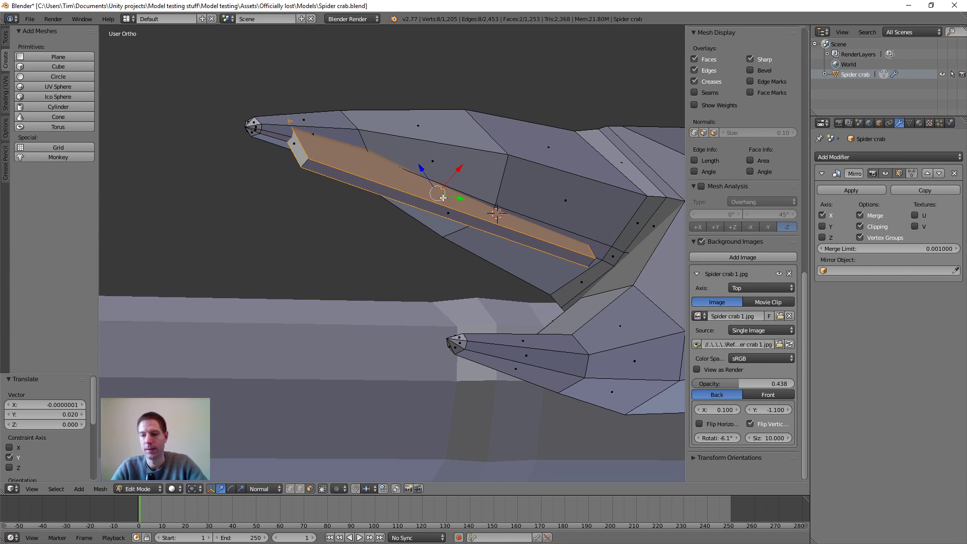
key("l")
- Circle-select all faces of the lower claw in wireframe shading, hide them, and return to solid shading
mouse_move(438, 207)
middle_mouse_down()
mouse_move(482, 217)
mouse_move(500, 302)
mouse_move(488, 320)
mouse_move(462, 301)
middle_mouse_up()
scroll(492, 274, "down", 5)
scroll(483, 319, "down", 3)
key("z")
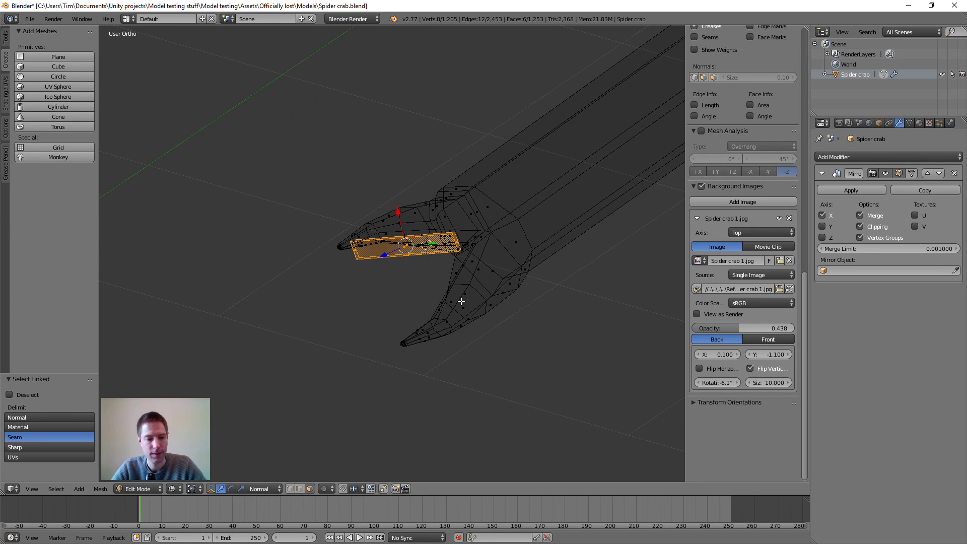
key("a")
key("c")
left_click_drag(460, 305, 420, 341)
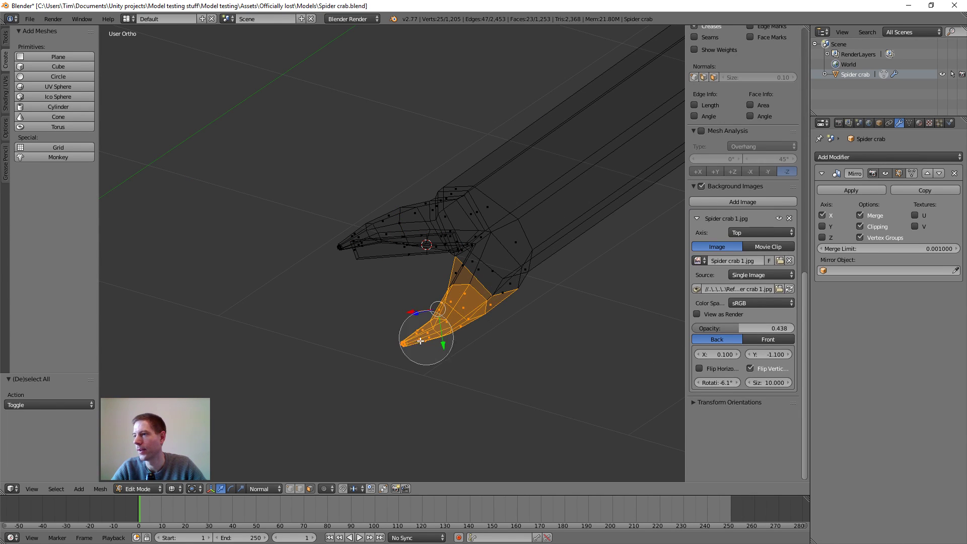
mouse_move(488, 283)
left_mouse_down()
mouse_move(467, 290)
mouse_move(512, 298)
left_mouse_up()
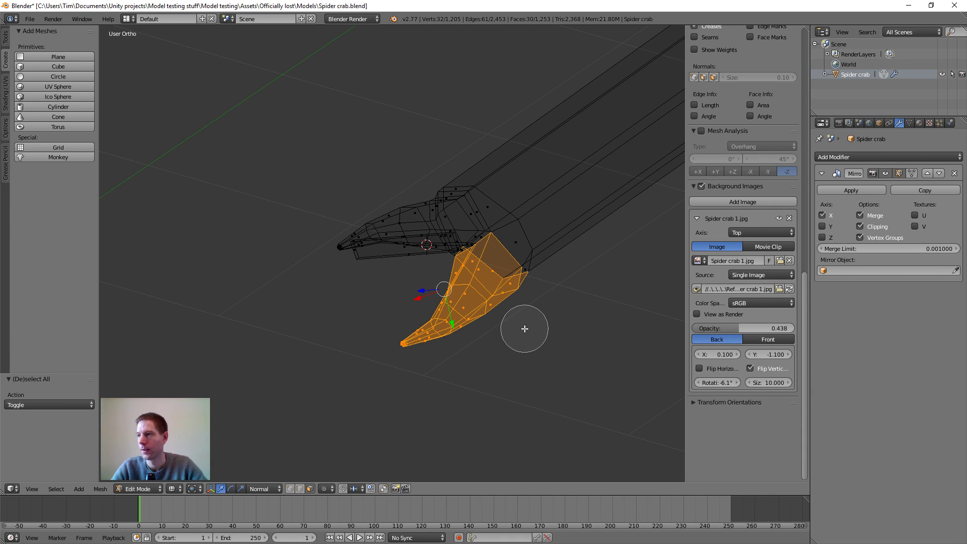
right_click(525, 329)
key("h")
scroll(446, 327, "up", 2)
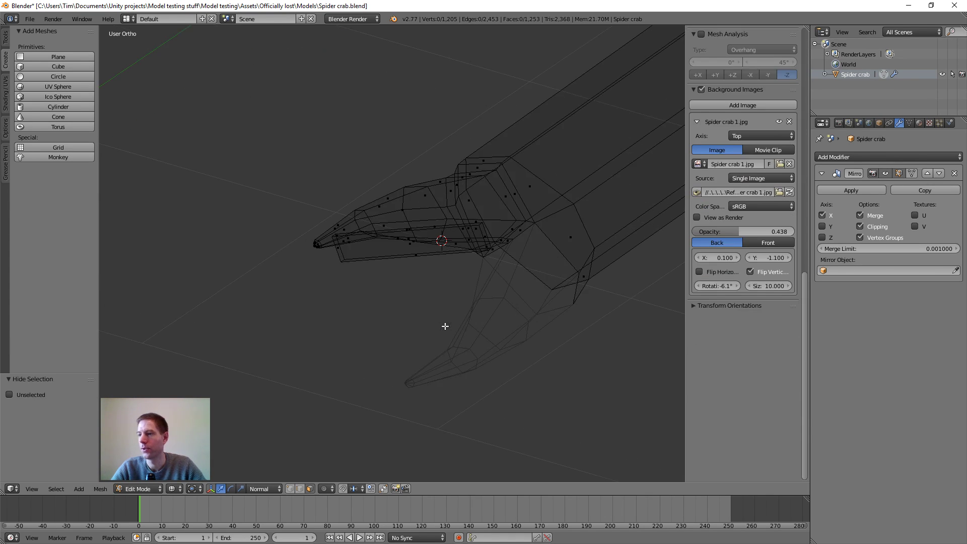
key("z")
- Select the linked block and move it 0.021 along its normal Y axis and -0.066 along normal X, clear of the upper claw
mouse_move(452, 322)
middle_mouse_down()
mouse_move(516, 319)
mouse_move(488, 304)
mouse_move(504, 303)
mouse_move(484, 292)
mouse_move(494, 280)
mouse_move(530, 309)
mouse_move(503, 309)
mouse_move(514, 319)
mouse_move(471, 275)
middle_mouse_up()
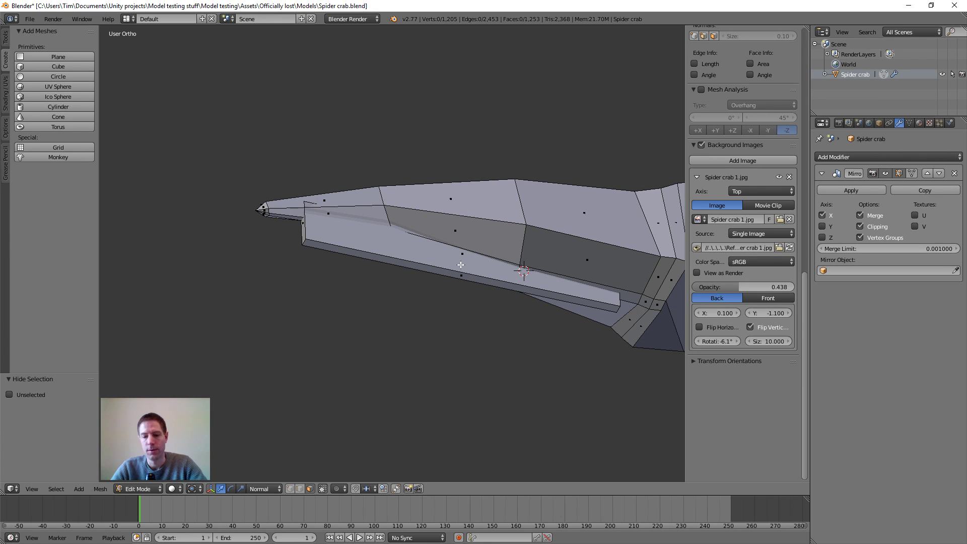
key("l")
key("g")
key("y")
key("y")
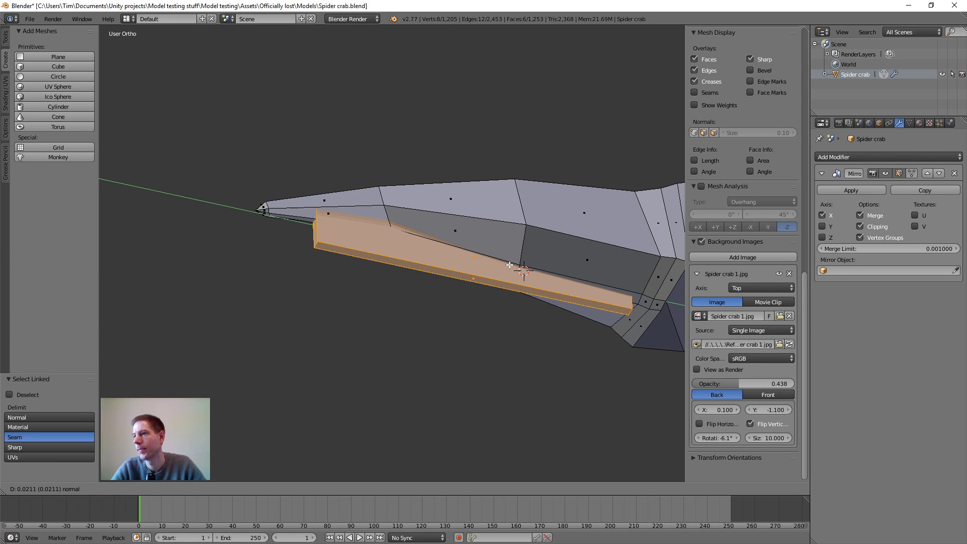
left_click(510, 264)
middle_click_drag(510, 264, 411, 265)
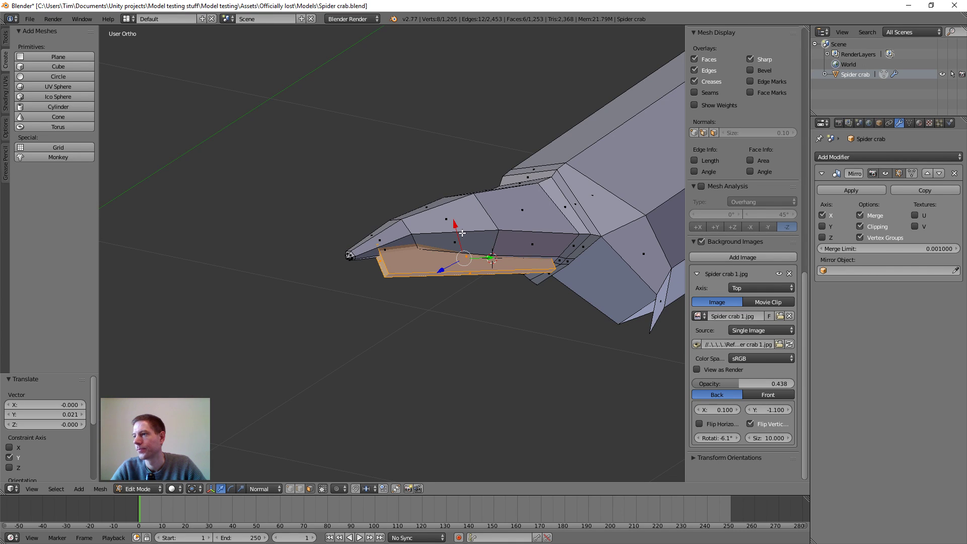
left_click_drag(455, 227, 370, 281)
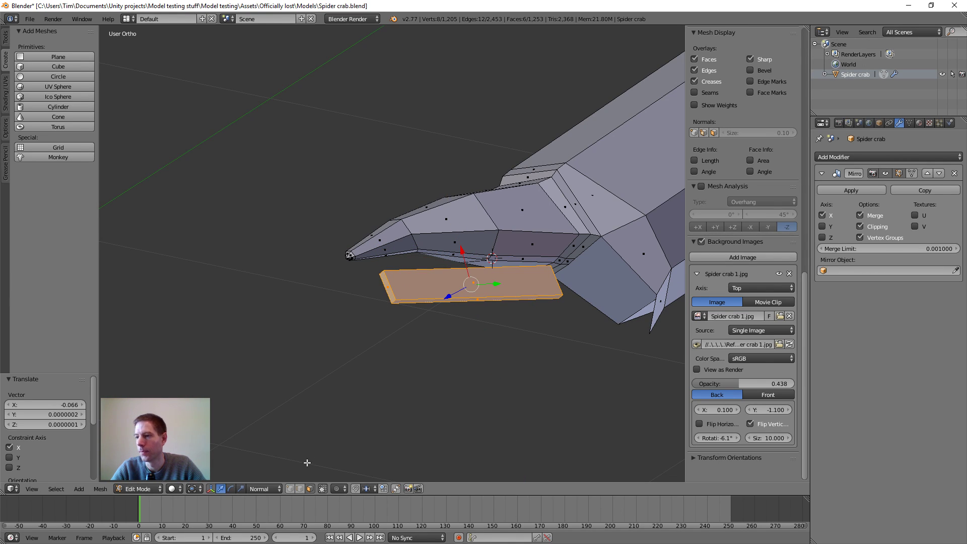
- Enable edge selection and move the block's upper tip-end edge -0.056 along normal X and 0.036 along normal Z to taper the end
left_click(301, 489)
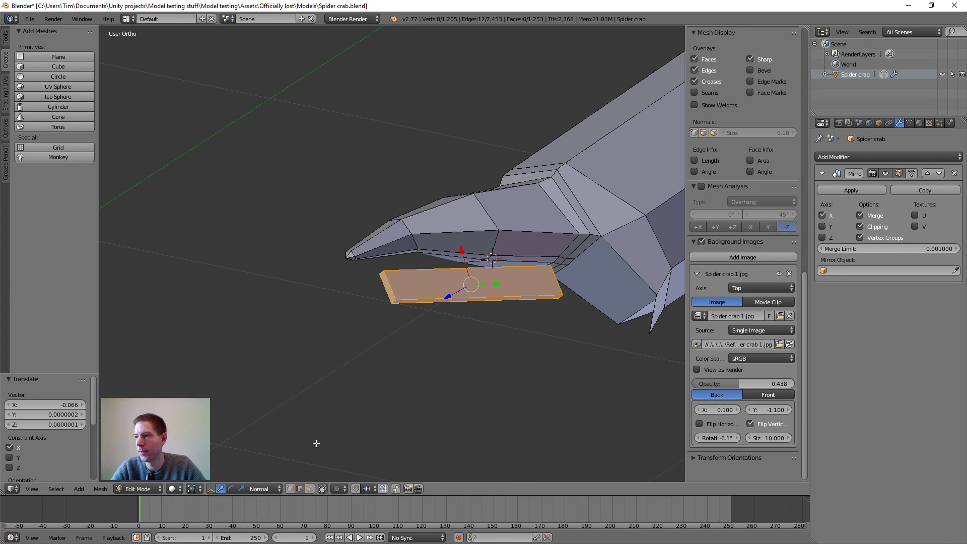
right_click(383, 272)
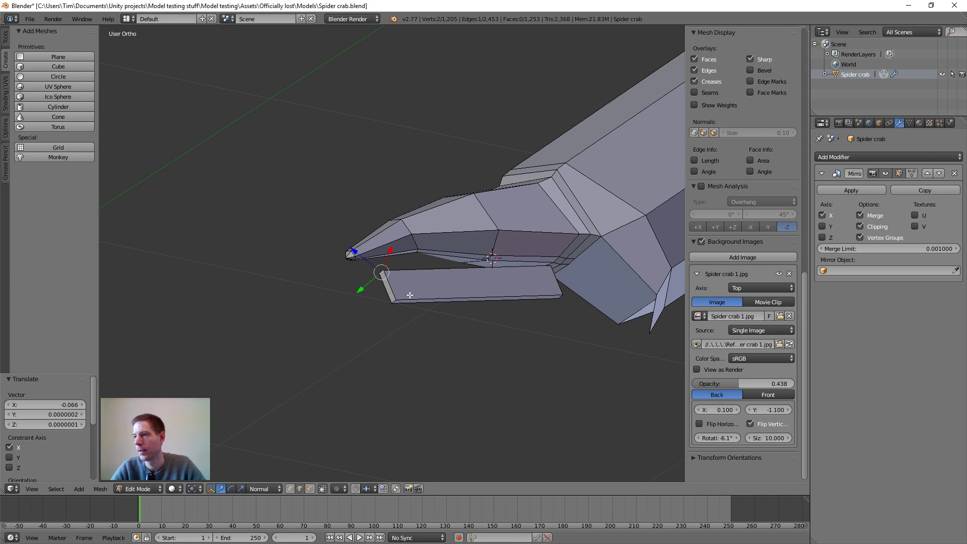
left_click_drag(360, 252, 450, 305)
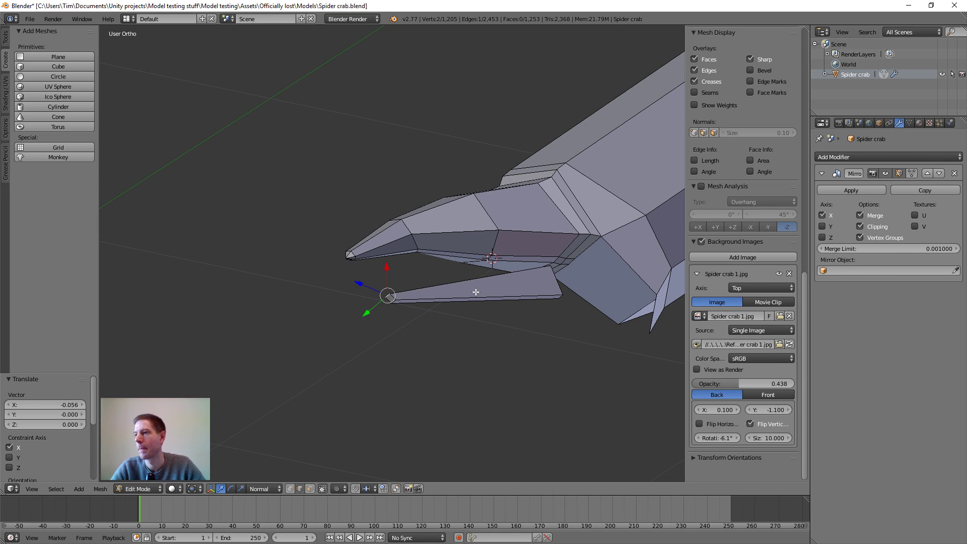
middle_click_drag(476, 292, 436, 292)
left_click_drag(466, 262, 466, 256)
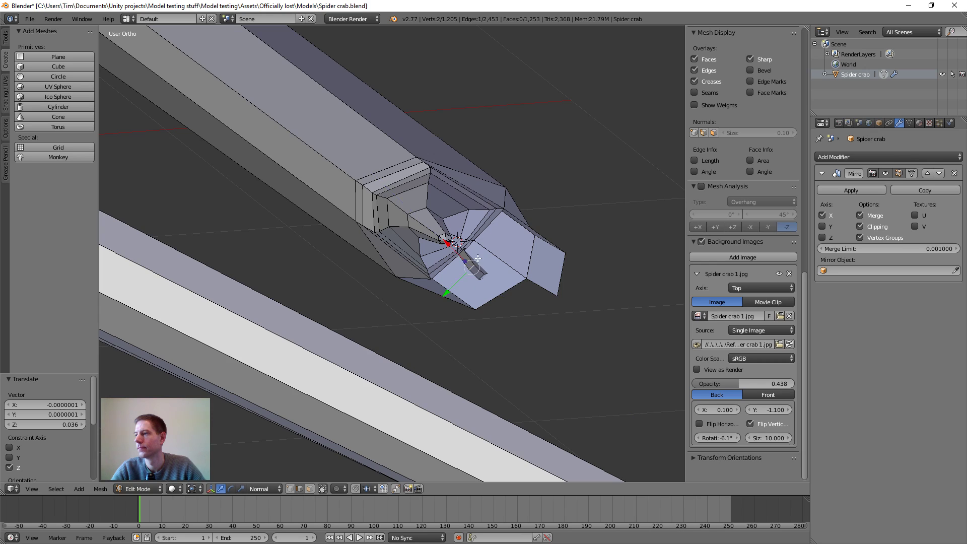
middle_click_drag(466, 256, 487, 320)
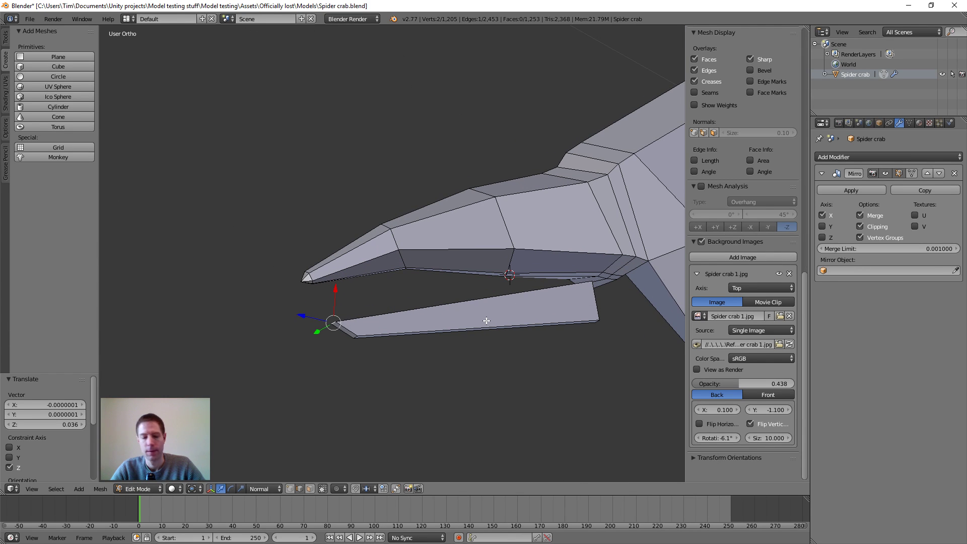
- Select the whole linked block and move it -0.042 along its normal Z axis toward the upper claw
key("l")
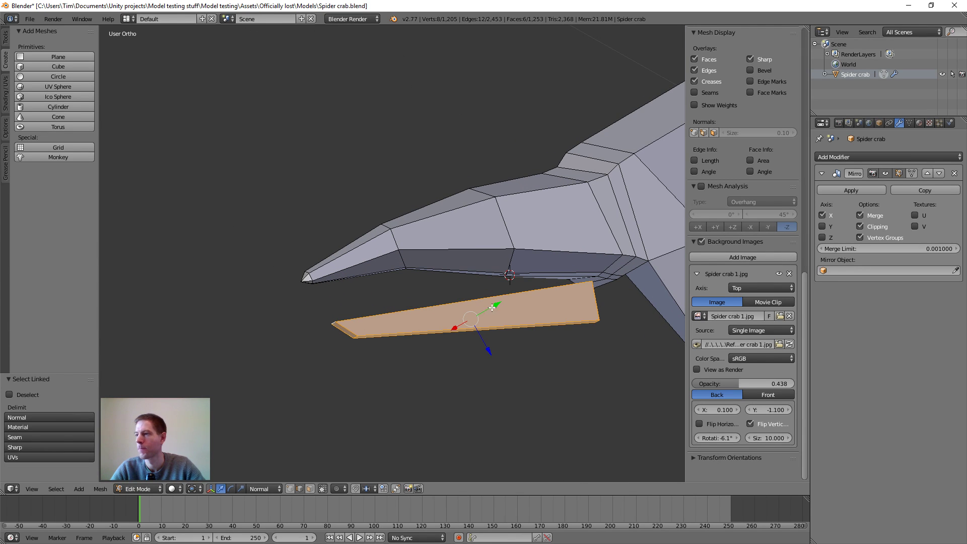
key("g")
key("z")
key("z")
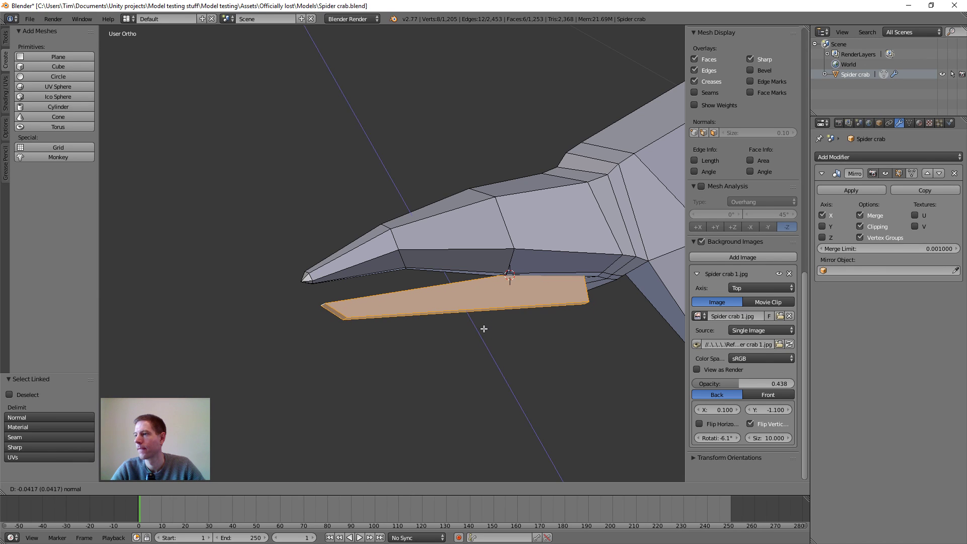
left_click(484, 328)
middle_click_drag(484, 328, 526, 261)
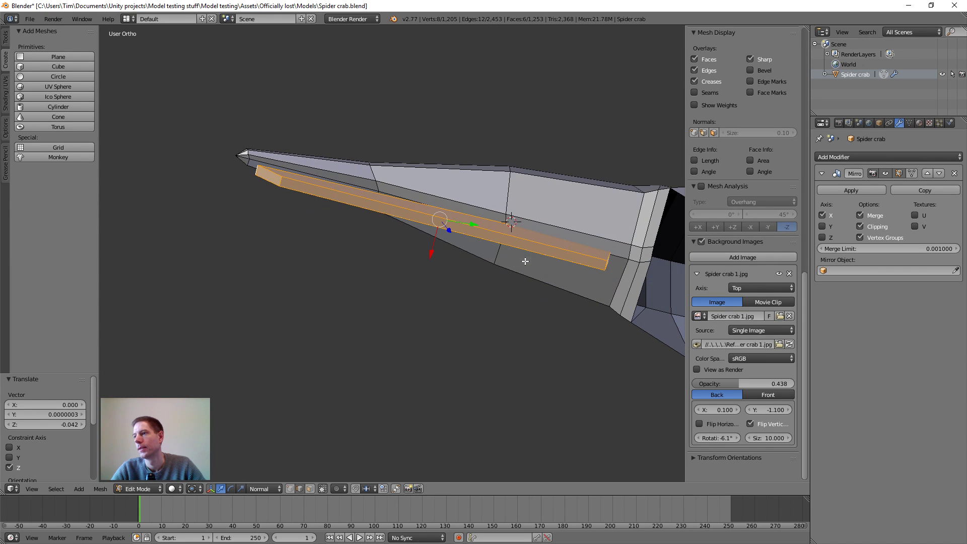
- Move the block about -0.016 along normal X and -0.019 along normal Z to seat it under the upper claw
left_click_drag(433, 259, 434, 246)
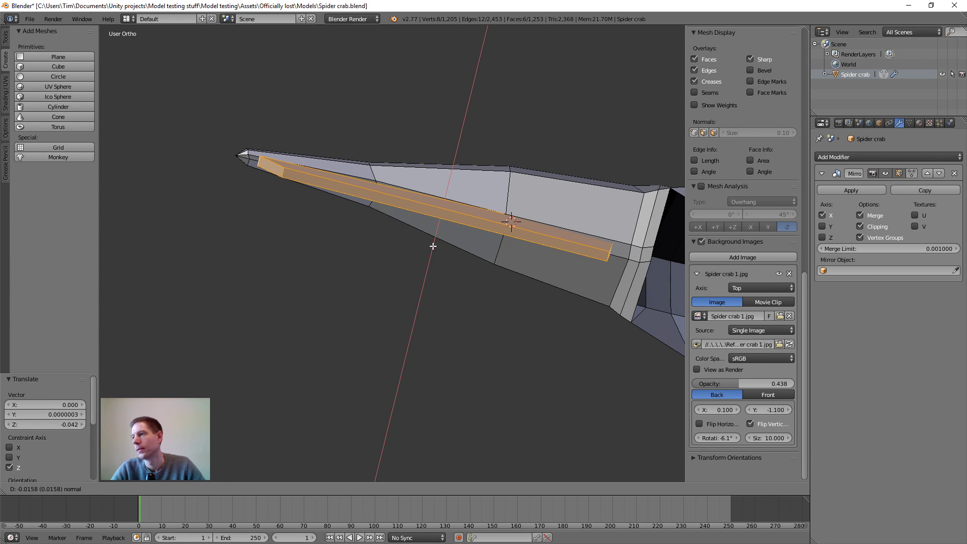
left_click(433, 246)
middle_click_drag(434, 246, 526, 291)
left_click_drag(532, 280, 528, 274)
- Rotate the block 3.79° in the side view to follow the upper claw's inner edge
middle_click_drag(528, 275, 603, 302)
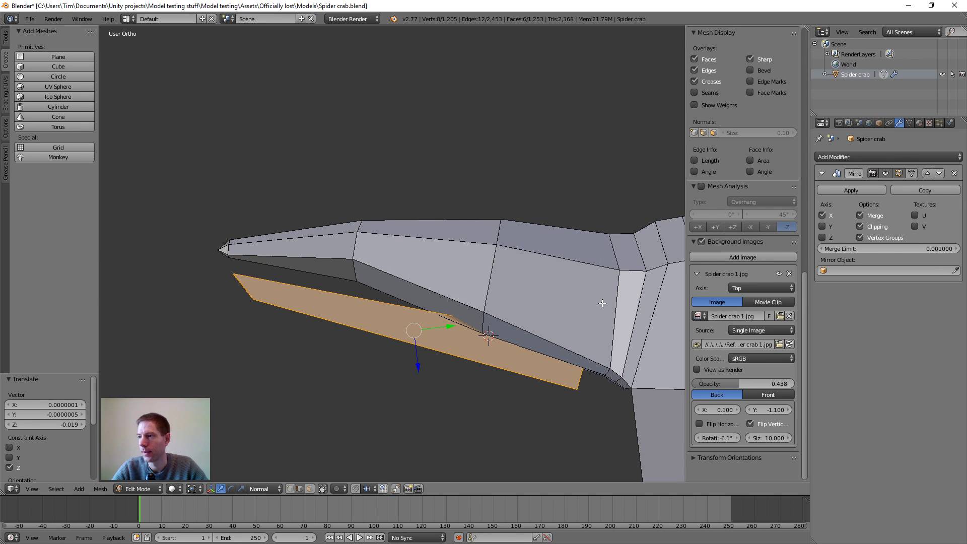
key("r")
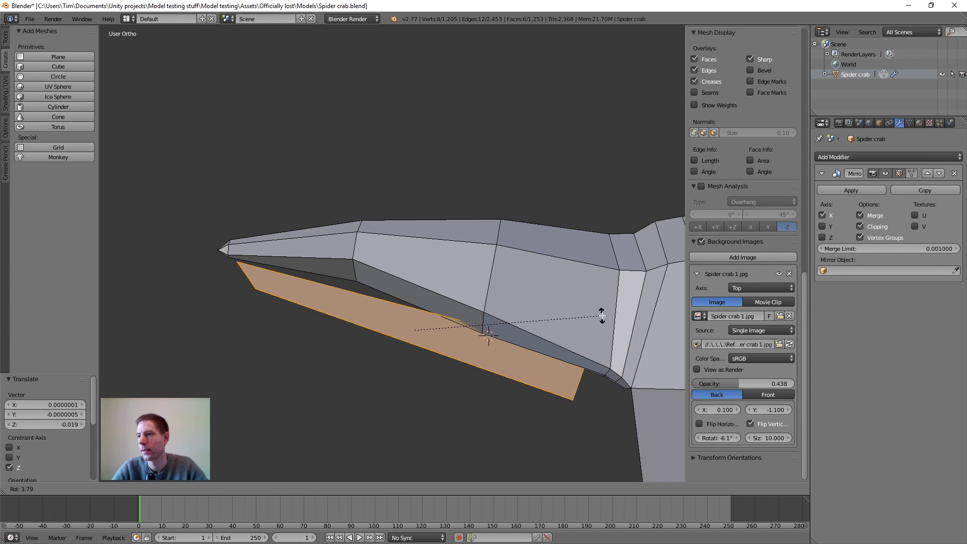
left_click(602, 316)
scroll(375, 394, "up", 1)
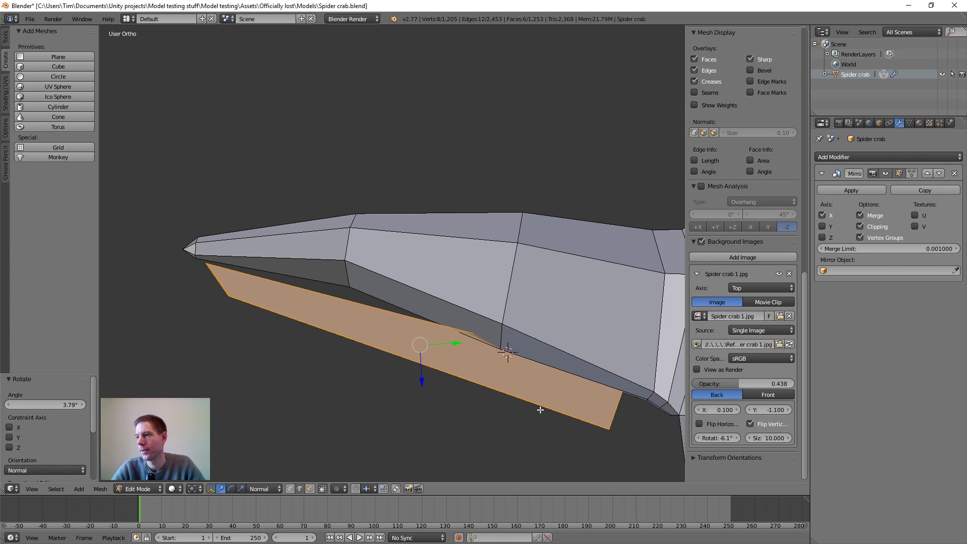
- Select the lower edge at the block's base end and move it -0.035 along normal Z to slant that end
middle_click_drag(540, 410, 560, 345)
right_click(592, 296)
left_click_drag(620, 312, 572, 335)
middle_click_drag(572, 335, 408, 283)
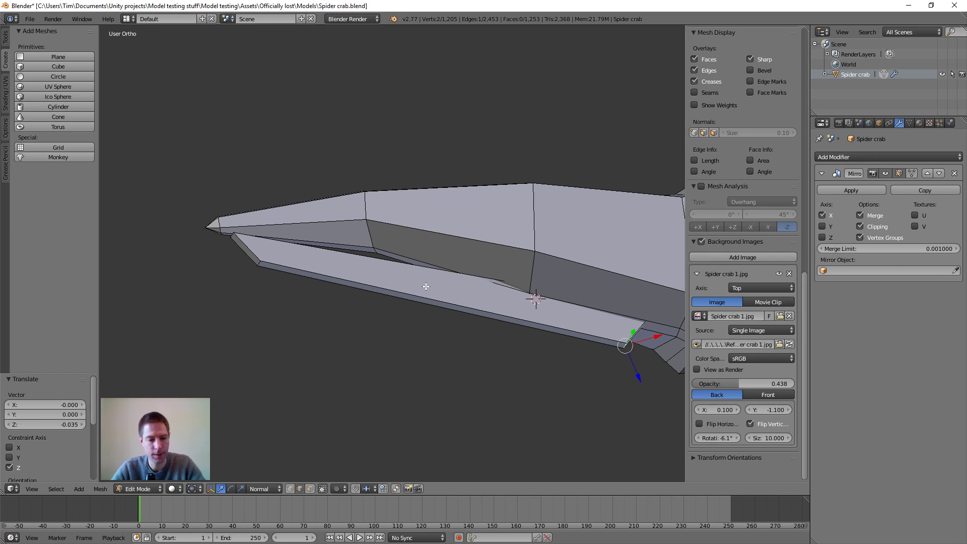
- Add 13 evenly spaced loop cuts across the block's length without sliding them
key("alt+r")
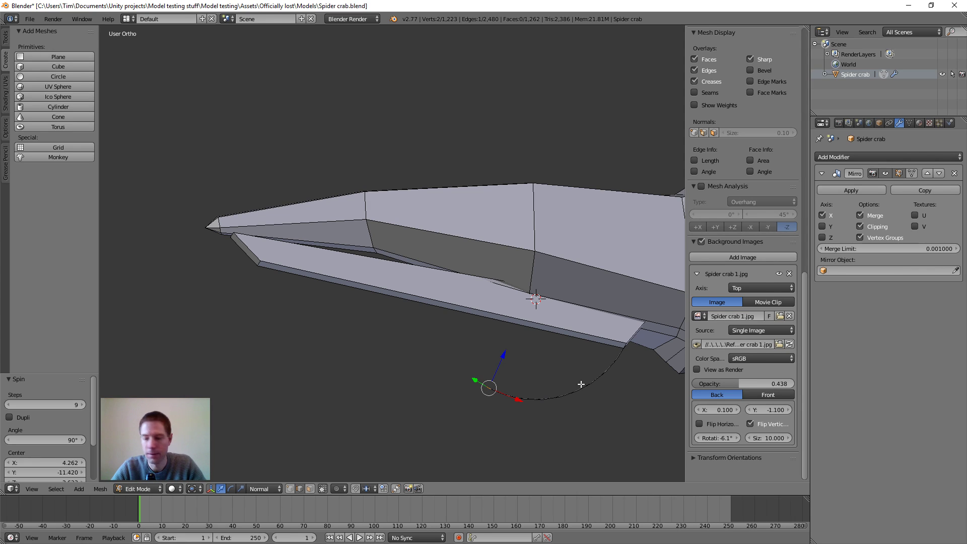
key("ctrl+z")
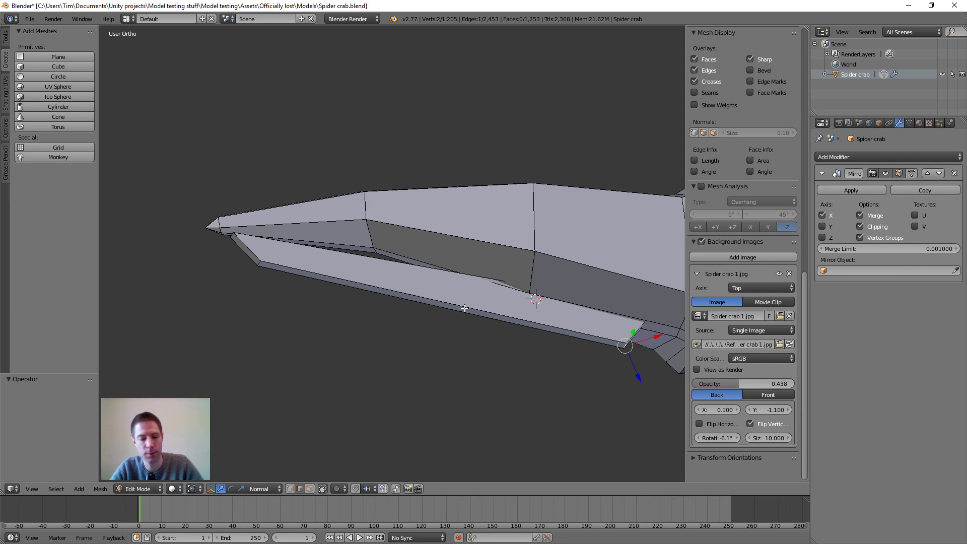
key("ctrl+r")
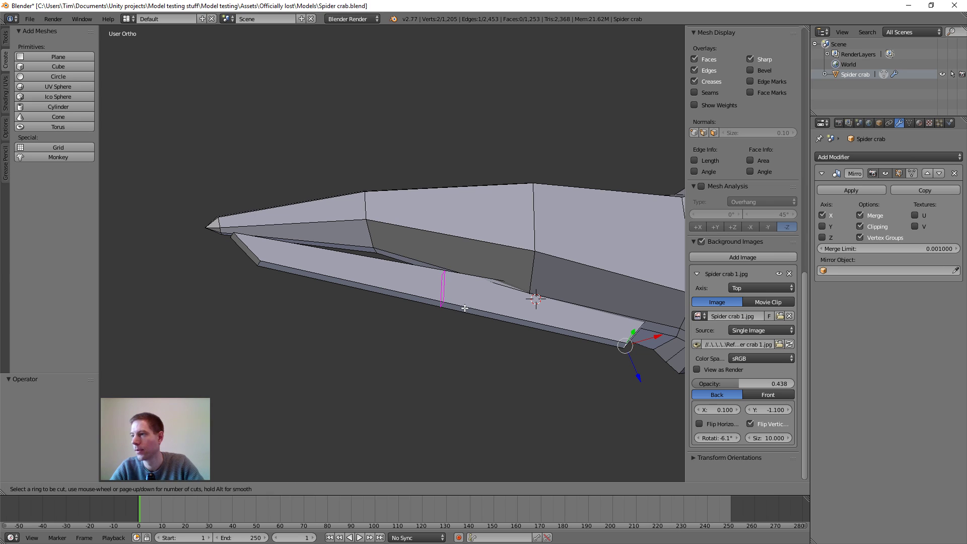
scroll(454, 304, "up", 3)
scroll(448, 302, "up", 8)
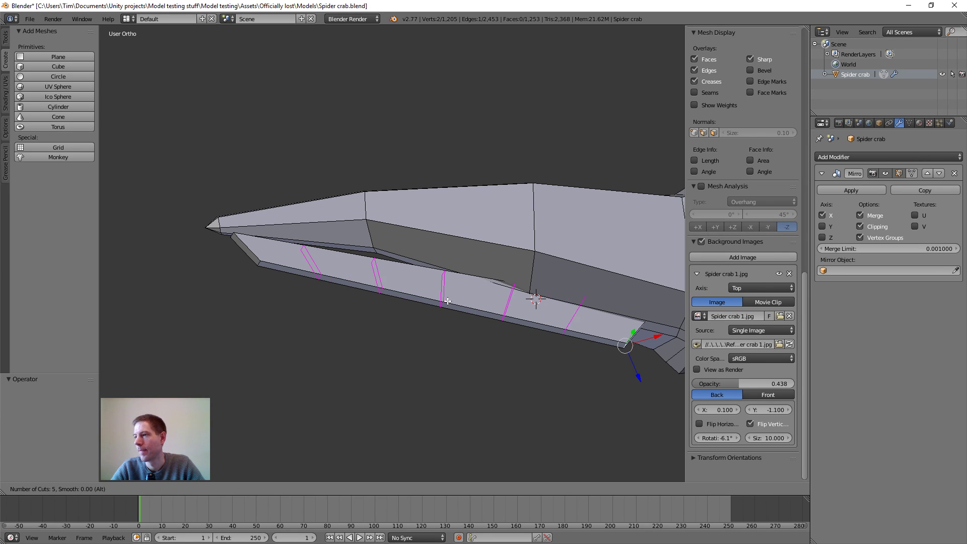
scroll(447, 301, "up", 1)
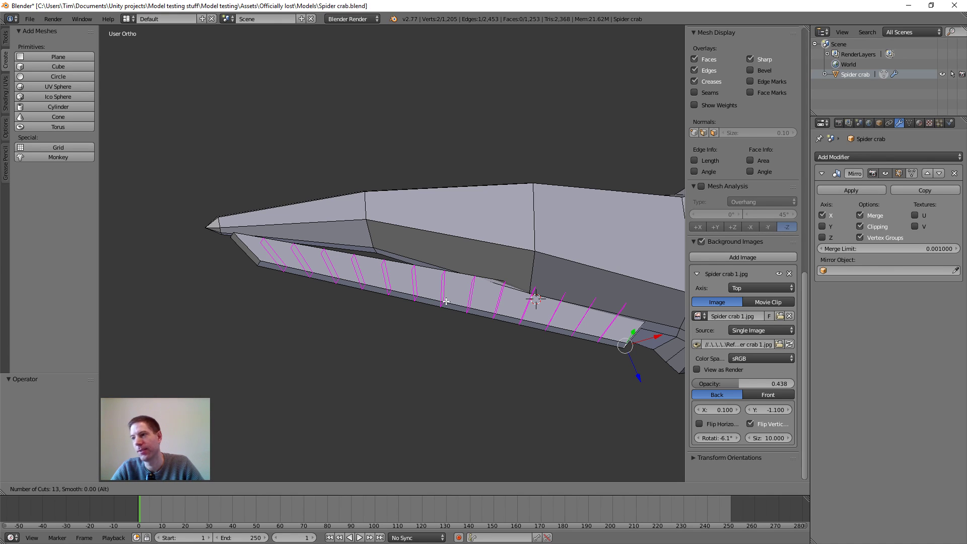
left_click(445, 302)
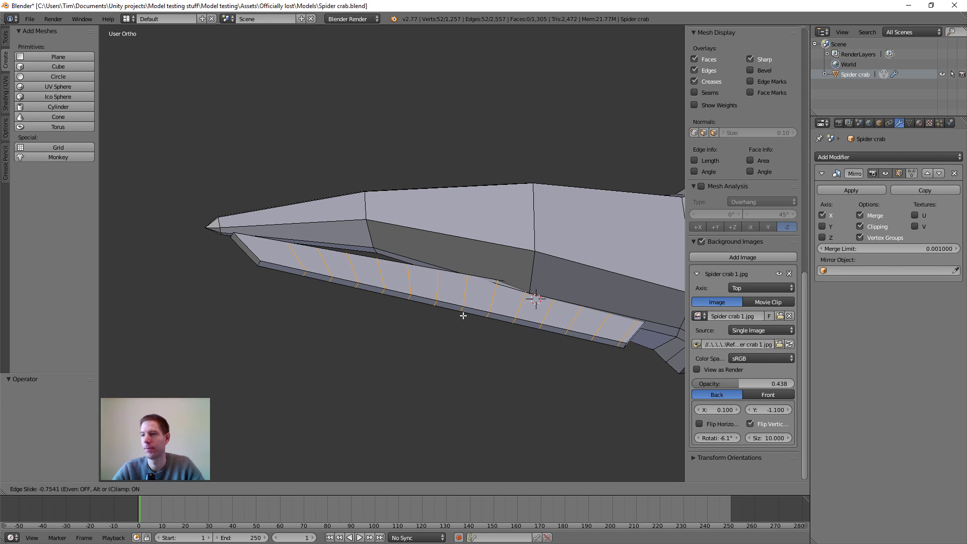
right_click(463, 315)
middle_click_drag(446, 331, 535, 321)
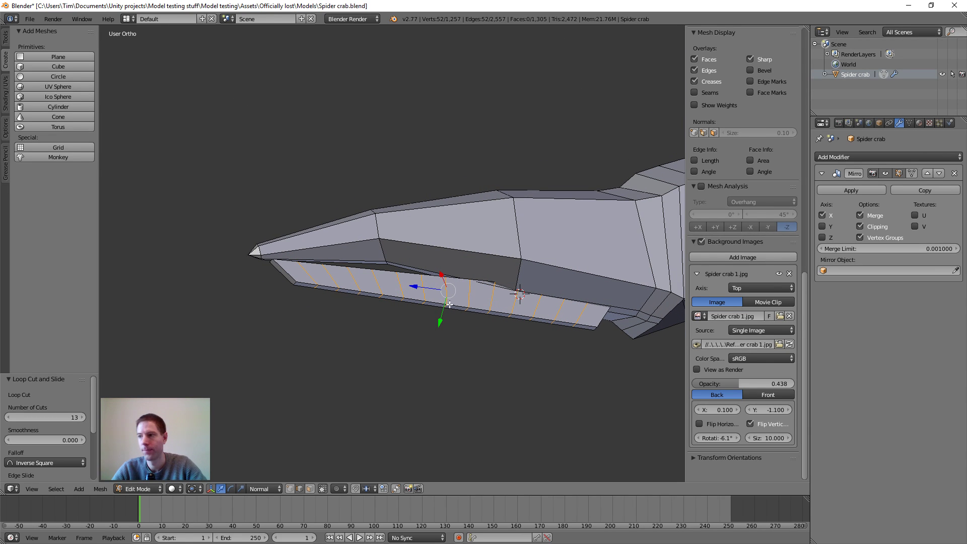
- Select the whole linked block and move it -0.020 along its normal Z axis
key("l")
middle_click_drag(443, 322, 519, 298)
scroll(524, 304, "up", 5)
key("e")
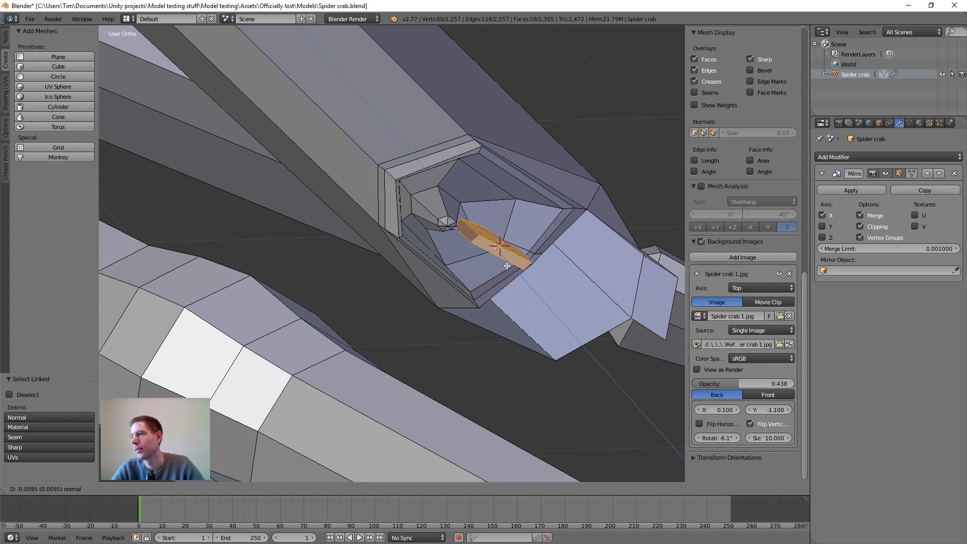
left_click(502, 264)
scroll(503, 264, "down", 5)
middle_click_drag(503, 264, 410, 200)
scroll(413, 254, "up", 4)
scroll(411, 200, "down", 2)
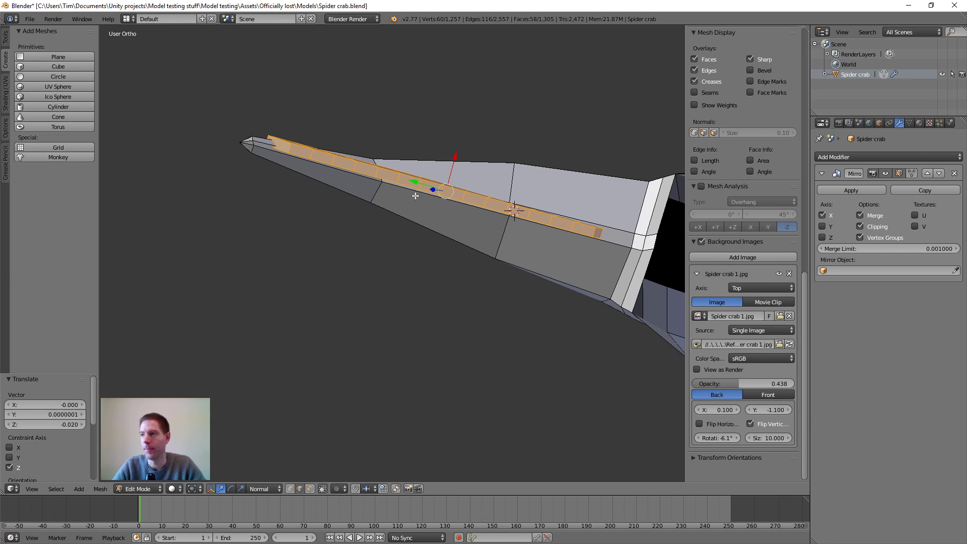
- Undo the last block move, the linked selection and the loop cuts
key("ctrl+z")
key("ctrl+z")
key("ctrl+z")
scroll(415, 196, "up", 1)
scroll(416, 196, "up", 1)
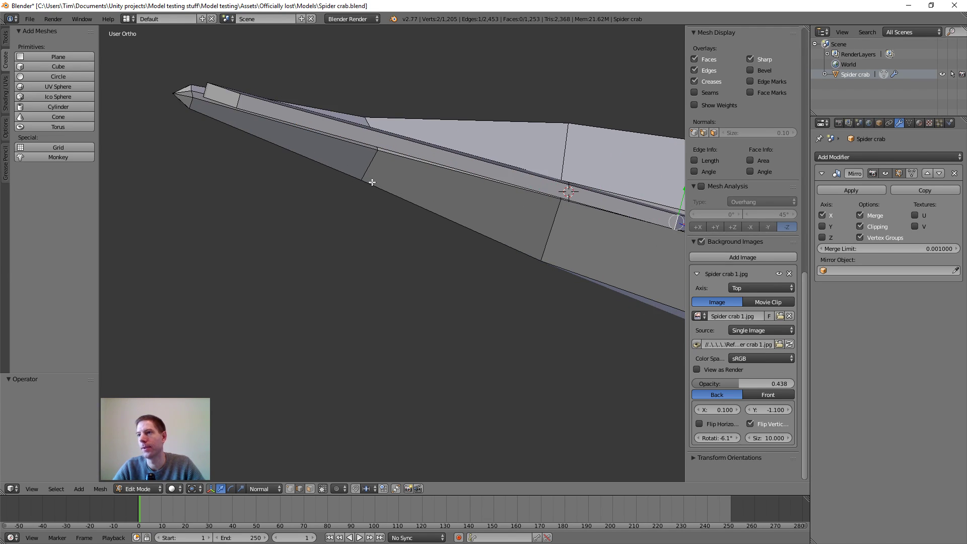
- Select a slanted side edge at the block's tip end and set the transform orientation to Local
middle_click_drag(372, 182, 376, 183)
scroll(376, 183, "down", 3)
right_click(308, 157)
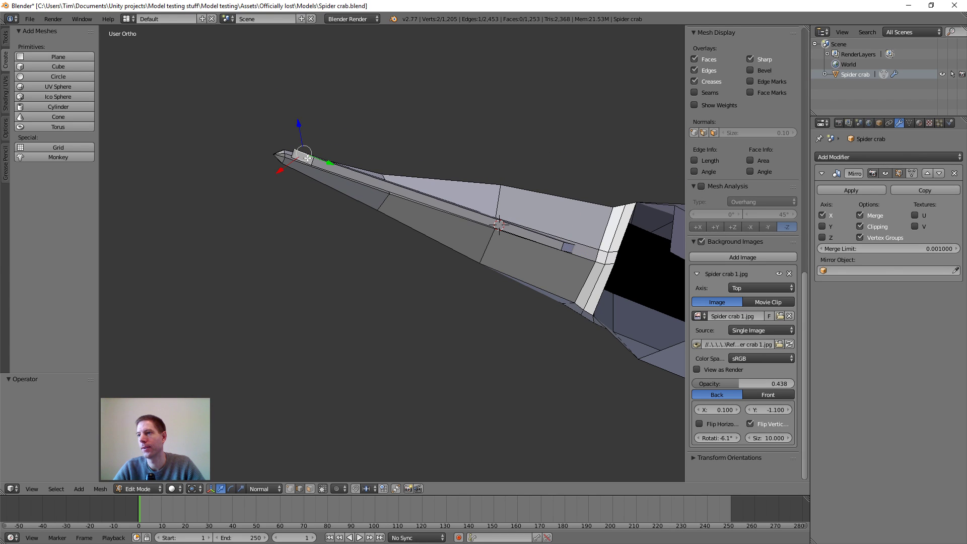
middle_click_drag(316, 158, 369, 219)
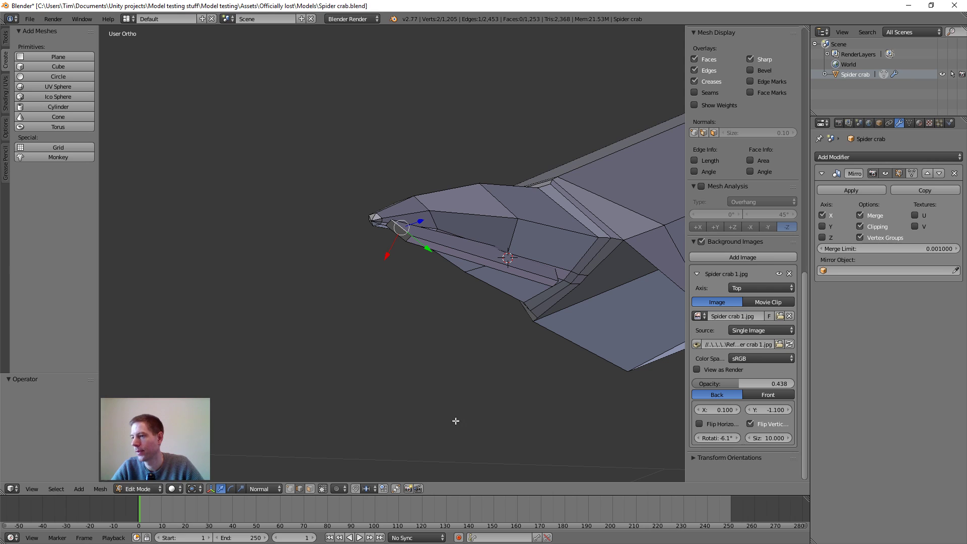
middle_click_drag(376, 336, 411, 361)
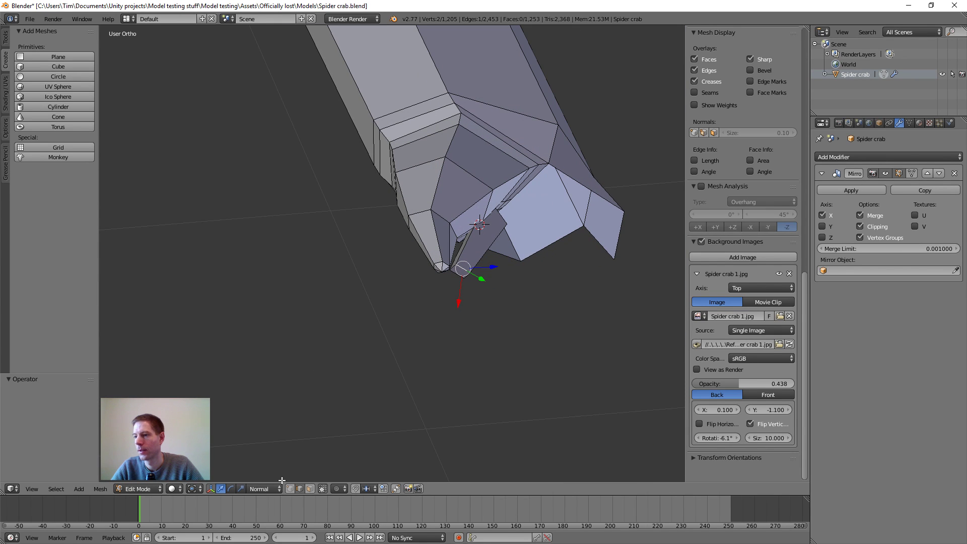
left_click(265, 488)
left_click(262, 471)
- Move the selected tip-end edge freely by -0.006 in X and -0.005 in Z to thin the tip
scroll(539, 329, "up", 2)
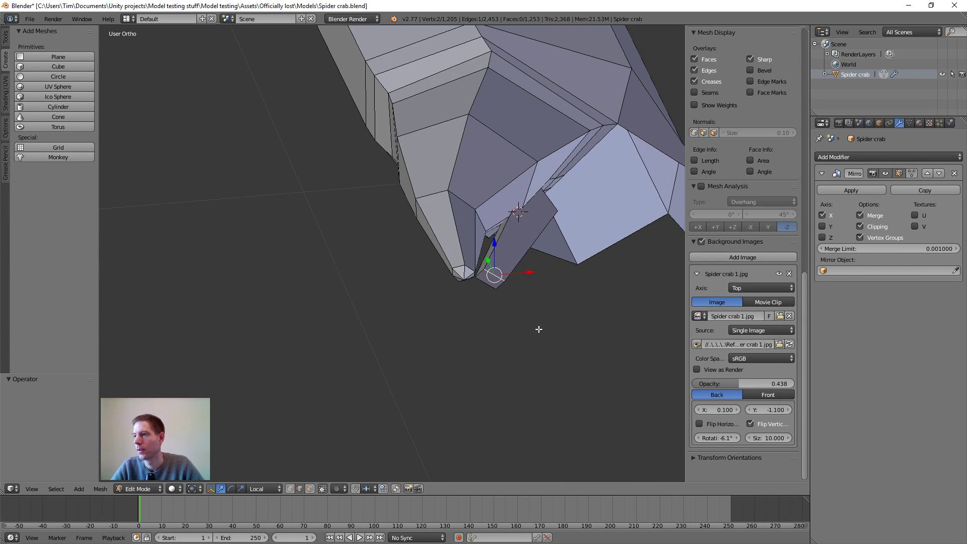
middle_click_drag(539, 329, 557, 312)
middle_click_drag(559, 317, 560, 315)
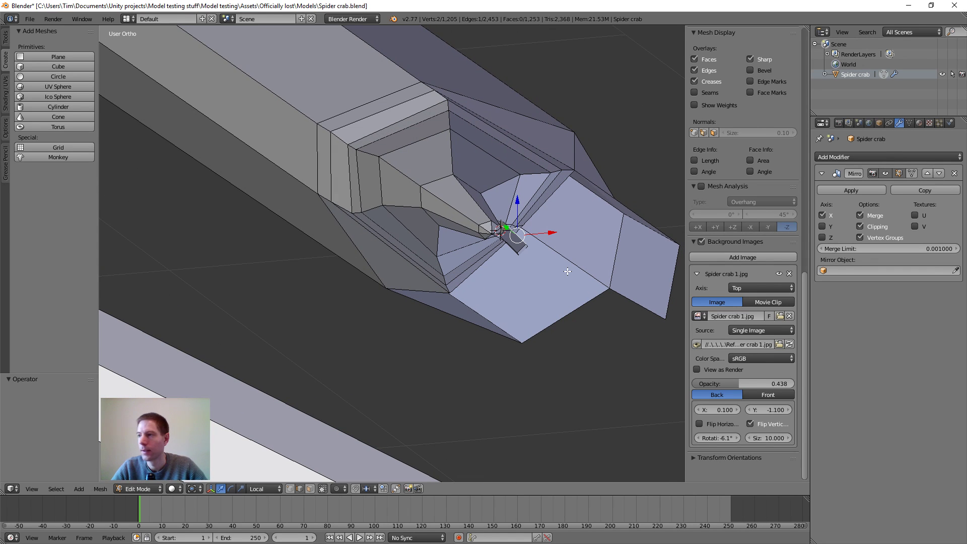
key("g")
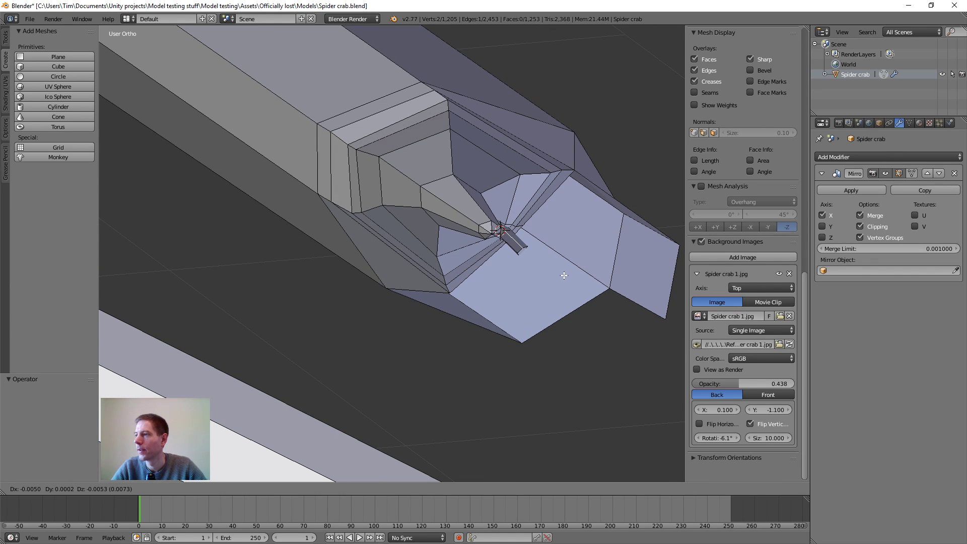
left_click(563, 275)
middle_click_drag(564, 275, 487, 287)
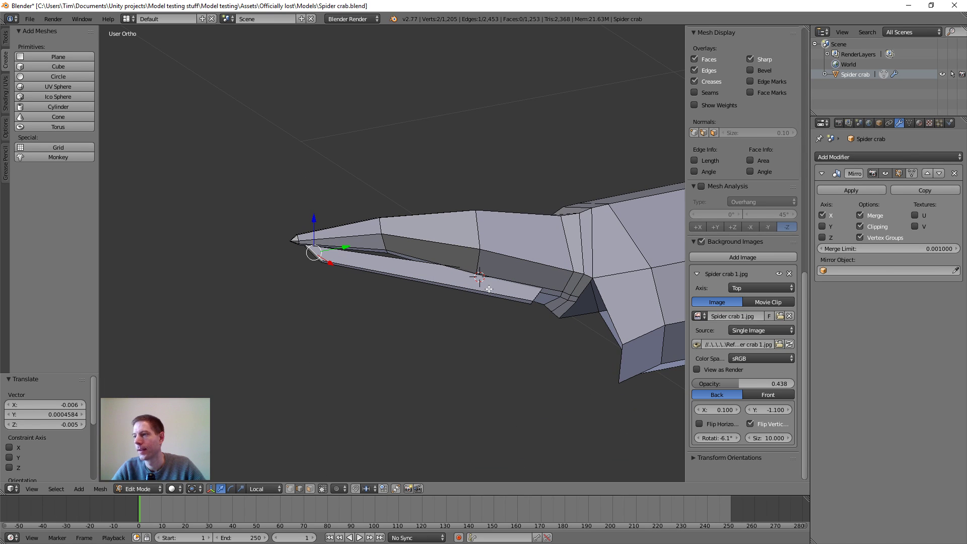
- Select the whole linked block and move it freely 0.007 in X and 0.031 in Y toward the claw base
key("l")
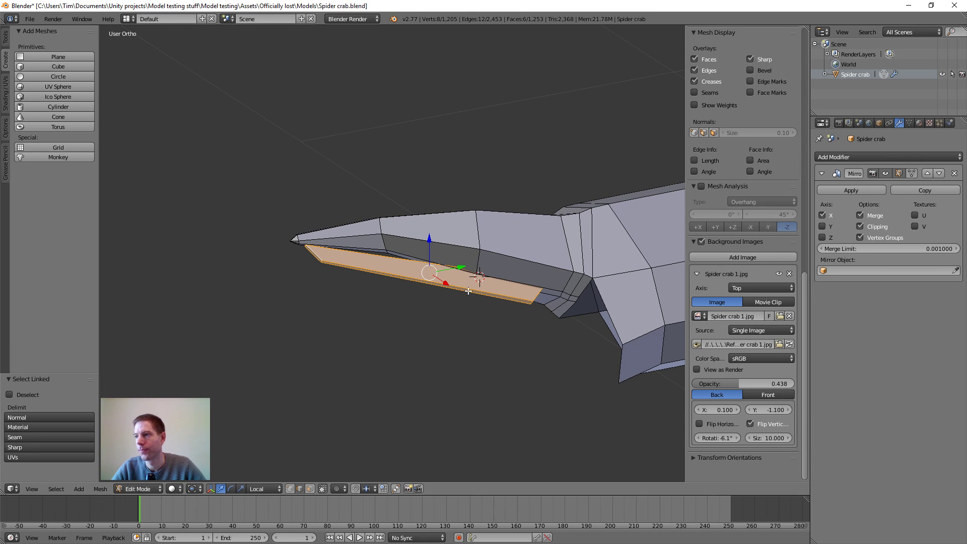
mouse_move(455, 308)
middle_mouse_down()
mouse_move(501, 302)
mouse_move(473, 311)
mouse_move(443, 301)
mouse_move(430, 317)
mouse_move(416, 315)
mouse_move(419, 326)
mouse_move(458, 308)
middle_mouse_up()
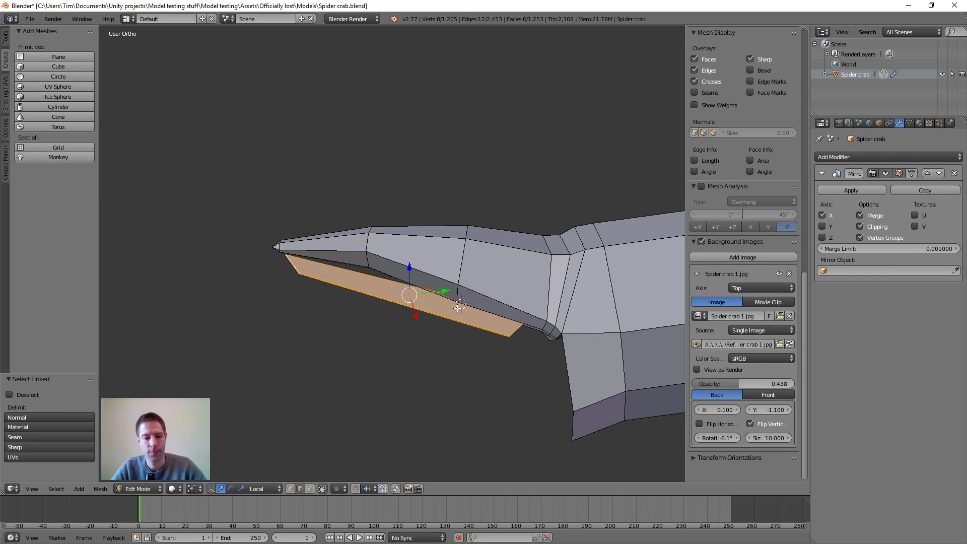
key("g")
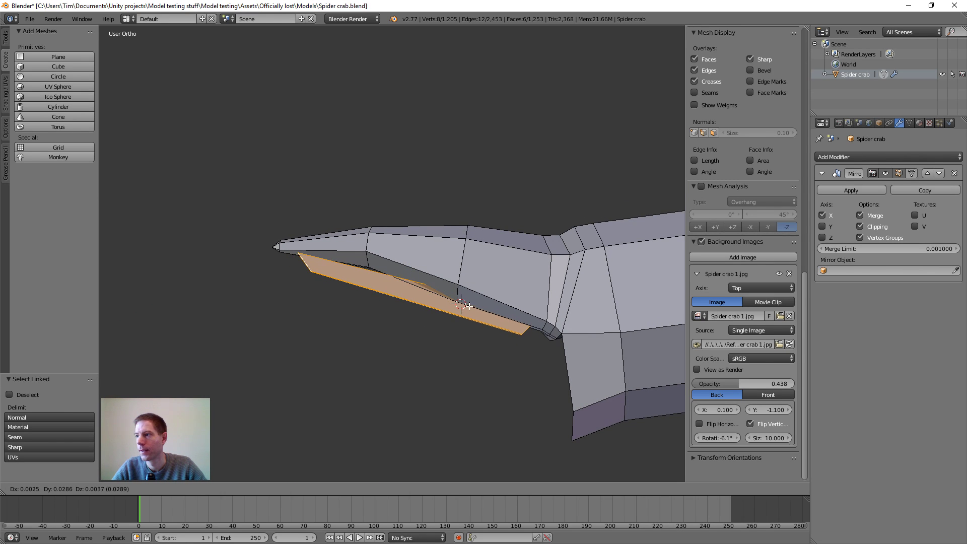
left_click(464, 311)
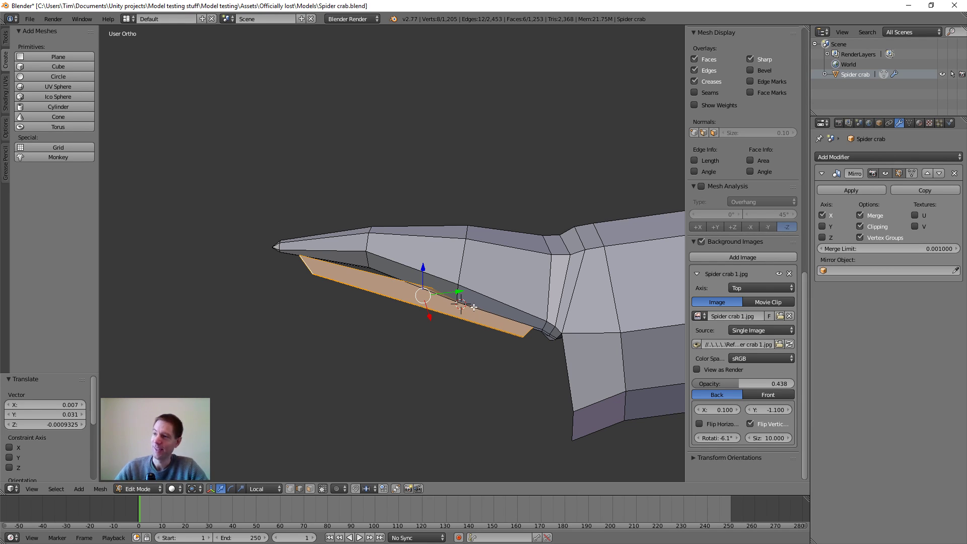
- Rotate the block 1.462° to align it with the underside of the upper claw
scroll(456, 306, "up", 1)
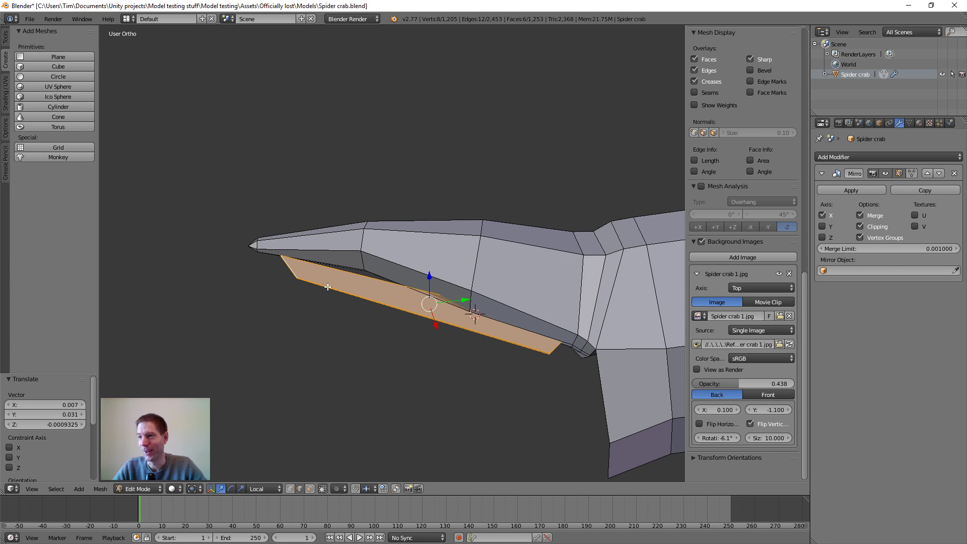
mouse_move(328, 286)
middle_mouse_down()
mouse_move(346, 285)
mouse_move(345, 277)
mouse_move(334, 296)
middle_mouse_up()
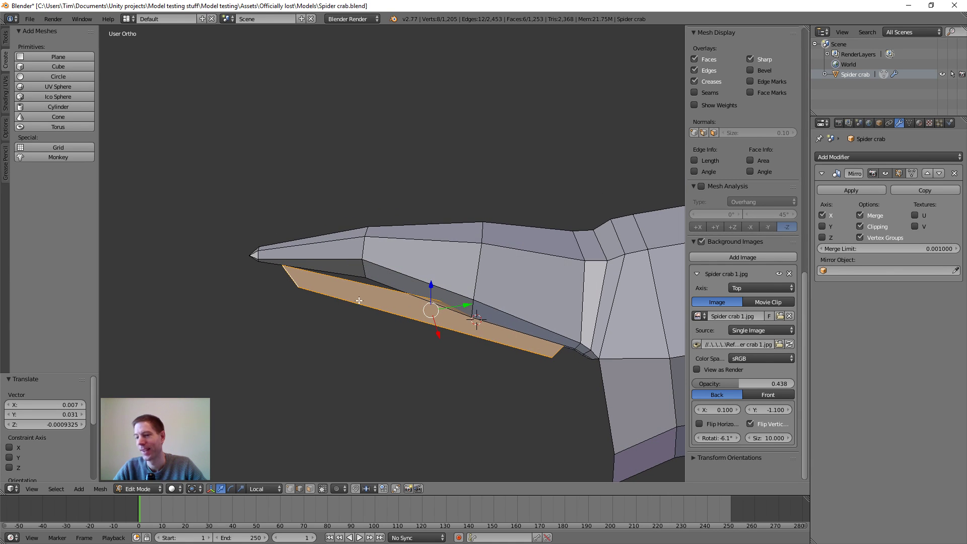
key("r")
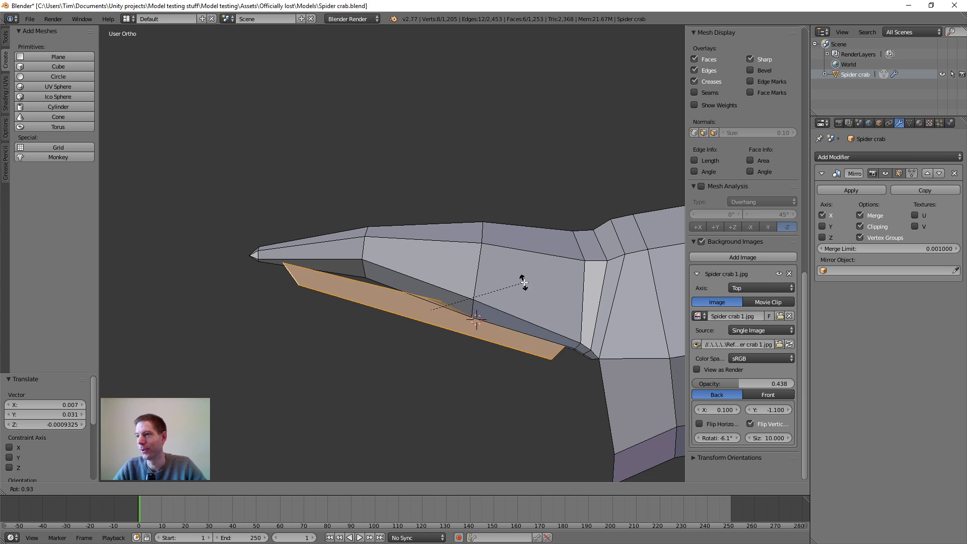
left_click(527, 284)
- Select the two short cross edges at the block's tip end and move them freely -0.006 in X, -0.002 in Y and -0.004 in Z
middle_click_drag(526, 283, 542, 242)
scroll(514, 219, "up", 2)
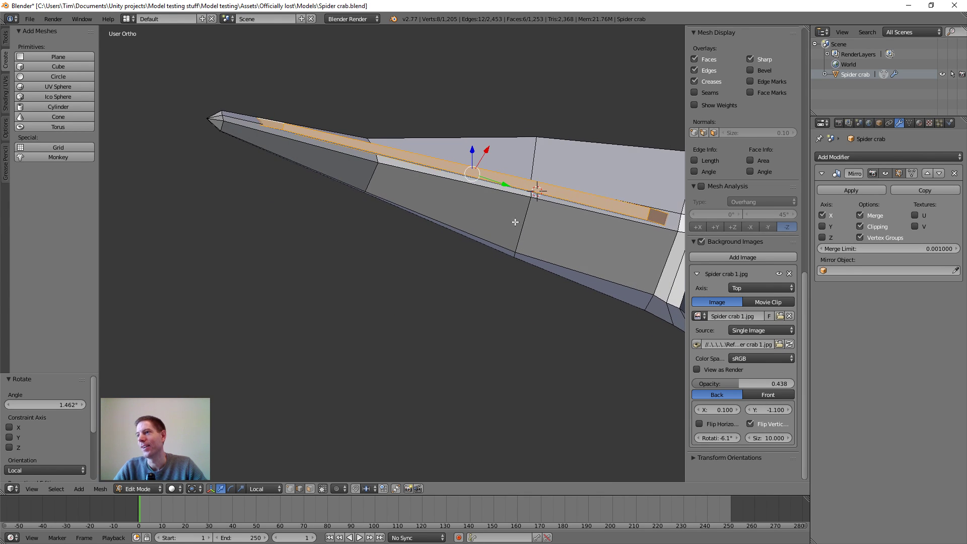
scroll(516, 217, "down", 1)
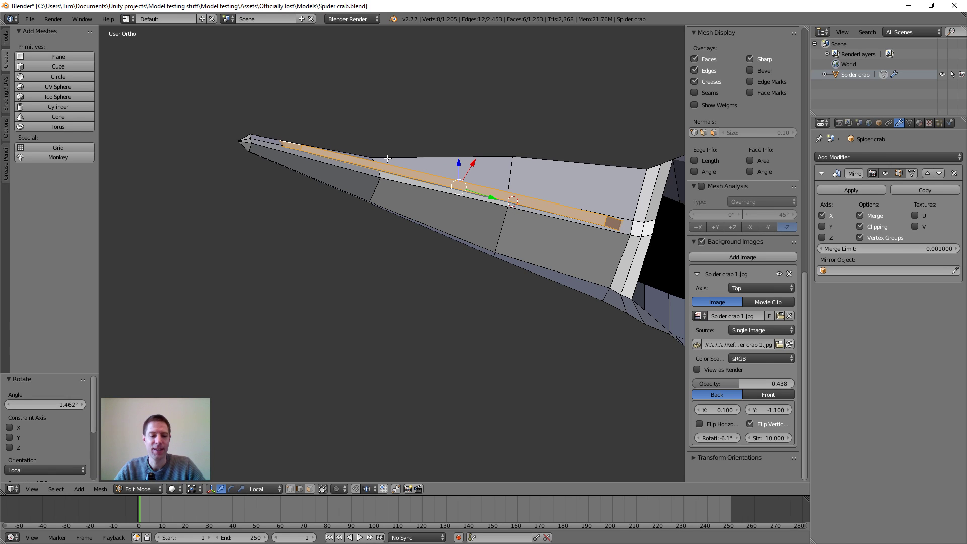
right_click(296, 142)
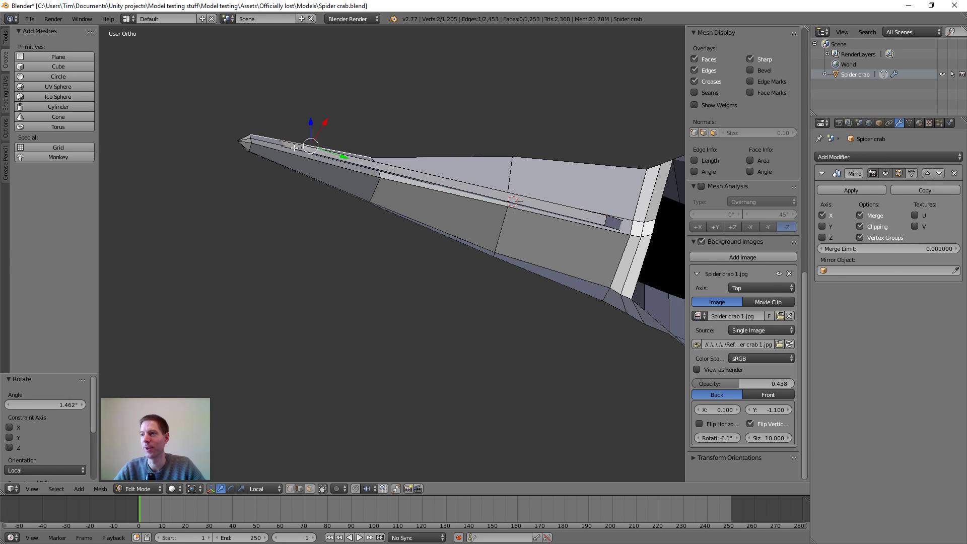
scroll(295, 148, "up", 2)
mouse_move(310, 147)
middle_mouse_down()
mouse_move(330, 165)
mouse_move(302, 158)
middle_mouse_up()
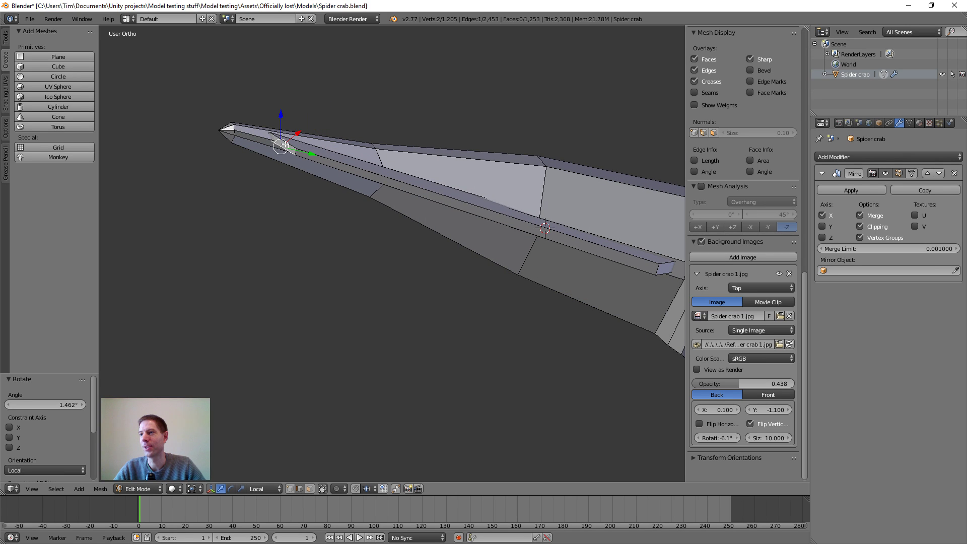
right_click(285, 144, "shift")
middle_click_drag(569, 269, 572, 241)
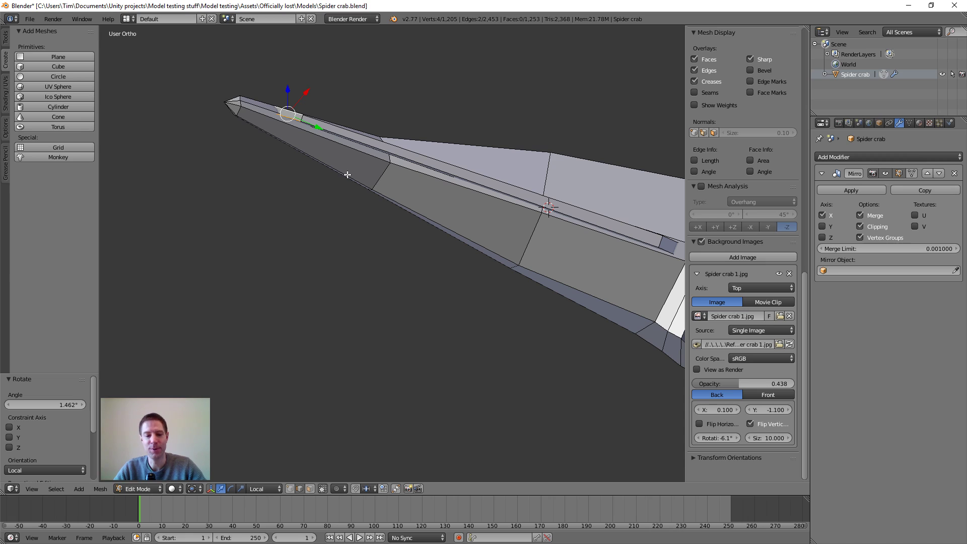
key("g")
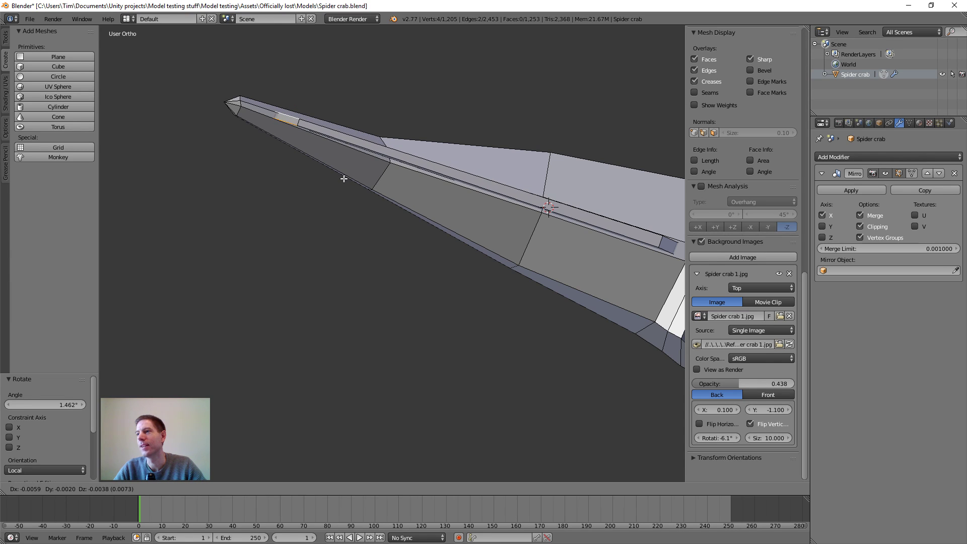
left_click(357, 176)
- Select only one of the block's short tip-end edges and move it freely -0.002 in X and -0.002 in Z
middle_click_drag(371, 173, 524, 181)
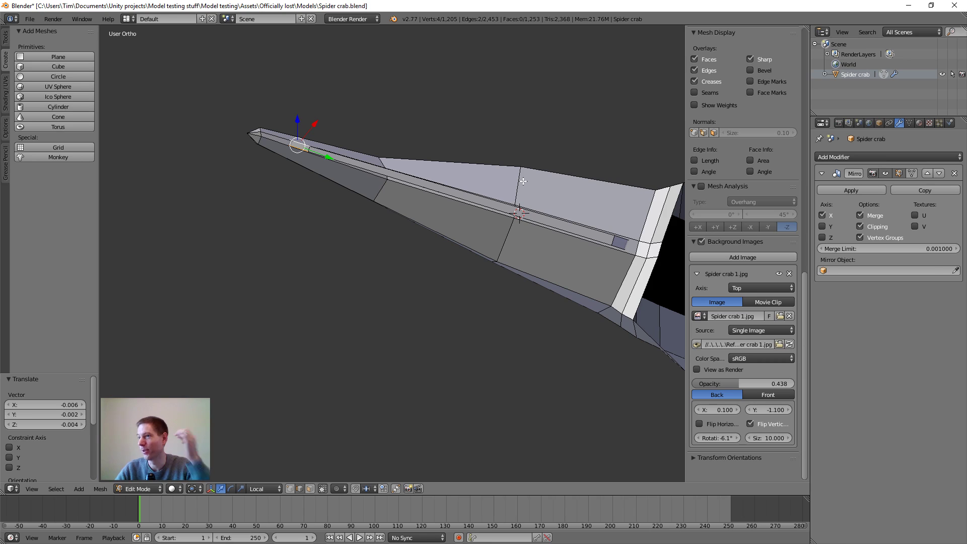
scroll(503, 192, "up", 2)
scroll(493, 199, "down", 2)
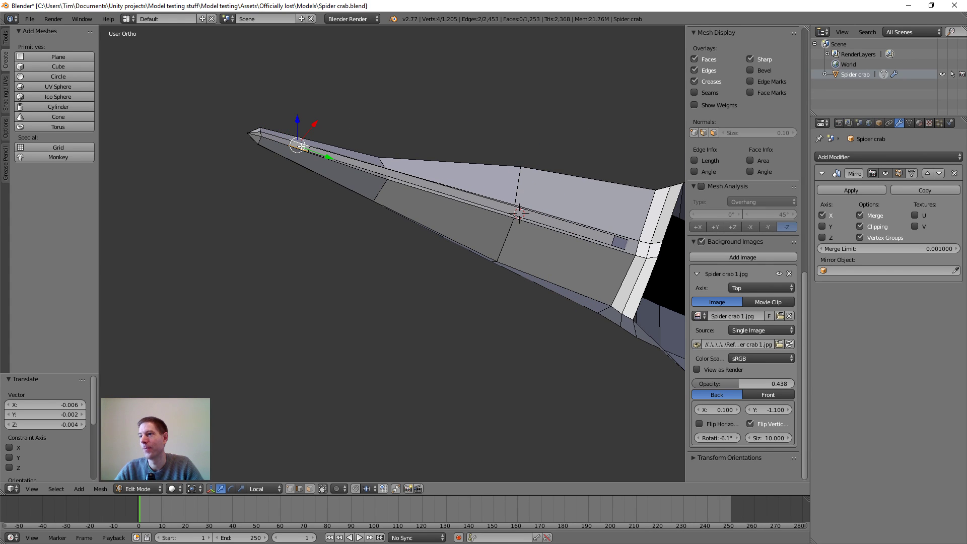
right_click(303, 145)
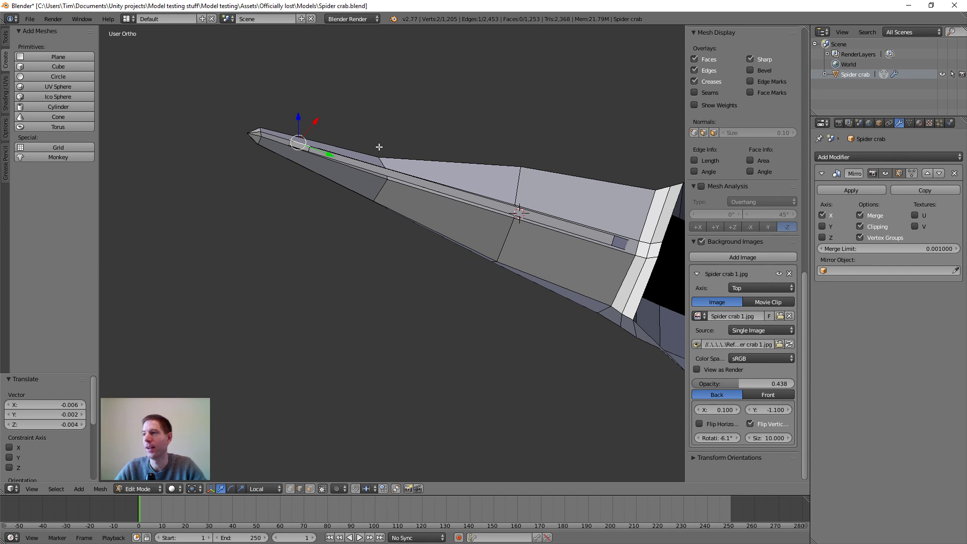
middle_click_drag(378, 149, 383, 147)
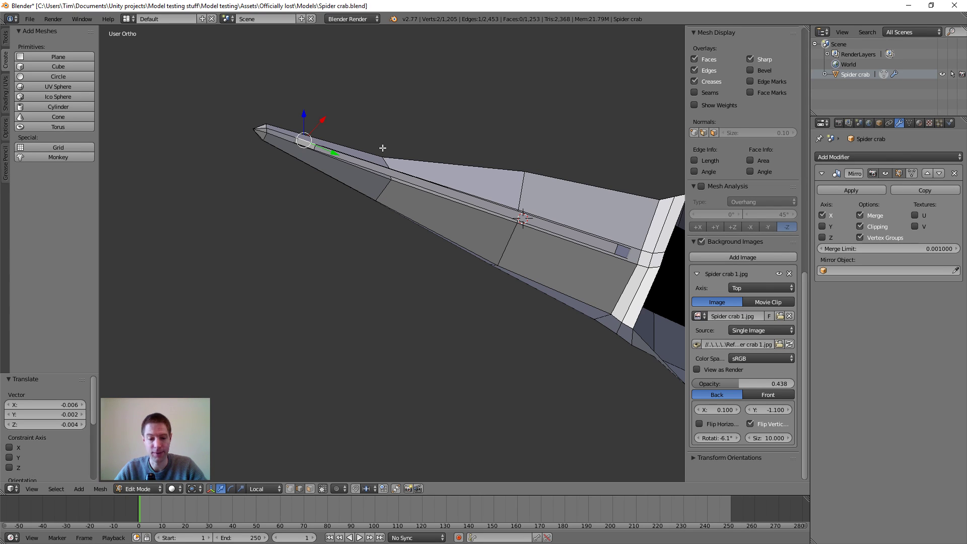
key("g")
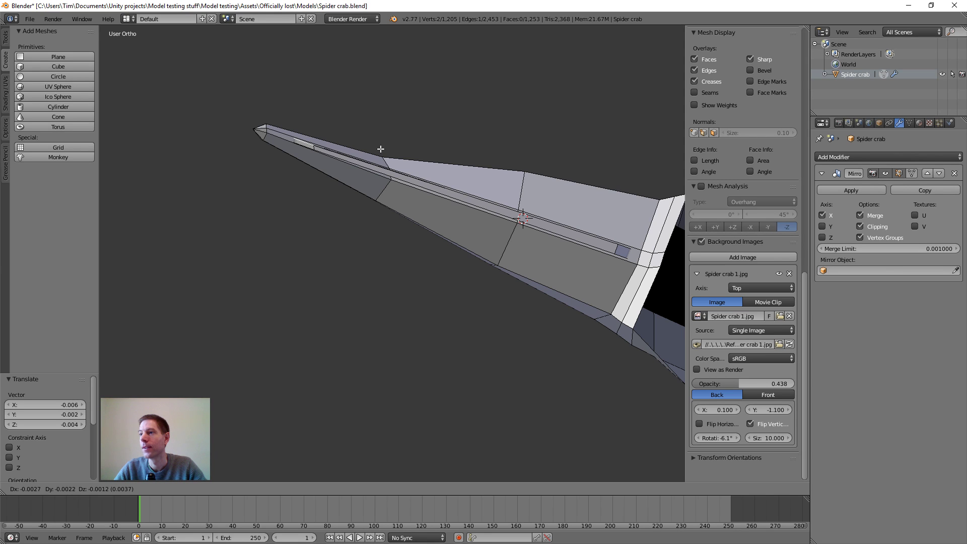
left_click(380, 150)
- Add 11 evenly spaced loop cuts across the length of the block, without sliding them
scroll(383, 146, "up", 2)
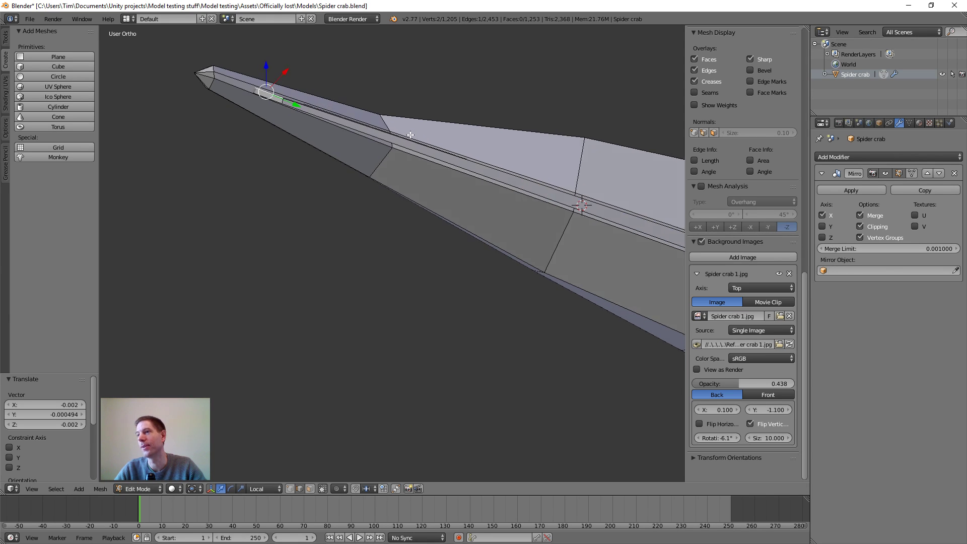
middle_click_drag(410, 135, 402, 209)
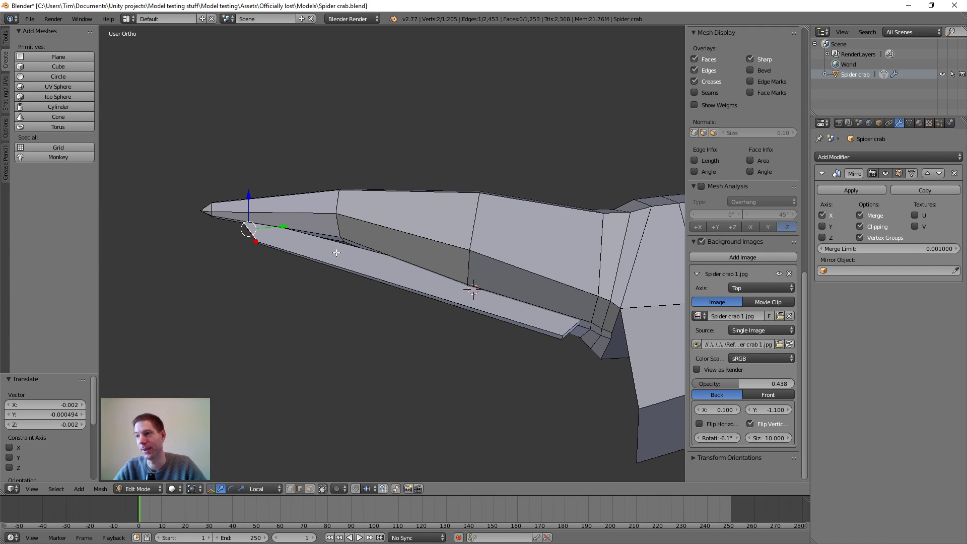
scroll(336, 253, "up", 1)
middle_click_drag(361, 269, 382, 280)
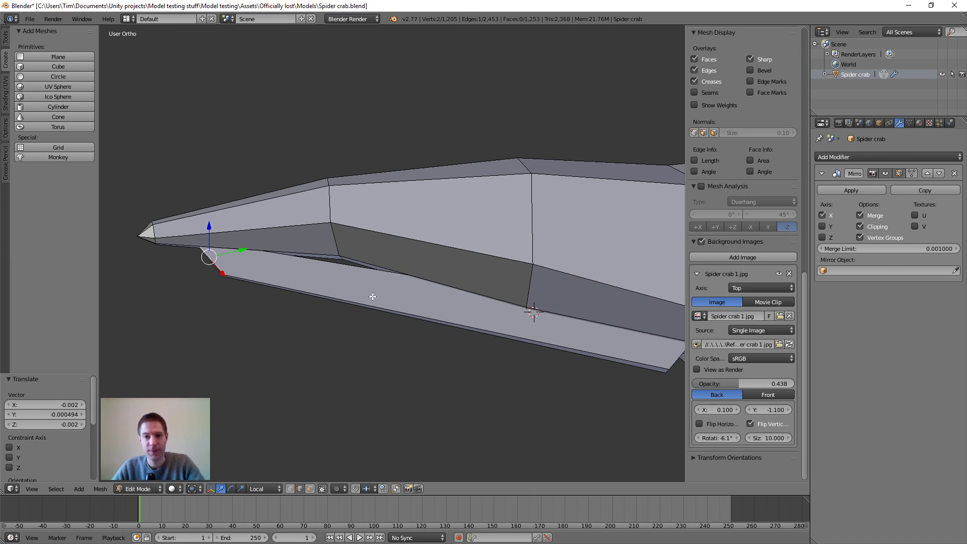
key("ctrl+r")
scroll(372, 297, "up", 10)
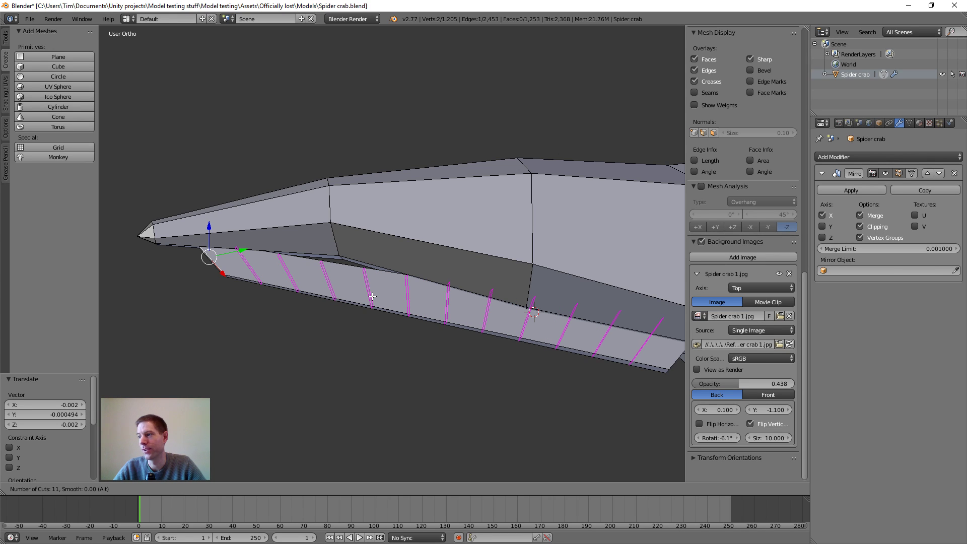
left_click(373, 297)
right_click(373, 297)
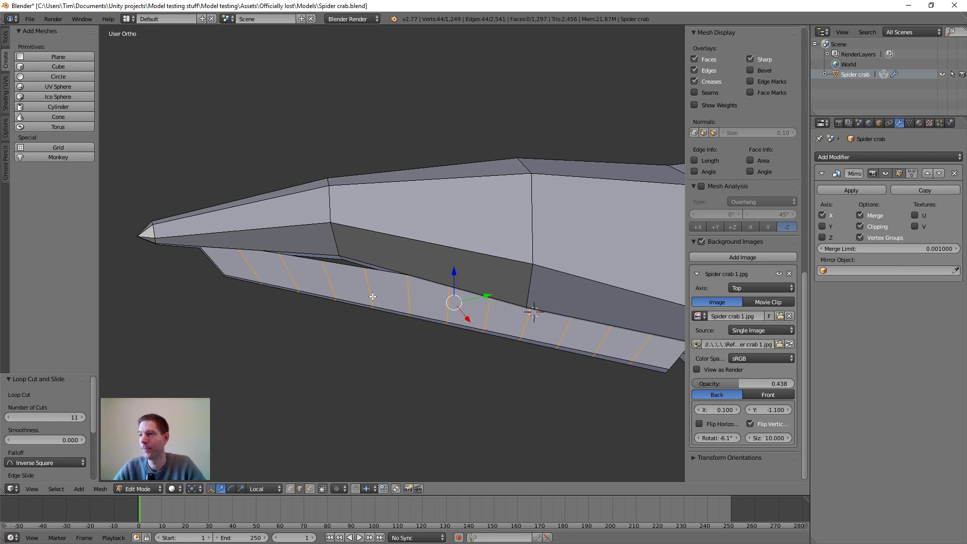
- Move the upper cross edge of the third loop cut from the tip freely by -0.012 X, 0.002 Y, 0.012 Z into the claw
scroll(406, 324, "down", 2)
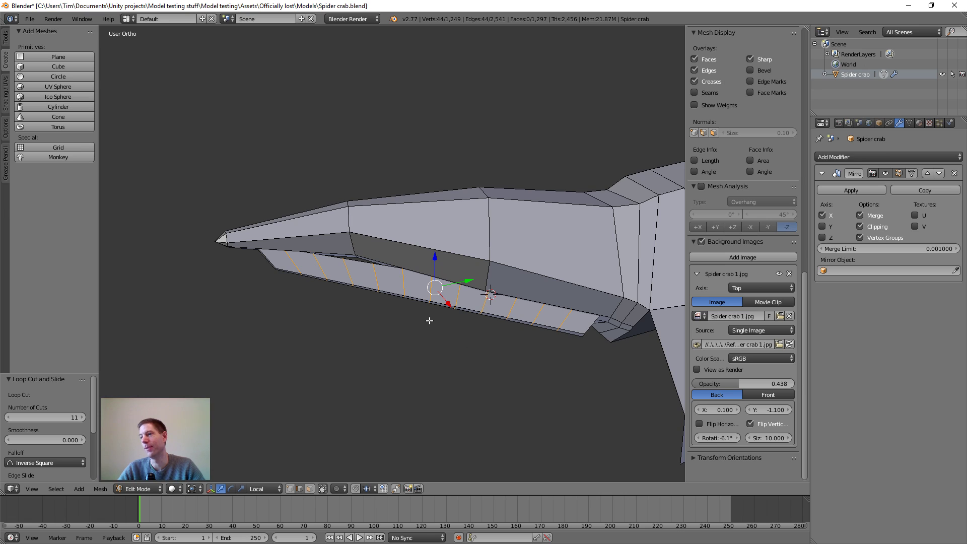
middle_click_drag(429, 320, 416, 395)
middle_click_drag(402, 324, 446, 336)
right_click(397, 325)
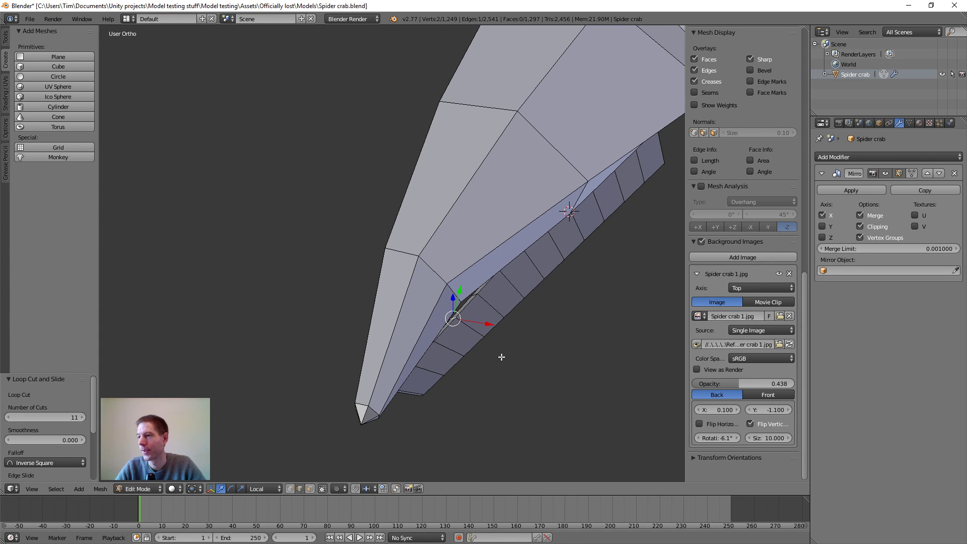
middle_click_drag(501, 356, 372, 208)
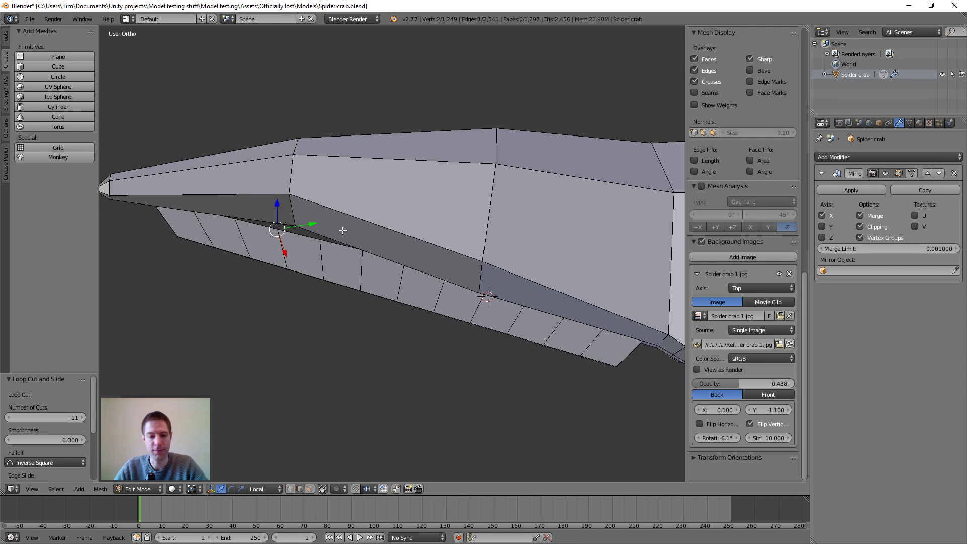
key("g")
left_click(342, 215)
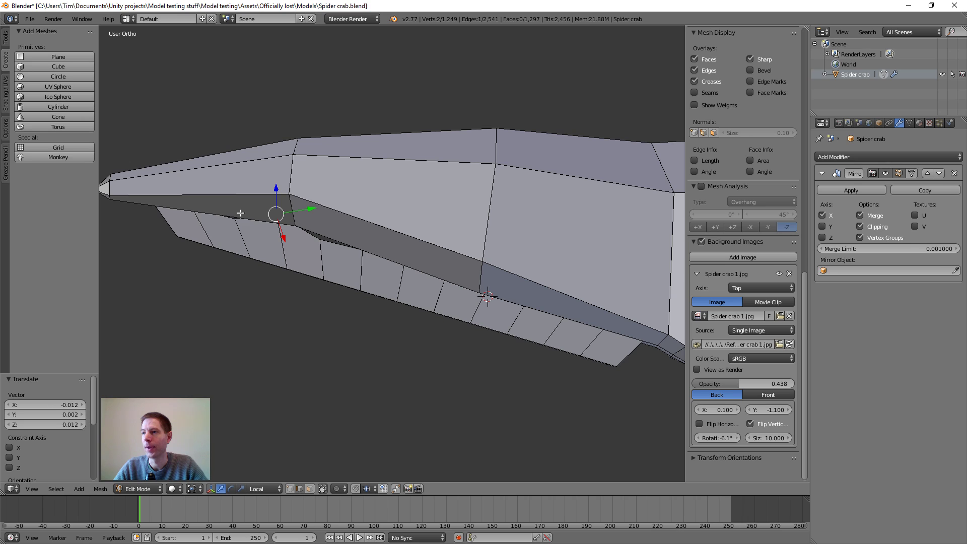
- Switch to wireframe display and move the second loop cut's upper cross edge -0.007 in X, 0.002 in Y and 0.008 in Z
key("z")
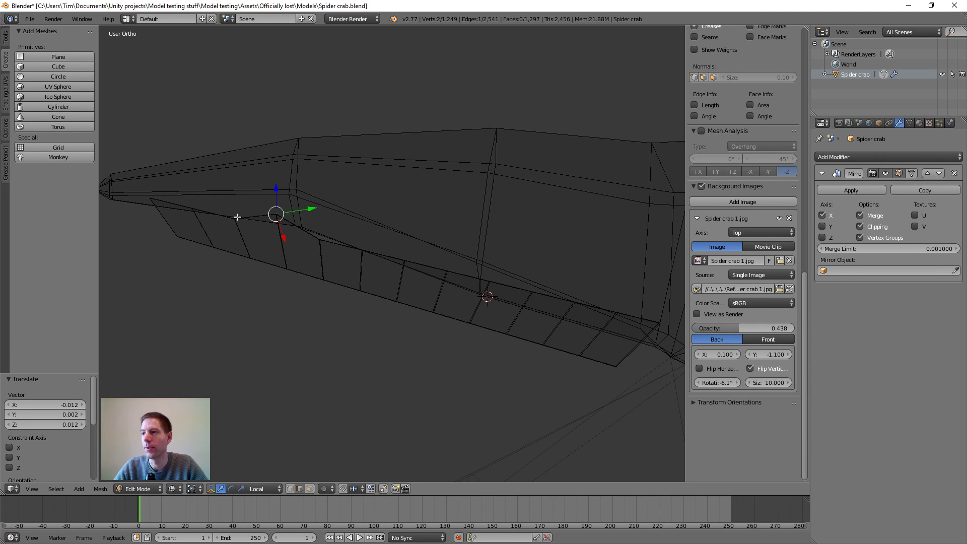
middle_click_drag(238, 216, 236, 289)
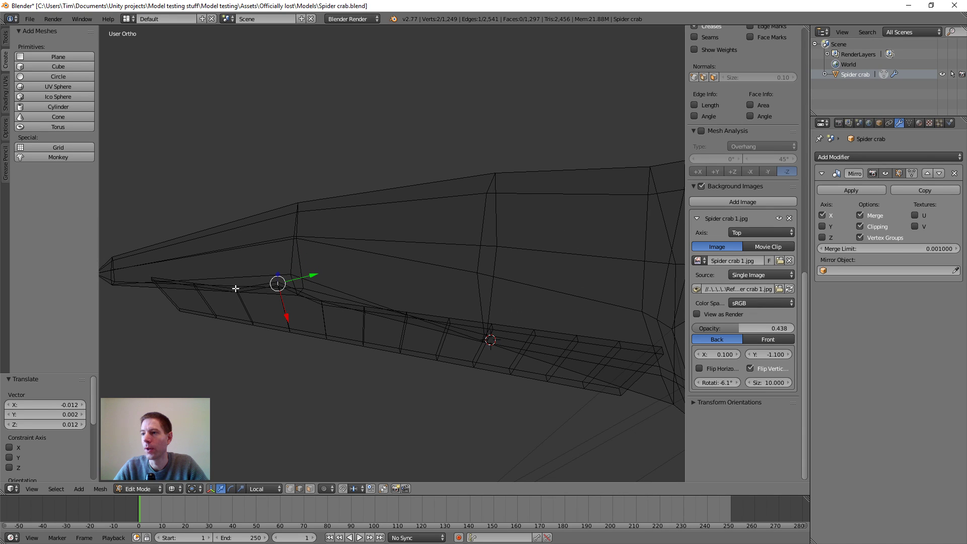
right_click(238, 291)
scroll(241, 291, "up", 2)
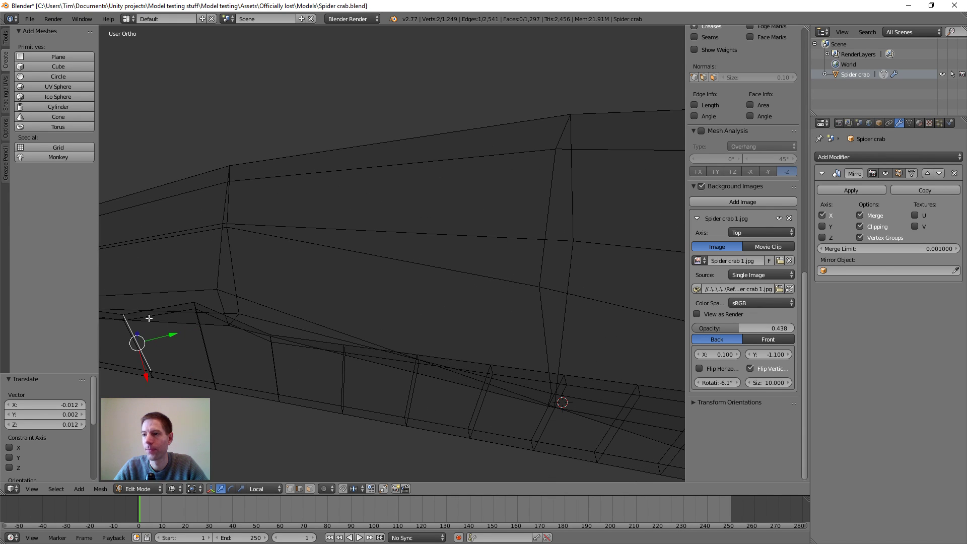
middle_click_drag(334, 279, 252, 272)
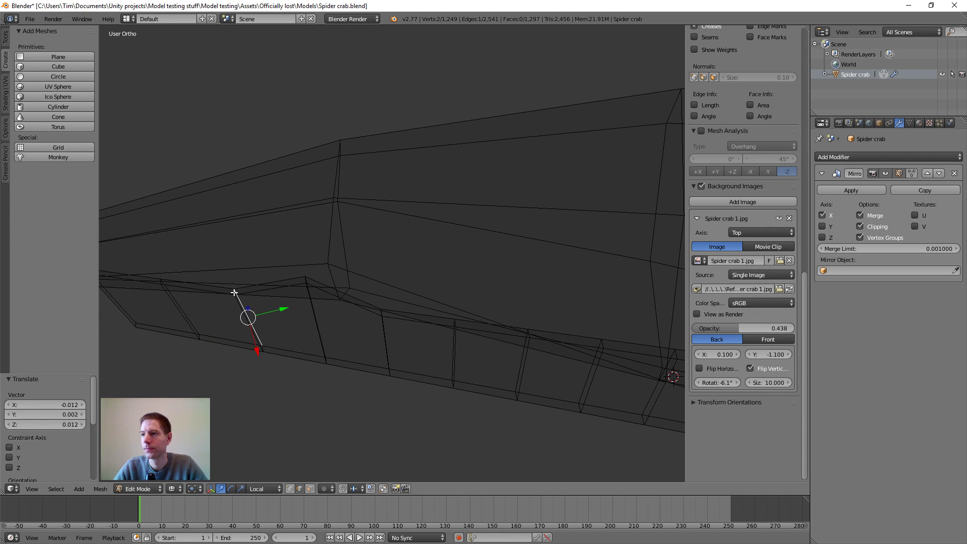
scroll(454, 272, "down", 3)
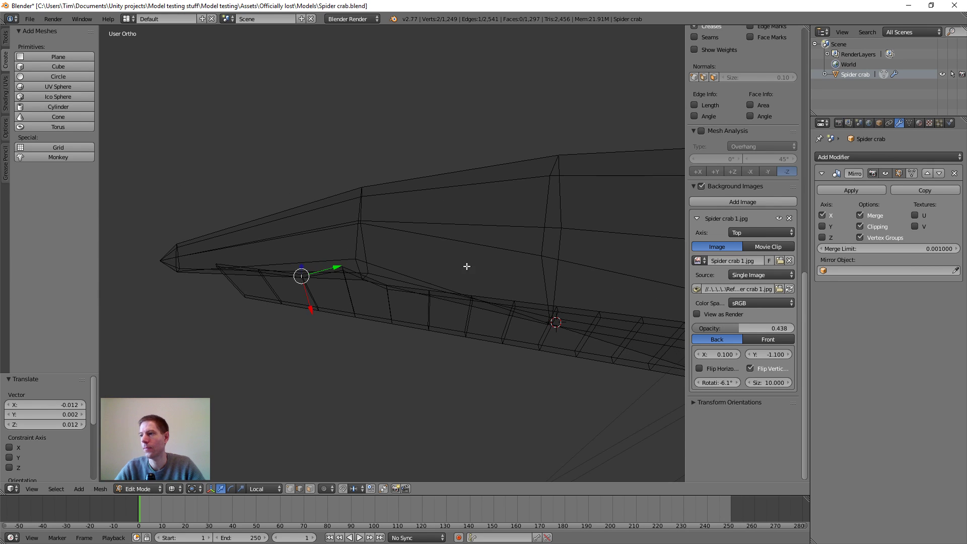
middle_click_drag(466, 267, 452, 231)
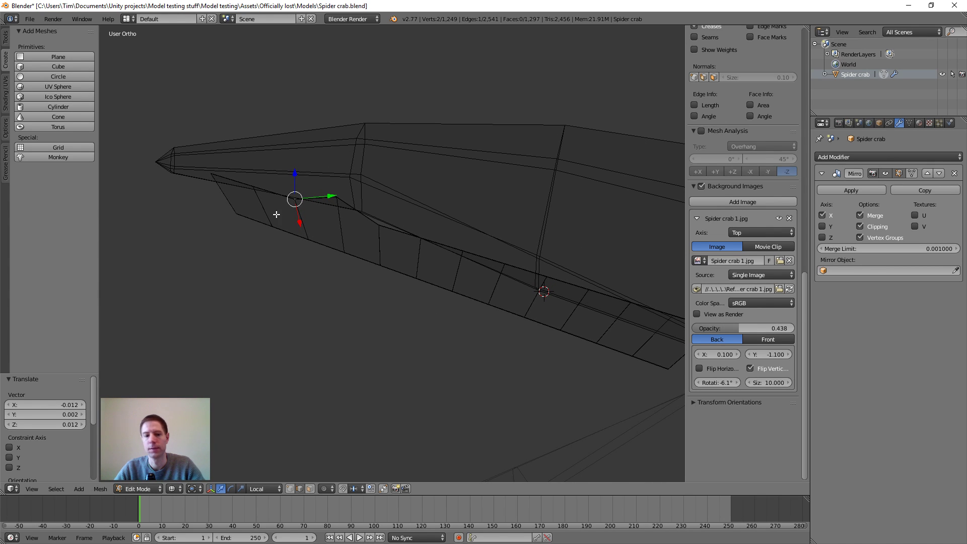
key("g")
left_click(251, 206)
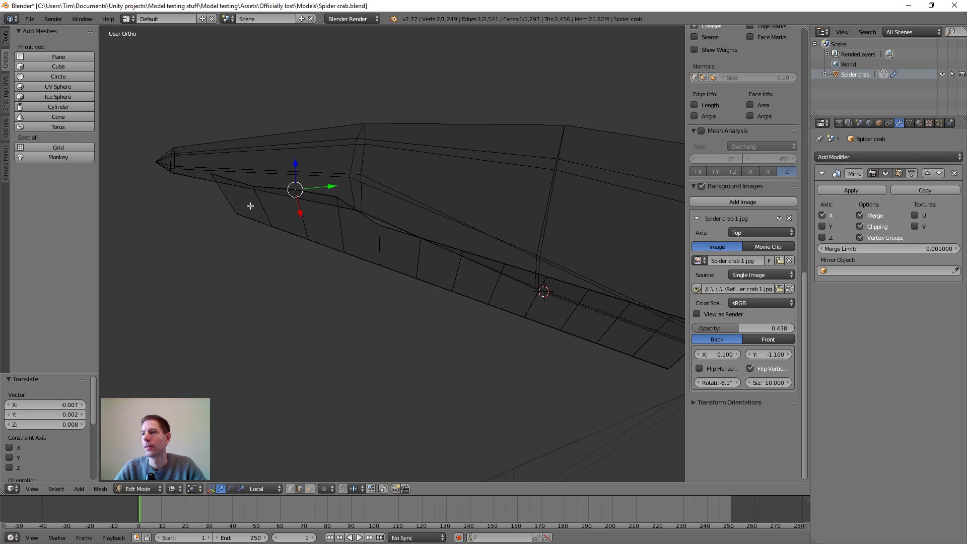
- Move the upper cross edge of the fourth loop cut from the tip freely by -0.012 X, 0.003 Y and 0.010 Z
middle_click_drag(410, 211, 396, 267)
scroll(364, 297, "up", 3)
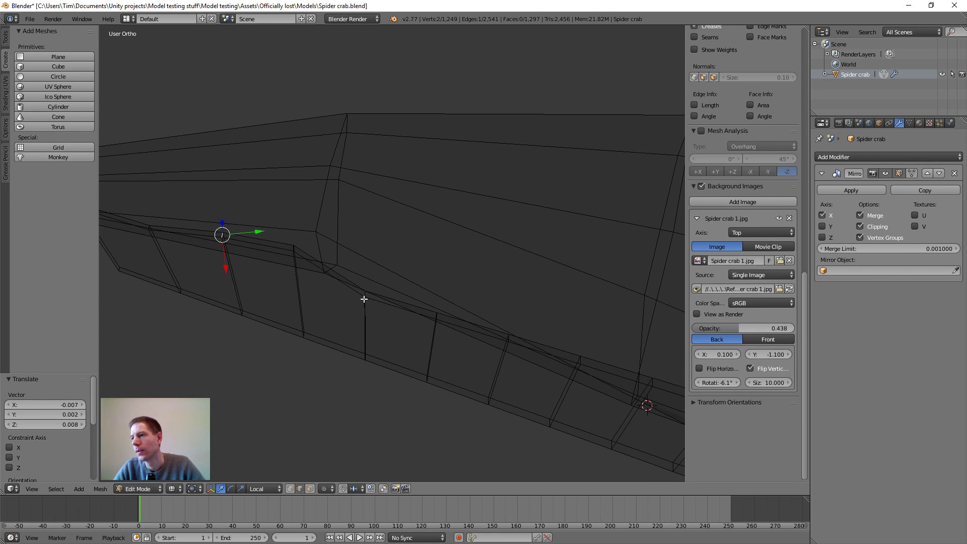
right_click(367, 295)
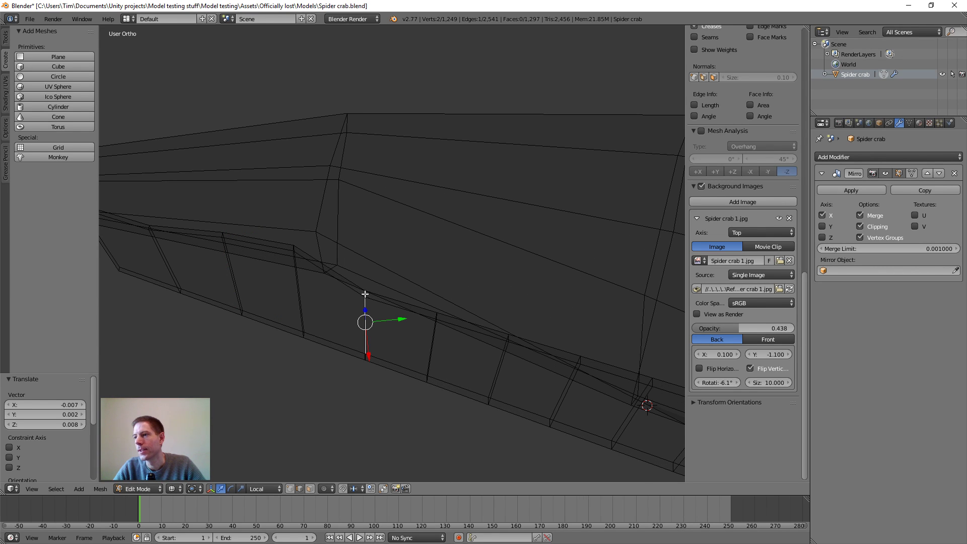
right_click(365, 295)
scroll(440, 285, "down", 5)
middle_click_drag(481, 280, 484, 266)
scroll(420, 229, "up", 2)
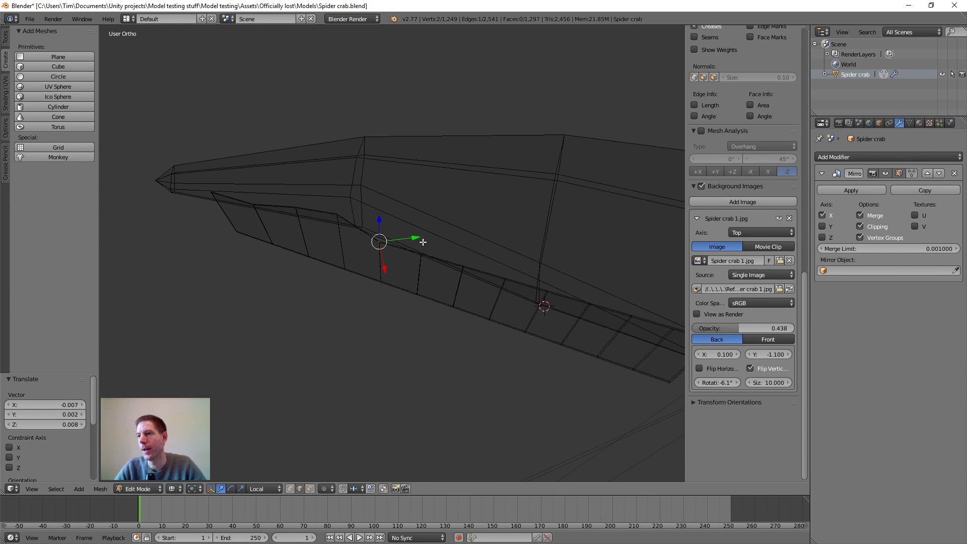
key("g")
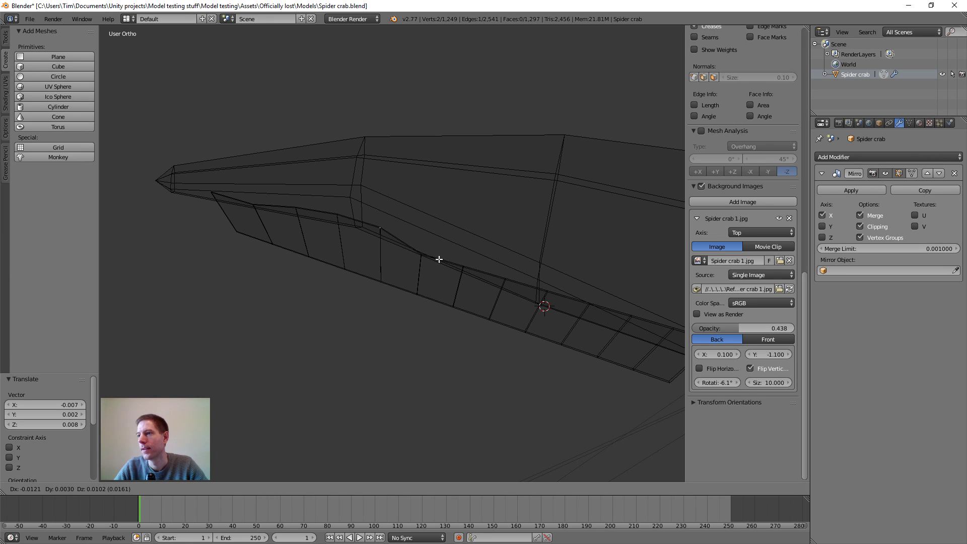
left_click(439, 259)
- Select the upper cross edge of the loop cut nearest the tip and move it freely -0.004 in X and 0.004 in Z
middle_click_drag(318, 209, 330, 244)
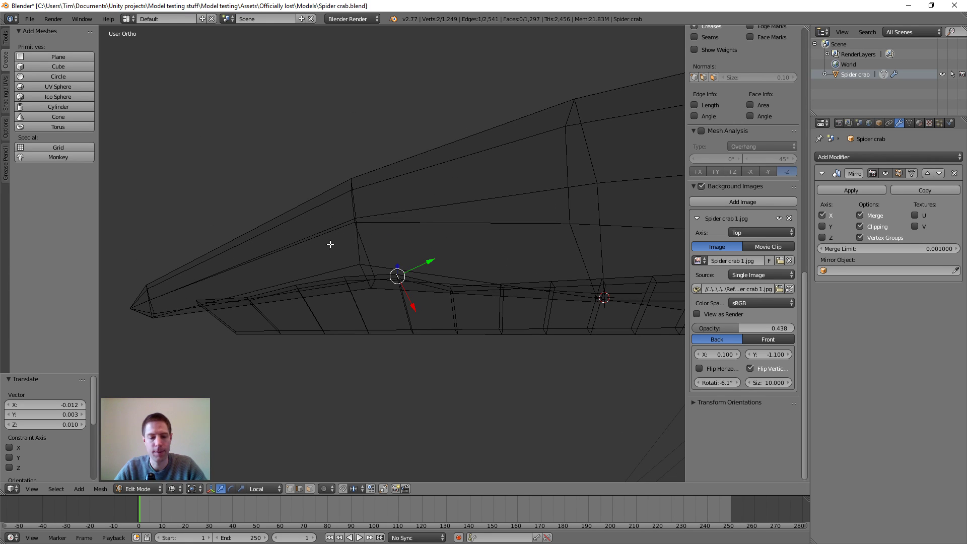
right_click(248, 299)
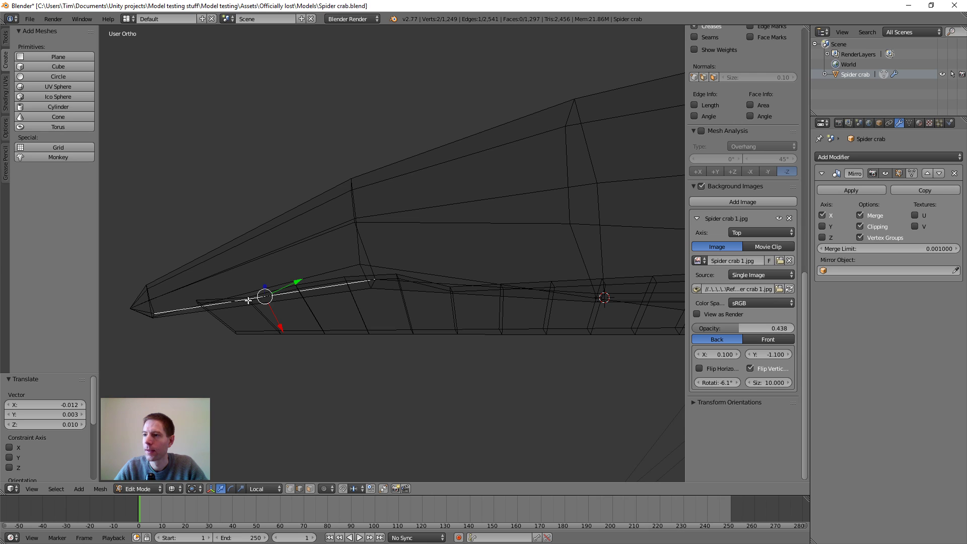
scroll(287, 290, "up", 3)
middle_click_drag(305, 287, 501, 263)
right_click(313, 321)
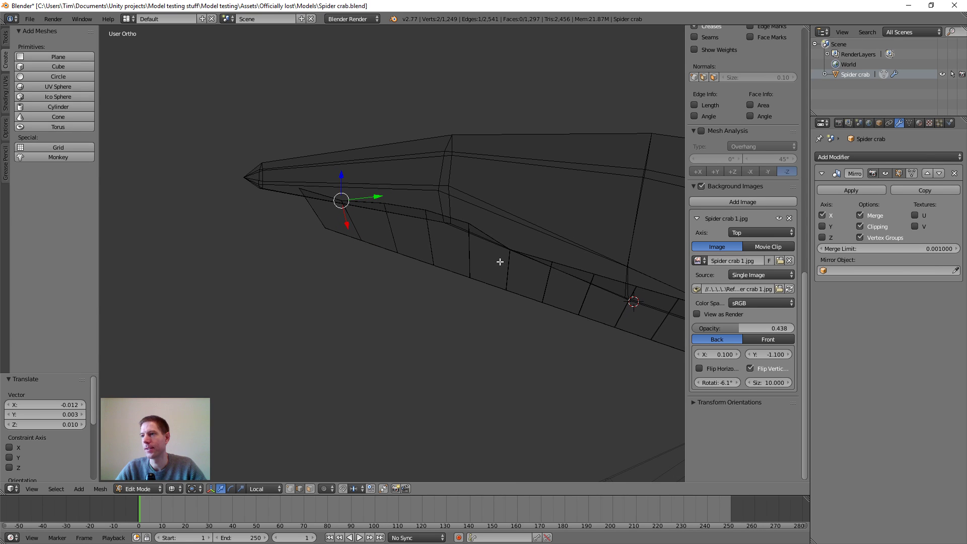
key("g")
left_click(377, 222)
scroll(479, 243, "up", 2)
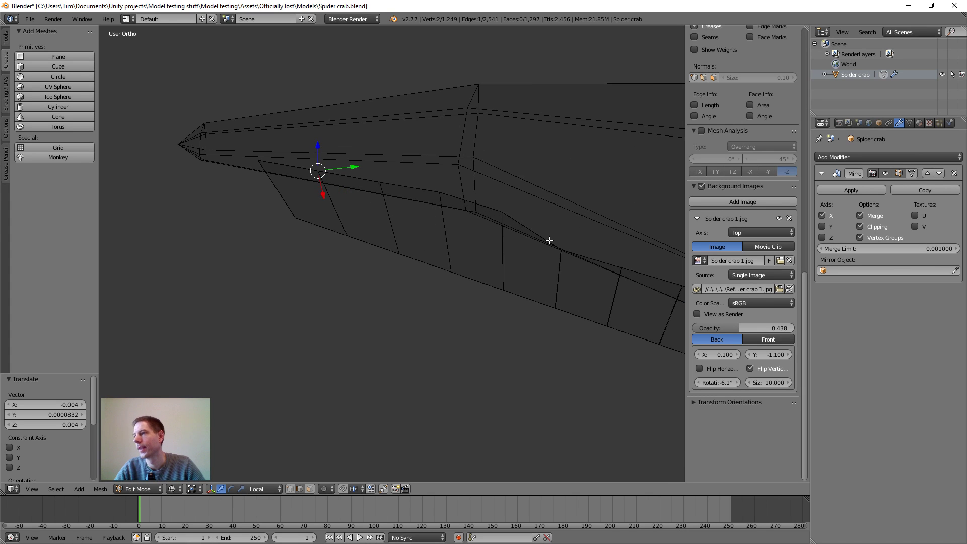
- Select the upper cross edge of the fifth loop cut from the tip and move it freely -0.006 X, 0.003 Y and 0.007 Z
middle_click_drag(549, 241, 544, 264)
left_click(557, 287)
scroll(391, 231, "up", 2)
scroll(377, 261, "up", 1)
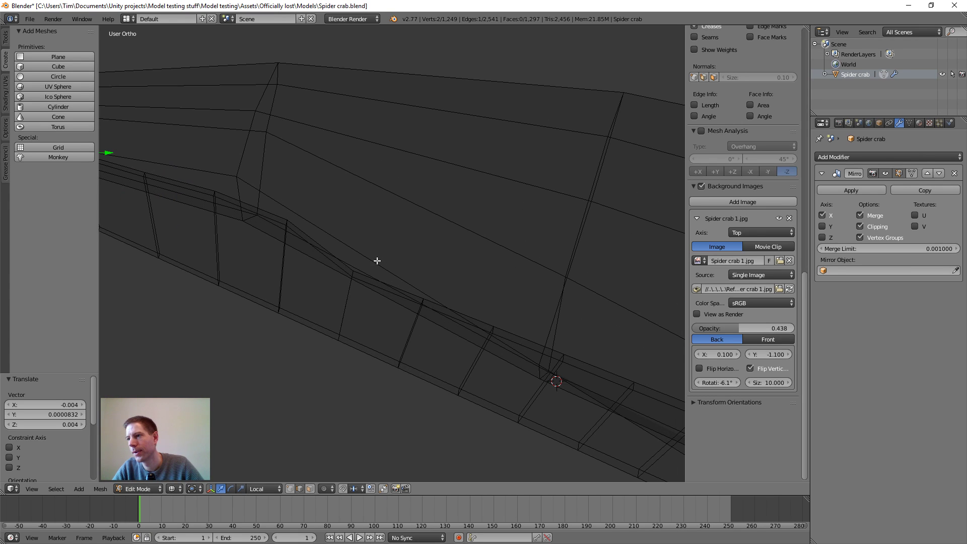
right_click(354, 276)
middle_click_drag(365, 275, 439, 329)
scroll(370, 329, "up", 2)
scroll(469, 315, "down", 3)
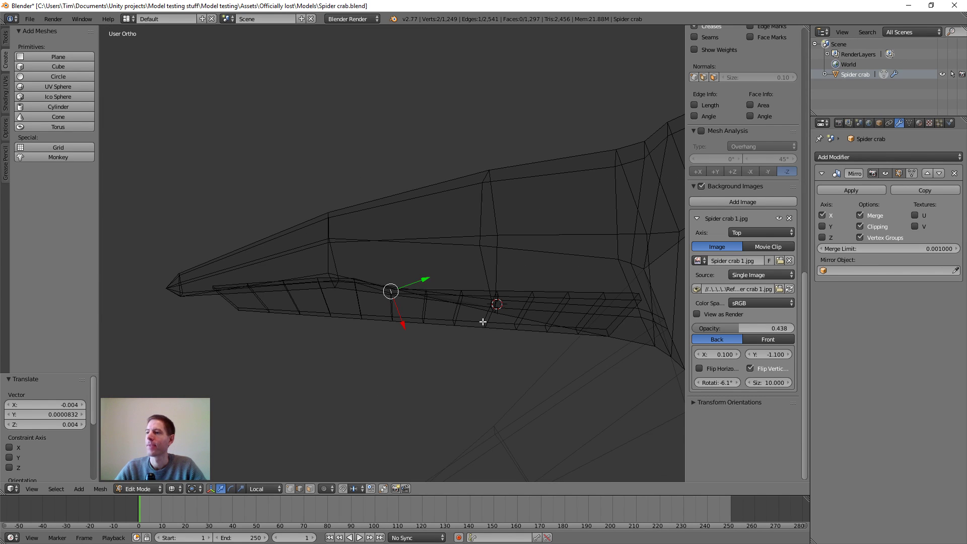
middle_click_drag(494, 300, 483, 281)
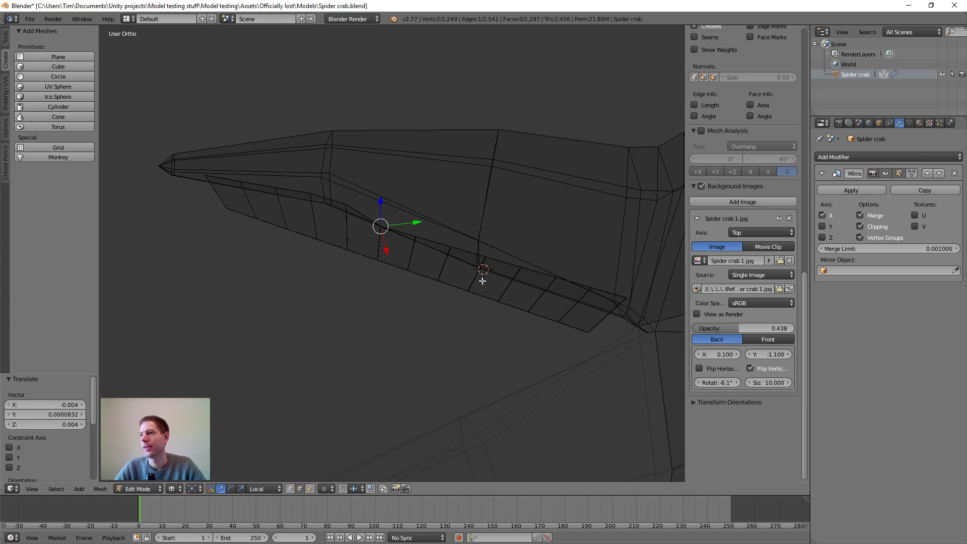
middle_click_drag(483, 246, 473, 304, "shift")
scroll(473, 304, "up", 2)
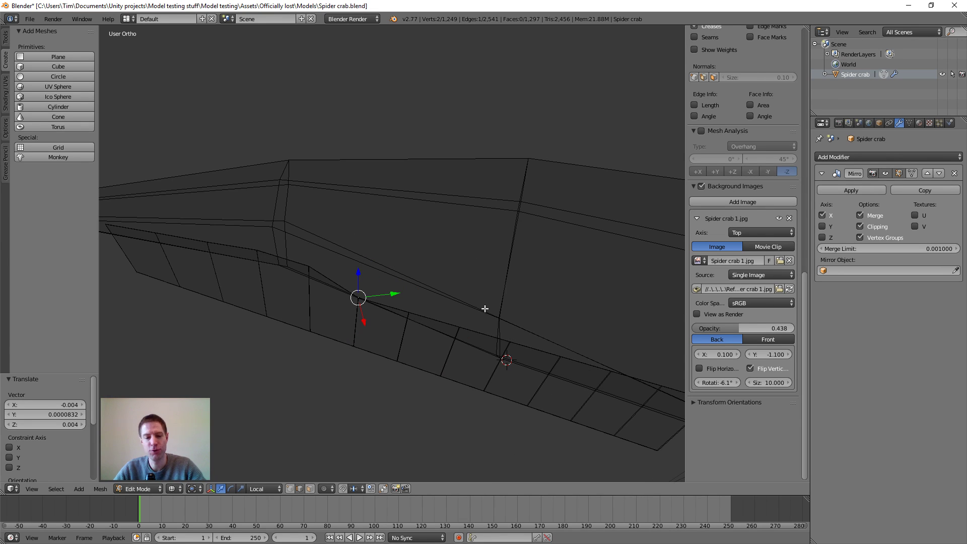
key("g")
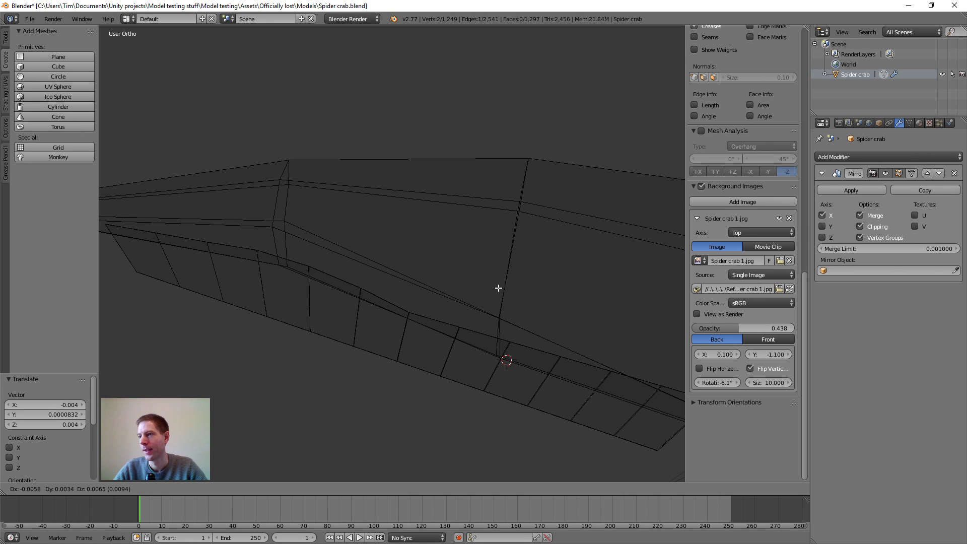
left_click(498, 289)
- Select the upper cross edge of the sixth loop cut from the tip and move it freely -0.004 X, 0.002 Y and 0.004 Z
scroll(493, 294, "up", 2)
middle_click_drag(480, 319, 409, 386)
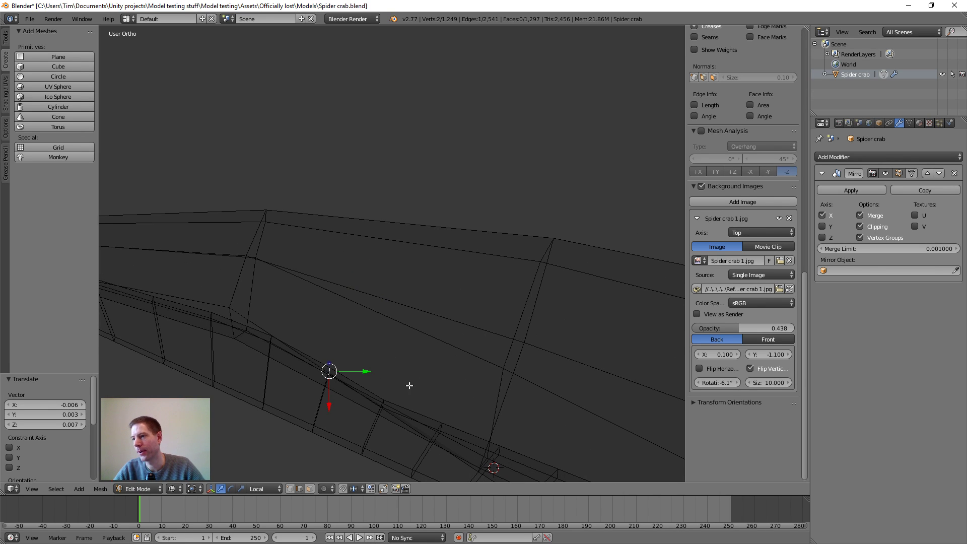
right_click(384, 402)
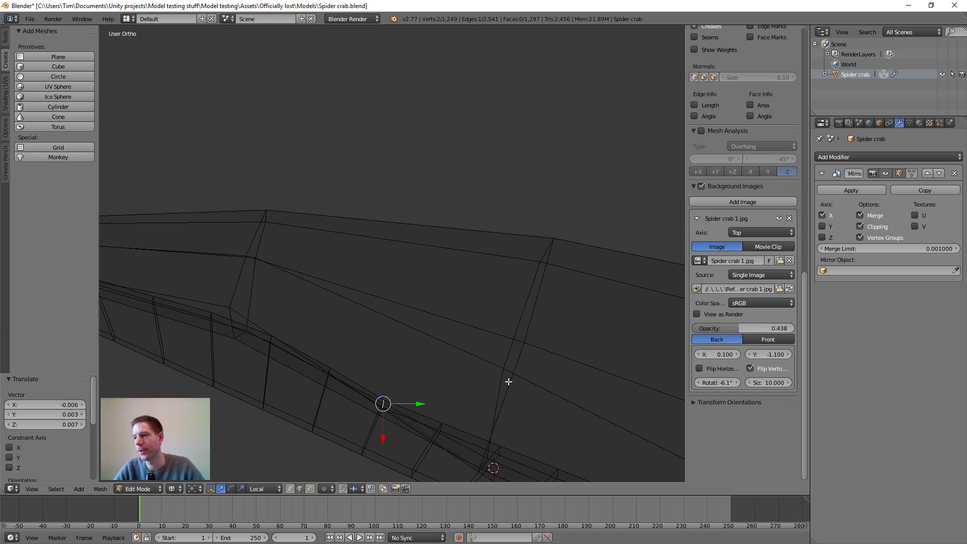
scroll(519, 381, "down", 7)
middle_click_drag(567, 347, 569, 342)
scroll(491, 343, "up", 2)
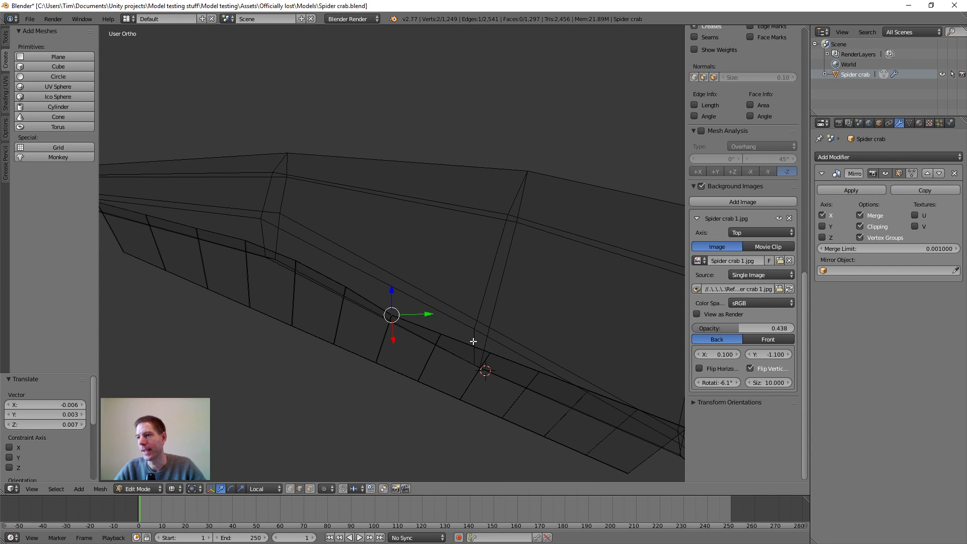
key("g")
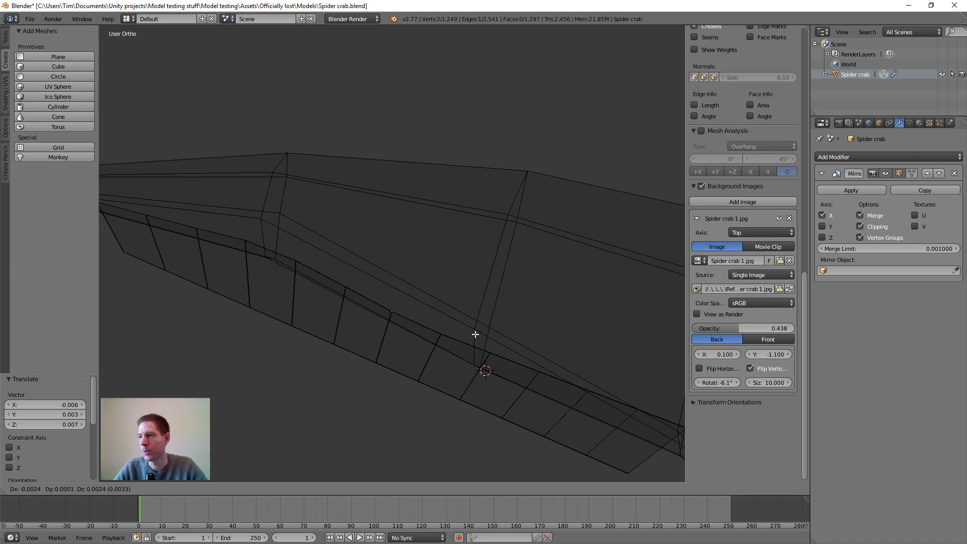
left_click(478, 332)
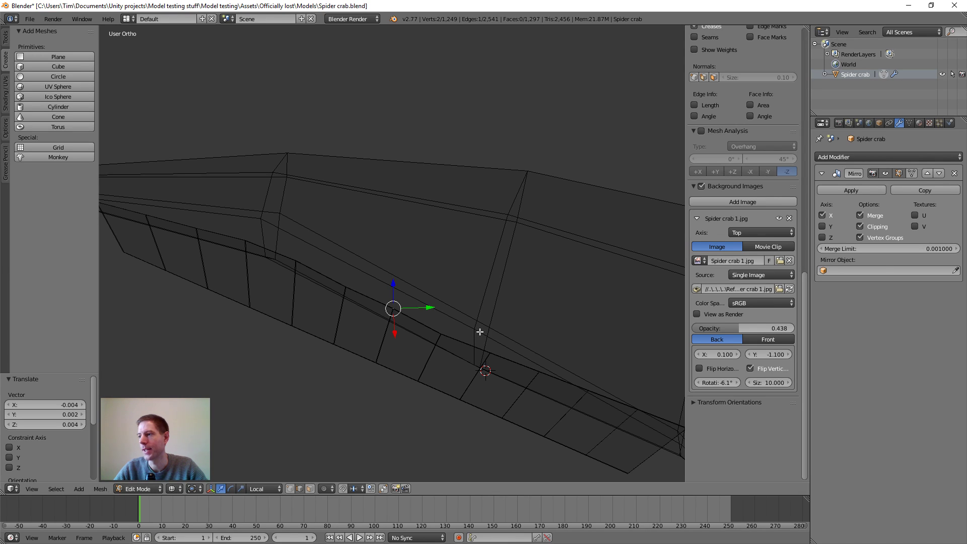
- Switch the viewport from wireframe back to solid display and inspect the ridge along the claw's underside
middle_click_drag(478, 332, 586, 342)
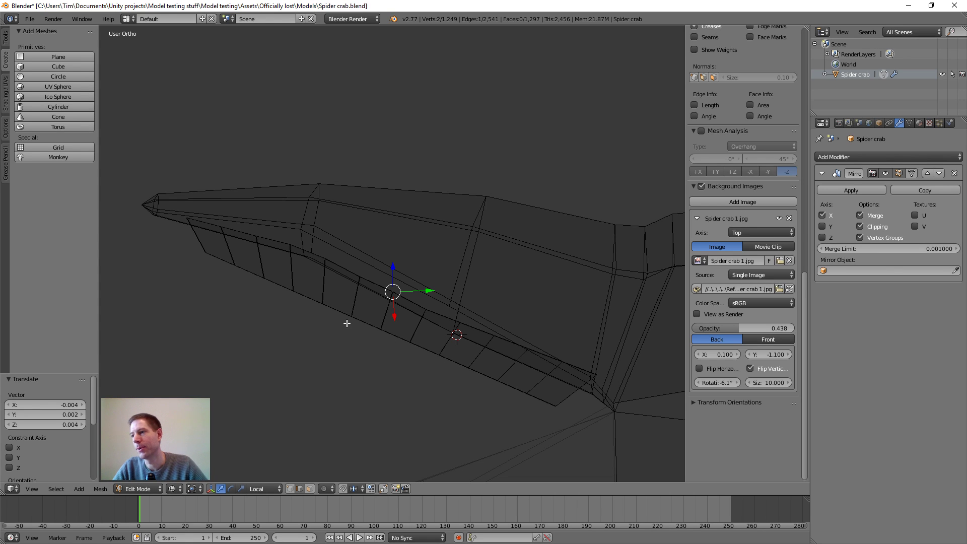
scroll(305, 319, "up", 1)
scroll(250, 313, "down", 1)
scroll(250, 313, "up", 2)
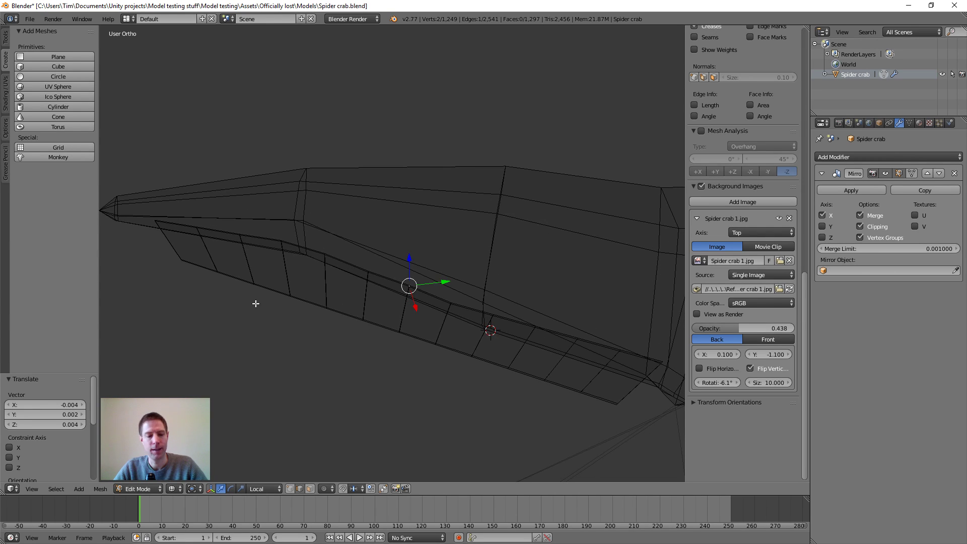
key("z")
scroll(255, 303, "down", 2)
middle_click_drag(288, 309, 328, 317)
scroll(324, 302, "up", 3)
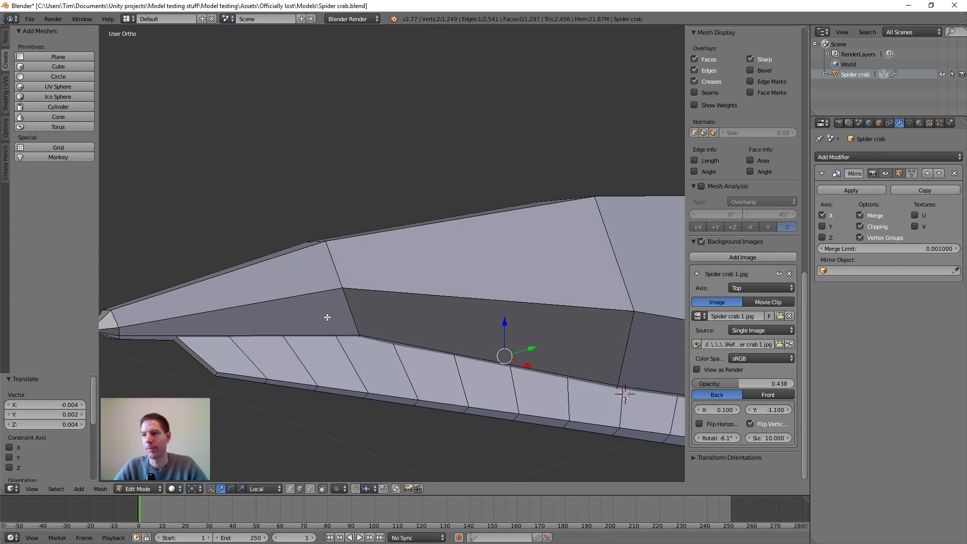
- Select every other lower cross edge of the ridge, from the tip end to the base end, seven edges in all
right_click(215, 371)
scroll(418, 291, "down", 3)
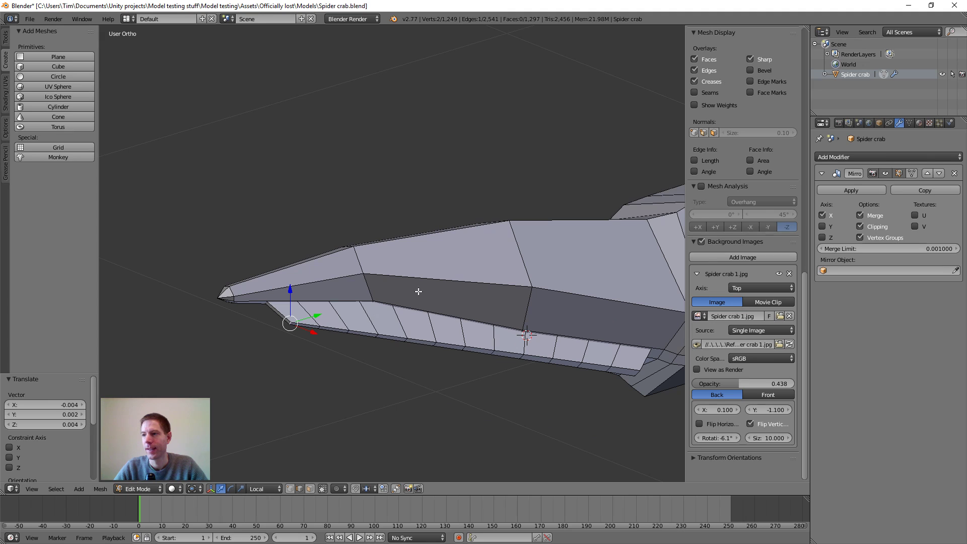
right_click(349, 332, "shift")
scroll(345, 334, "up", 1)
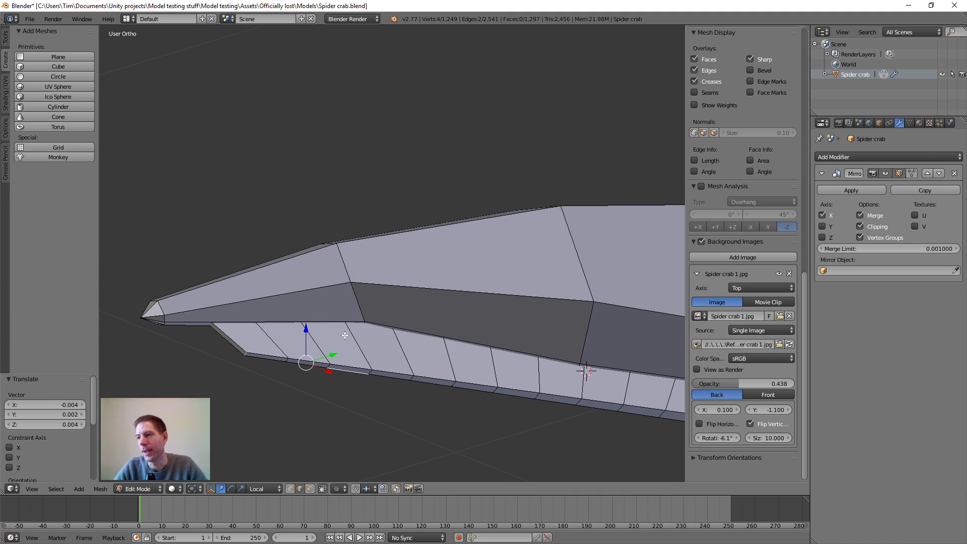
right_click(246, 353, "shift")
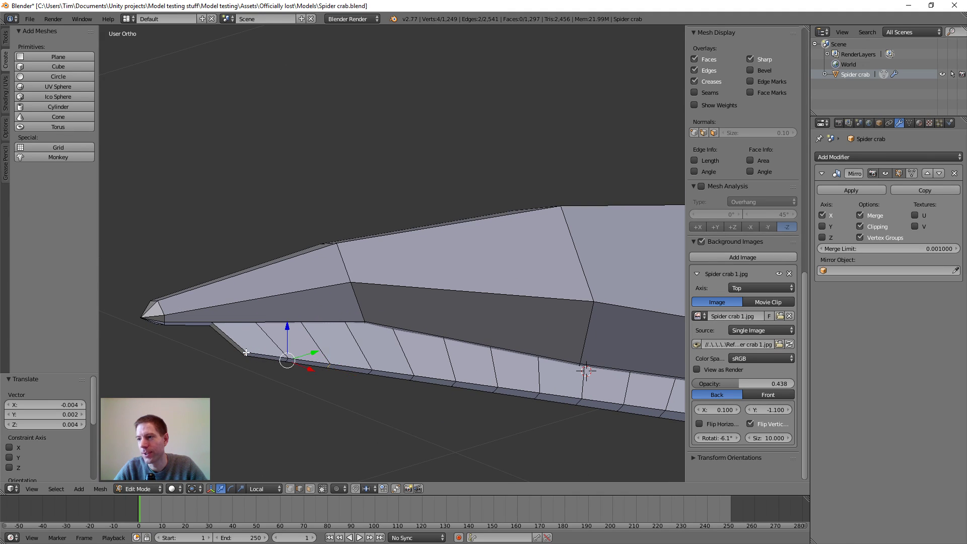
right_click(412, 378, "shift")
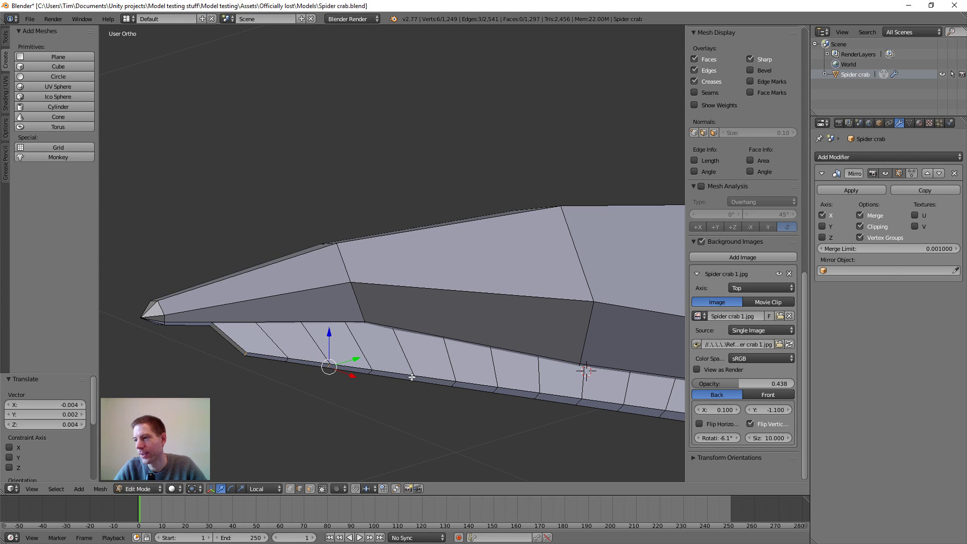
right_click(495, 389, "shift")
right_click(579, 399, "shift")
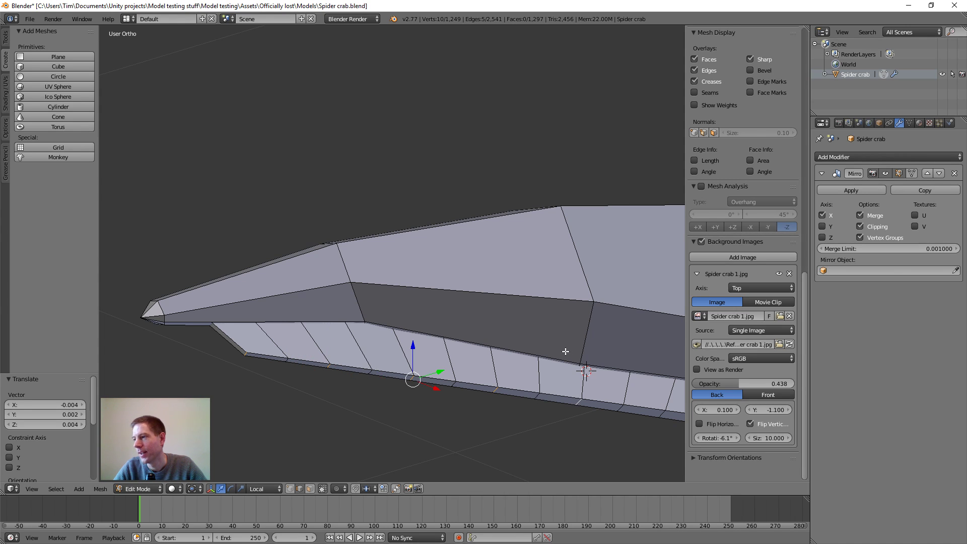
middle_click_drag(578, 399, 555, 359)
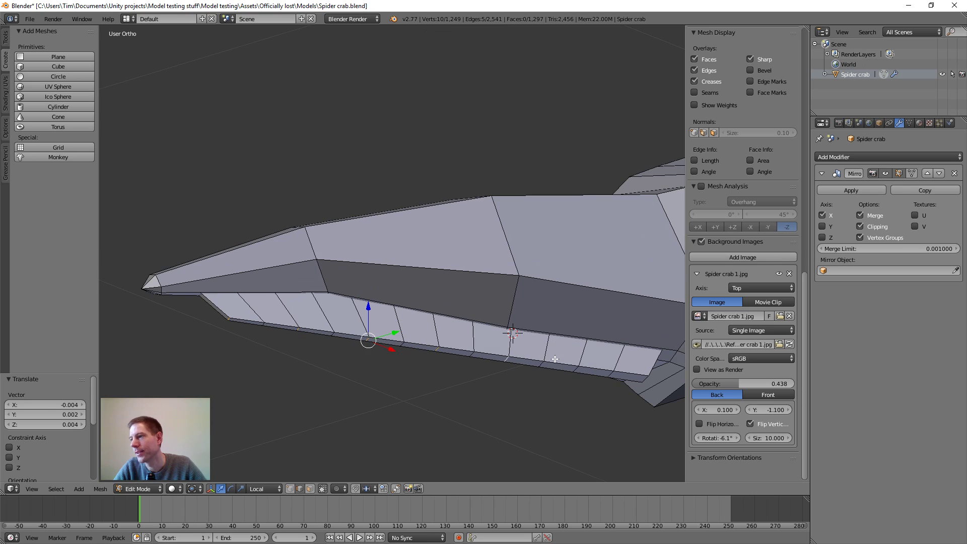
right_click(578, 368, "shift")
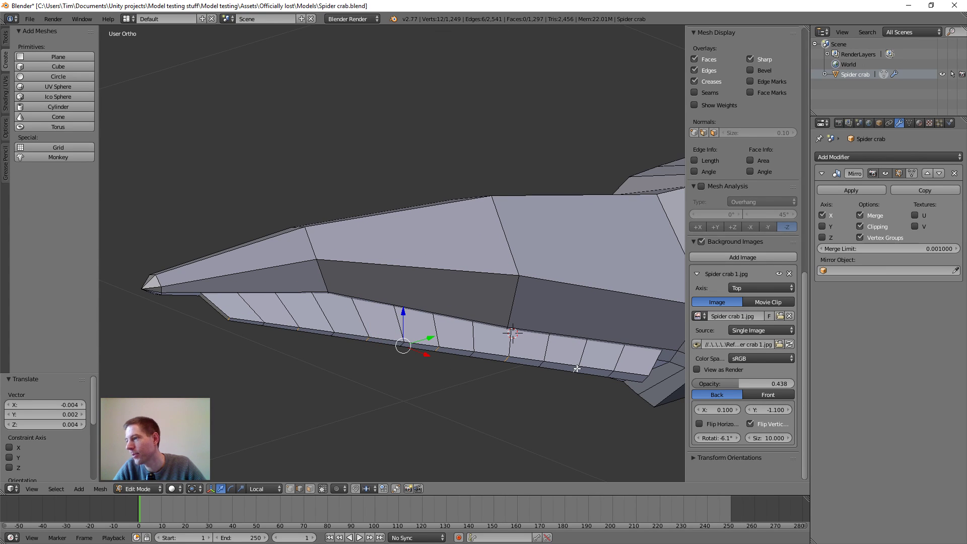
right_click(645, 378, "shift")
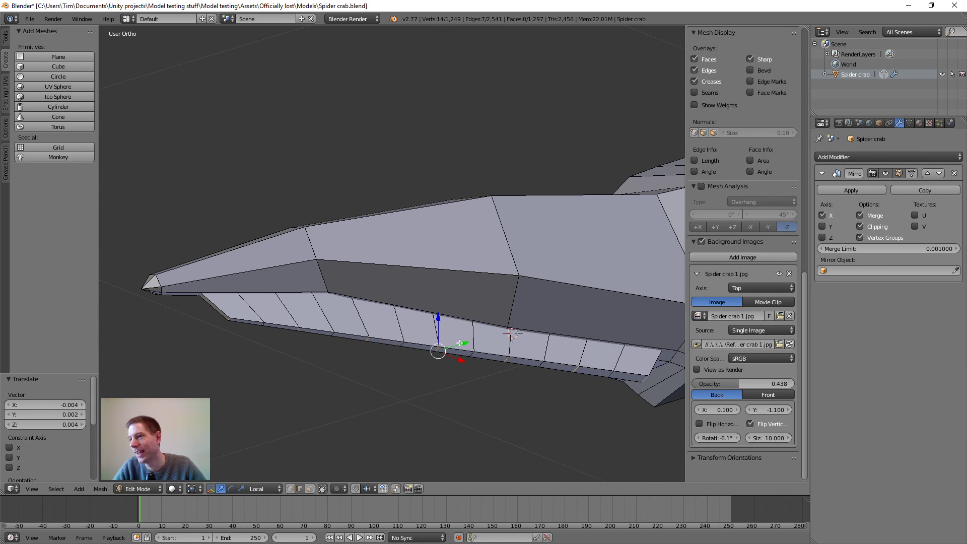
- Move the seven selected lower edges freely -0.012 X, 0.006 Y and 0.014 Z towards the claw to form a row of teeth
middle_click_drag(450, 329, 454, 319)
middle_click_drag(485, 290, 464, 310)
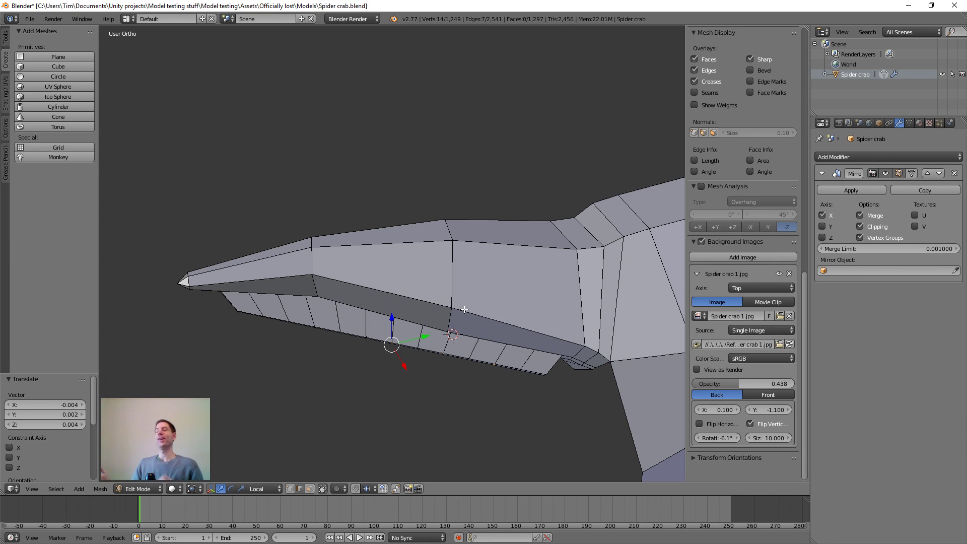
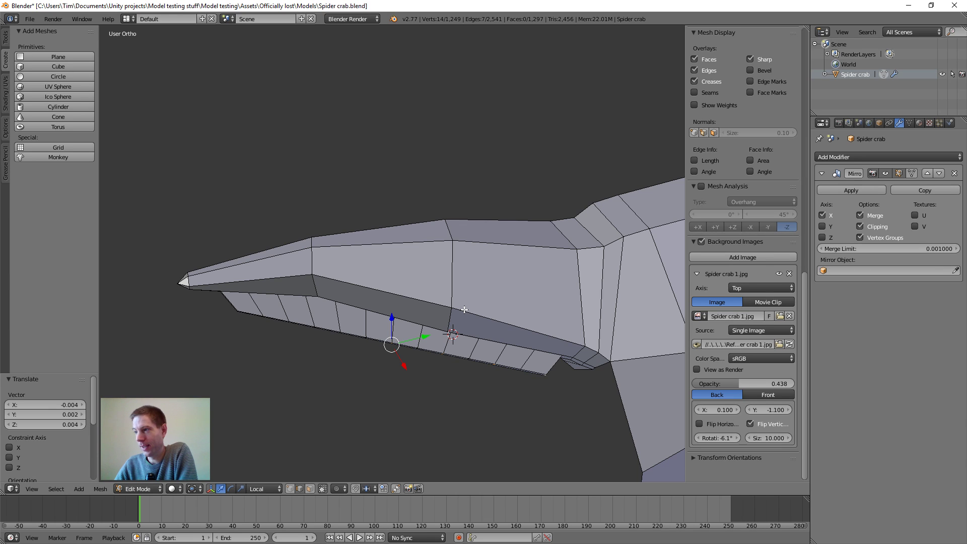
scroll(492, 275, "down", 3)
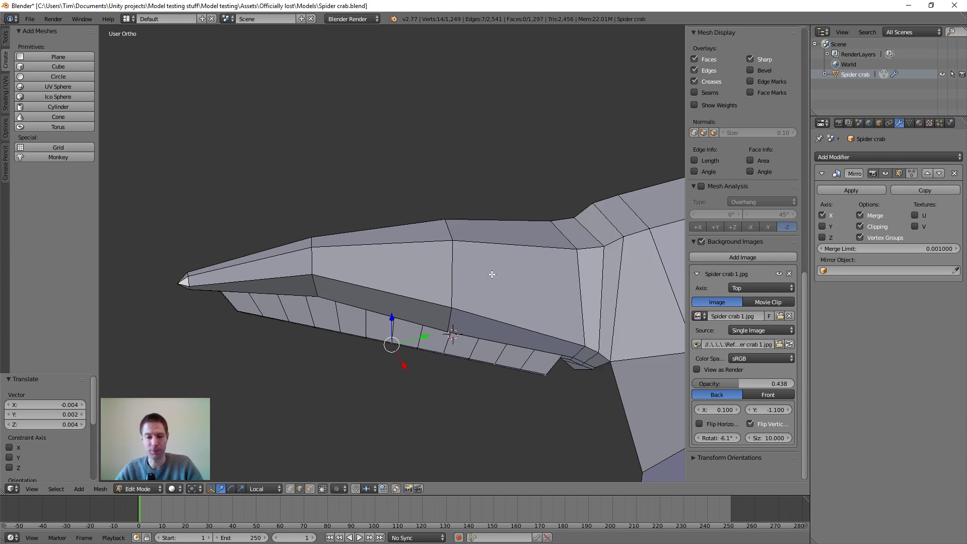
middle_click_drag(594, 294, 606, 223, "shift")
scroll(554, 248, "up", 2)
middle_click_drag(554, 248, 545, 254)
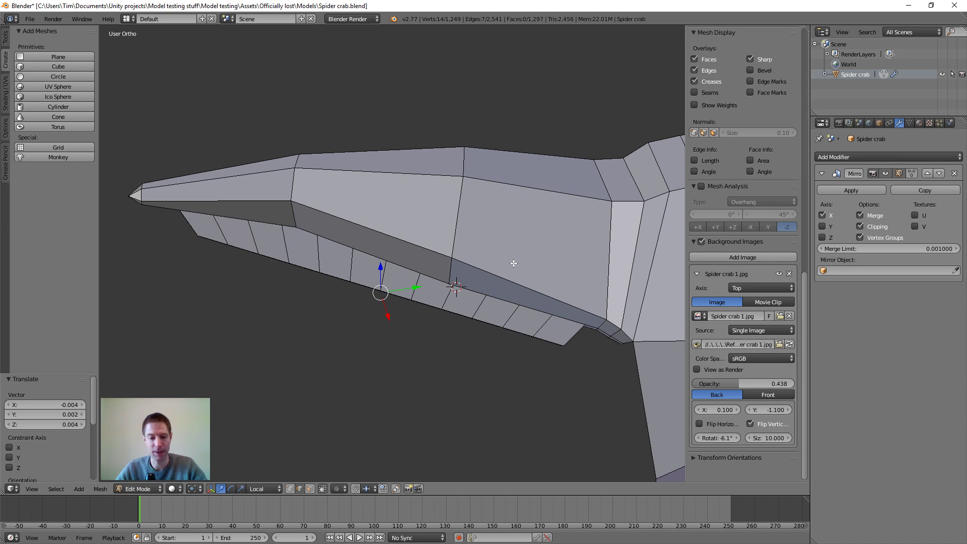
key("g")
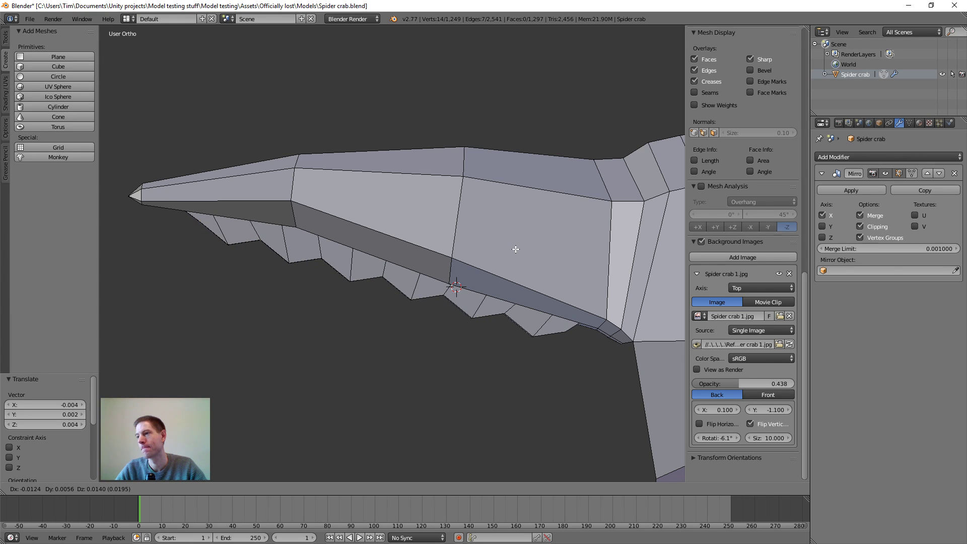
left_click(516, 249)
- Select the six lower cross edges at the points of the teeth, working from the claw's base towards its tip
scroll(512, 338, "up", 1)
middle_click_drag(512, 338, 514, 298)
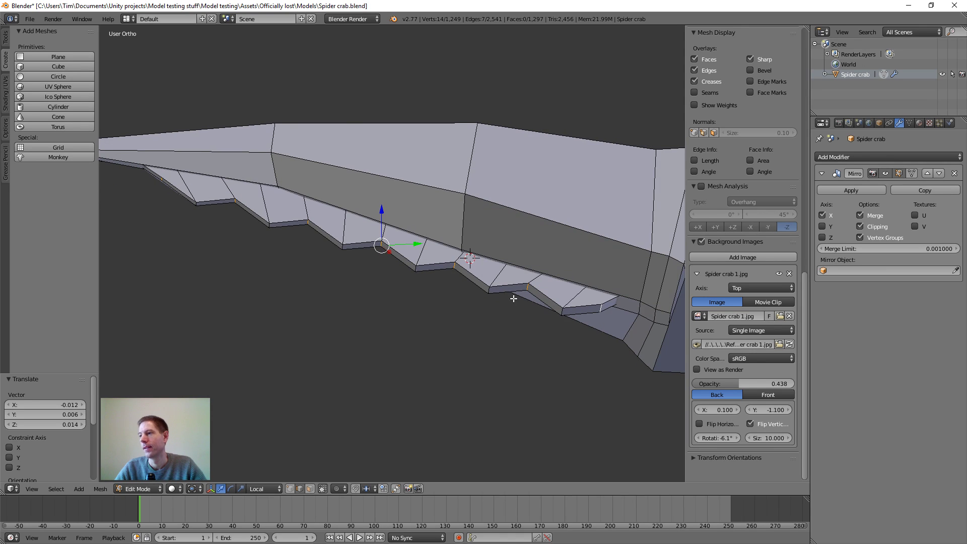
right_click(564, 310)
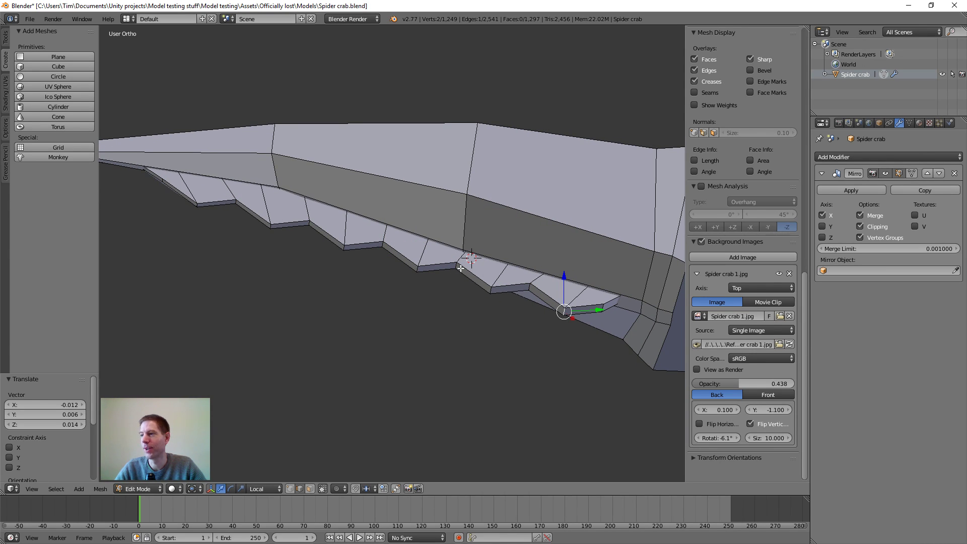
right_click(491, 288, "shift")
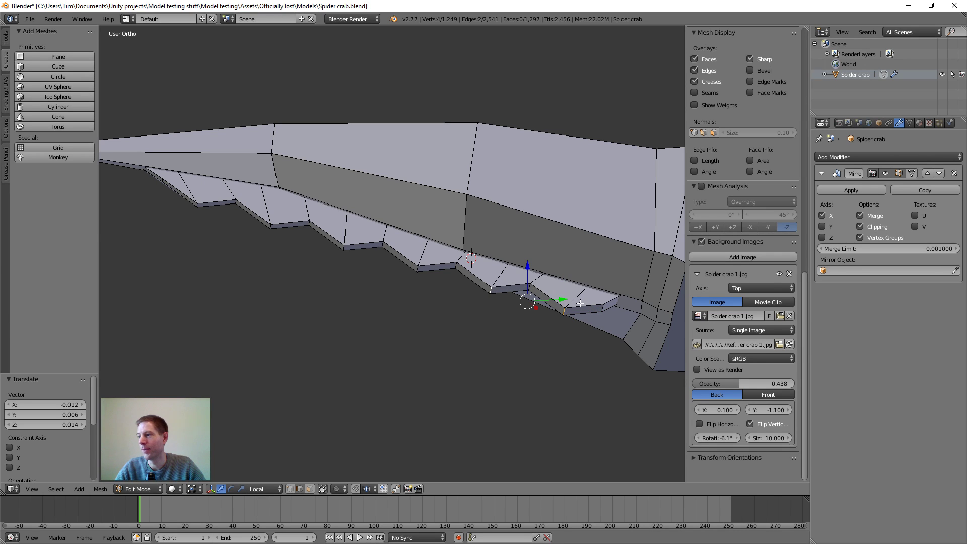
right_click(417, 269, "shift")
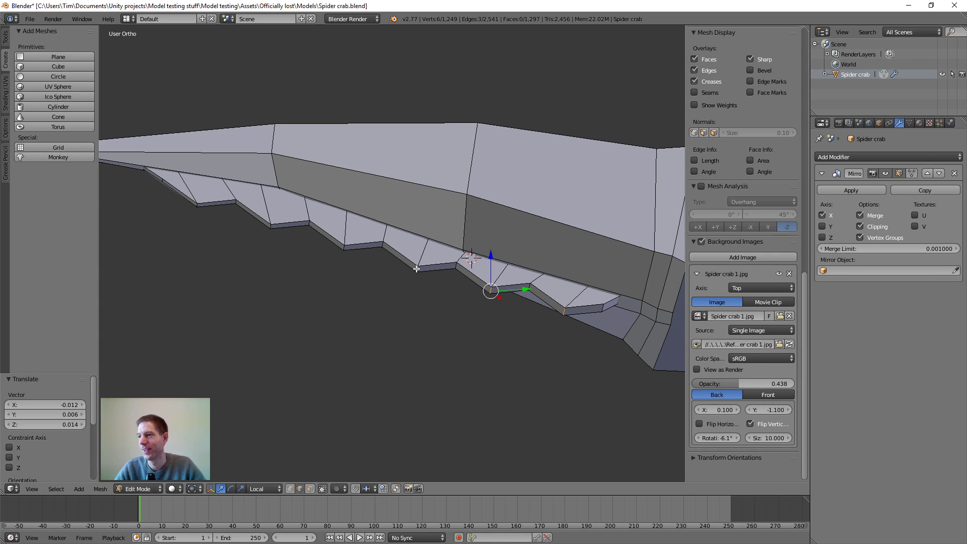
right_click(344, 246, "shift")
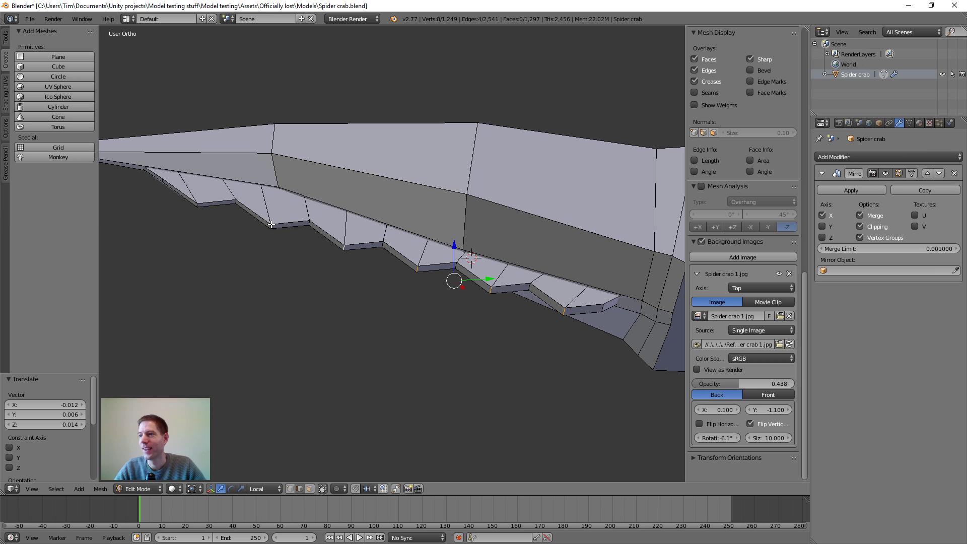
right_click(271, 224, "shift")
right_click(197, 203, "shift")
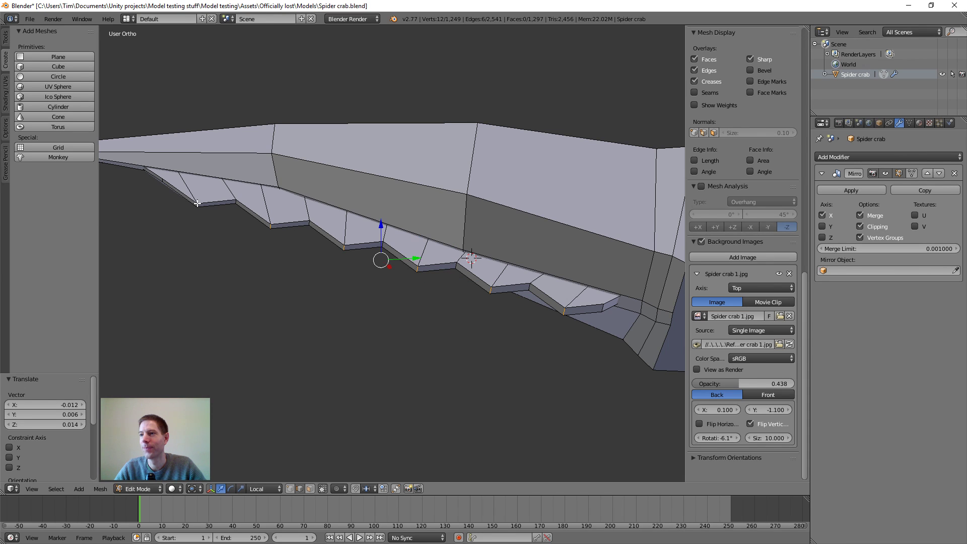
scroll(372, 224, "down", 4)
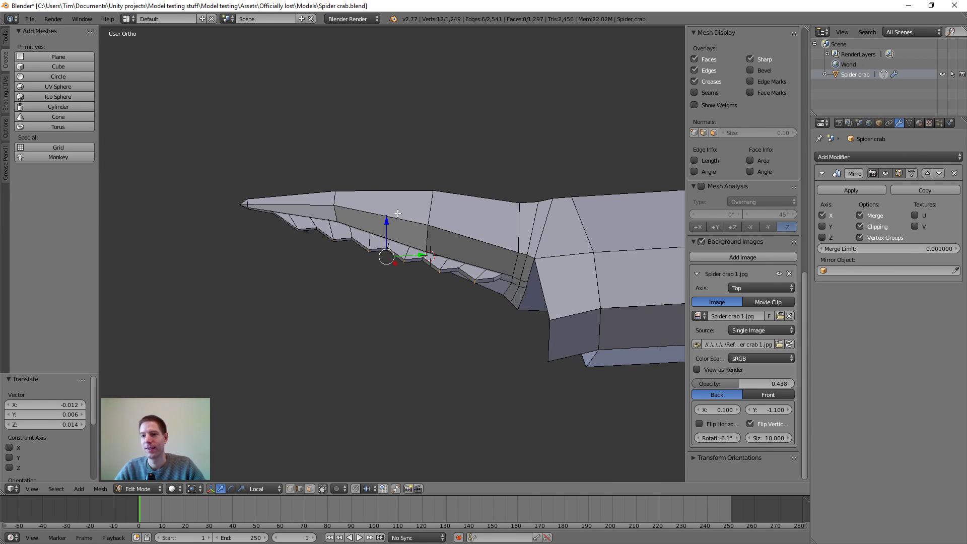
middle_click_drag(402, 229, 405, 238)
scroll(406, 242, "up", 2)
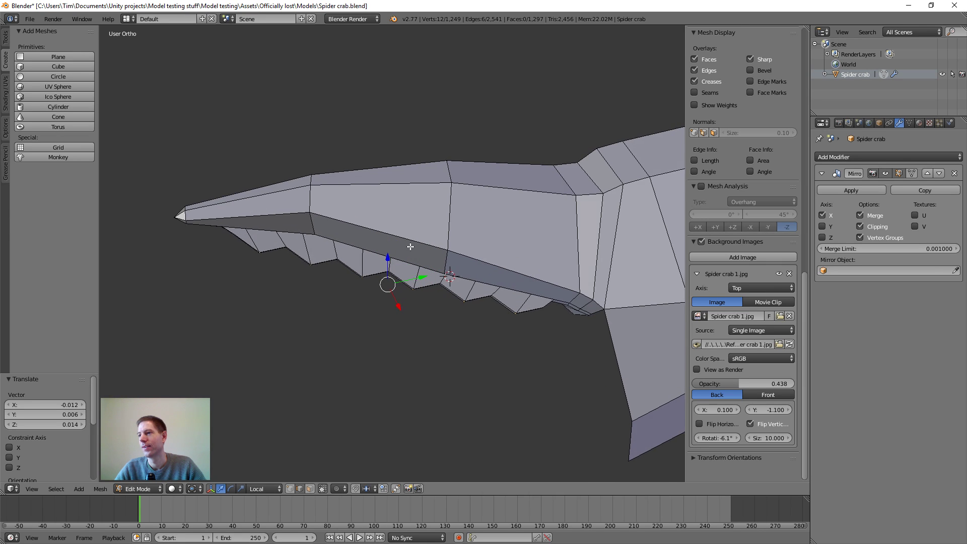
scroll(460, 259, "up", 2)
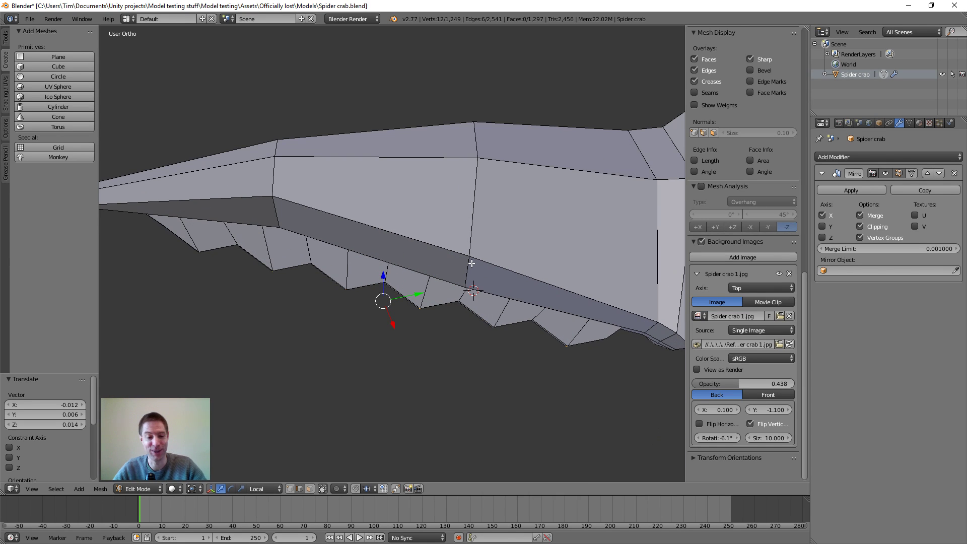
- Move the six selected tooth-point edges freely about -0.011 X, -0.001 Y and 0.011 Z to make the teeth shallower
key("g")
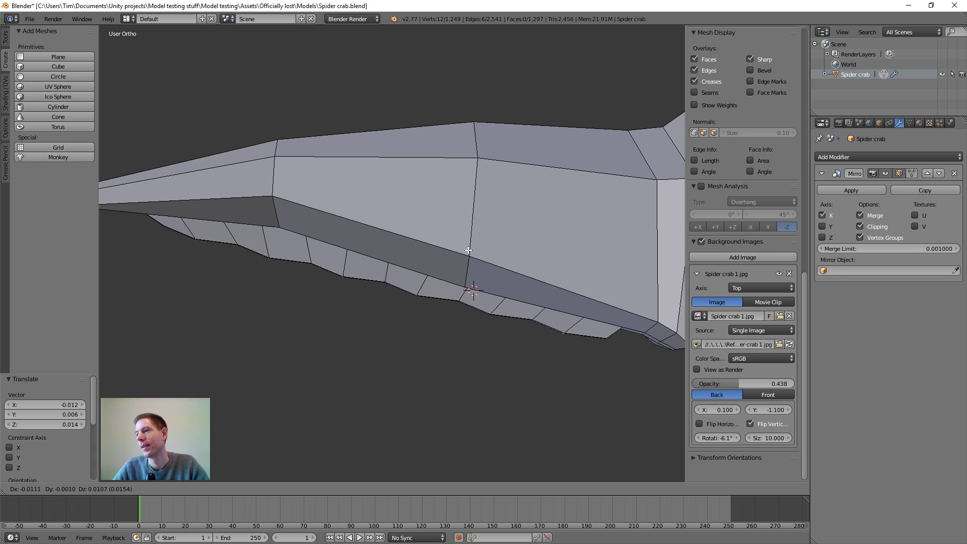
left_click(469, 251)
scroll(469, 252, "down", 3)
middle_click_drag(506, 345, 549, 319)
scroll(513, 294, "up", 2)
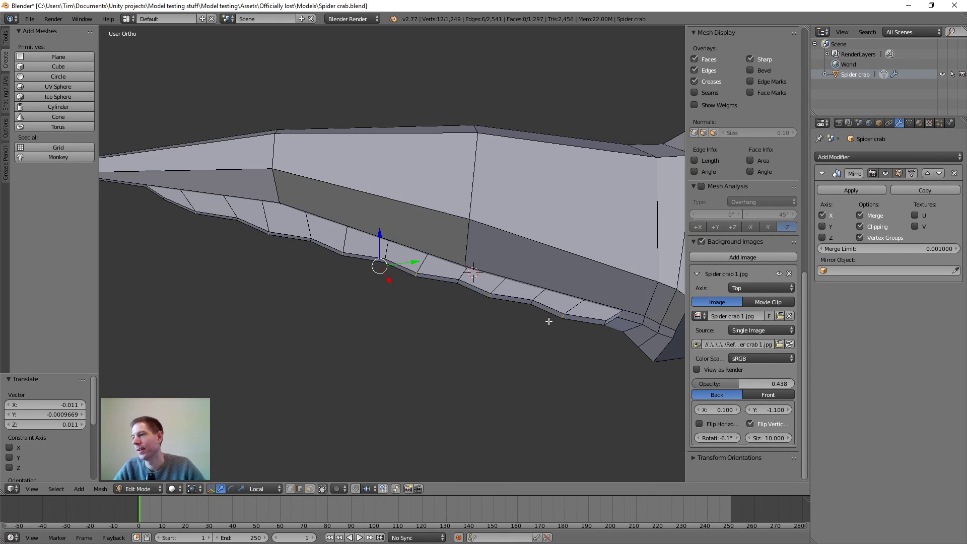
- Move the ridge's last lower cross edge at the claw's base end -0.007 X, -0.006 Y and 0.004 Z
right_click(605, 323)
middle_click_drag(587, 274, 583, 312)
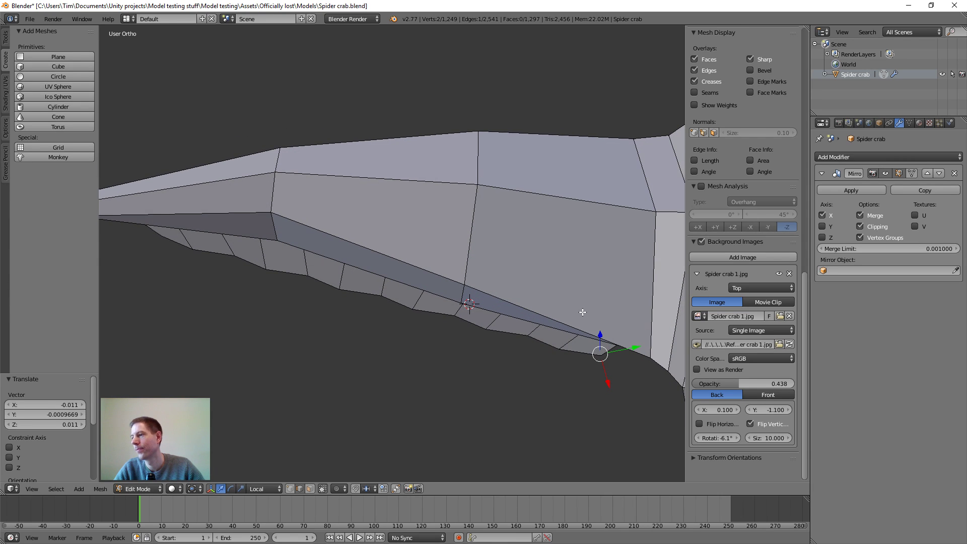
key("g")
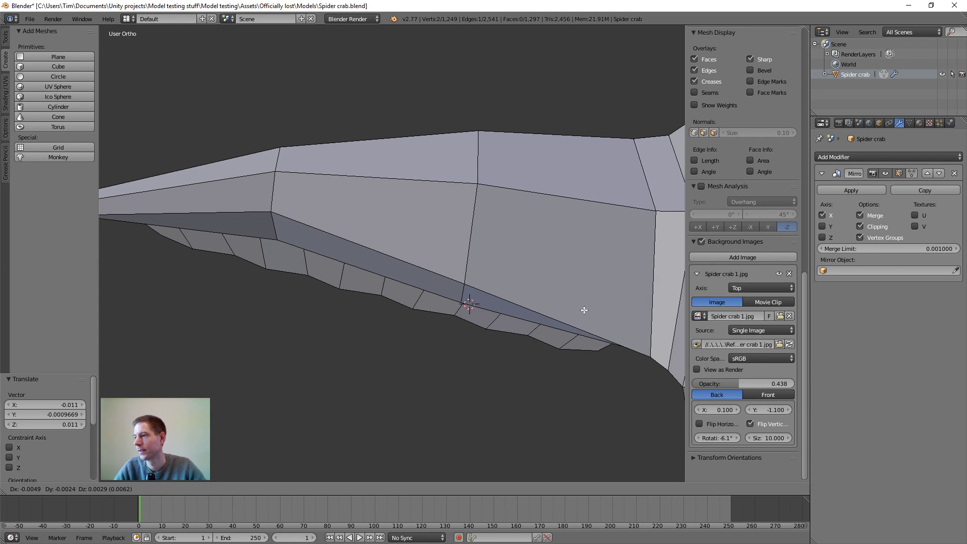
left_click(582, 309)
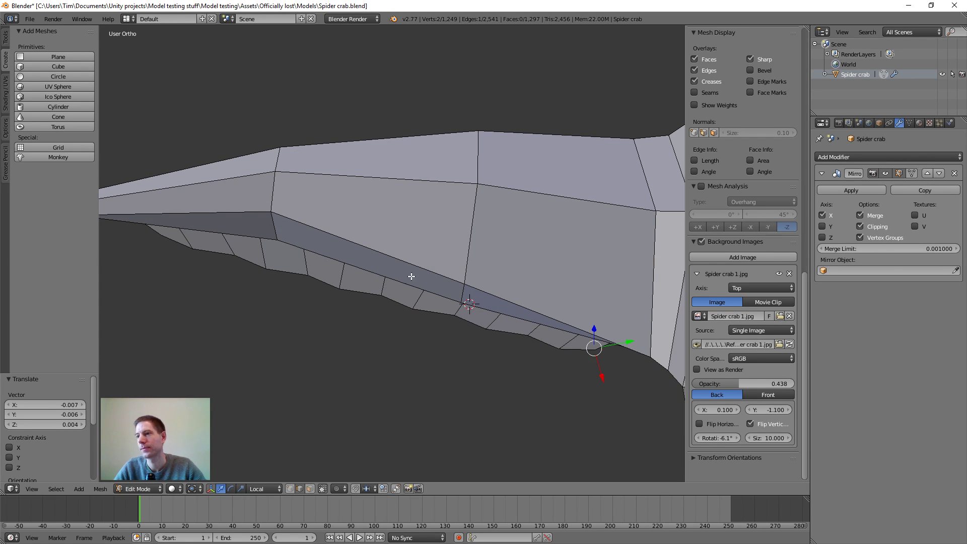
- Select the upper and lower cross edges at the ridge's tip end and move them -0.008 X, -0.028 Y and -0.002 Z
middle_click_drag(410, 274, 343, 313)
scroll(343, 313, "up", 2)
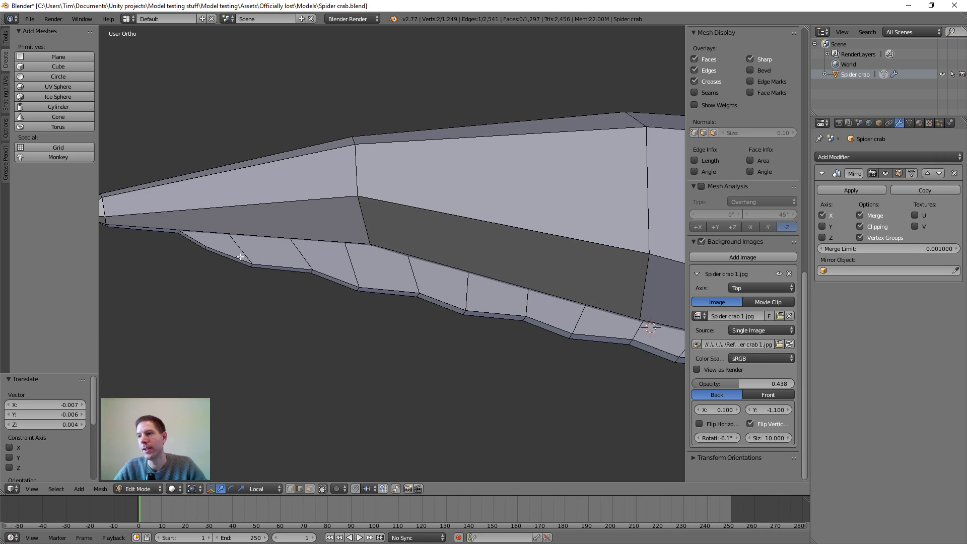
right_click(207, 249)
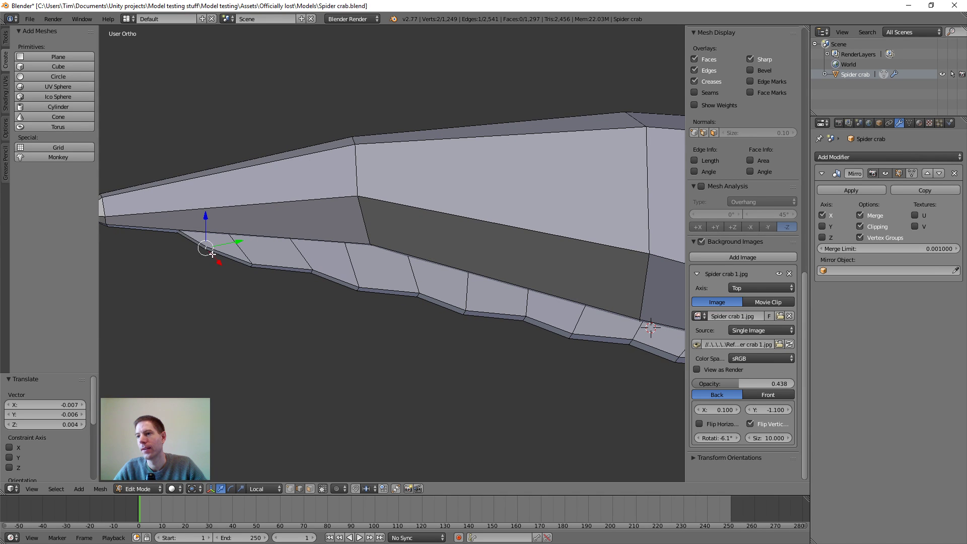
middle_click_drag(228, 266, 418, 277)
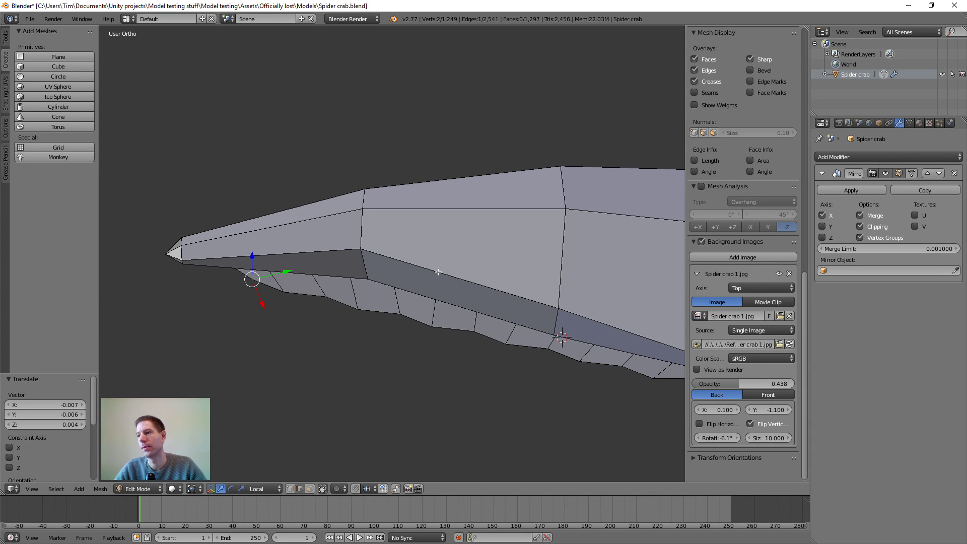
middle_click_drag(283, 293, 272, 263)
key("z")
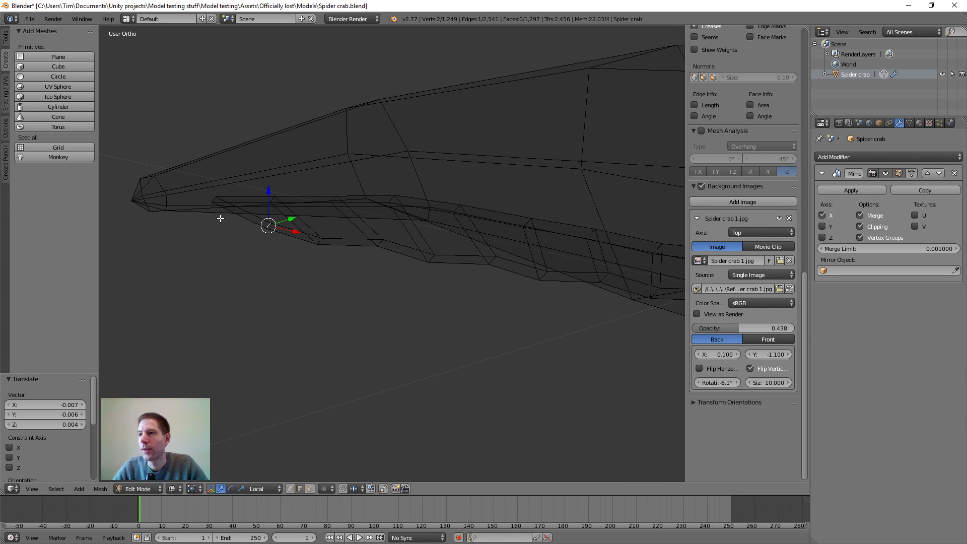
right_click(212, 199)
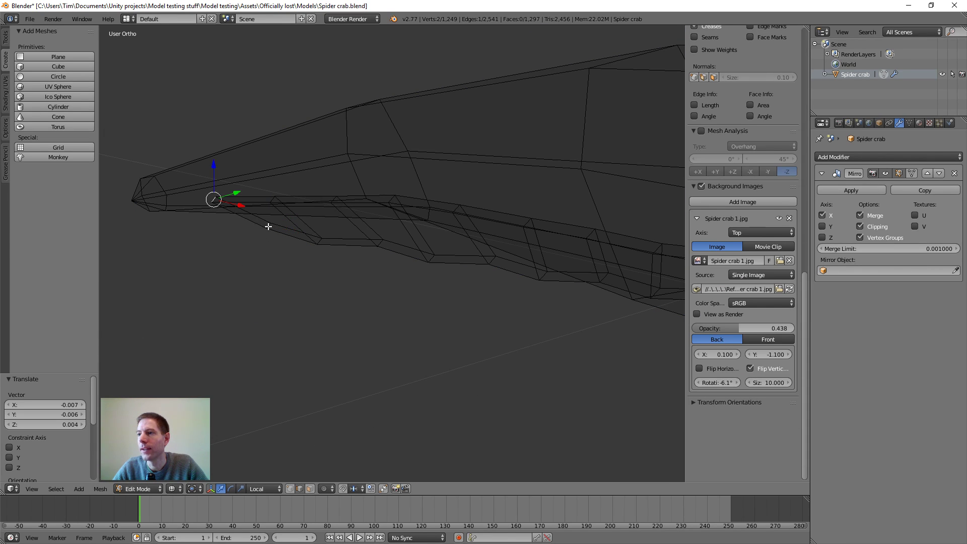
right_click(268, 225, "shift")
middle_click_drag(335, 227, 416, 196)
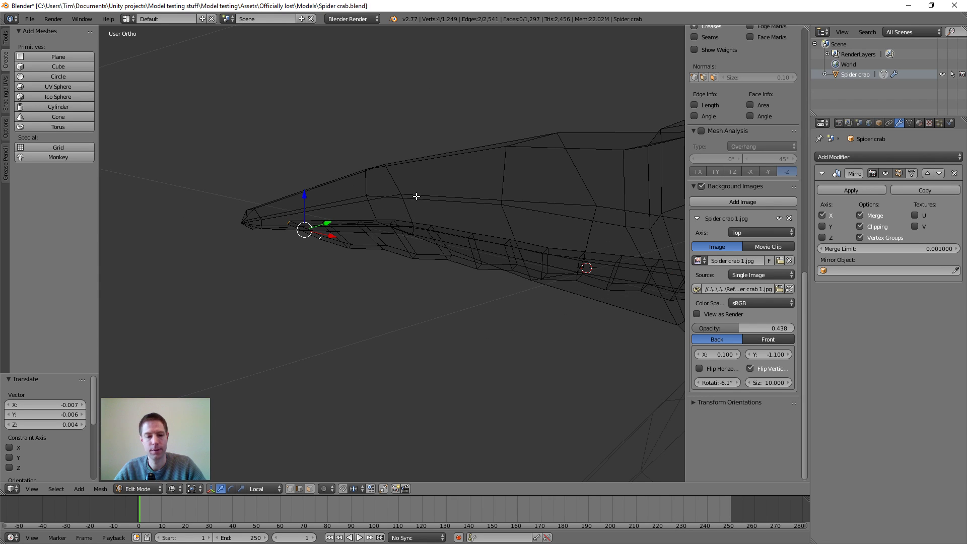
key("z")
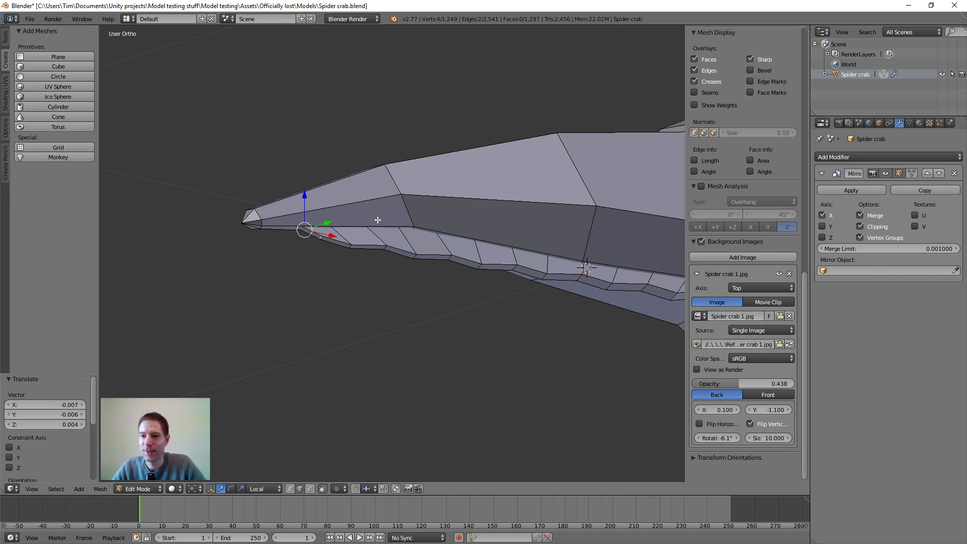
middle_click_drag(378, 221, 377, 266)
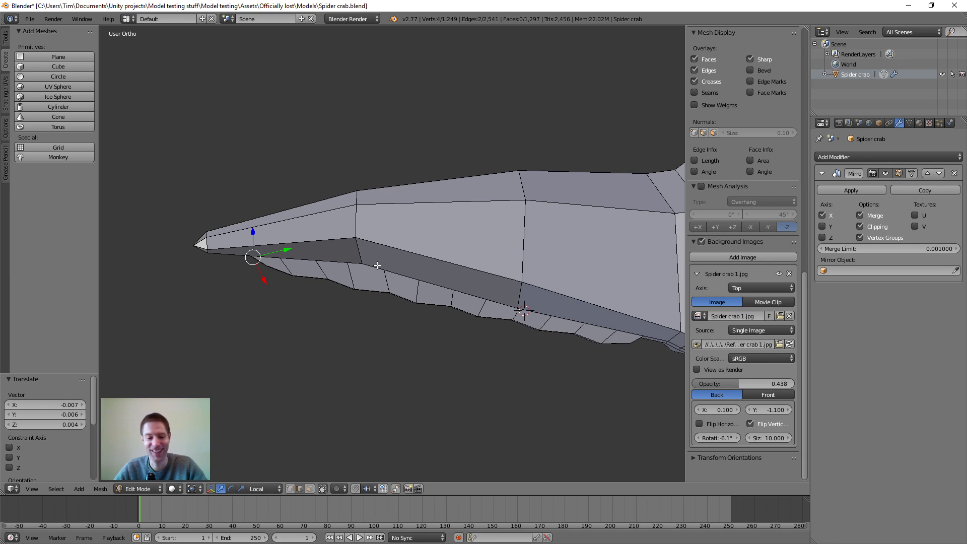
key("g")
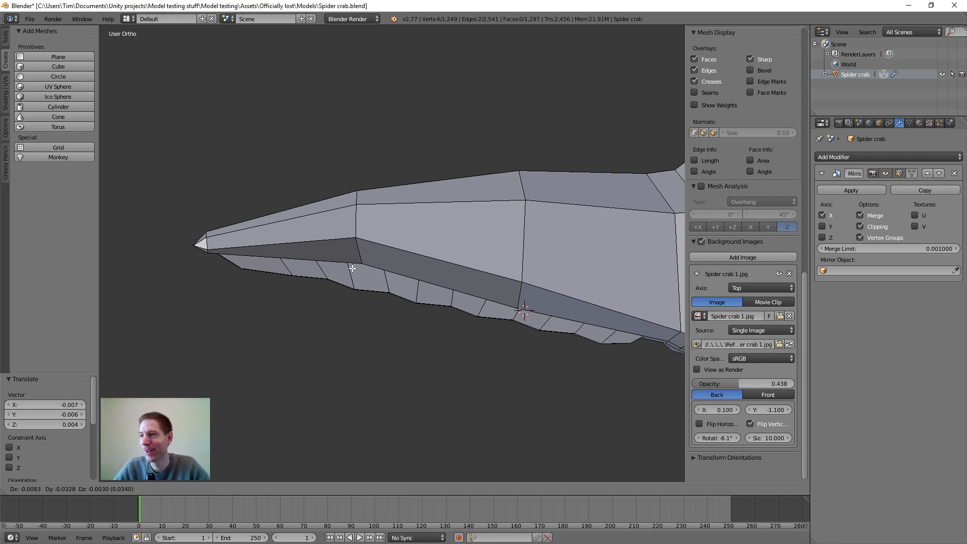
left_click(357, 268)
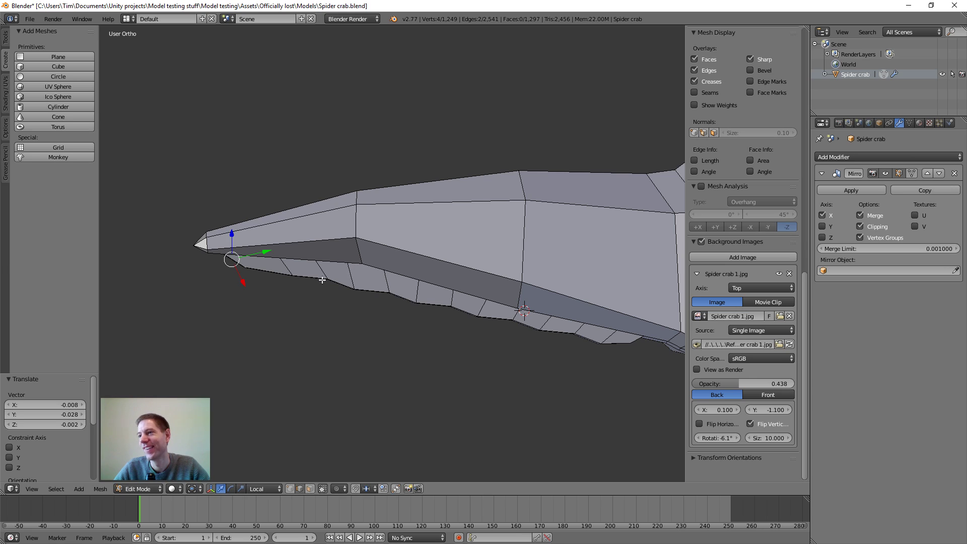
- Nudge the two selected tip-end edges -0.006 X, -0.003 Y and 0.005 Z, closer to the claw's underside
scroll(307, 290, "up", 1)
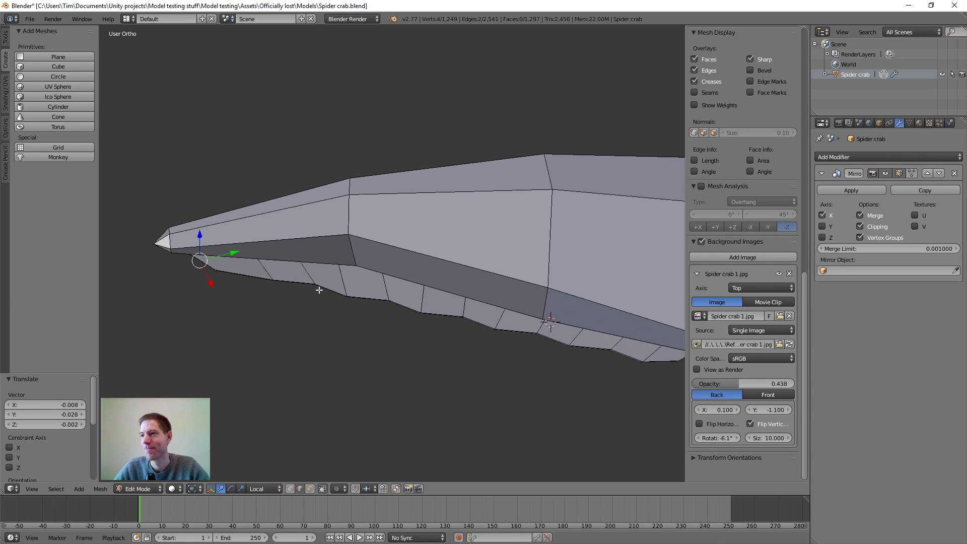
key("g")
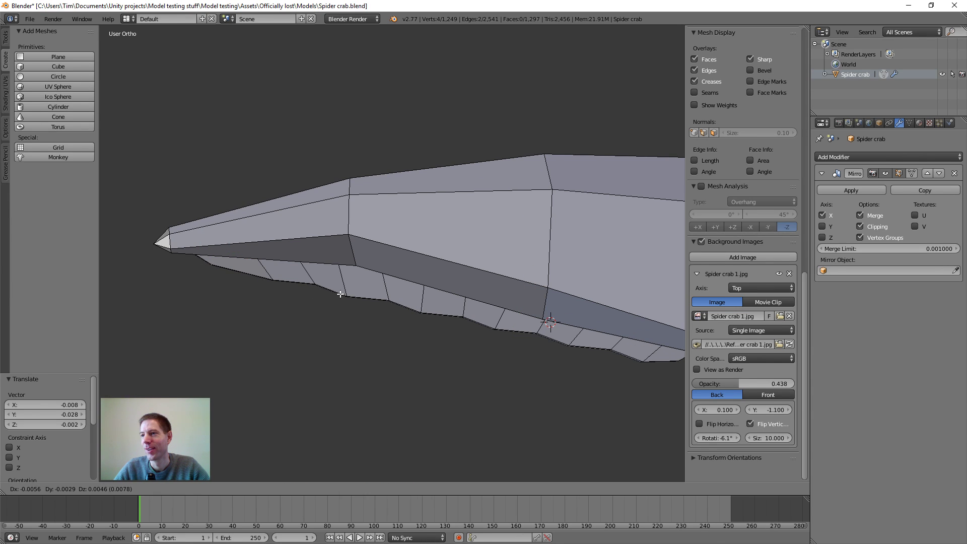
left_click(340, 295)
- Move the second lower cross edge from the ridge's tip end towards the claw's tip, and shift it a further -0.003 X and 0.003 Z
scroll(309, 277, "up", 1)
middle_click_drag(298, 291, 259, 249, "shift")
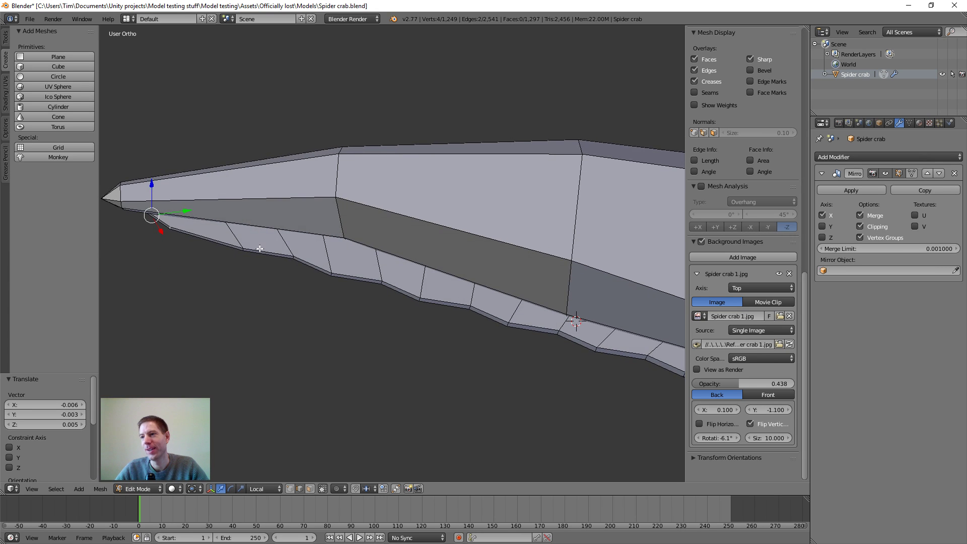
scroll(260, 262, "up", 3)
middle_click_drag(261, 302, 296, 203)
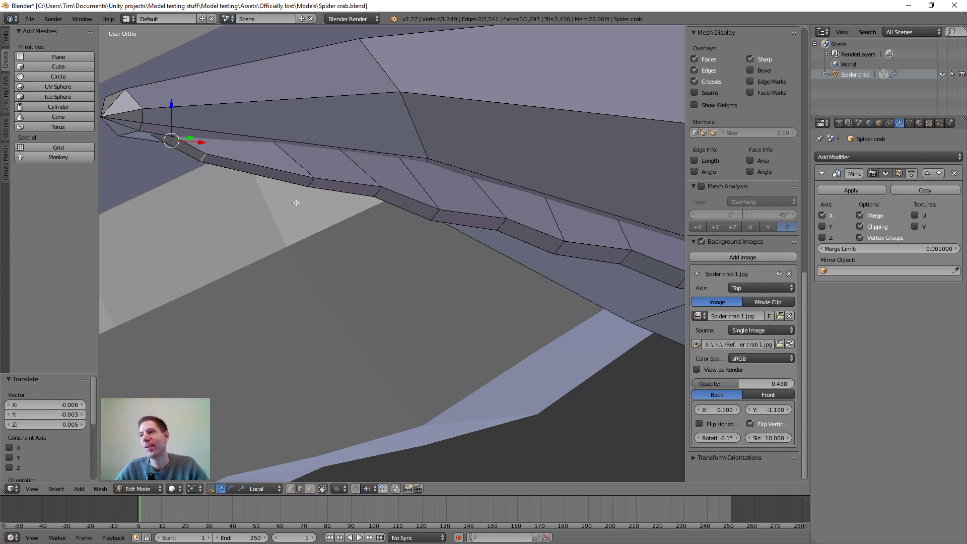
right_click(308, 182)
middle_click_drag(398, 192, 431, 263)
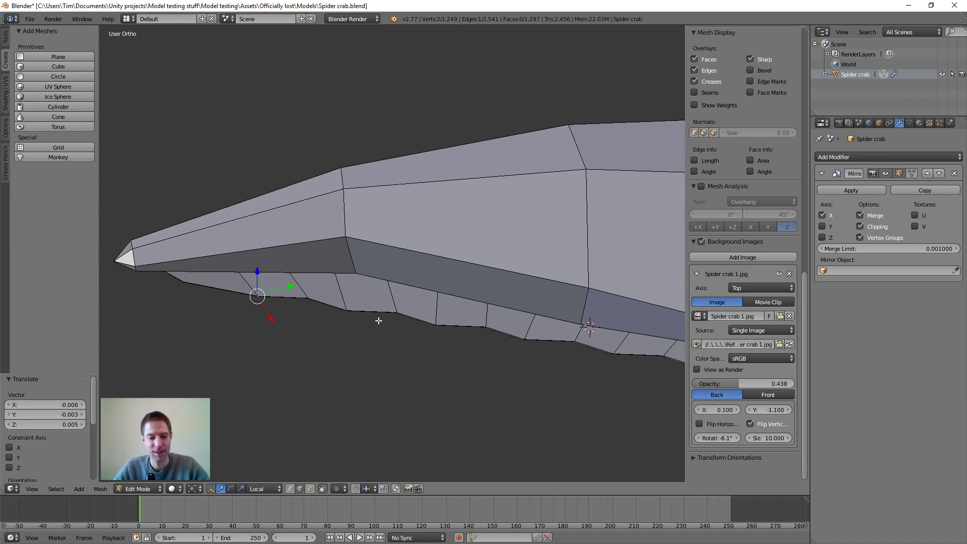
key("g")
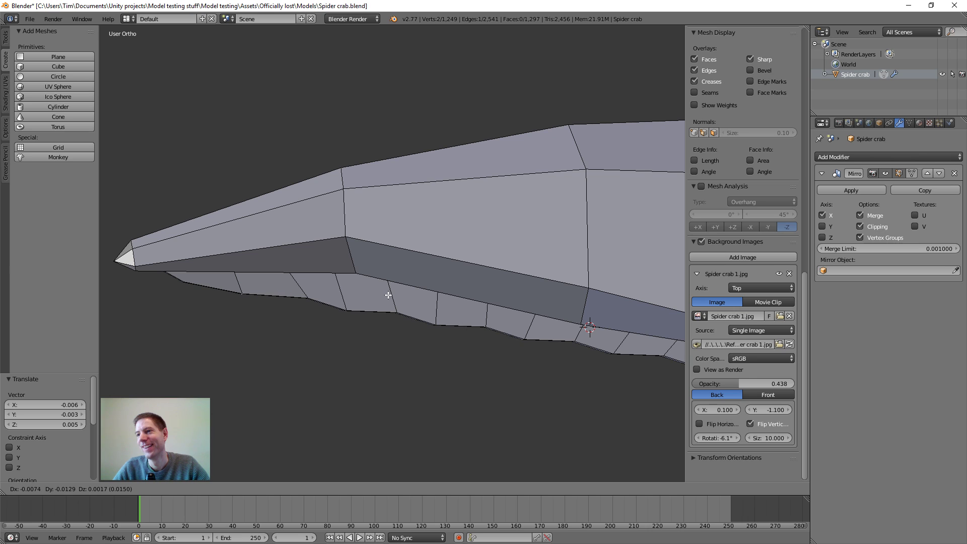
left_click(375, 296)
middle_click_drag(376, 296, 373, 206)
key("g")
left_click(271, 316)
- From below, select the ridge's upper and lower tip-end cross edges and move them 0.005 X, -0.003 Y and 0.005 Z
scroll(495, 227, "down", 2)
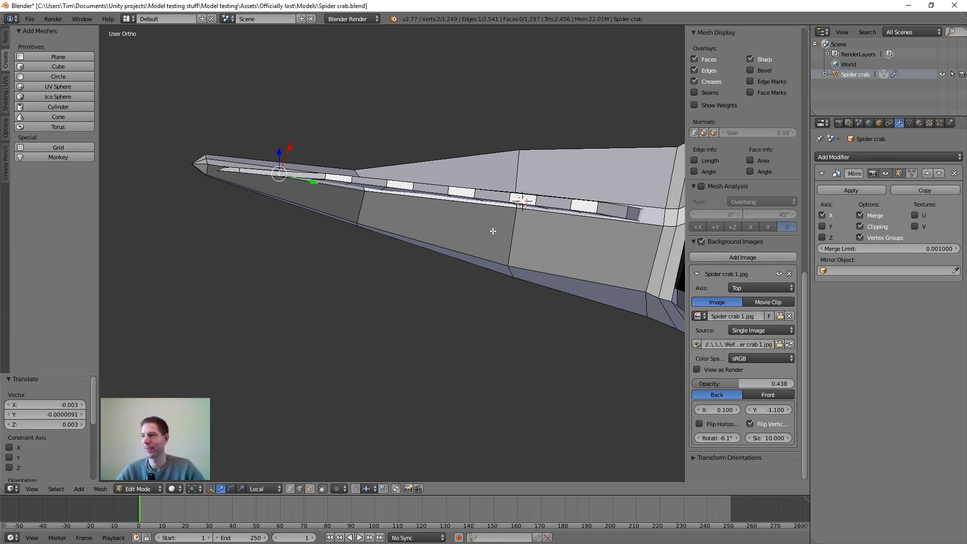
scroll(500, 235, "down", 3)
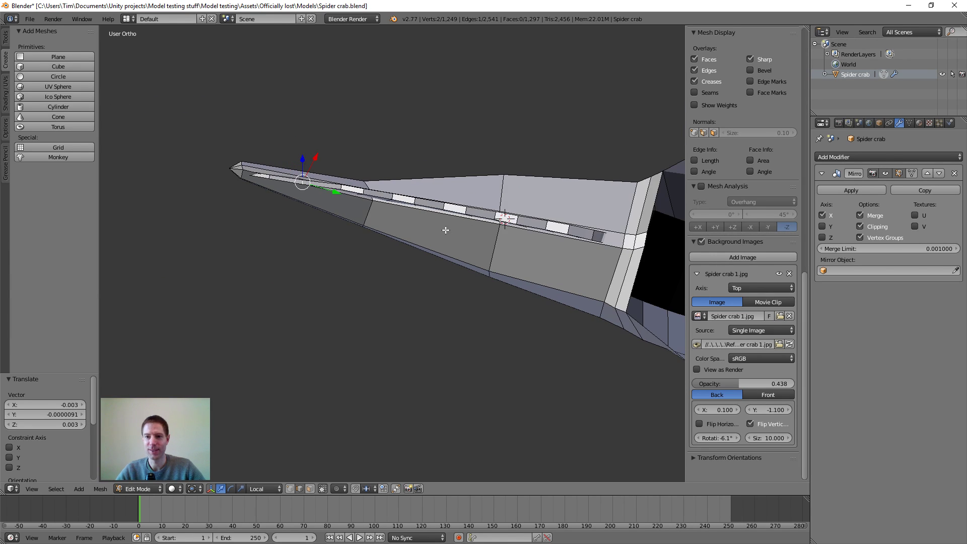
middle_click_drag(461, 242, 540, 287, "shift")
scroll(386, 247, "up", 3)
middle_click_drag(379, 238, 423, 321, "shift")
scroll(424, 321, "up", 4)
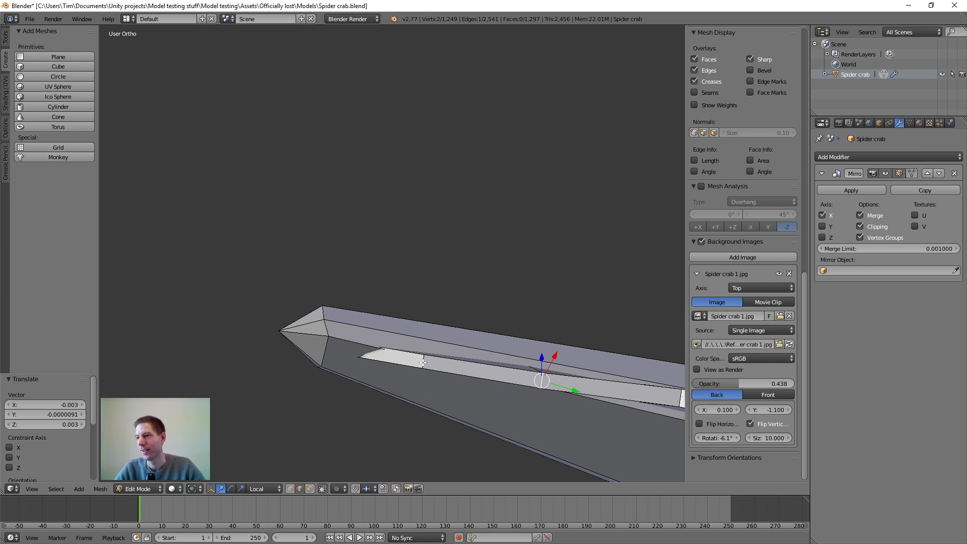
right_click(423, 362)
key("z")
right_click(344, 348, "shift")
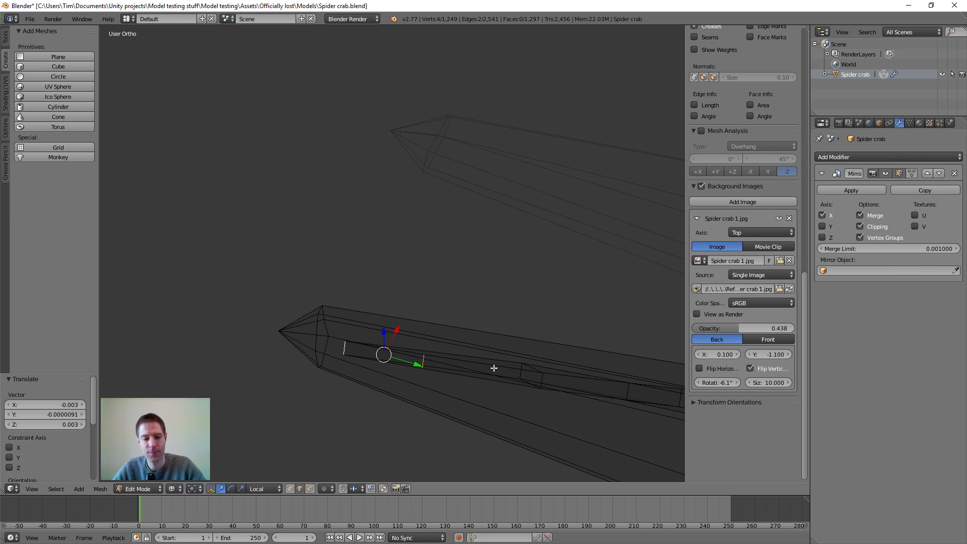
key("z")
key("g")
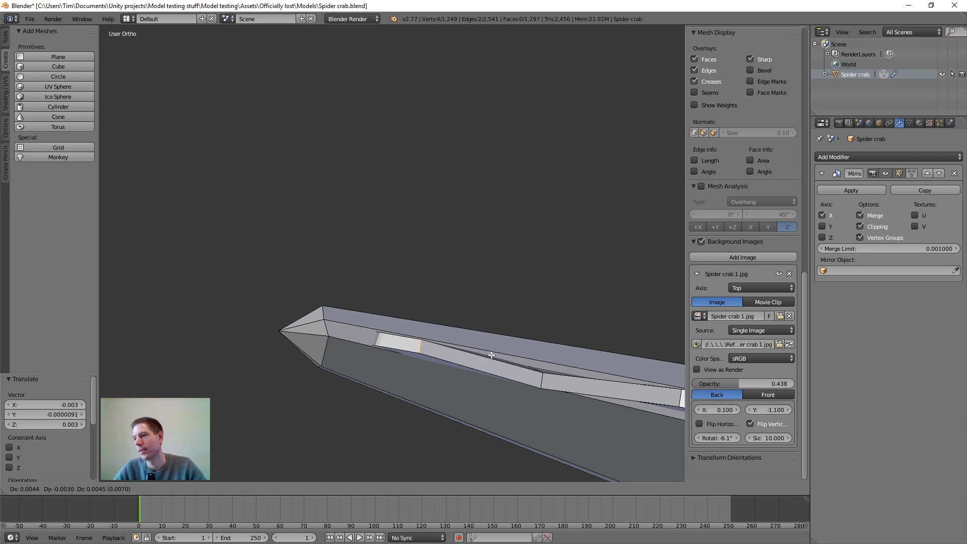
left_click(492, 354)
- Select the second upper cross edge from the ridge's tip end, inside the claw, and move it about 0.002 X and 0.002 Z
middle_click_drag(492, 354, 458, 347)
key("z")
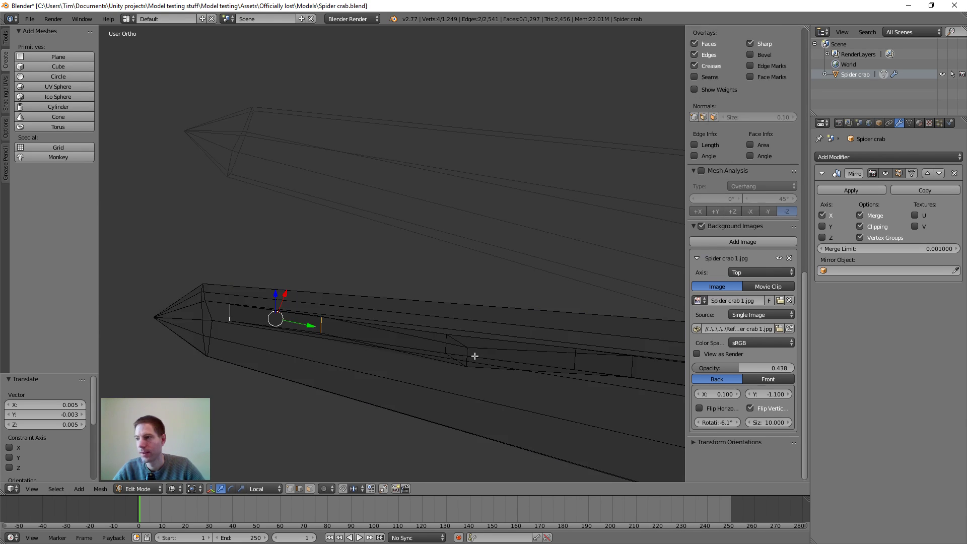
right_click(446, 345)
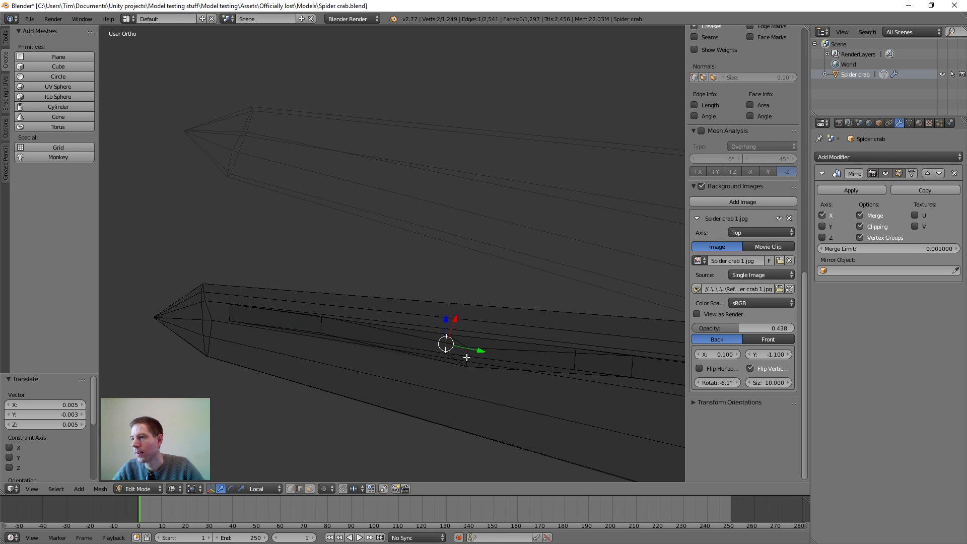
key("g")
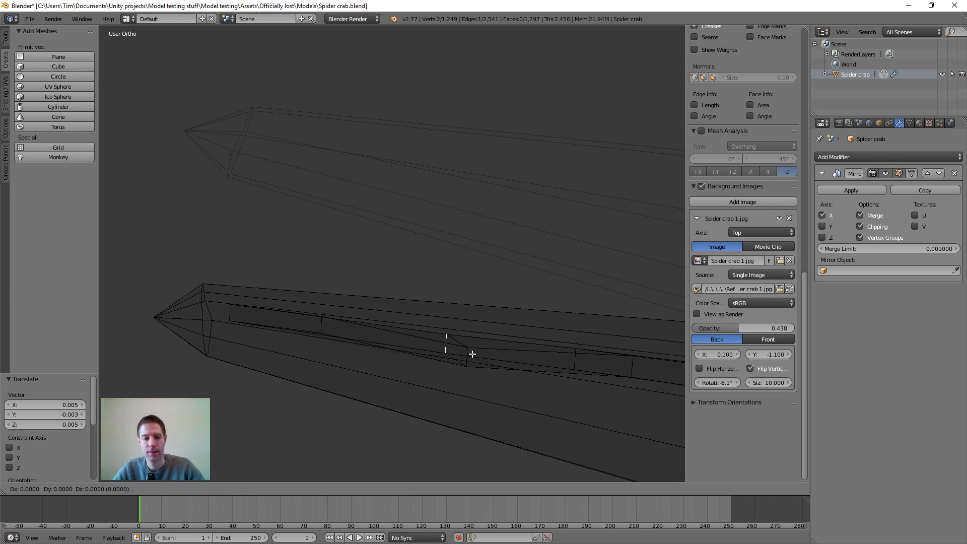
key("Escape")
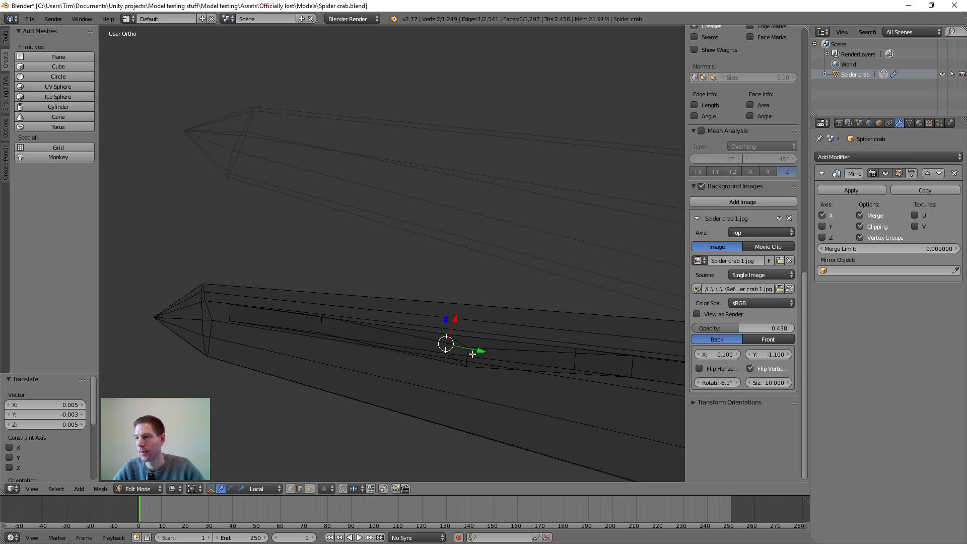
key("z")
key("g")
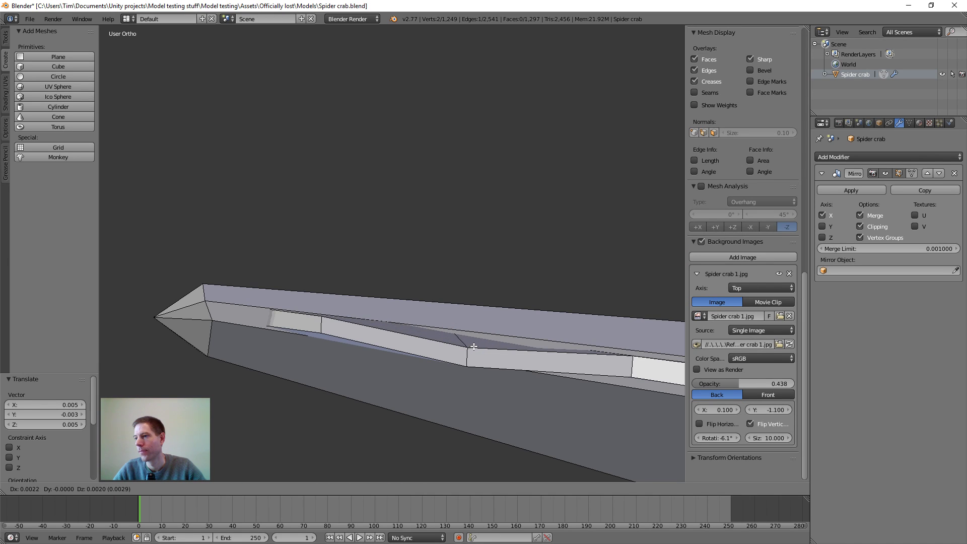
left_click(474, 347)
- Move the selected upper cross edge a further 0.003 X, -0.001 Y and 0.003 Z to line it up with the ridge
mouse_move(497, 379)
middle_mouse_down()
mouse_move(495, 352)
mouse_move(483, 355)
mouse_move(484, 374)
middle_mouse_up()
middle_click_drag(482, 357, 529, 375)
mouse_move(279, 322)
middle_mouse_down()
mouse_move(333, 297)
mouse_move(330, 330)
mouse_move(333, 287)
mouse_move(301, 309)
mouse_move(391, 284)
mouse_move(448, 333)
mouse_move(453, 303)
mouse_move(408, 302)
mouse_move(385, 261)
mouse_move(472, 339)
mouse_move(497, 335)
mouse_move(489, 329)
mouse_move(487, 353)
mouse_move(486, 334)
middle_mouse_up()
key("z")
key("z")
key("g")
left_click(502, 339)
- Check the selected upper edge in wireframe and fine-tune its position by -0.001 X and -0.001 Z in solid display
key("z")
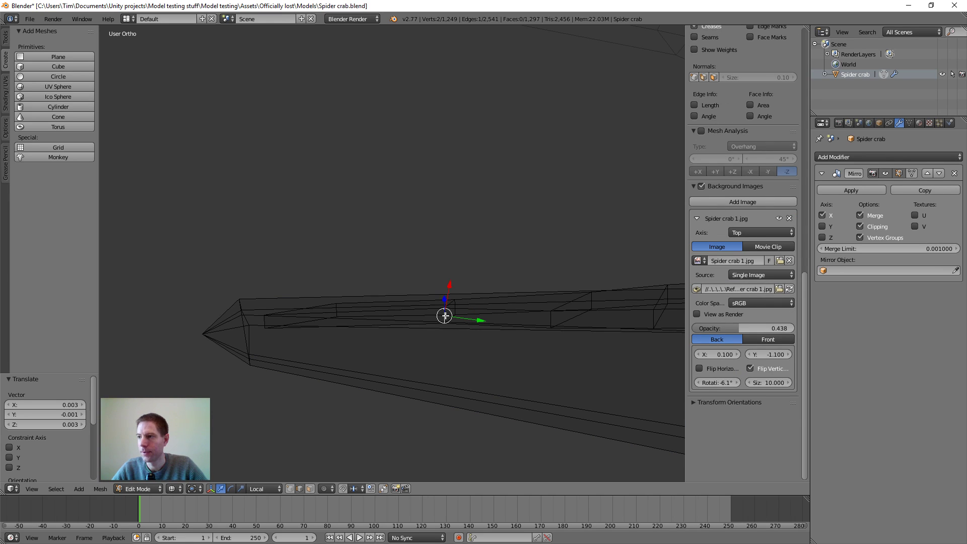
key("z")
middle_click_drag(445, 316, 477, 307)
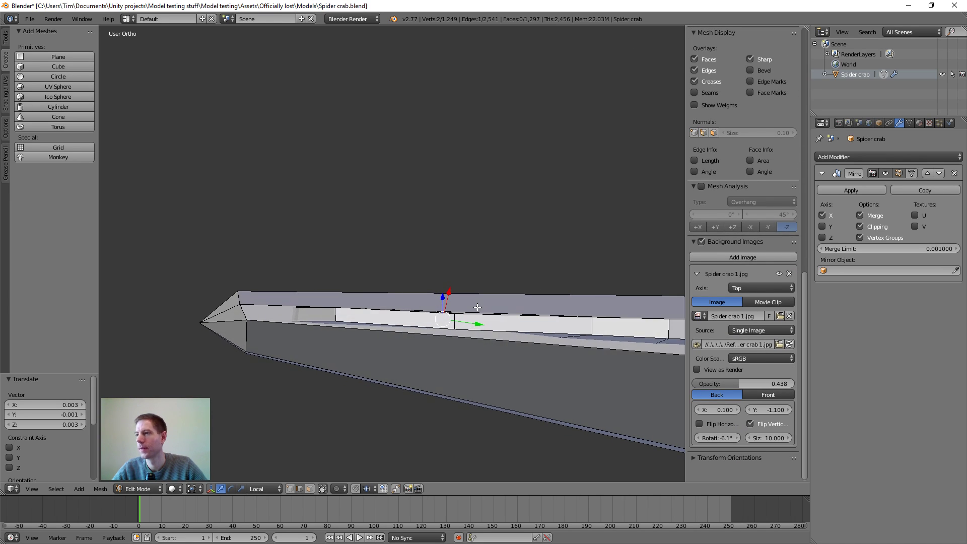
key("g")
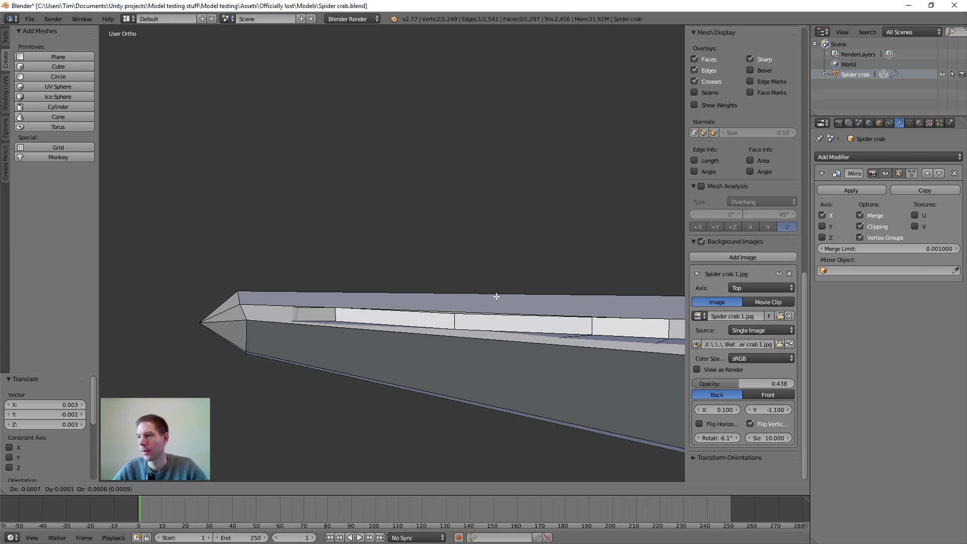
left_click(496, 298)
middle_click_drag(496, 298, 464, 299)
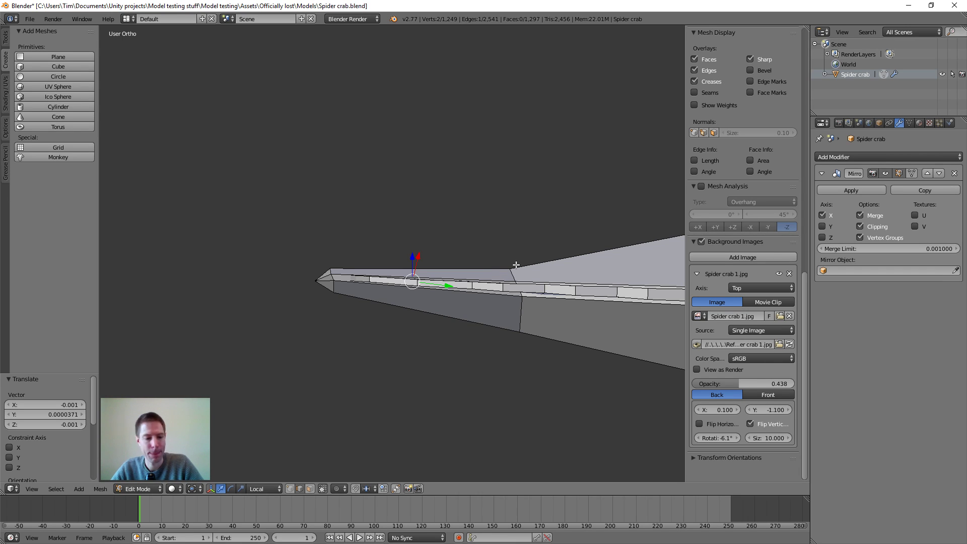
- Select the ridge's third lower cross edge from the tip and move it about -0.012 X, -0.016 Y and 0.009 Z
middle_click_drag(516, 265, 403, 333)
left_click(501, 246)
scroll(438, 313, "up", 3)
right_click(289, 253)
middle_click_drag(480, 333, 667, 305, "shift")
key("g")
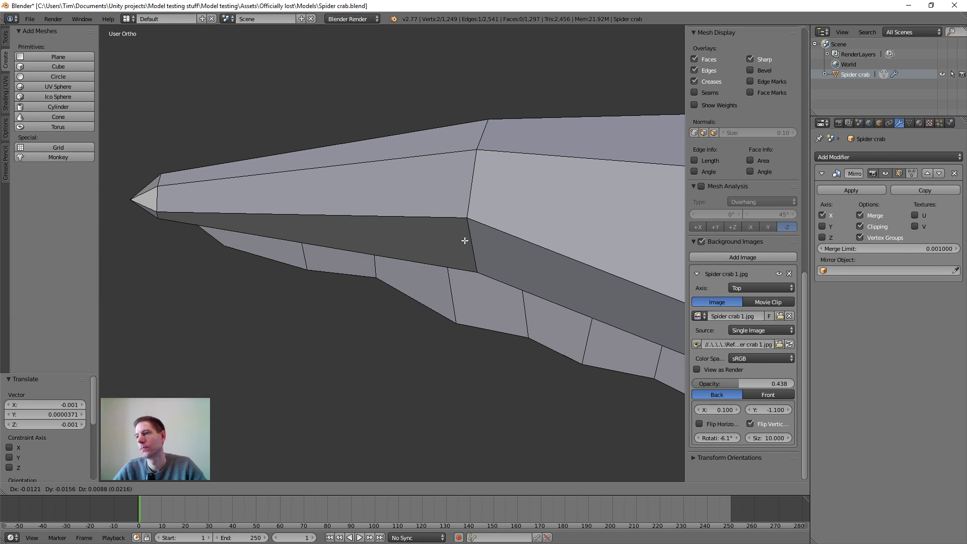
left_click(465, 241)
- Select the ridge's fourth lower cross edge from the tip and move it -0.007 X, -0.008 Y and 0.006 Z
middle_click_drag(566, 313, 546, 278)
right_click(458, 275)
key("g")
left_click(560, 301)
- Select the ridge's fifth lower cross edge from the tip and move it -0.015 X, -0.007 Y and 0.010 Z
right_click(546, 278)
middle_click_drag(544, 228, 555, 301)
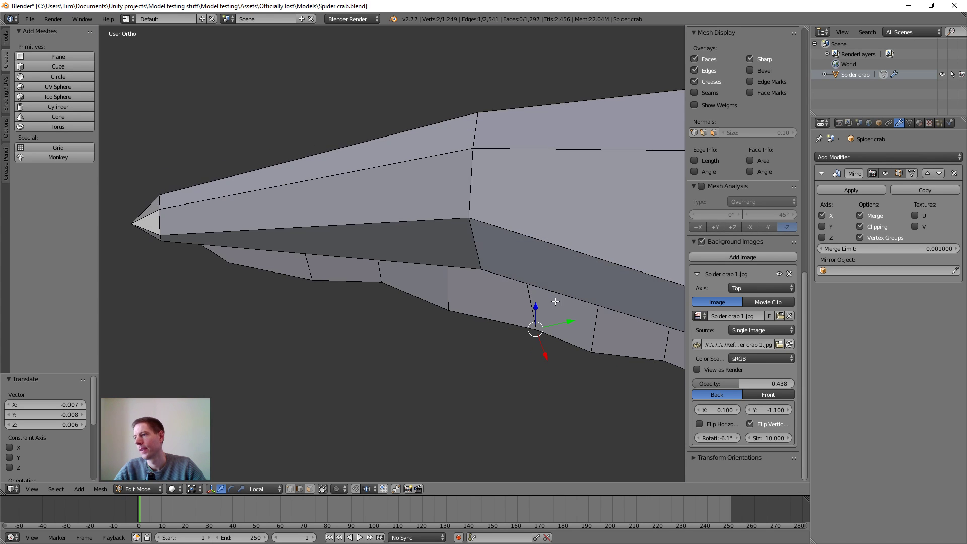
key("g")
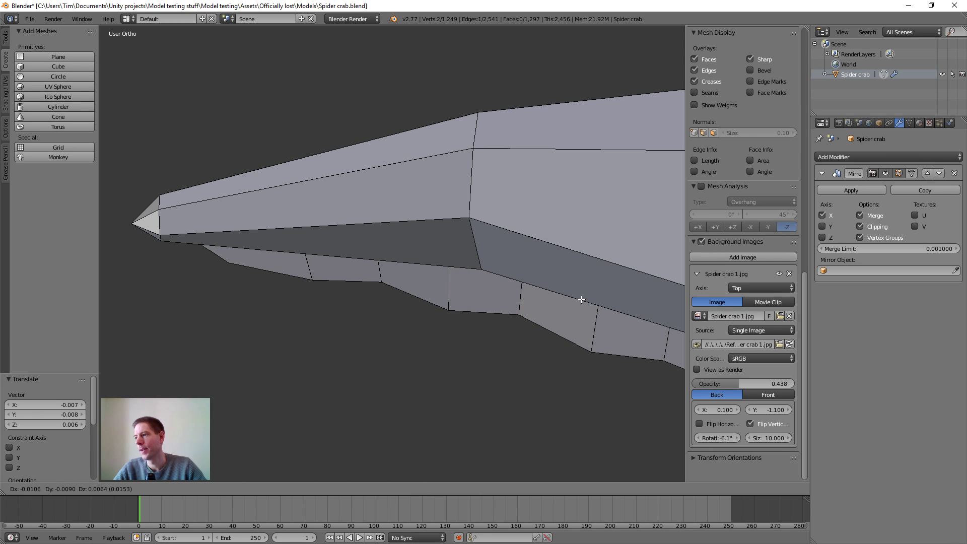
left_click(579, 289)
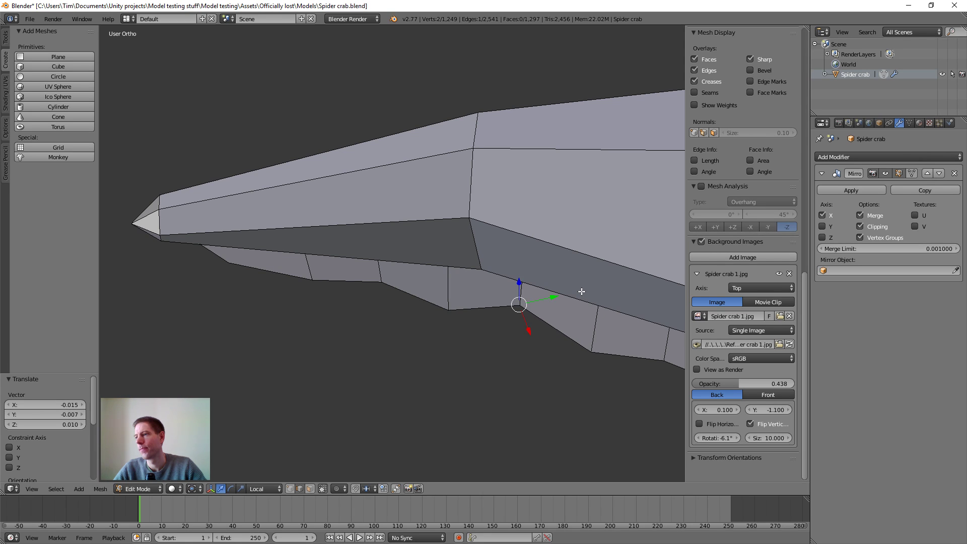
- Raise the selected fifth cross edge in two further moves: -0.006 X, 0.002 Y, 0.007 Z and -0.003 X, 0.001 Y, 0.003 Z
middle_click_drag(579, 289, 384, 242)
middle_click_drag(447, 258, 384, 234)
scroll(424, 253, "up", 2)
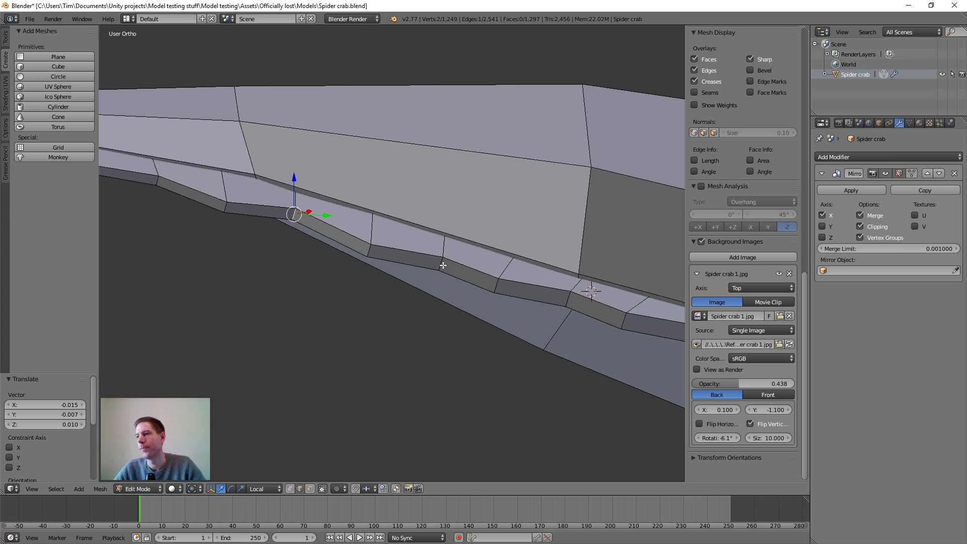
scroll(475, 230, "down", 2)
middle_click_drag(475, 223, 519, 264)
key("g")
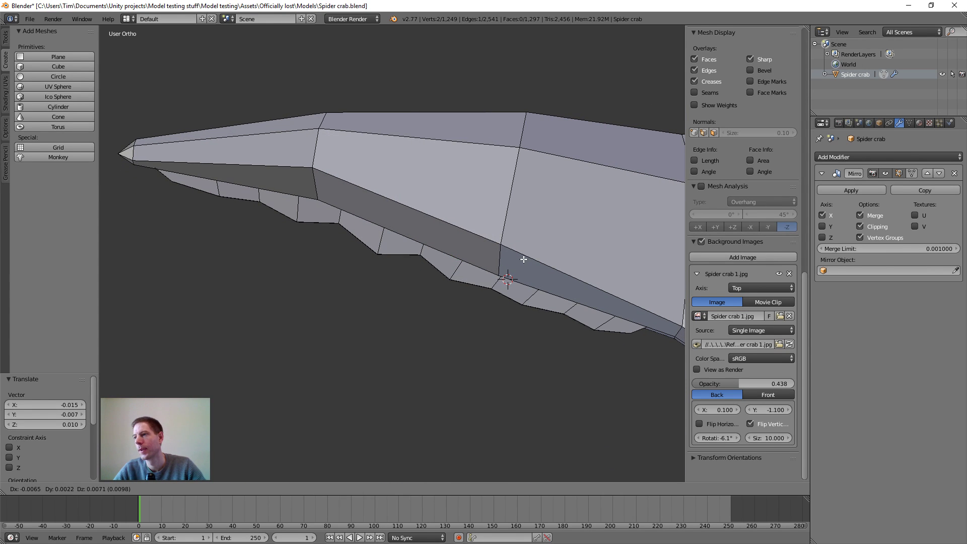
left_click(524, 259)
middle_click_drag(386, 282, 417, 267)
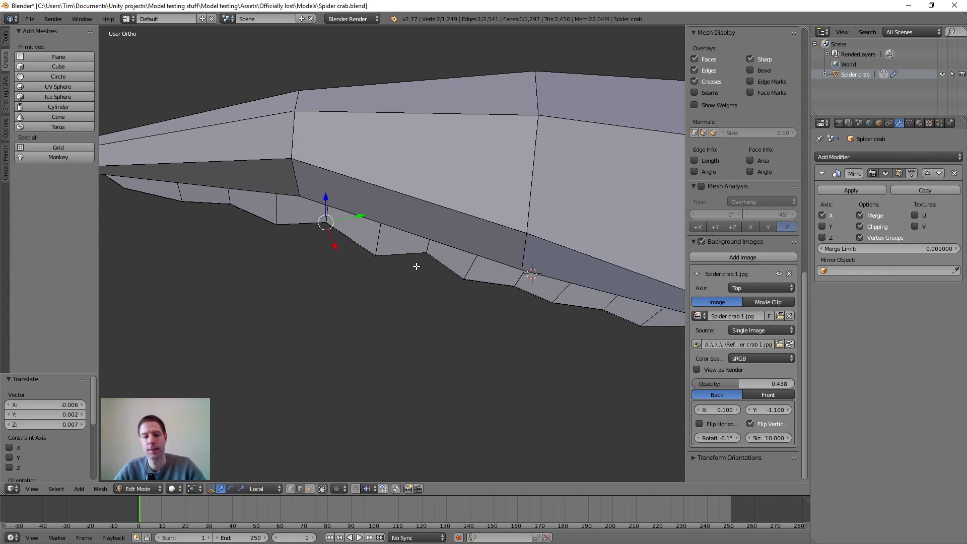
key("g")
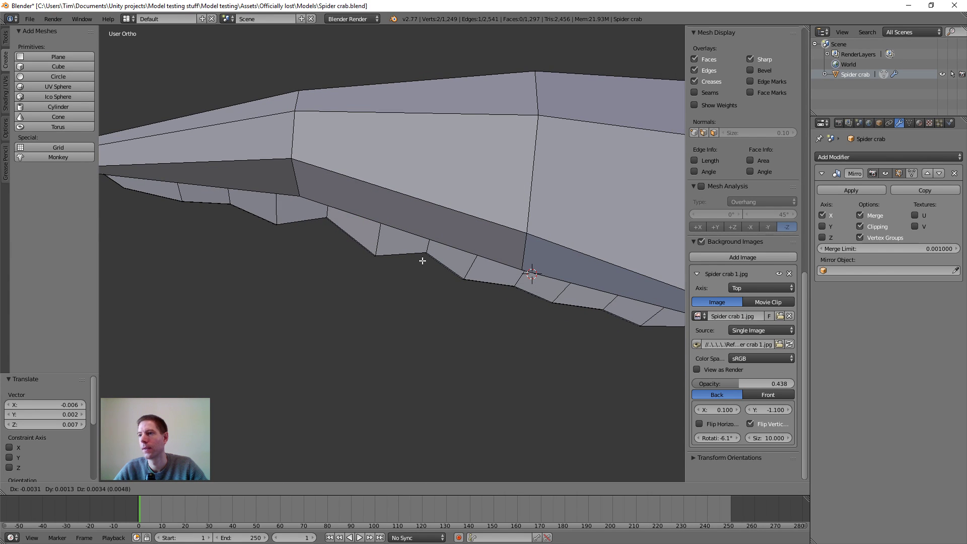
left_click(423, 262)
- Reselect the third lower cross edge from the ridge's tip and fine-tune it by -0.003 X, -0.0008 Y and 0.003 Z
middle_click_drag(313, 255, 276, 193)
right_click(241, 216)
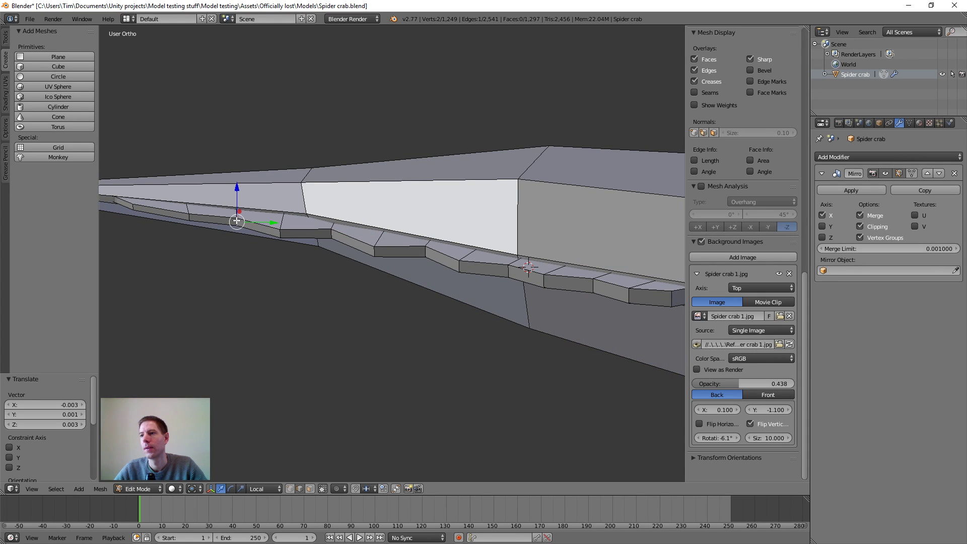
middle_click_drag(321, 225, 420, 239)
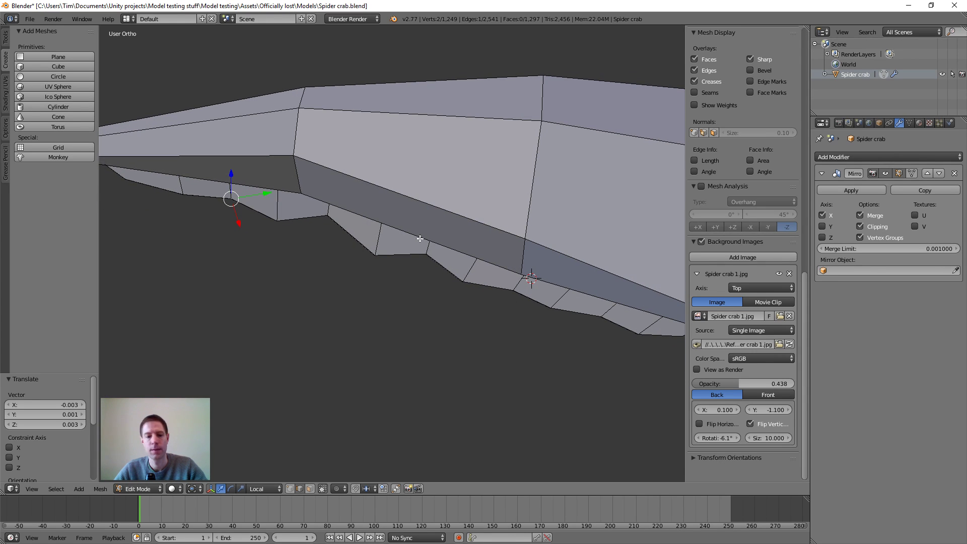
key("g")
left_click(423, 244)
- Move the ridge's lower cross edge beside the 3D cursor by -0.004 X, 0.008 Y and 0.005 Z to sharpen that notch
middle_click_drag(477, 260, 448, 273)
scroll(532, 267, "up", 3)
key("g")
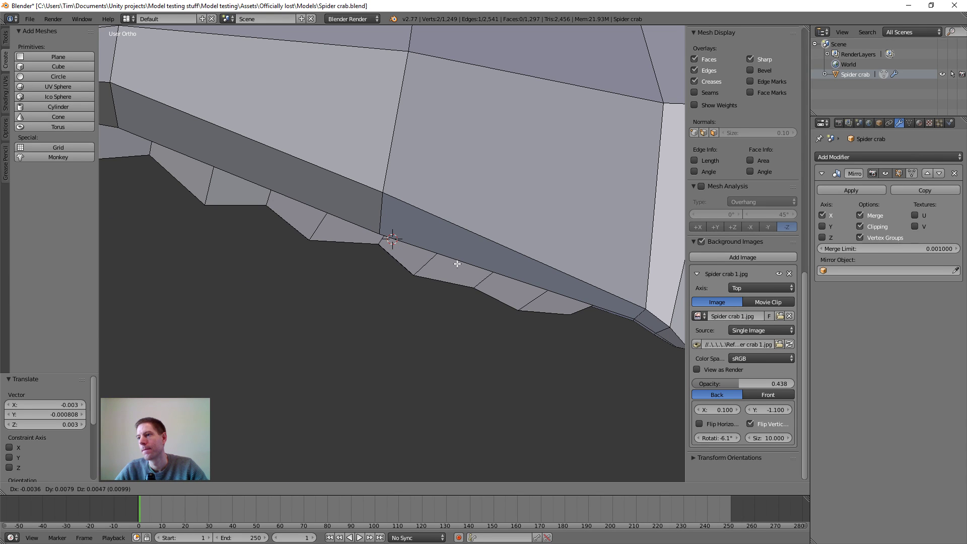
left_click(457, 264)
- Move the first lower cross edge on the hinge side of the 3D cursor 0.004 X, 0.007 Y and -0.003 Z
middle_click_drag(456, 278, 502, 261)
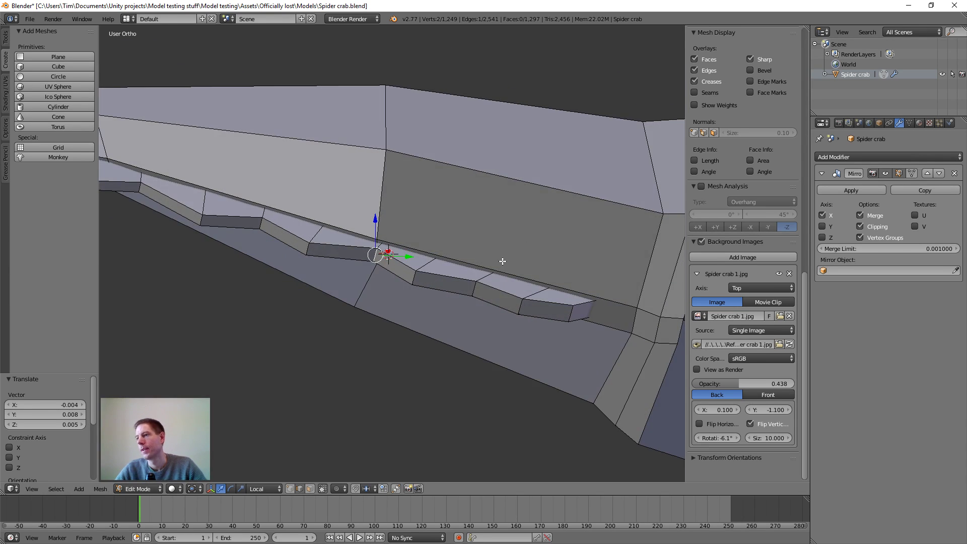
middle_click_drag(414, 277, 428, 291)
key("g")
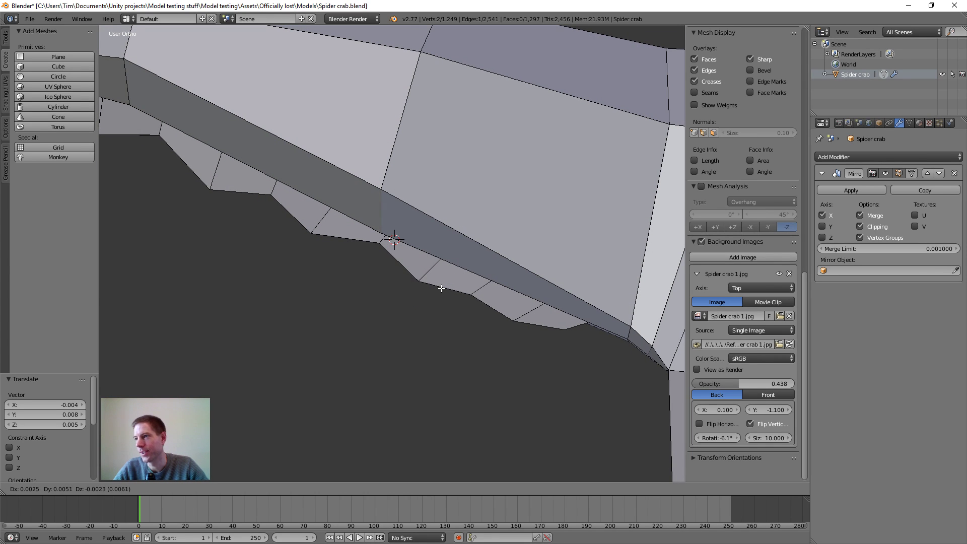
left_click(445, 290)
- Move the second lower cross edge on the hinge side of the 3D cursor -0.003 X, 0.007 Y and 0.003 Z
middle_click_drag(445, 290, 540, 259)
middle_click_drag(478, 288, 486, 305)
key("g")
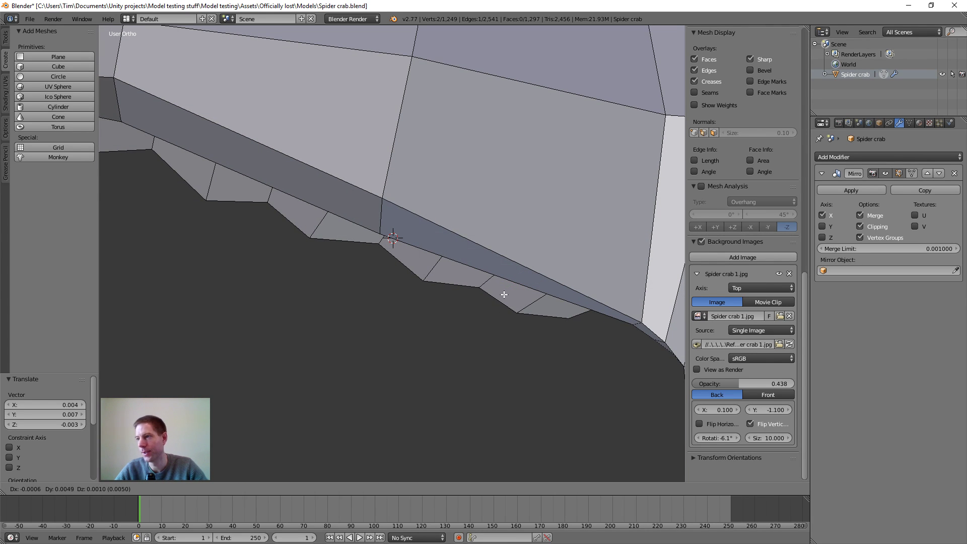
left_click(509, 291)
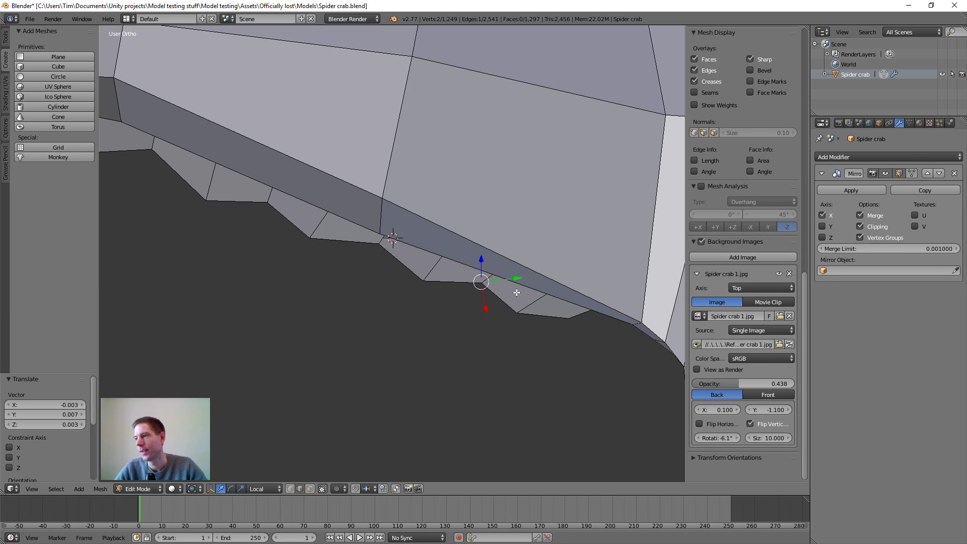
- Select the ridge's hinge-end cross edge in wireframe and move it 0.008 X, 0.025 Y and -0.006 Z in solid display
mouse_move(517, 293)
middle_mouse_down()
mouse_move(584, 280)
mouse_move(614, 303)
mouse_move(660, 298)
mouse_move(594, 278)
mouse_move(492, 282)
mouse_move(506, 293)
mouse_move(496, 241)
middle_mouse_up()
key("z")
right_click(537, 297)
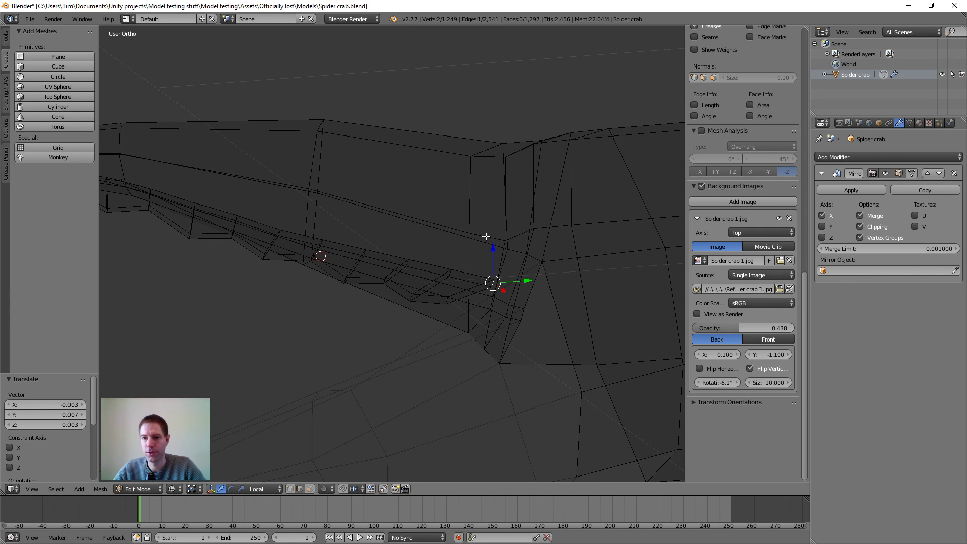
key("z")
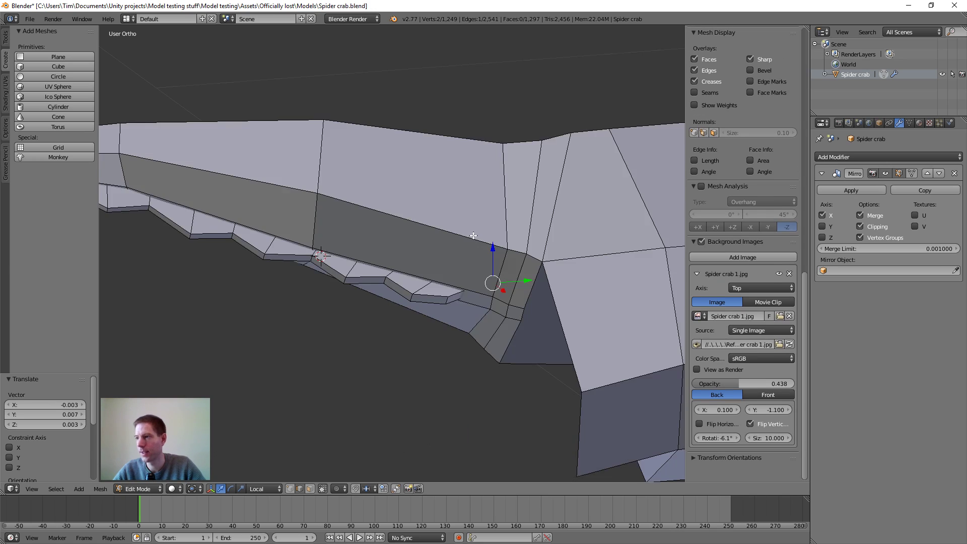
mouse_move(475, 236)
middle_mouse_down()
mouse_move(446, 215)
mouse_move(436, 246)
middle_mouse_up()
scroll(435, 246, "up", 4)
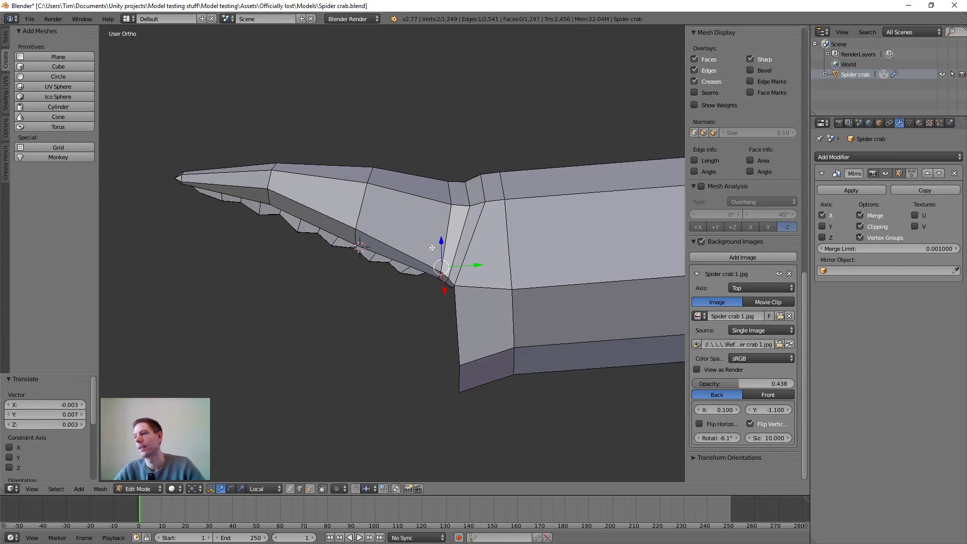
key("g")
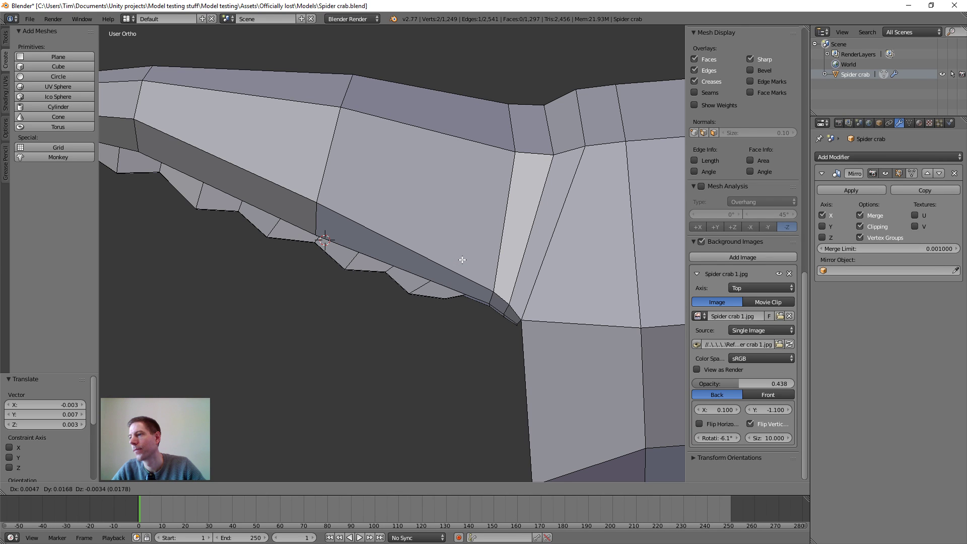
left_click(470, 263)
- Select the point edge of the tooth nearest the hinge and move it 0.003 X, 0.008 Y and -0.002 Z
middle_click_drag(470, 263, 461, 271)
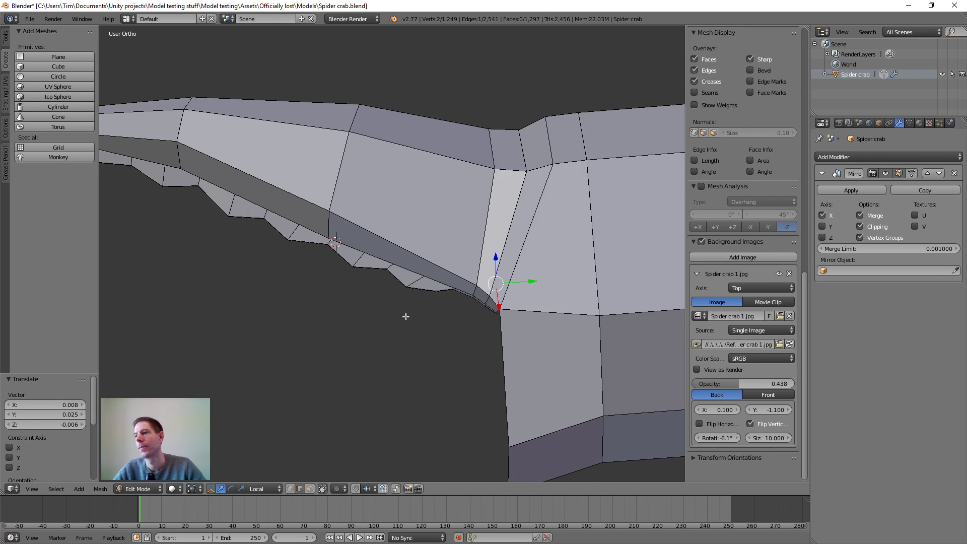
scroll(406, 317, "up", 4)
middle_click_drag(479, 313, 467, 278)
right_click(426, 328)
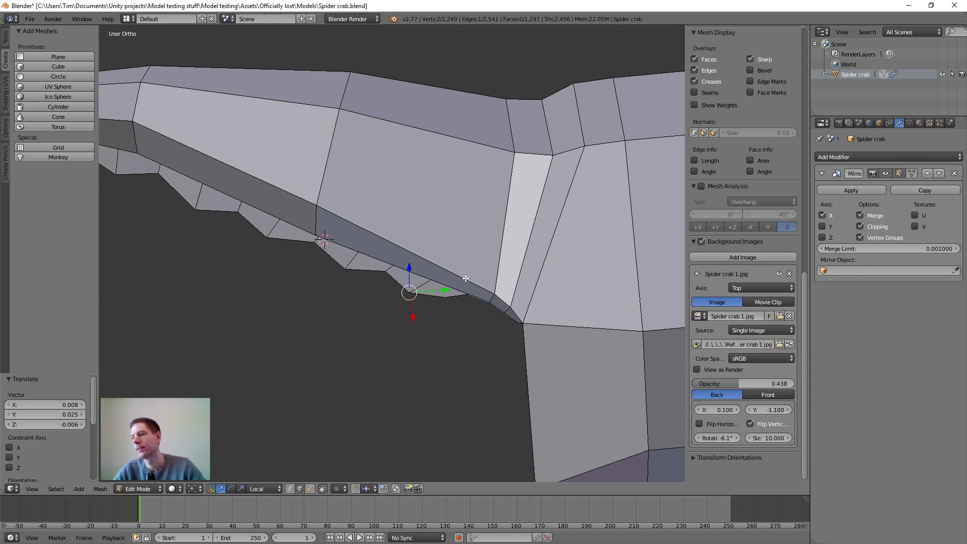
key("g")
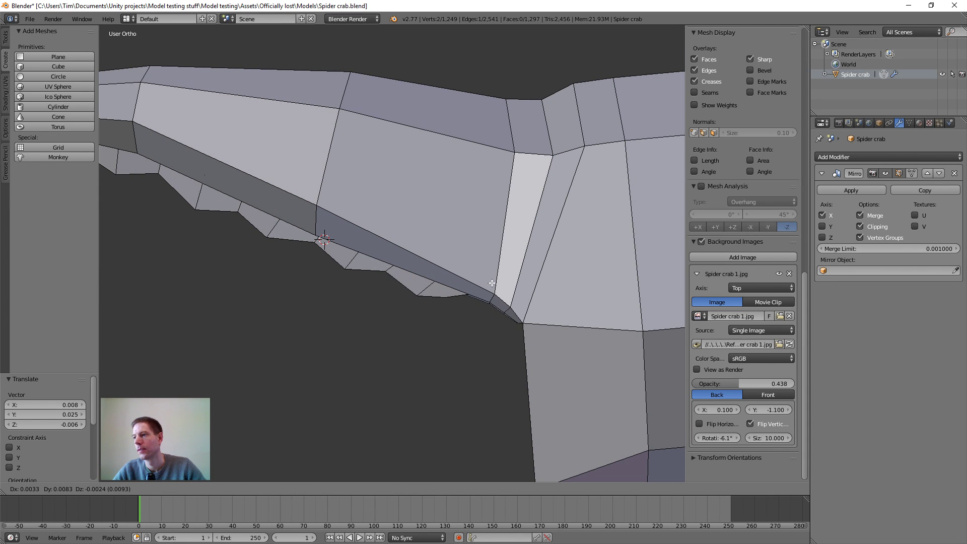
left_click(492, 284)
- Move the last visible lower cross edge before the hinge 0.004 X, 0.010 Y and -0.002 Z
middle_click_drag(492, 319, 508, 308)
key("g")
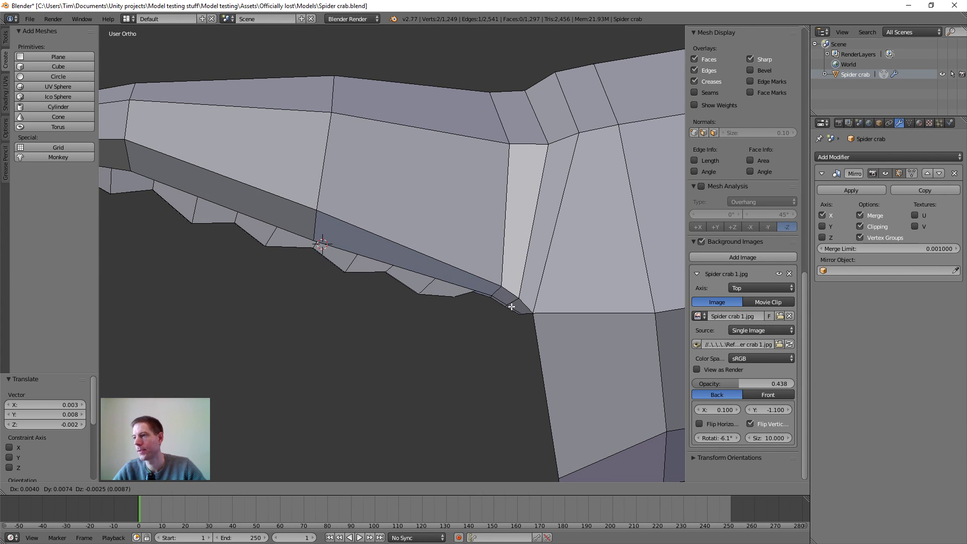
left_click(514, 306)
- Examine the toothed ridge and its hinge end from the side, front and below
scroll(484, 296, "down", 5)
scroll(364, 326, "up", 1)
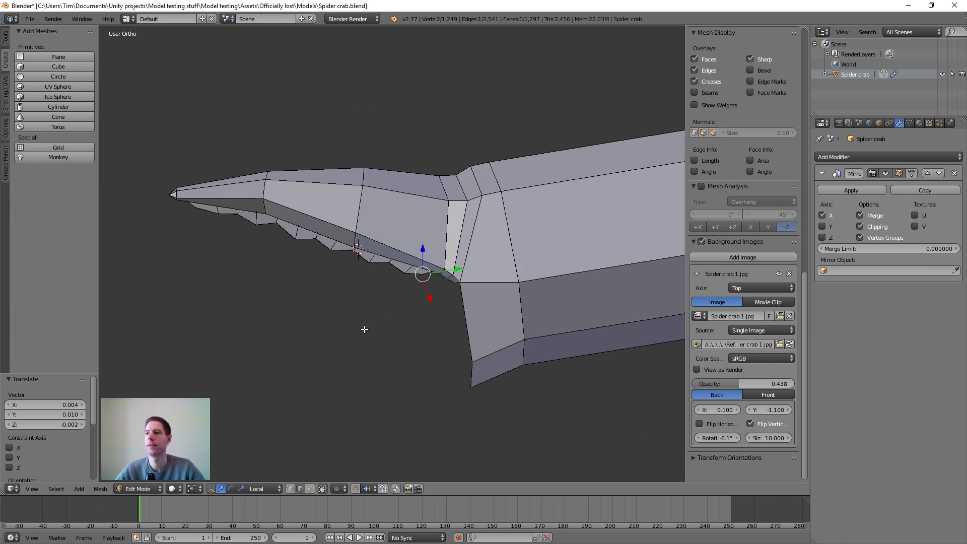
scroll(371, 331, "down", 4)
middle_click_drag(391, 352, 412, 285)
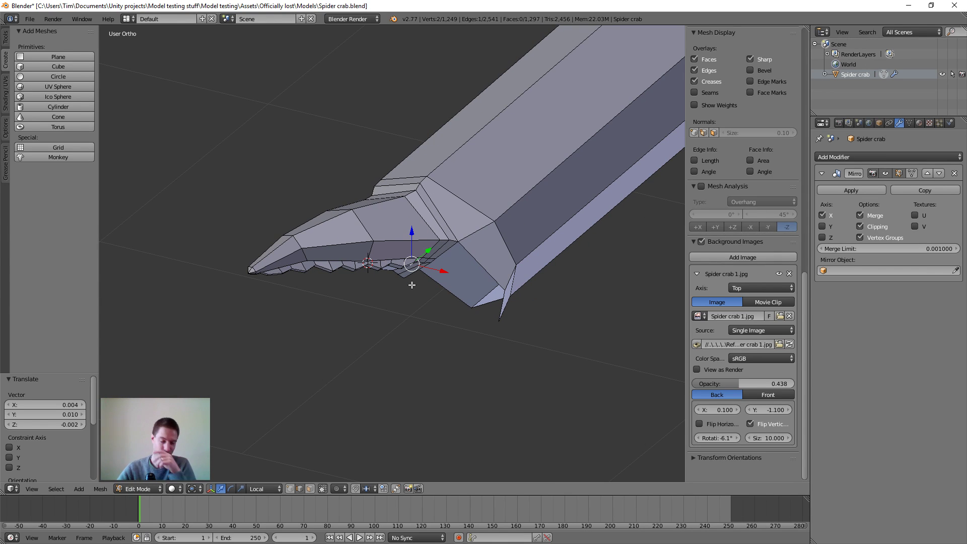
scroll(412, 279, "up", 2)
scroll(363, 310, "up", 3)
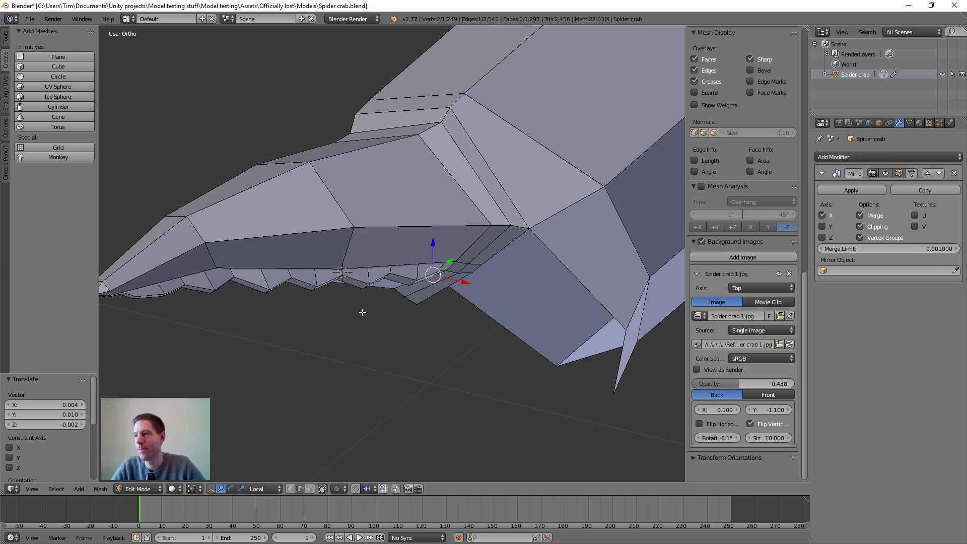
middle_click_drag(386, 271, 402, 298)
scroll(394, 271, "up", 2)
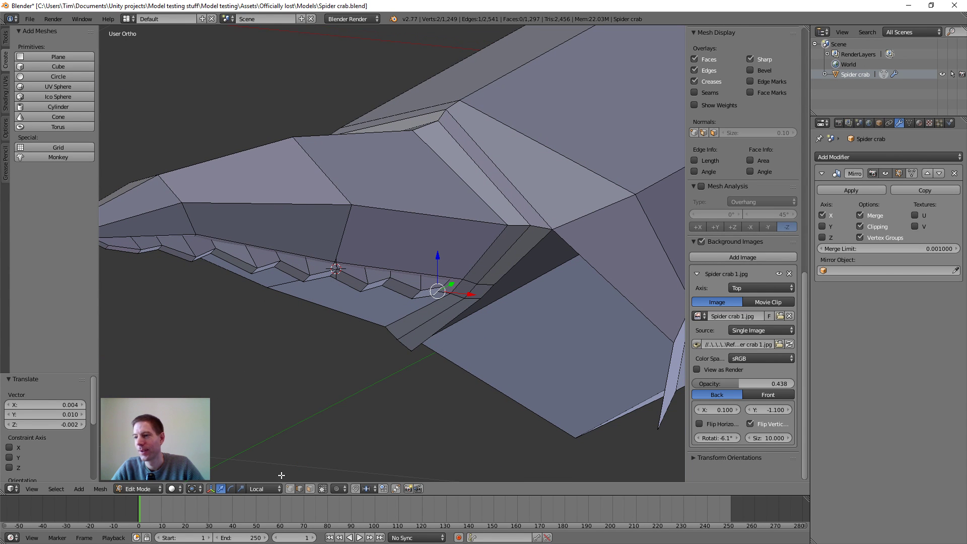
- In vertex selection mode, select both vertices of the point edge on the tooth nearest the hinge
key("ctrl+z")
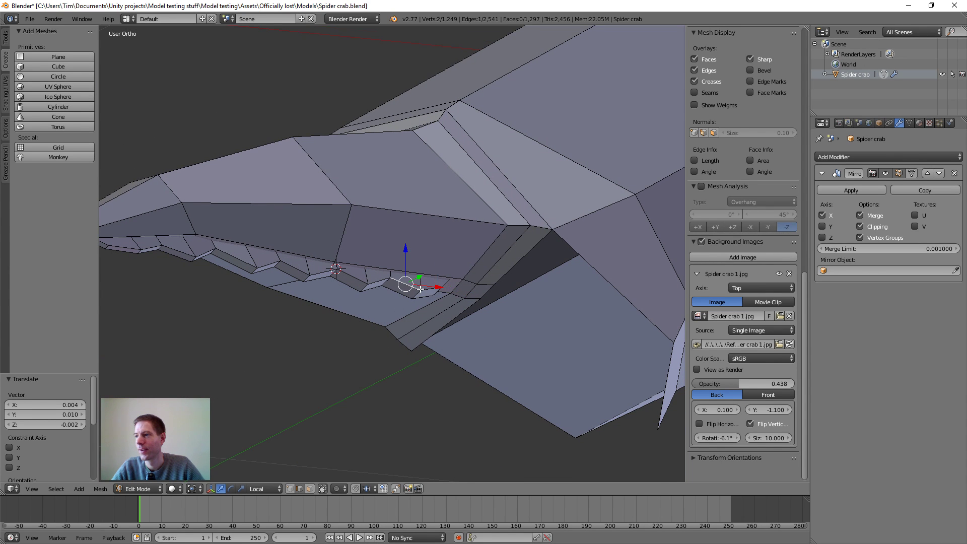
scroll(398, 353, "up", 2)
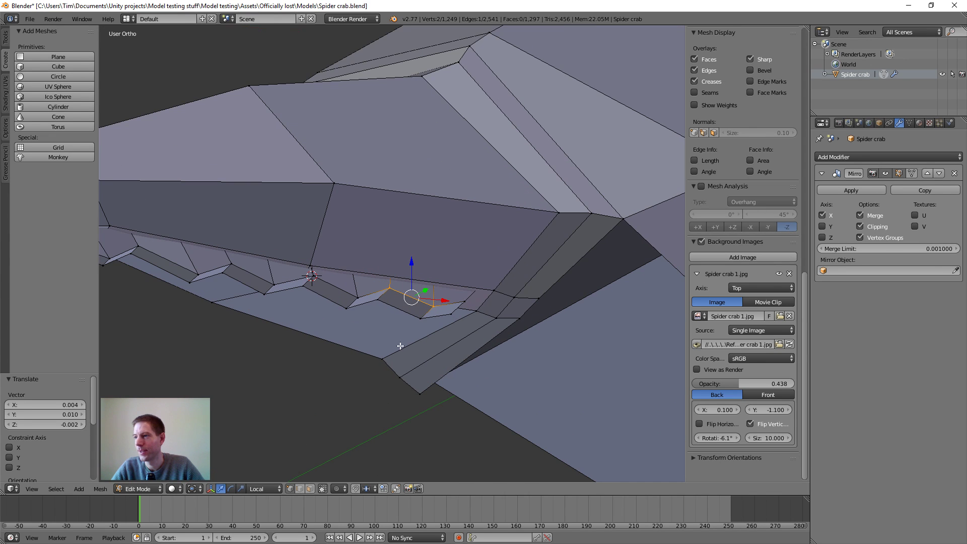
right_click(431, 307)
middle_click_drag(431, 308, 449, 333)
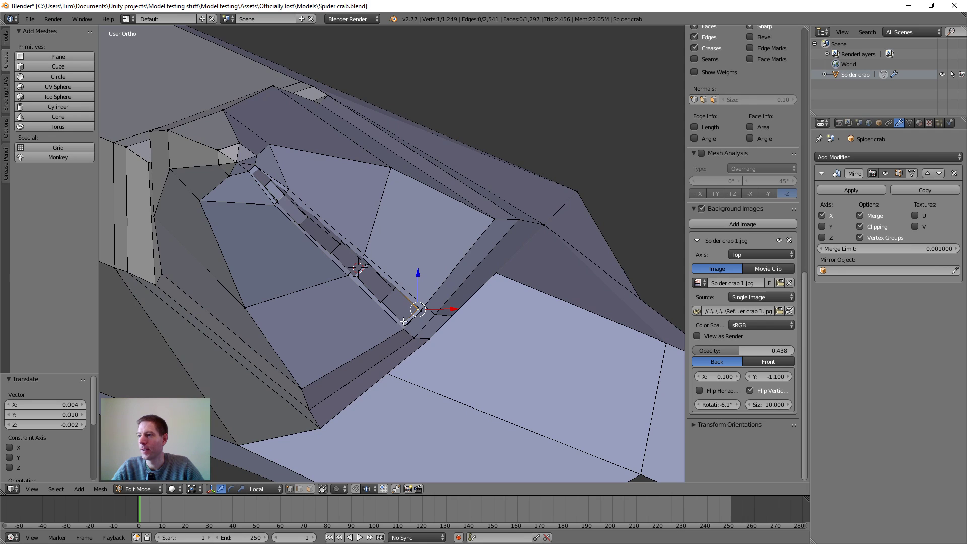
right_click(404, 321, "shift")
- Set the pivot point to the 3D cursor and inspect the selected tooth edge from below
scroll(447, 311, "down", 3)
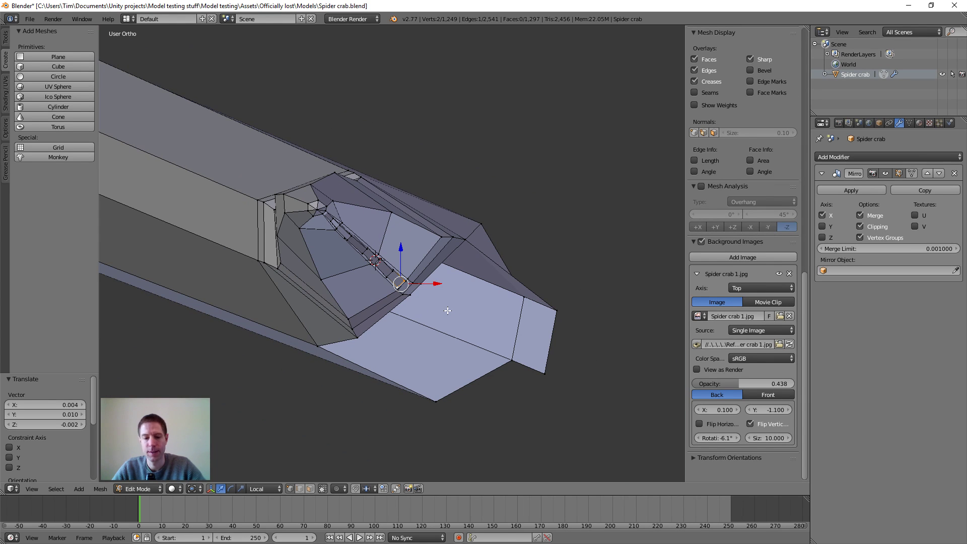
key("period")
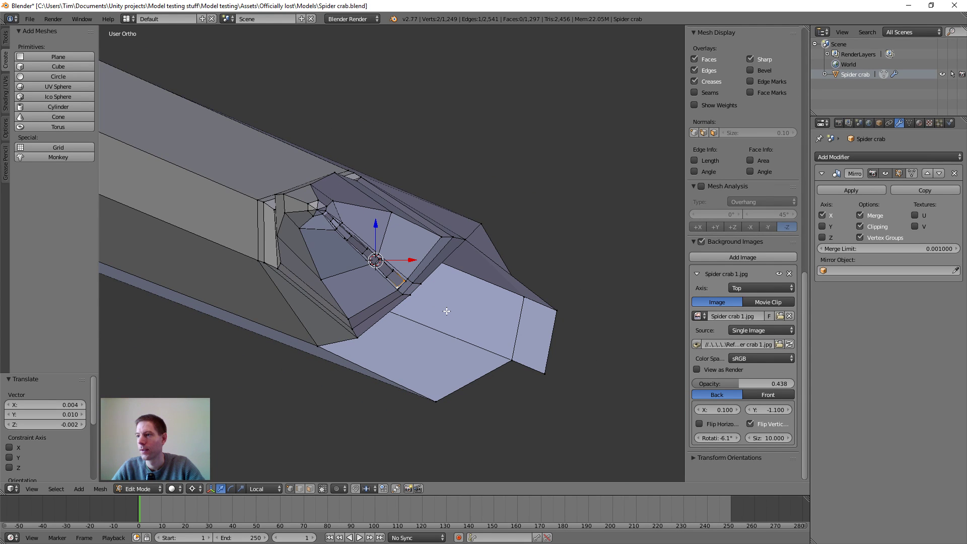
scroll(447, 311, "up", 4)
middle_click_drag(447, 311, 386, 317)
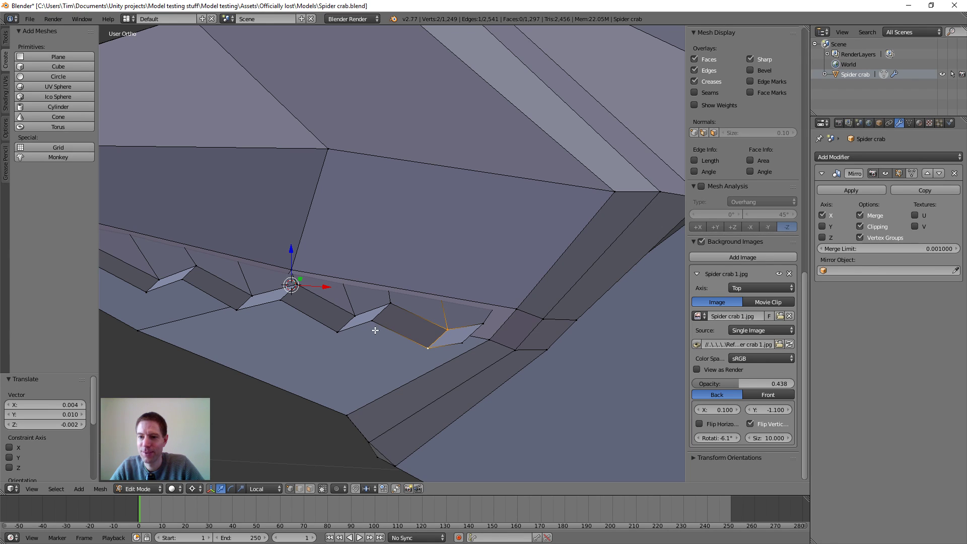
scroll(382, 315, "down", 3)
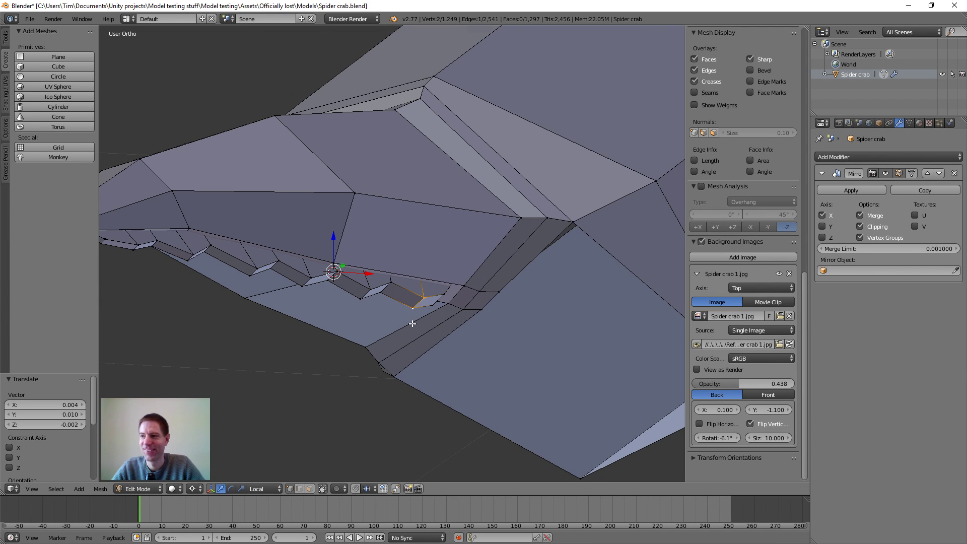
scroll(412, 324, "down", 5)
middle_click_drag(412, 322, 428, 298)
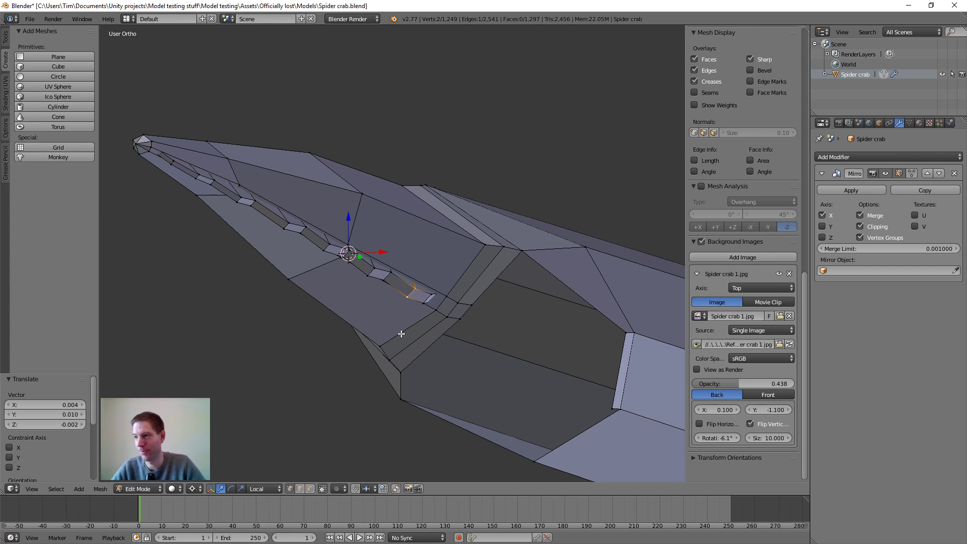
- Show the tooth nearest the hinge in wireframe and set the transform orientation to Global
scroll(401, 334, "up", 3)
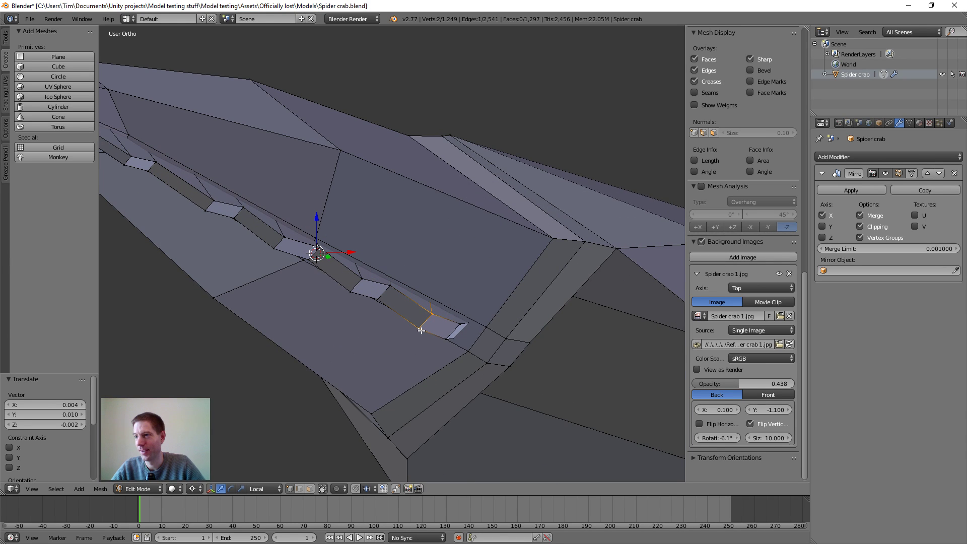
middle_click_drag(421, 330, 412, 343)
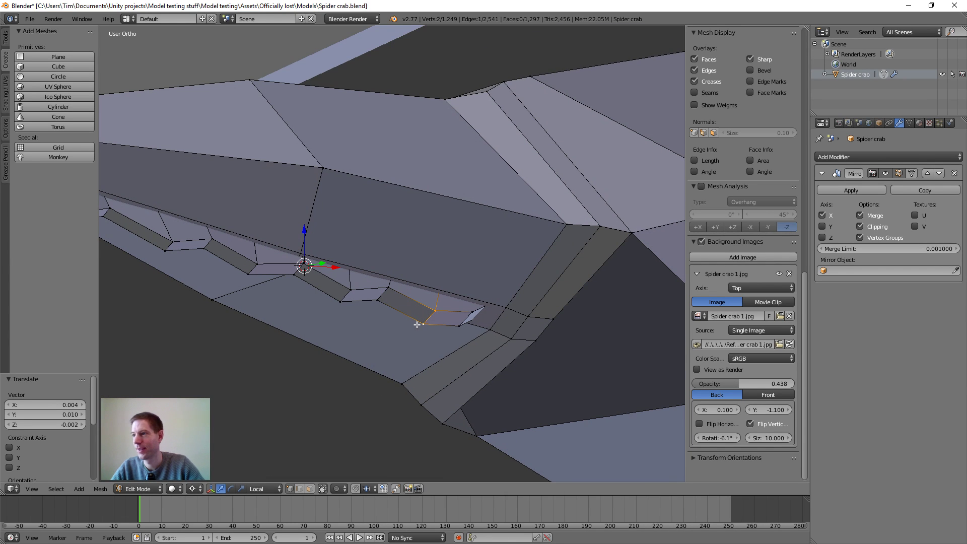
key("z")
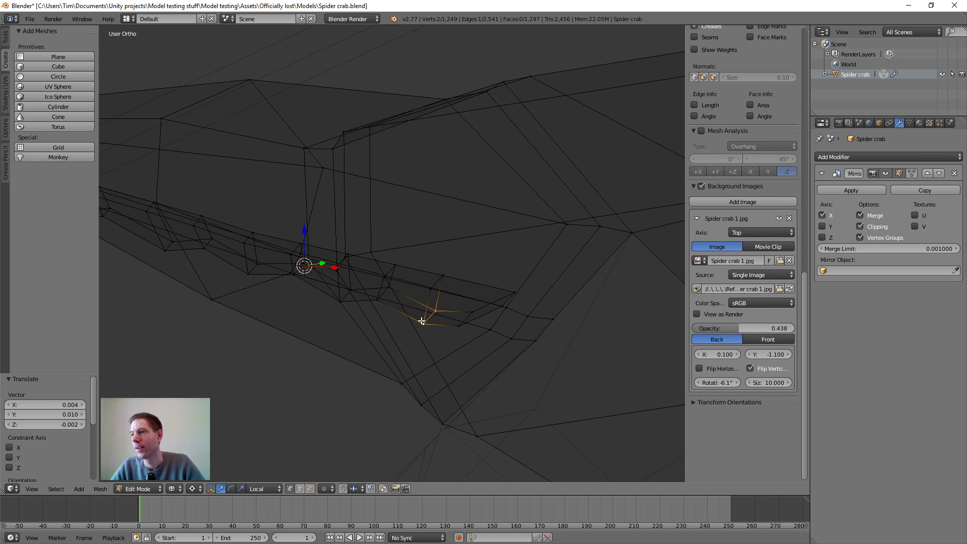
mouse_move(423, 320)
middle_mouse_down()
mouse_move(323, 299)
mouse_move(332, 254)
middle_mouse_up()
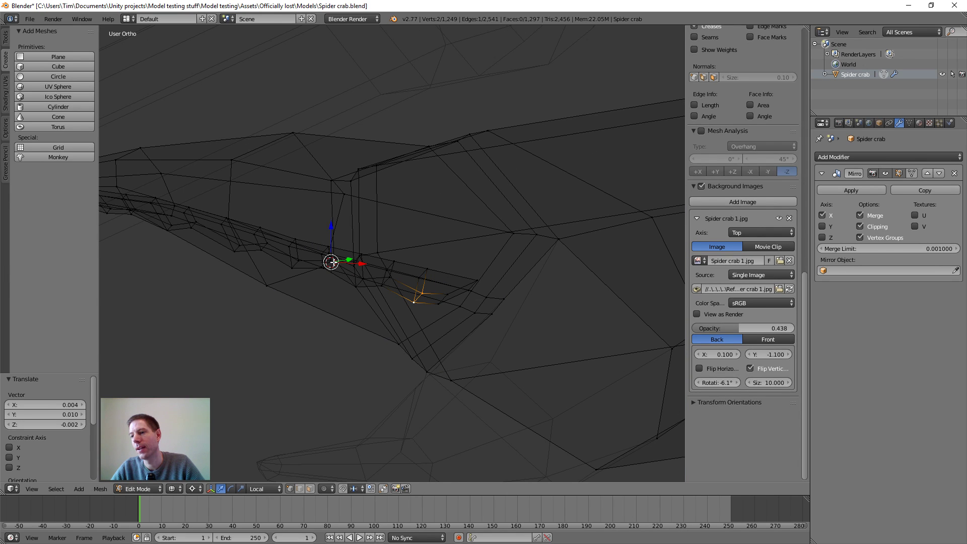
left_click(264, 489)
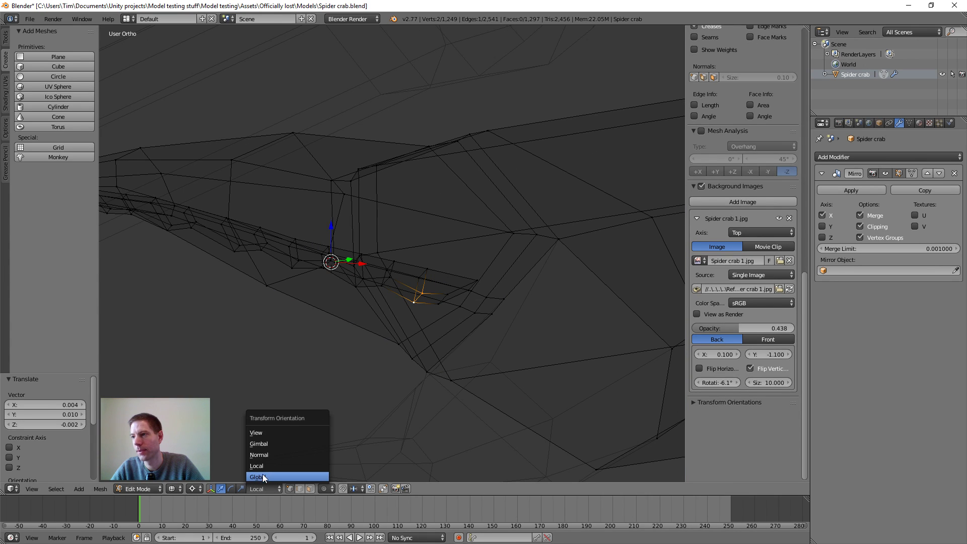
left_click(263, 477)
- Reselect both vertices of the point edge on the tooth nearest the hinge, move the 3D cursor onto that edge and restore solid shading
right_click(420, 294)
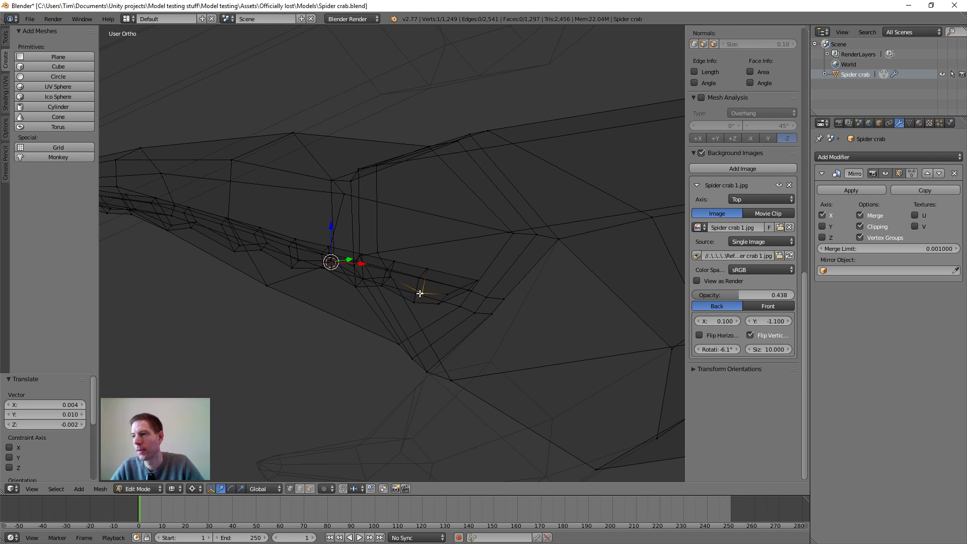
left_click(425, 293)
scroll(414, 301, "up", 2)
right_click(440, 354, "shift")
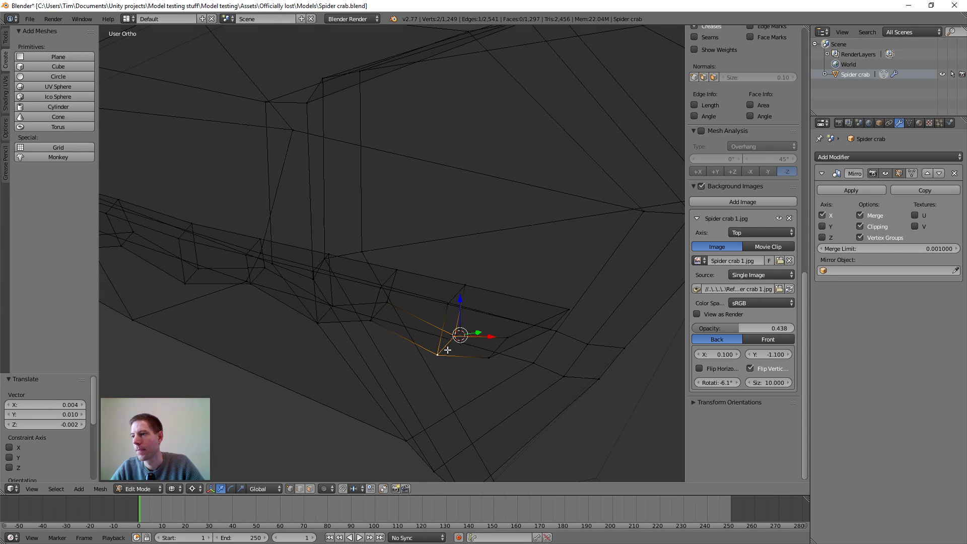
mouse_move(447, 350)
middle_mouse_down()
mouse_move(438, 349)
mouse_move(447, 348)
middle_mouse_up()
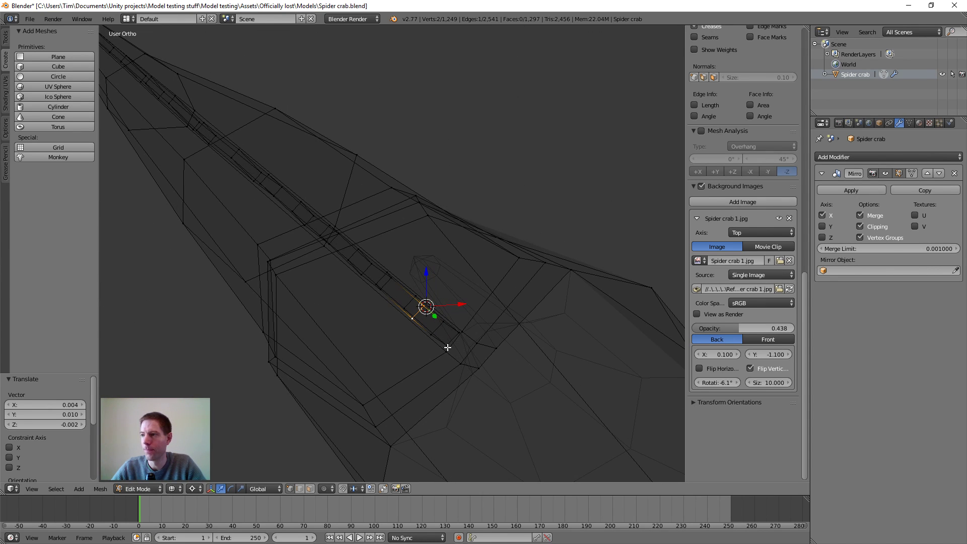
mouse_move(396, 305)
middle_mouse_down()
mouse_move(385, 292)
mouse_move(417, 332)
mouse_move(438, 316)
mouse_move(426, 299)
middle_mouse_up()
key("z")
scroll(422, 327, "up", 3)
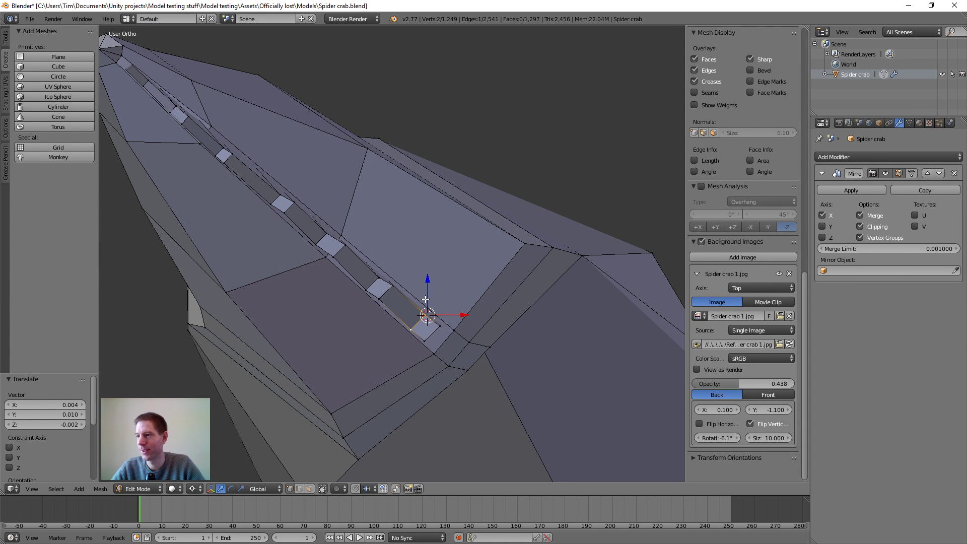
- Scale the point edge of the tooth nearest the hinge to 0.560 around the 3D cursor at its middle
key("s")
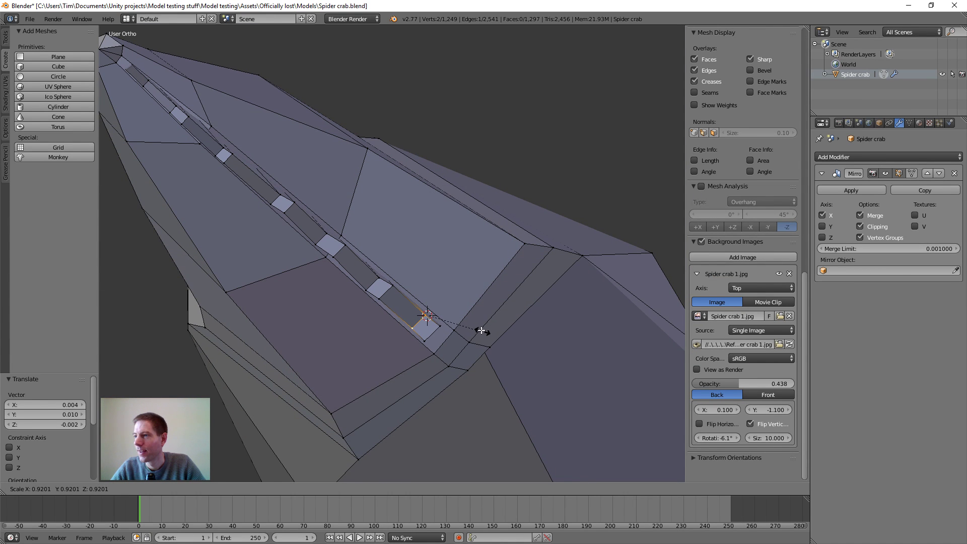
key("Escape")
scroll(435, 350, "up", 2)
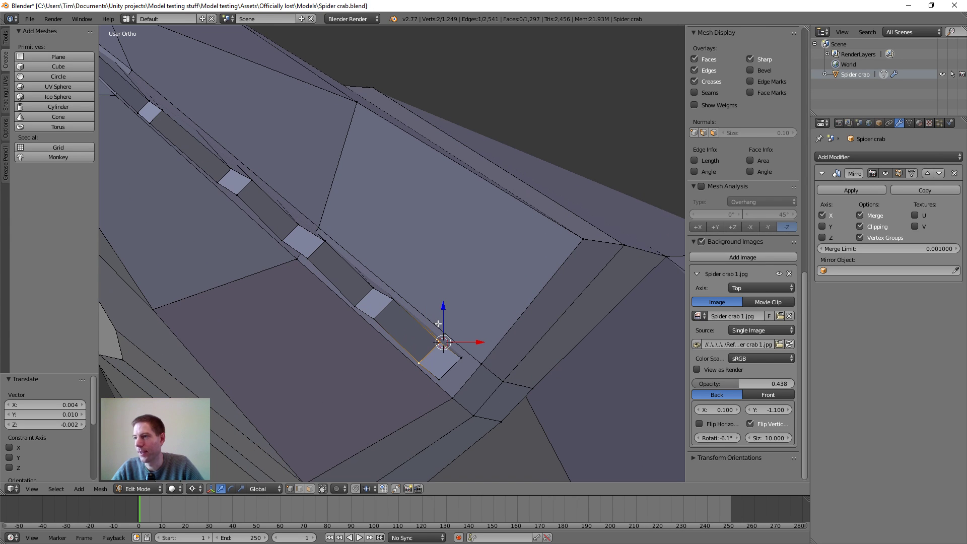
scroll(433, 350, "down", 3)
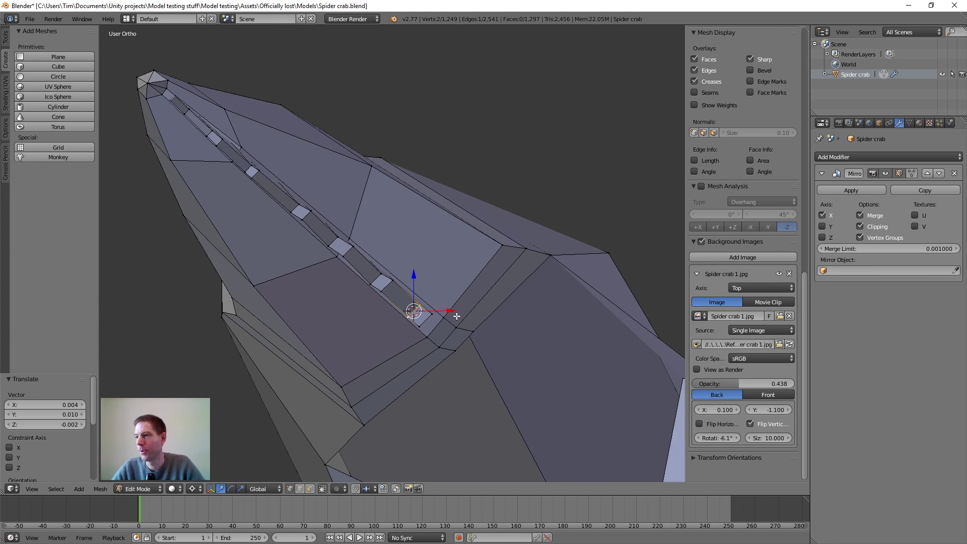
middle_click_drag(432, 350, 500, 339)
key("s")
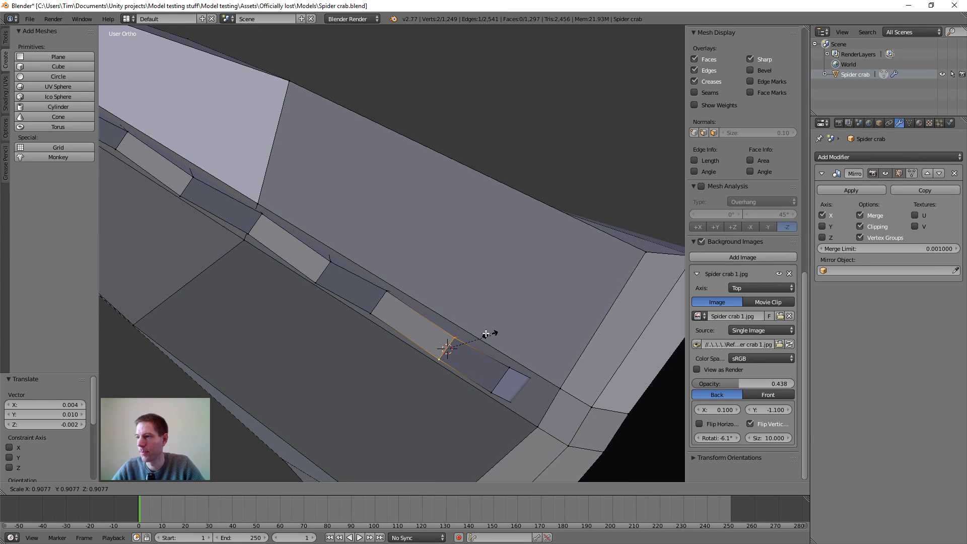
left_click(470, 328)
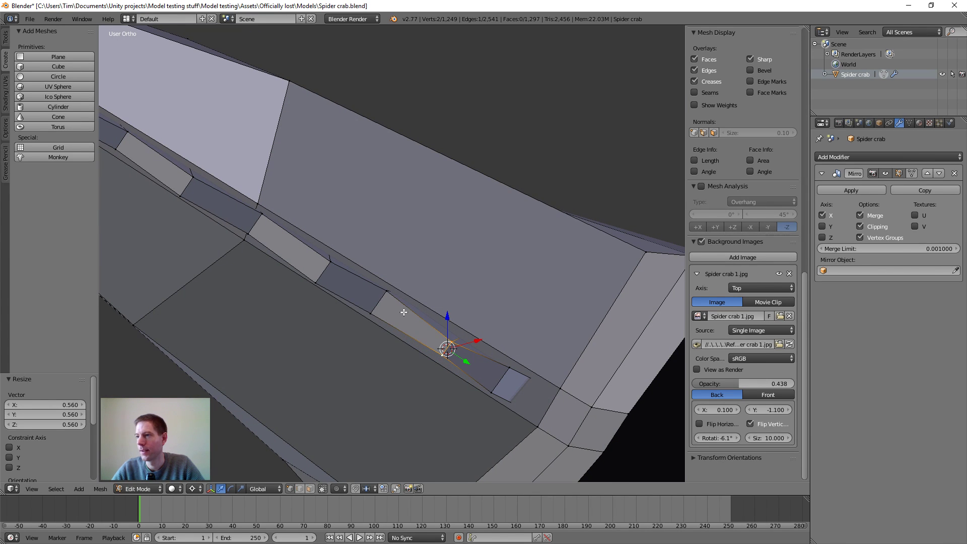
- Select the point edge of the second tooth from the hinge and scale it to 0.540 around the 3D cursor at its middle
right_click(327, 263)
right_click(319, 278, "shift")
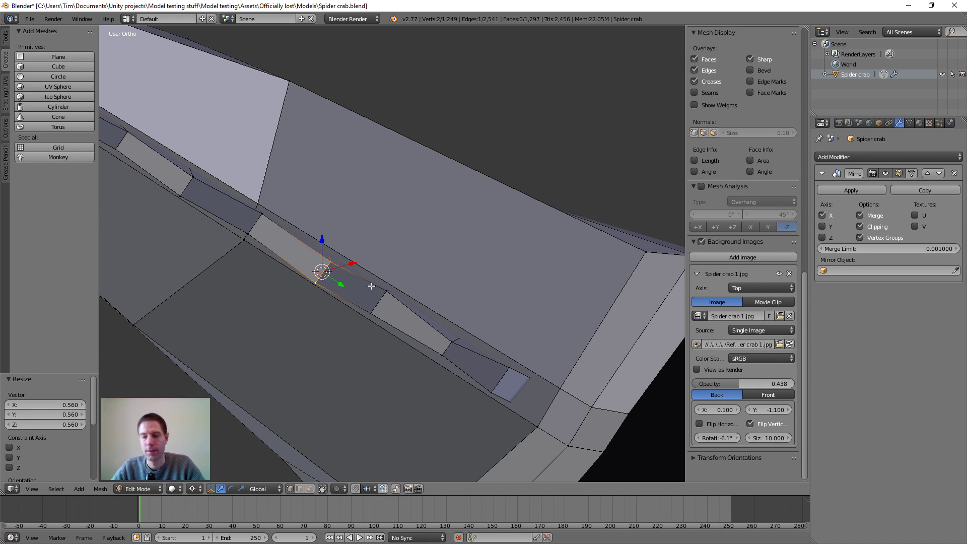
key("s")
left_click(349, 275)
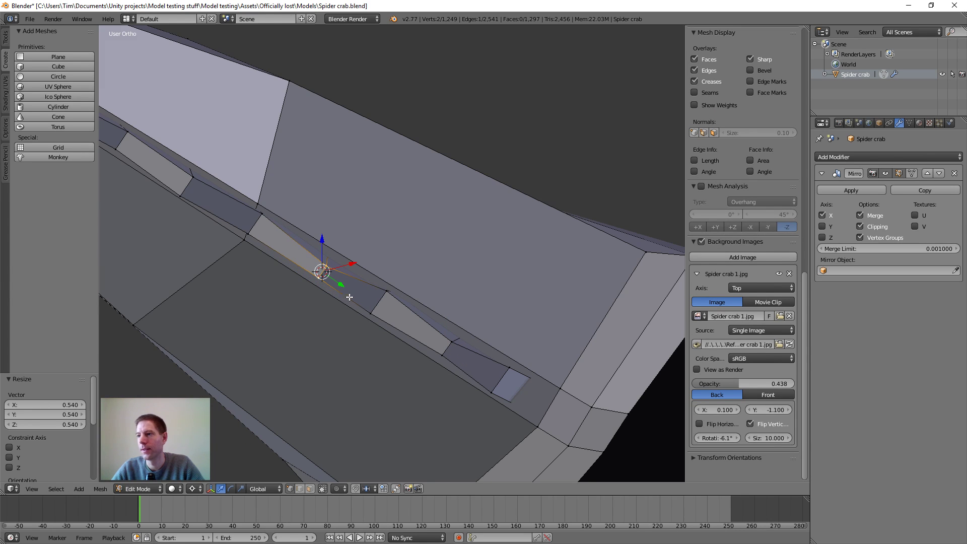
- Select the point edge of the third tooth from the hinge and scale it to 0.595 around the 3D cursor at its middle
middle_click_drag(350, 275, 457, 367)
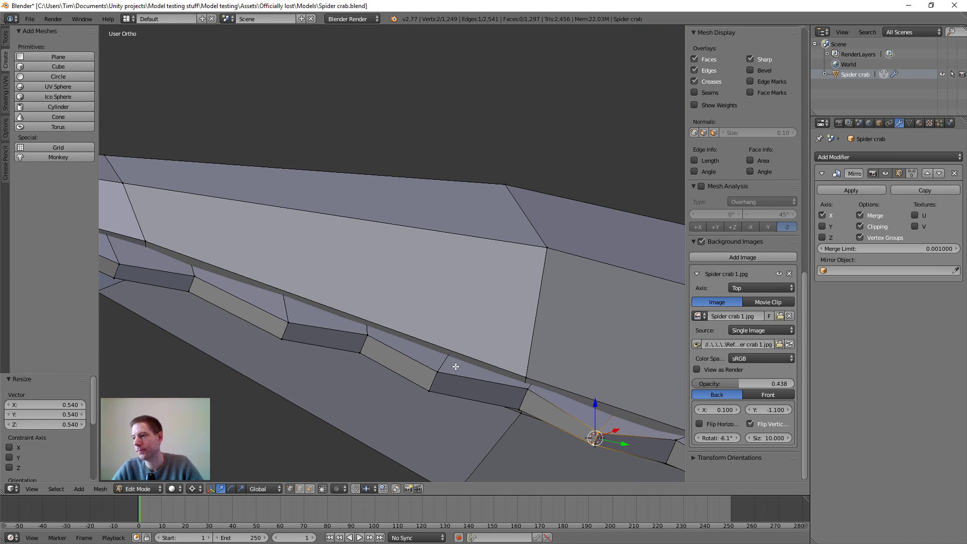
right_click(441, 368)
right_click(434, 385, "shift")
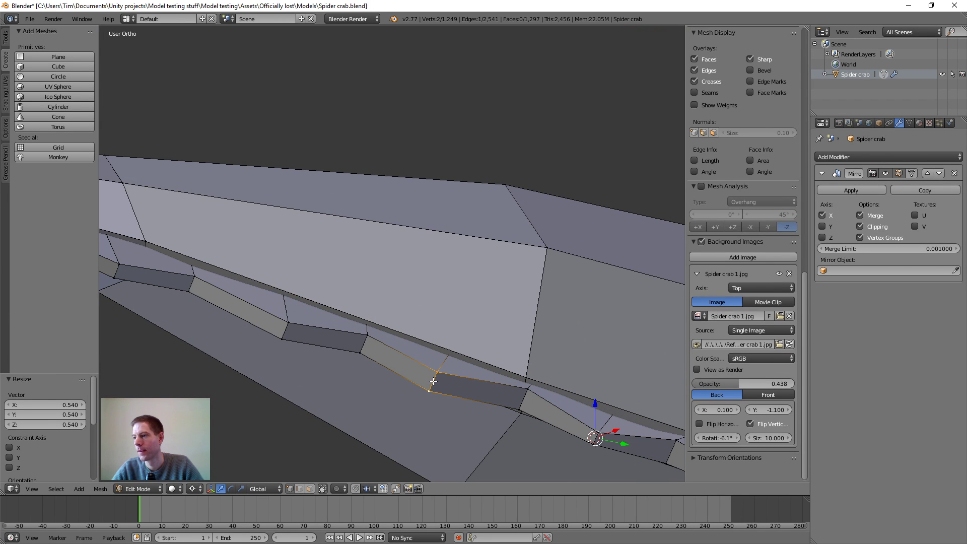
key("s")
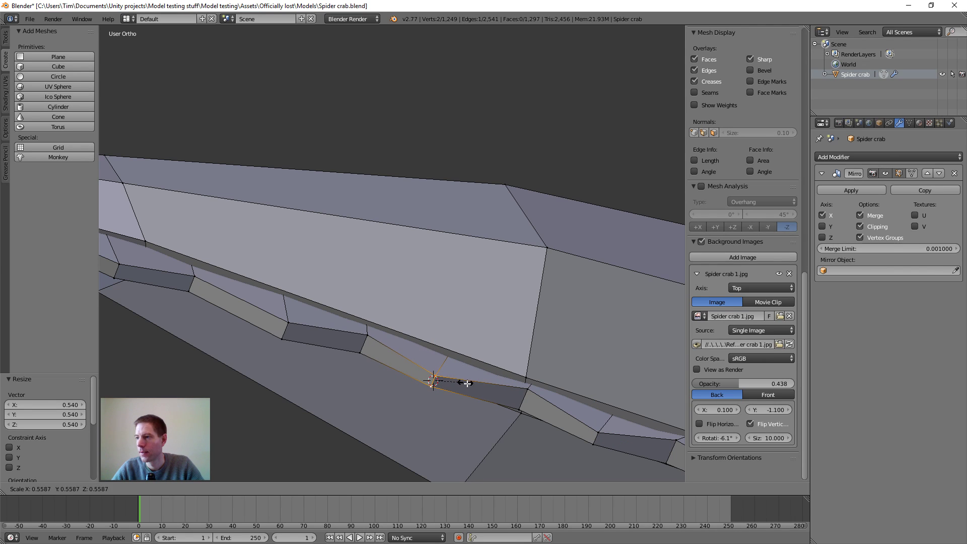
left_click(468, 384)
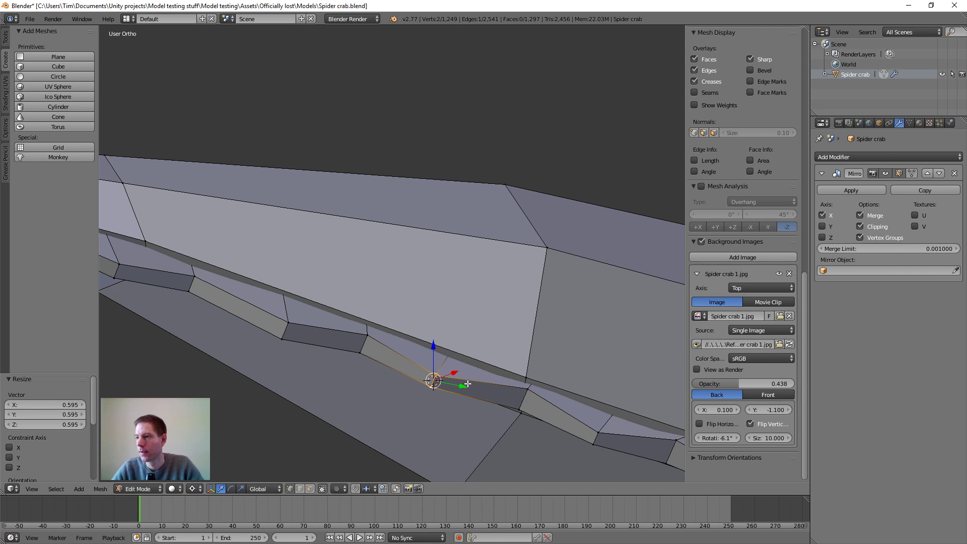
- Scale the point edge of the fourth tooth from the hinge to 0.600 around its middle and check the narrowed teeth
right_click(286, 330)
key("s")
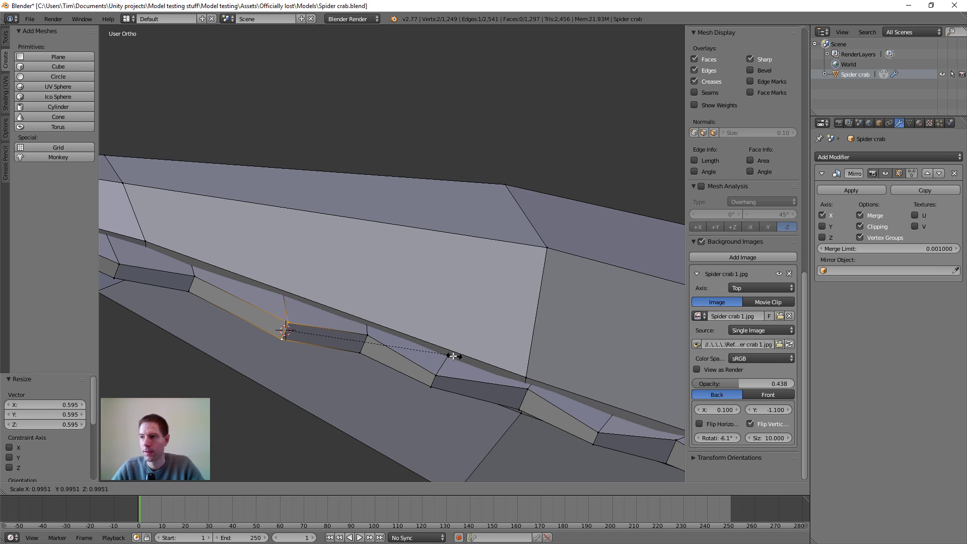
left_click(388, 339)
scroll(418, 351, "down", 5)
middle_click_drag(417, 351, 382, 304)
scroll(383, 304, "up", 3)
scroll(341, 290, "down", 4)
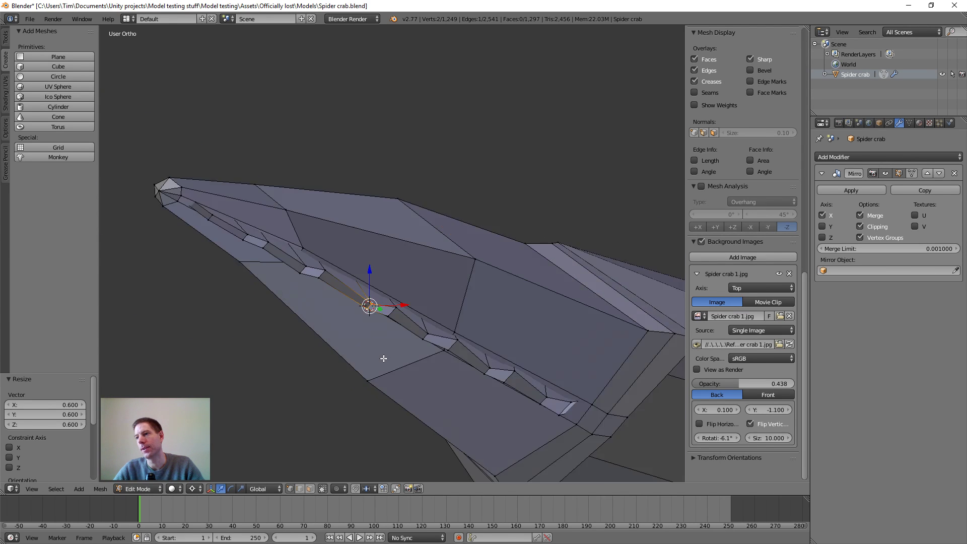
- Select both vertices of the point edge on the fifth tooth from the hinge and place the 3D cursor at its middle
mouse_move(384, 358)
middle_mouse_down()
mouse_move(361, 334)
mouse_move(432, 290)
mouse_move(415, 260)
middle_mouse_up()
scroll(431, 290, "up", 2)
scroll(415, 260, "up", 2)
left_click(393, 229)
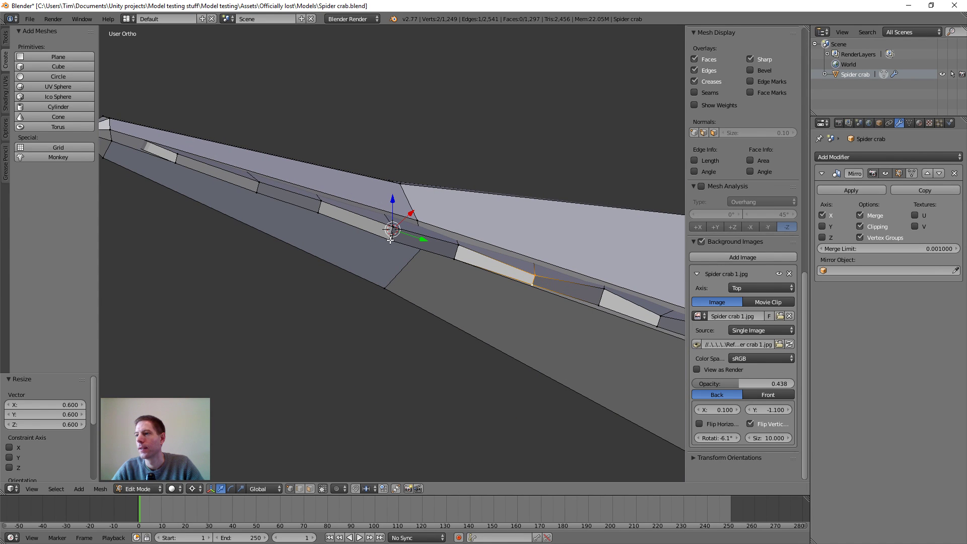
middle_click_drag(390, 240, 400, 235)
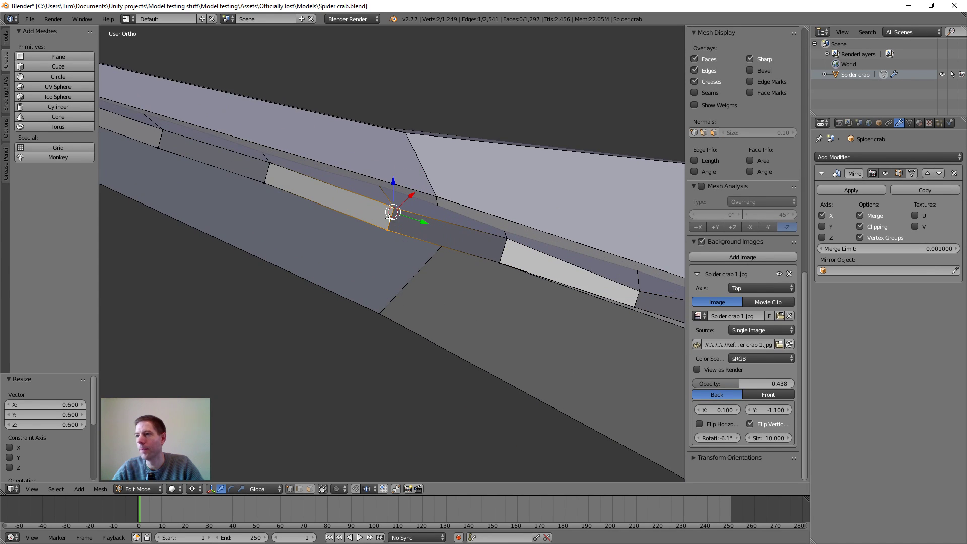
left_click(392, 216)
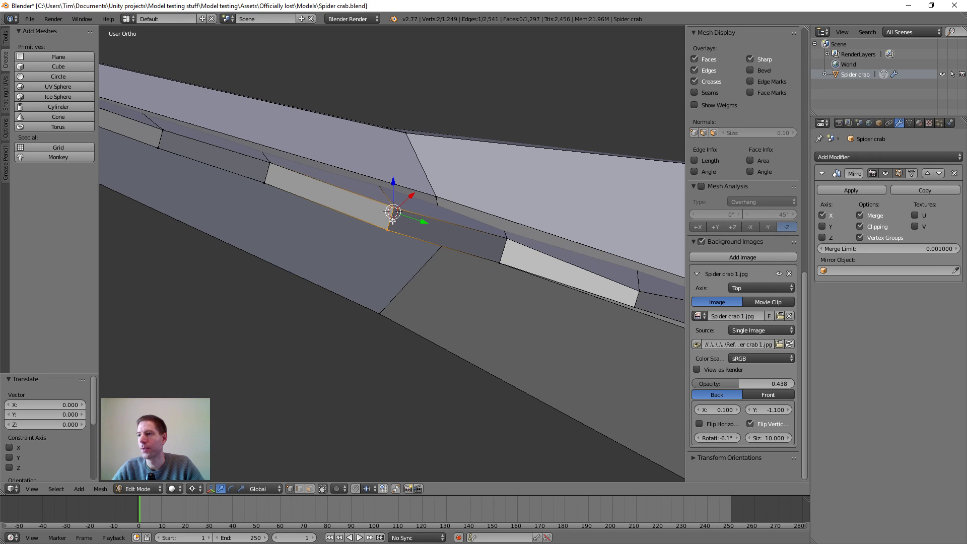
right_click(390, 223)
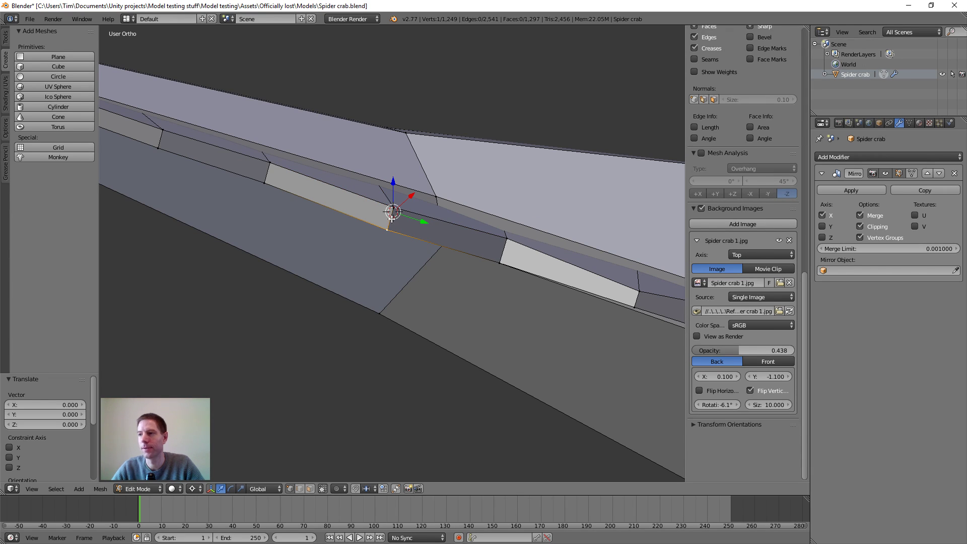
left_click(406, 252)
left_click(391, 218)
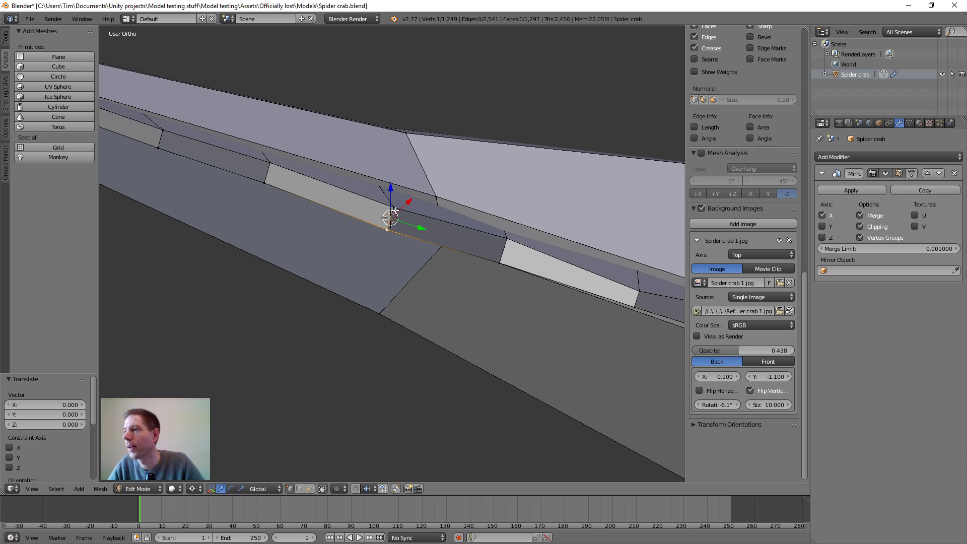
right_click(395, 210, "shift")
scroll(434, 223, "up", 2)
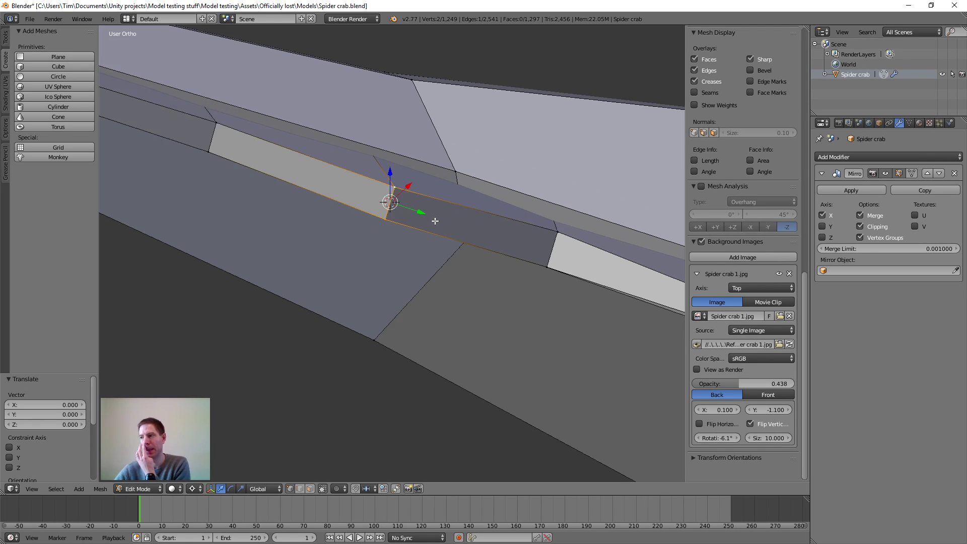
- Scale the selected point edge of the fifth tooth to 0.501 around the 3D cursor
scroll(436, 222, "down", 5)
scroll(431, 236, "up", 4)
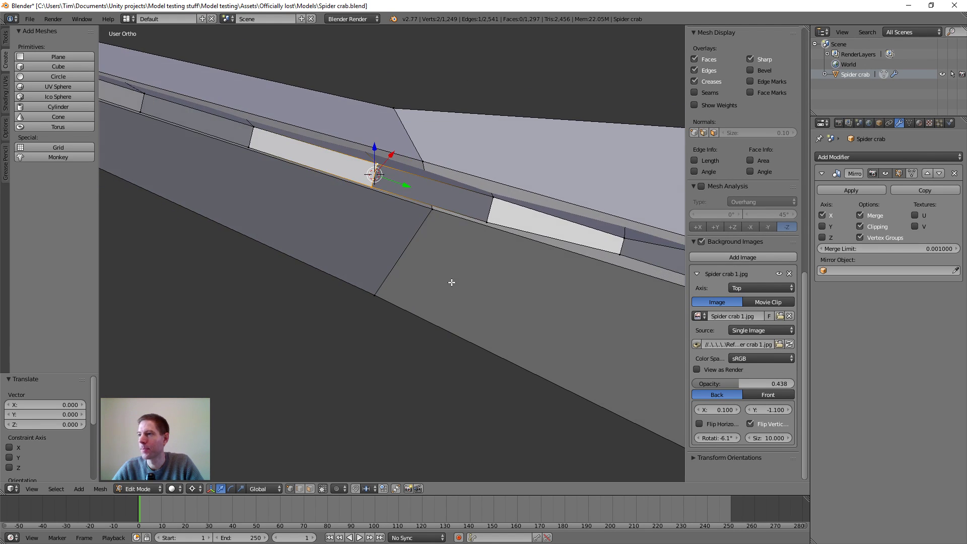
middle_click_drag(443, 231, 480, 294, "shift")
scroll(475, 292, "up", 1)
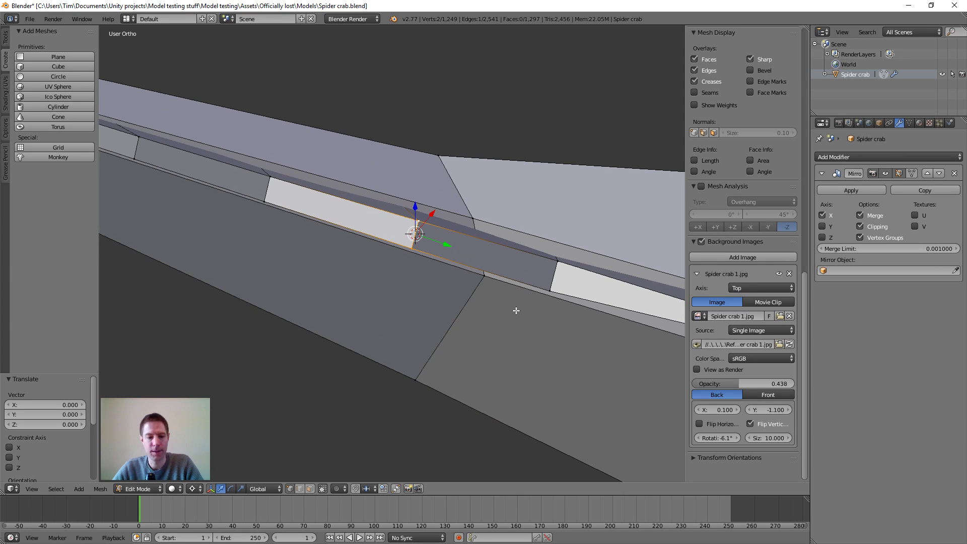
key("s")
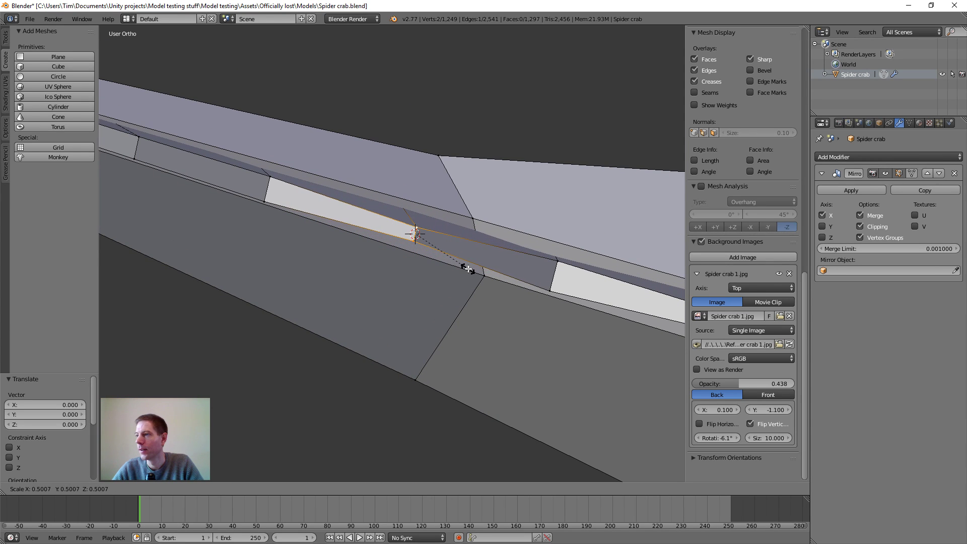
left_click(468, 269)
- Select both vertices of the next tooth's point edge toward the claw tip and place the 3D cursor at its middle
scroll(396, 255, "down", 3)
middle_click_drag(374, 252, 542, 360, "shift")
scroll(422, 293, "up", 1)
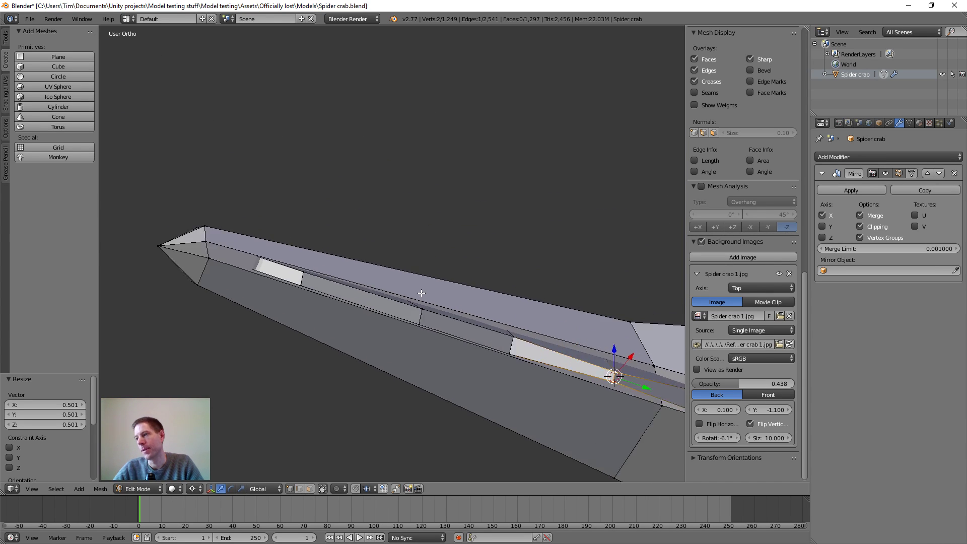
scroll(422, 293, "up", 2)
mouse_move(417, 321)
middle_mouse_down("shift")
mouse_move(411, 334)
mouse_move(405, 313)
middle_mouse_up("shift")
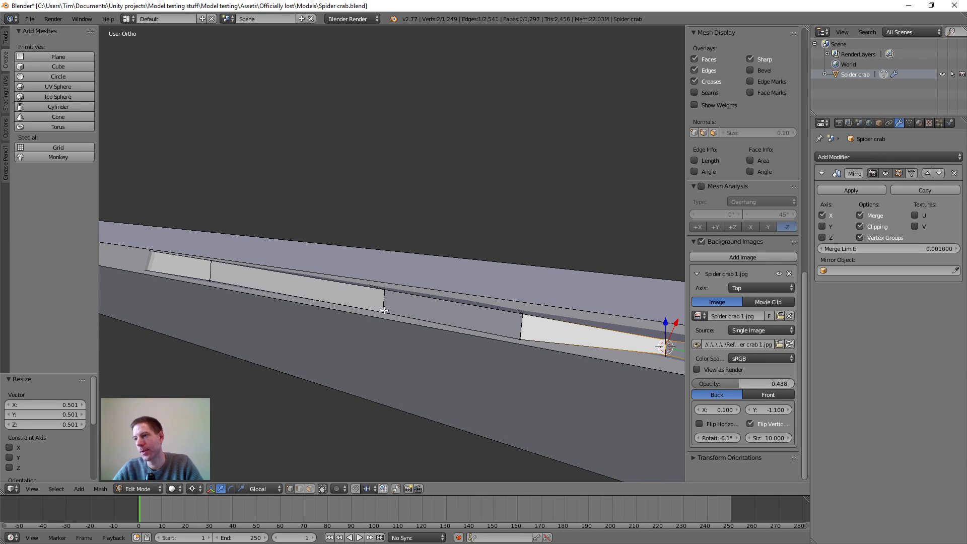
right_click(384, 312)
right_click(384, 291, "shift")
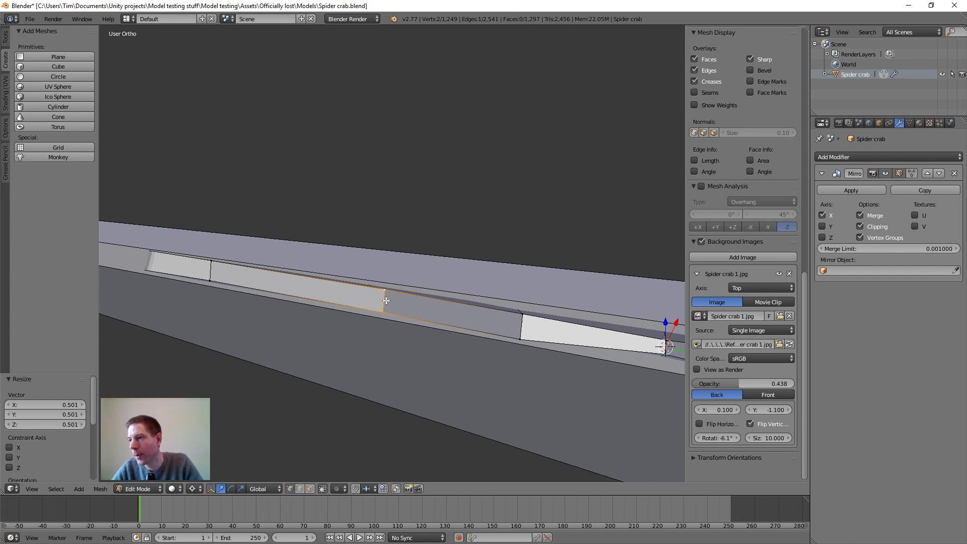
left_click(383, 303)
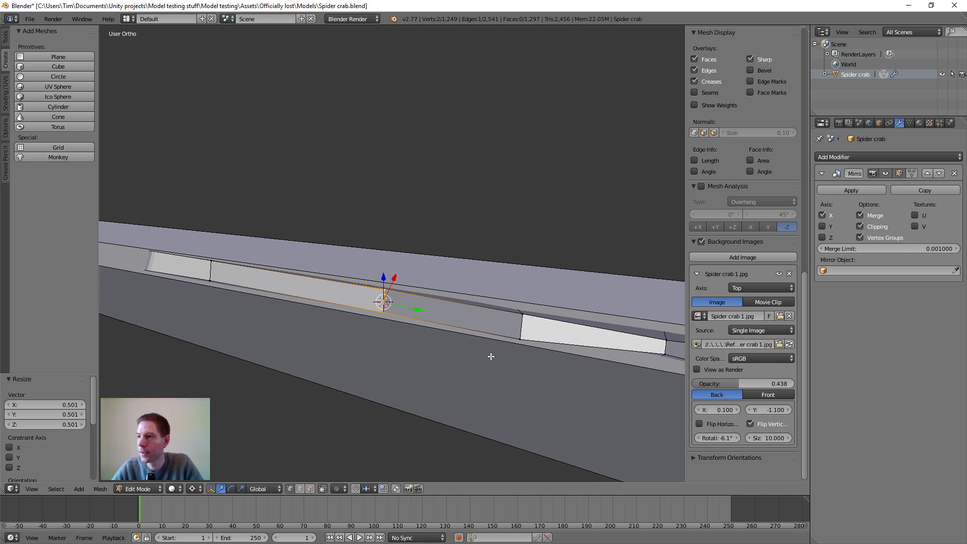
- Deselect all of the crab's geometry and bring the whole model into view
scroll(443, 317, "down", 3)
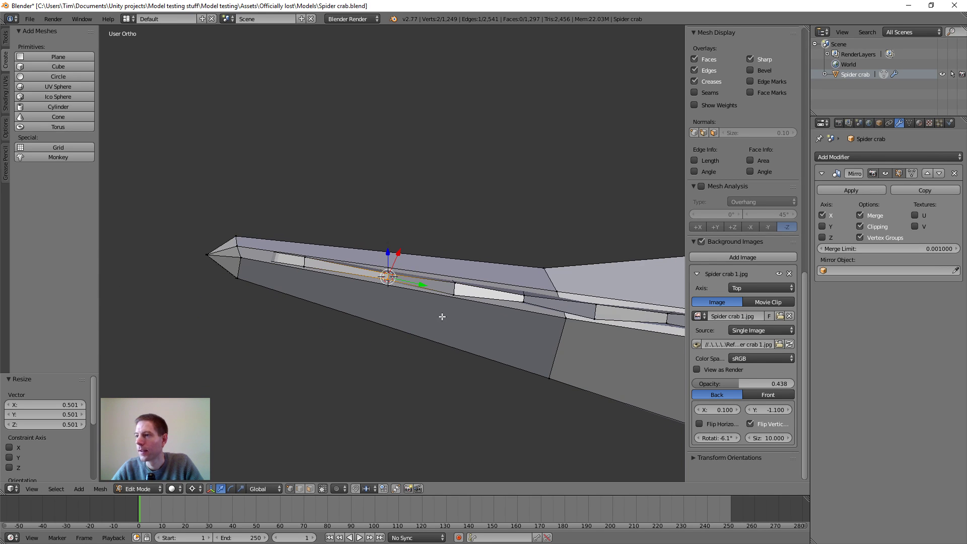
middle_click_drag(392, 279, 494, 280)
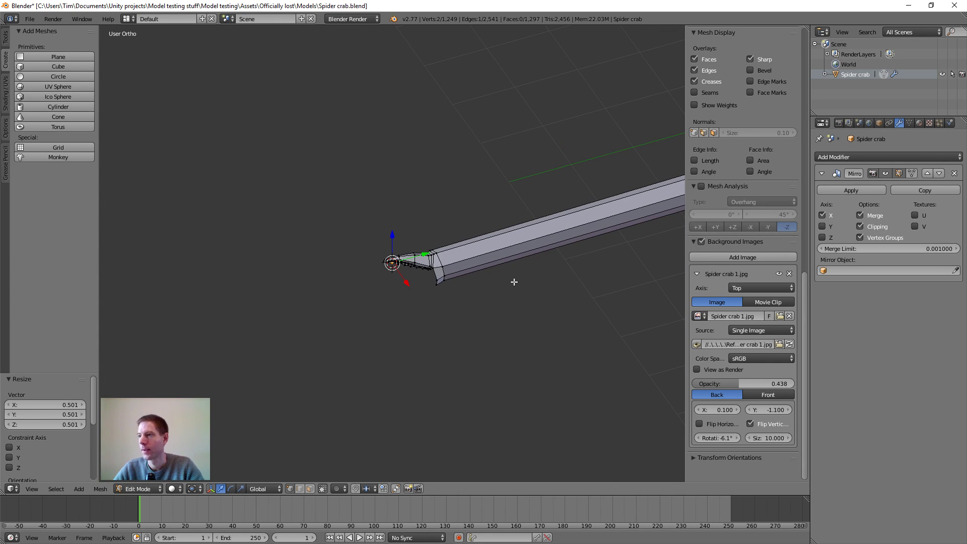
key("a")
scroll(465, 279, "up", 2)
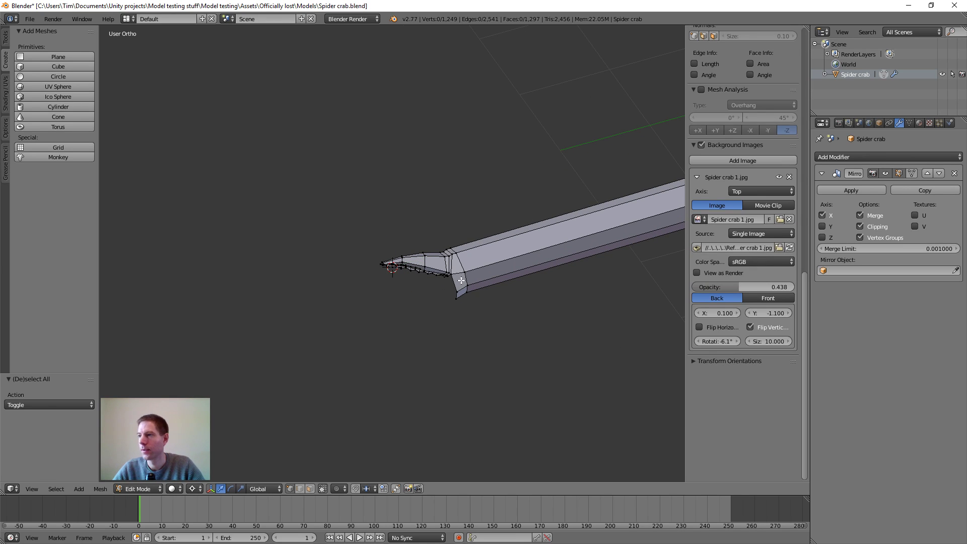
scroll(464, 279, "down", 6)
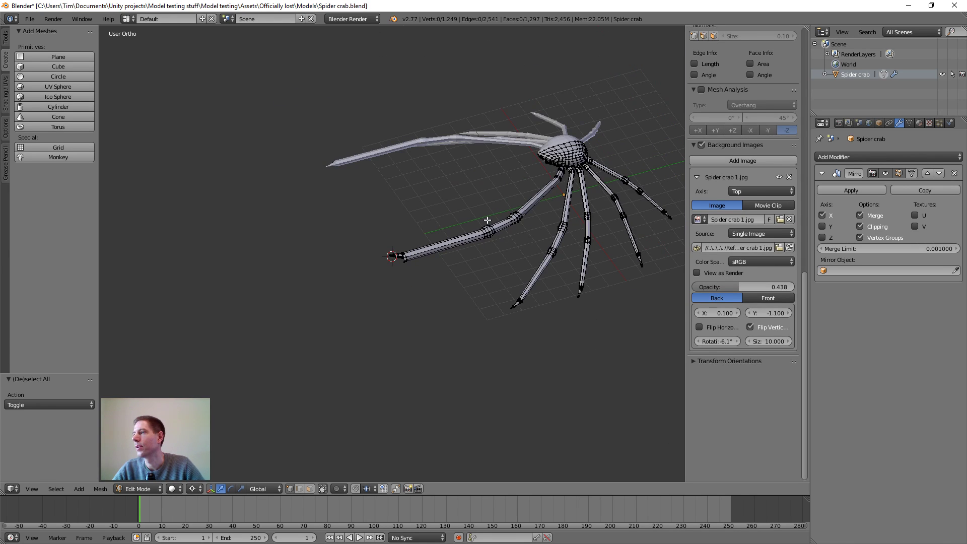
middle_click_drag(488, 220, 390, 222, "shift")
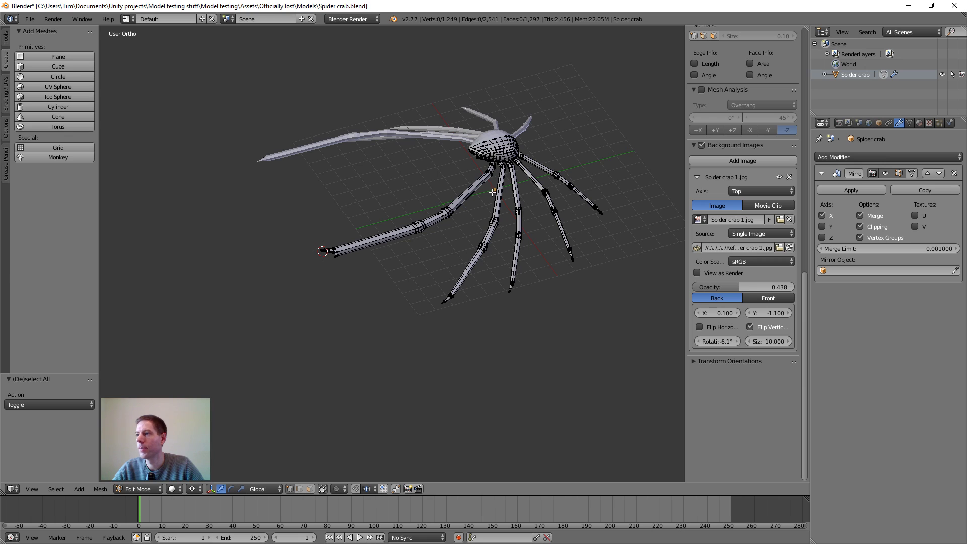
middle_click_drag(493, 192, 372, 315)
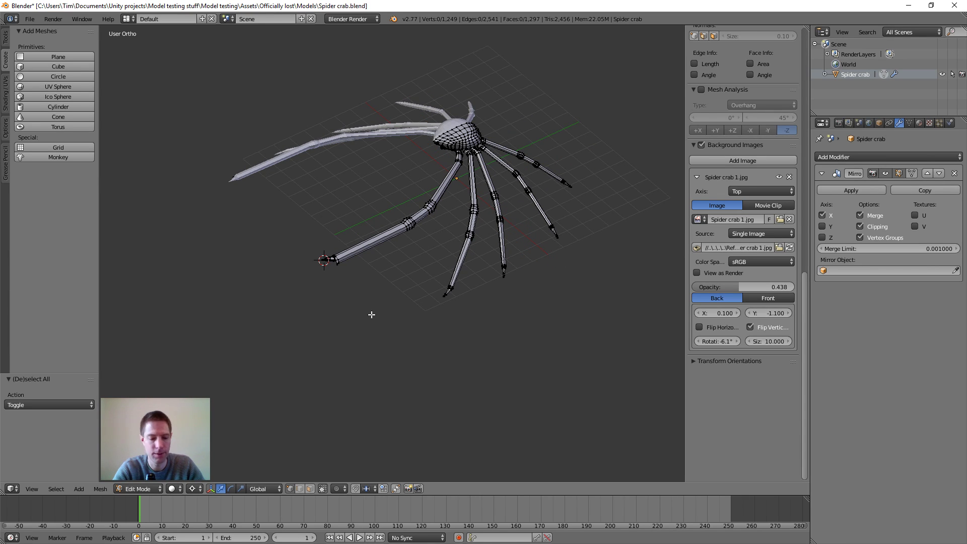
- Reset the 3D cursor to the centre of the scene
key("ctrl+alt+shift+c")
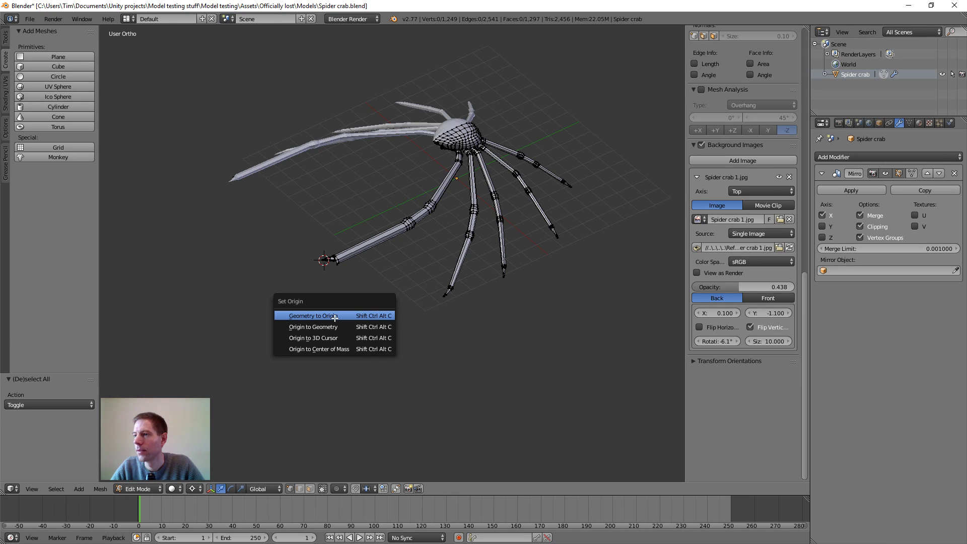
middle_click_drag(521, 337, 521, 336)
key("shift+c")
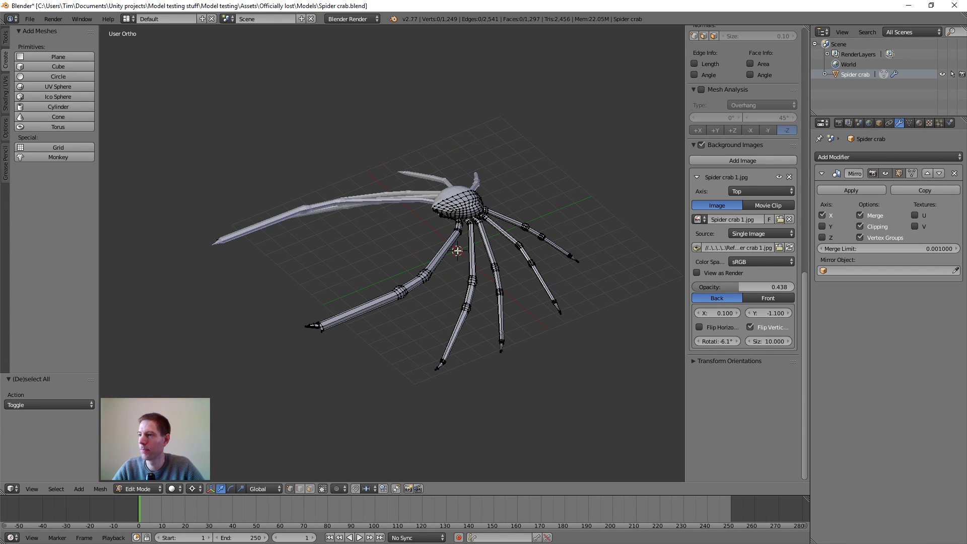
- Select a vertex at the claw end of the front leg and try rotating it around the 3D cursor
scroll(421, 316, "up", 2)
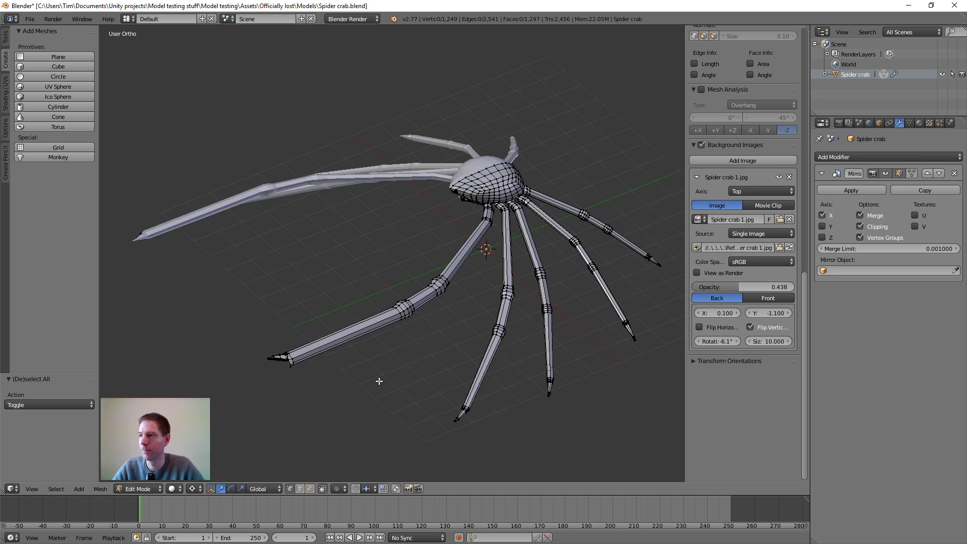
middle_click_drag(419, 355, 434, 337)
scroll(364, 323, "up", 2)
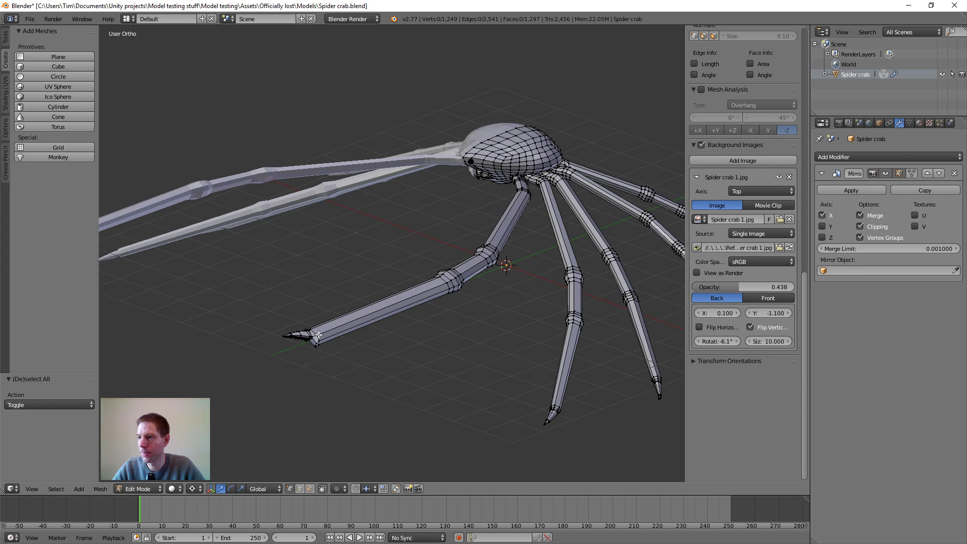
right_click(316, 336)
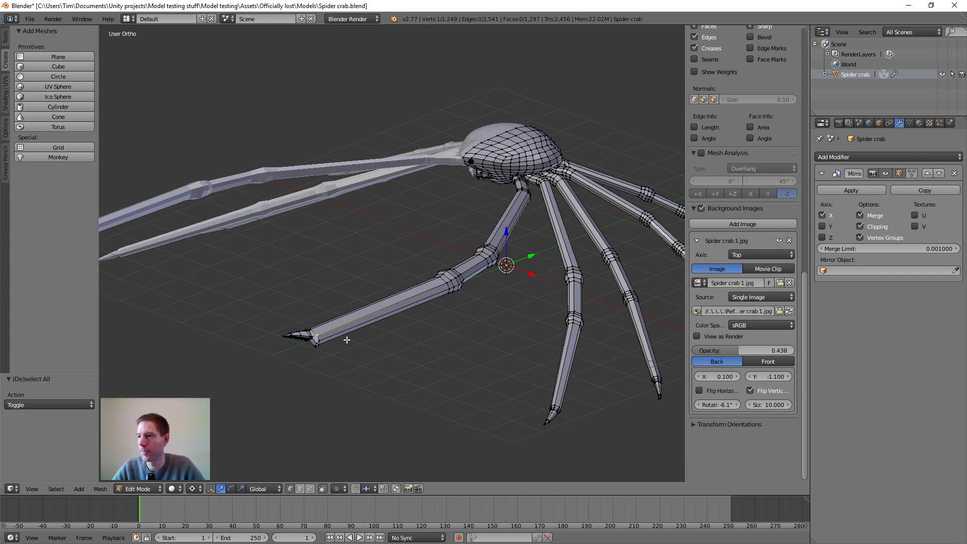
middle_click_drag(347, 341, 358, 344)
scroll(421, 376, "up", 2)
middle_click_drag(411, 372, 413, 364)
mouse_move(491, 377)
middle_mouse_down()
mouse_move(462, 378)
mouse_move(482, 373)
middle_mouse_up()
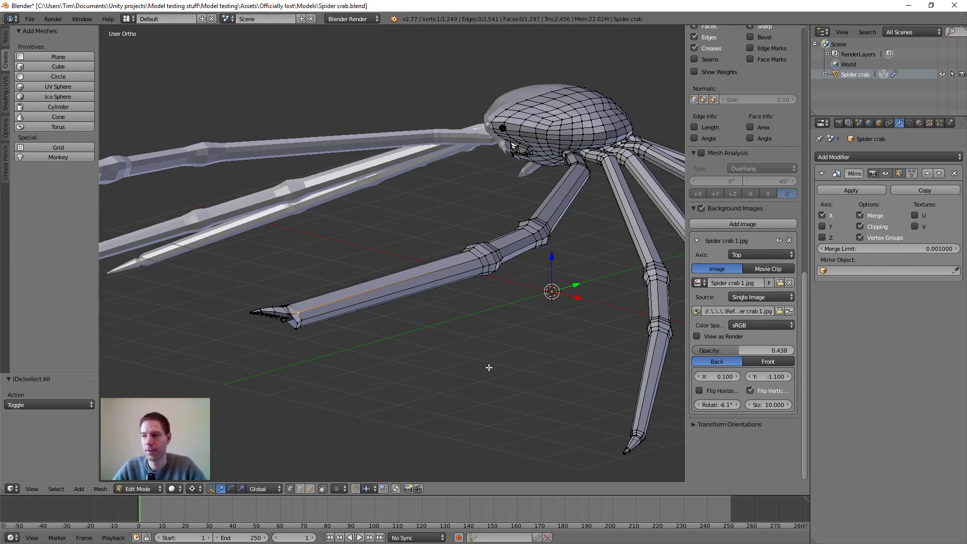
key("r")
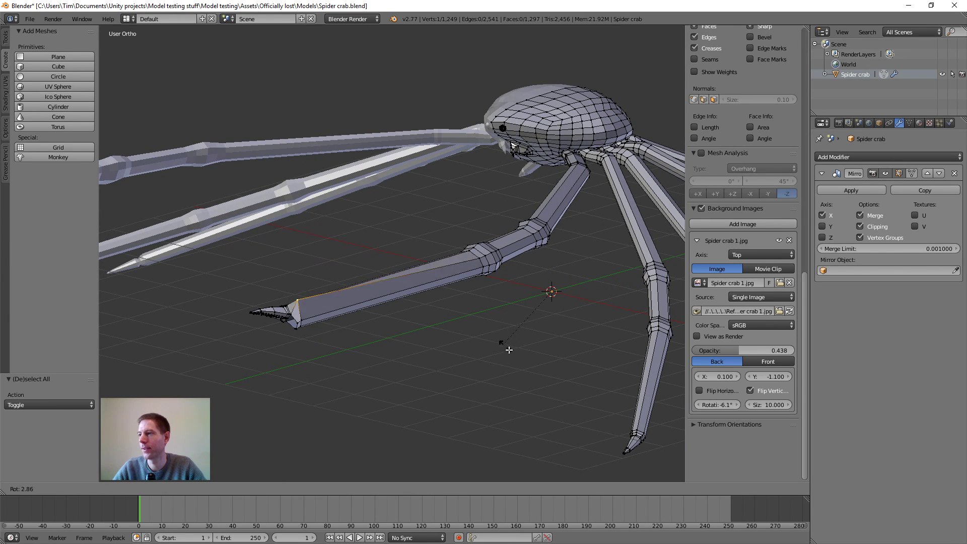
key("Escape")
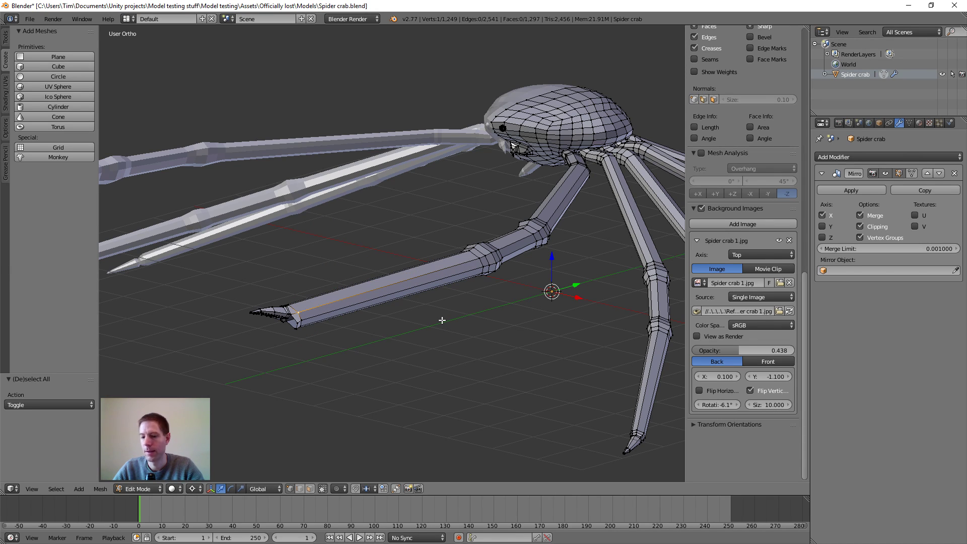
- Set the pivot point to the selection's bounding box center, trying a rotation of the leg-end vertex and comparing with the 3D cursor pivot
key("comma")
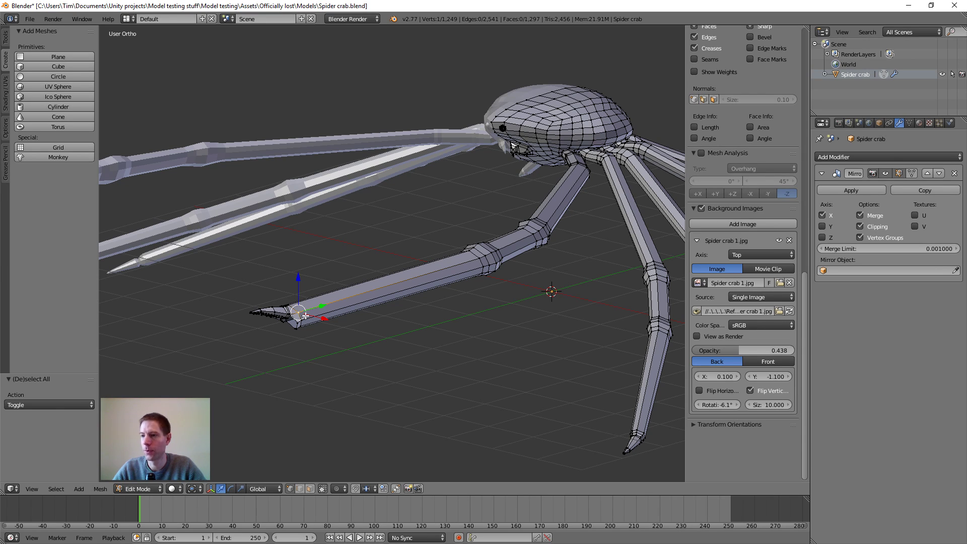
key("r")
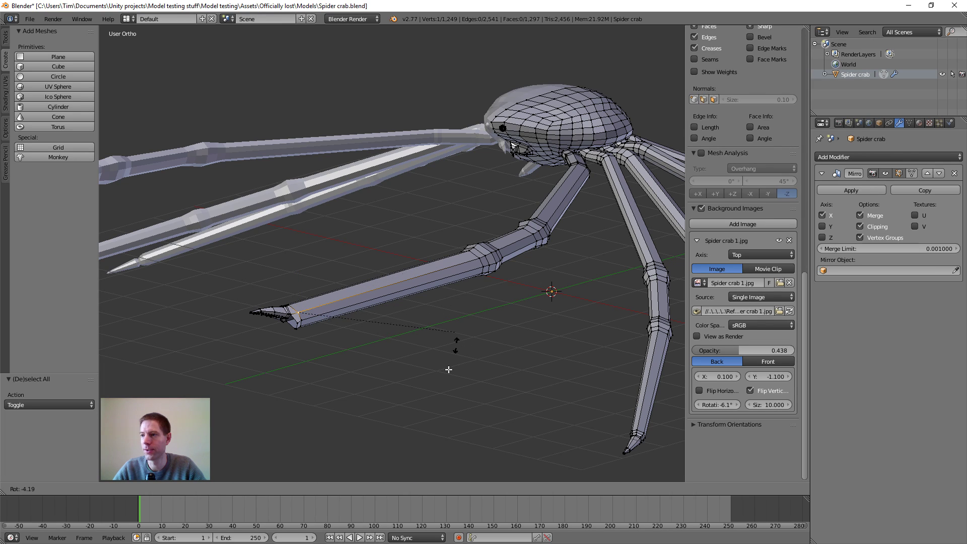
left_click(456, 292)
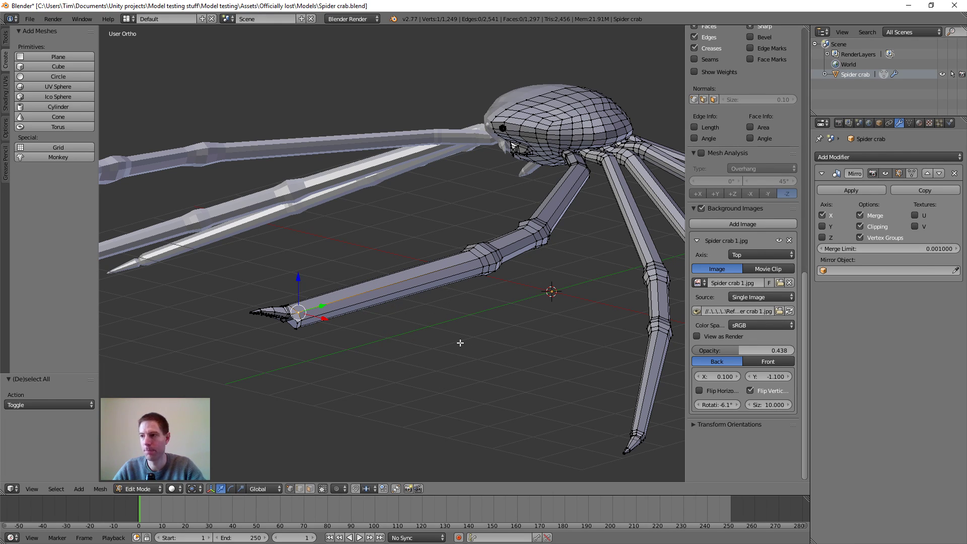
key("period")
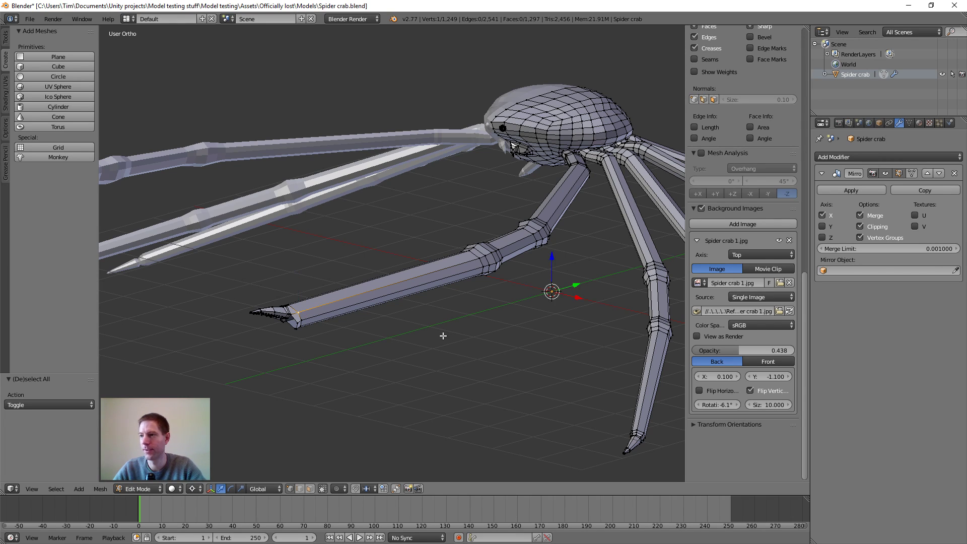
key("comma")
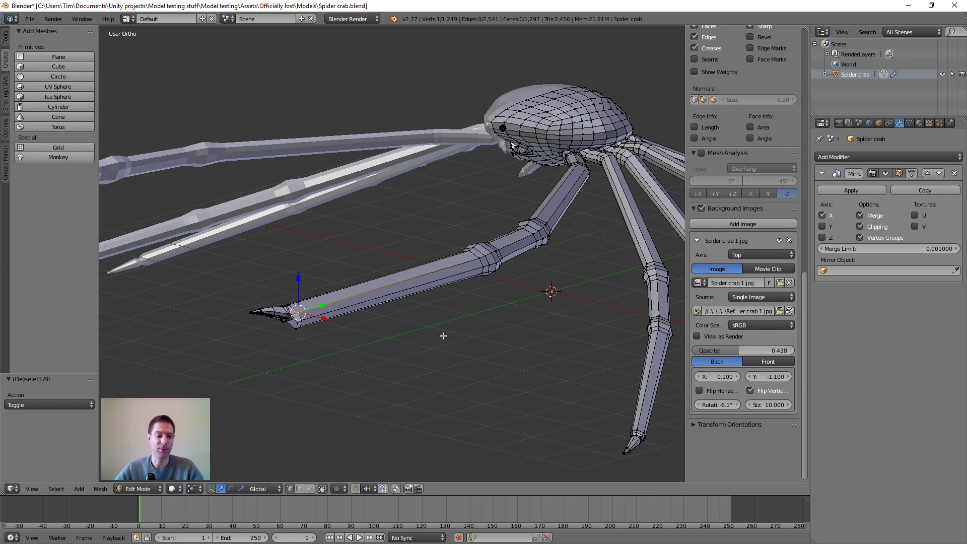
- Examine the claw end of the front leg up close and centre the view on the selected vertex
scroll(429, 321, "up", 1)
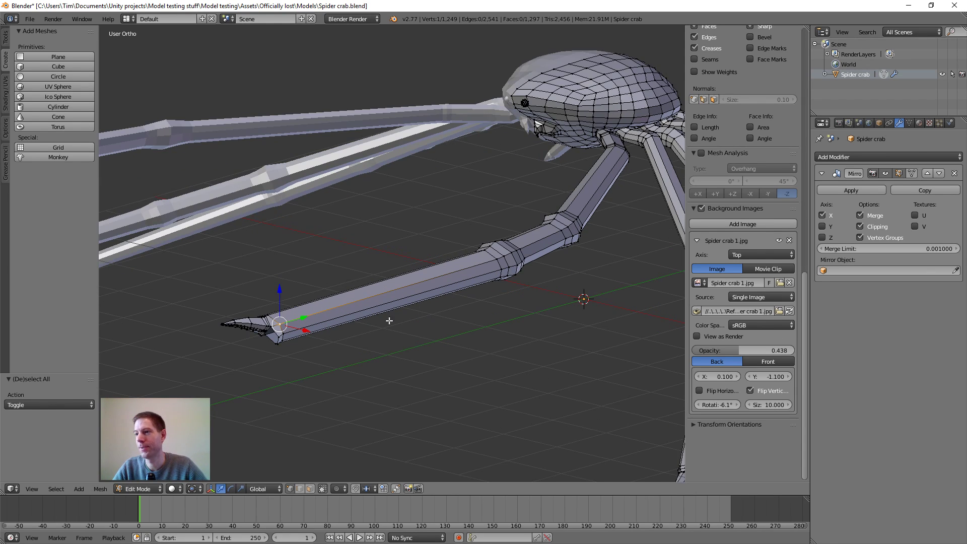
scroll(284, 341, "up", 3)
middle_click_drag(282, 341, 361, 289)
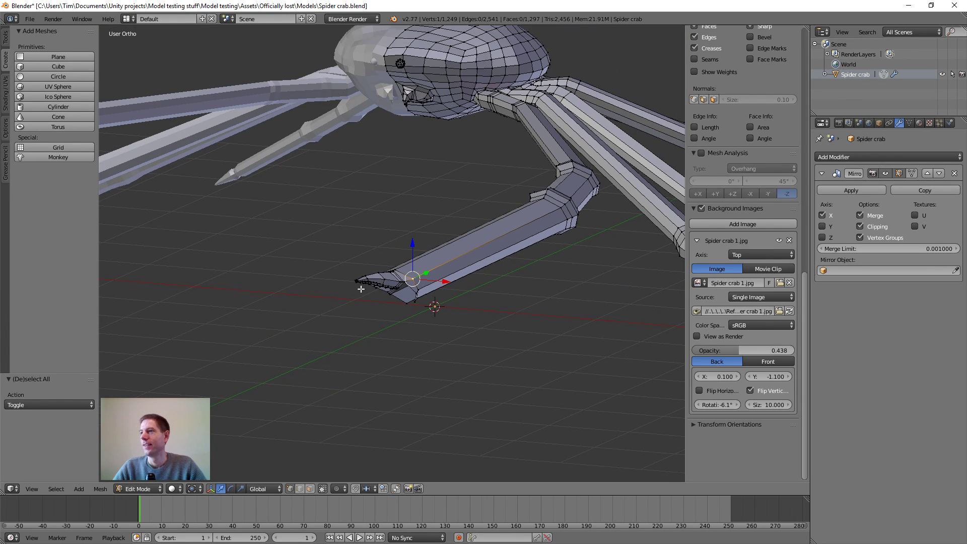
scroll(361, 289, "up", 1)
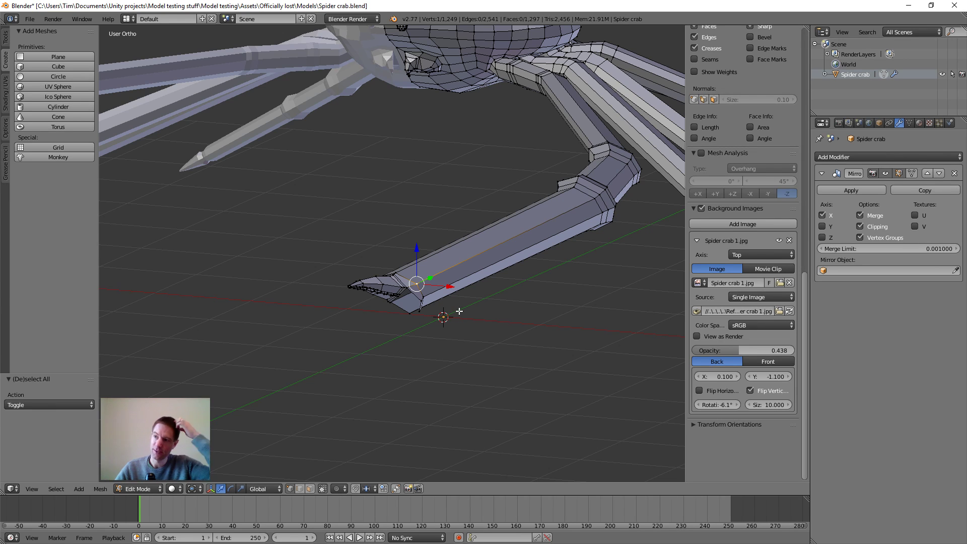
scroll(424, 294, "up", 3)
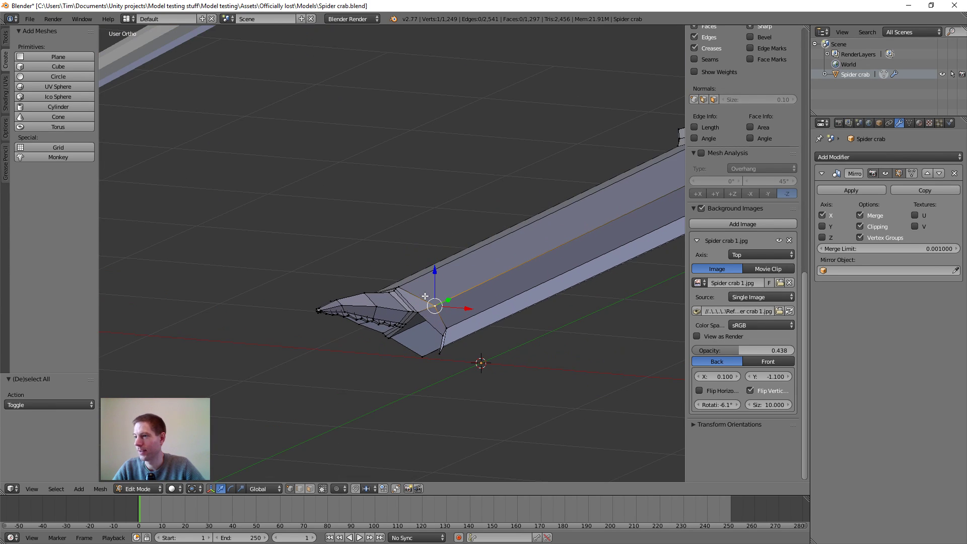
middle_click_drag(420, 301, 406, 333)
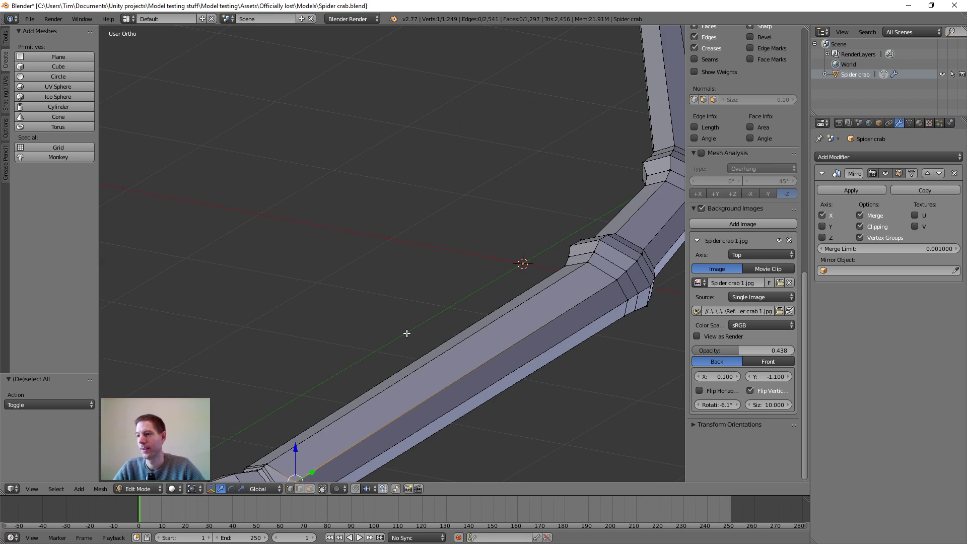
scroll(407, 333, "down", 2)
key("KP_Decimal")
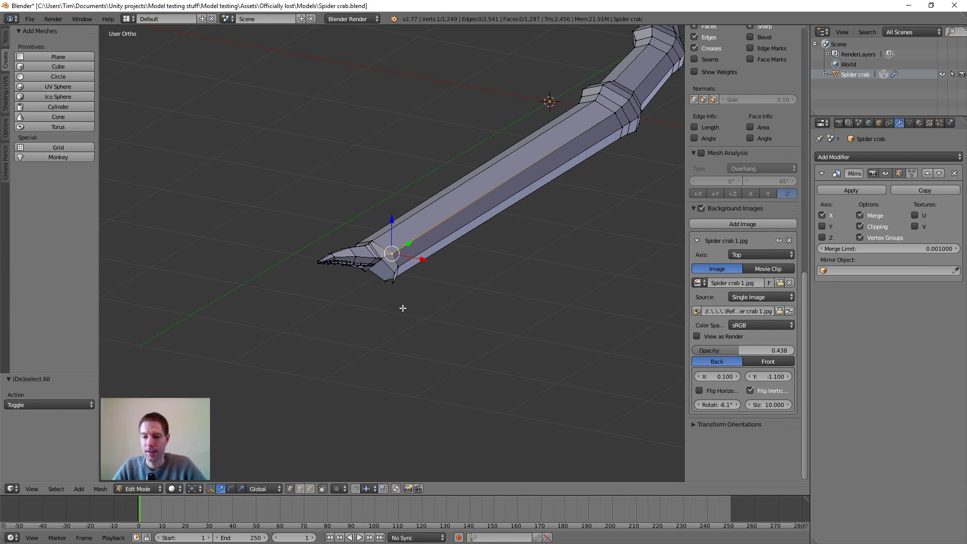
- Select a vertex at the front leg's outer joint and inspect the joint with the view centred on it
middle_click_drag(411, 318, 494, 271)
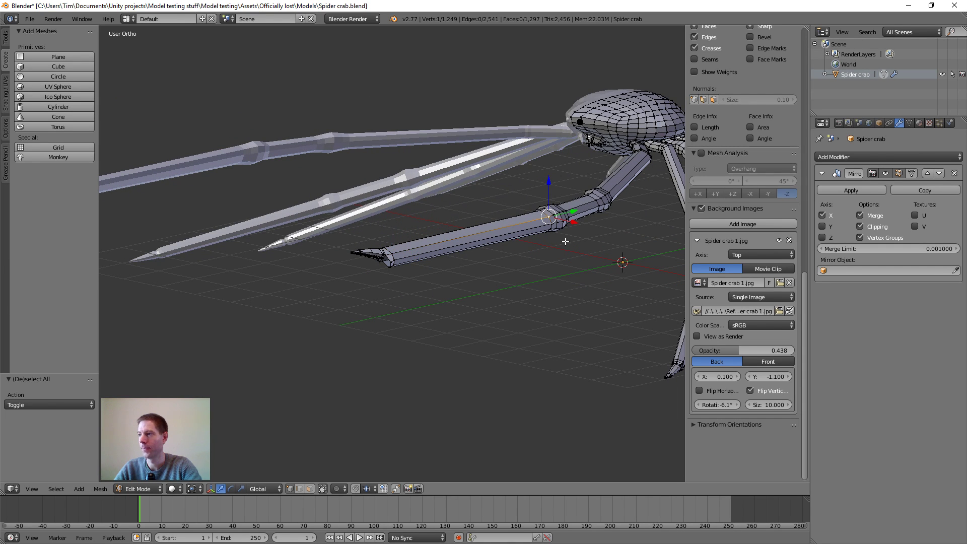
middle_click_drag(559, 237, 395, 276)
scroll(395, 276, "up", 5)
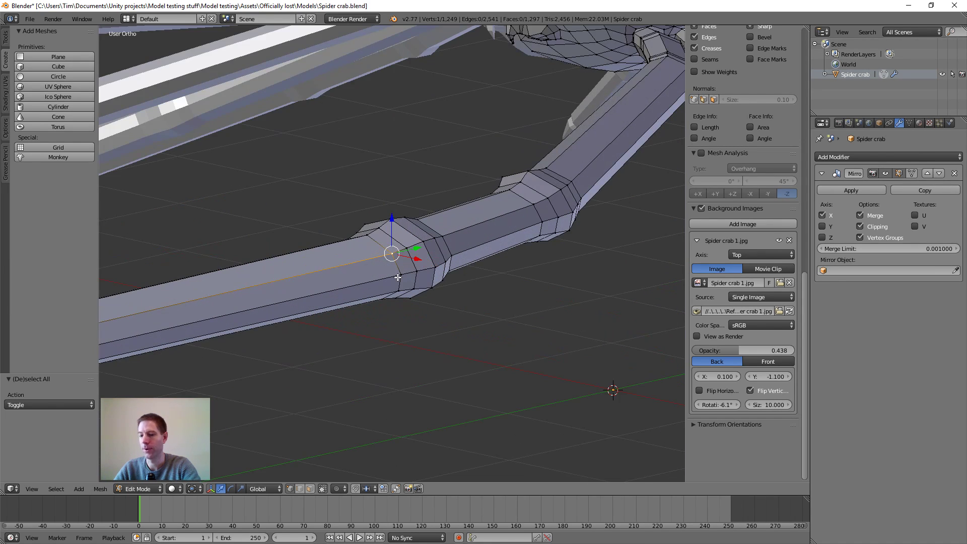
scroll(398, 278, "down", 5)
- Select a lower vertex at the base of the front leg's claw and centre the view on it
right_click(234, 296)
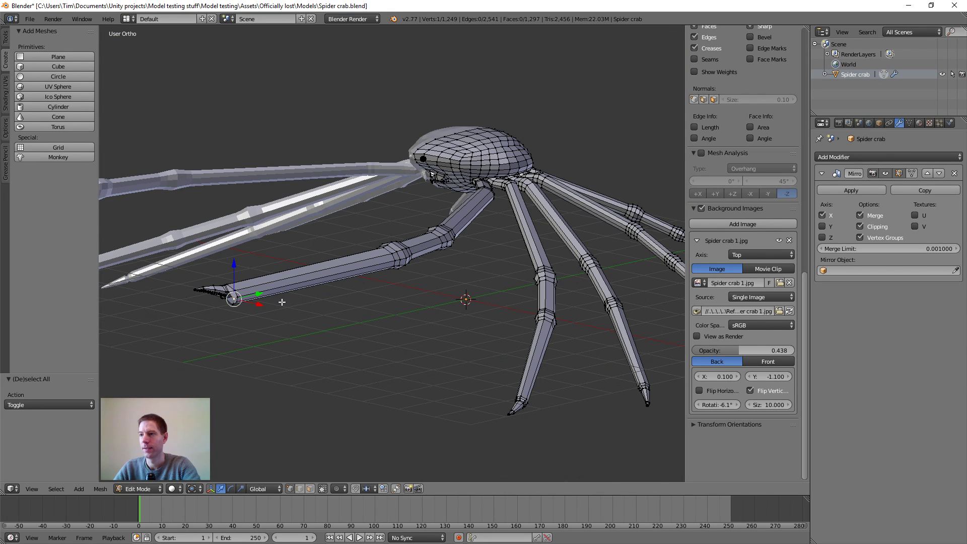
scroll(318, 306, "up", 2)
key("KP_Decimal")
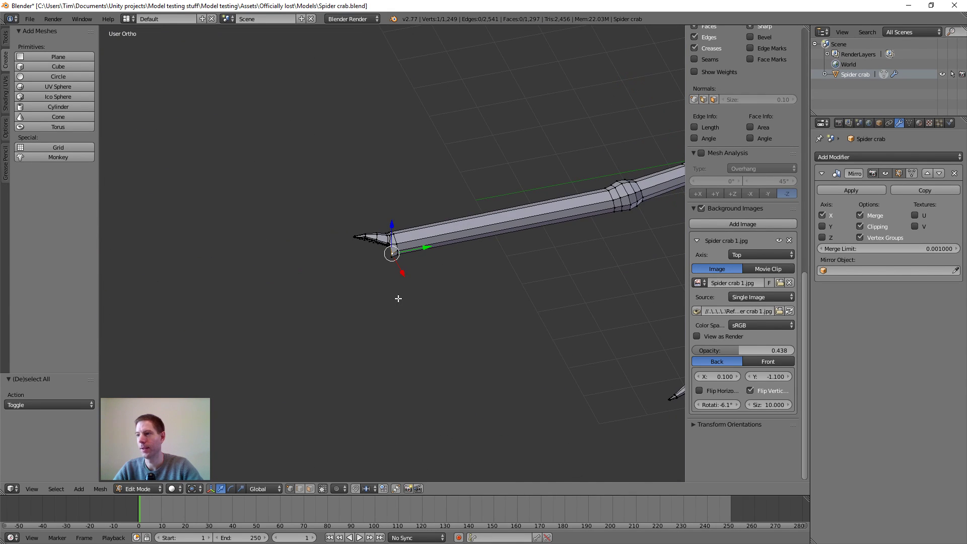
scroll(398, 303, "up", 4)
middle_click_drag(483, 296, 481, 236)
scroll(480, 235, "down", 4)
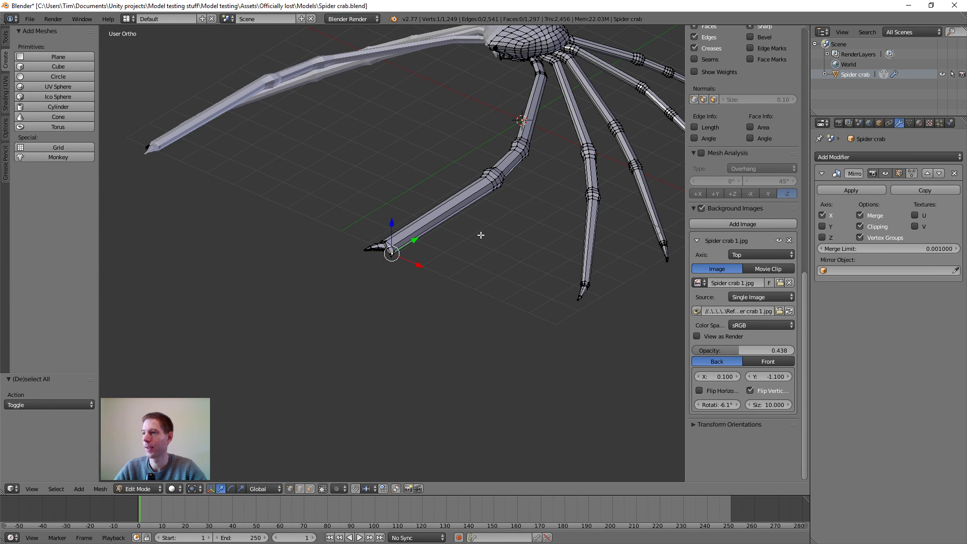
- Switch the pivot point to the 3D cursor and back to the bounding box center
key("period")
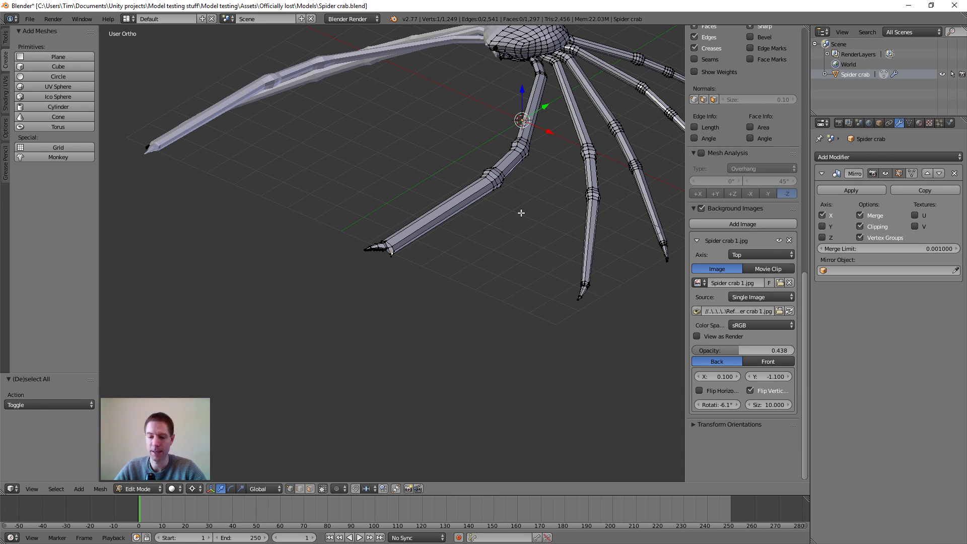
key("comma")
- Reveal the hidden lower pincer of the front leg's claw and deselect everything
scroll(460, 218, "up", 6)
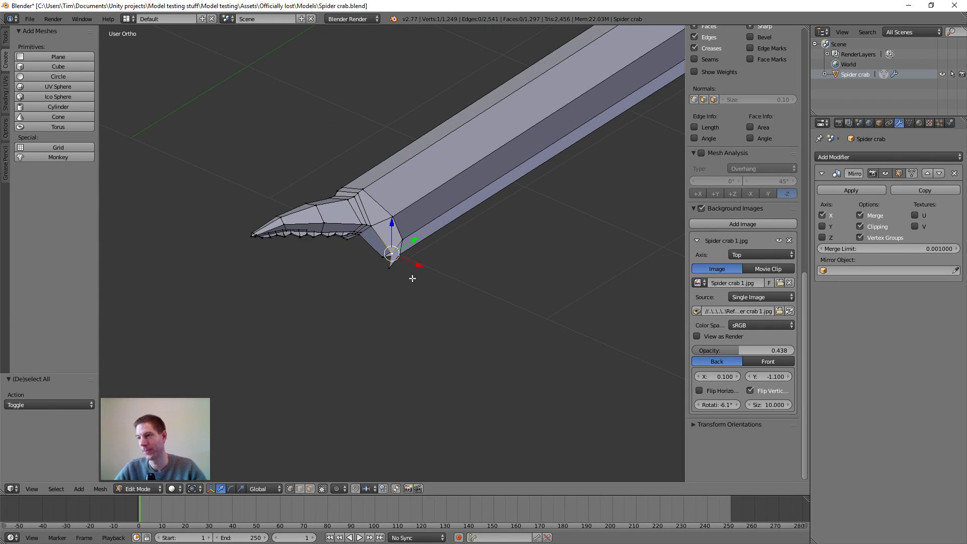
scroll(403, 297, "up", 2)
middle_click_drag(352, 295, 359, 262)
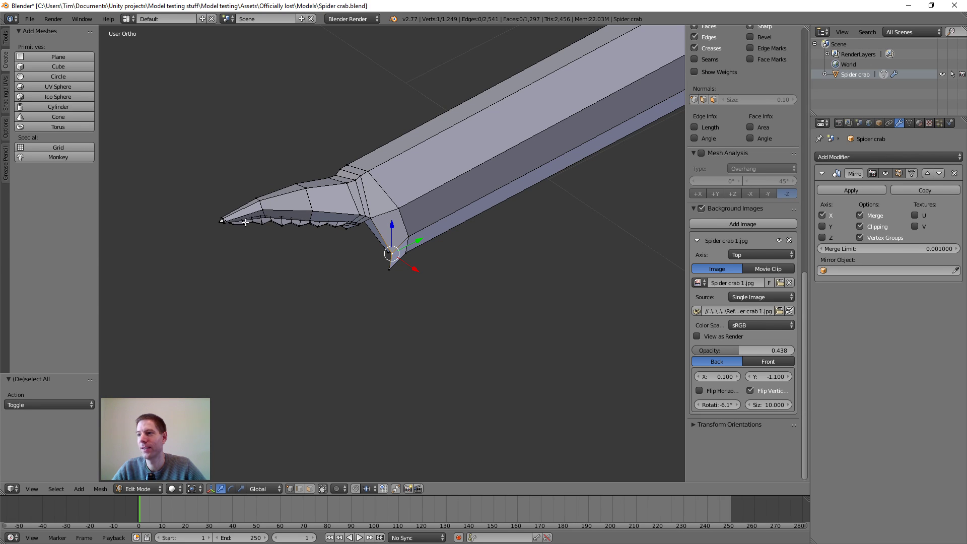
key("alt+h")
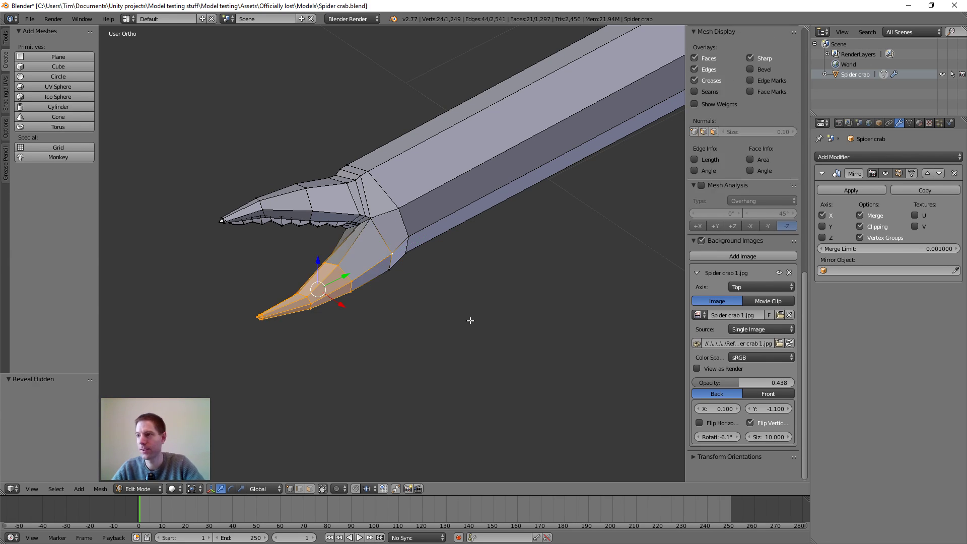
middle_click_drag(256, 357, 321, 251)
scroll(335, 283, "up", 2)
key("a")
scroll(321, 250, "up", 2)
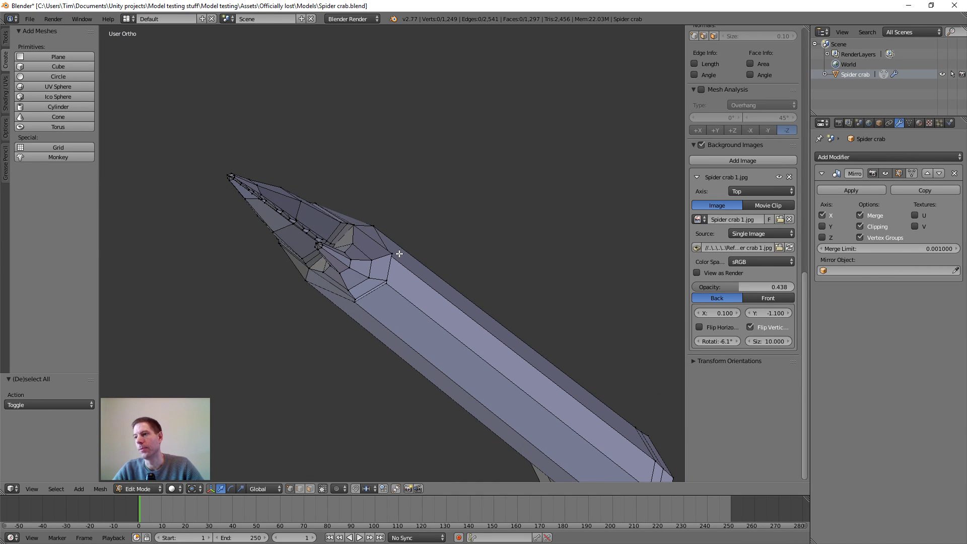
- Move two adjacent vertices at the lower pincer's base by about X -0.019, Y -0.003, Z -0.008 and X -0.022, Y -0.006, Z 0.001
right_click(392, 254)
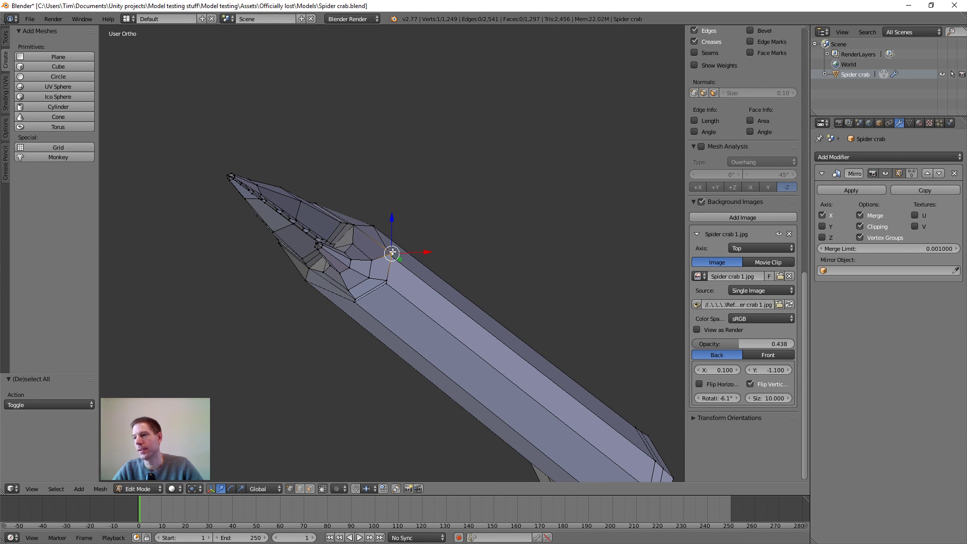
key("g")
left_click(429, 287)
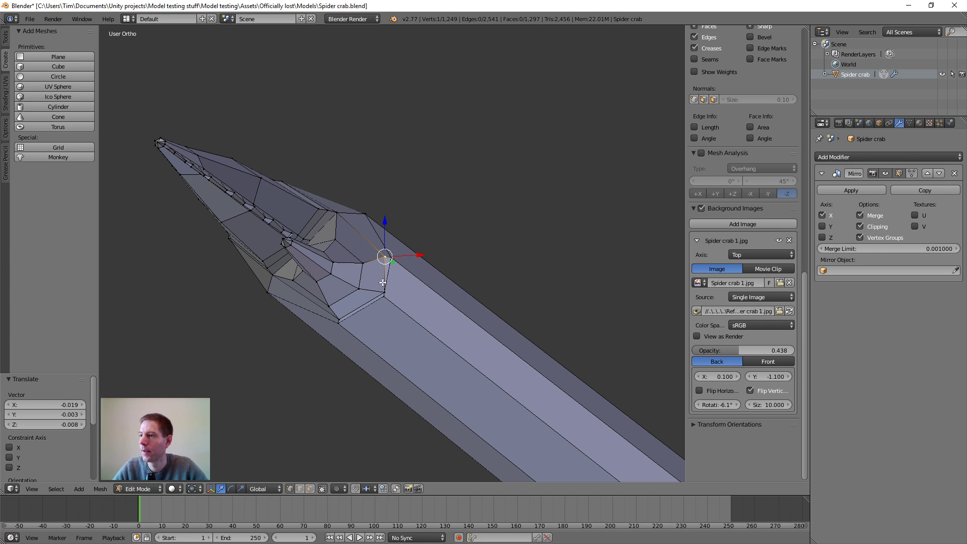
key("g")
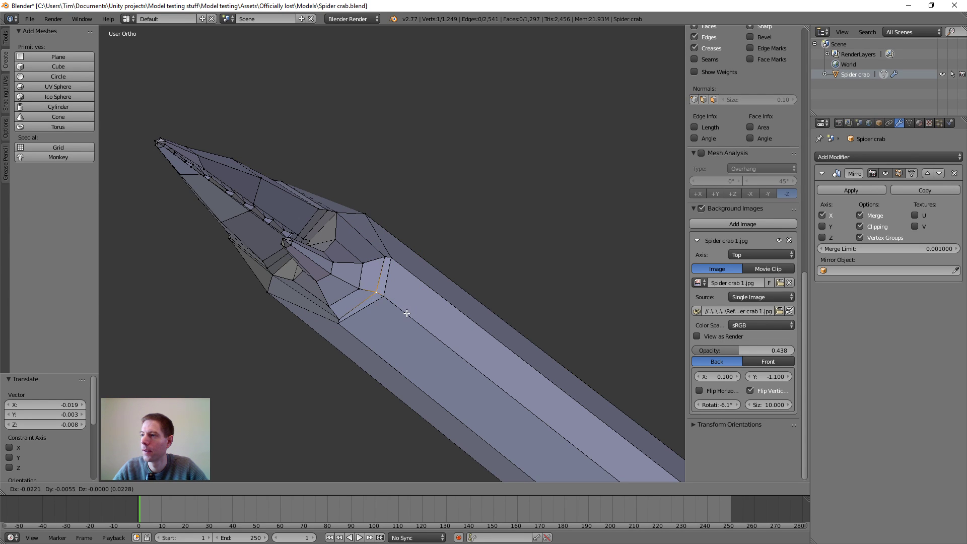
left_click(407, 313)
- Nudge the bottom corner vertex of the lower pincer's base by about X -0.003, Y -0.003, Z 0.010
middle_click_drag(403, 335, 328, 323)
right_click(337, 319)
key("g")
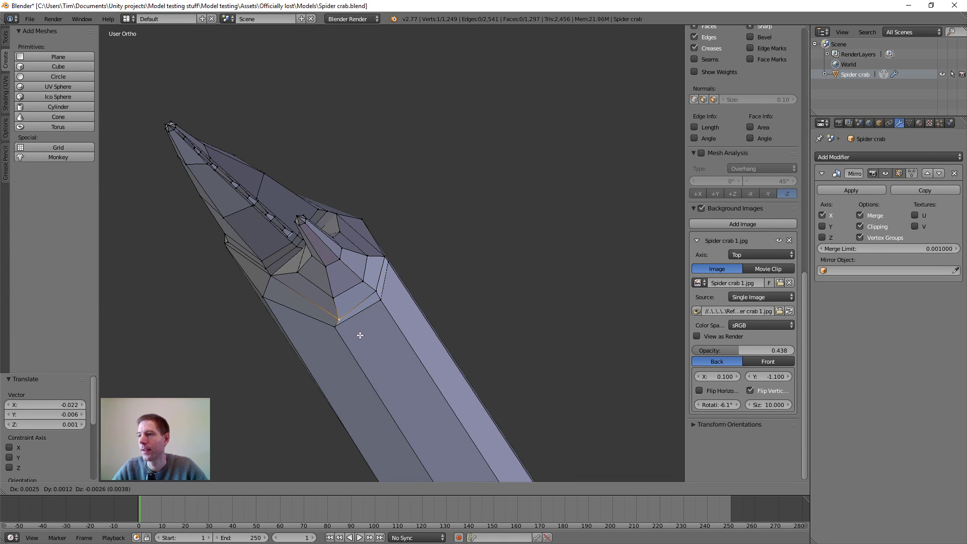
left_click(357, 330)
middle_click_drag(358, 329, 322, 308)
scroll(320, 304, "up", 2)
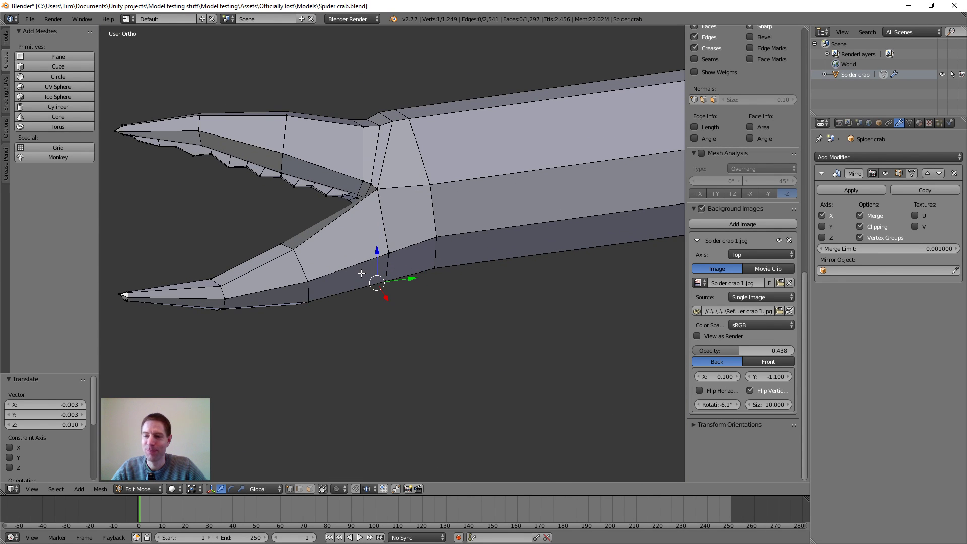
- Duplicate the upper pincer's linked row of teeth and place the copy above the lower pincer, offset about X 0.117, Y -0.156, Z -0.171
middle_click_drag(362, 273, 567, 323)
key("a")
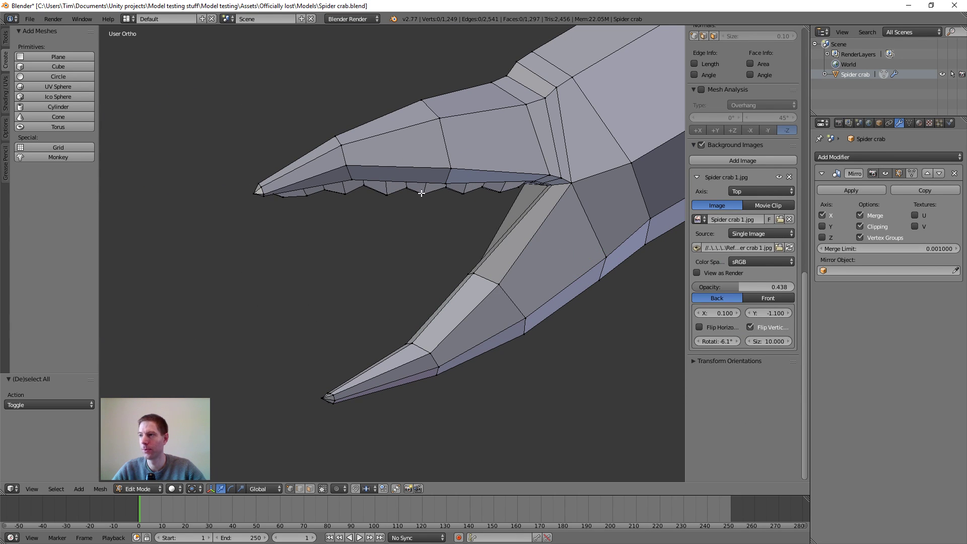
key("l")
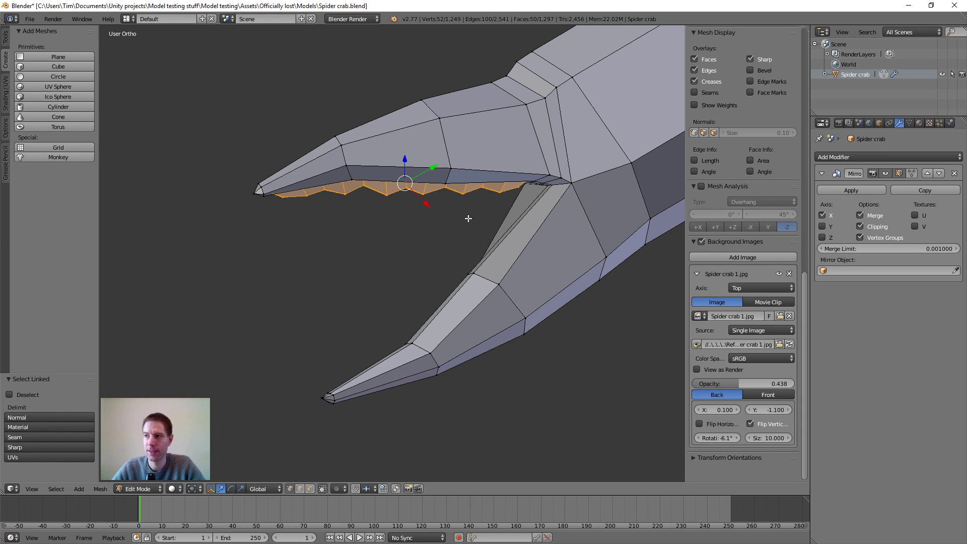
key("shift+d")
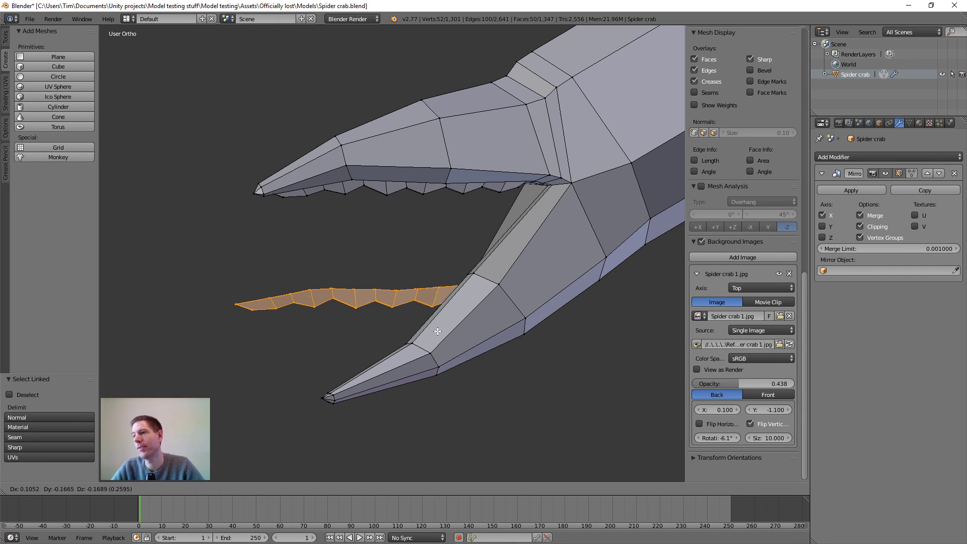
left_click(434, 328)
middle_click_drag(516, 325, 465, 321)
key("r")
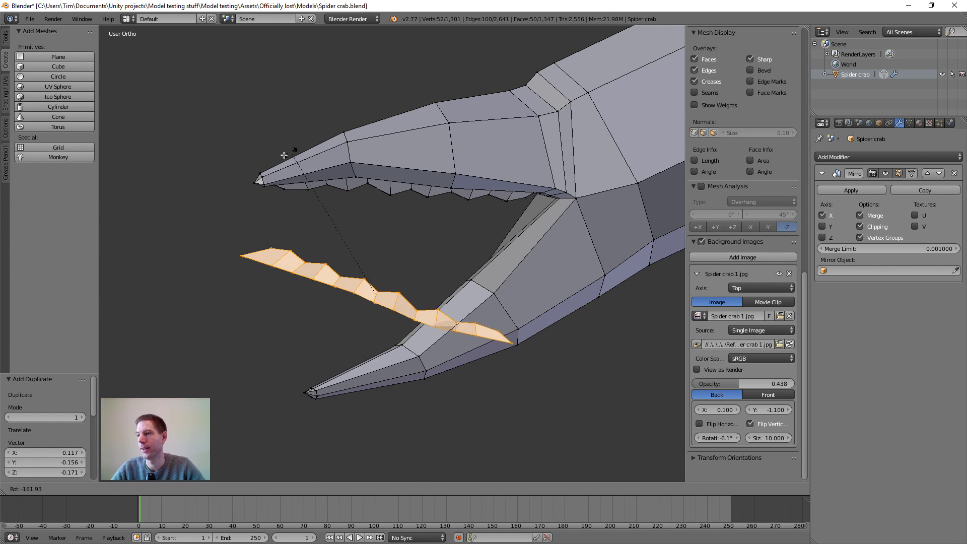
right_click(226, 192)
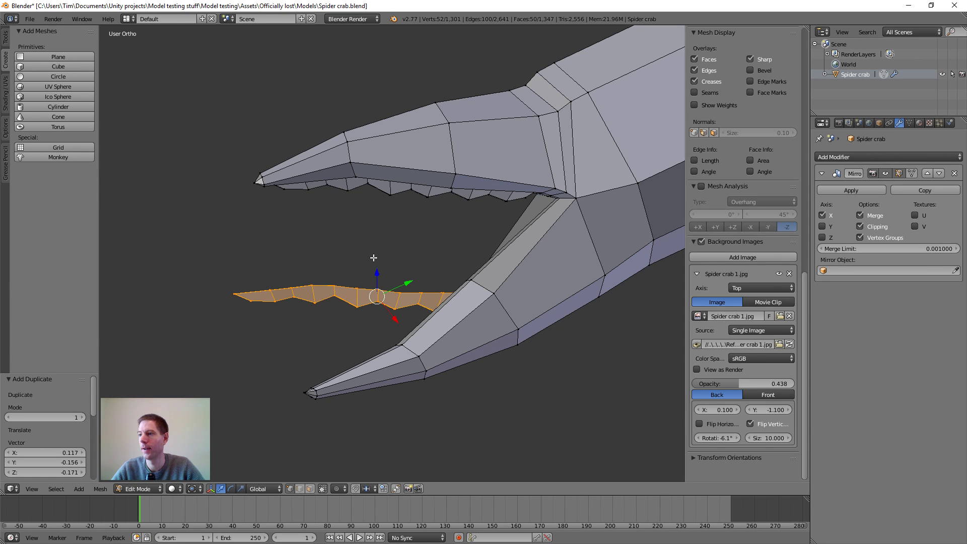
- Rotate the duplicated teeth about 164.7° in a view facing the claw tip so they point upward
middle_click_drag(374, 257, 495, 187)
scroll(485, 274, "up", 4)
middle_click_drag(485, 284, 485, 285)
scroll(484, 282, "up", 2)
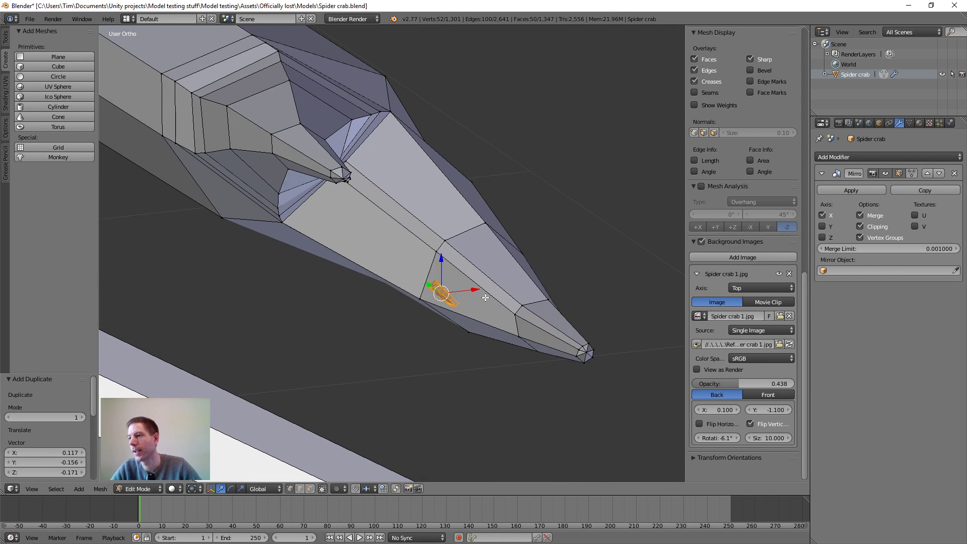
mouse_move(486, 225)
middle_mouse_down()
mouse_move(483, 242)
mouse_move(486, 230)
middle_mouse_up()
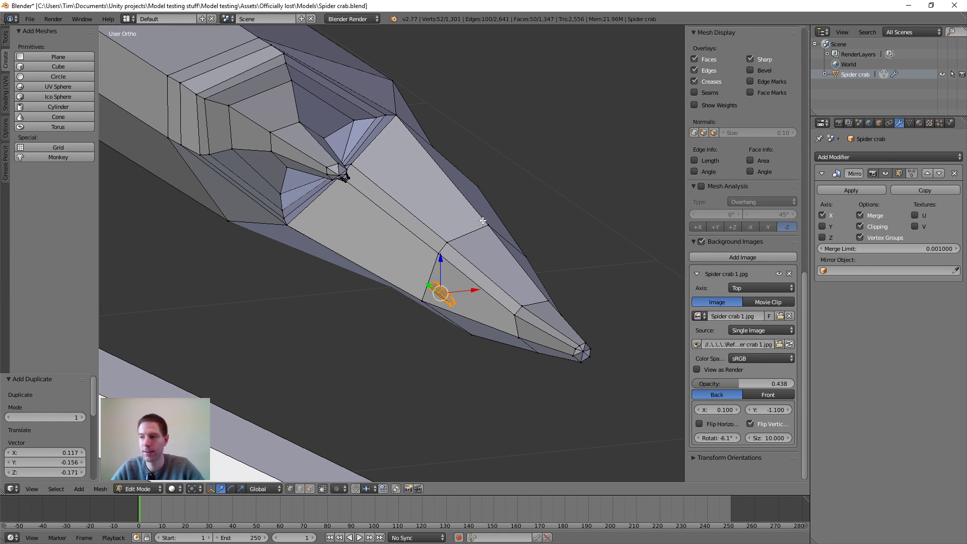
key("r")
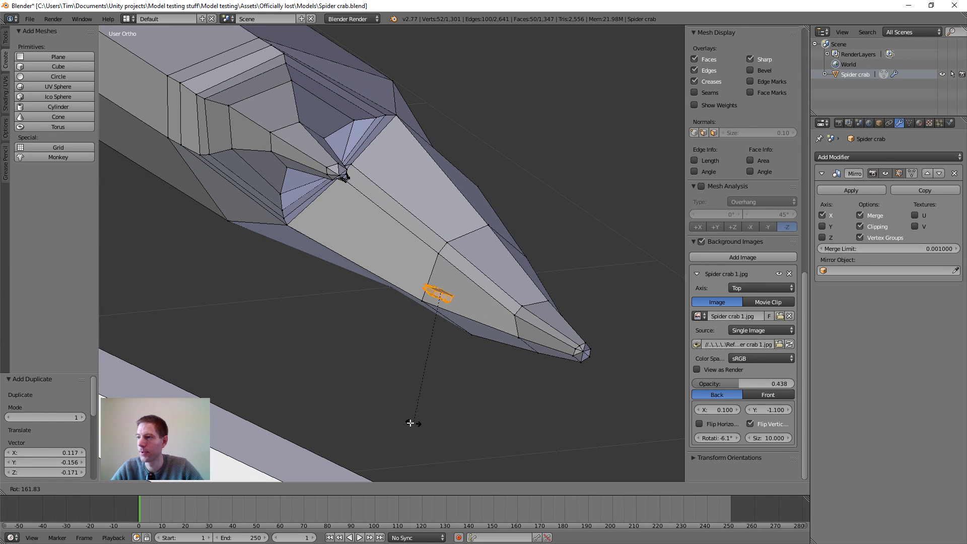
left_click(408, 422)
- Rotate the duplicated teeth about -34.5° in a side view to follow the slope of the lower pincer
middle_click_drag(436, 341, 496, 324)
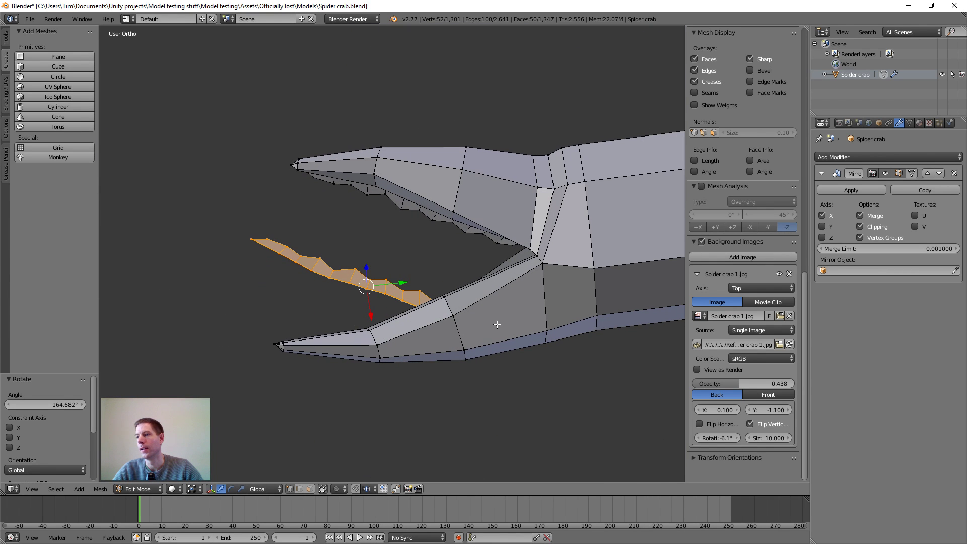
key("r")
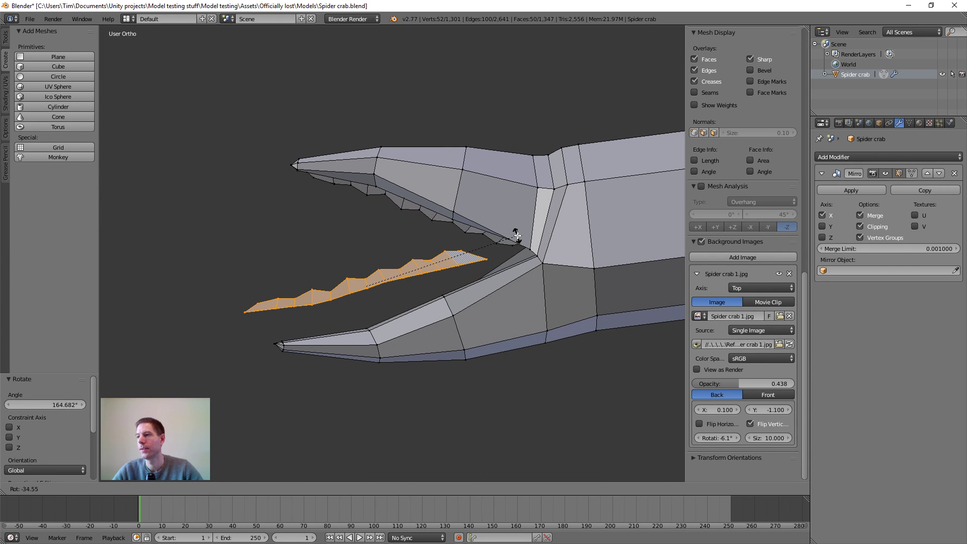
left_click(518, 236)
scroll(427, 314, "up", 2)
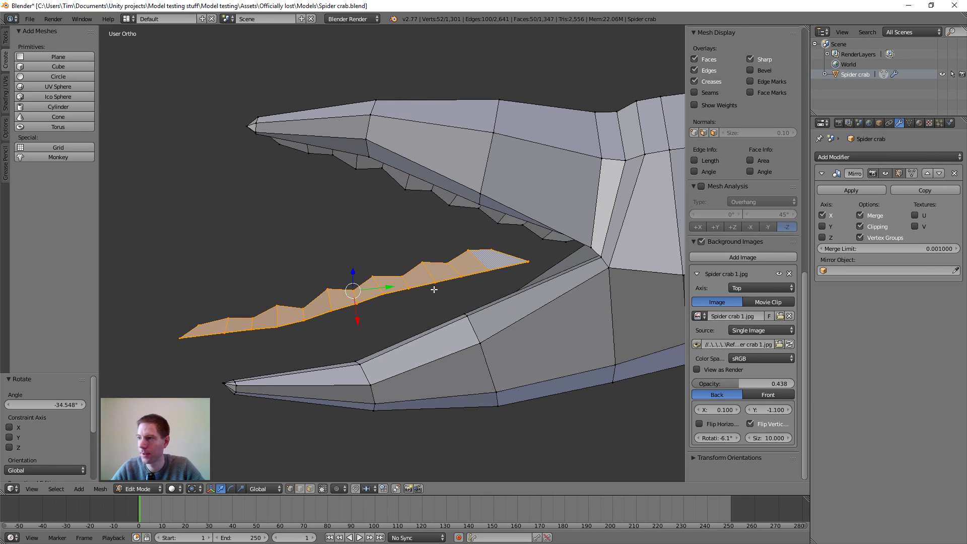
- Shift the duplicated teeth toward the lower pincer, including 0.033 along X, and rotate them about -5.2°
left_click_drag(391, 285, 406, 333)
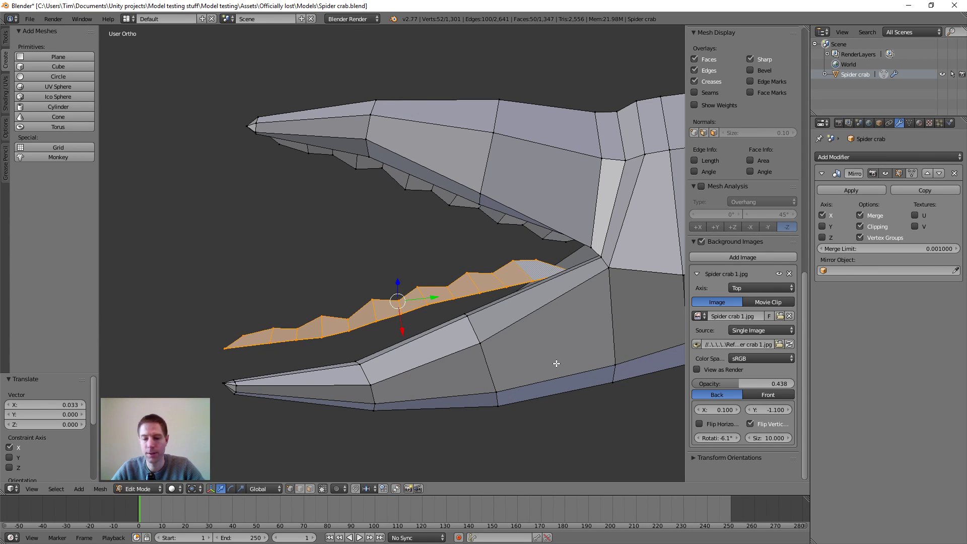
key("r")
left_click(556, 348)
- Move the duplicated teeth onto the lower pincer's inner edge by about X 0.081, Y 0.012, Z 0.006
middle_click_drag(557, 347, 489, 289)
key("g")
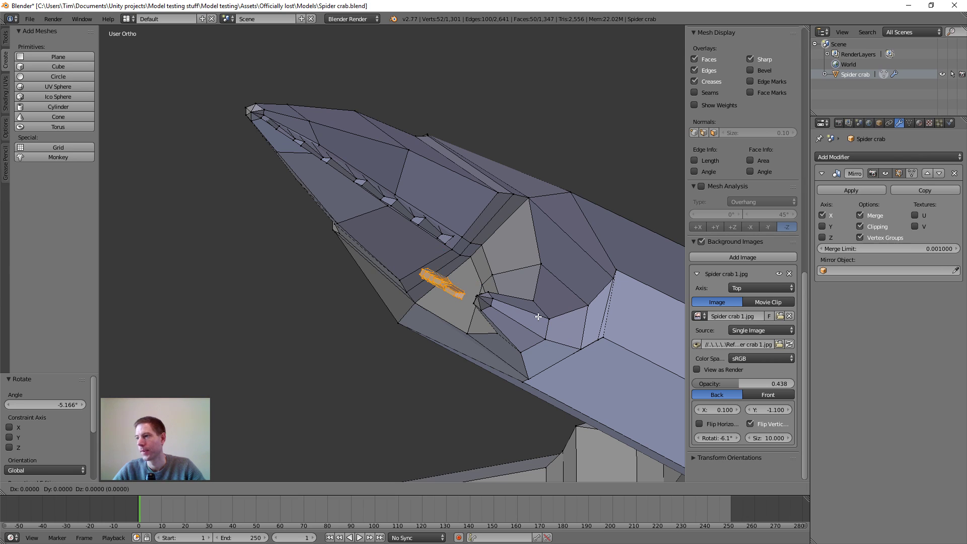
left_click(588, 316)
middle_click_drag(587, 315, 352, 282)
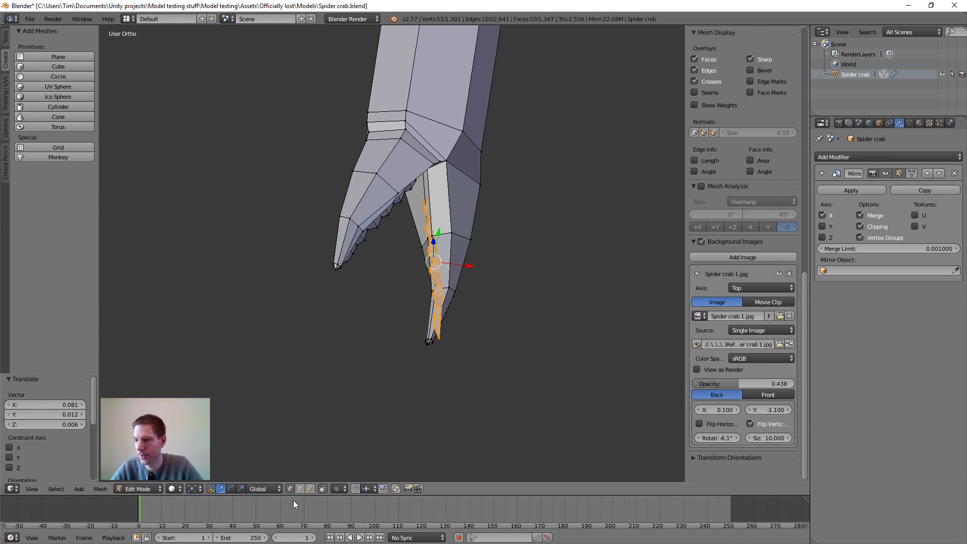
- Circle-select the whole upper pincer with its teeth in wireframe display, hide it, and return to solid shading
scroll(334, 318, "up", 5)
key("z")
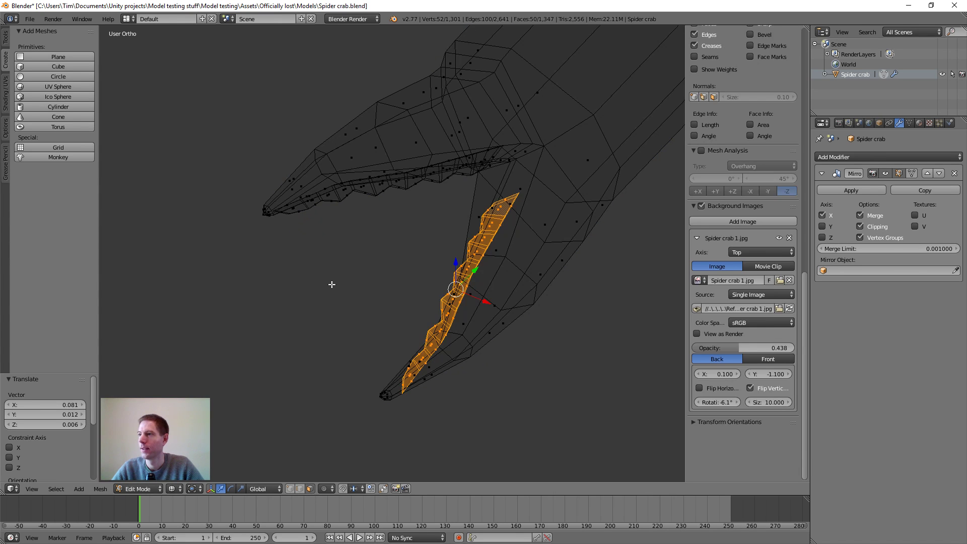
middle_click_drag(332, 285, 357, 248)
key("a")
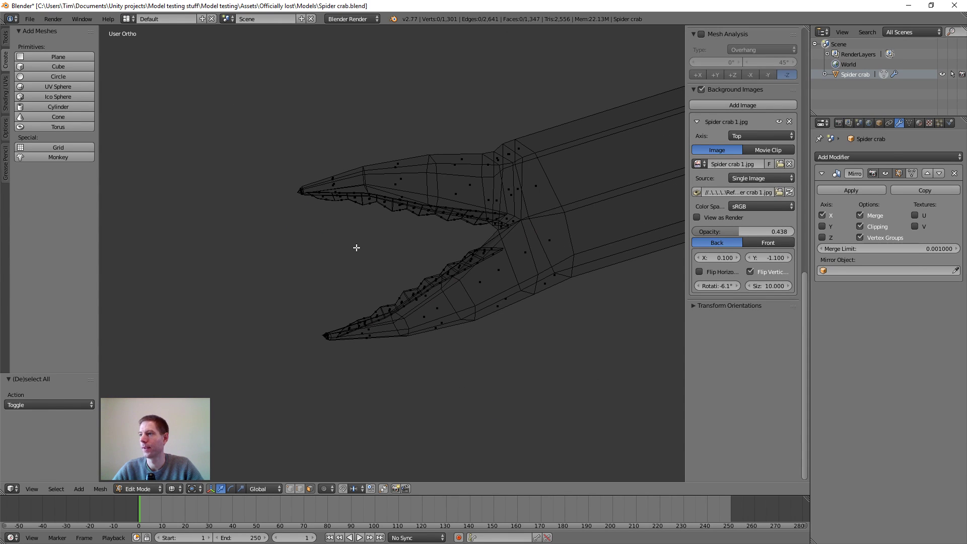
key("c")
mouse_move(357, 237)
left_mouse_down()
mouse_move(334, 168)
mouse_move(309, 181)
mouse_move(326, 198)
mouse_move(436, 220)
left_mouse_up()
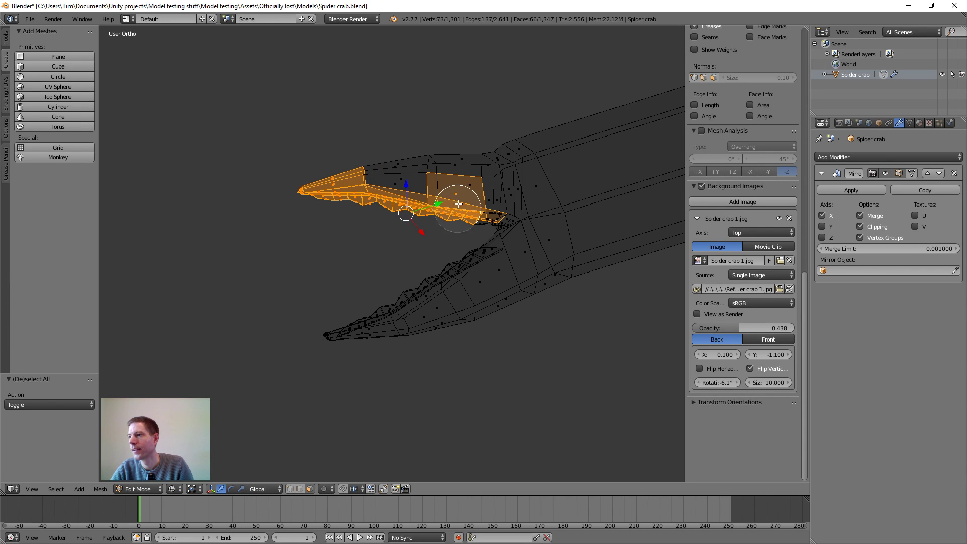
left_click_drag(435, 161, 402, 191)
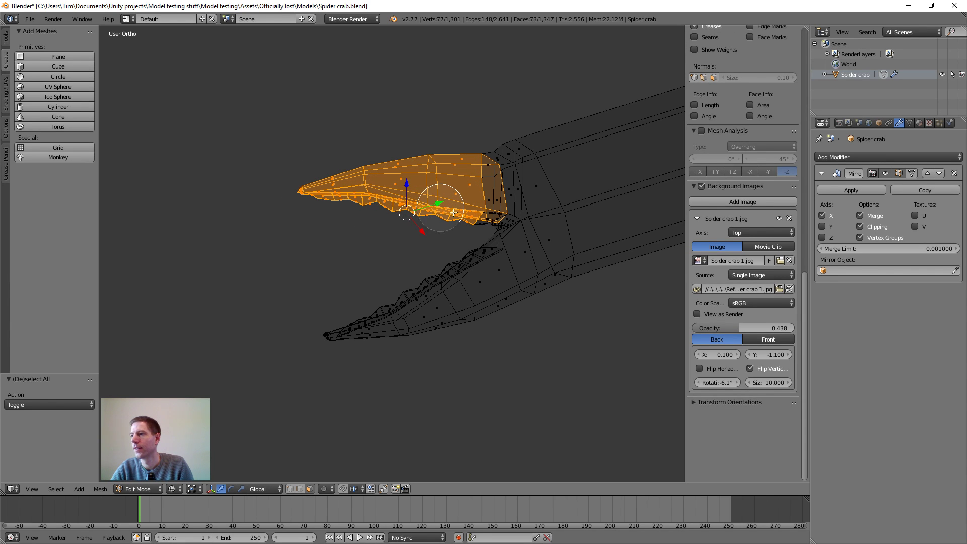
left_click_drag(466, 215, 469, 197)
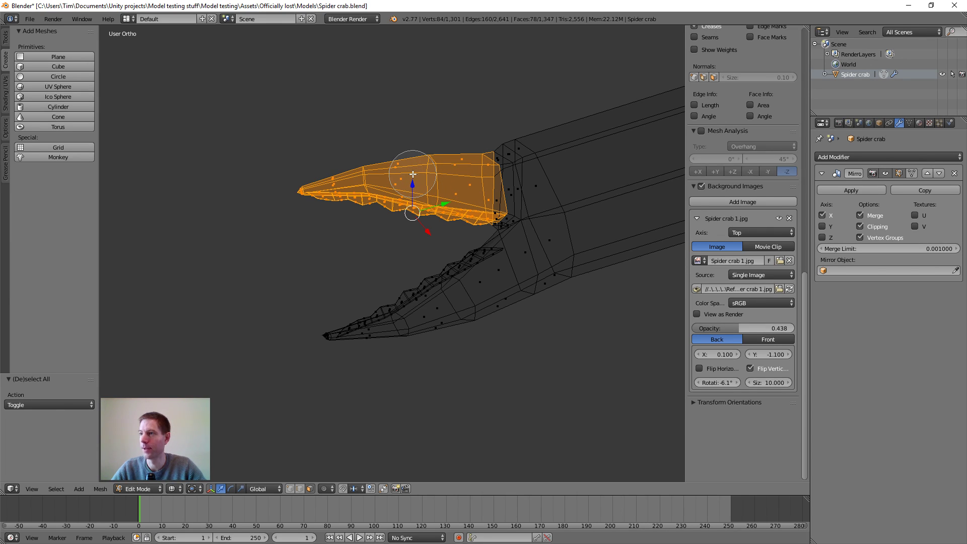
key("h")
mouse_move(359, 223)
middle_mouse_down()
mouse_move(387, 242)
mouse_move(345, 290)
mouse_move(394, 305)
mouse_move(409, 297)
mouse_move(395, 298)
mouse_move(430, 318)
mouse_move(462, 280)
mouse_move(395, 302)
mouse_move(358, 300)
mouse_move(370, 319)
mouse_move(378, 311)
mouse_move(373, 211)
mouse_move(356, 260)
middle_mouse_up()
key("z")
- Select the two small leftover faces at the hinge between the pincers and hide them
scroll(371, 191, "up", 3)
right_click(363, 280, "shift")
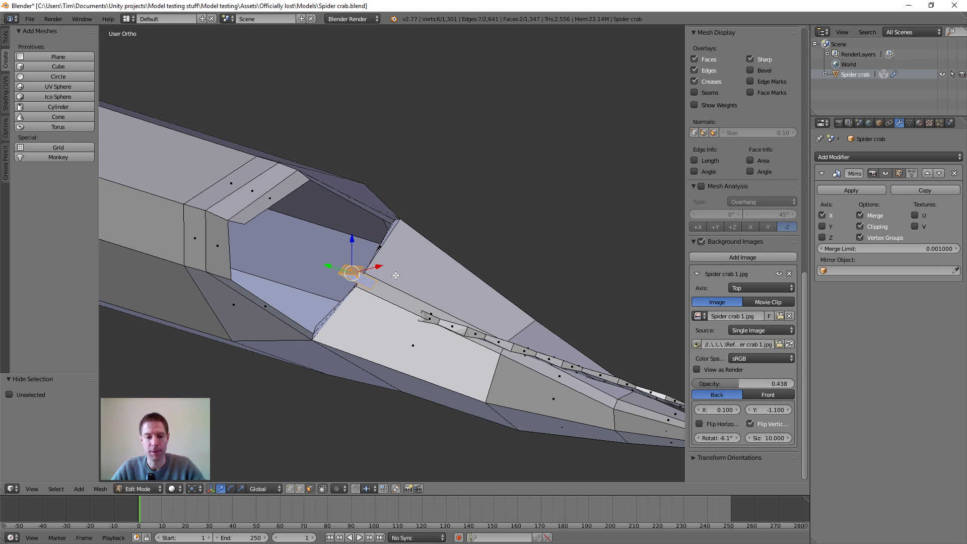
key("a")
scroll(397, 275, "down", 4)
scroll(486, 330, "up", 3)
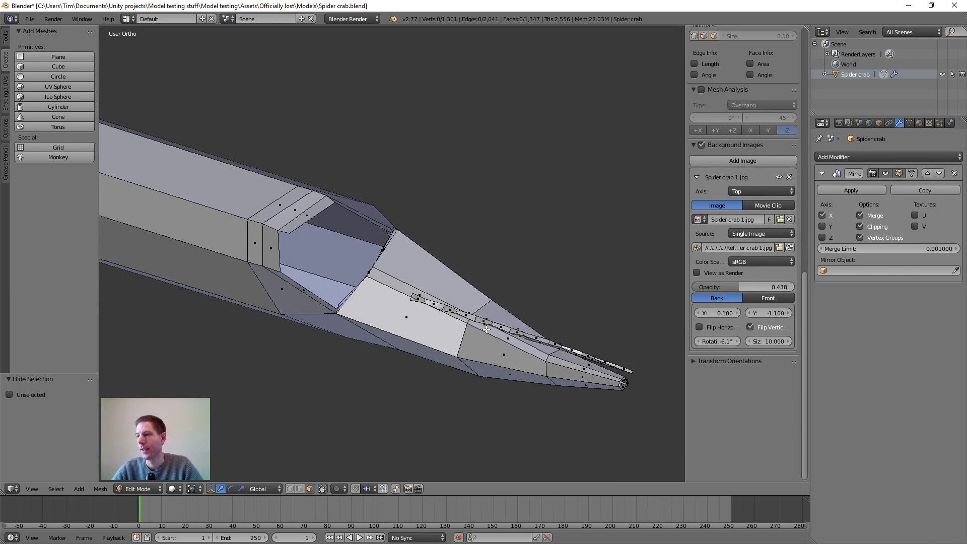
- Select the lower pincer's linked row of teeth and move it toward the hinge by about X -0.021, Y 0.053, Z 0.003
middle_click_drag(486, 329, 397, 370)
middle_click_drag(421, 404, 418, 363)
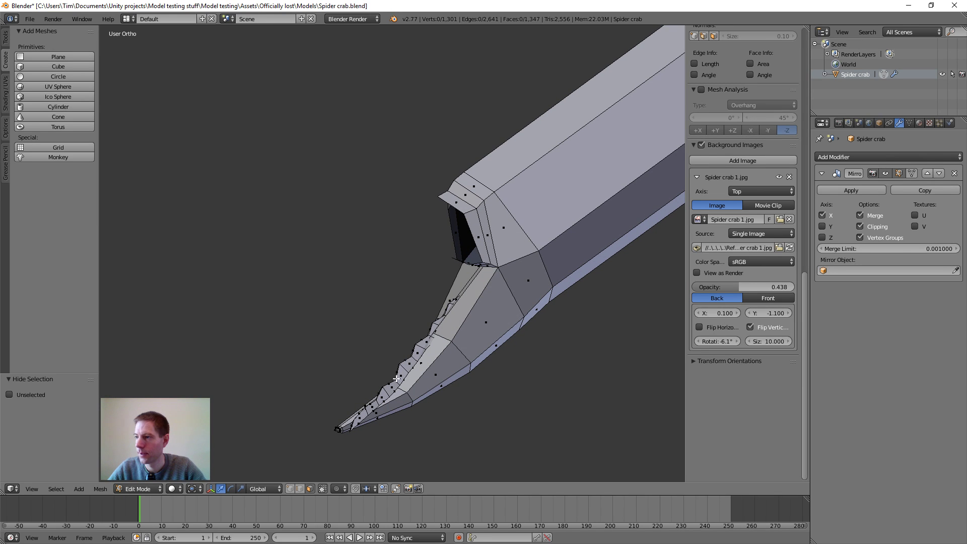
key("l")
scroll(405, 365, "down", 3)
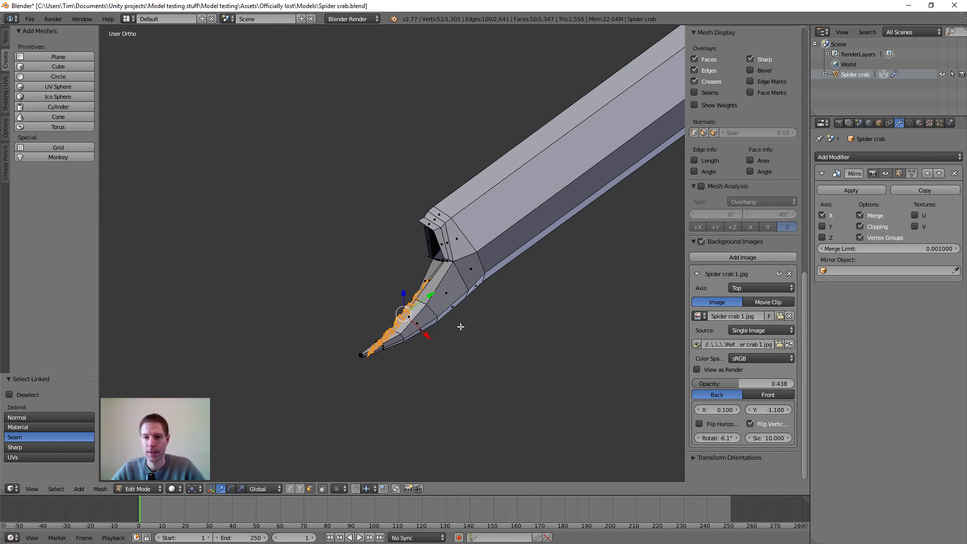
scroll(460, 327, "up", 4)
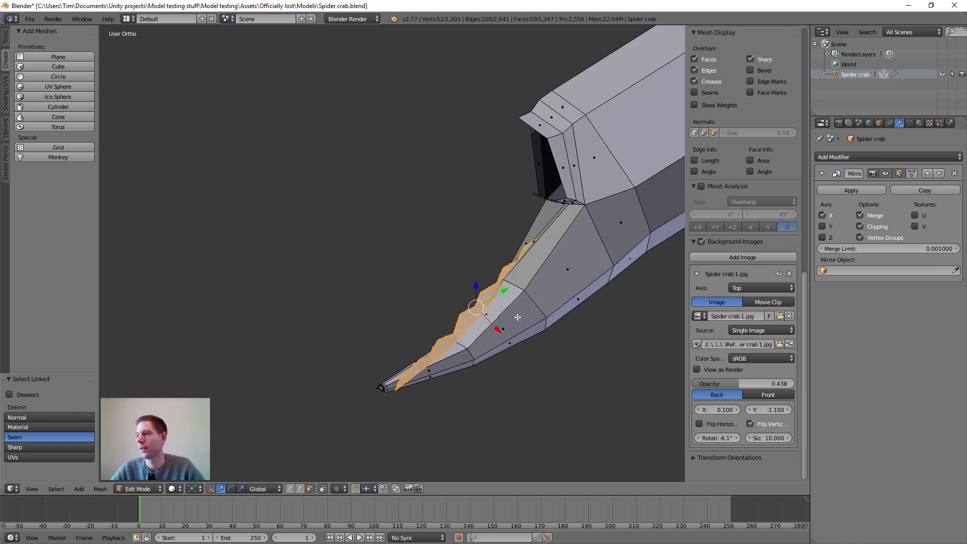
middle_click_drag(518, 318, 579, 260)
middle_click_drag(424, 298, 484, 335)
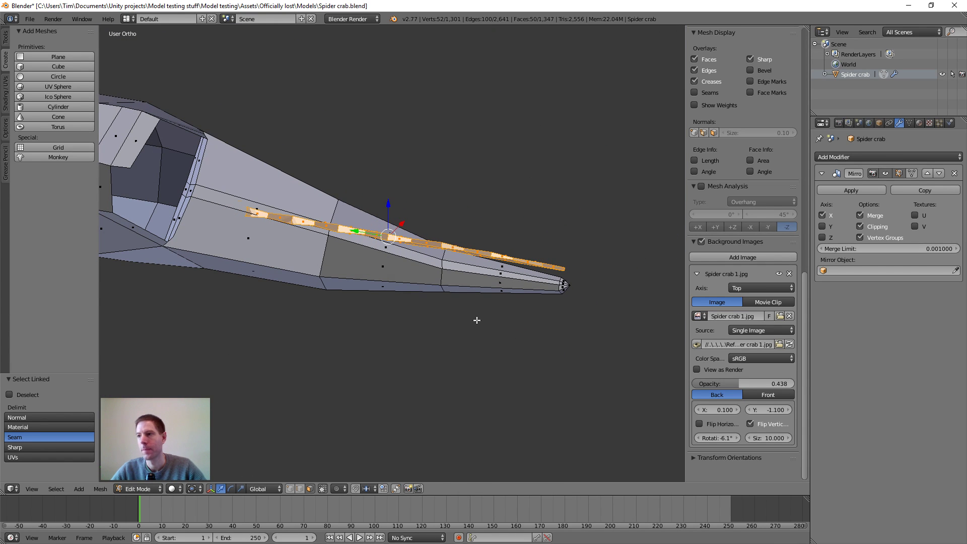
key("g")
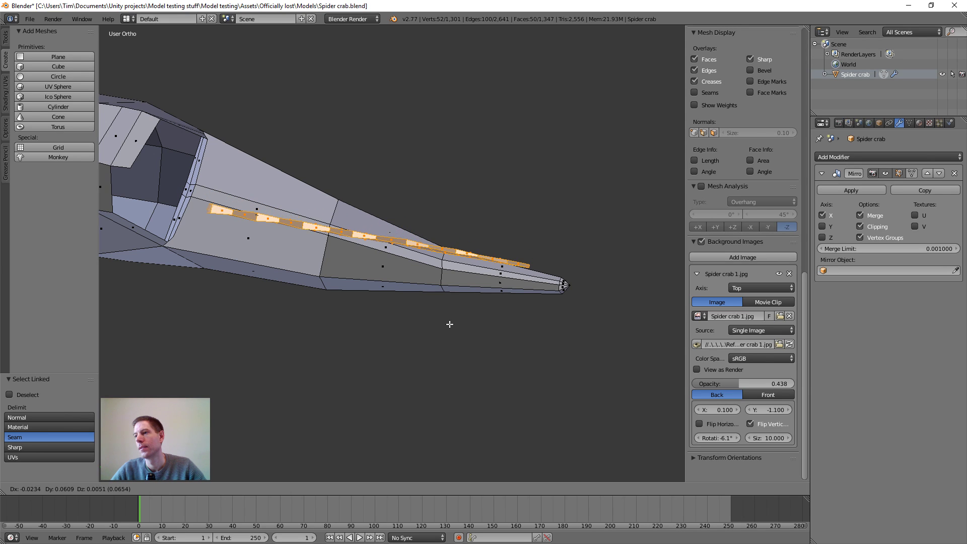
left_click(453, 324)
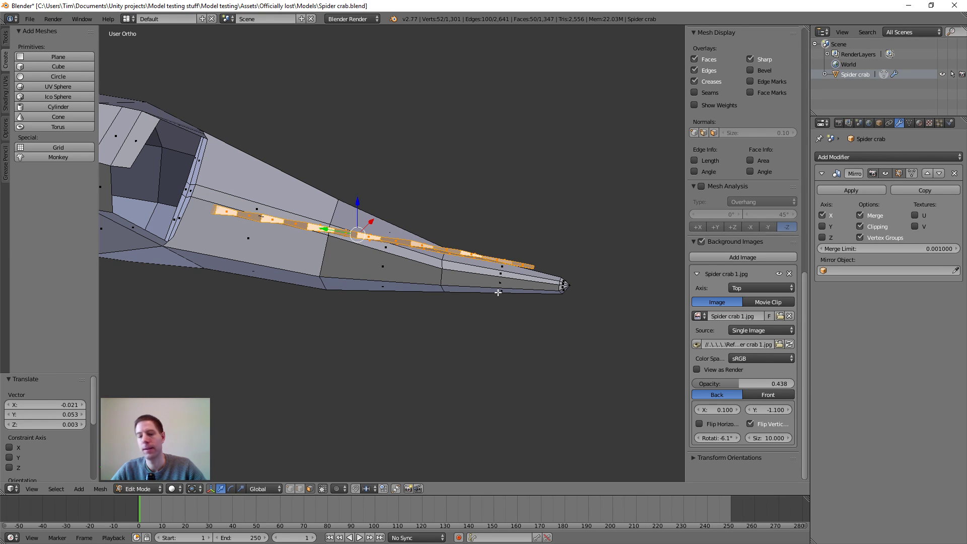
- Rotate the lower row of teeth about 4.7° to align it with the pincer's inner edge
key("r")
left_click(505, 257)
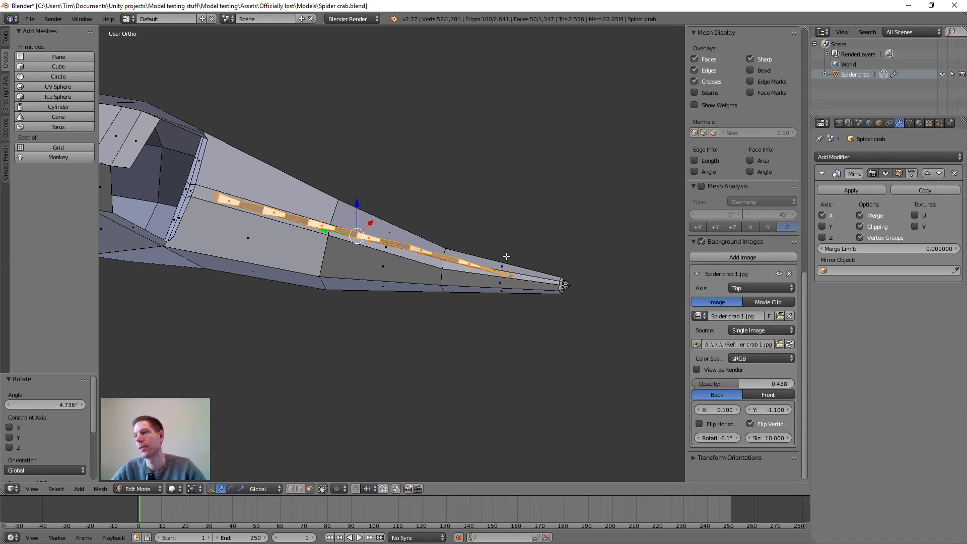
mouse_move(506, 255)
middle_mouse_down()
mouse_move(499, 274)
mouse_move(499, 265)
middle_mouse_up()
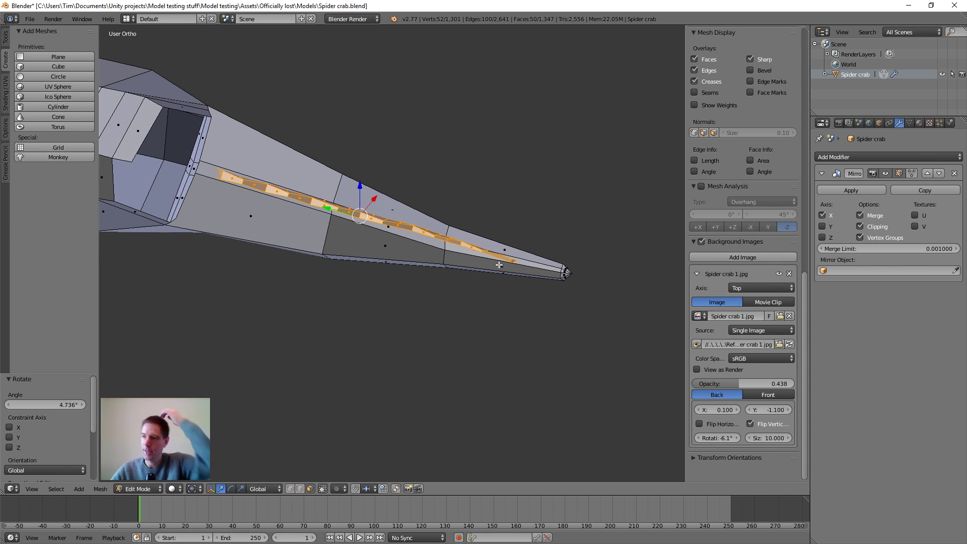
scroll(469, 237, "up", 2)
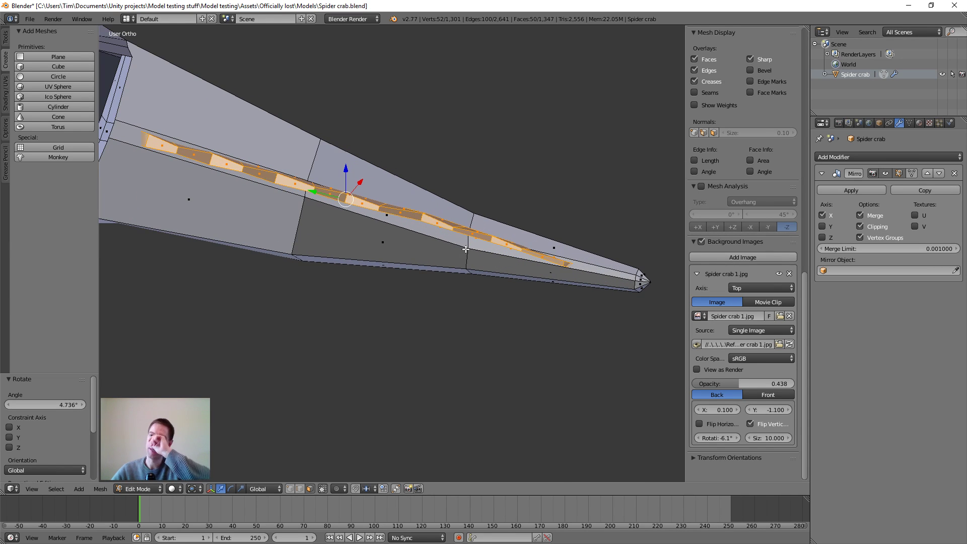
- Move the lower pincer's row of teeth by about X -0.003, Y -0.007, Z 0.002 to seat it on the inner edge
middle_click_drag(406, 273, 408, 265)
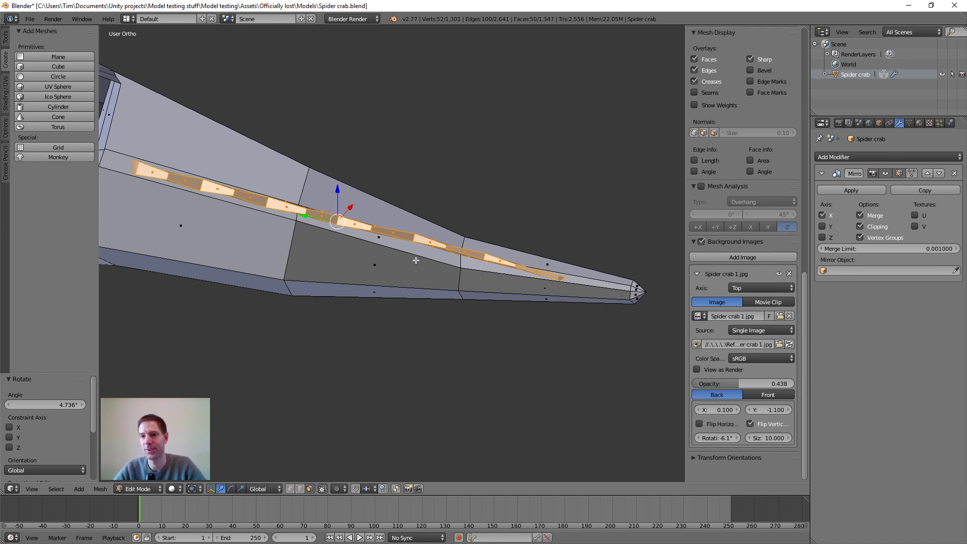
middle_click_drag(421, 206, 224, 240)
middle_click_drag(450, 238, 528, 245, "shift")
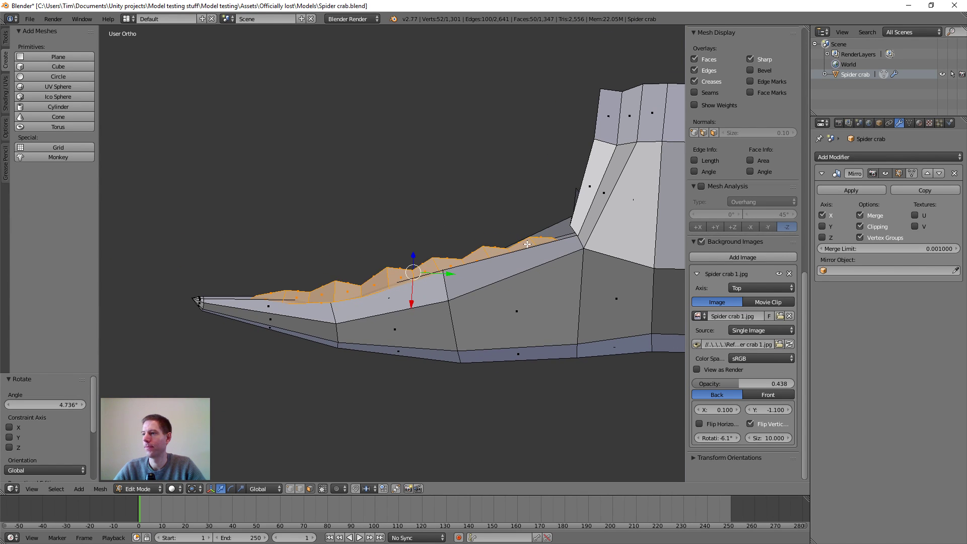
key("g")
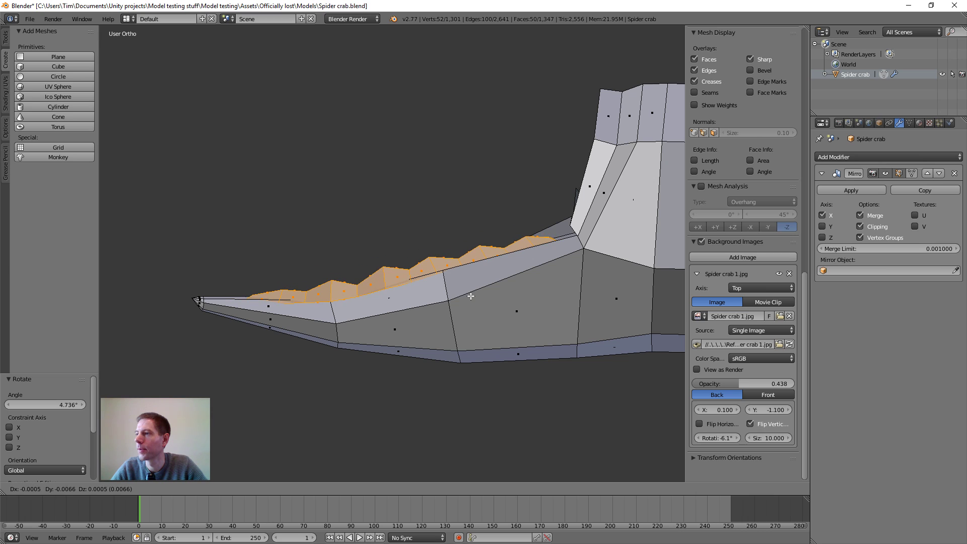
left_click(471, 294)
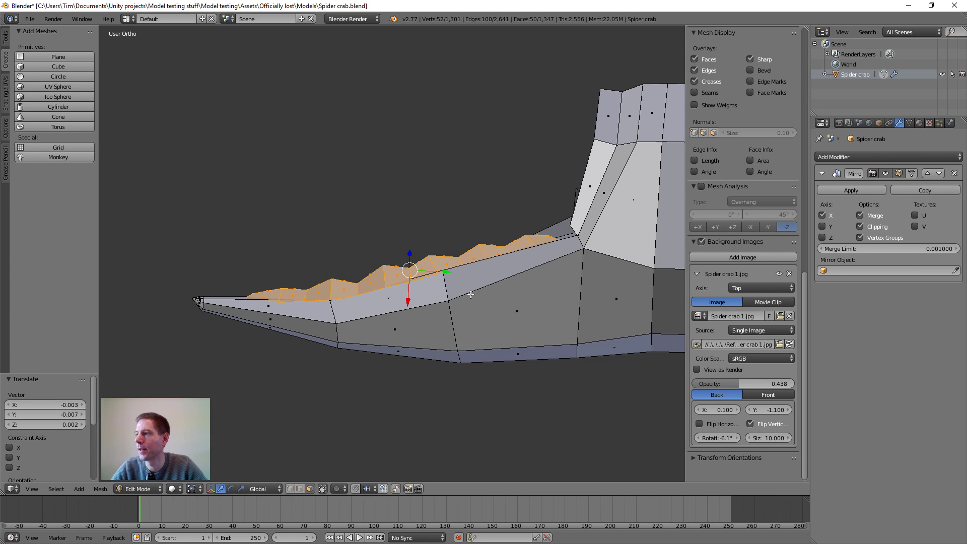
- Select three adjacent tooth segments just past the row's middle and move them onto the pincer's edge by about X -0.004, Y 0.0003, Z -0.009
middle_click_drag(471, 295, 426, 247)
scroll(422, 247, "up", 2)
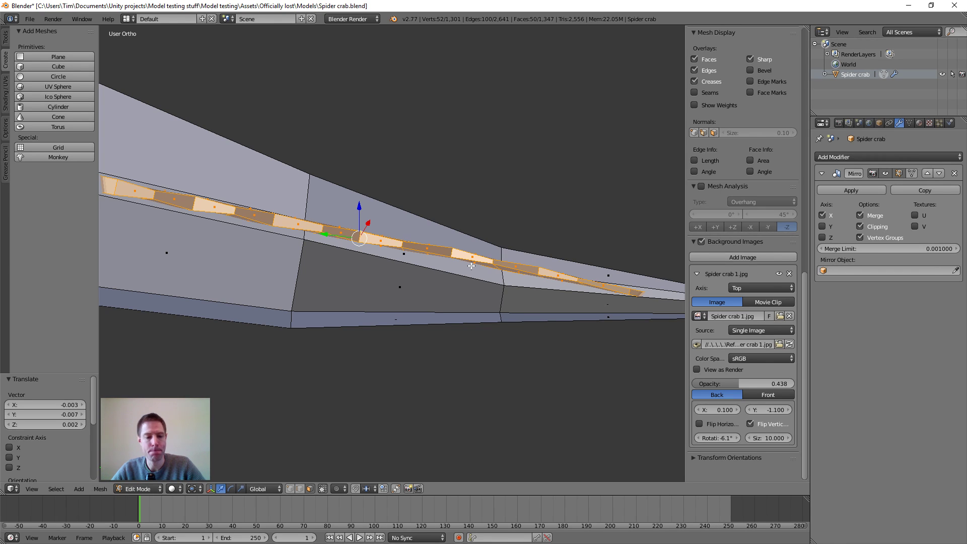
key("z")
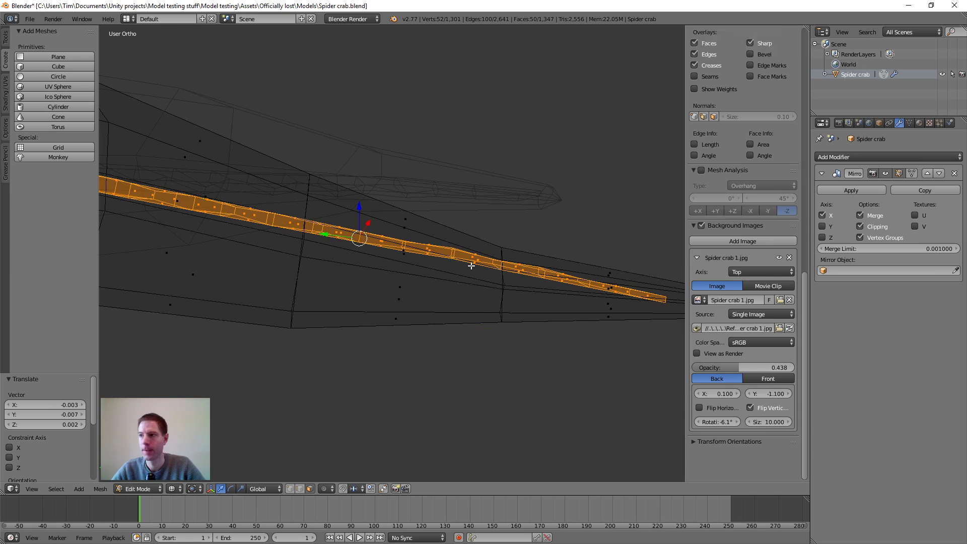
key("a")
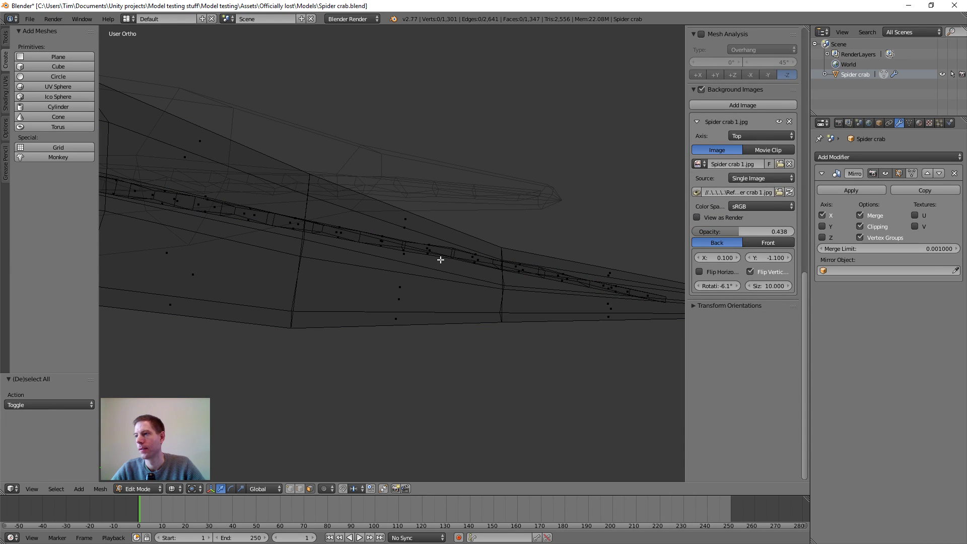
key("z")
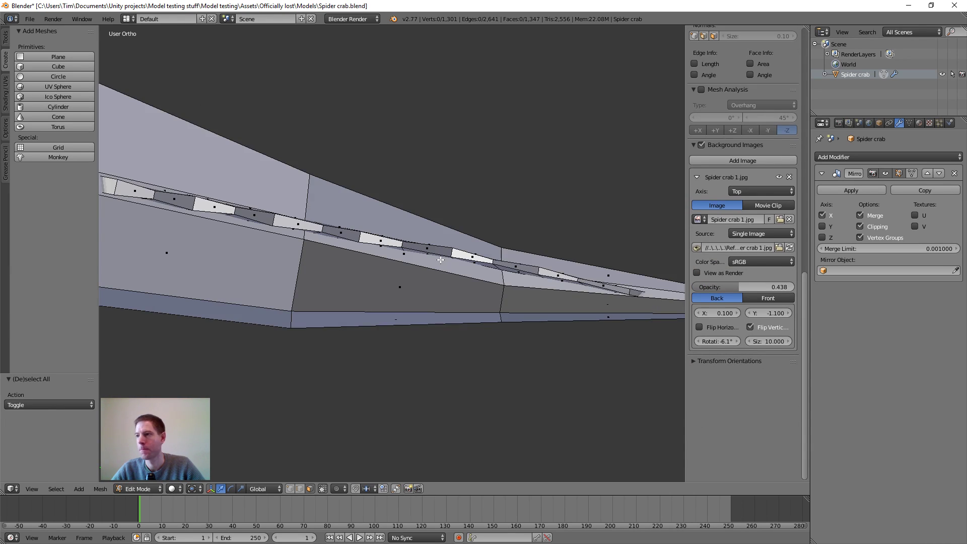
mouse_move(441, 259)
middle_mouse_down()
mouse_move(454, 282)
mouse_move(411, 233)
middle_mouse_up()
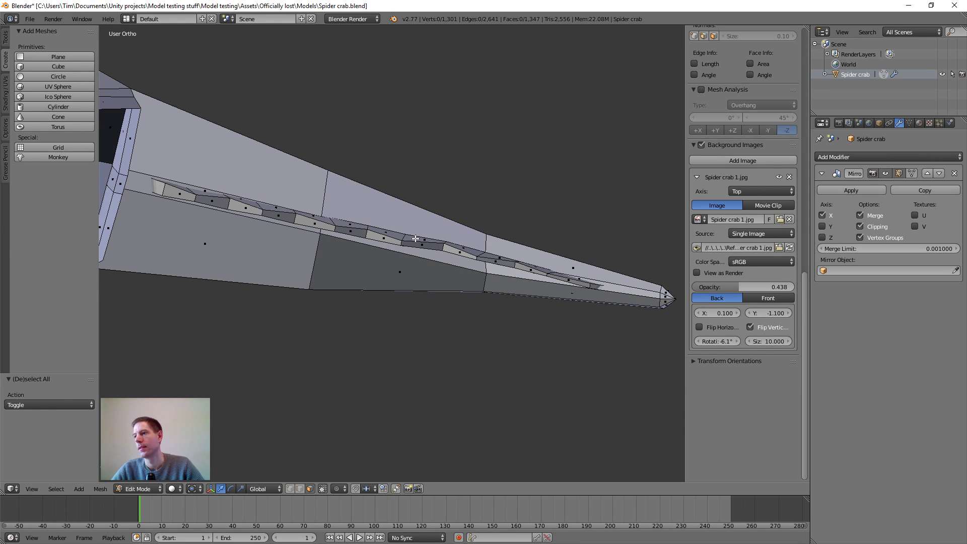
right_click(421, 242)
right_click(421, 241, "alt")
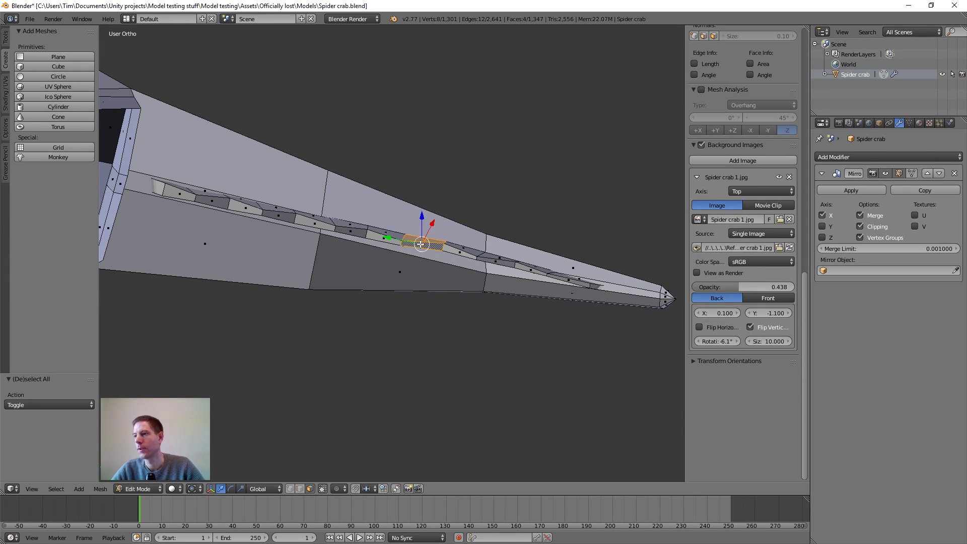
right_click(460, 252, "alt+shift")
right_click(496, 264, "alt+shift")
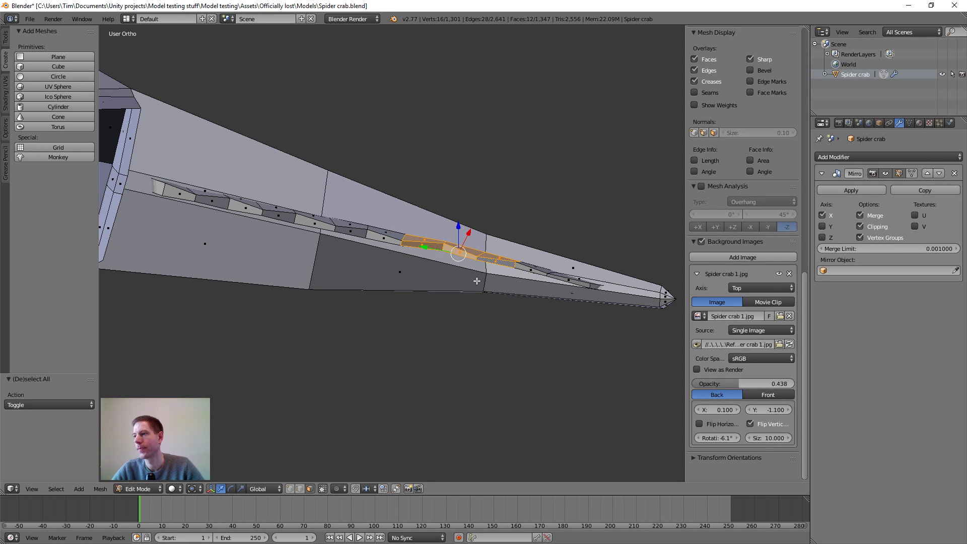
middle_click_drag(466, 295, 472, 279)
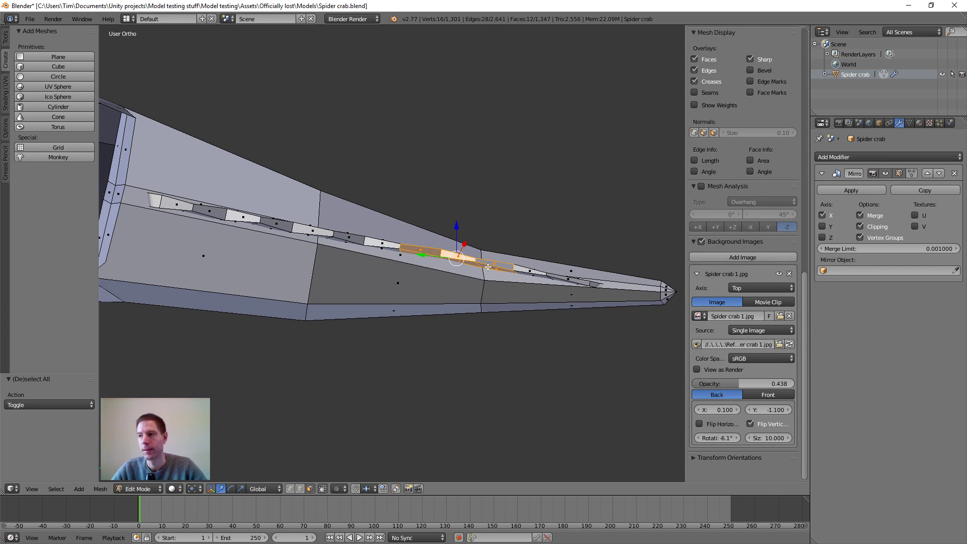
key("g")
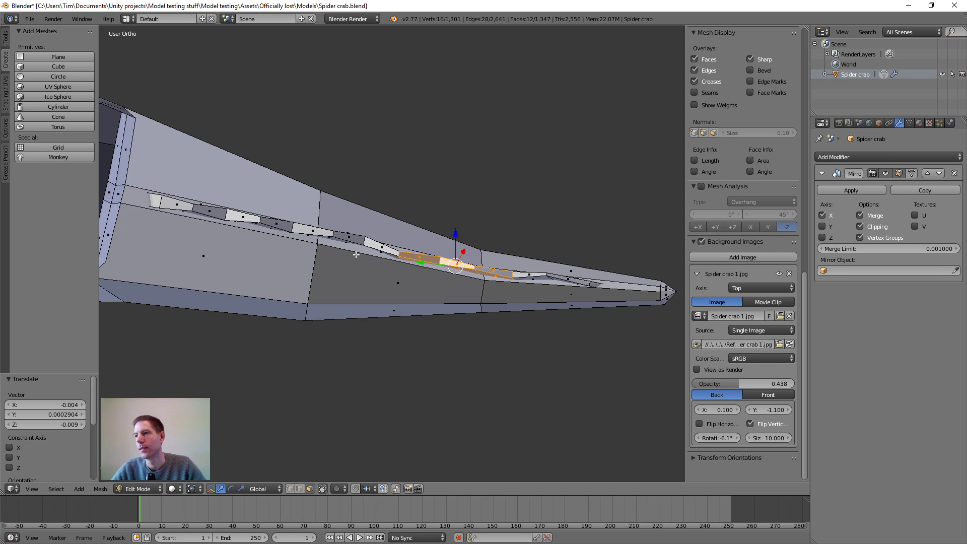
- Select the tooth segment beside the middle edge of the pincer and move it by about X -0.003, Y -0.0003, Z -0.005
scroll(368, 257, "up", 3)
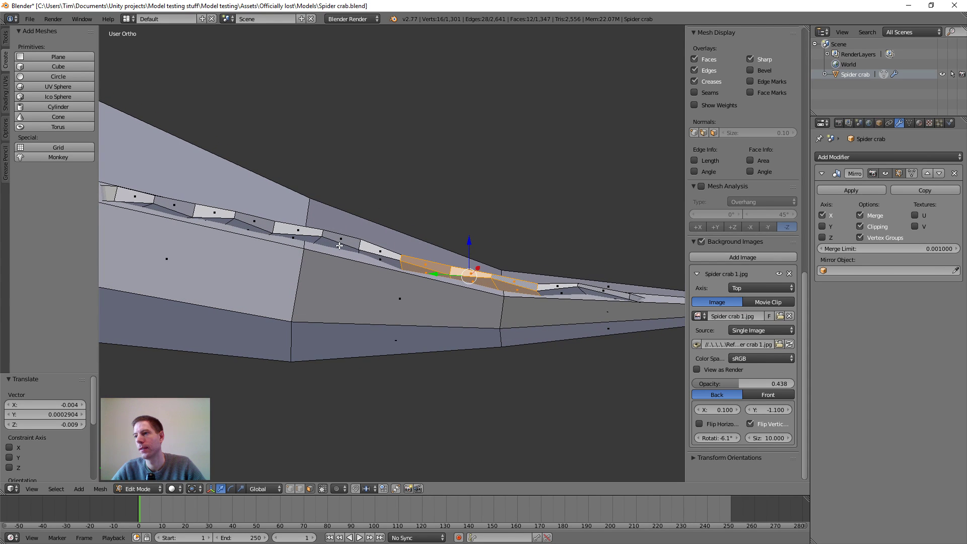
right_click(339, 246)
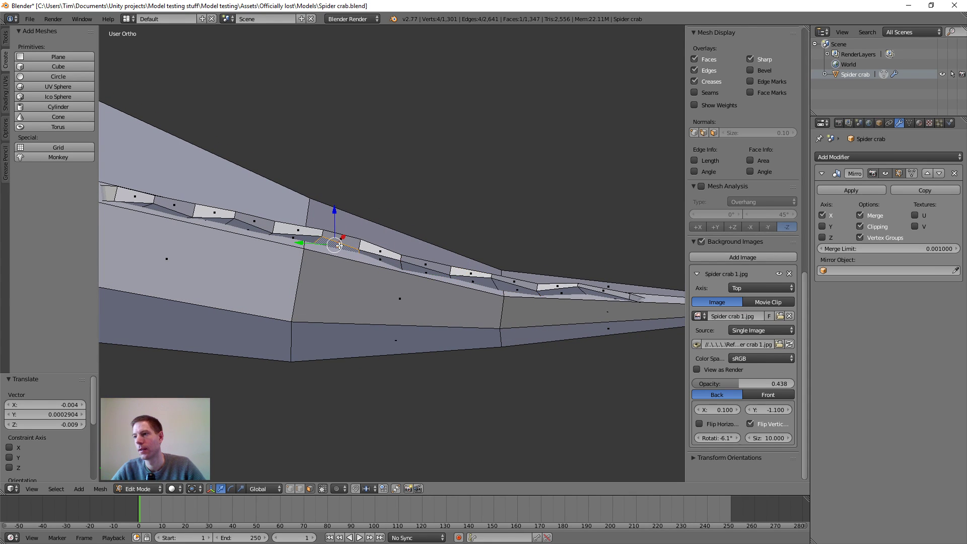
key("a")
right_click(340, 245)
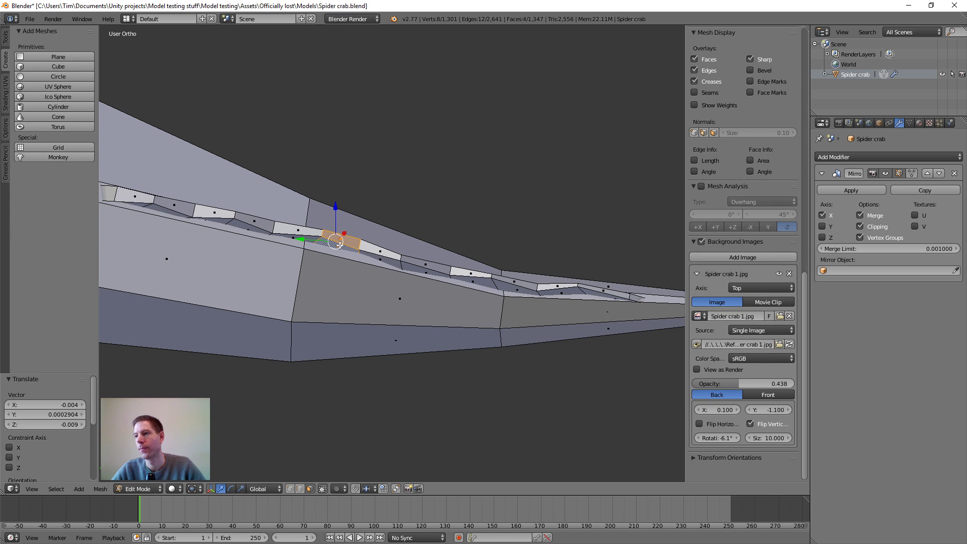
middle_click_drag(340, 246, 366, 275)
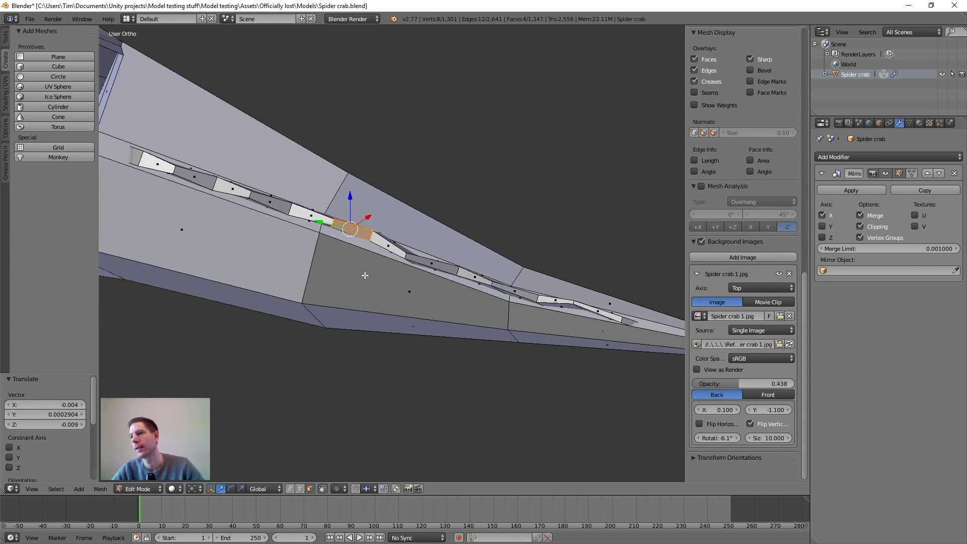
key("g")
left_click(442, 239)
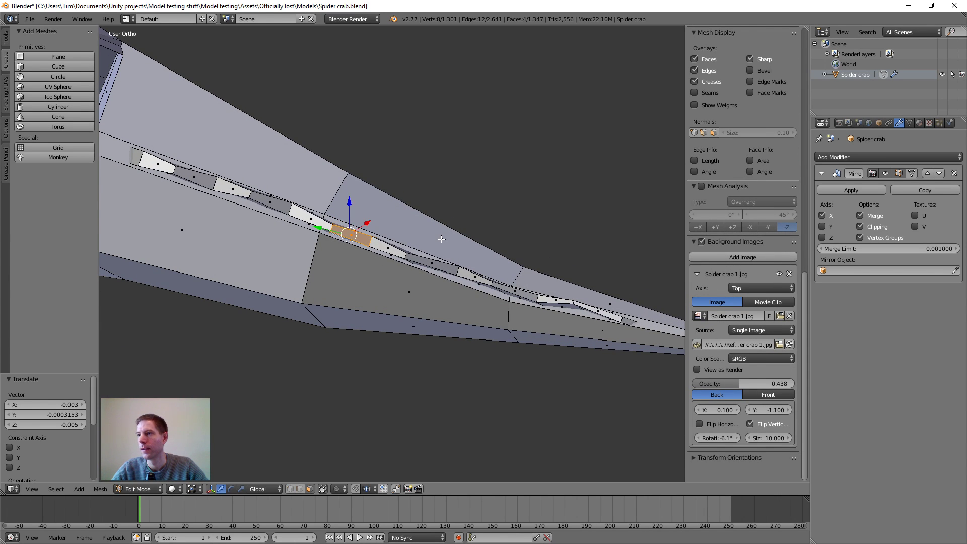
- Move the next dark tooth segment toward the hinge by about X -0.001, Y -0.0007, Z -0.003
middle_click_drag(304, 250, 281, 234)
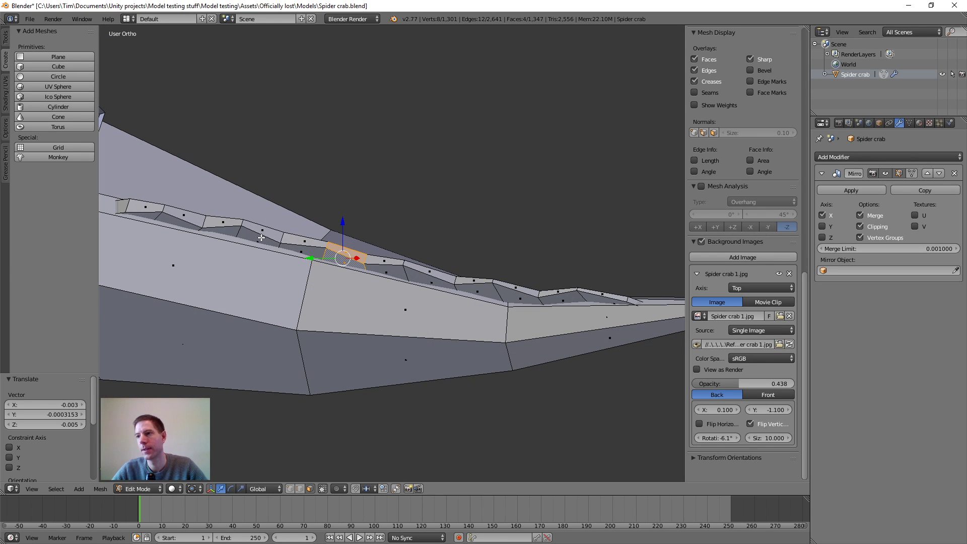
middle_click_drag(352, 190, 340, 216)
key("g")
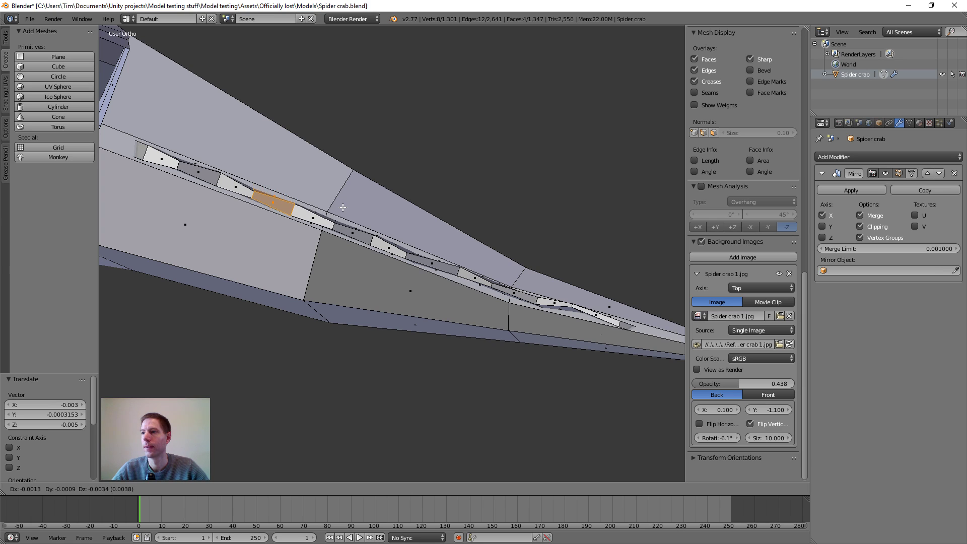
left_click(343, 206)
- Select the tooth segment just before the pincer's last bend and move it by about X -0.002, Y 0.0002, Z -0.003
middle_click_drag(343, 207, 426, 255, "shift")
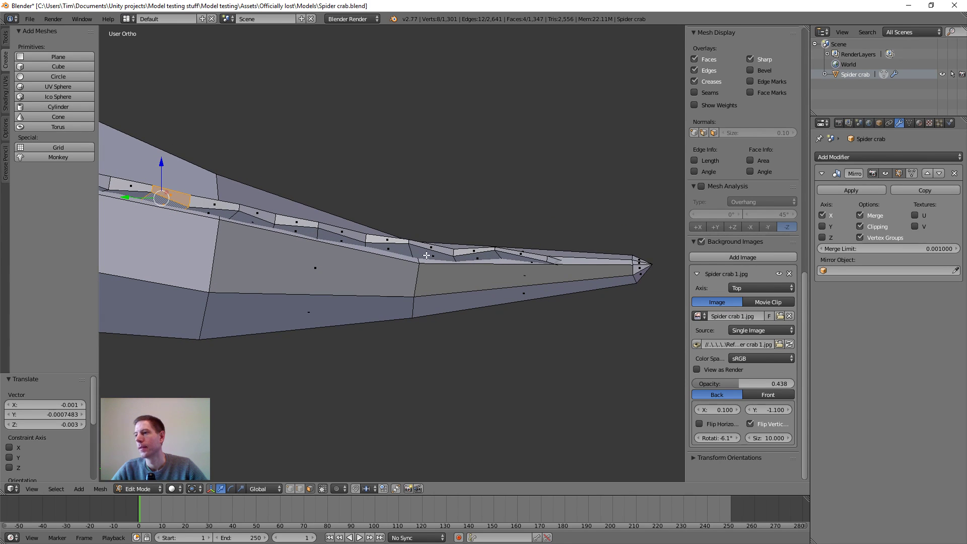
right_click(393, 250, "alt")
right_click(390, 246)
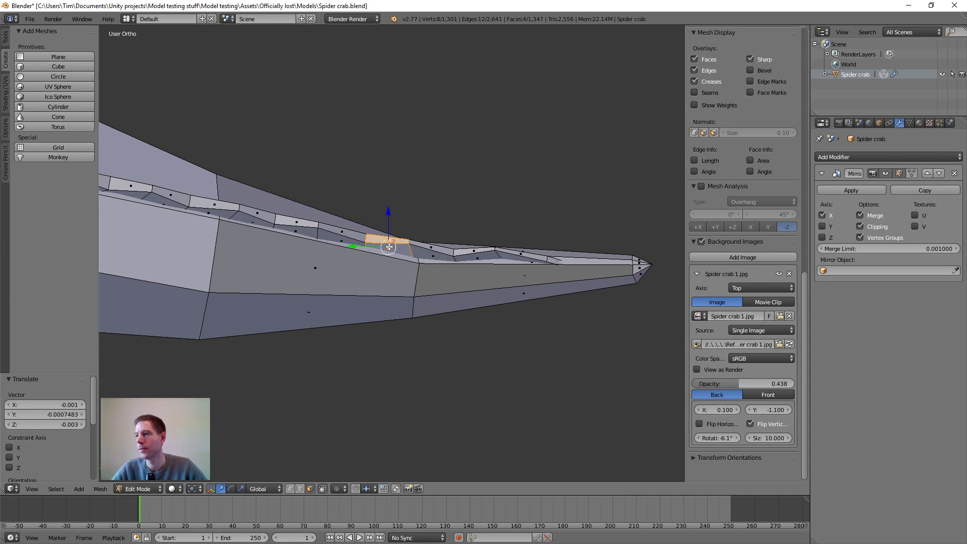
middle_click_drag(400, 242, 448, 241)
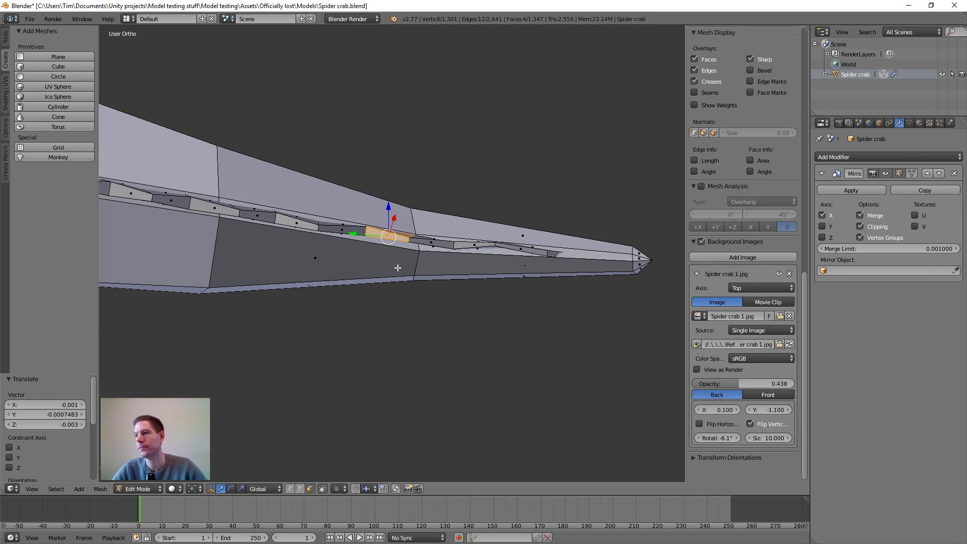
key("g")
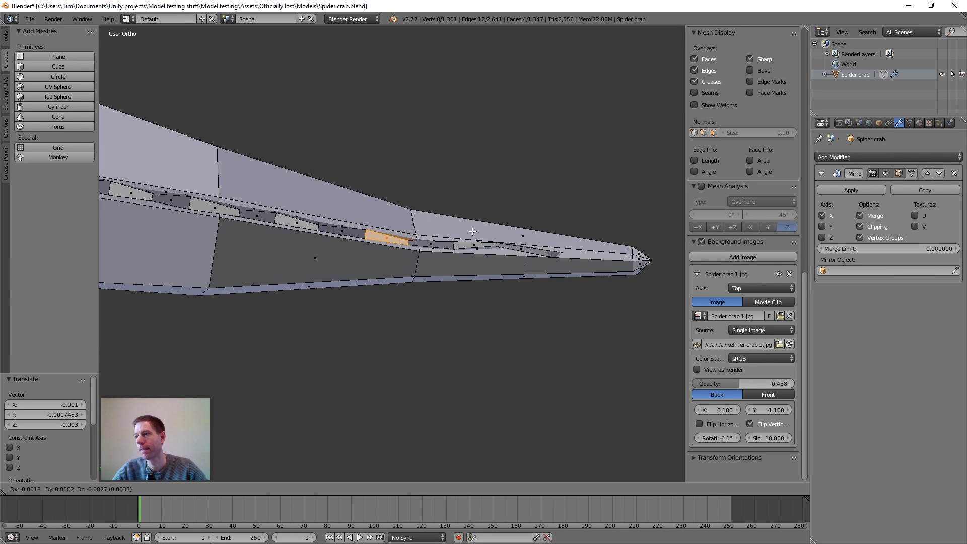
left_click(474, 229)
- Select the edge loop around the peak of the last tooth near the tip and move it by about X -0.002, Y -0.001, Z -0.003
scroll(509, 273, "up", 2)
middle_click_drag(511, 274, 507, 323)
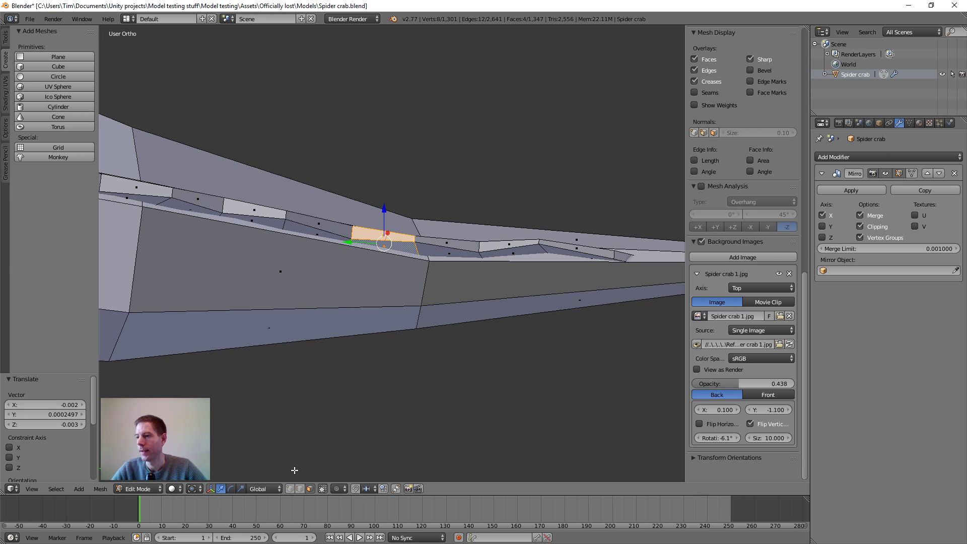
right_click(543, 246, "alt")
middle_click_drag(532, 263, 532, 243)
key("g")
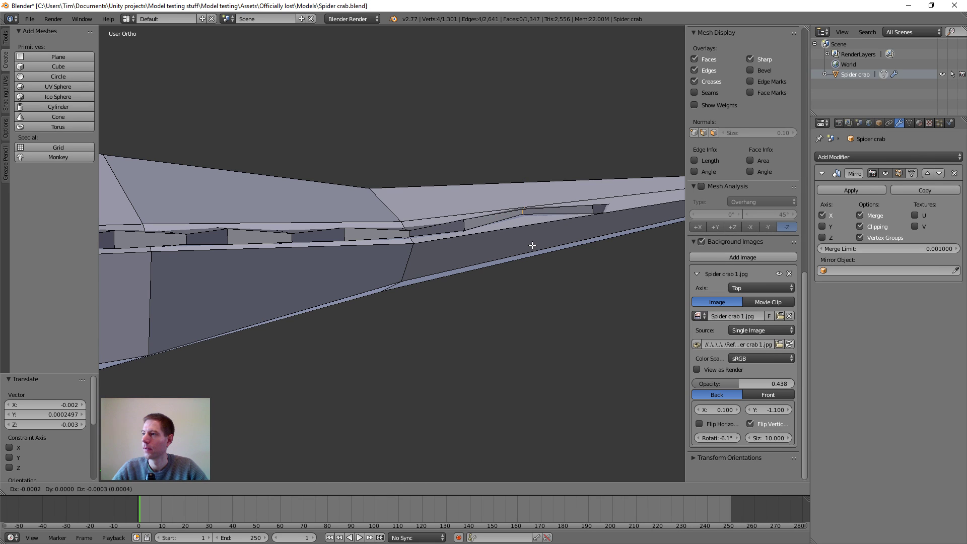
left_click(533, 249)
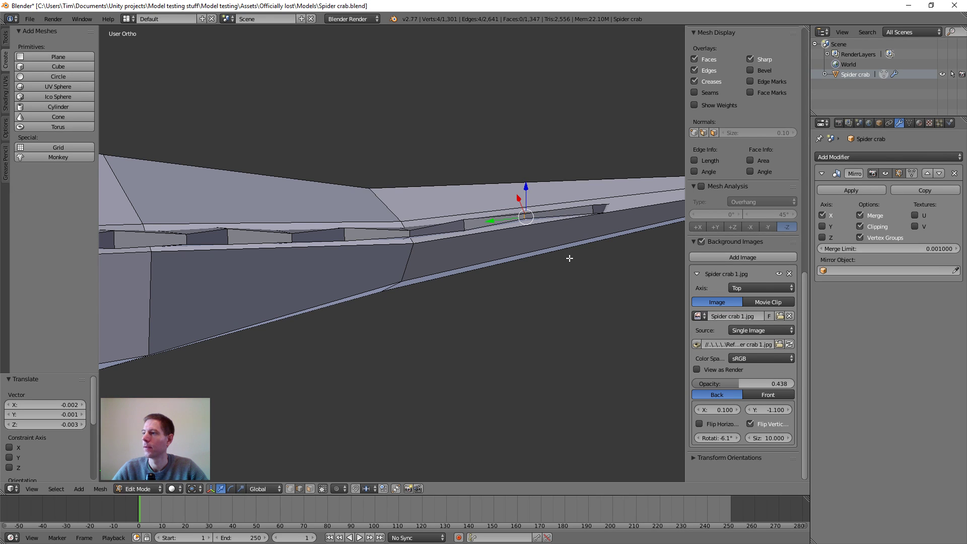
- Using face selection, select the small end face of the row near the claw tip and move it by about X 0.0009, Y 0.0007, Z 0.001
scroll(568, 259, "down", 4)
mouse_move(568, 259)
middle_mouse_down()
mouse_move(509, 233)
mouse_move(545, 270)
mouse_move(563, 261)
mouse_move(520, 249)
middle_mouse_up()
scroll(481, 229, "up", 4)
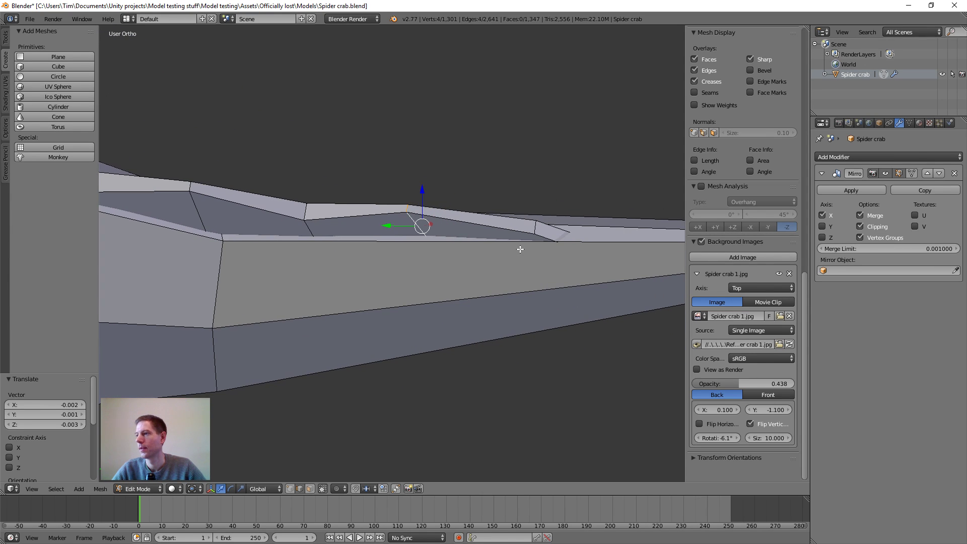
right_click(541, 236)
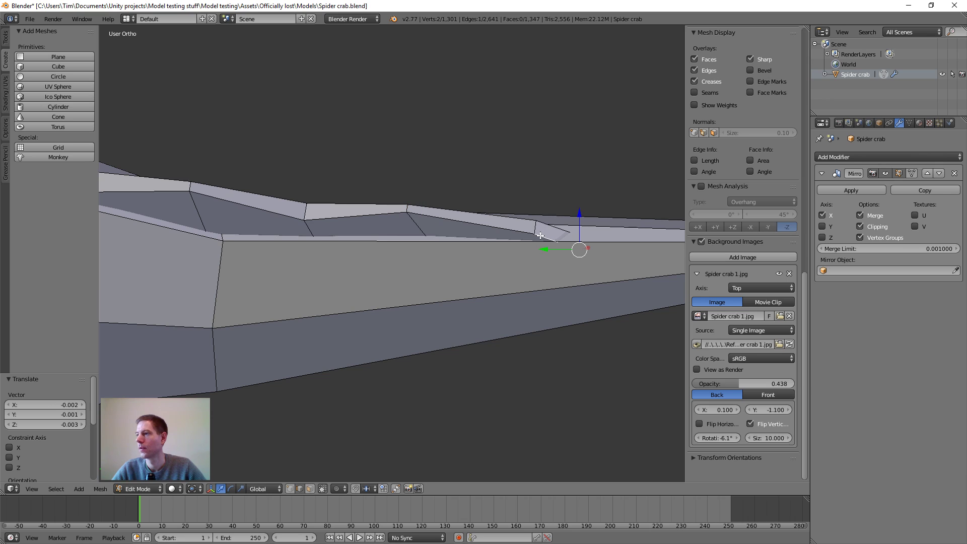
scroll(512, 241, "down", 3)
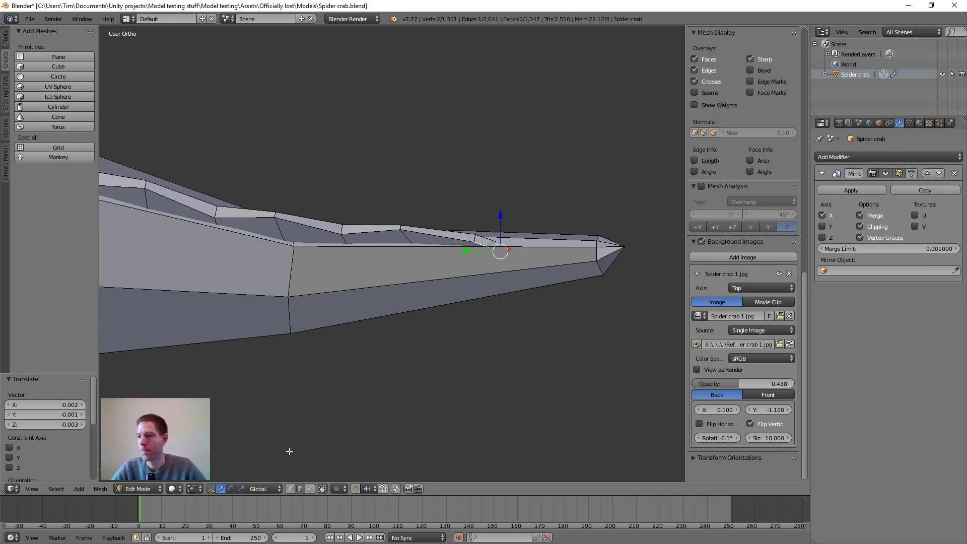
left_click(311, 489)
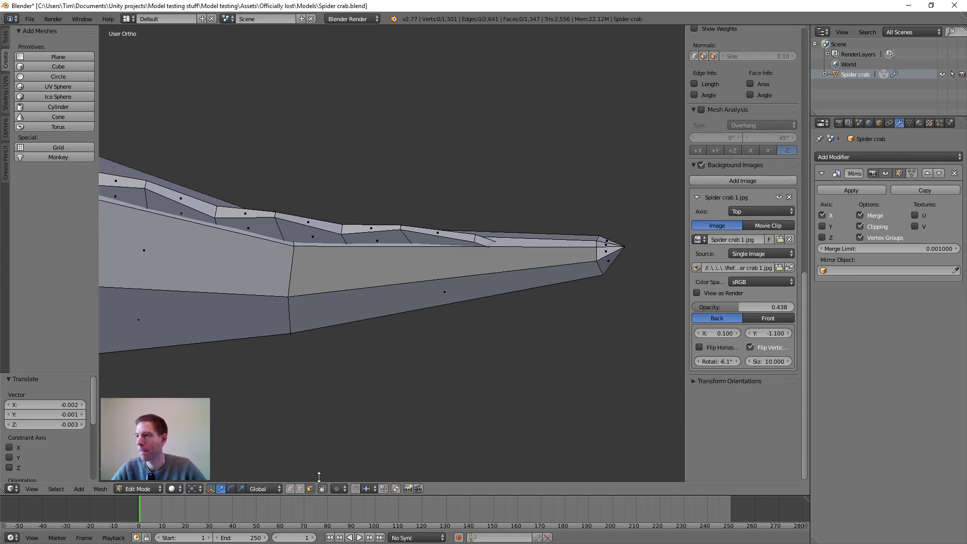
right_click(482, 241)
middle_click_drag(497, 259, 537, 299)
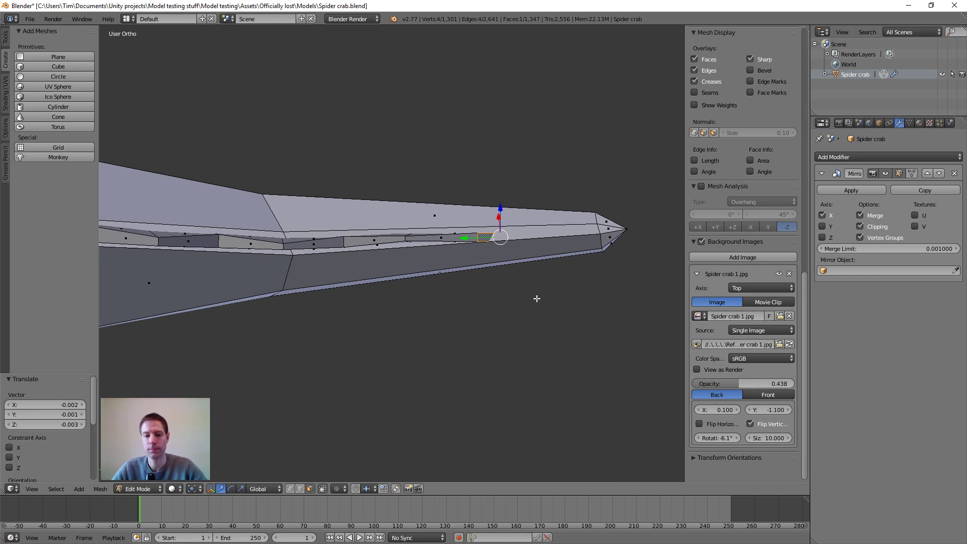
key("g")
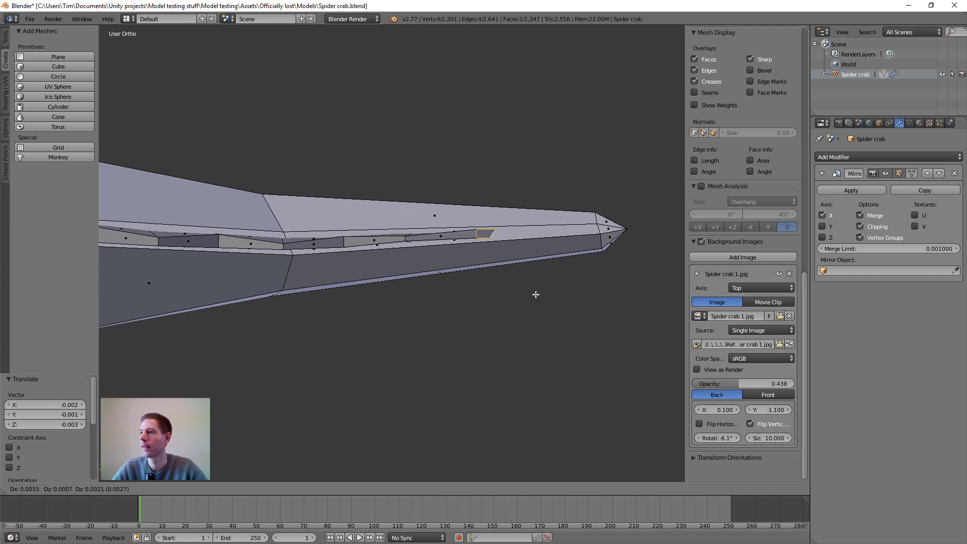
left_click(535, 294)
middle_click_drag(536, 295, 201, 249)
scroll(404, 286, "up", 4)
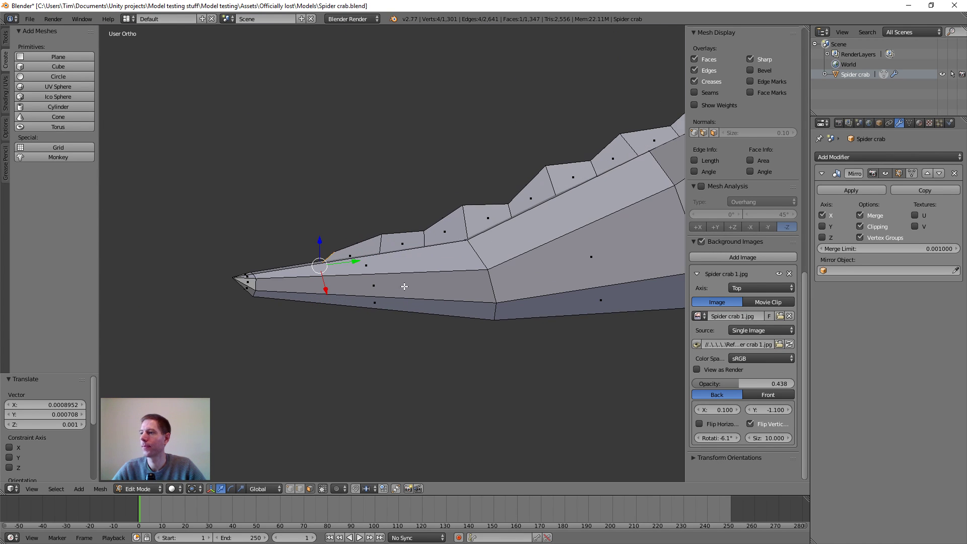
middle_click_drag(390, 357, 473, 376)
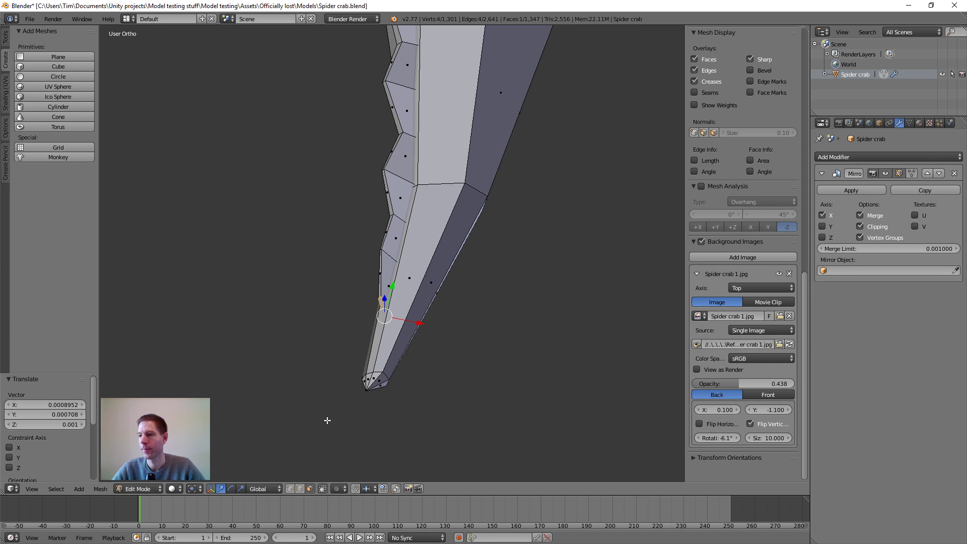
- Using edge selection, select the tooth's peak loop at the lower pincer's last bend and move it by about X 0.008, Y 0.0008, Z -0.005
left_click(304, 489)
left_click(402, 180)
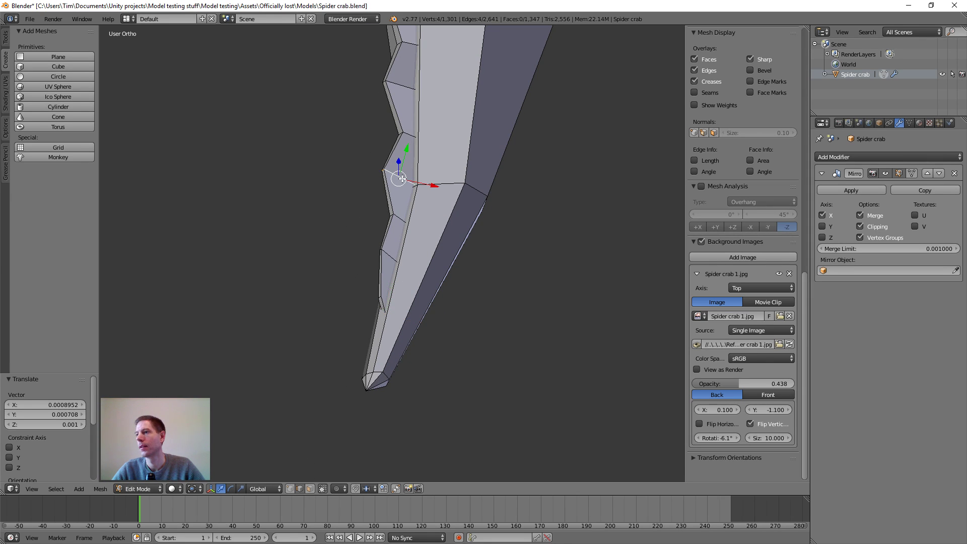
middle_click_drag(402, 180, 388, 233)
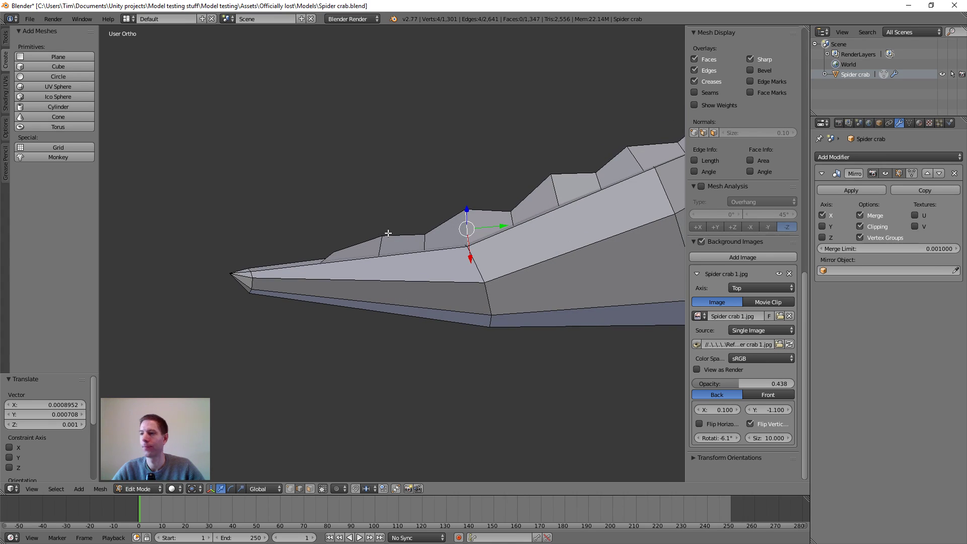
key("g")
left_click(531, 252)
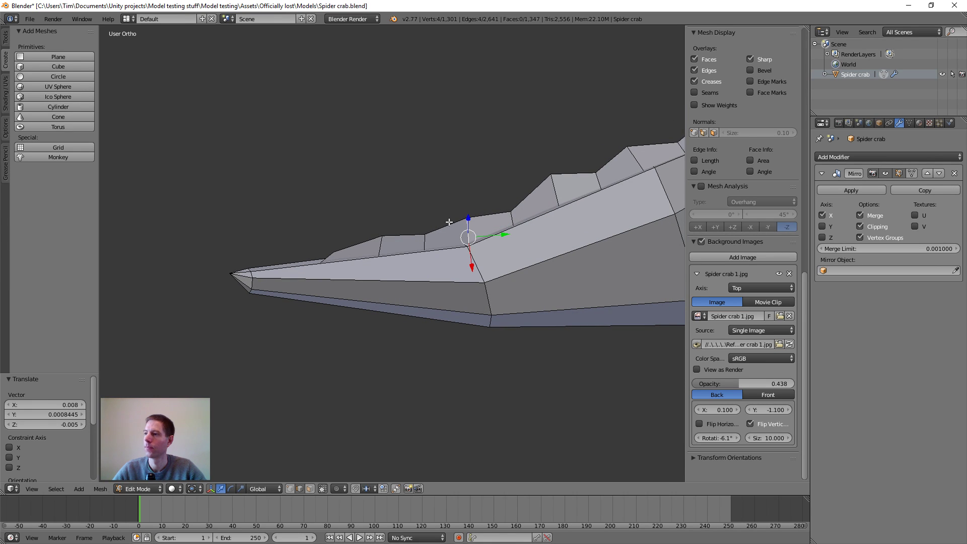
- Select the valley edge loop on the tip side of that tooth and move it by about X 0.005, Y -0.0005, Z -0.004
right_click(424, 244)
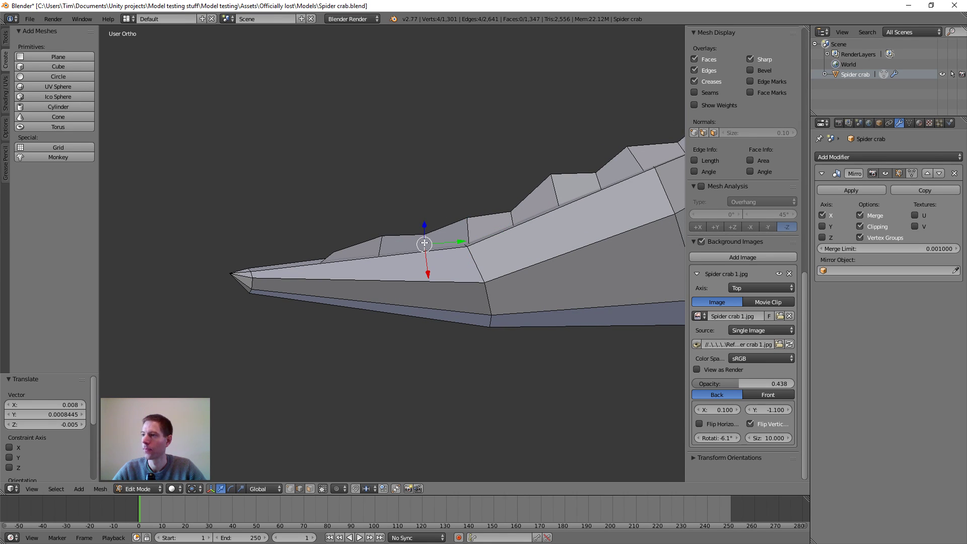
key("g")
left_click(457, 260)
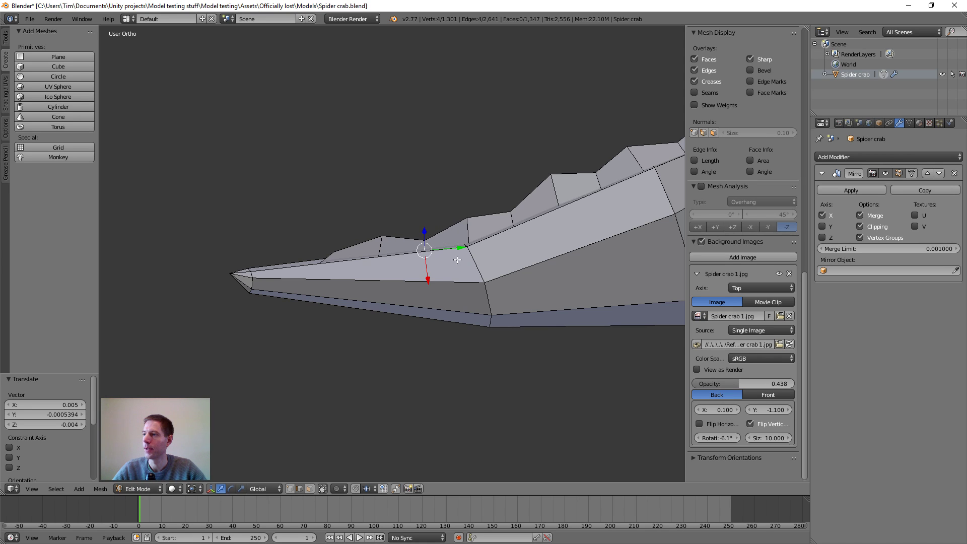
- Select the valley edge loop on the hinge side of the same tooth and move it by about X 0.002, Y 0.001, Z -0.002
right_click(511, 220)
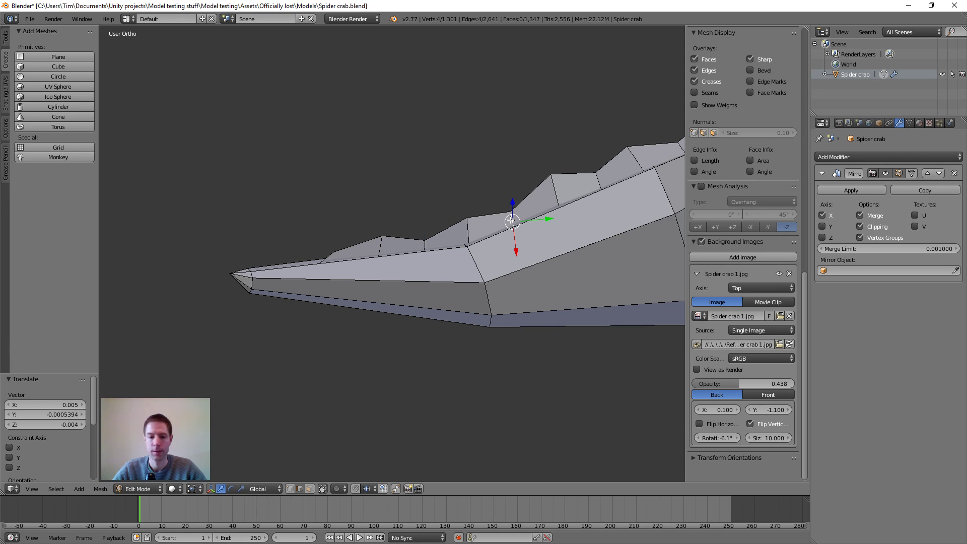
key("g")
left_click(514, 224)
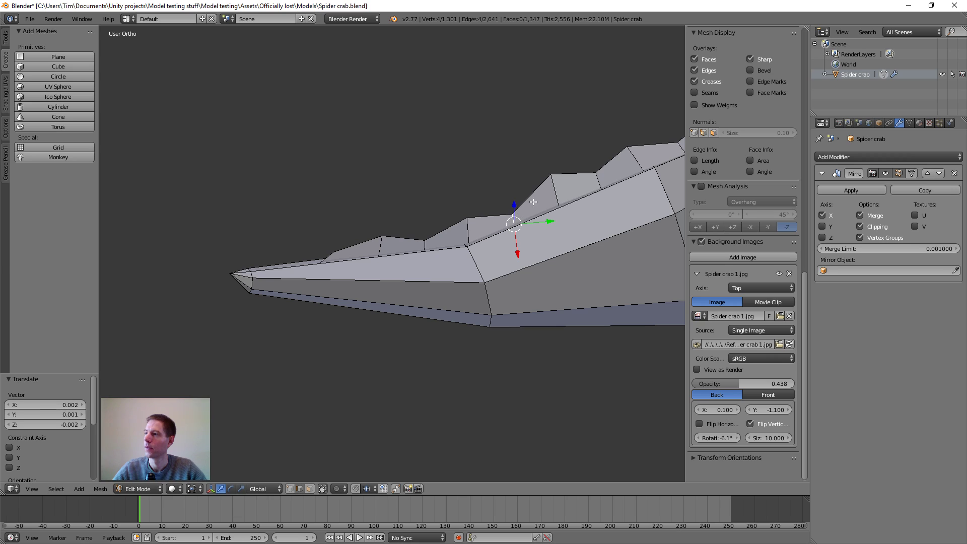
- Select the peak edge loop of the next tooth toward the hinge and move it by about X 0.004, Y -0.003, Z -0.003
right_click(555, 196)
key("g")
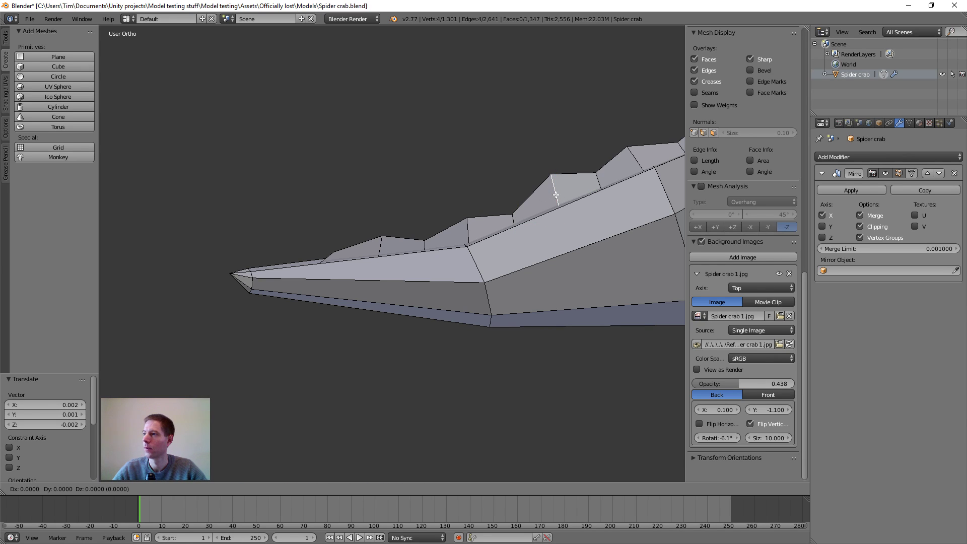
left_click(595, 184)
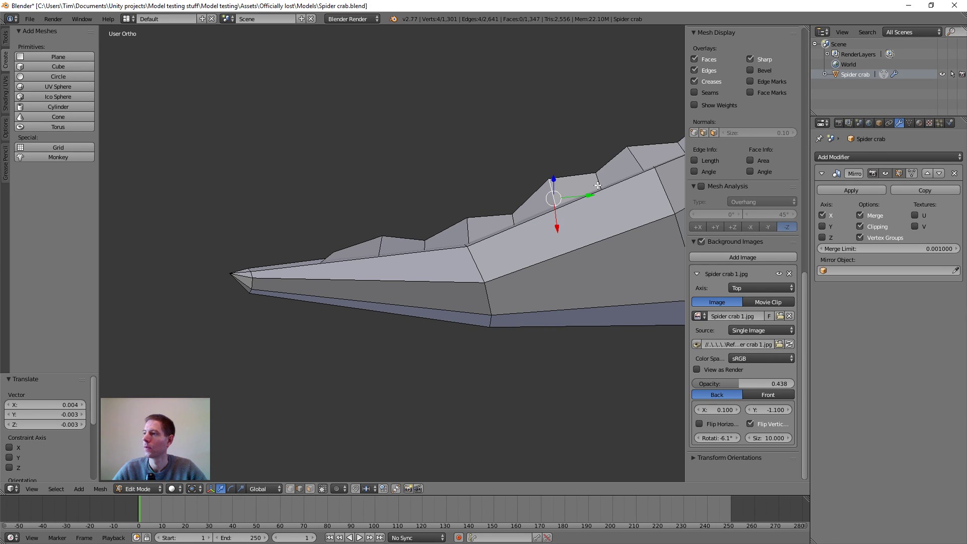
- Move the valley edge loop just behind that peak, toward the hinge, by about X 0.004, Y 0.002, Z -0.002
right_click(598, 185)
key("g")
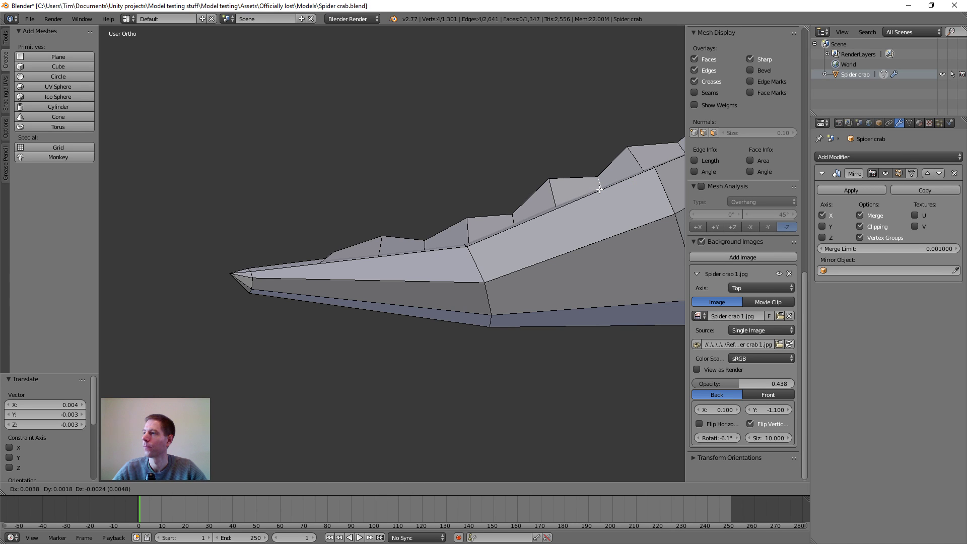
left_click(595, 201)
- Select the valley edge loop just past the pincer's middle bend and move it by about X 0.002, Y 0.002, Z -0.001
middle_click_drag(595, 202, 460, 239)
right_click(455, 239)
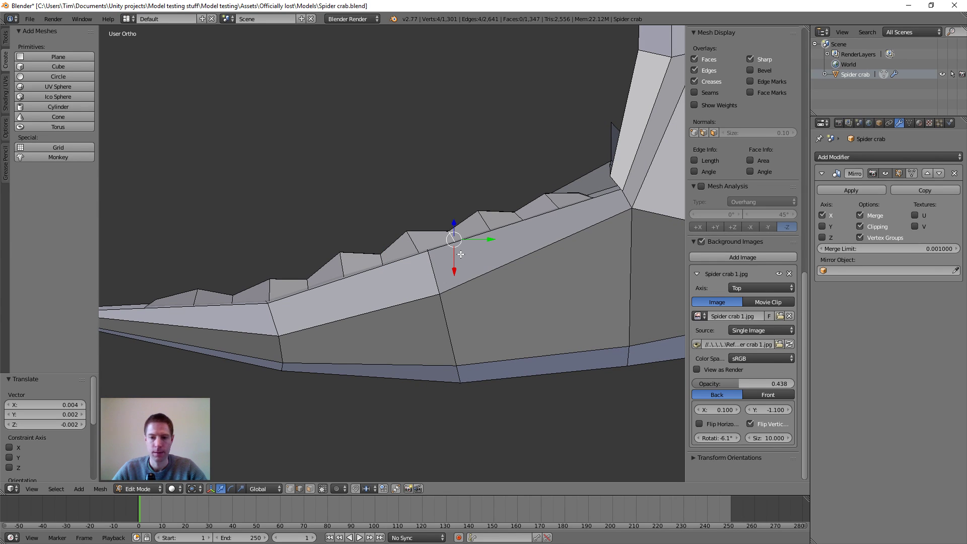
key("g")
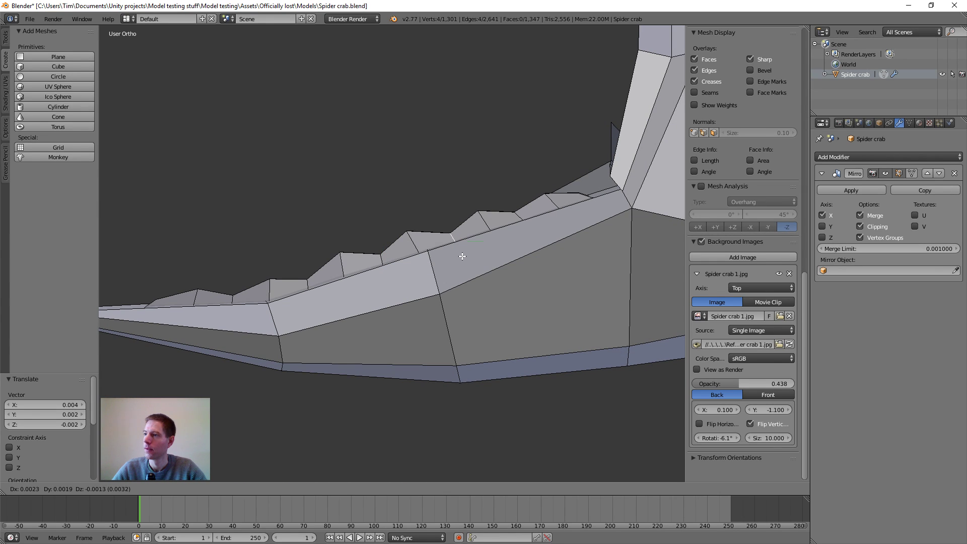
left_click(462, 256)
- Select the tooth's peak edge loop just before the middle bend and move it by about X 0.001, Y 0.002, Z -0.0006
right_click(413, 243)
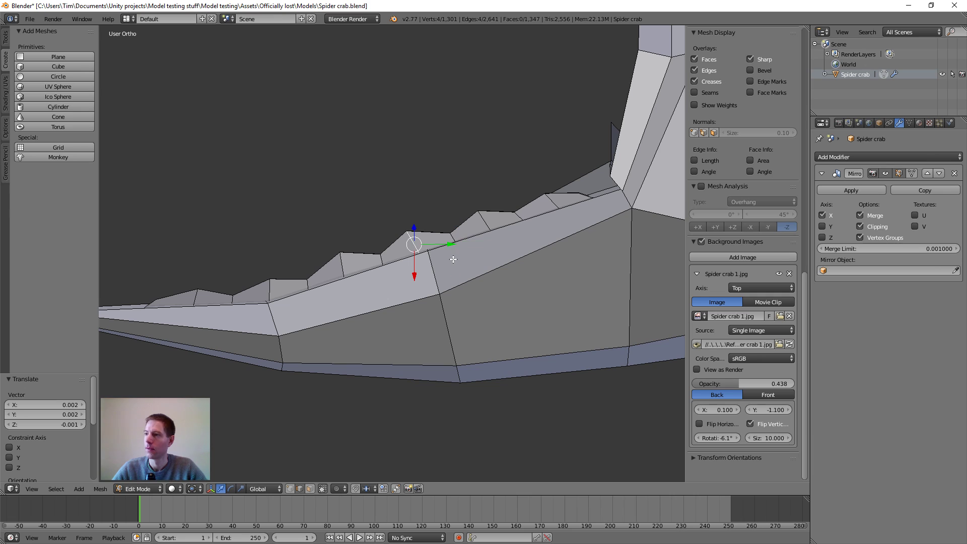
key("g")
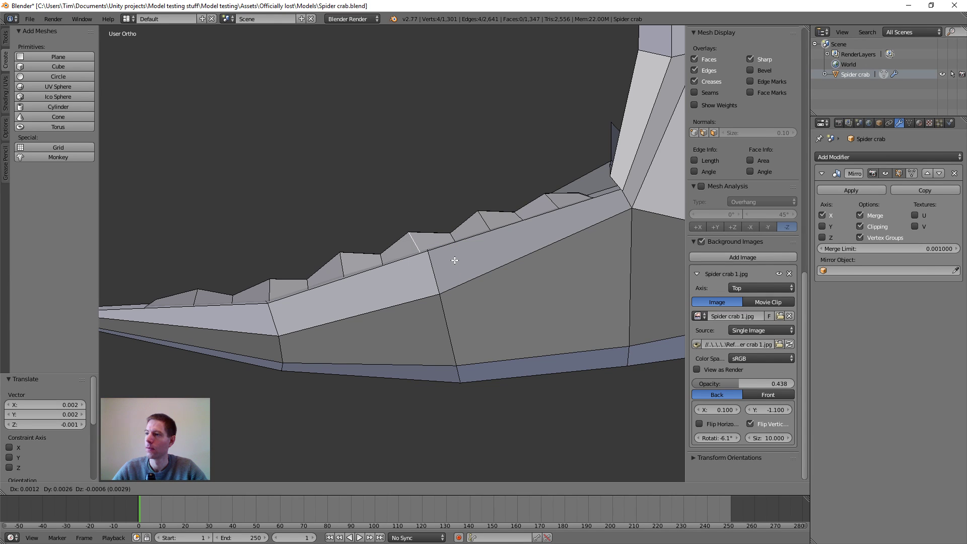
left_click(453, 260)
- Unhide the hidden parts of the crab mesh and deselect everything
scroll(427, 262, "down", 2)
scroll(426, 263, "down", 1)
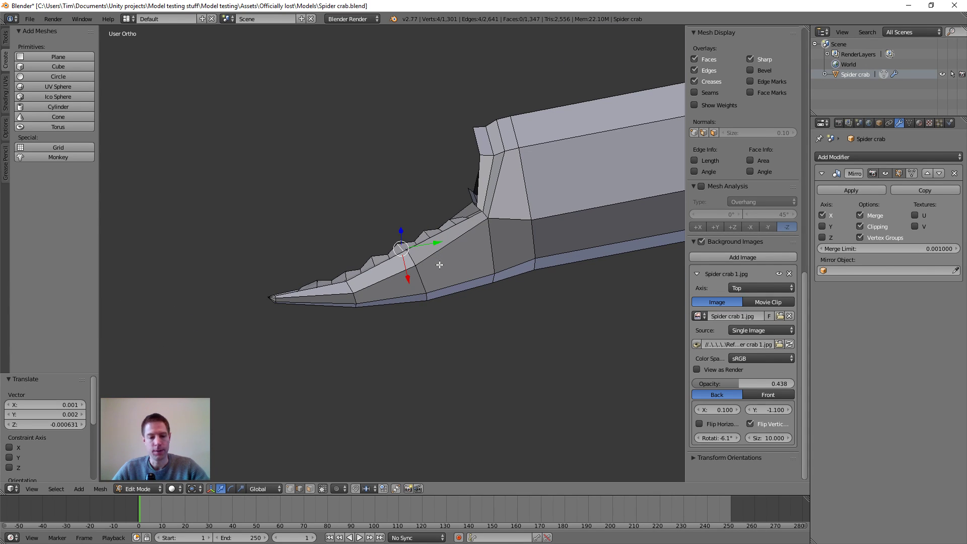
key("alt+h")
scroll(443, 271, "down", 2)
key("a")
scroll(443, 302, "down", 1)
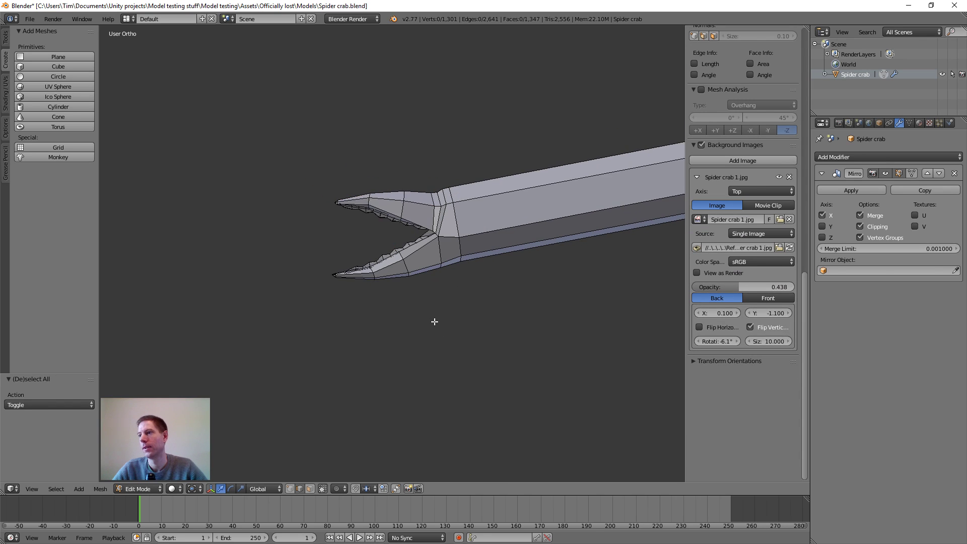
- Check the tooth rows on both pincers and return to Object Mode
middle_click_drag(435, 320, 373, 320)
scroll(380, 321, "up", 2)
scroll(380, 321, "up", 1)
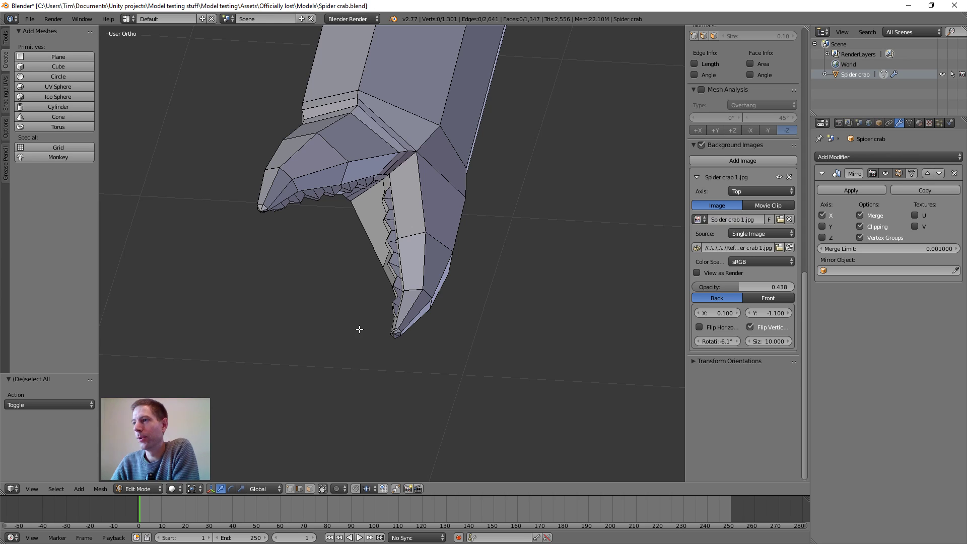
middle_click_drag(359, 329, 328, 325)
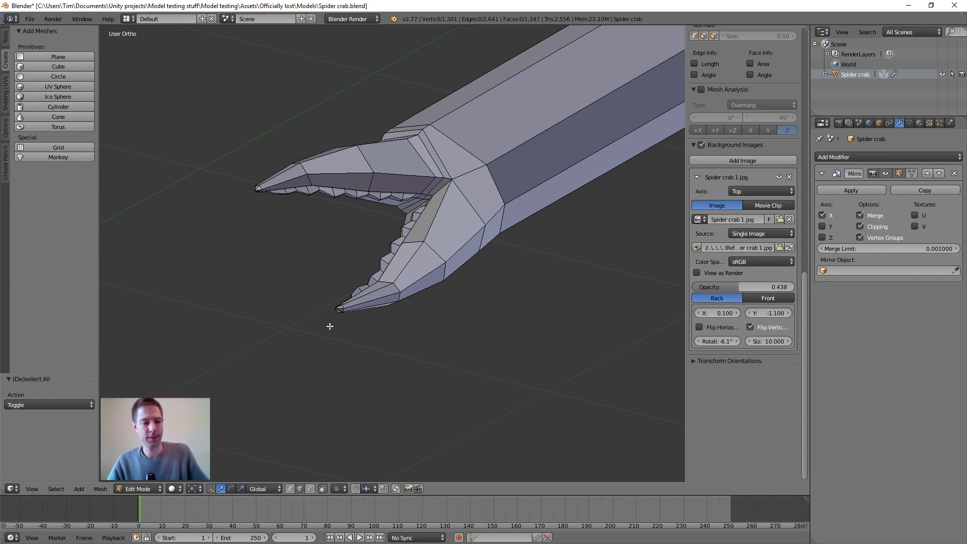
key("Tab")
- Examine the toothed claw from several angles and its proportions against the whole crab
middle_click_drag(425, 280, 306, 187)
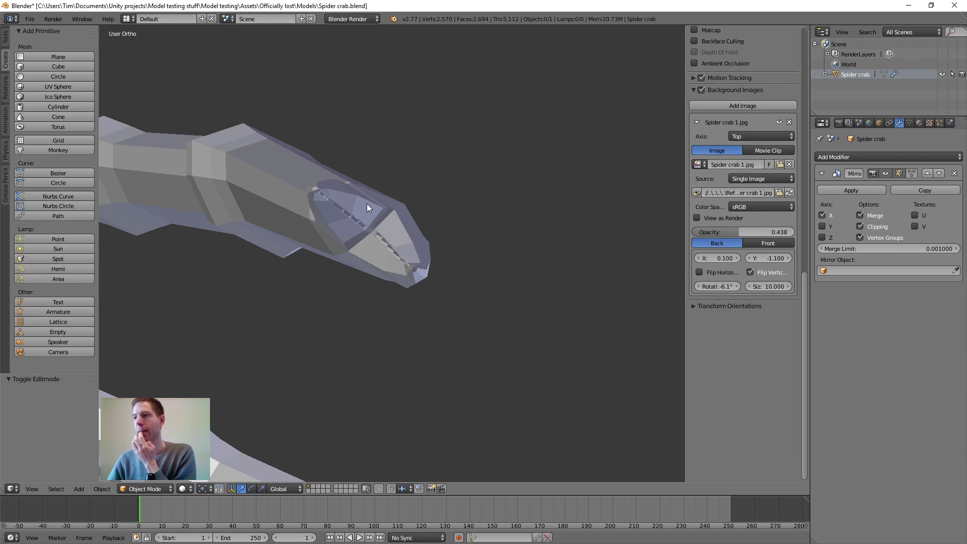
middle_click_drag(368, 203, 352, 189)
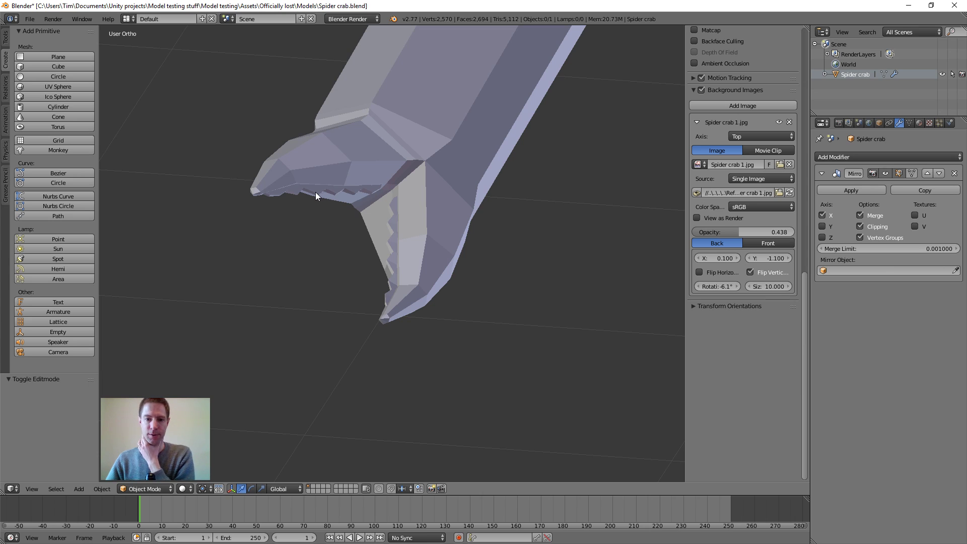
scroll(362, 210, "down", 3)
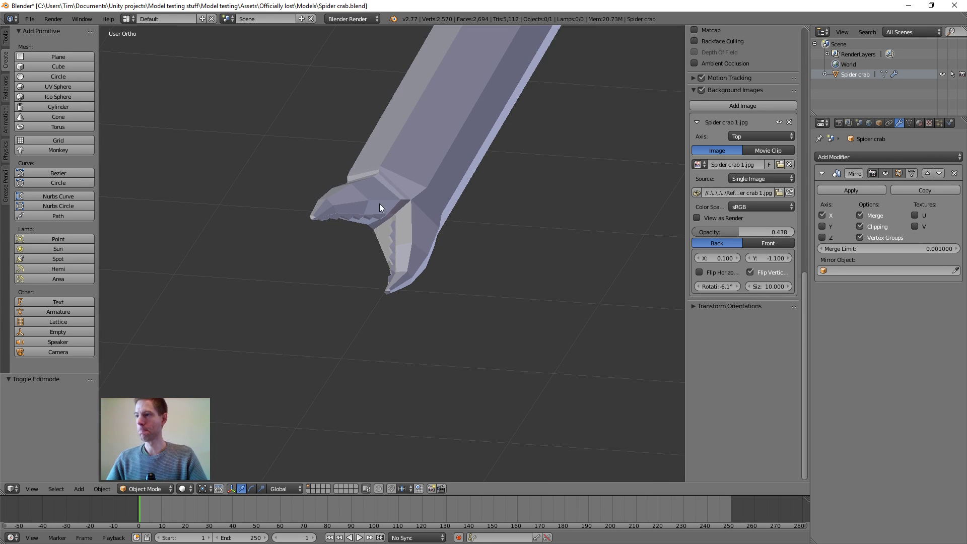
middle_click_drag(380, 203, 416, 245)
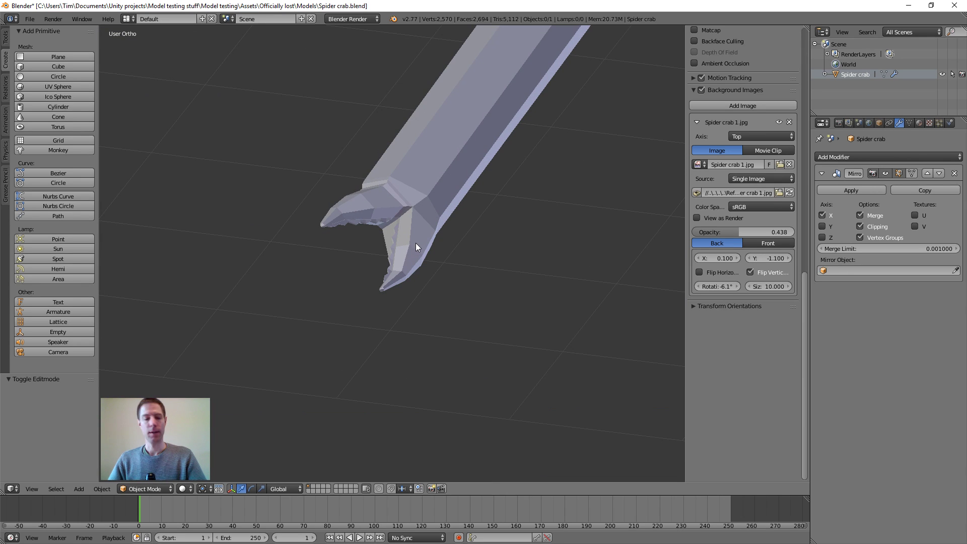
scroll(346, 212, "down", 5)
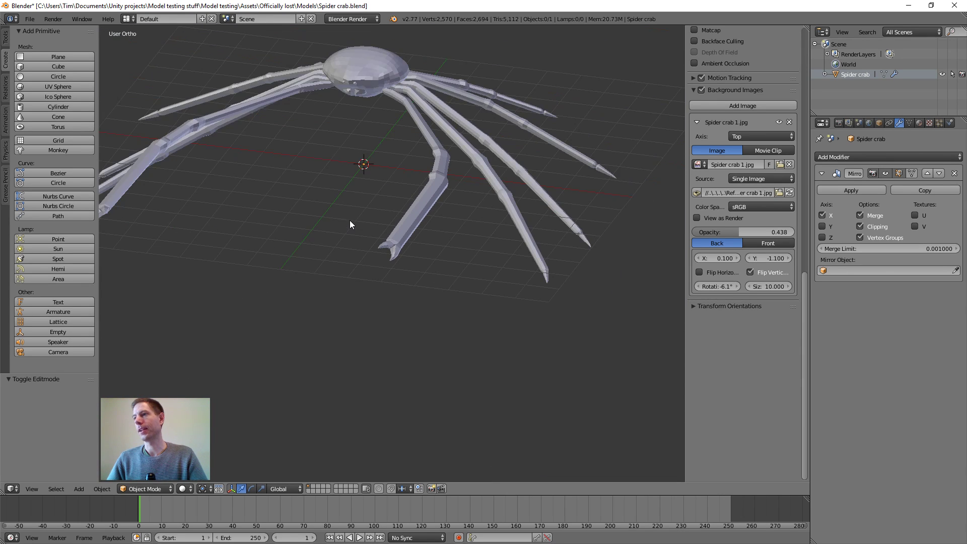
scroll(369, 176, "up", 2)
scroll(370, 177, "down", 1)
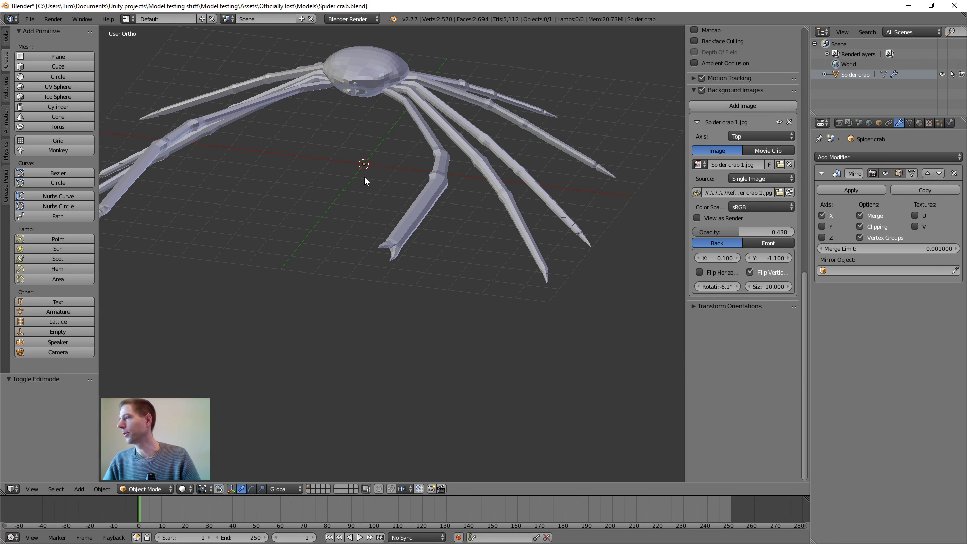
scroll(380, 204, "up", 4)
scroll(357, 198, "up", 2)
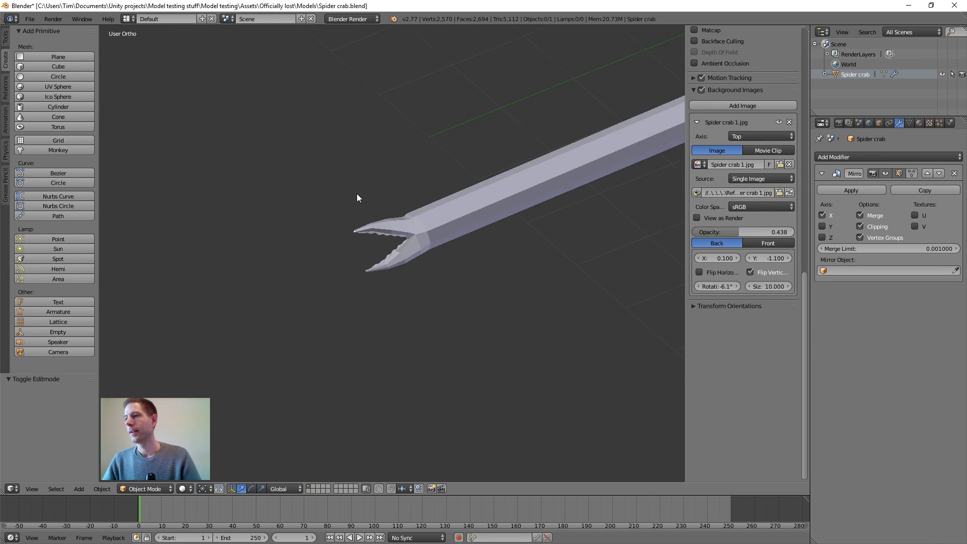
scroll(444, 213, "up", 3)
scroll(466, 220, "down", 1)
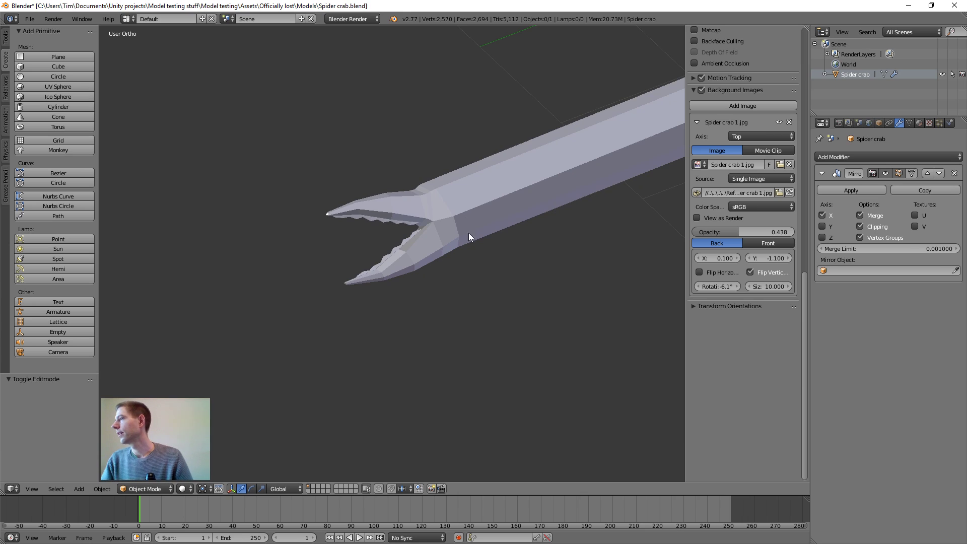
middle_click_drag(469, 233, 497, 204)
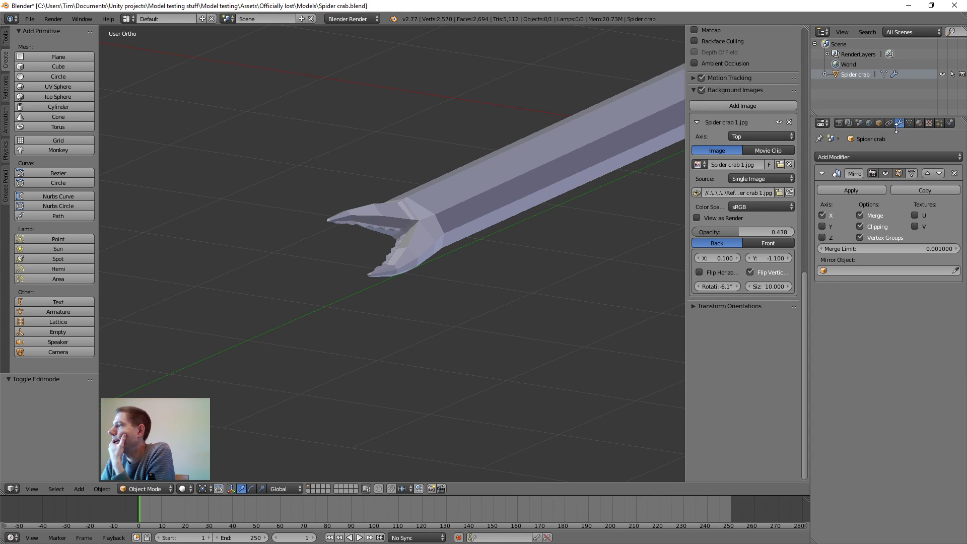
- Try a Smooth modifier on the crab with factor 0.500 and one repeat
left_click(856, 154)
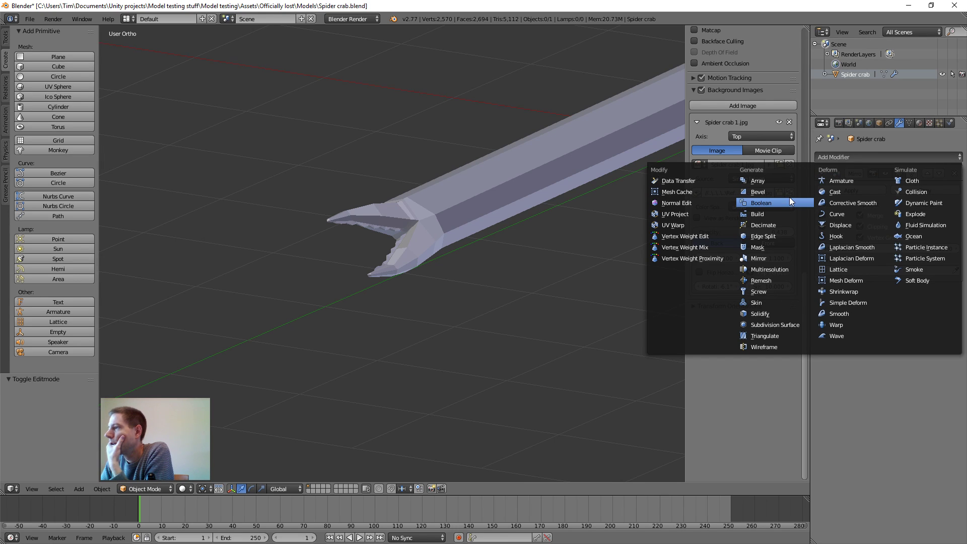
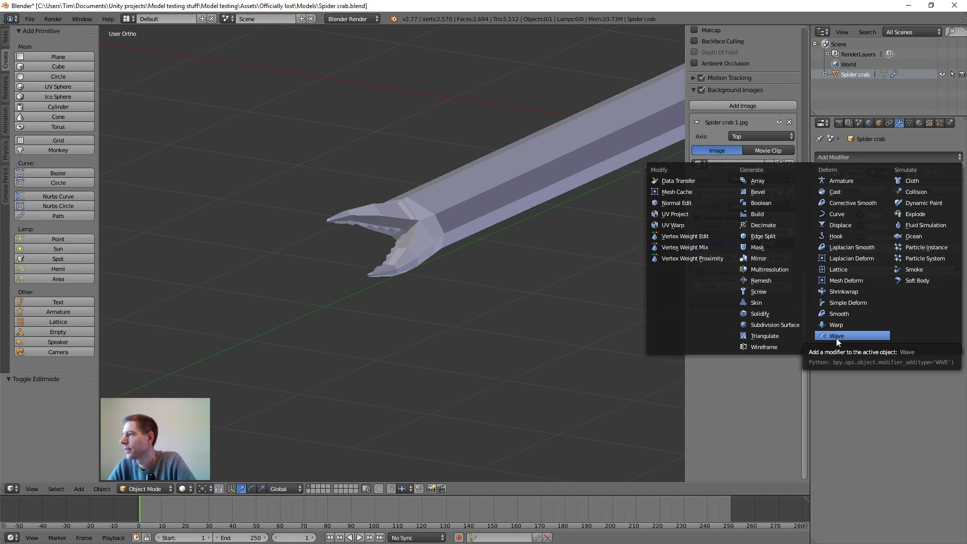
left_click(837, 313)
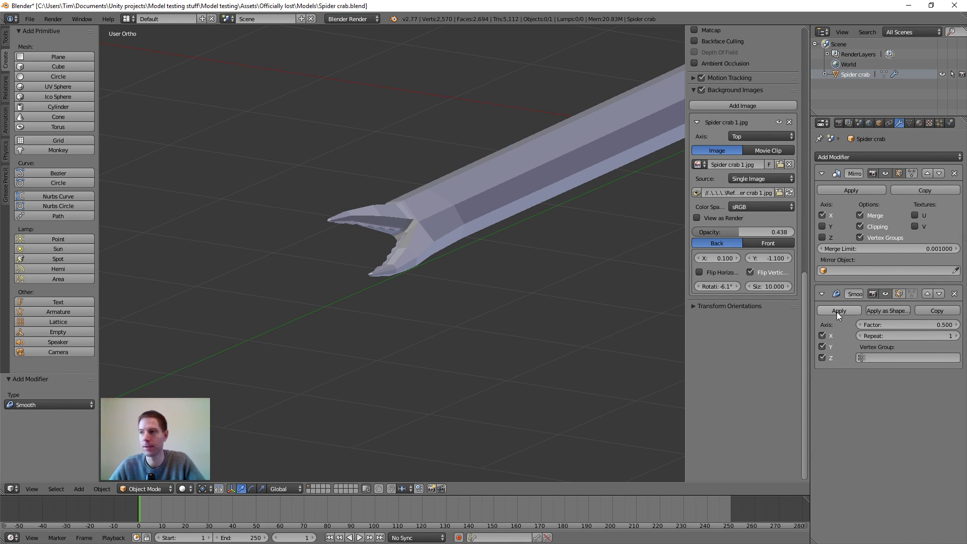
left_click(839, 311)
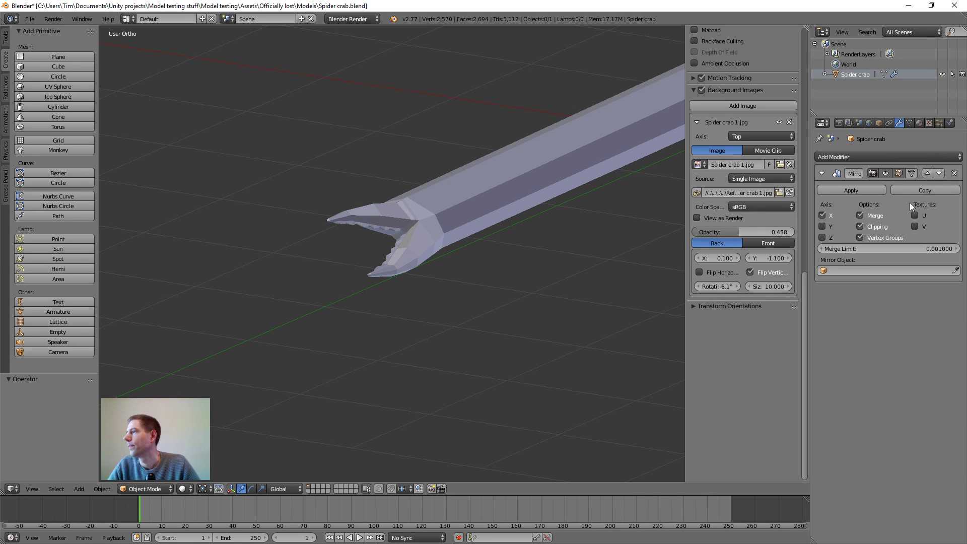
- Set the shading of the whole crab object to Smooth
scroll(440, 206, "down", 9)
mouse_move(348, 235)
middle_mouse_down()
mouse_move(376, 241)
mouse_move(354, 240)
middle_mouse_up()
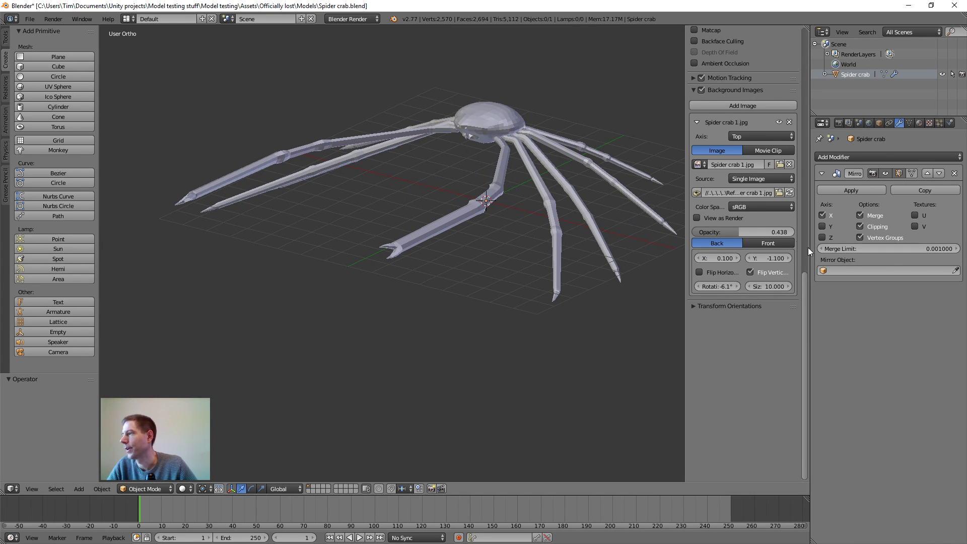
left_click(908, 157)
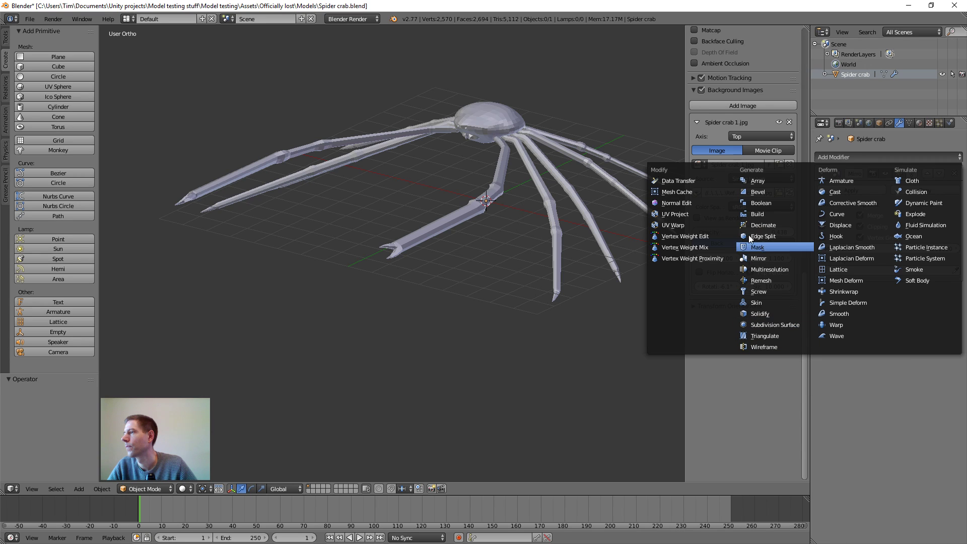
left_click(6, 40)
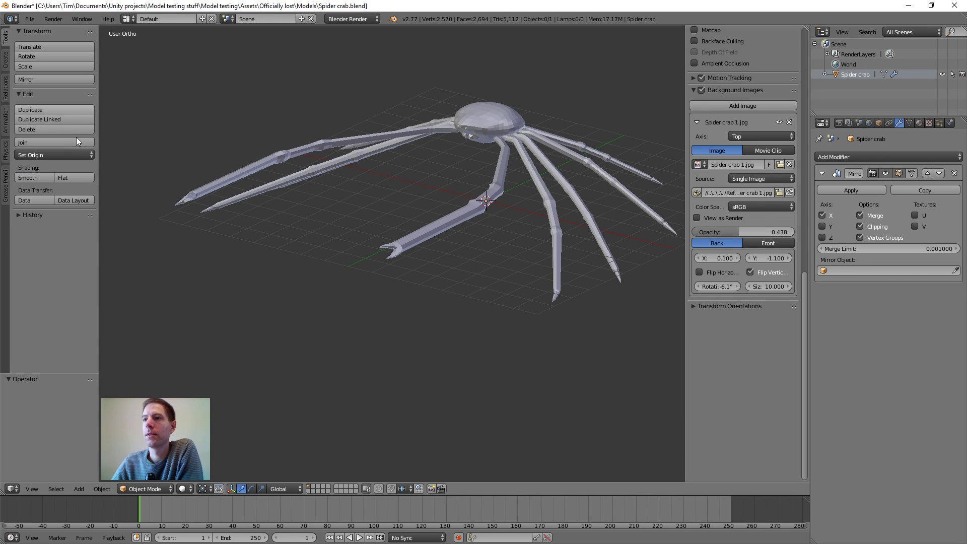
left_click(33, 178)
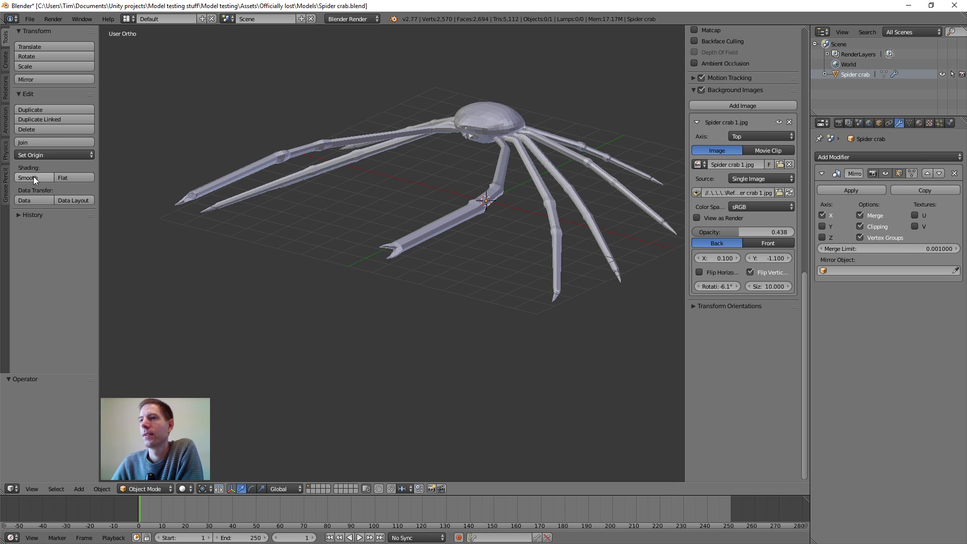
- Reselect the spider crab and apply Smooth shading to the entire object
key("a")
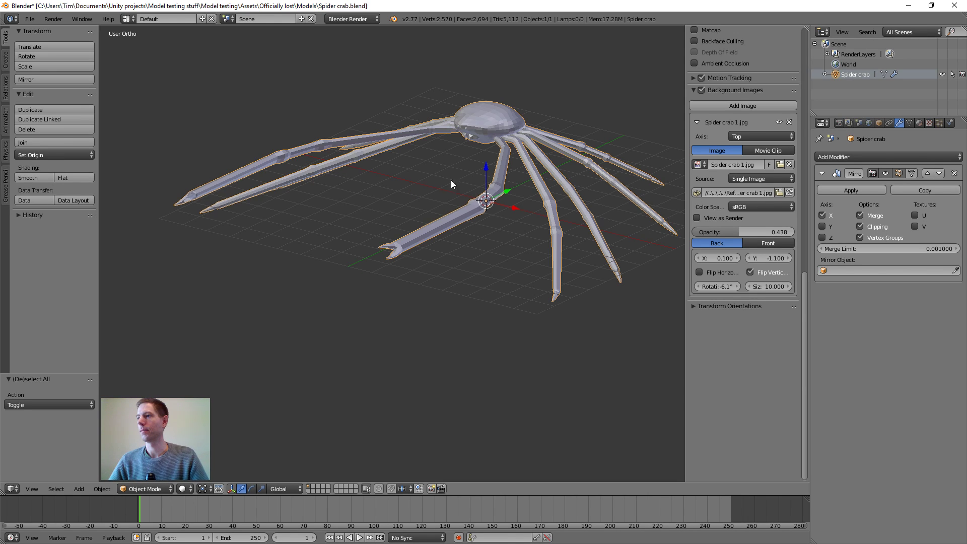
left_click(34, 180)
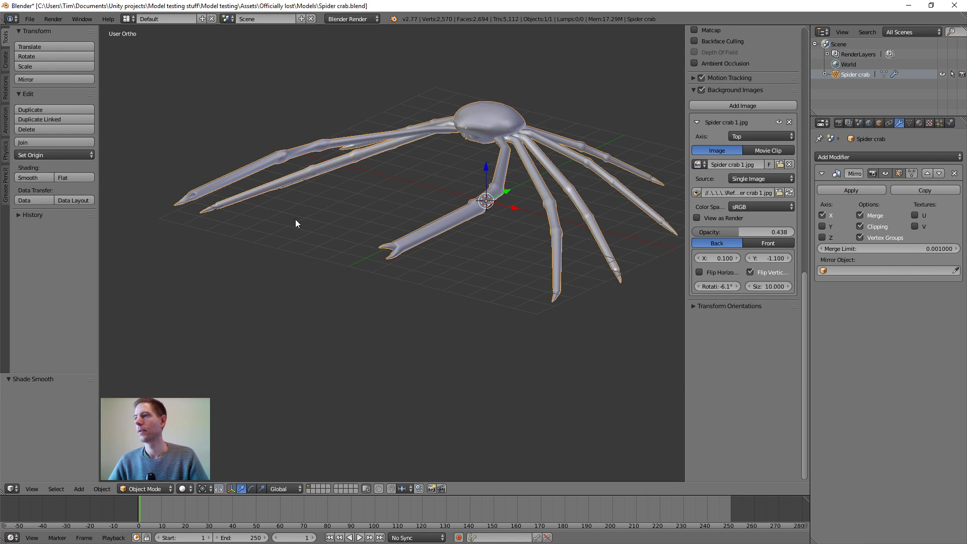
- Examine the smooth-shaded claw, front leg, body and walking legs from several angles and distances
scroll(428, 224, "up", 6)
scroll(409, 216, "up", 5)
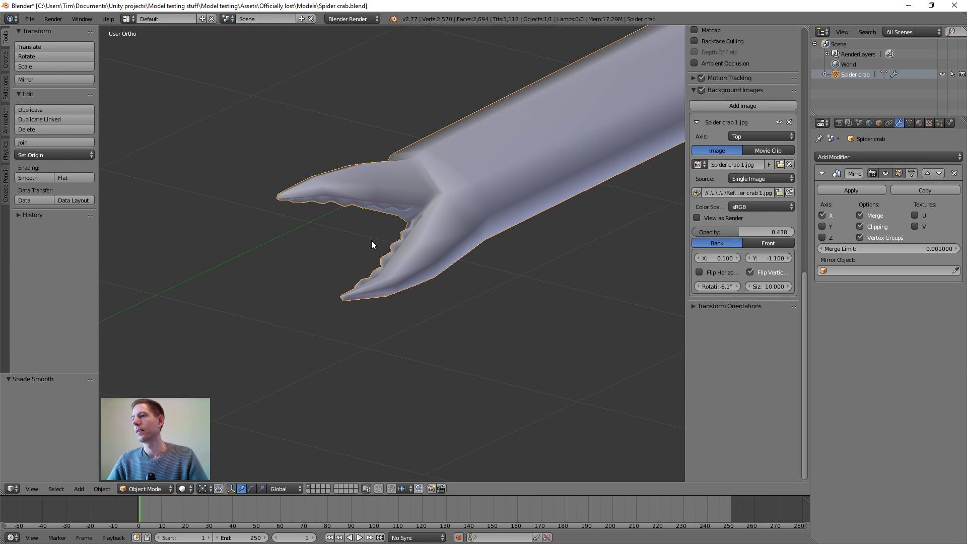
middle_click_drag(380, 251, 350, 229)
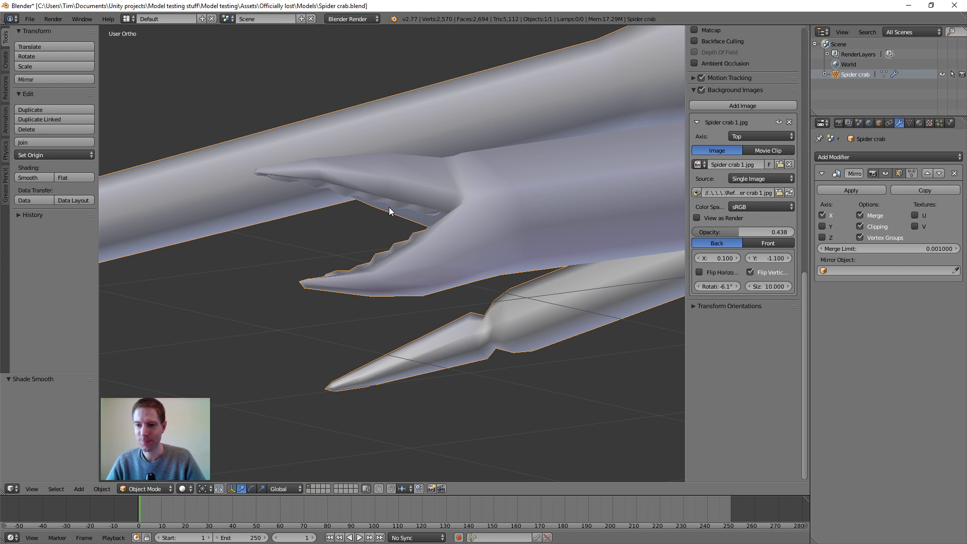
scroll(389, 207, "down", 4)
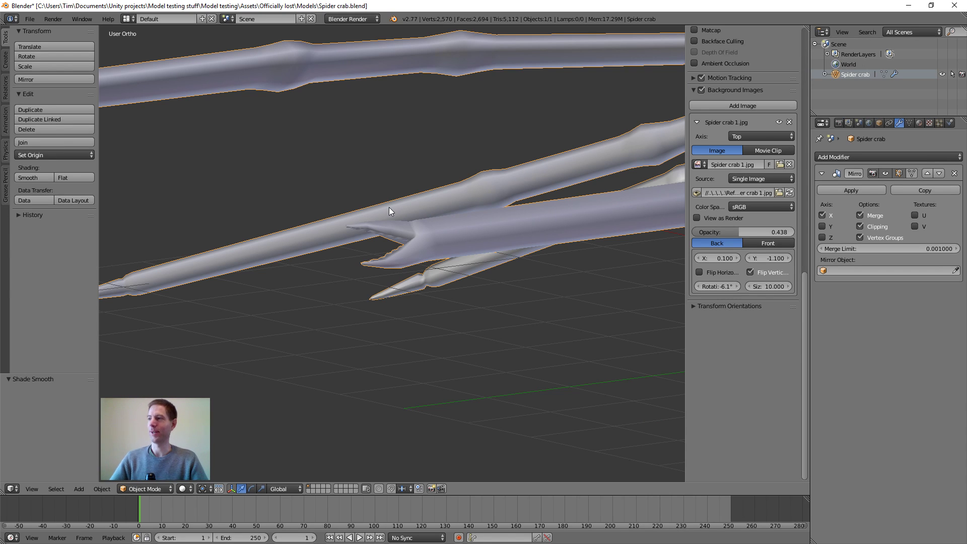
scroll(482, 229, "down", 3)
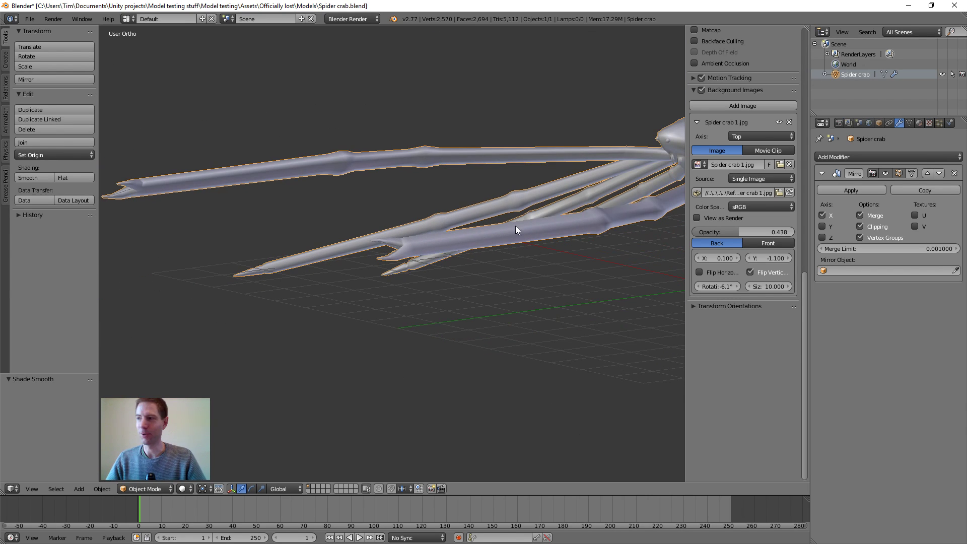
middle_click_drag(515, 225, 364, 249, "shift")
scroll(269, 273, "up", 2)
middle_click_drag(269, 273, 432, 257)
scroll(283, 286, "up", 1)
scroll(355, 298, "up", 2)
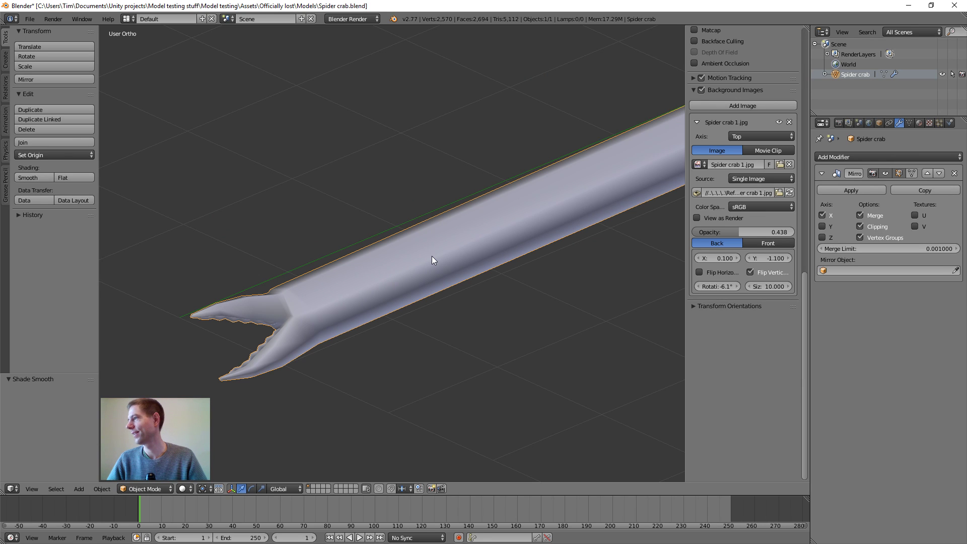
scroll(431, 260, "down", 2)
middle_click_drag(475, 198, 393, 236)
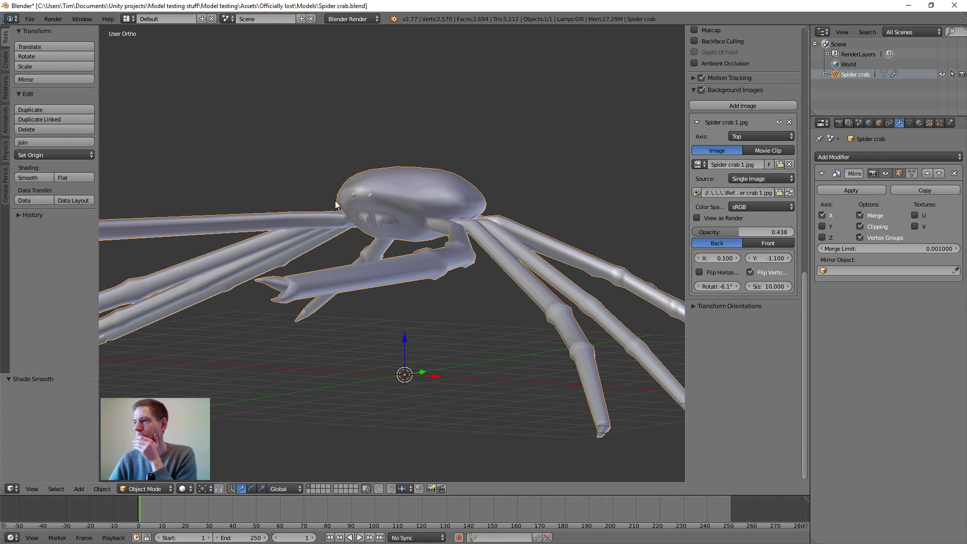
scroll(403, 246, "up", 8)
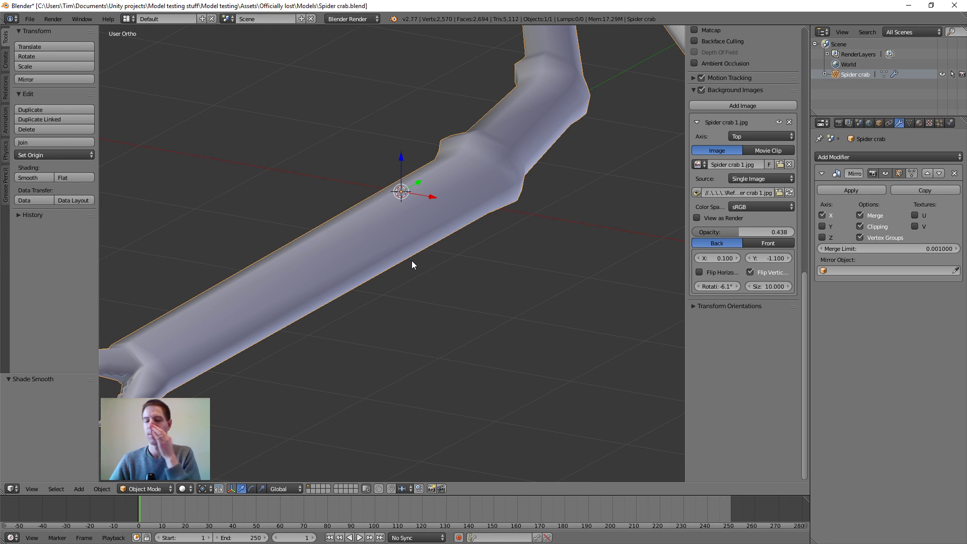
middle_click_drag(425, 236, 542, 288, "shift")
scroll(542, 289, "down", 6)
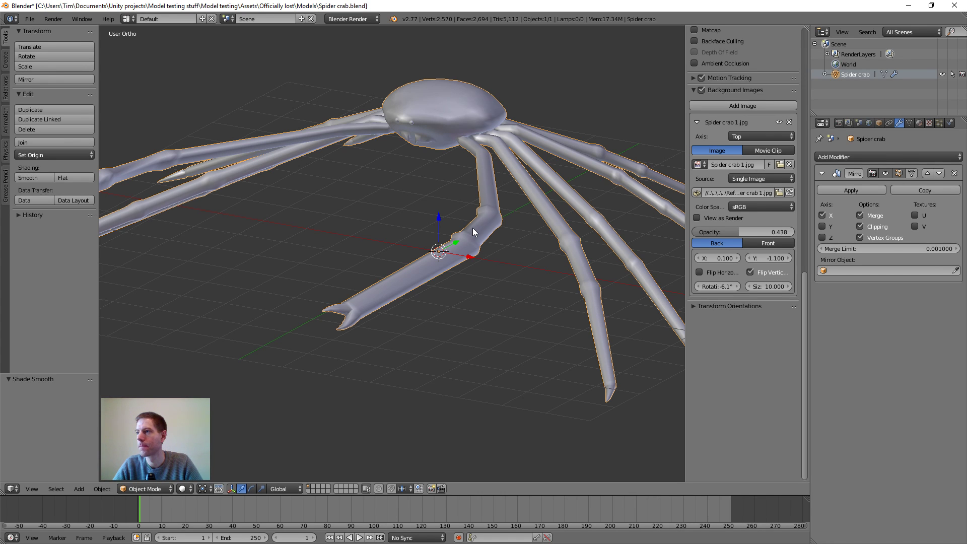
scroll(473, 227, "down", 5)
scroll(452, 267, "up", 5)
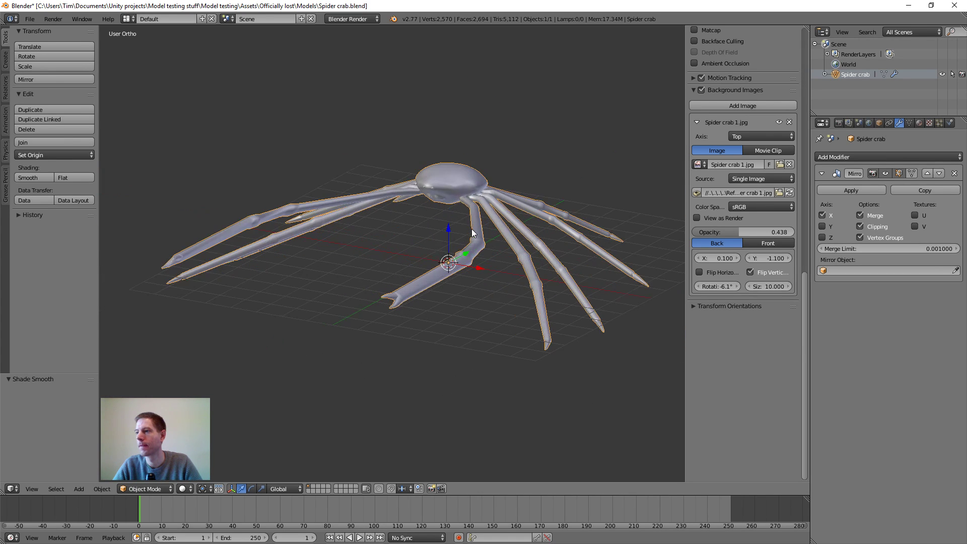
mouse_move(452, 267)
middle_mouse_down()
mouse_move(473, 264)
mouse_move(479, 208)
mouse_move(481, 250)
mouse_move(445, 249)
mouse_move(452, 262)
middle_mouse_up()
scroll(452, 267, "up", 1)
scroll(439, 297, "up", 3)
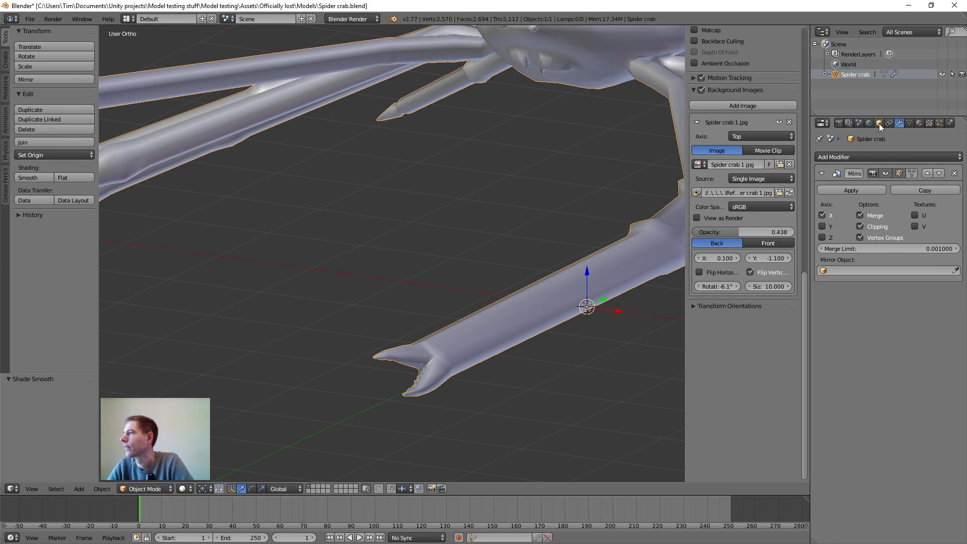
- Add an Edge Split modifier to the spider crab after its Mirror modifier and view the shading on the body and front leg
left_click(909, 123)
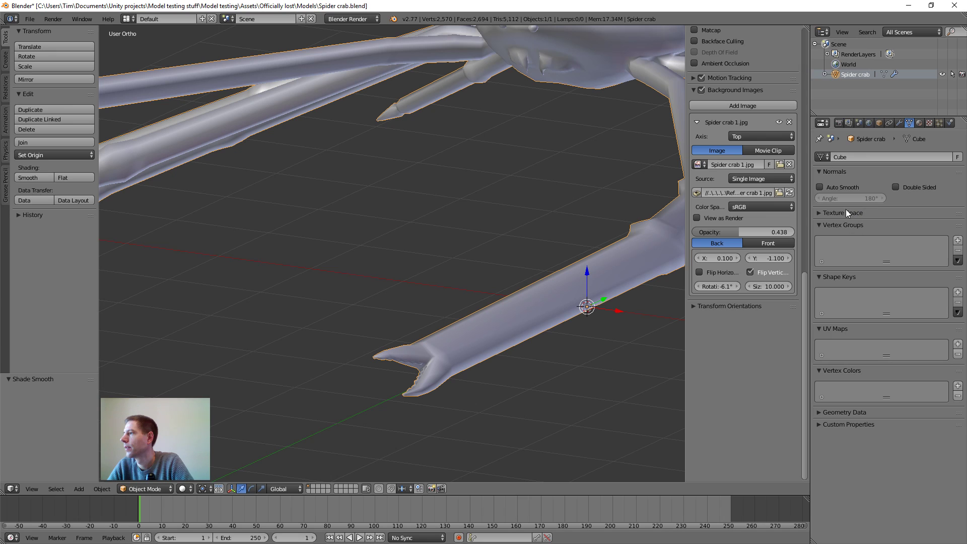
left_click(918, 124)
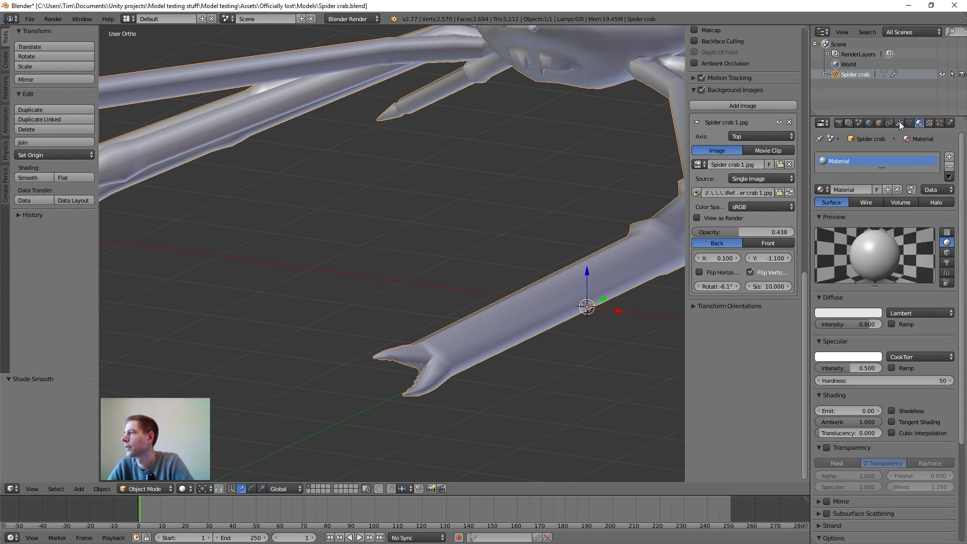
left_click(900, 123)
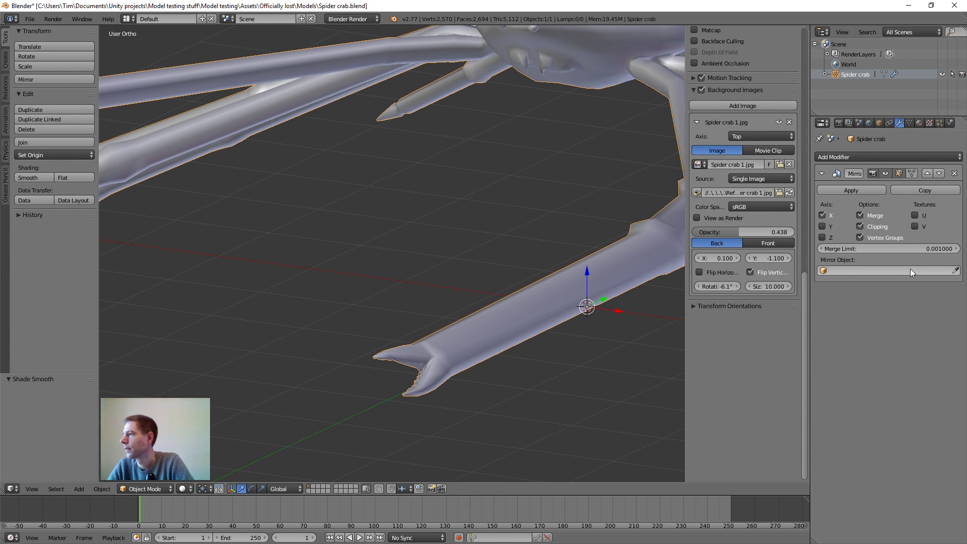
left_click(887, 157)
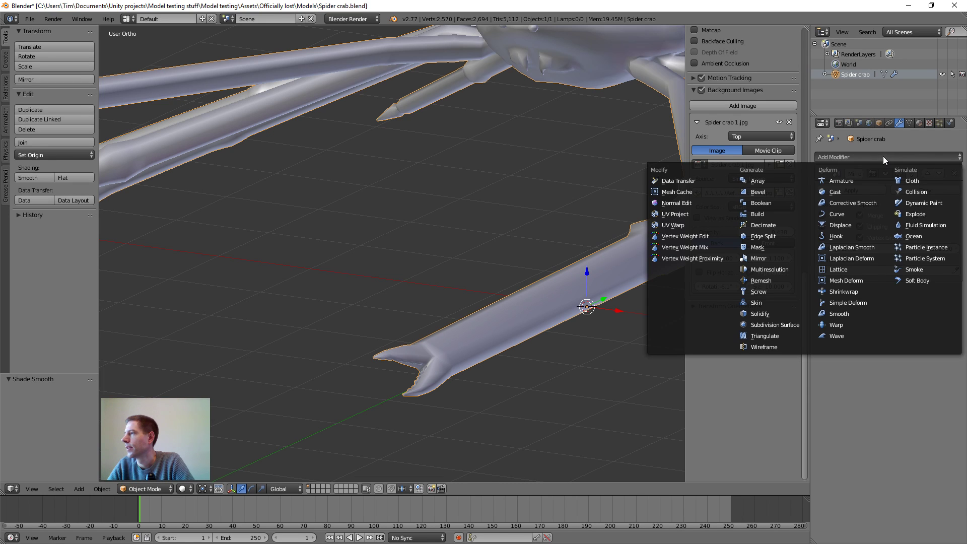
left_click(763, 238)
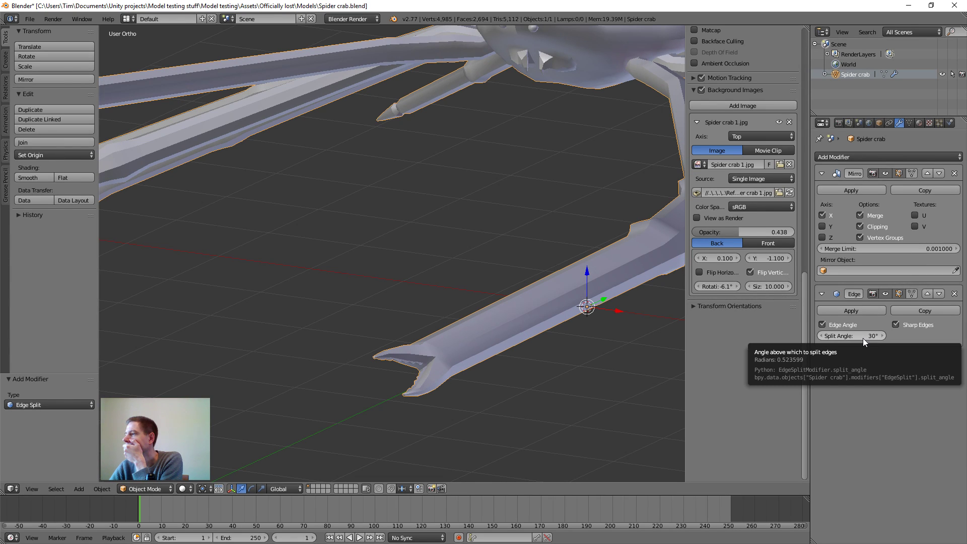
scroll(561, 214, "down", 4)
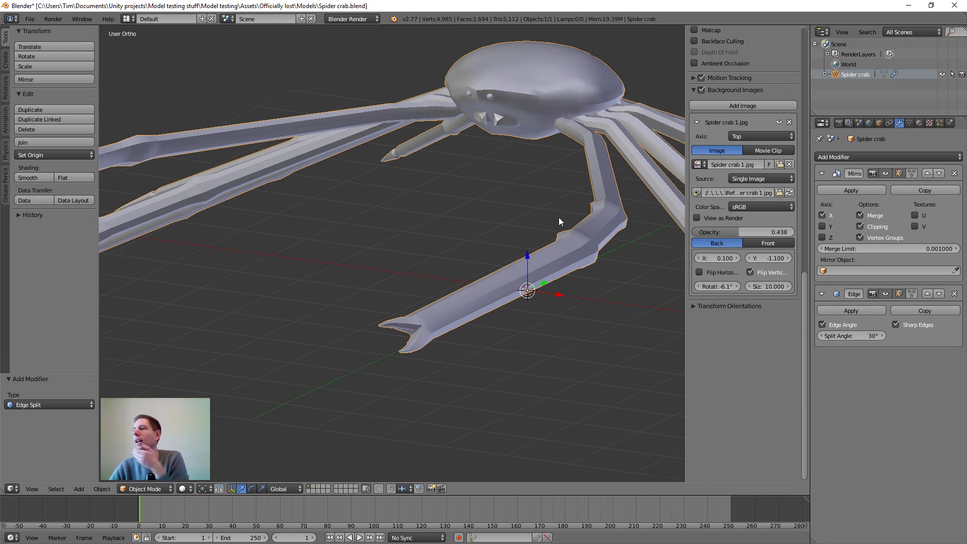
middle_click_drag(552, 200, 492, 204, "shift")
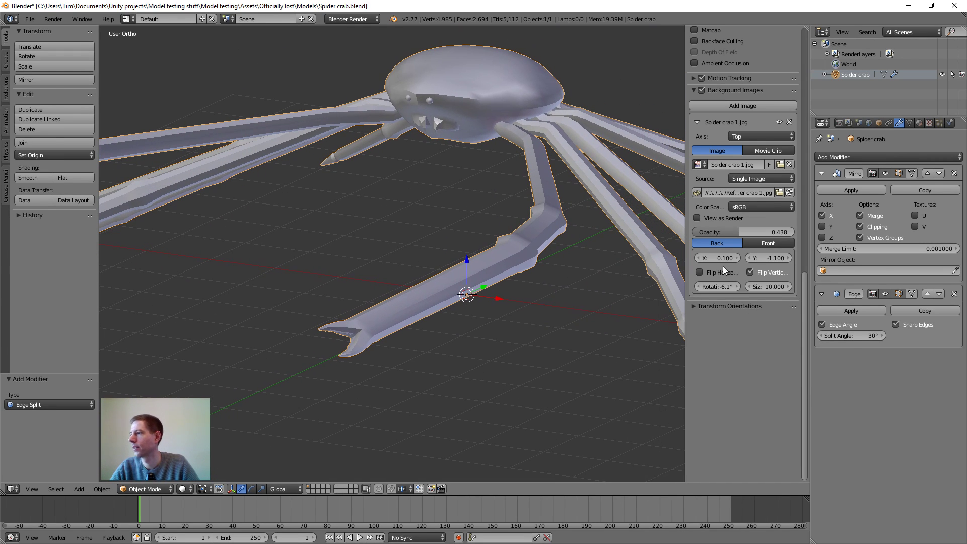
- Set the Edge Split angle to 180°, then disable Edge Angle so that only Sharp Edges are split
mouse_move(840, 334)
left_mouse_down()
mouse_move(966, 333)
mouse_move(866, 339)
left_mouse_up()
left_click(867, 337)
type("180")
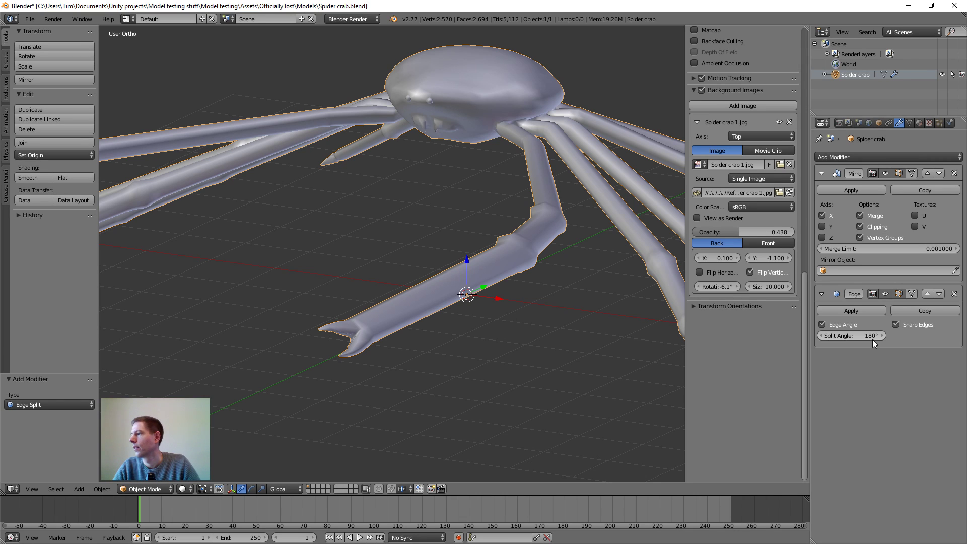
key("Return")
left_click(896, 324)
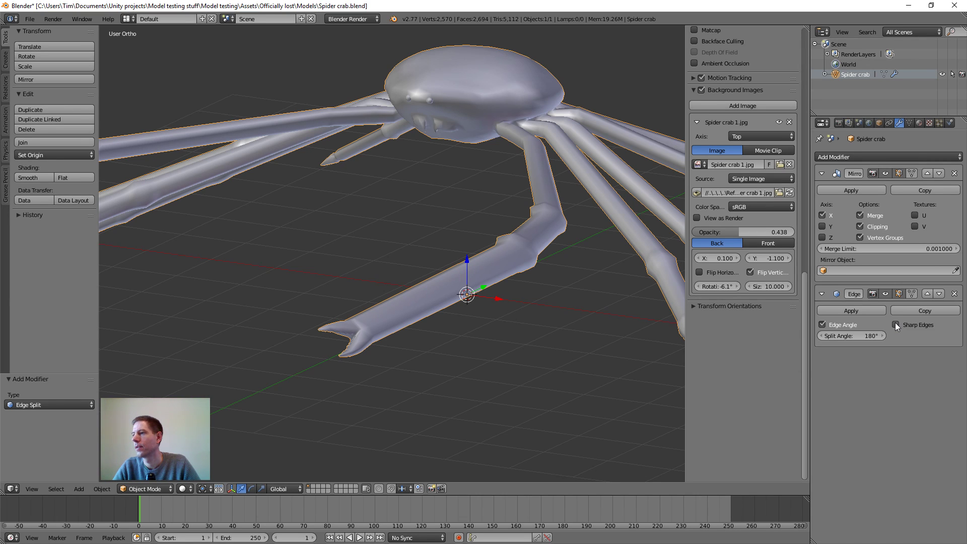
left_click(896, 325)
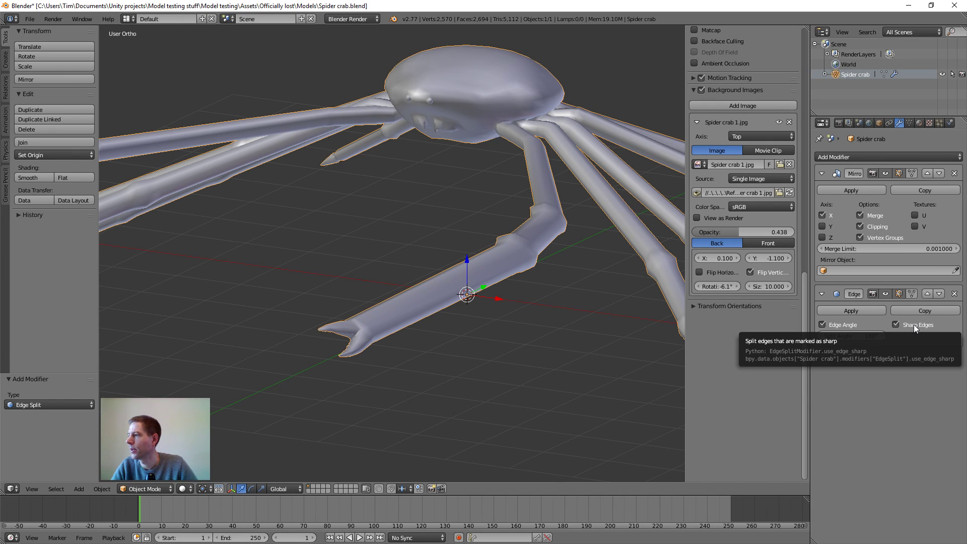
left_click(822, 325)
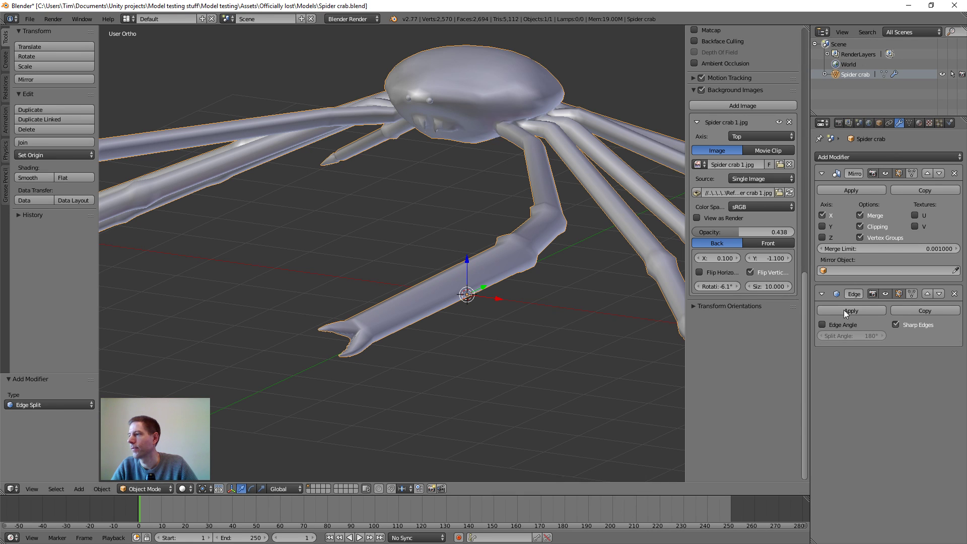
- Enter Edit Mode on the crab mesh at the joint between a walking leg's last segment and its pointed tip
scroll(426, 307, "up", 3)
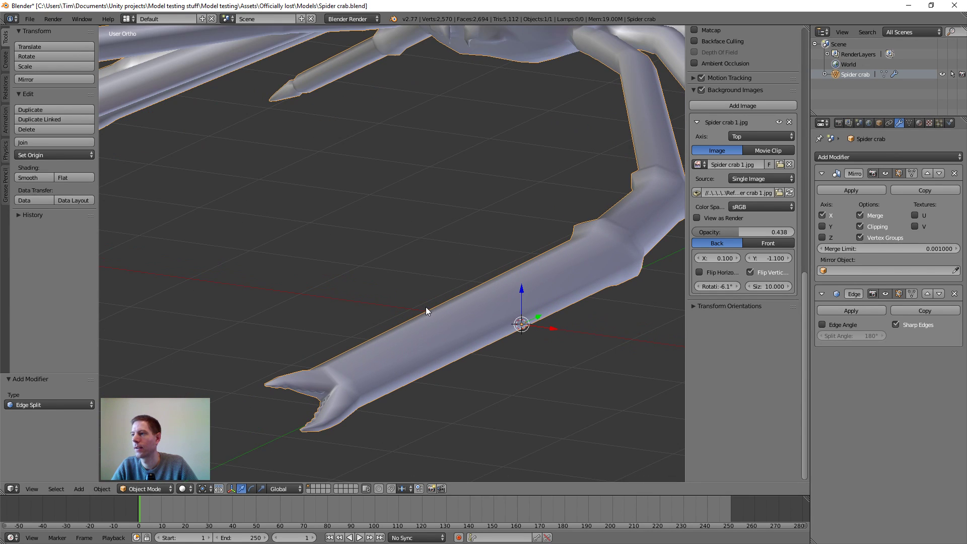
scroll(414, 307, "down", 2)
middle_click_drag(397, 265, 312, 237)
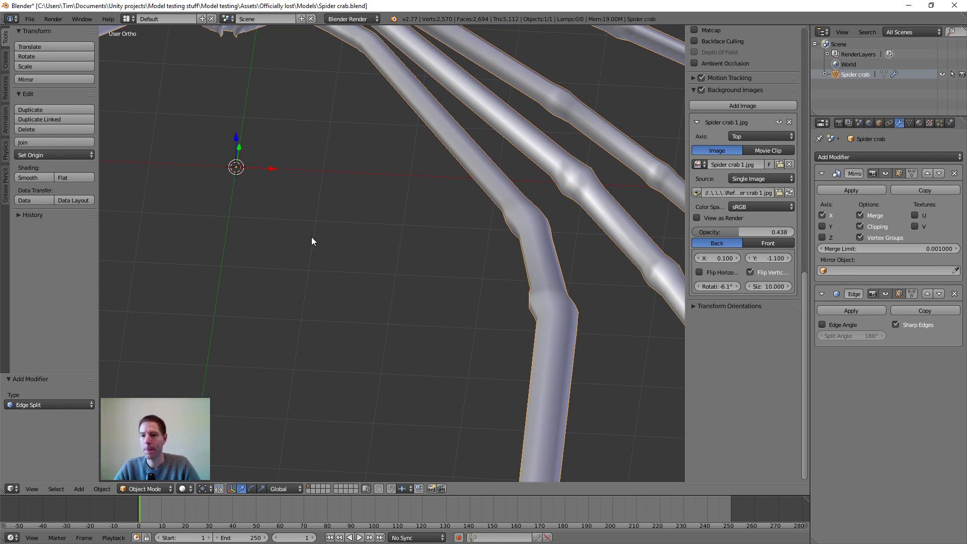
scroll(311, 237, "up", 1)
scroll(564, 359, "down", 3)
scroll(467, 297, "up", 5)
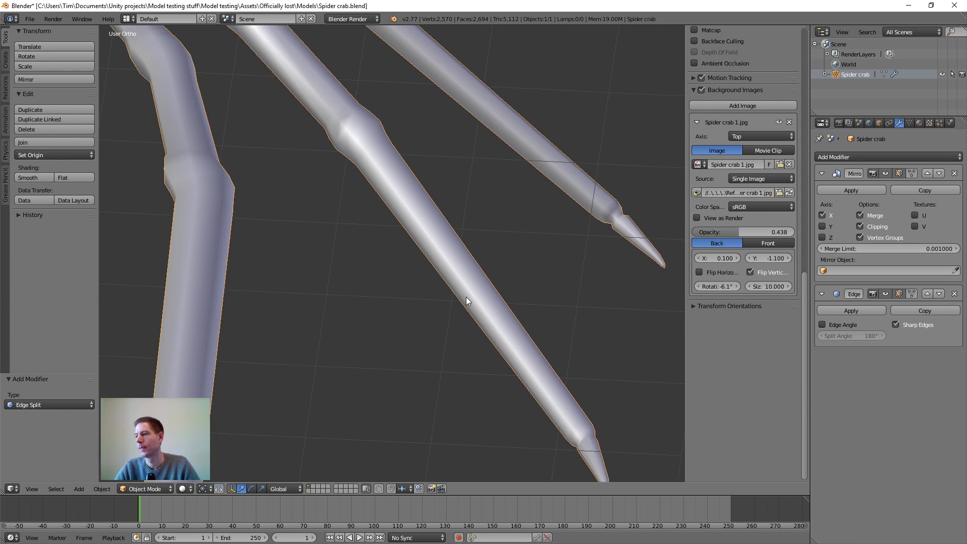
key("Tab")
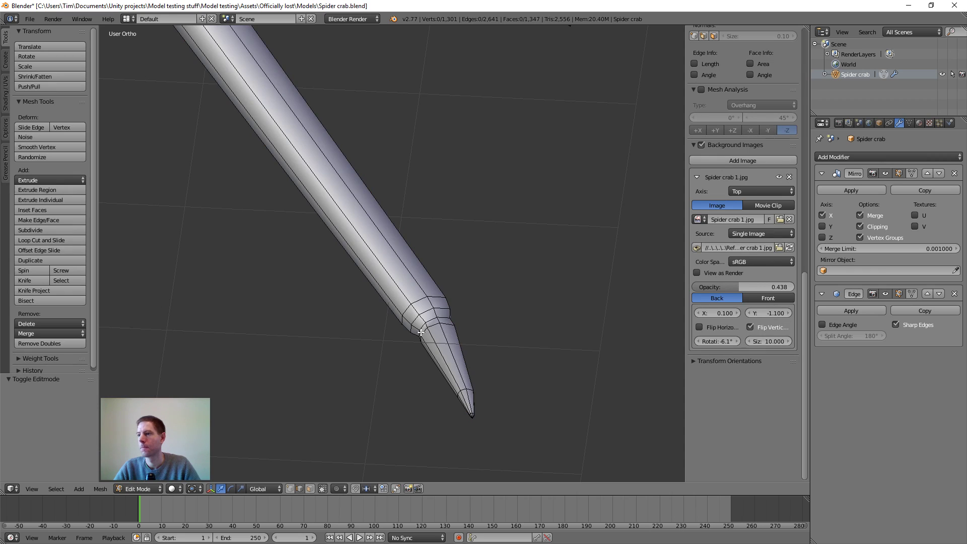
middle_click_drag(422, 333, 450, 316)
scroll(450, 315, "up", 4)
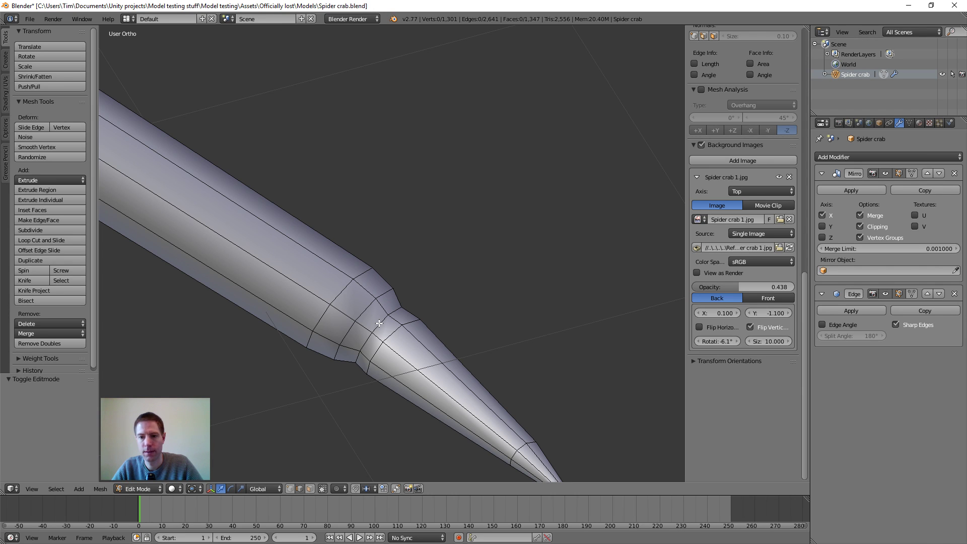
- Mark the edge loop in the groove where the walking leg meets its pointed tip as sharp
right_click(379, 323, "alt")
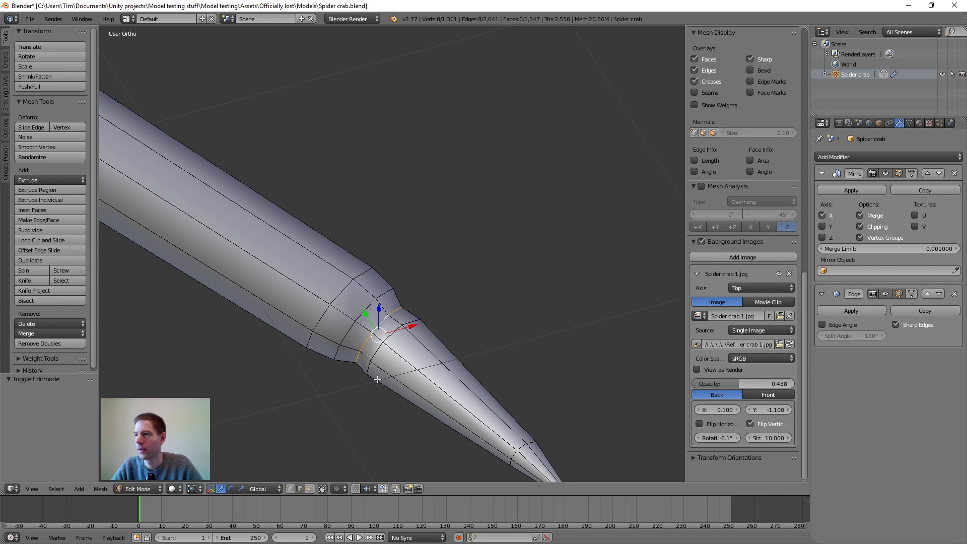
scroll(375, 374, "down", 4)
scroll(384, 369, "up", 4)
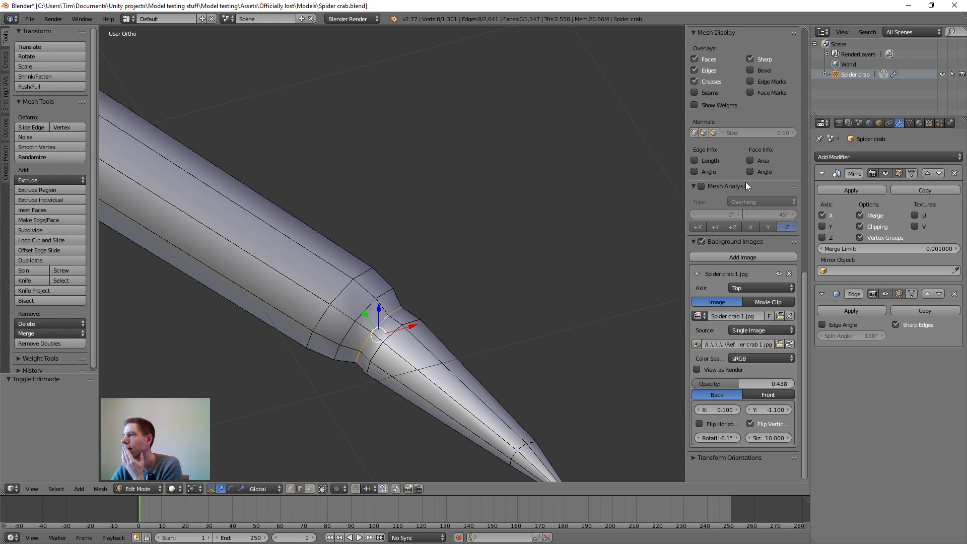
scroll(745, 182, "up", 2)
key("ctrl+e")
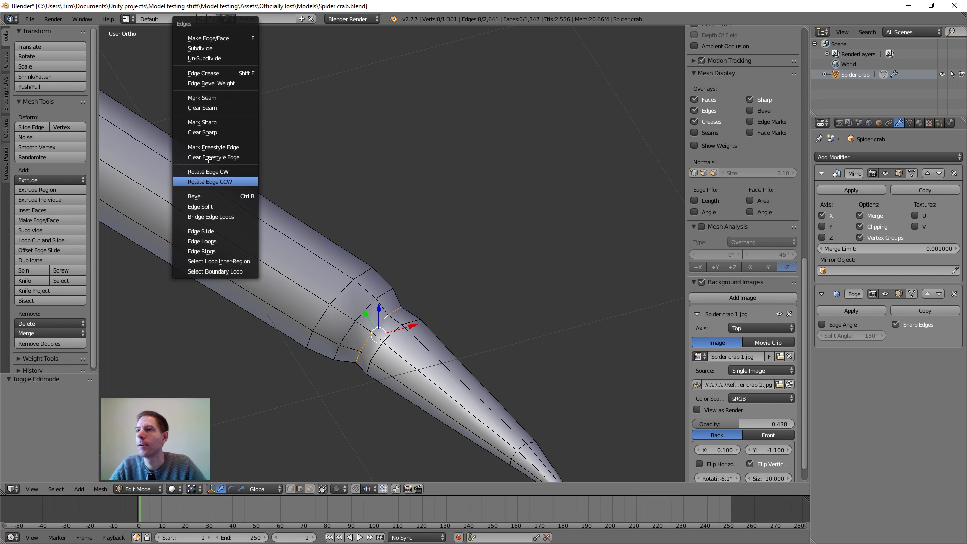
left_click(208, 123)
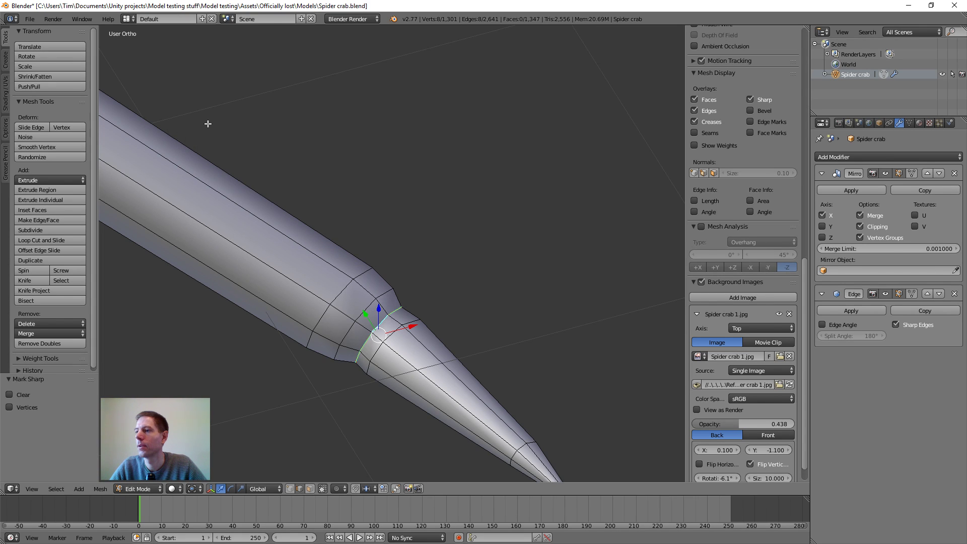
scroll(495, 326, "down", 2)
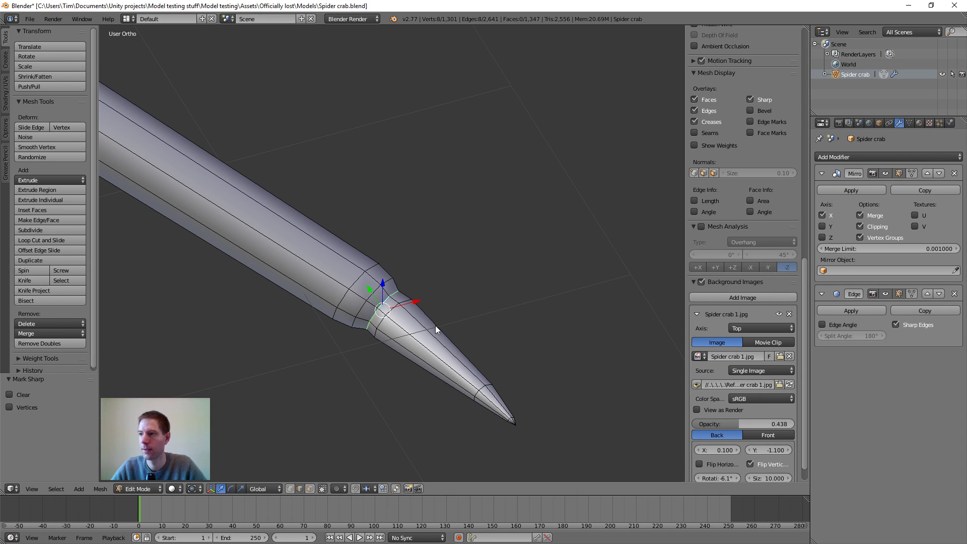
- Return to Object Mode and examine the shading break at the walking leg's tip joint from both sides
key("Tab")
scroll(431, 327, "down", 4)
middle_click_drag(305, 323, 444, 325)
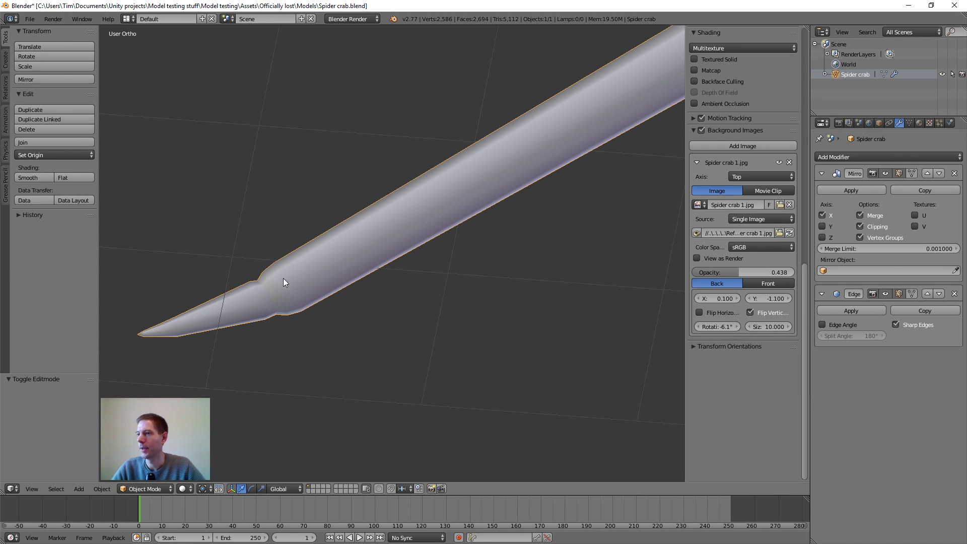
middle_click_drag(283, 278, 461, 274)
scroll(473, 226, "up", 4)
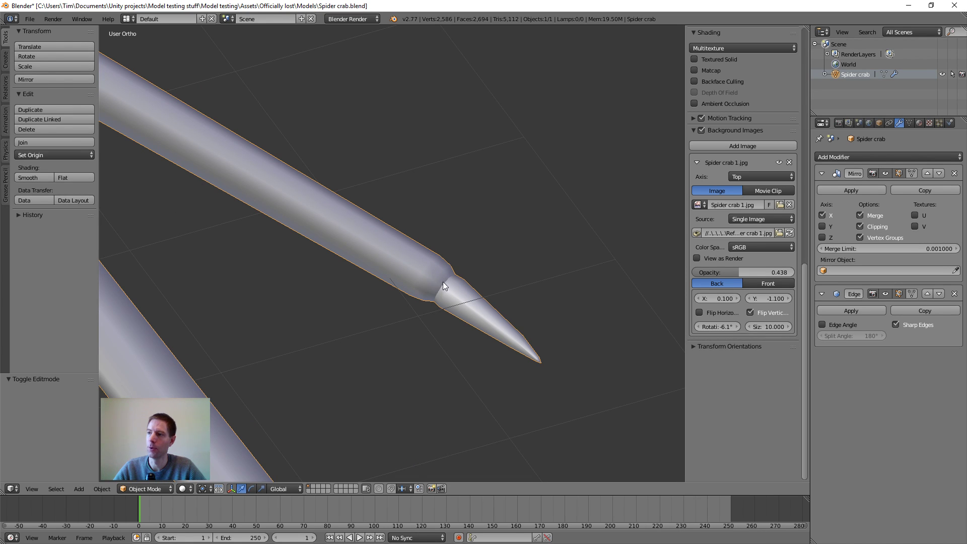
- Enter Edit Mode on the crab mesh at the joint between the claw's pincers
scroll(443, 282, "down", 4)
middle_click_drag(396, 305, 560, 231)
scroll(340, 264, "up", 2)
middle_click_drag(342, 269, 465, 261)
key("Tab")
scroll(404, 292, "up", 2)
middle_click_drag(405, 293, 461, 241, "shift")
scroll(474, 289, "up", 3)
middle_click_drag(475, 292, 465, 311)
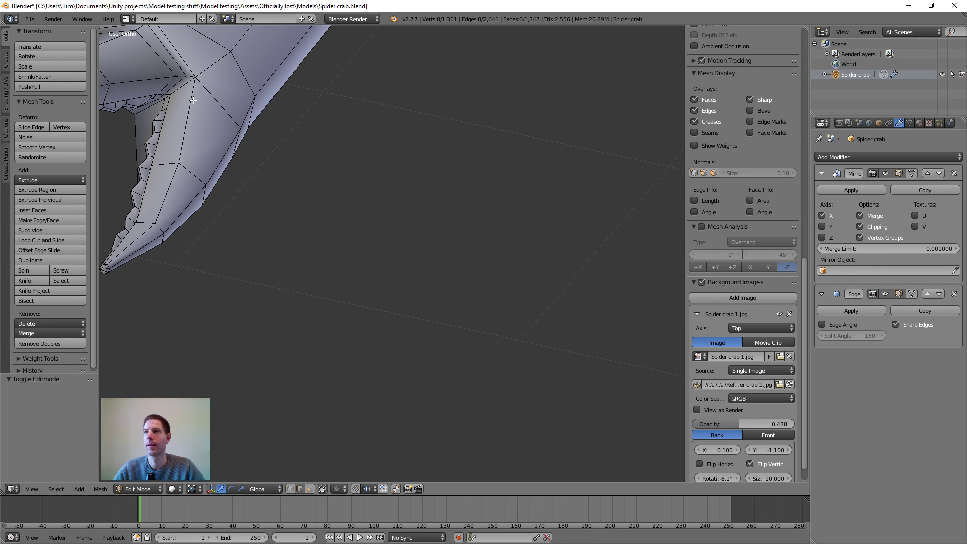
- Mark the edge loop around the base of the claw's smaller pincer as sharp
key("KP_Decimal")
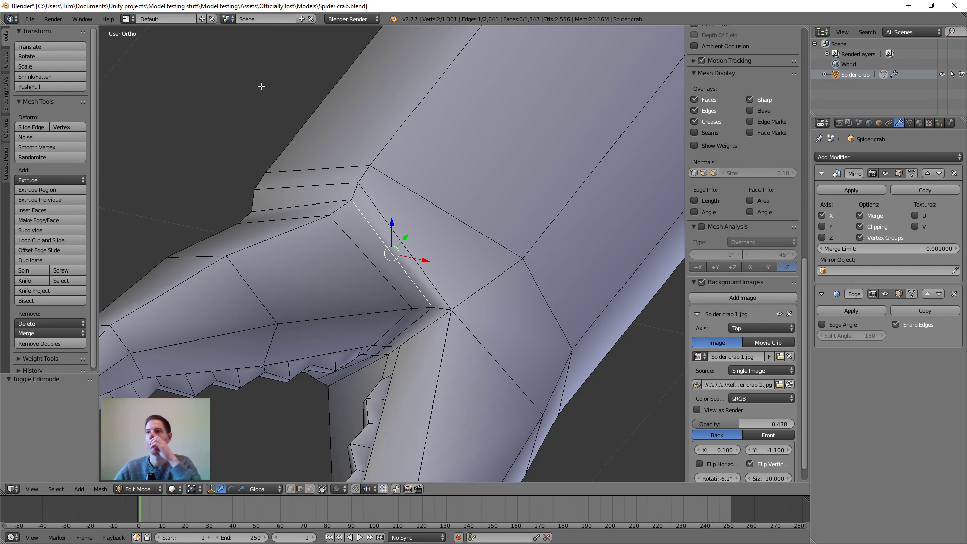
middle_click_drag(349, 208, 341, 261)
scroll(428, 258, "up", 2)
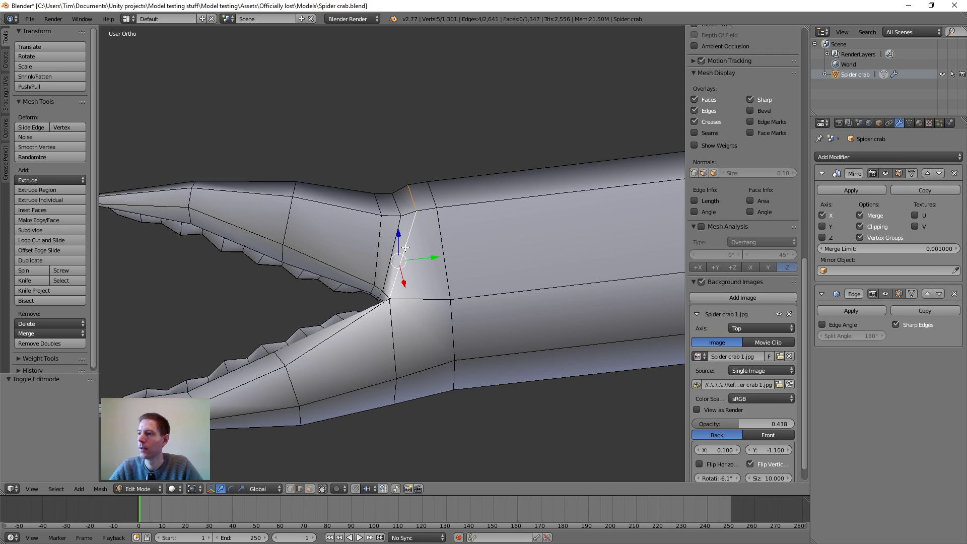
middle_click_drag(405, 248, 489, 249)
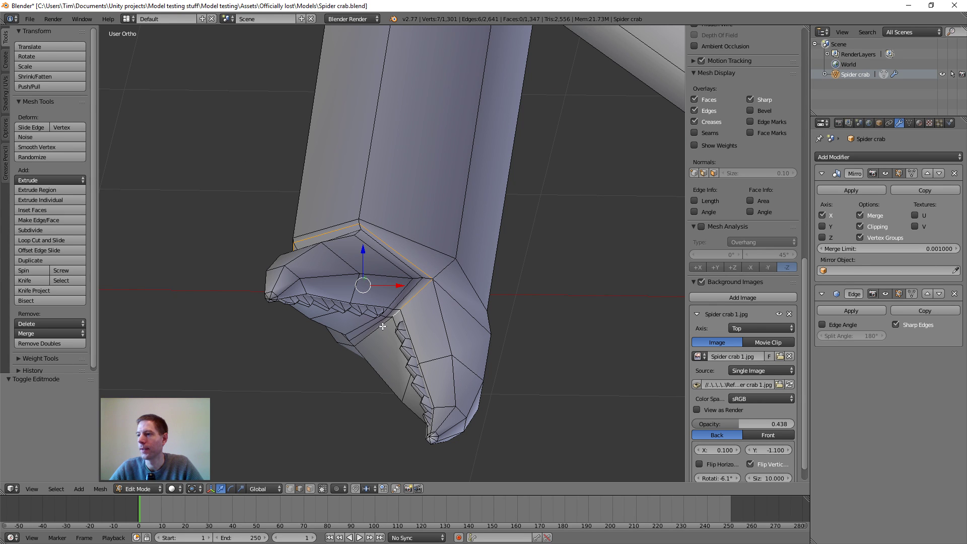
middle_click_drag(370, 345, 292, 366)
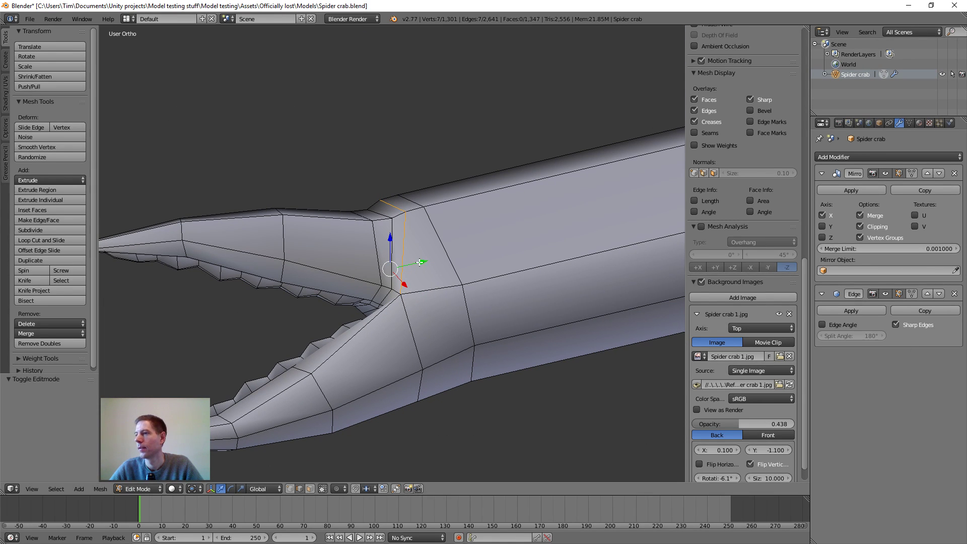
key("ctrl+e")
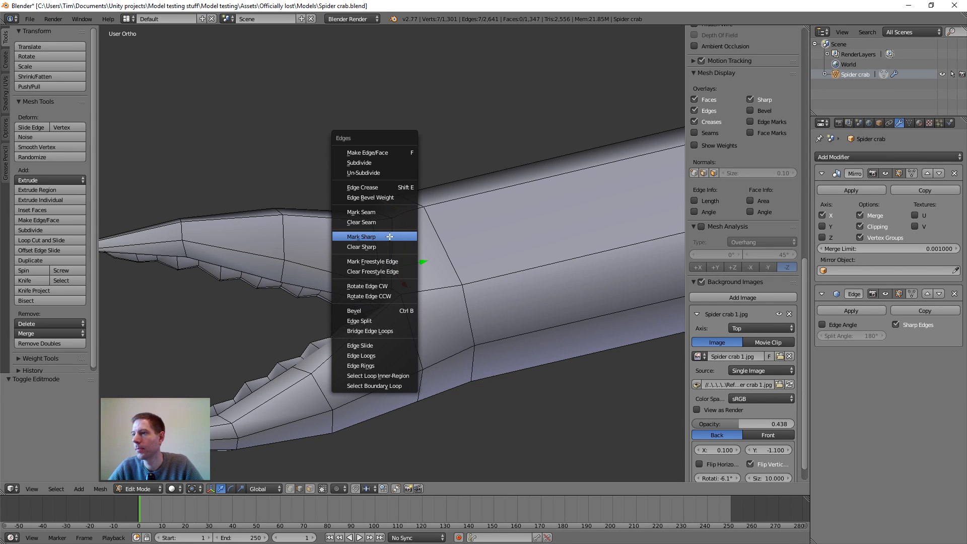
left_click(390, 236)
middle_click_drag(390, 237, 418, 333)
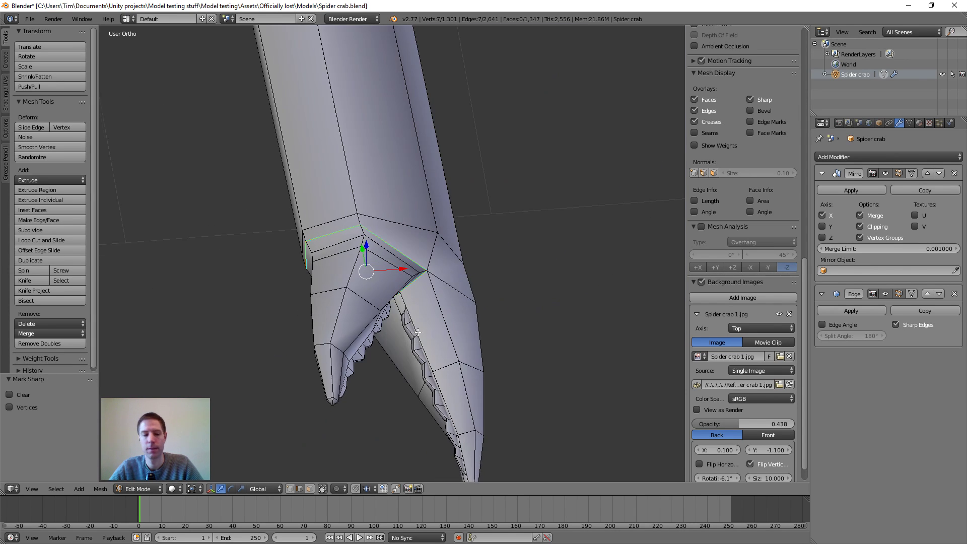
- Check the claw's shading at the pincer joint in Object Mode and return to Edit Mode
key("Tab")
middle_click_drag(320, 312, 331, 274)
key("Tab")
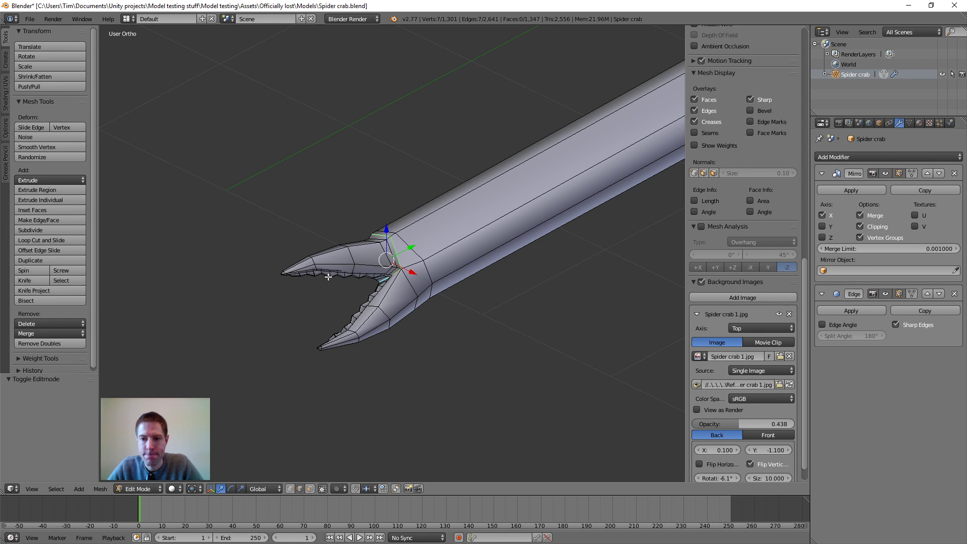
- Mark the edge loop in the groove at the second walking leg's pointed tip as sharp
scroll(328, 277, "down", 8)
middle_click_drag(512, 187, 279, 370, "shift")
scroll(336, 327, "up", 8)
scroll(339, 317, "up", 4)
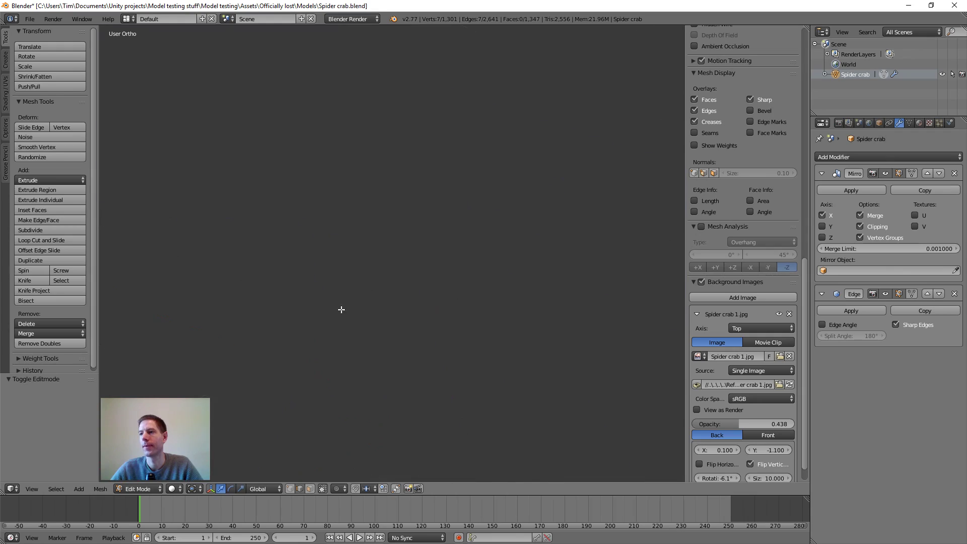
scroll(318, 326, "down", 8)
scroll(345, 341, "down", 6)
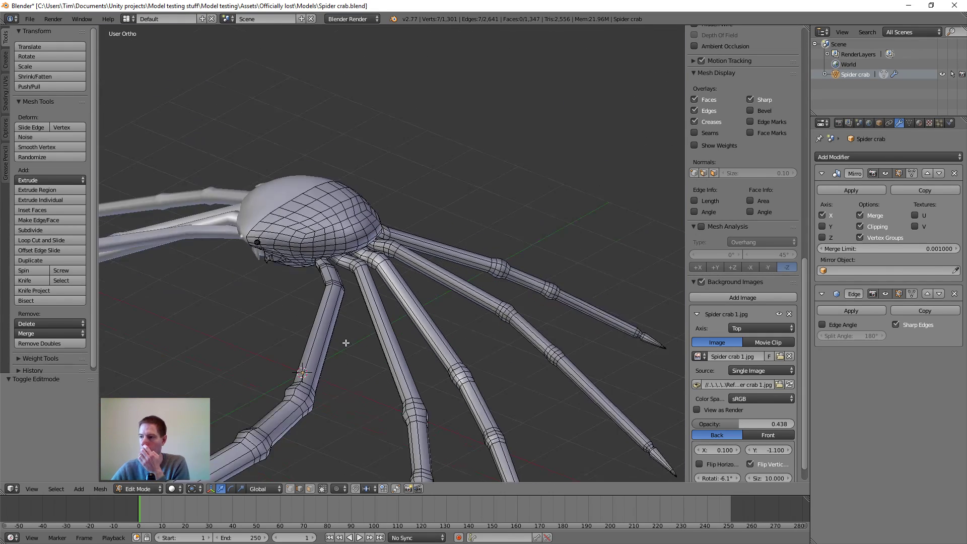
middle_click_drag(349, 345, 315, 236, "shift")
scroll(316, 236, "up", 8)
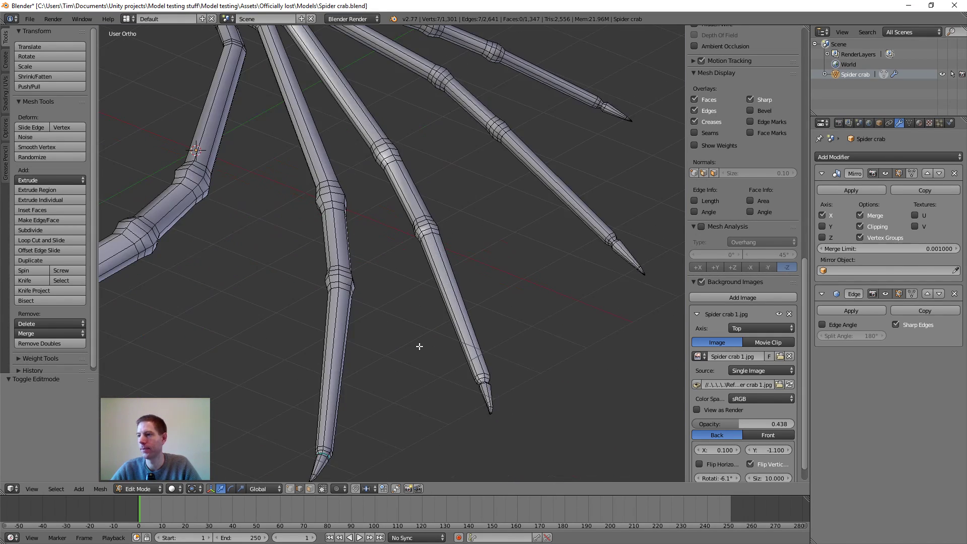
middle_click_drag(294, 282, 299, 286)
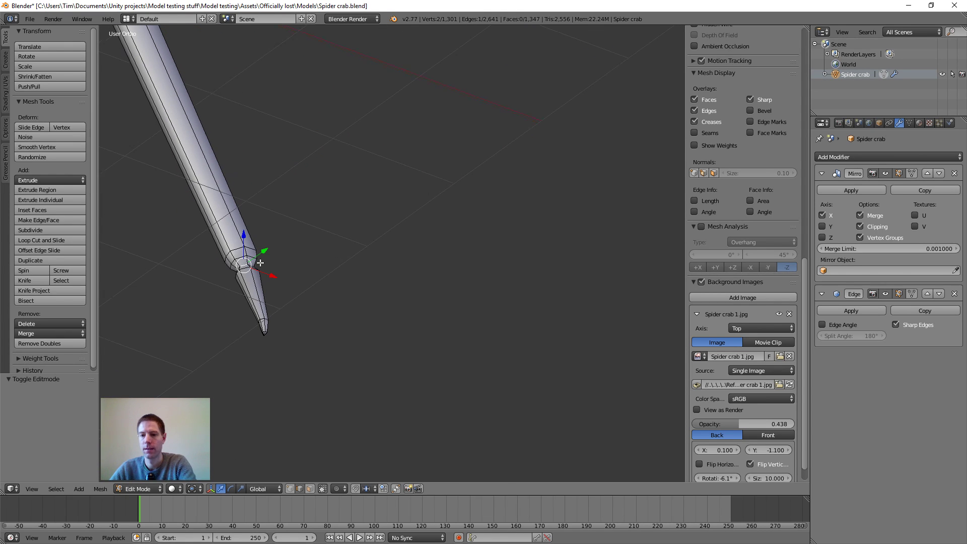
key("KP_Decimal")
scroll(395, 283, "down", 6)
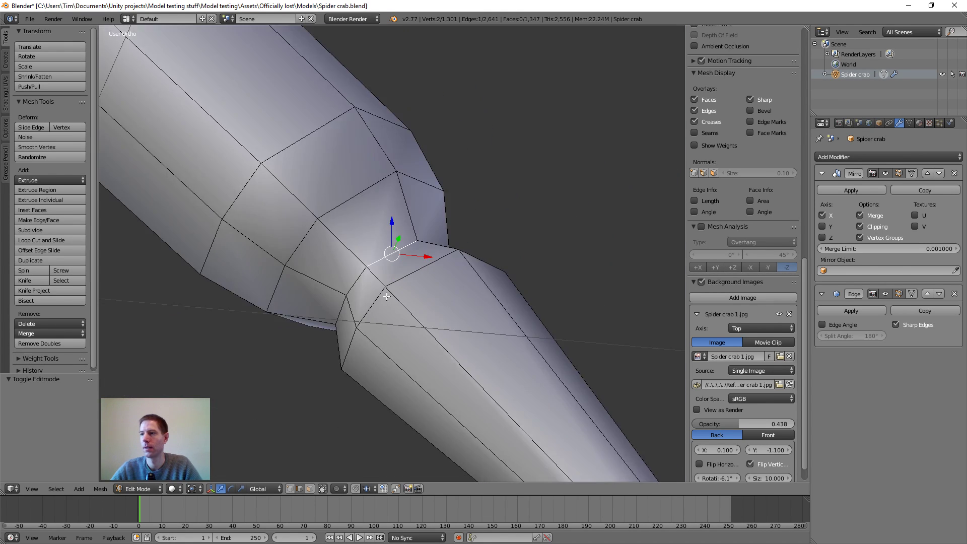
middle_click_drag(387, 297, 400, 295)
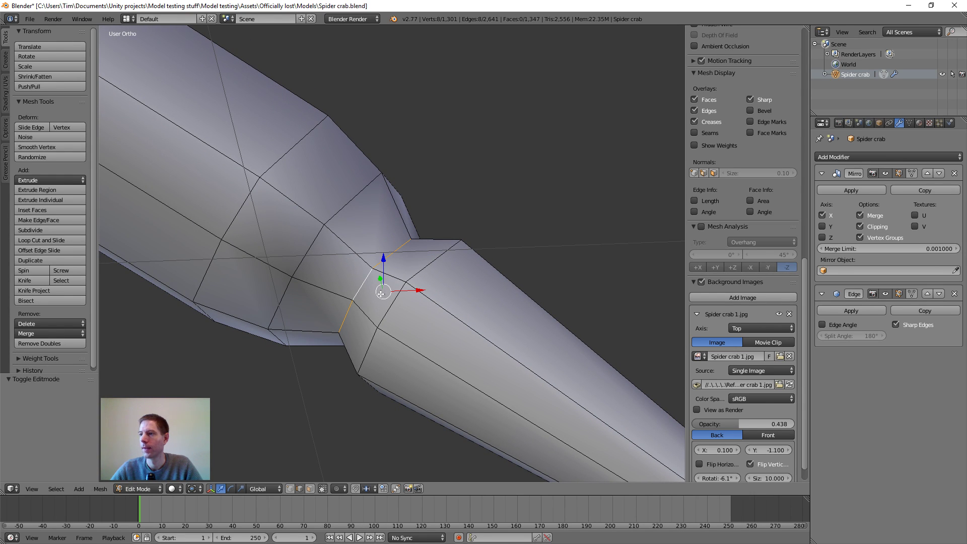
key("ctrl+e")
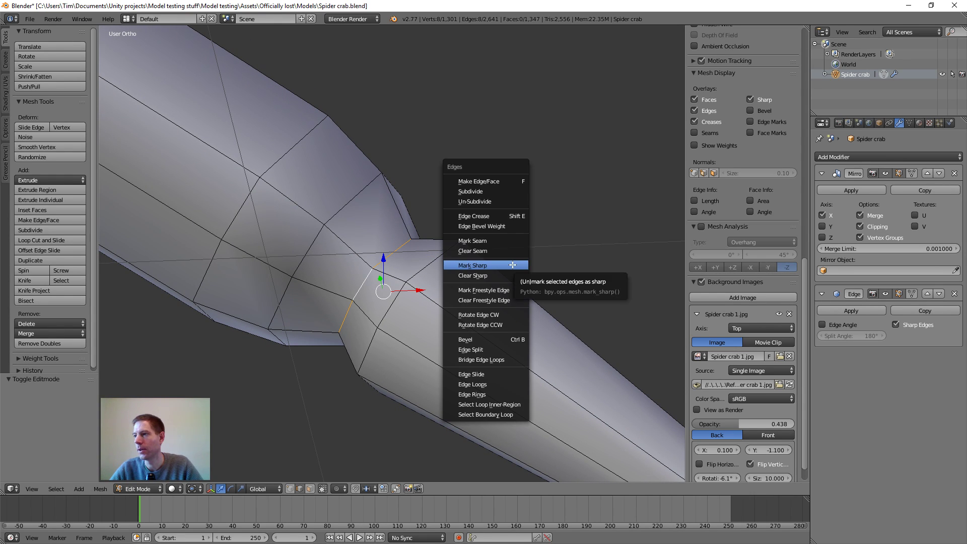
left_click(512, 265)
- Mark the edge loop in the groove at the third walking leg's pointed tip as sharp
middle_click_drag(467, 265, 359, 223)
scroll(364, 223, "down", 4)
middle_click_drag(465, 221, 202, 420, "shift")
scroll(413, 283, "down", 4)
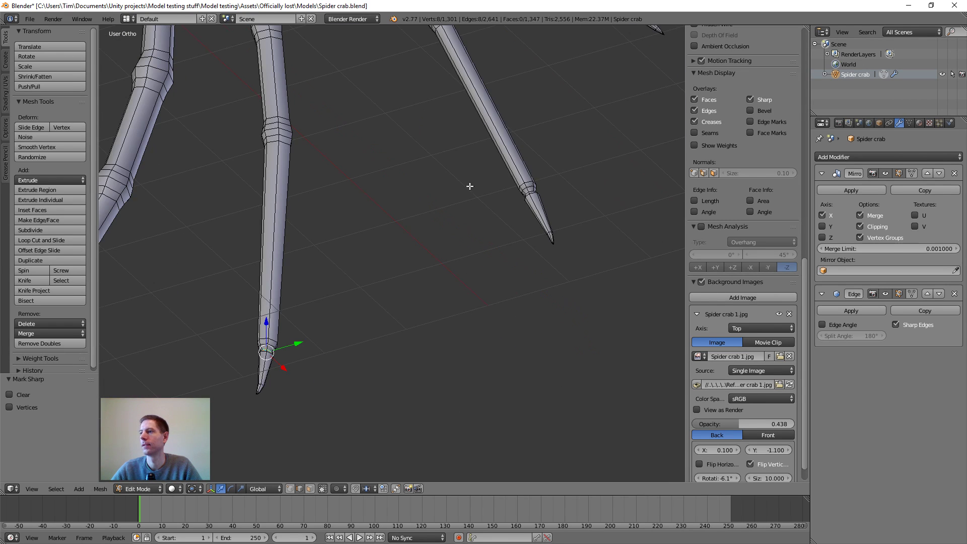
middle_click_drag(470, 187, 341, 300)
scroll(402, 328, "up", 6)
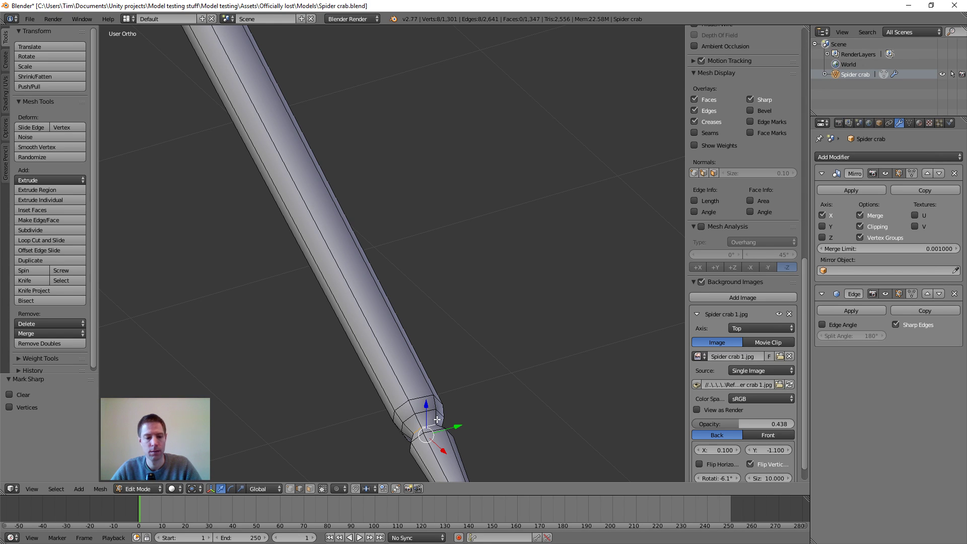
key("ctrl+e")
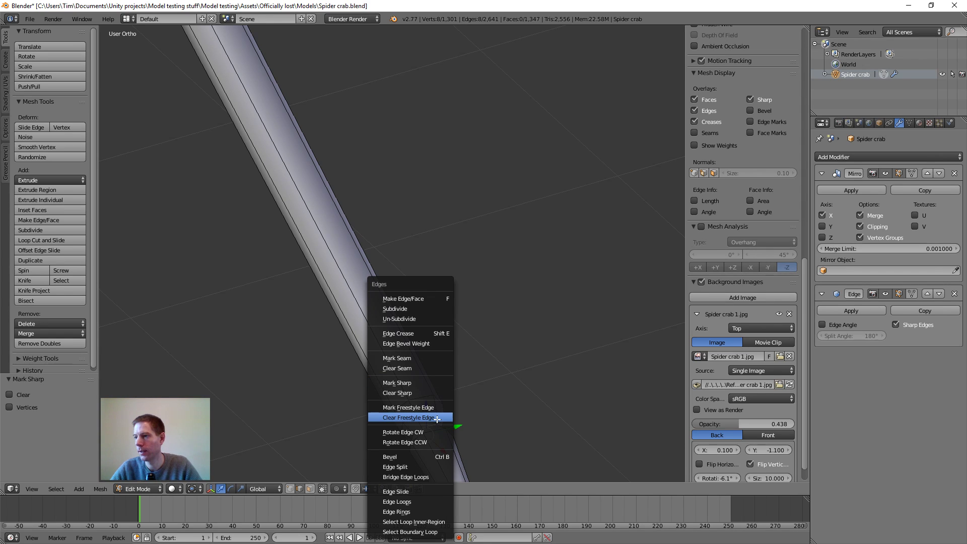
left_click(408, 382)
- Examine the shading break at the third walking leg's tip in Object Mode and return to Edit Mode
scroll(448, 377, "down", 4)
middle_click_drag(449, 377, 442, 410)
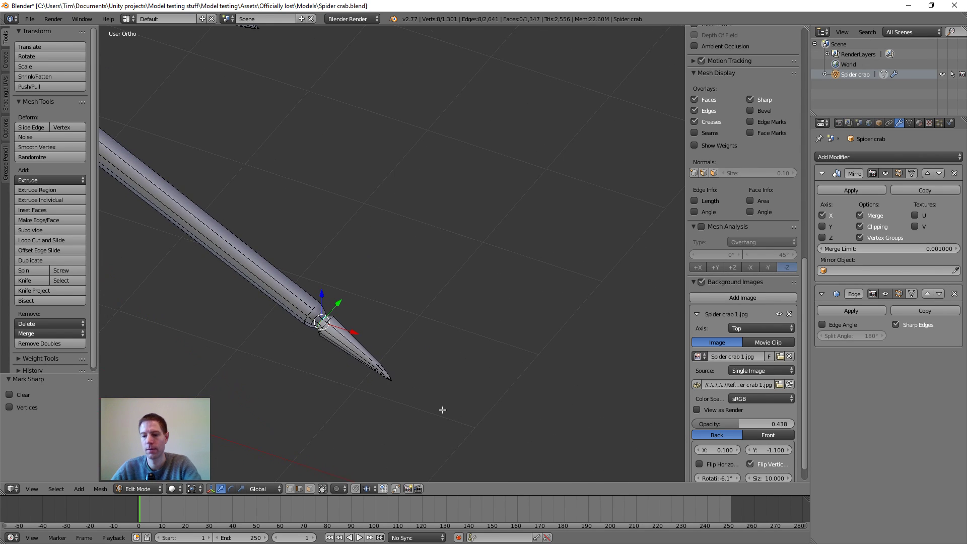
scroll(443, 410, "up", 8)
scroll(328, 371, "down", 4)
key("Tab")
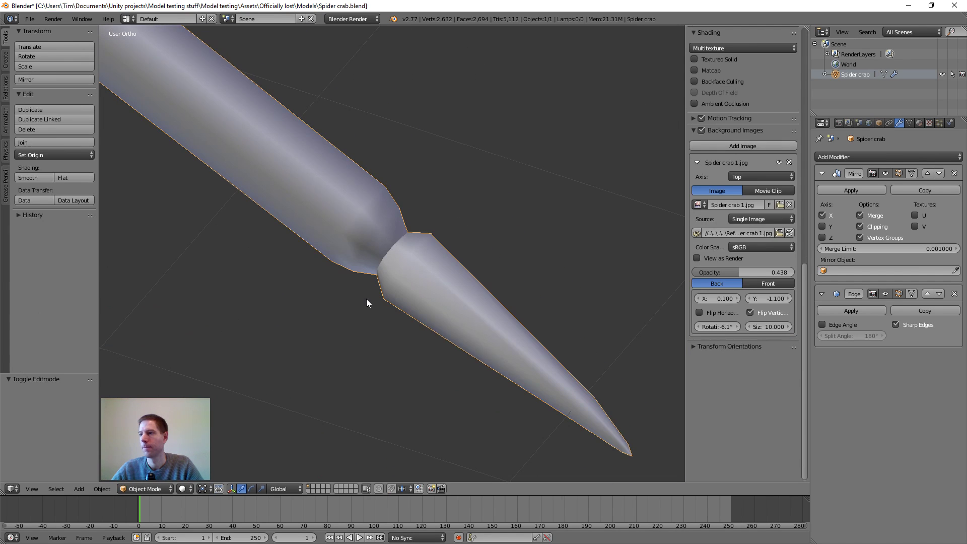
scroll(367, 298, "down", 3)
key("Tab")
scroll(378, 295, "up", 4)
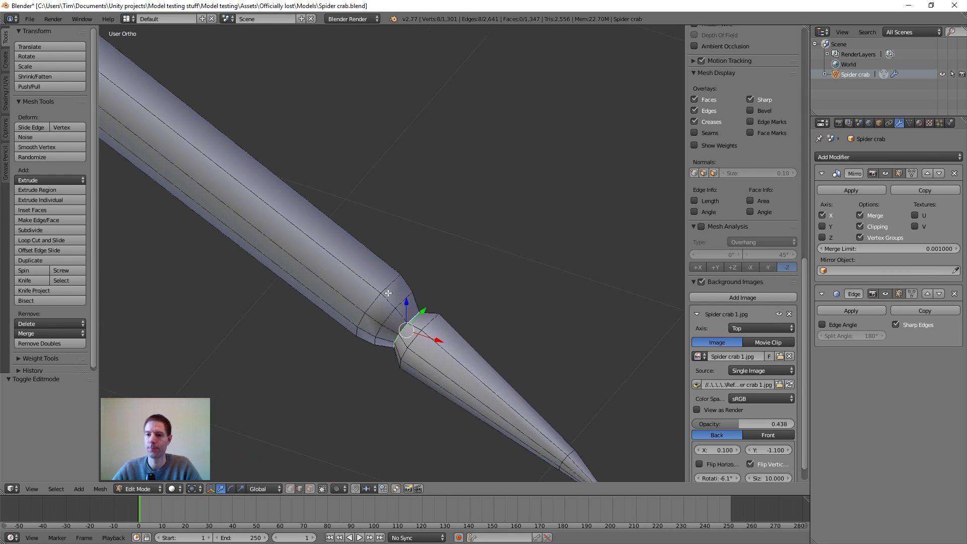
- Mark the edge loop in the groove at the rearmost walking leg's pointed tip as sharp
scroll(388, 293, "down", 6)
scroll(494, 349, "down", 4)
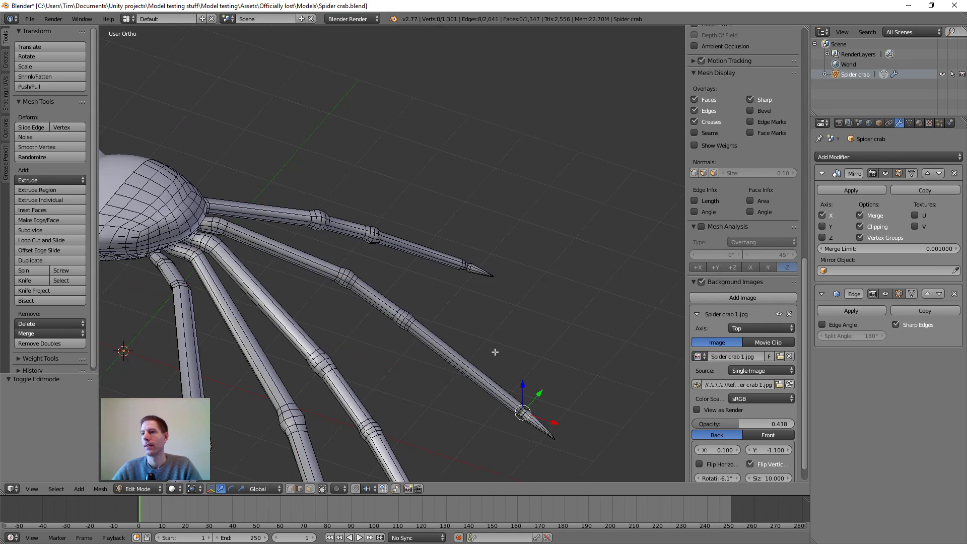
scroll(458, 302, "up", 1)
scroll(377, 327, "up", 4)
scroll(406, 267, "down", 5)
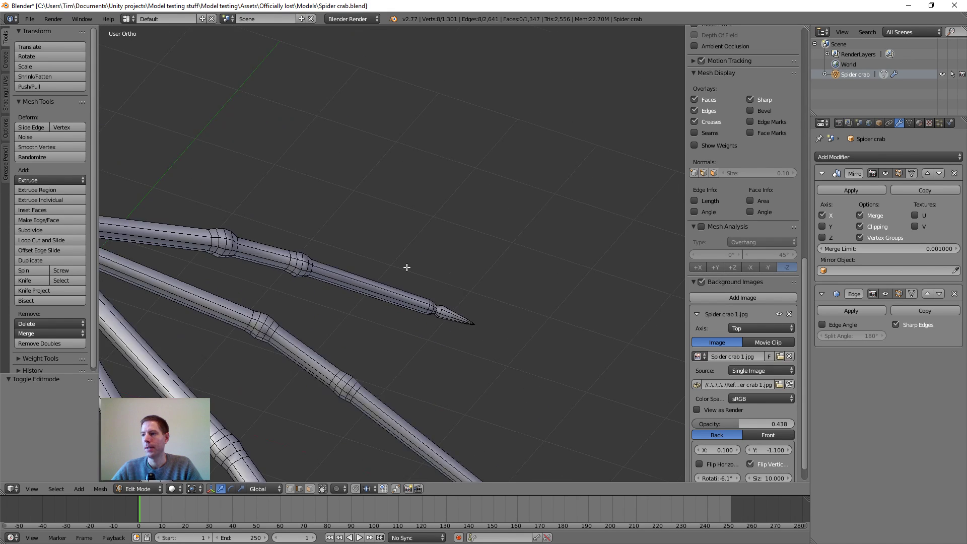
scroll(335, 391, "up", 6)
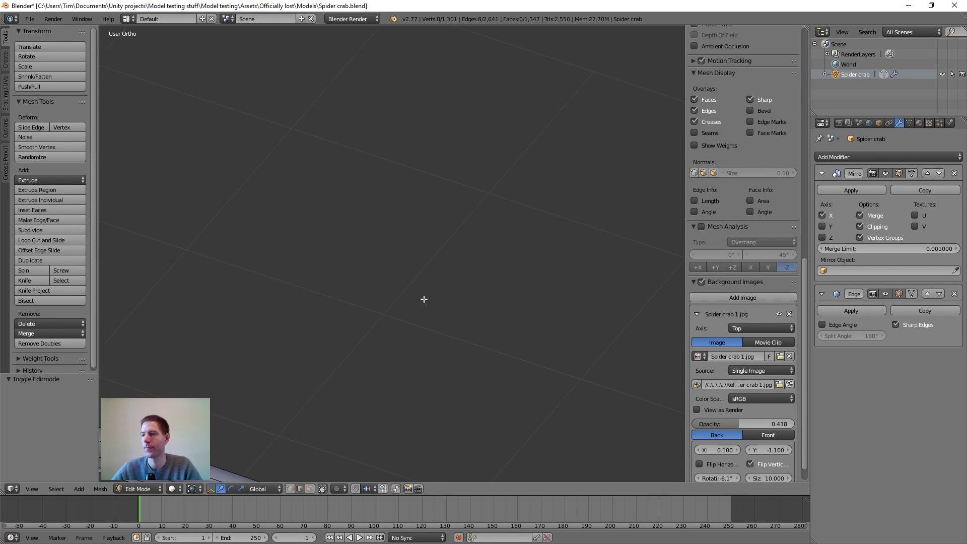
middle_click_drag(424, 300, 416, 180, "shift")
middle_click_drag(410, 277, 389, 222, "shift")
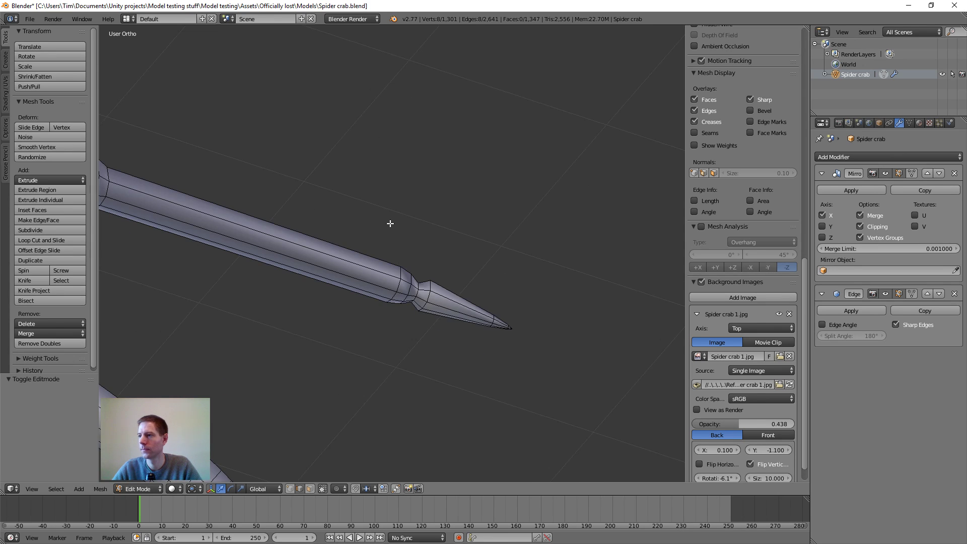
scroll(422, 297, "up", 3)
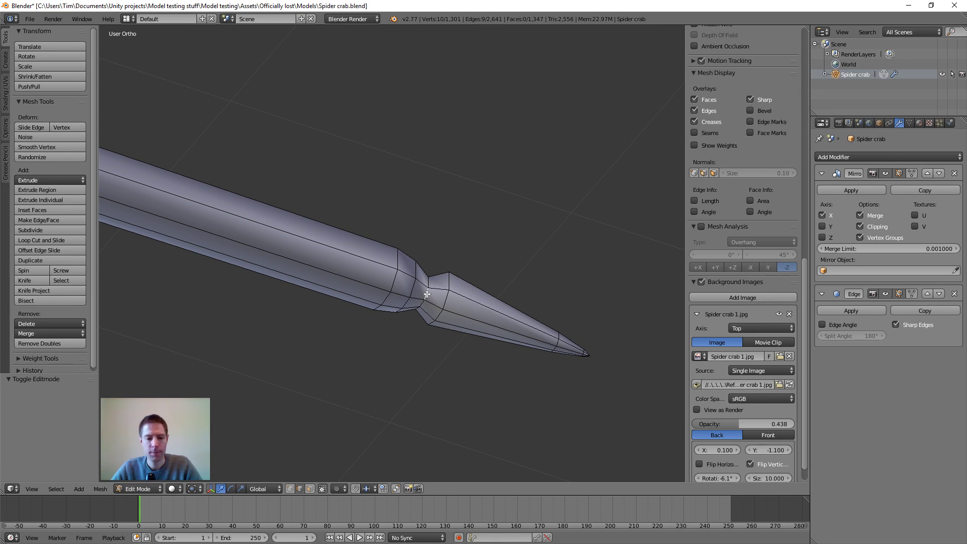
scroll(427, 295, "down", 6)
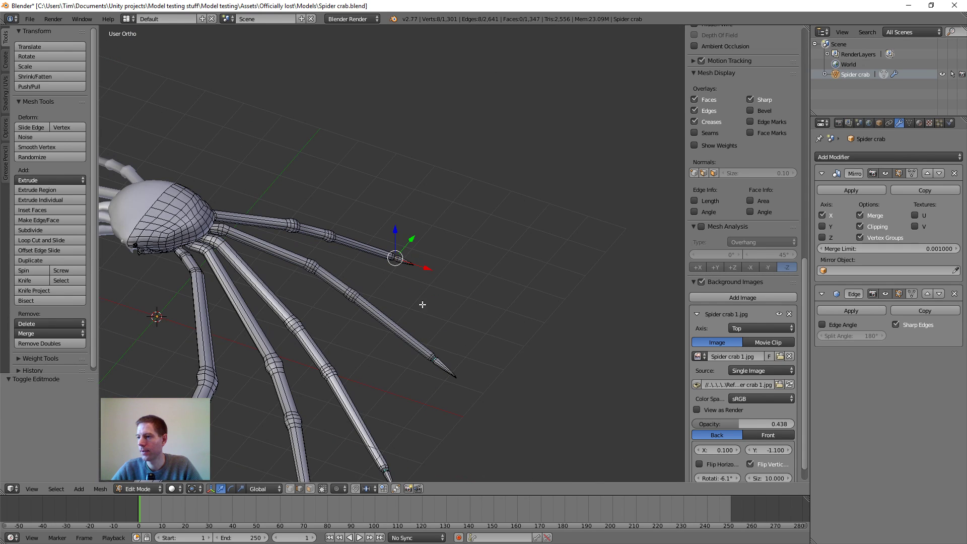
scroll(422, 304, "up", 6)
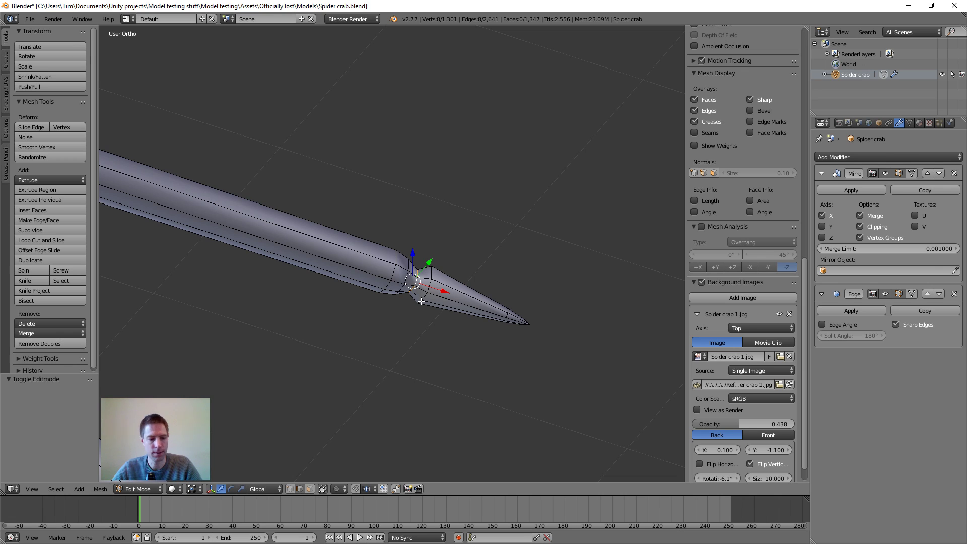
key("ctrl+e")
left_click(421, 302)
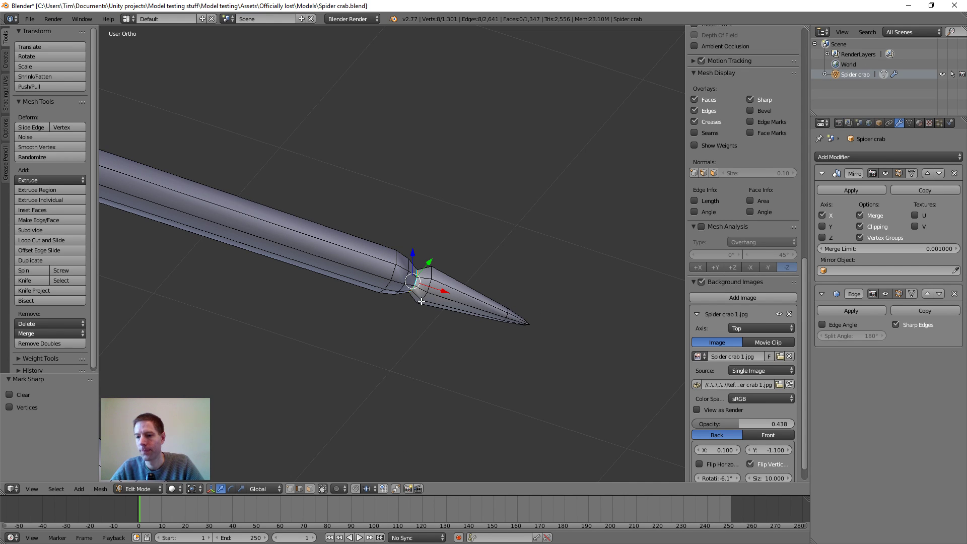
- Examine the crab's walking legs, mirrored side and claw arm for joints that still need sharp edges
scroll(421, 302, "down", 5)
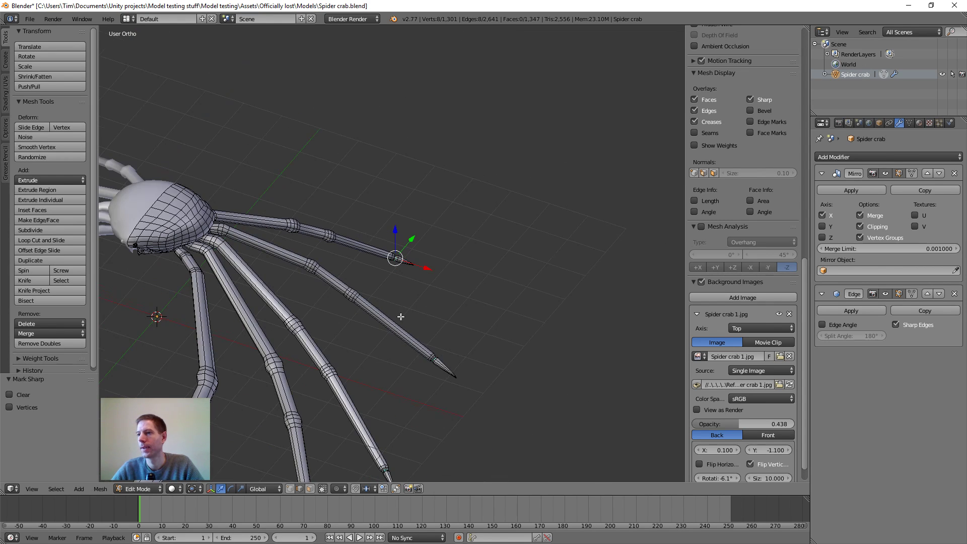
middle_click_drag(401, 317, 386, 280)
scroll(403, 287, "up", 4)
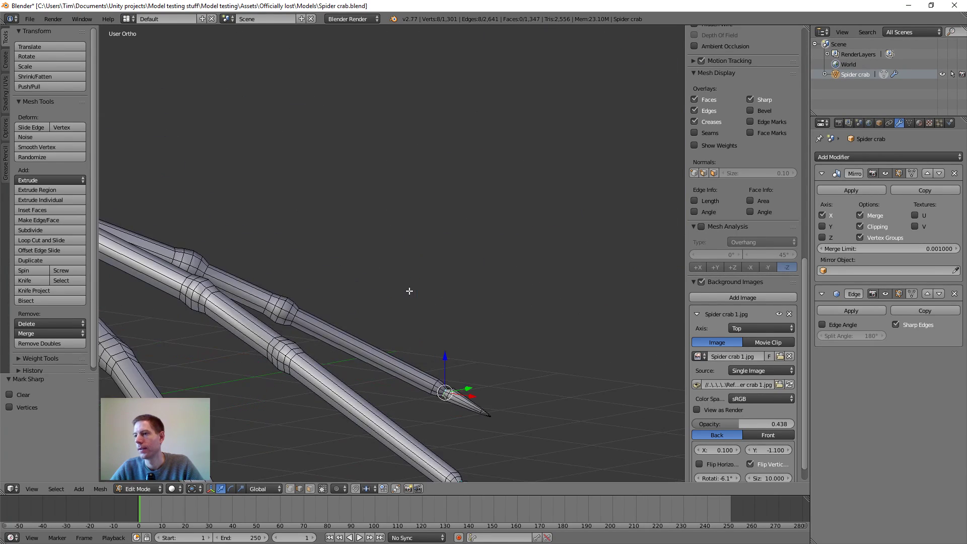
scroll(408, 290, "down", 5)
middle_click_drag(226, 279, 316, 303)
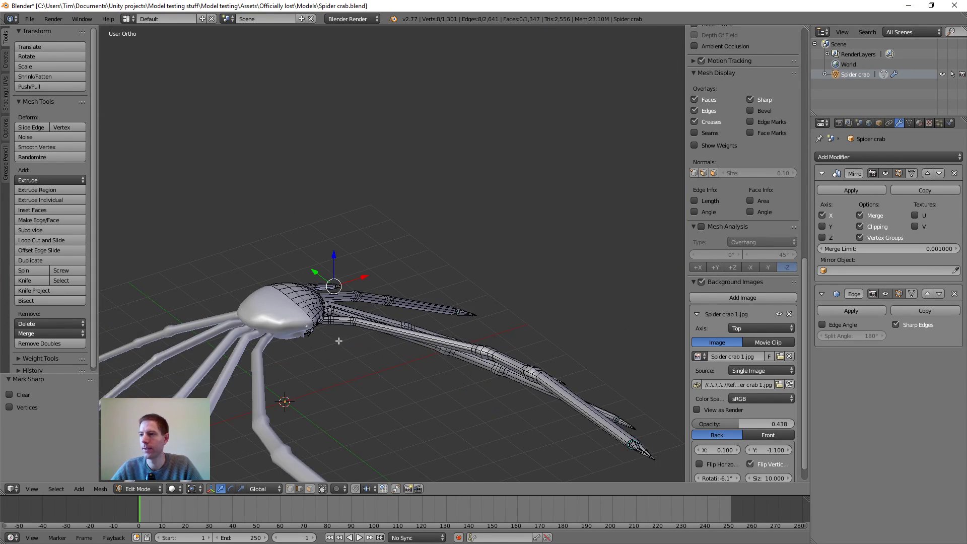
middle_click_drag(339, 341, 434, 195, "shift")
scroll(390, 291, "up", 2)
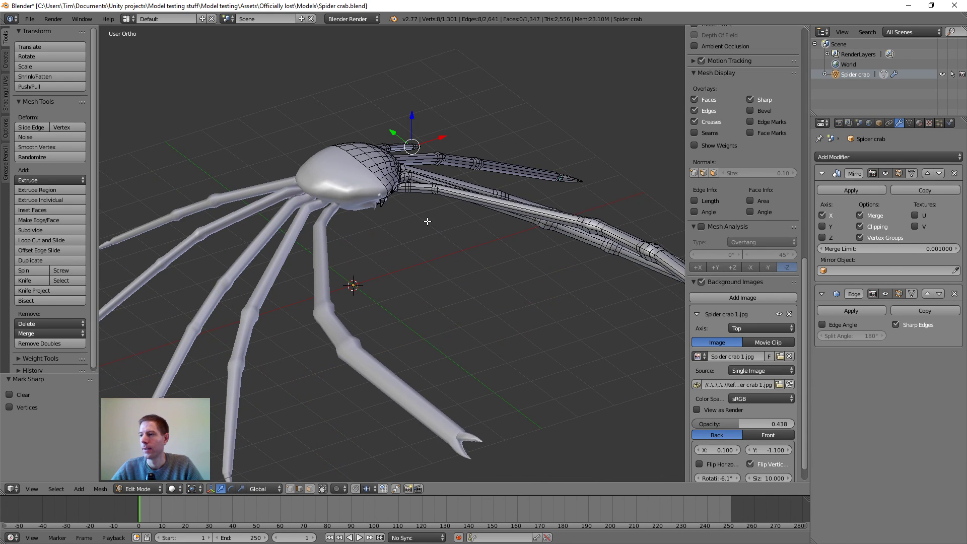
middle_click_drag(442, 288, 443, 207, "shift")
scroll(442, 303, "up", 3)
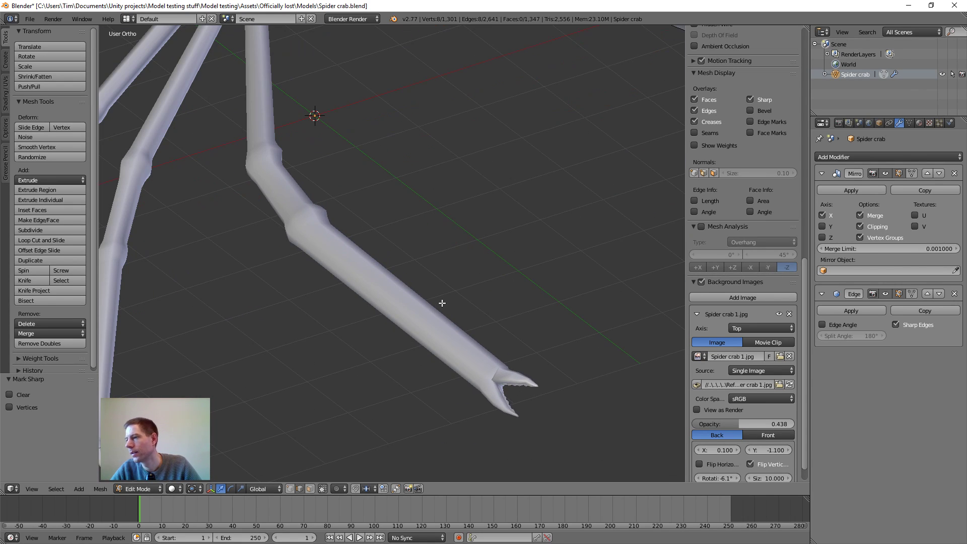
scroll(445, 299, "down", 3)
middle_click_drag(443, 298, 485, 268)
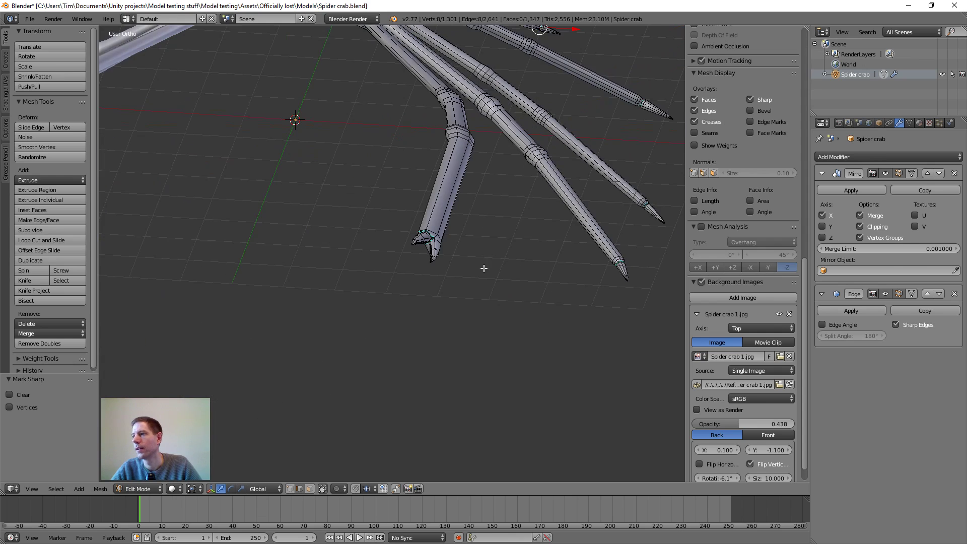
- Examine the smooth-shaded crab's claw arm, legs, underside and leg bases in Object Mode with the model deselected
scroll(431, 247, "up", 2)
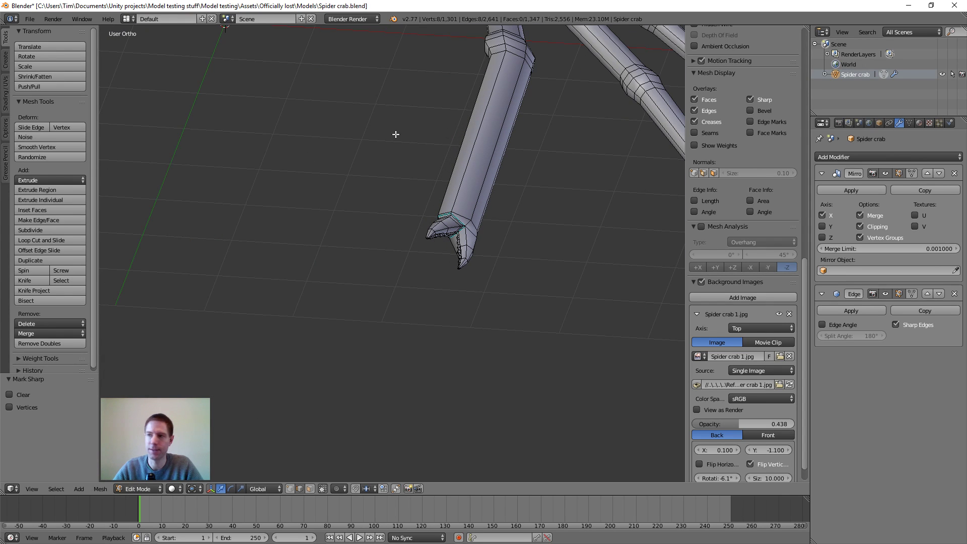
middle_click_drag(396, 134, 540, 255, "shift")
key("Tab")
scroll(486, 219, "down", 3)
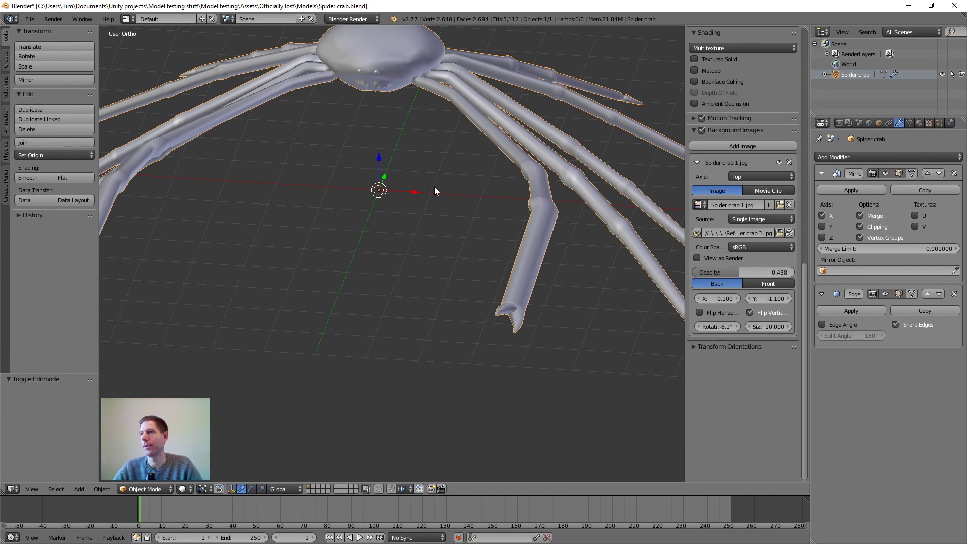
key("a")
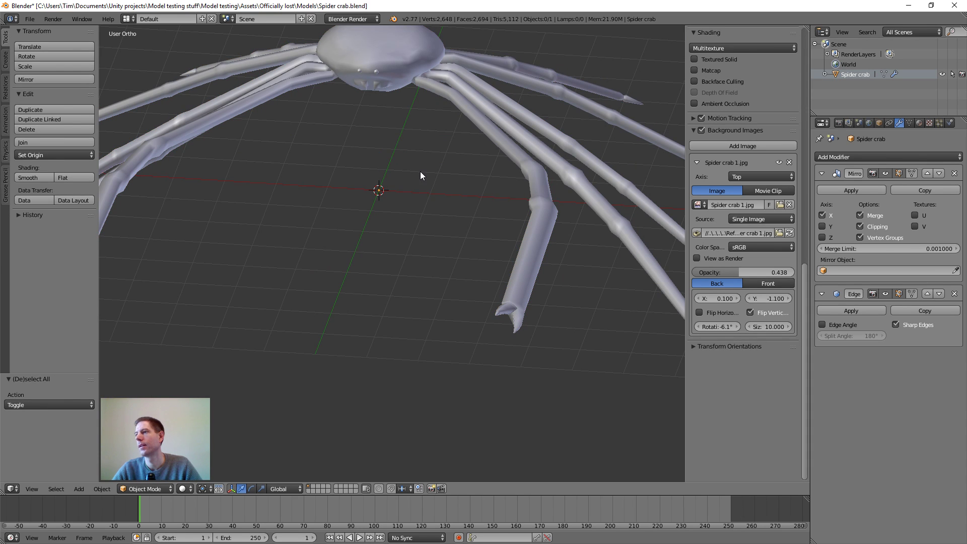
middle_click_drag(420, 173, 354, 251)
scroll(400, 235, "up", 5)
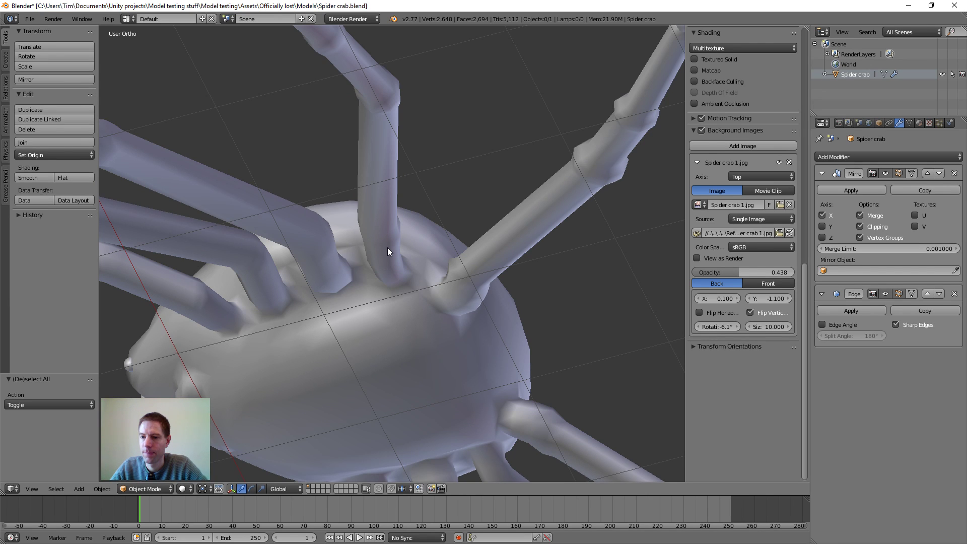
scroll(388, 247, "down", 1)
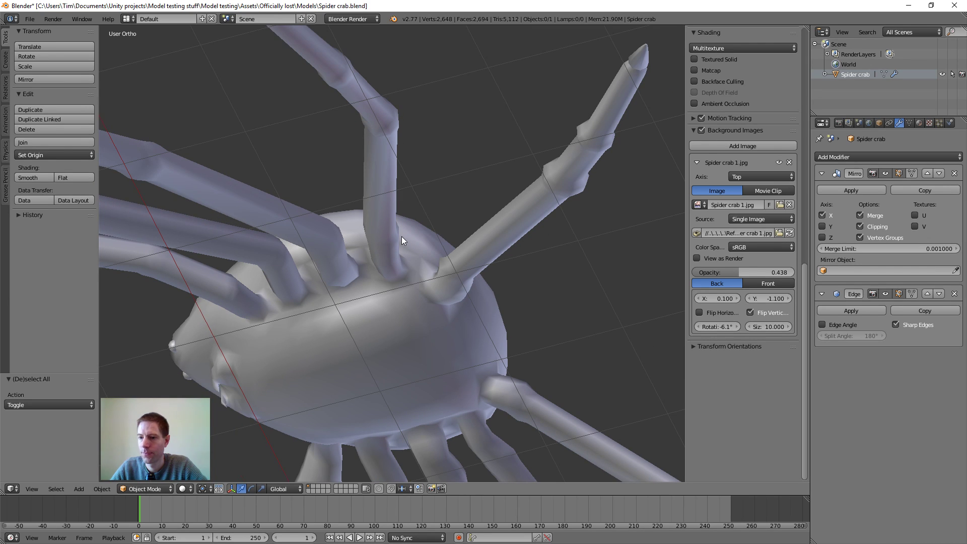
middle_click_drag(402, 237, 313, 283)
scroll(368, 339, "up", 2)
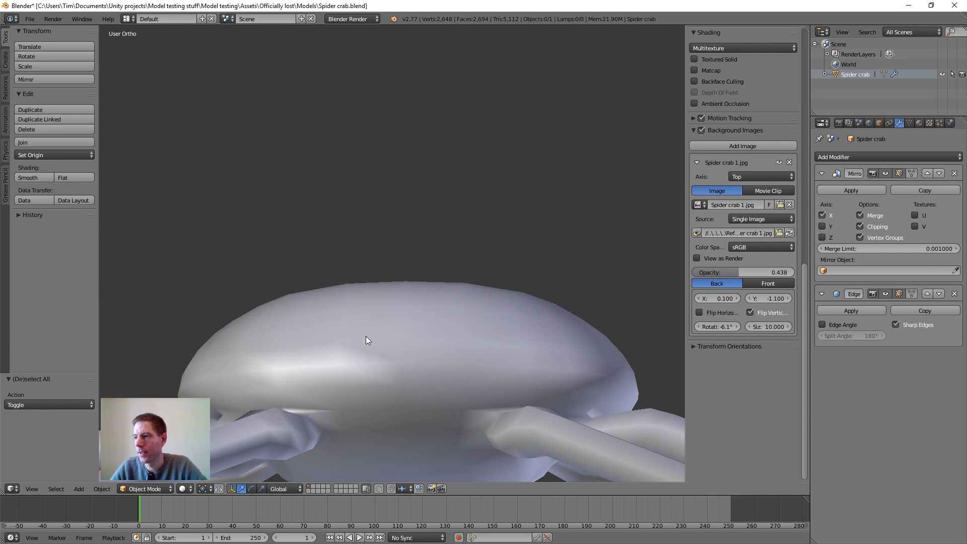
middle_click_drag(428, 396, 618, 332)
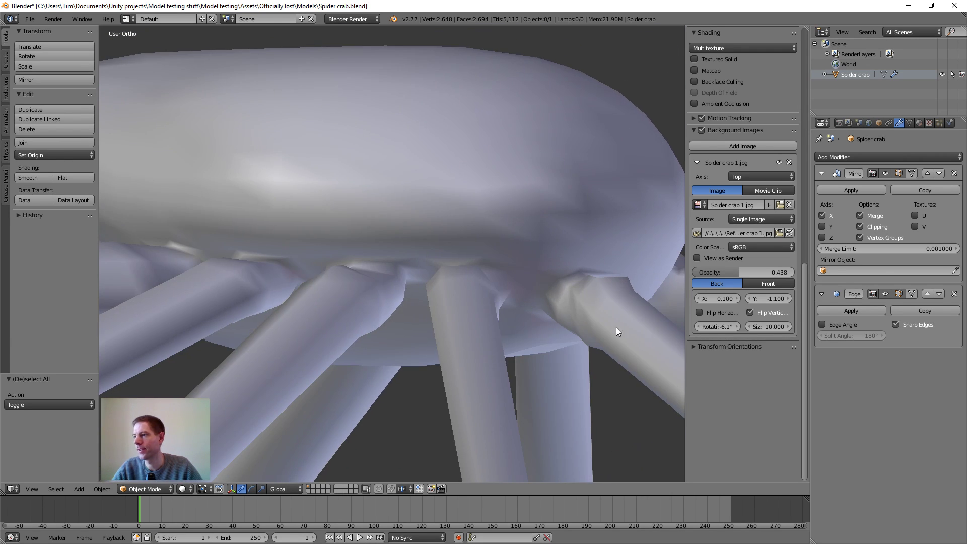
middle_click_drag(574, 287, 426, 329)
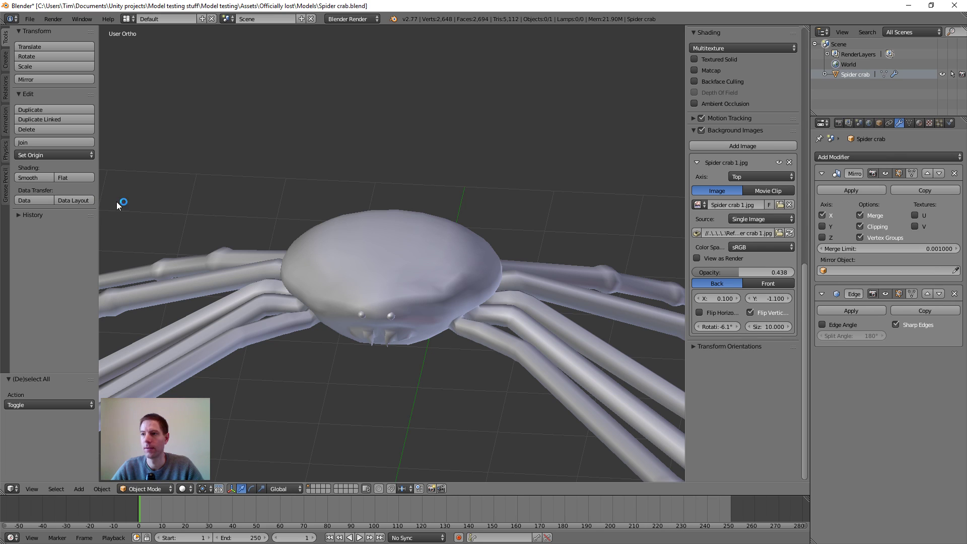
- Compare flat and smooth shading on the whole crab and leave it set to flat shading
key("a")
left_click(73, 177)
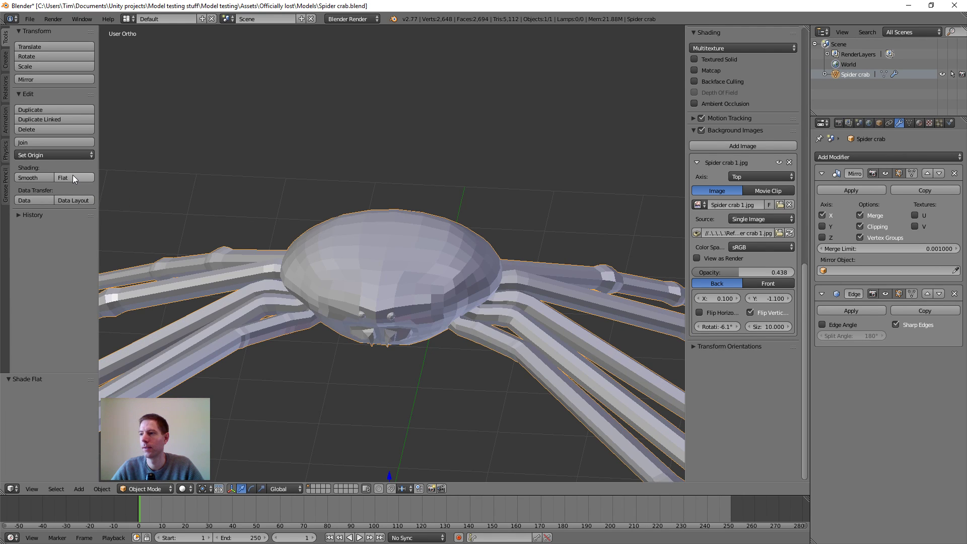
middle_click_drag(453, 282, 474, 157)
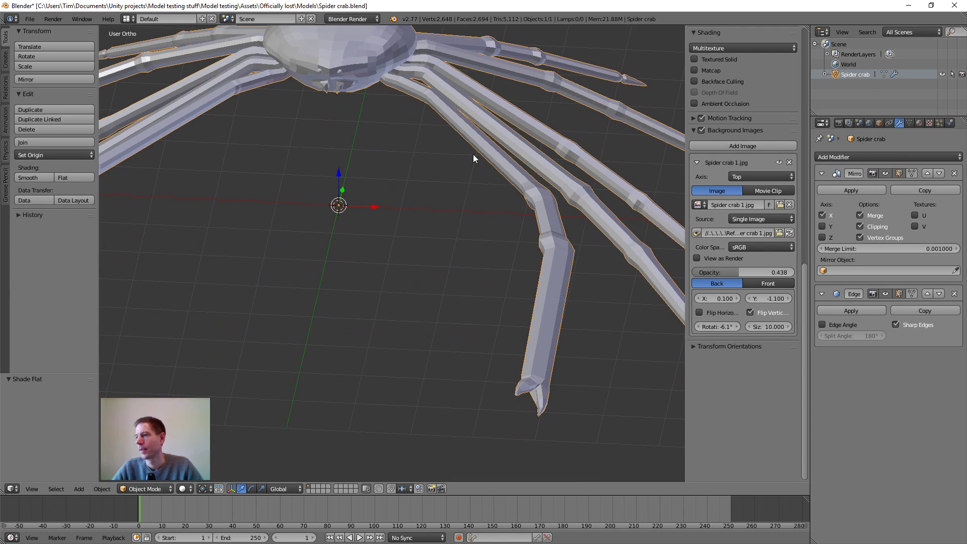
left_click(31, 179)
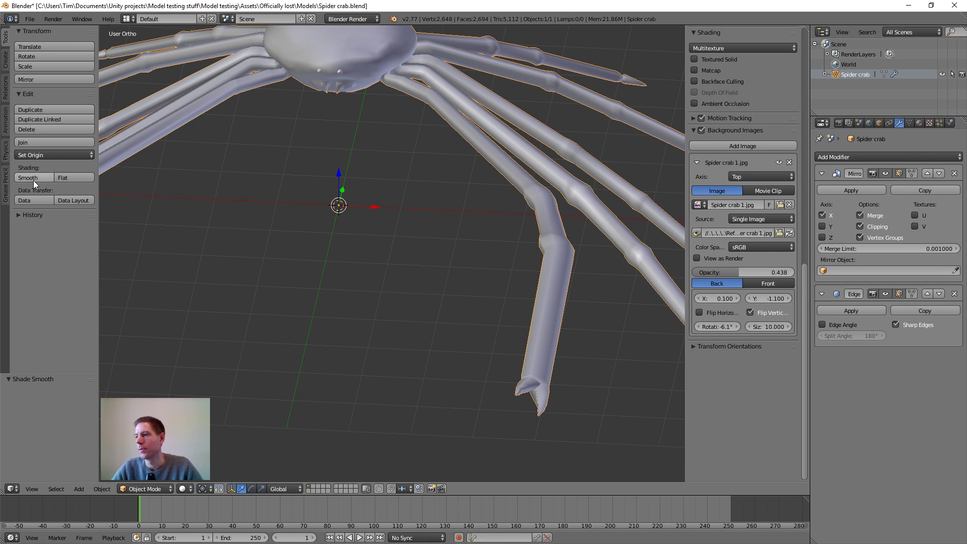
left_click(74, 178)
left_click(40, 177)
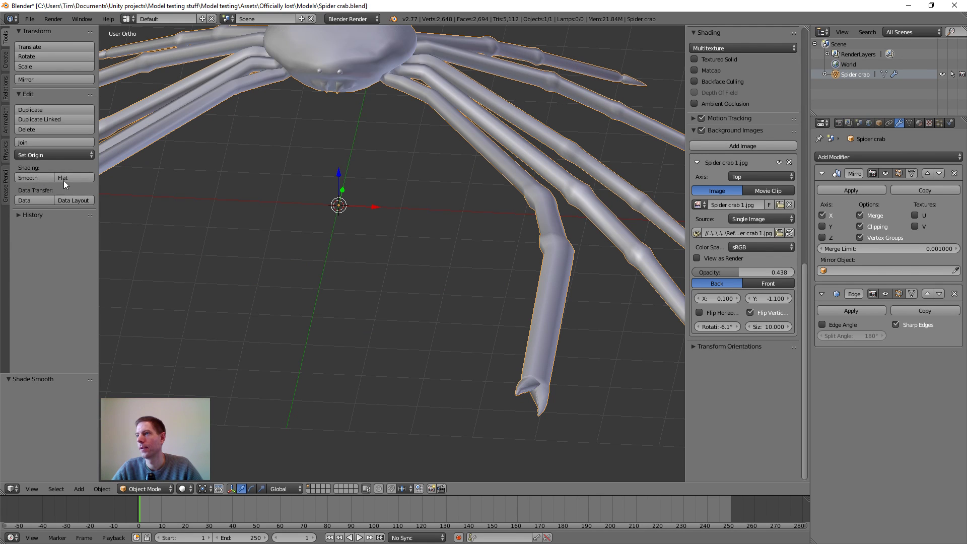
left_click(75, 177)
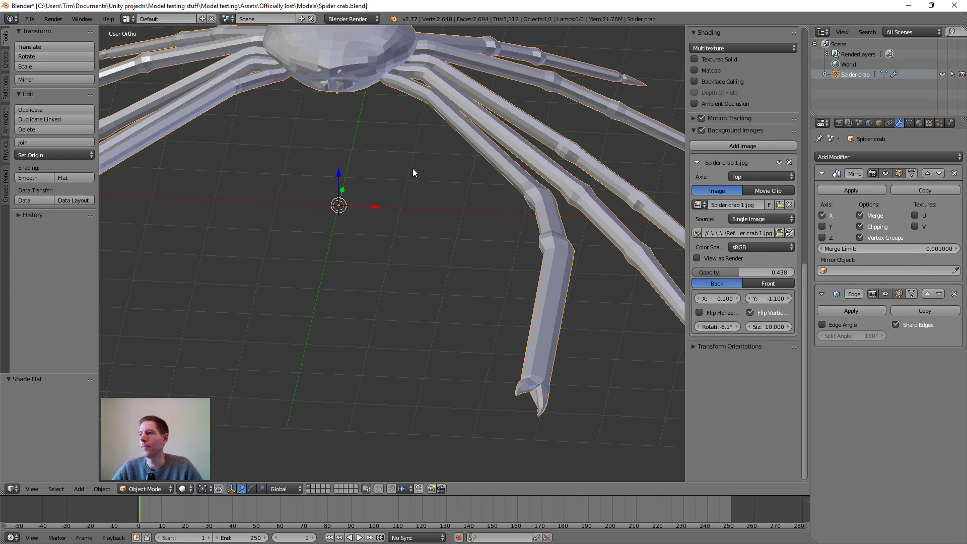
- Examine the flat-shaded crab's overall leg pose from the front, side and above
scroll(449, 181, "down", 3)
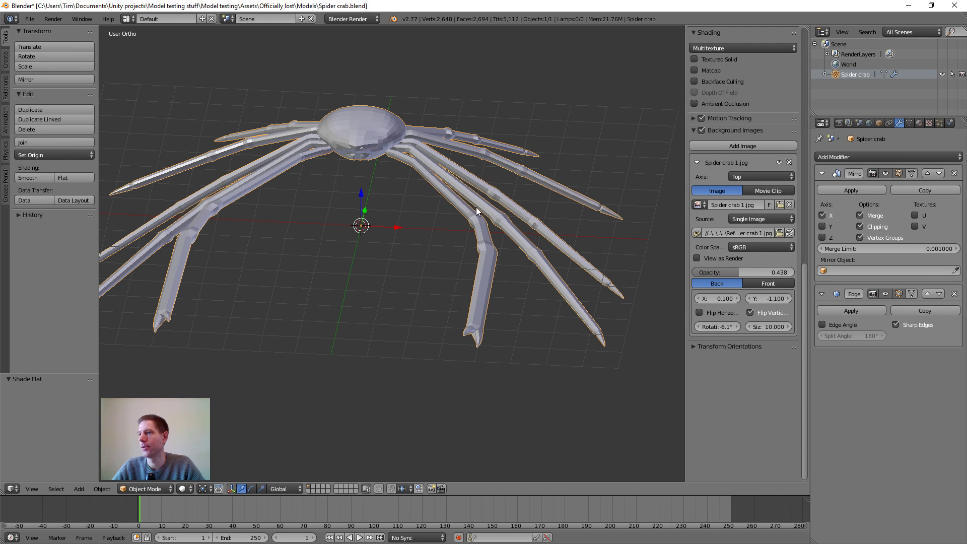
scroll(452, 202, "up", 1)
scroll(452, 201, "down", 2)
middle_click_drag(451, 201, 367, 201)
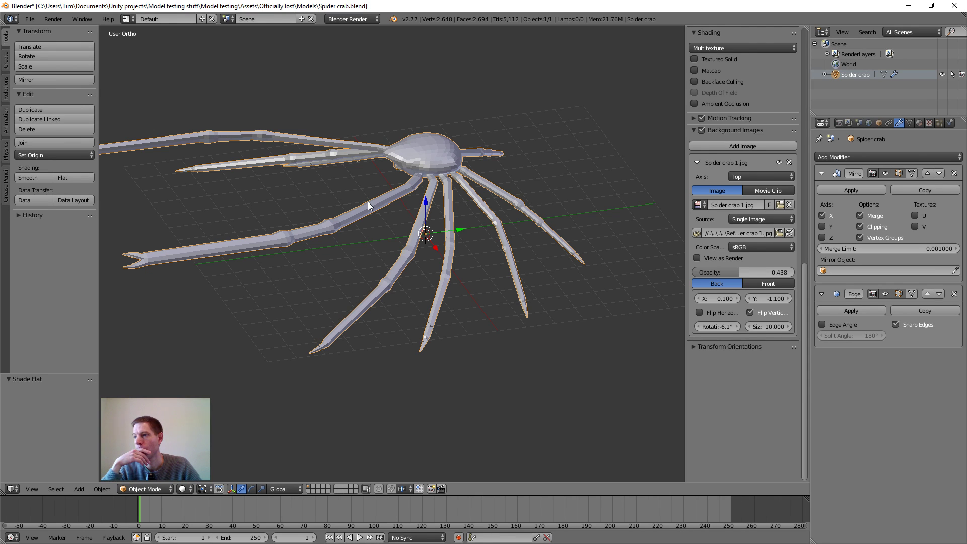
scroll(393, 198, "down", 5)
middle_click_drag(399, 201, 474, 217)
scroll(465, 223, "up", 3)
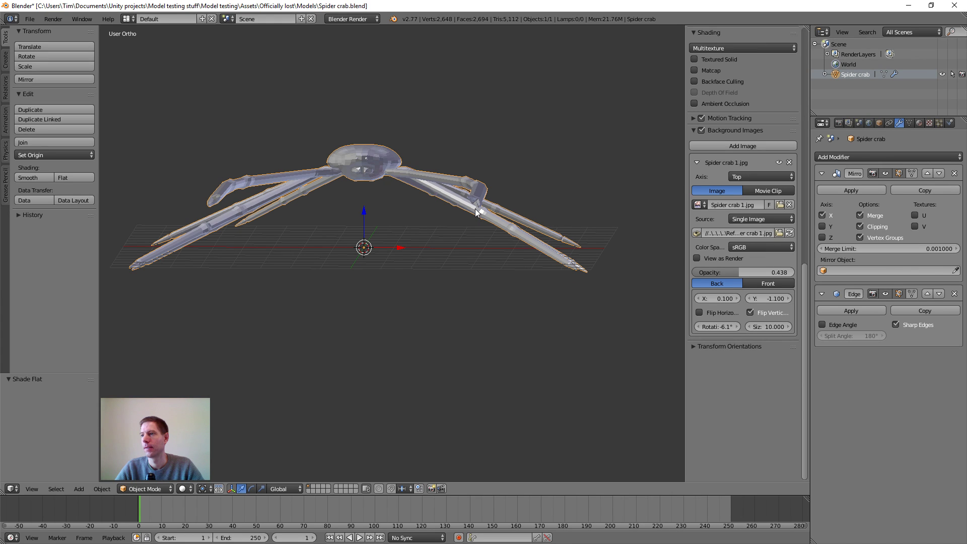
scroll(498, 207, "up", 5)
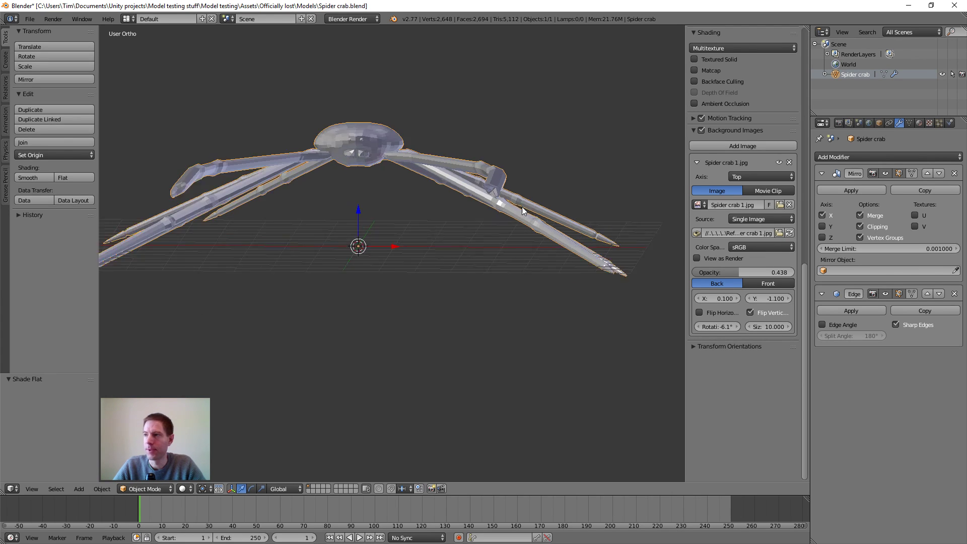
middle_click_drag(498, 207, 413, 240)
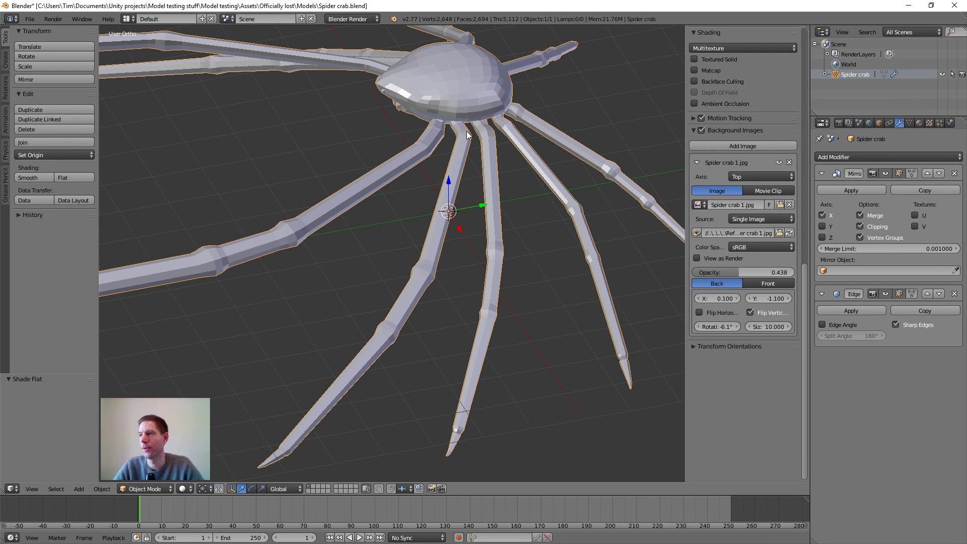
middle_click_drag(415, 269, 474, 247)
middle_click_drag(482, 153, 485, 192, "shift")
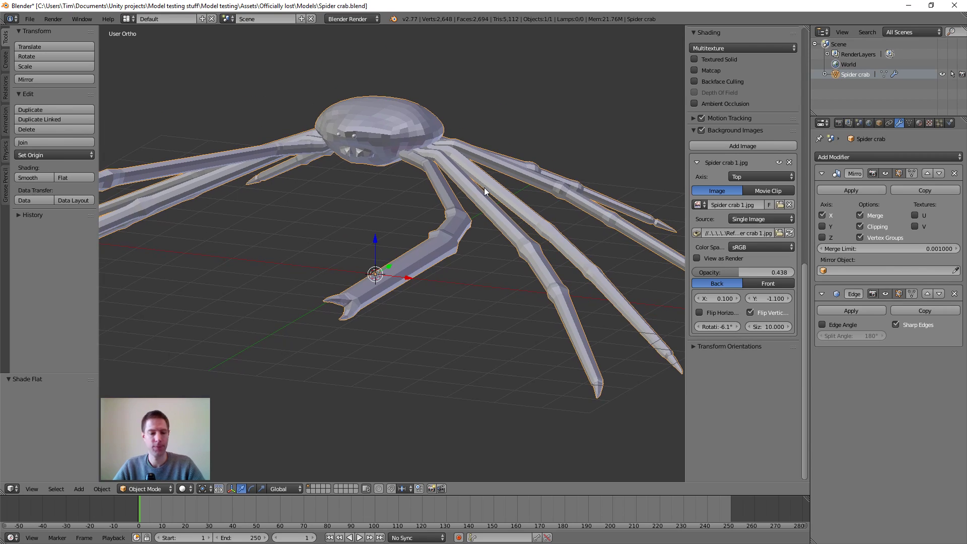
- In Edit Mode, select an edge at the base joint of the walking leg behind the claw arm and snap the 3D cursor to it
key("Tab")
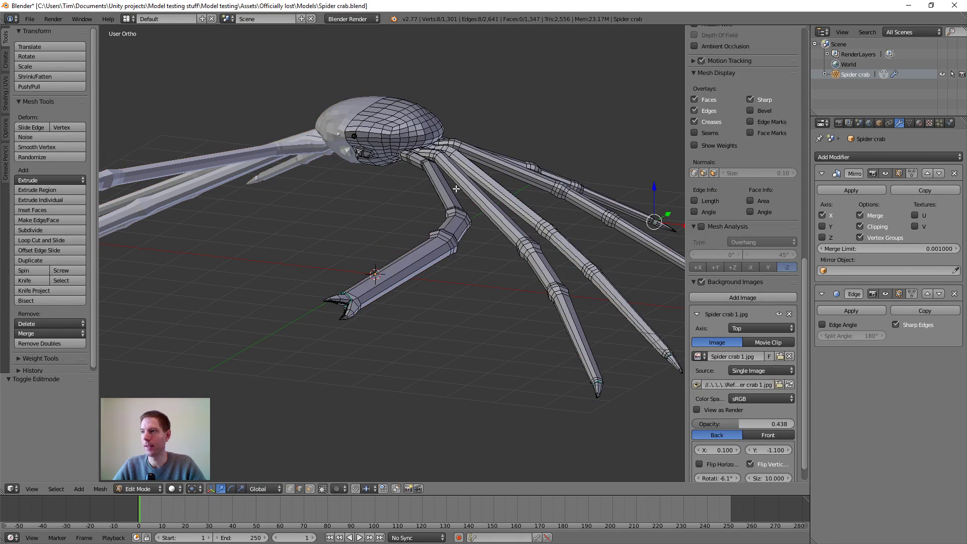
scroll(407, 187, "up", 5)
middle_click_drag(410, 195, 398, 247)
scroll(400, 247, "up", 2)
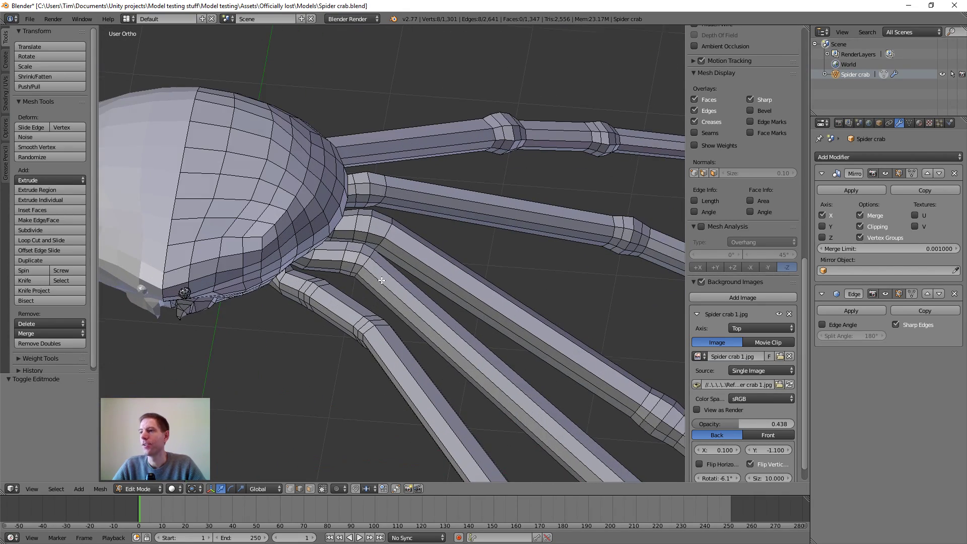
middle_click_drag(382, 280, 373, 249)
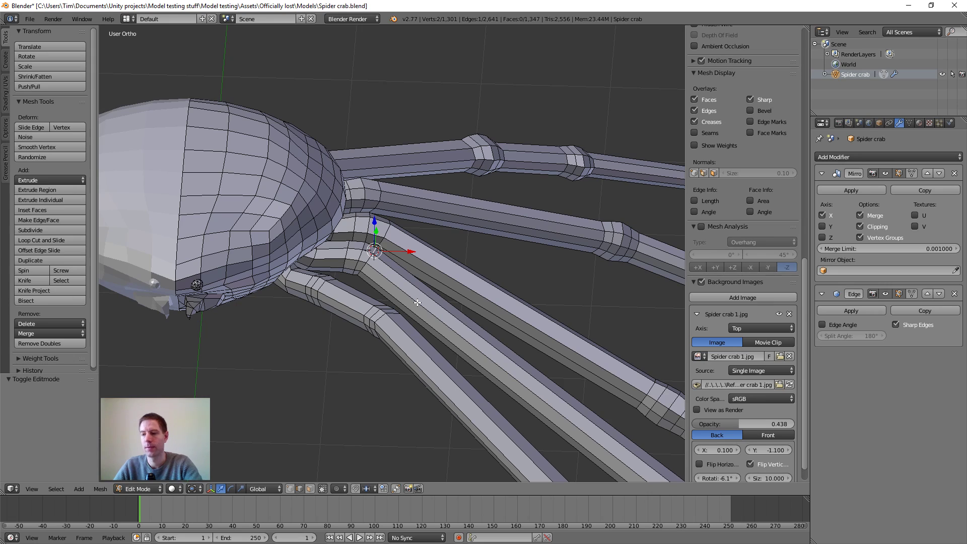
scroll(418, 301, "down", 4)
middle_click_drag(418, 300, 426, 296)
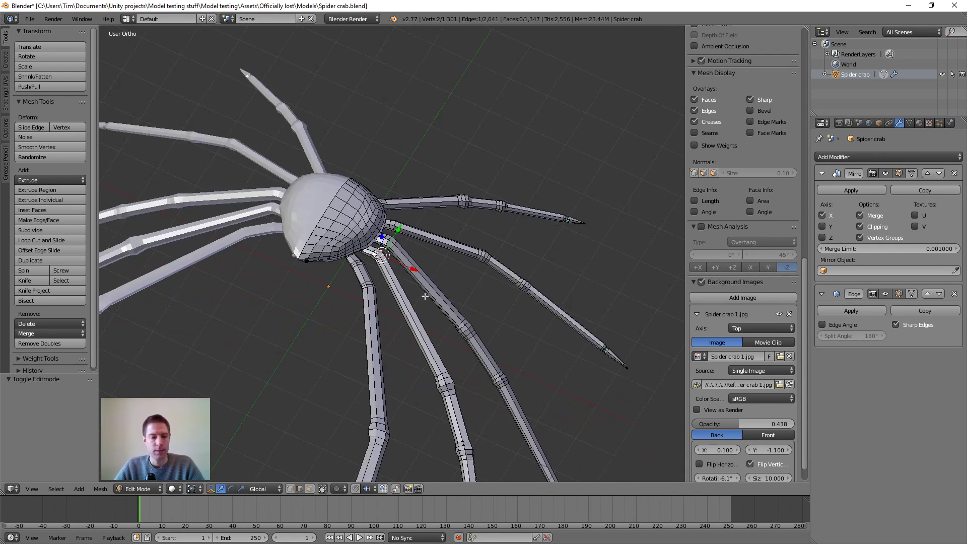
- In wireframe display and face select mode, circle-select the walking leg behind the claw arm from its tip to its base joint
key("z")
scroll(425, 296, "down", 2)
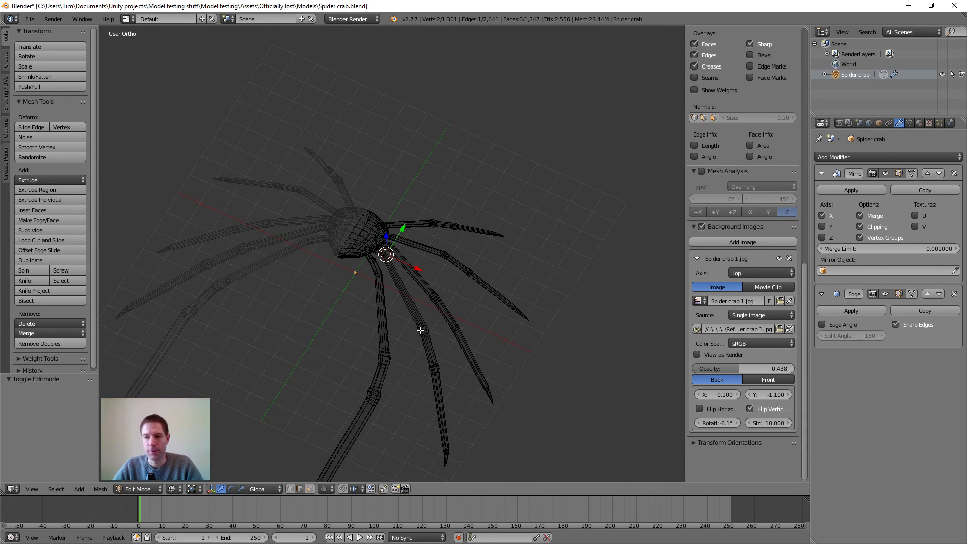
left_click(310, 488)
scroll(383, 365, "down", 1)
key("c")
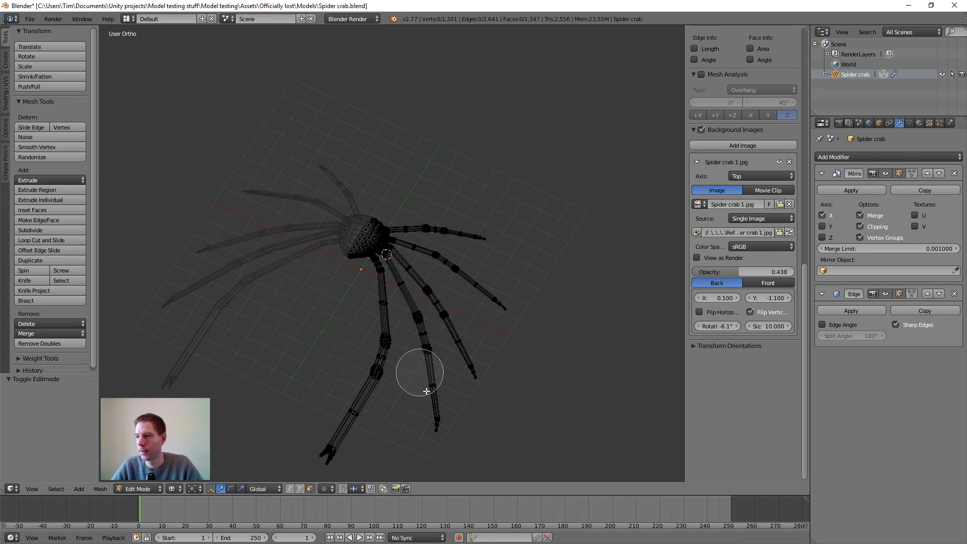
scroll(438, 418, "up", 3)
left_click_drag(437, 416, 412, 314)
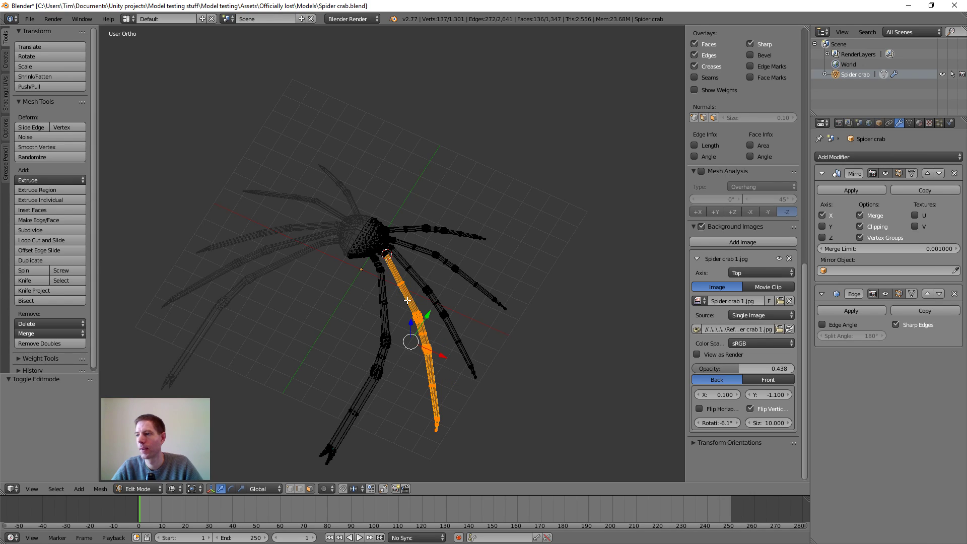
- In front view, rotate the selected leg upward by -11.942° around the 3D cursor at its base joint
scroll(387, 265, "up", 10)
middle_click_drag(377, 330, 493, 264)
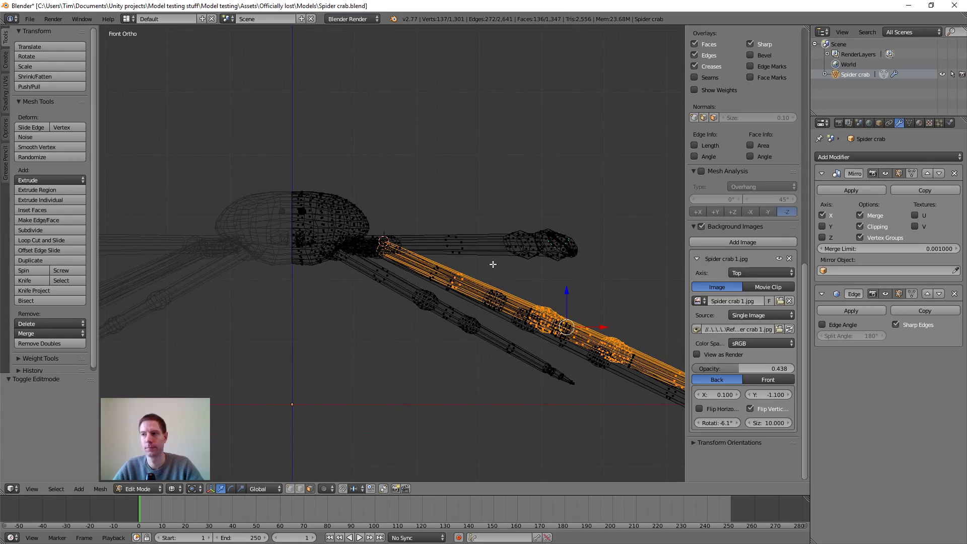
key("r")
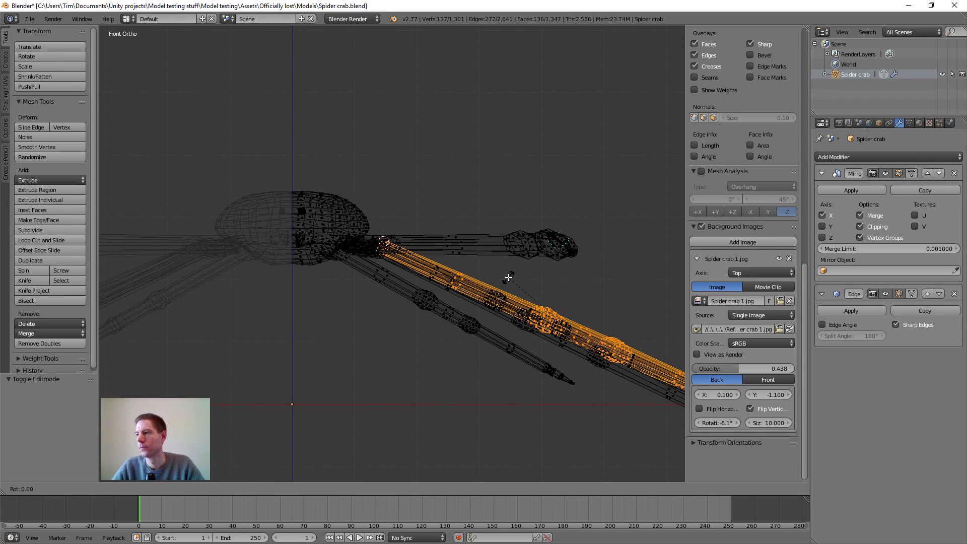
key("Escape")
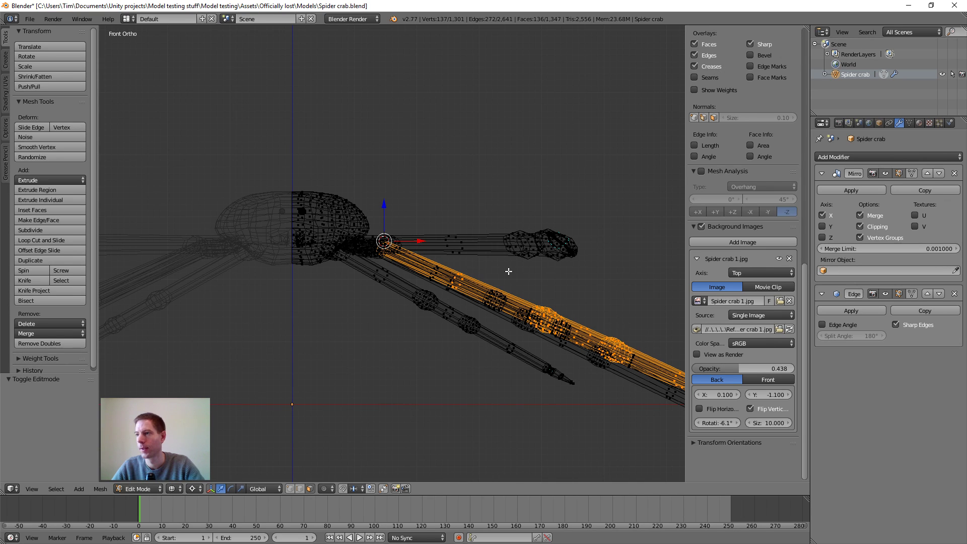
key("r")
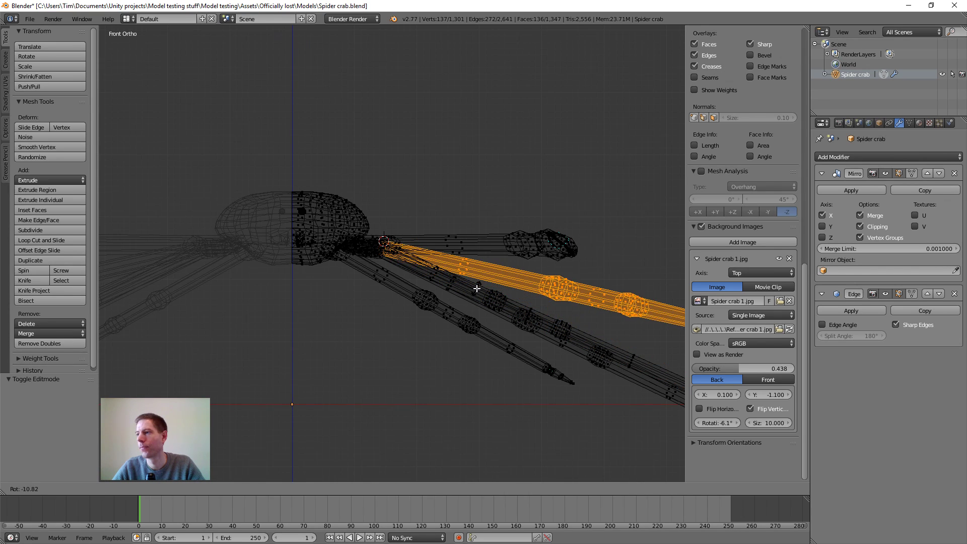
left_click(478, 287)
- Deselect the raised leg's first long segment and the inner half of its knee joint, keeping the outer part selected
middle_click_drag(477, 286, 394, 264)
scroll(398, 285, "up", 5)
scroll(433, 295, "down", 3)
scroll(405, 288, "up", 3)
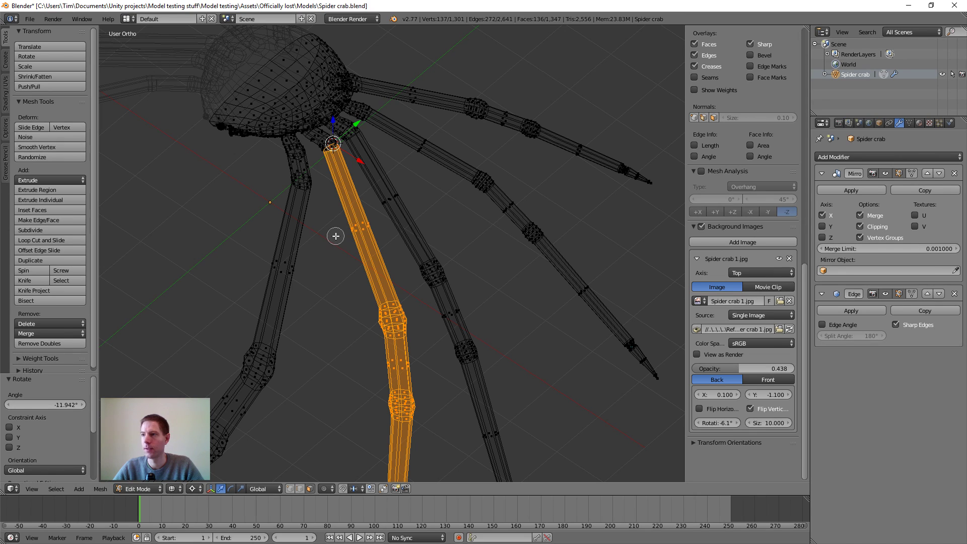
middle_click_drag(350, 229, 365, 222)
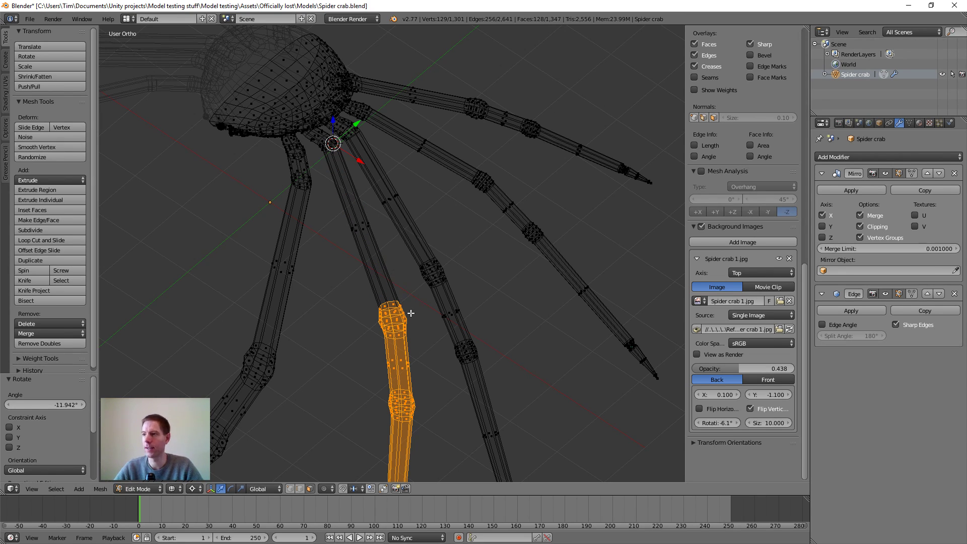
middle_click_drag(387, 299, 331, 333)
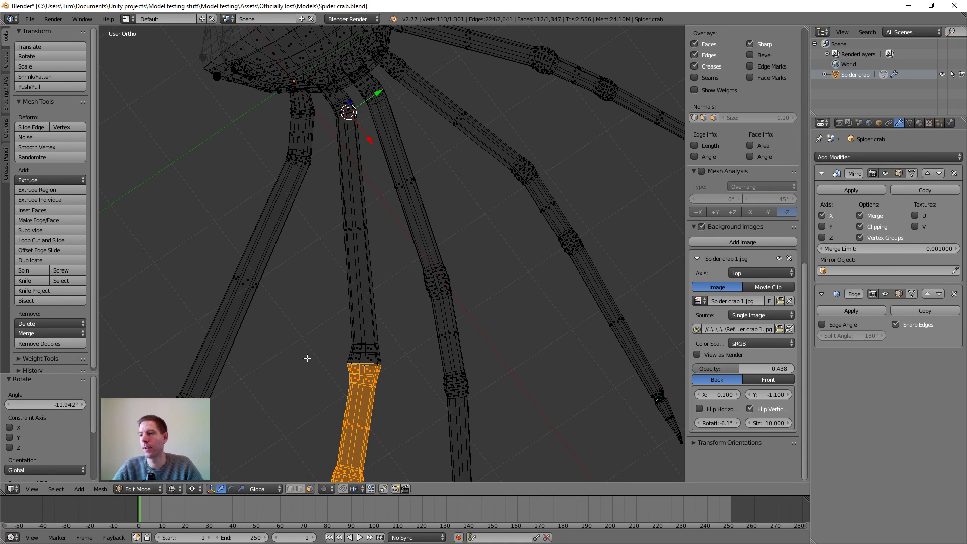
- Place the 3D cursor at the underside of the leg's knee joint and rotate the selected outer part 12.246° downward around it
scroll(321, 406, "down", 4)
middle_click_drag(315, 410, 410, 328)
scroll(455, 296, "up", 5)
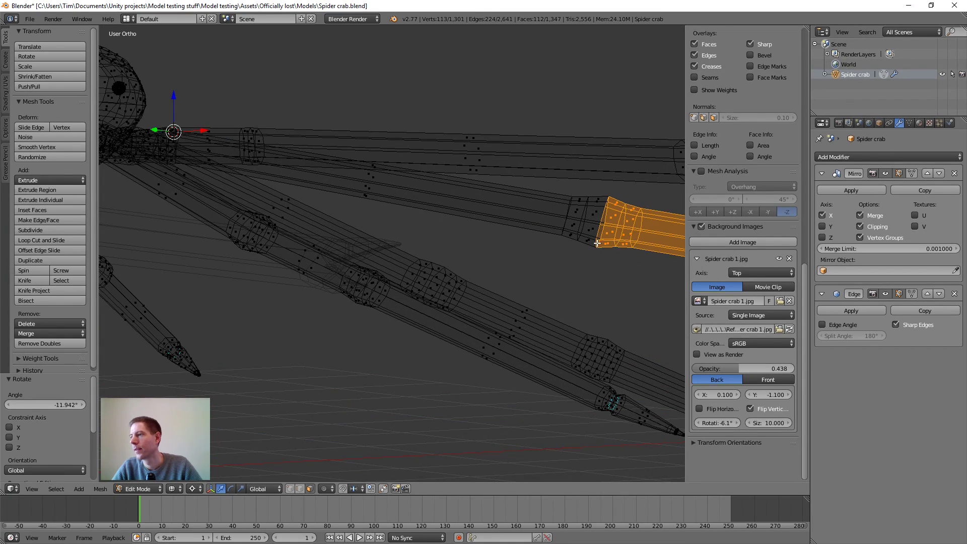
left_click(597, 244)
scroll(597, 246, "down", 4)
middle_click_drag(591, 256, 565, 244)
key("r")
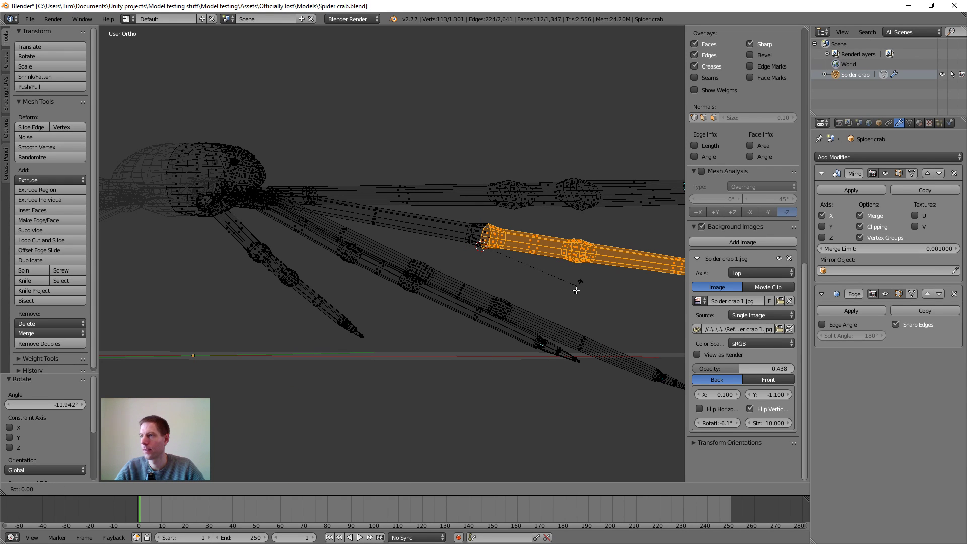
left_click(563, 303)
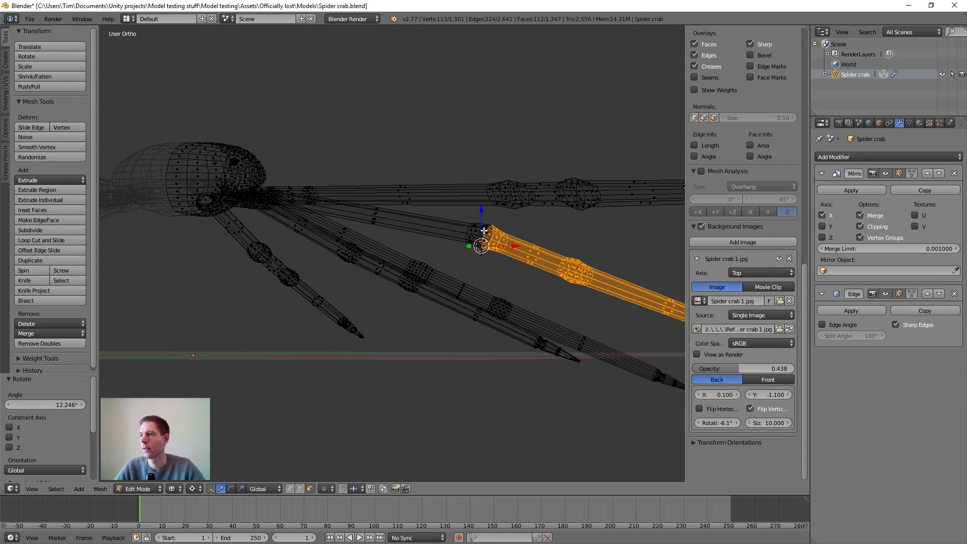
middle_click_drag(479, 234, 519, 273)
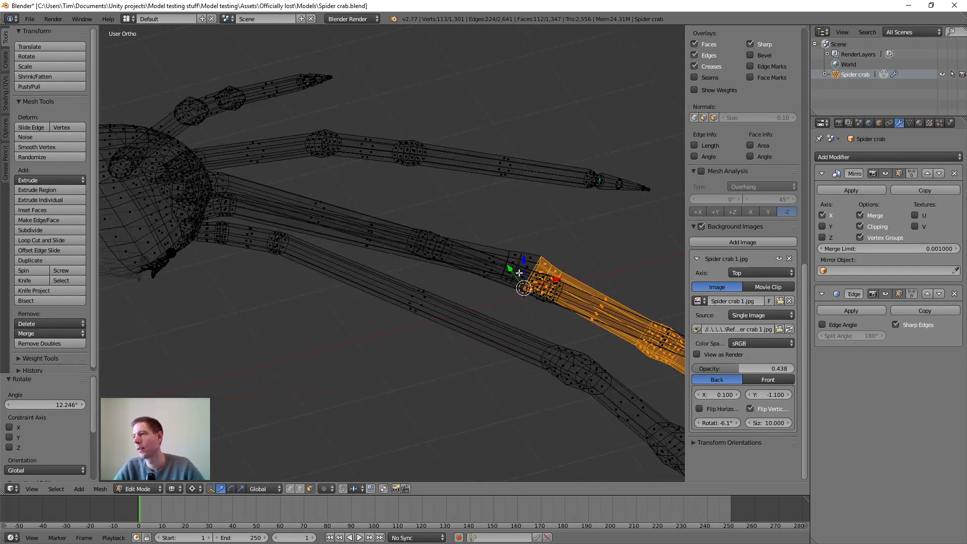
- Deselect the segment beyond the knee and the inner half of the following joint, keeping the leg's outermost part selected
scroll(544, 250, "down", 8)
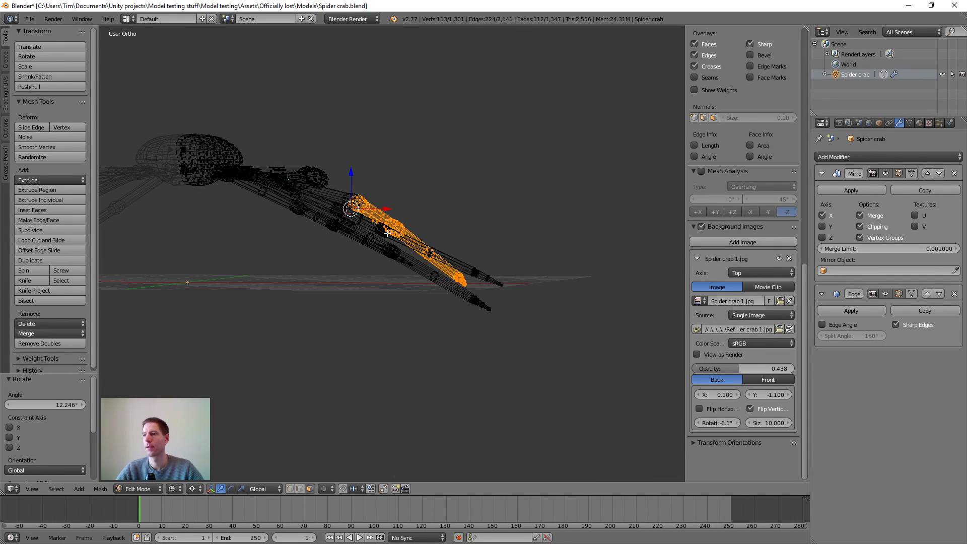
middle_click_drag(387, 233, 397, 256)
scroll(417, 269, "up", 8)
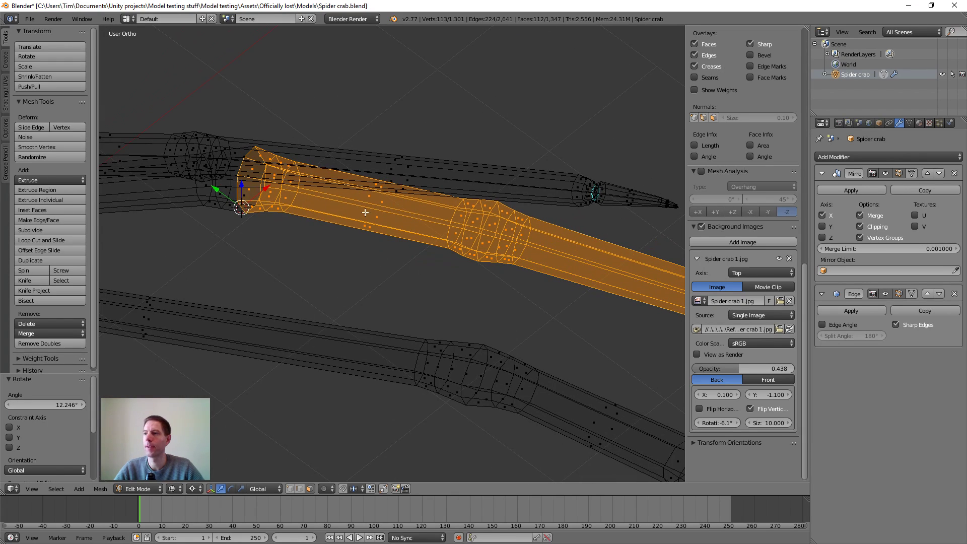
middle_click_drag(365, 212, 411, 271, "shift")
scroll(428, 231, "down", 4)
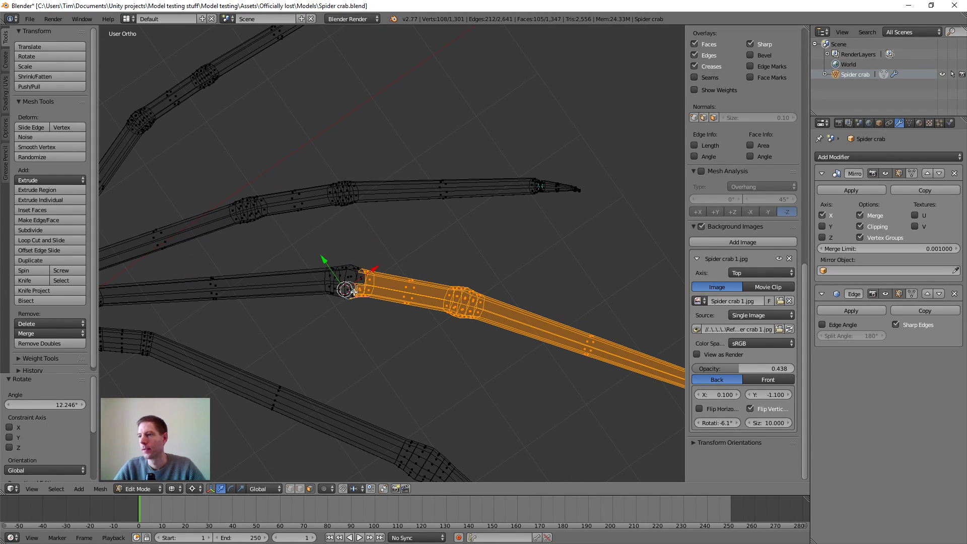
middle_click_drag(412, 290, 419, 309)
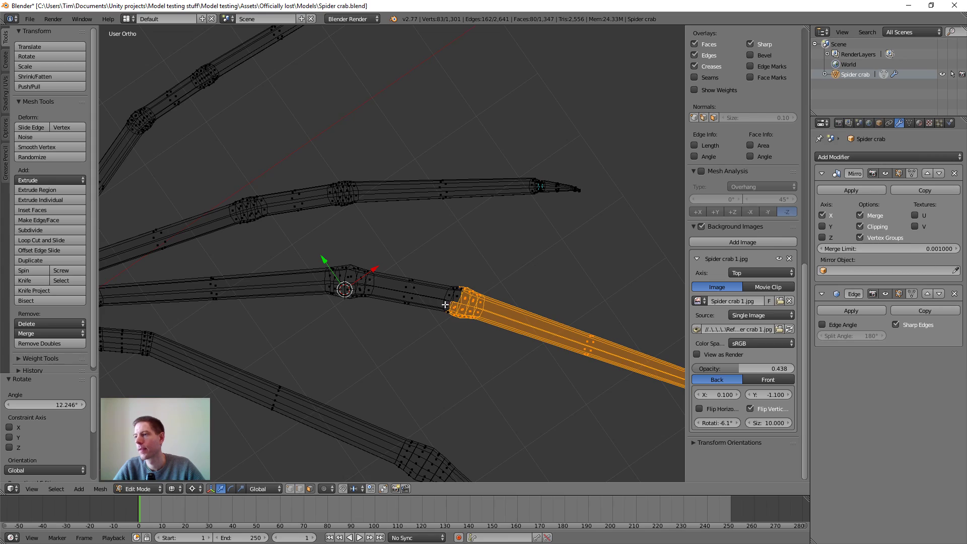
middle_click_drag(446, 304, 604, 293)
scroll(475, 272, "up", 5)
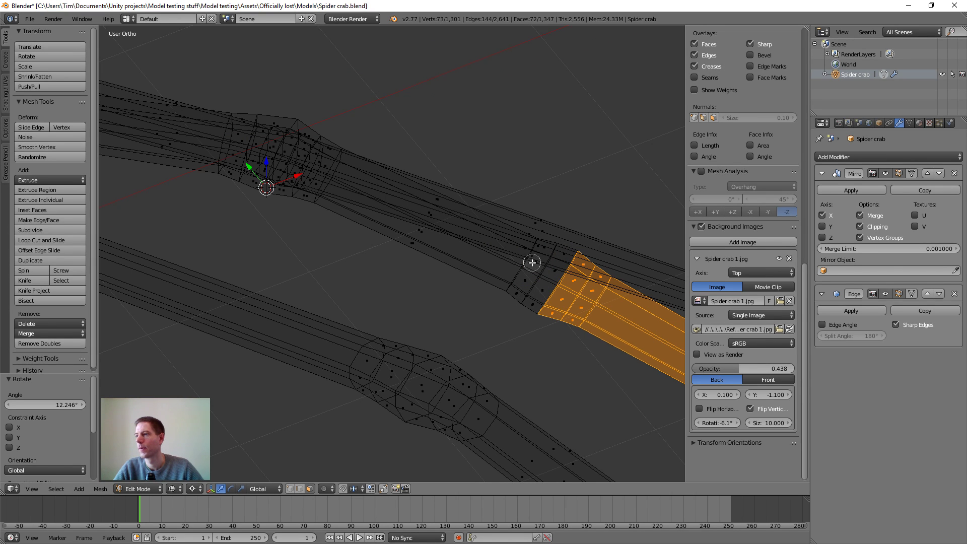
scroll(473, 242, "down", 6)
scroll(452, 293, "up", 4)
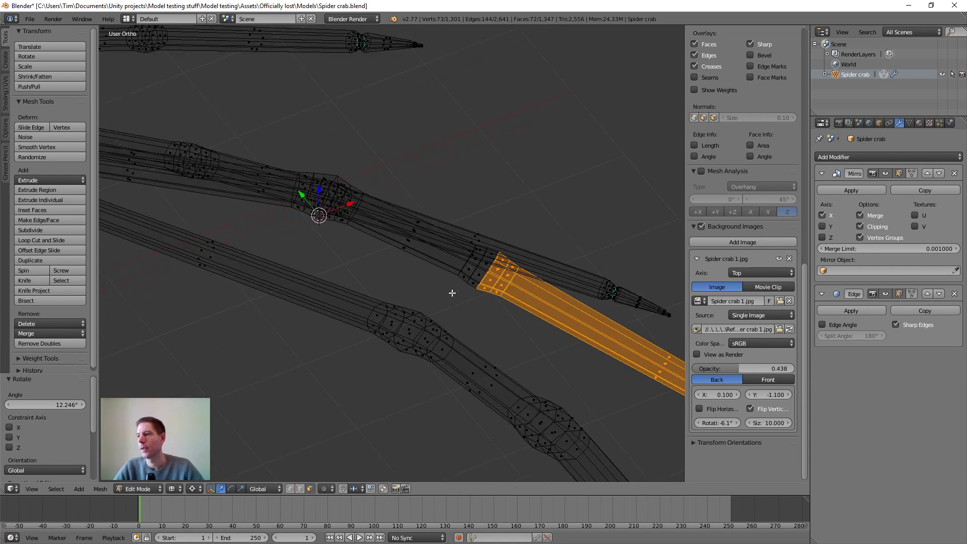
- Place the 3D cursor at the underside of the leg's second joint and rotate the selected outer section downward around it
middle_click_drag(452, 293, 544, 230)
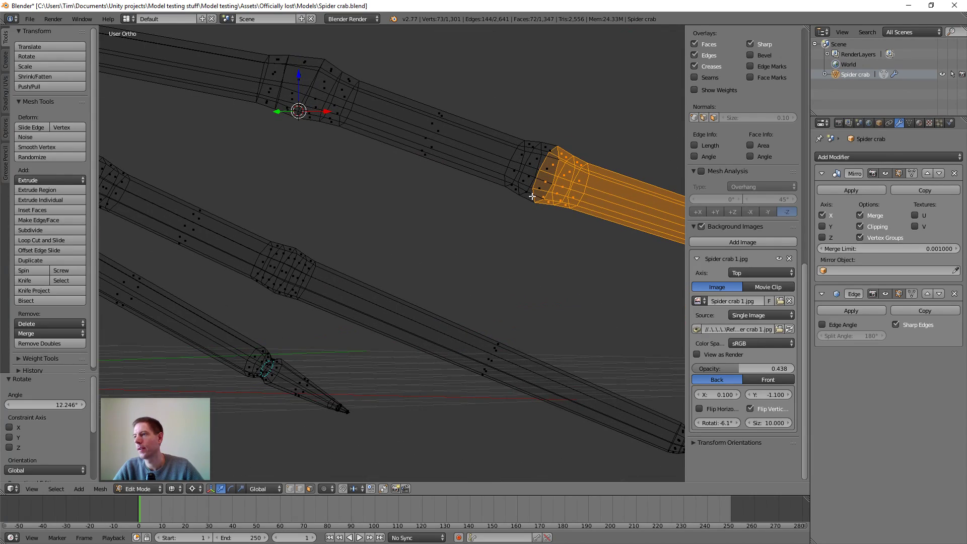
middle_click_drag(534, 195, 445, 270)
scroll(540, 231, "down", 2)
scroll(445, 270, "up", 7)
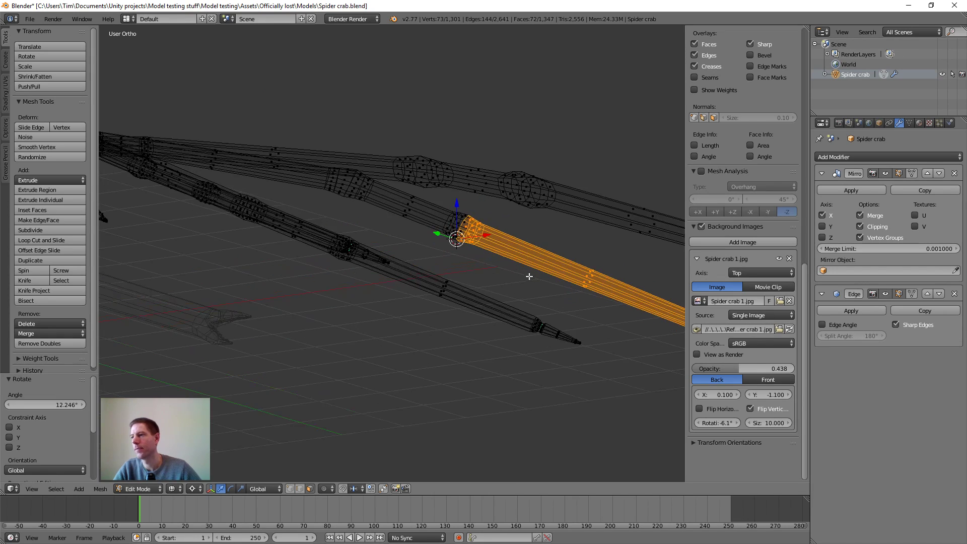
middle_click_drag(529, 274, 552, 283)
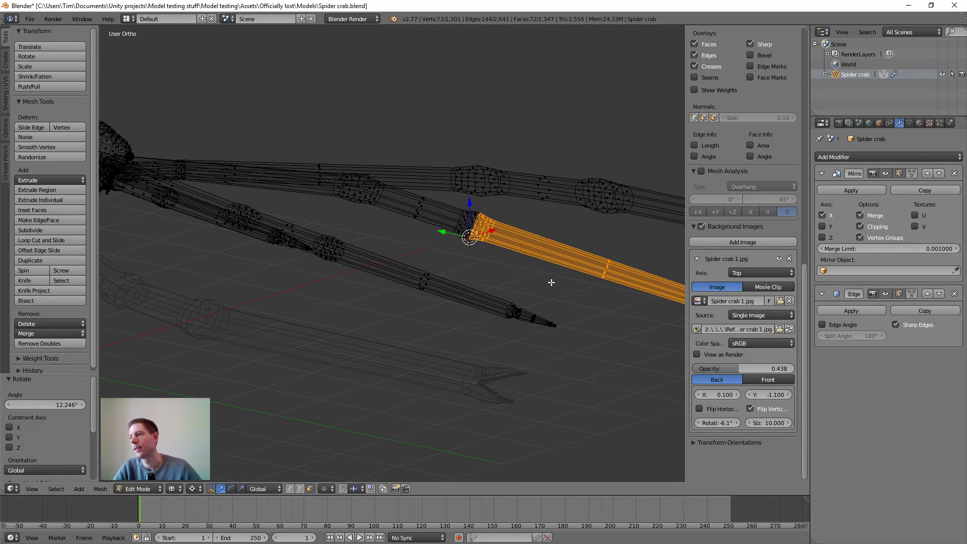
key("r")
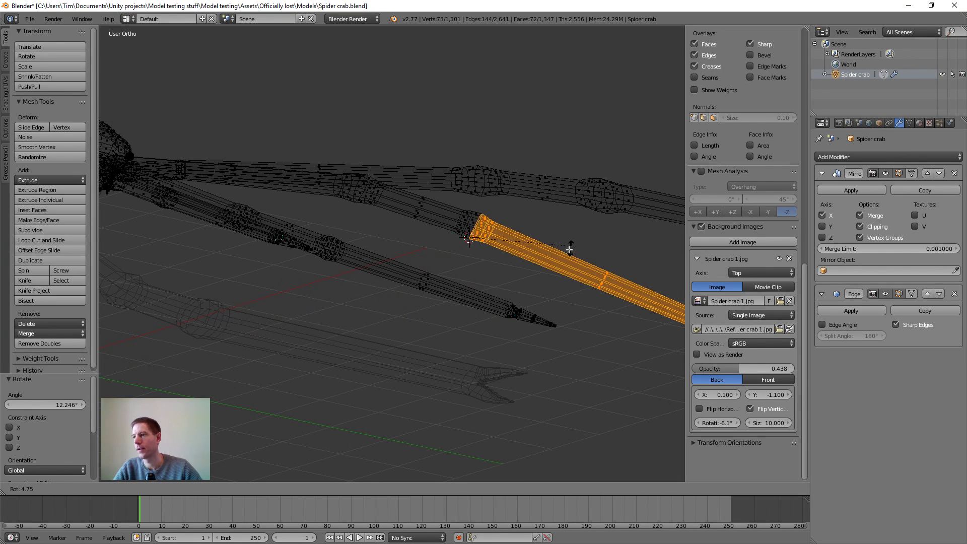
left_click(567, 255)
- Select the entire crab mesh and raise it 0.434 along the Z axis
scroll(512, 252, "down", 4)
middle_click_drag(512, 252, 391, 228)
scroll(372, 261, "up", 2)
middle_click_drag(372, 264, 320, 193)
key("a")
key("a")
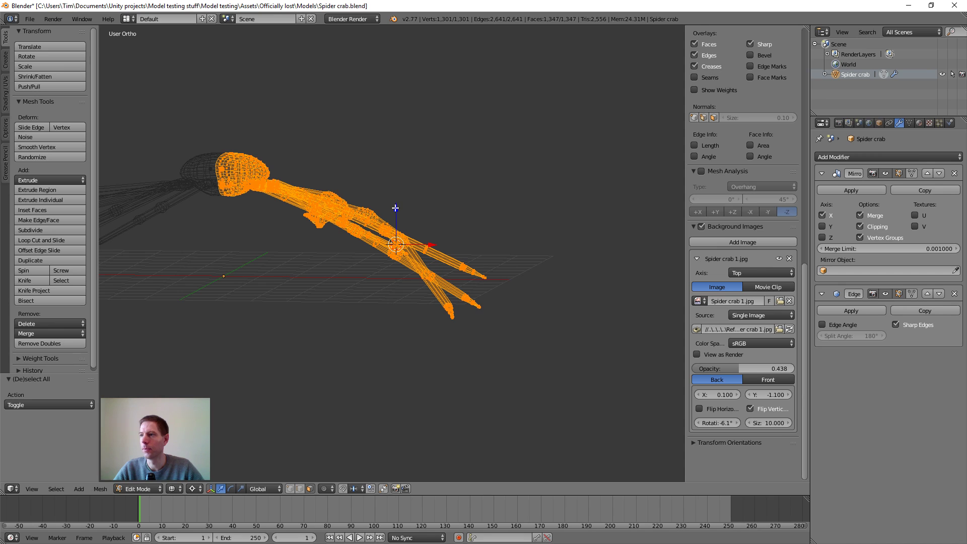
left_click_drag(396, 206, 398, 194)
left_click(399, 191)
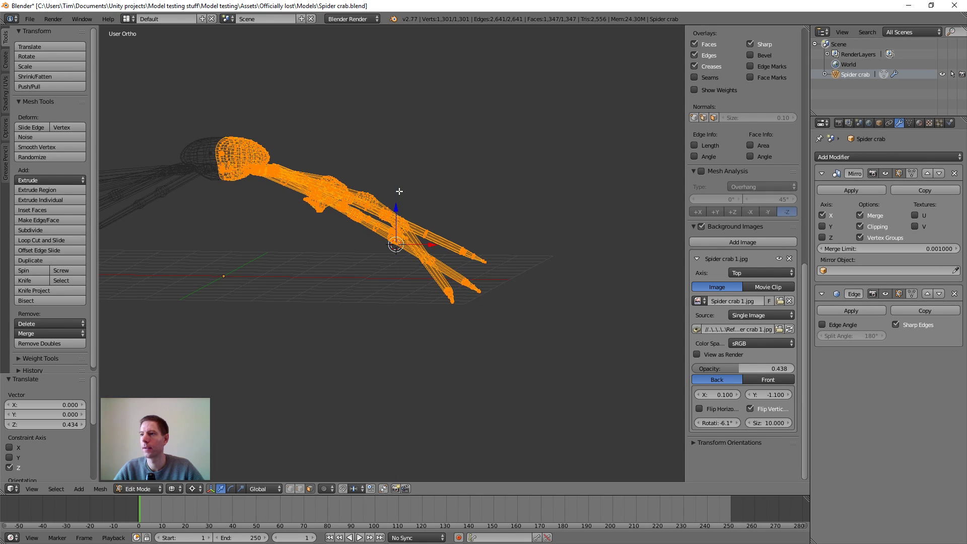
- Raise the whole mesh another 0.136 along Z and check the leg tips against the ground grid
middle_click_drag(398, 191, 405, 242)
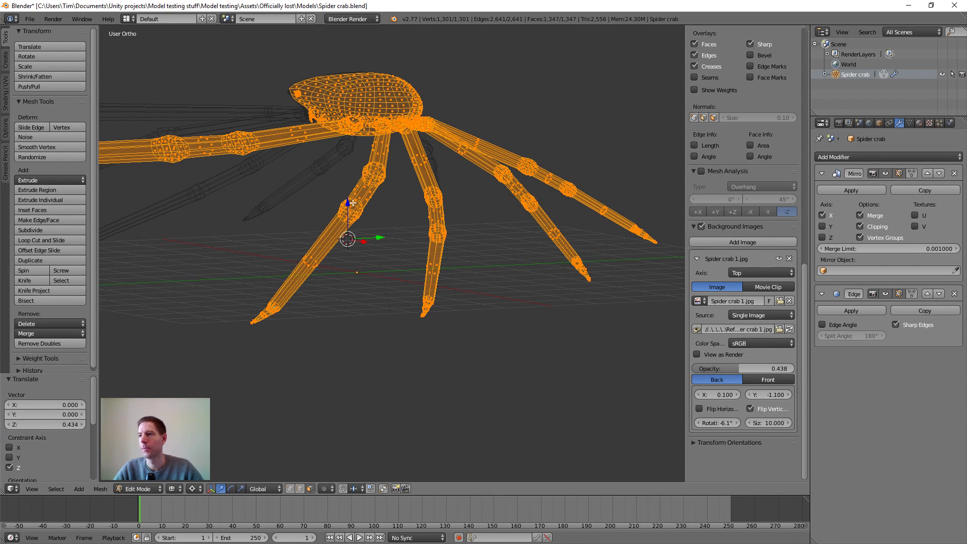
left_click_drag(347, 202, 347, 194)
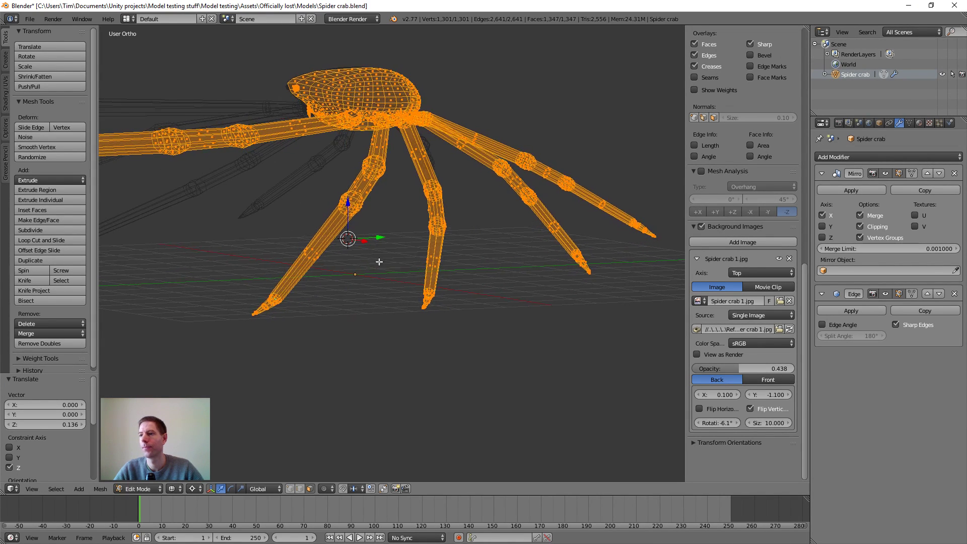
middle_click_drag(379, 262, 420, 259)
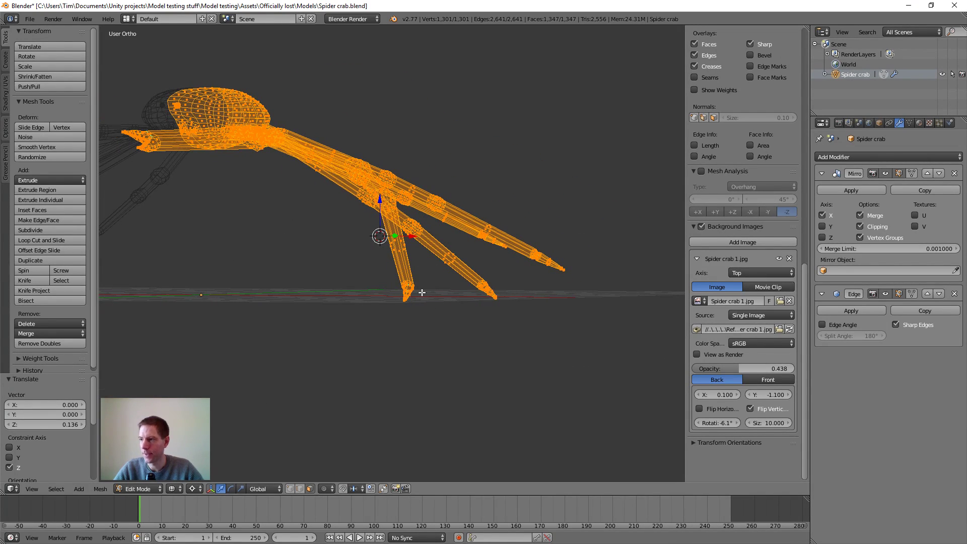
middle_click_drag(422, 292, 348, 237)
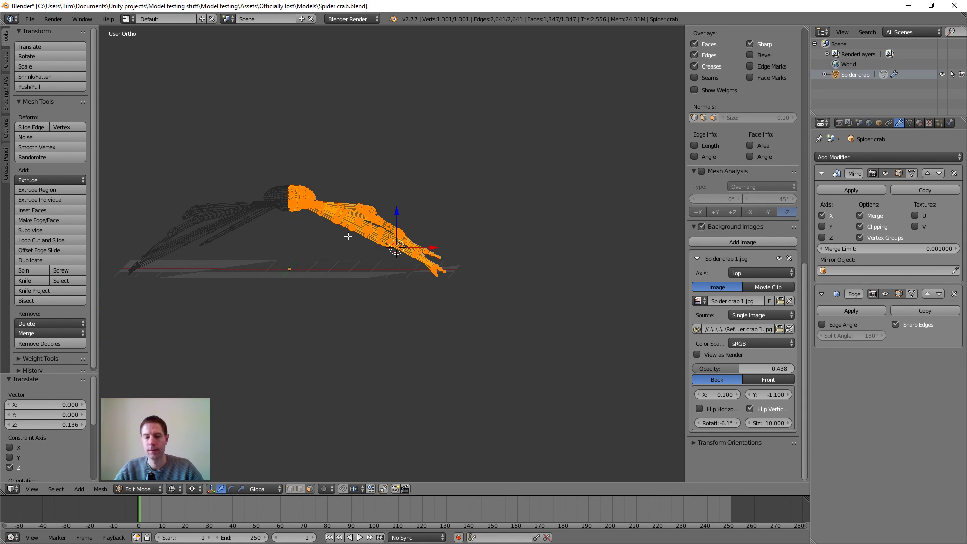
- Deselect the whole mesh and switch the viewport back to solid shading to view the reposed crab
key("a")
scroll(348, 237, "up", 2)
key("z")
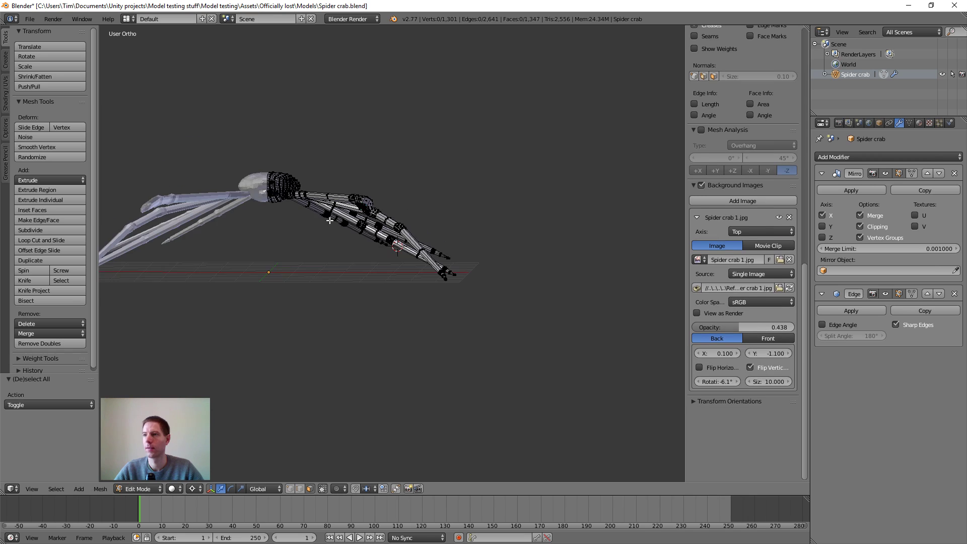
mouse_move(322, 217)
middle_mouse_down()
mouse_move(287, 252)
mouse_move(237, 215)
mouse_move(232, 222)
mouse_move(249, 220)
mouse_move(249, 242)
mouse_move(276, 252)
middle_mouse_up()
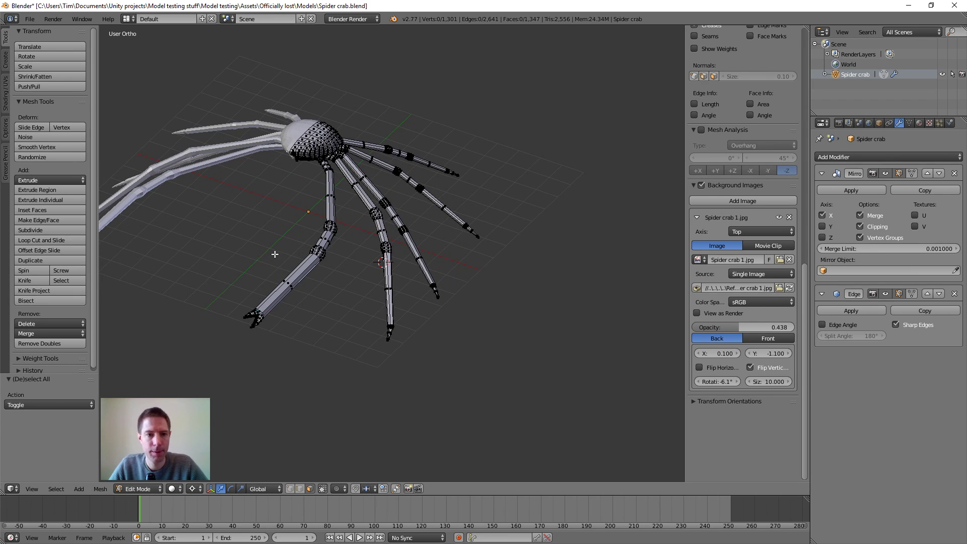
- Bring the reference photo Spider crab 2.jpg into view to examine the leg and claw arm pose, and move it away again
left_click_drag(0, 327, 506, 283)
left_click_drag(481, 352, 489, 41)
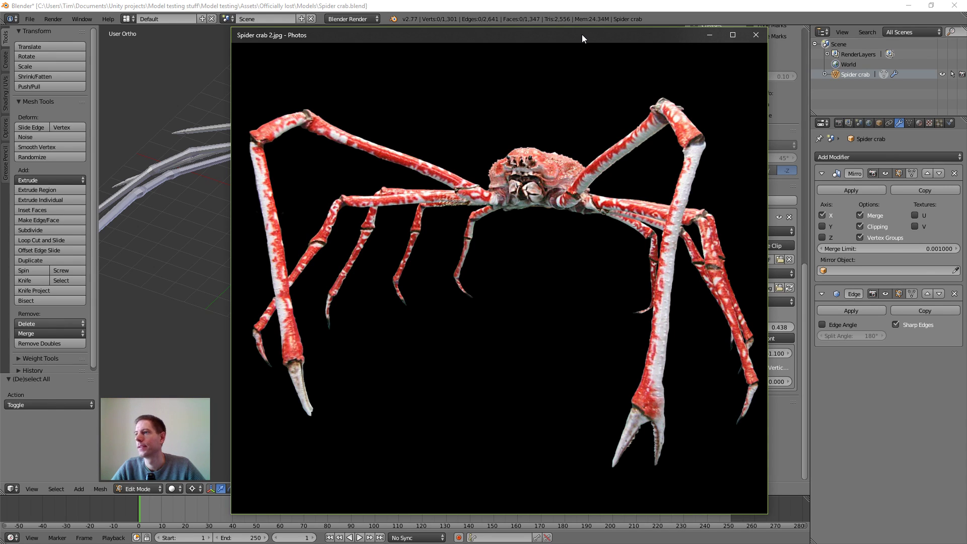
left_click_drag(582, 34, 0, 362)
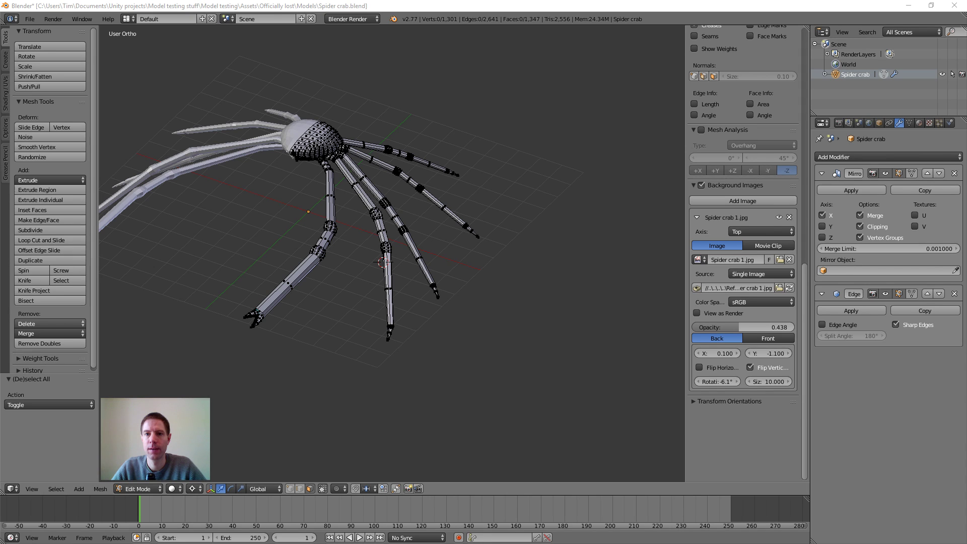
- Switch to the Chrome browser and close the "crab mandibles gif" image search
key("alt+Tab")
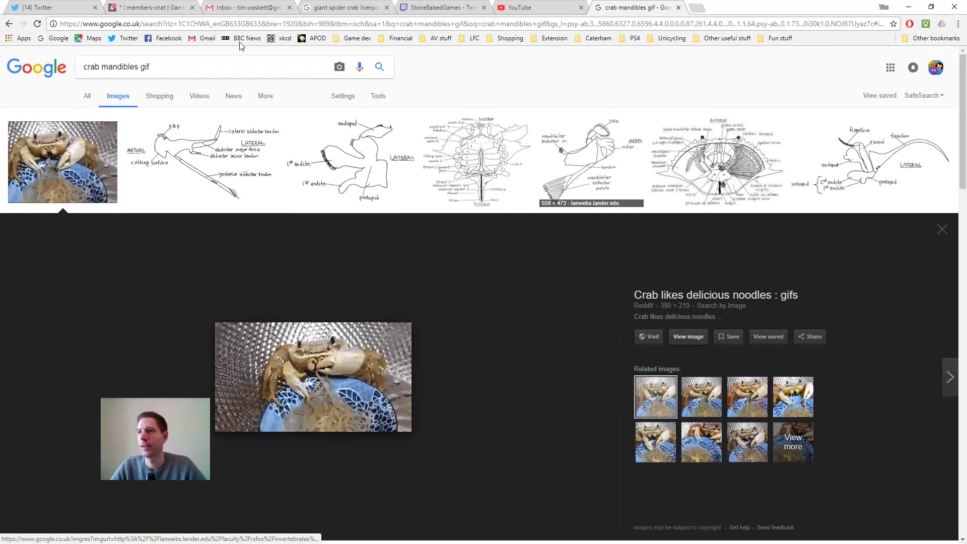
type("/")
type("s")
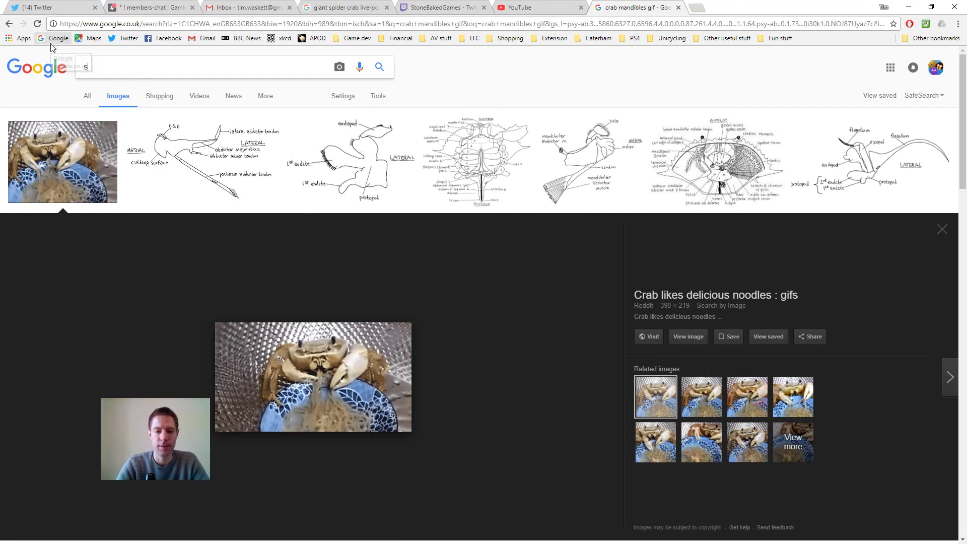
type("pi")
key("BackSpace")
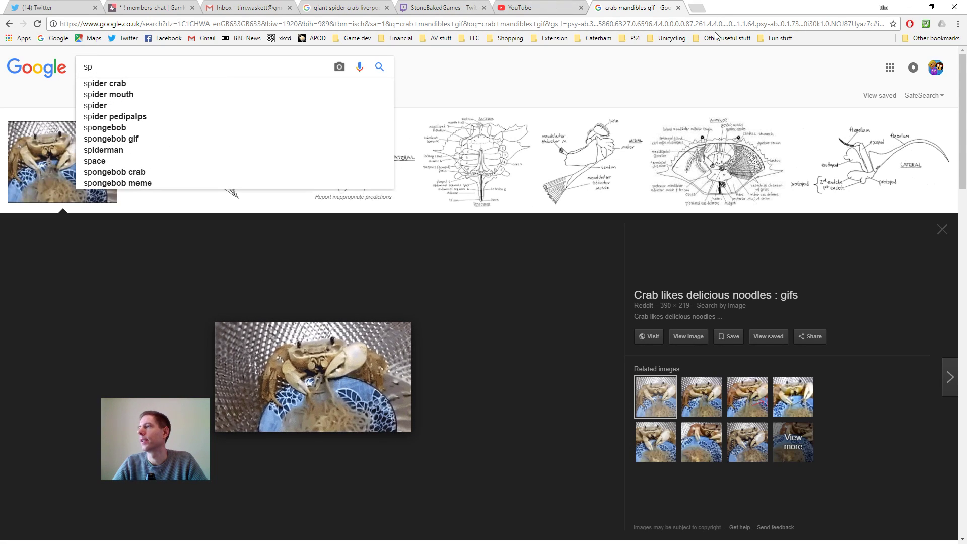
key("ctrl+w")
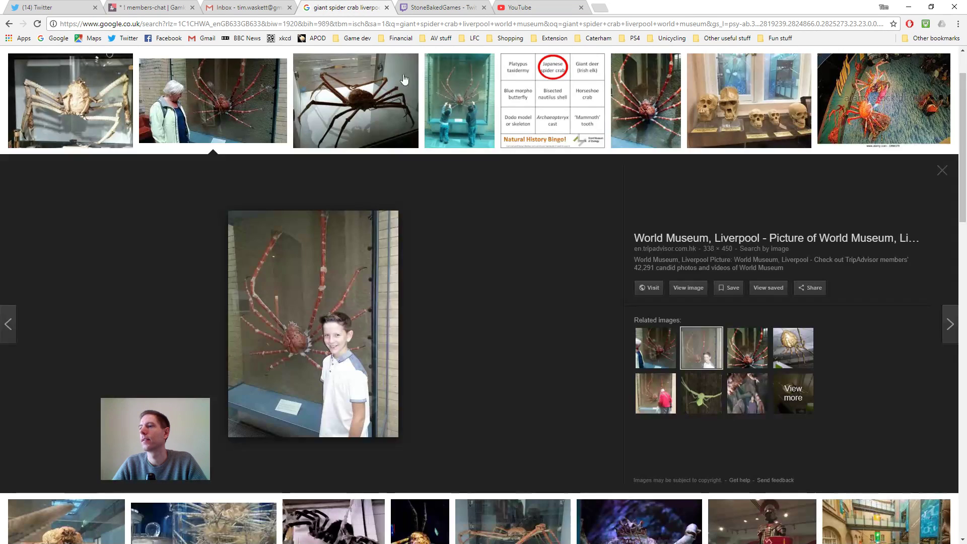
- Search Google Images for "giant spider crab" and open the picture titled "Facts: The Japanese Spider Crab"
scroll(185, 87, "up", 2)
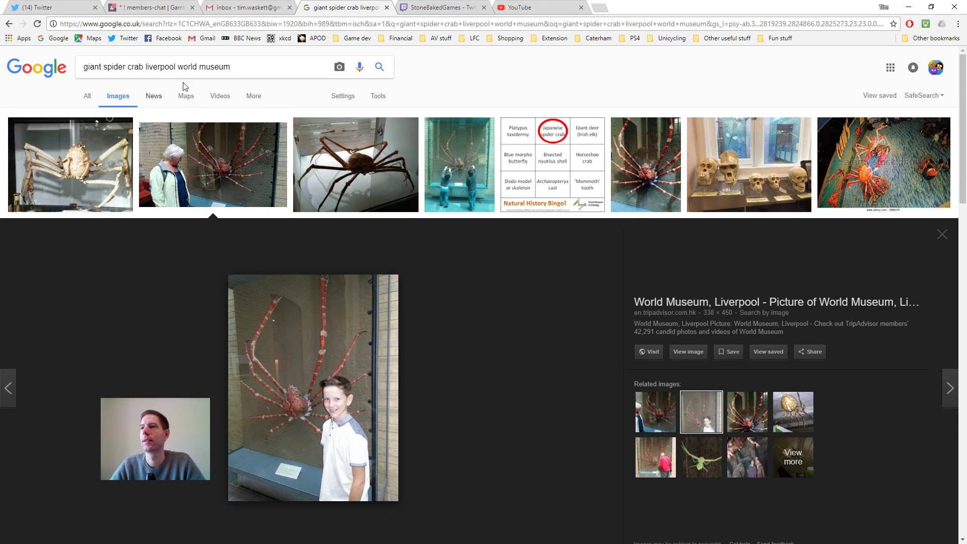
left_click_drag(240, 67, 152, 64)
key("BackSpace")
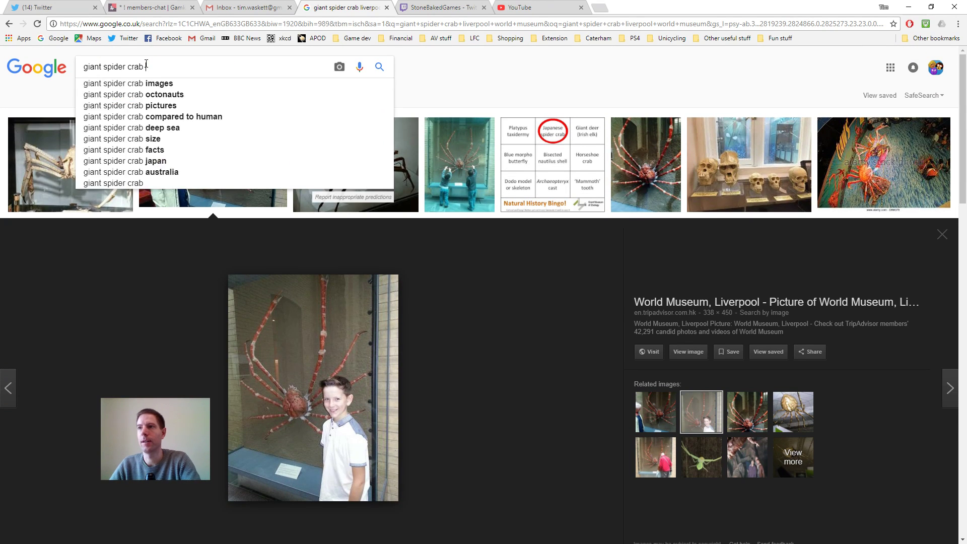
key("Return")
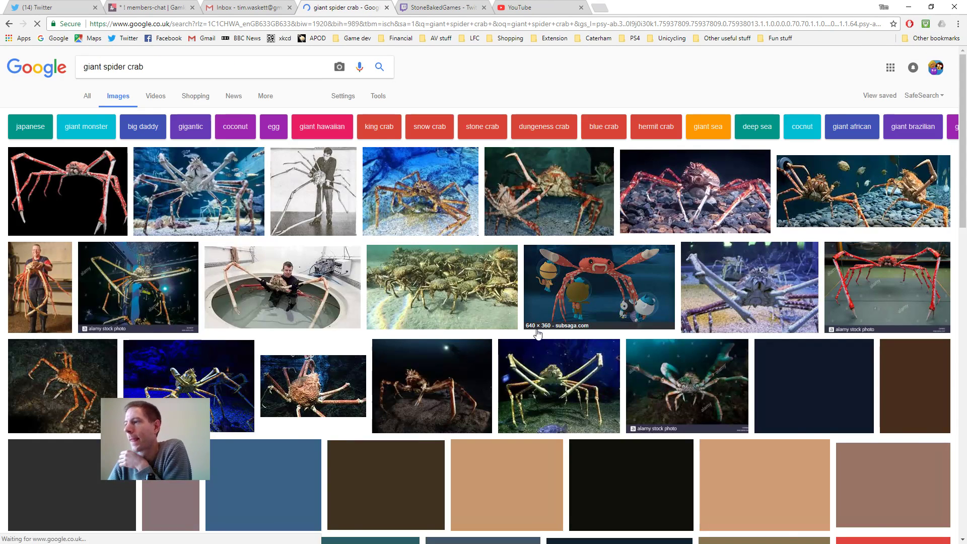
left_click(563, 392)
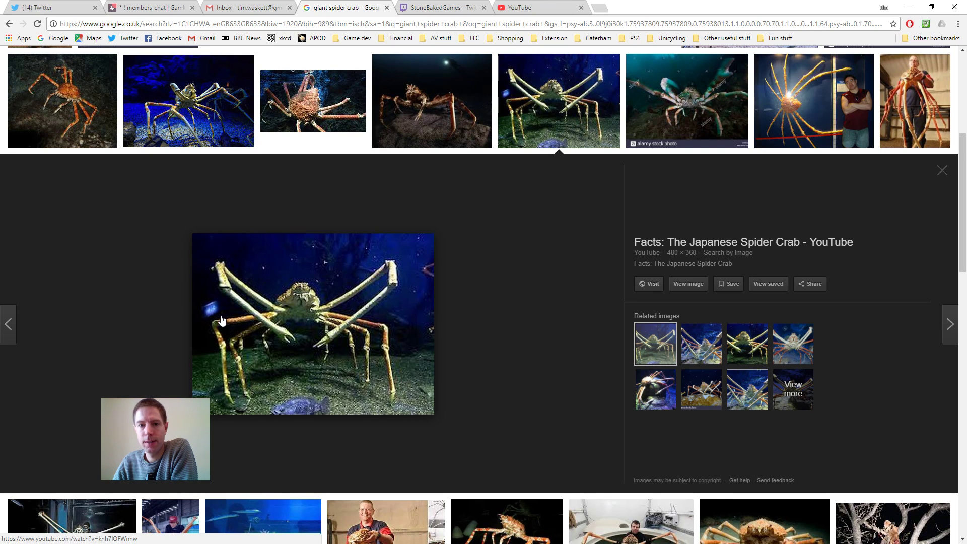
- Compare the pose in the web picture with the reference photo Spider crab 2.jpg, and return to Blender
left_click_drag(636, 543, 699, 40)
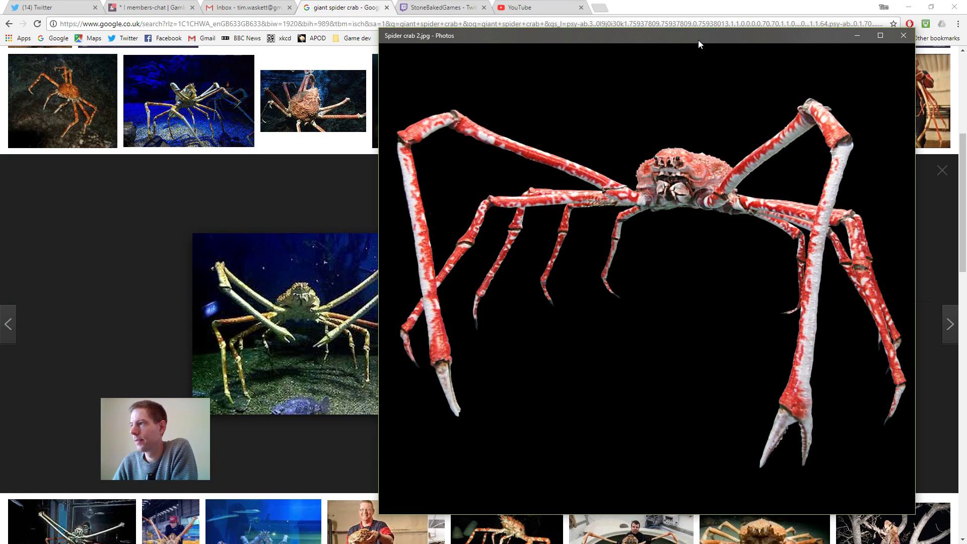
left_click_drag(698, 41, 600, 543)
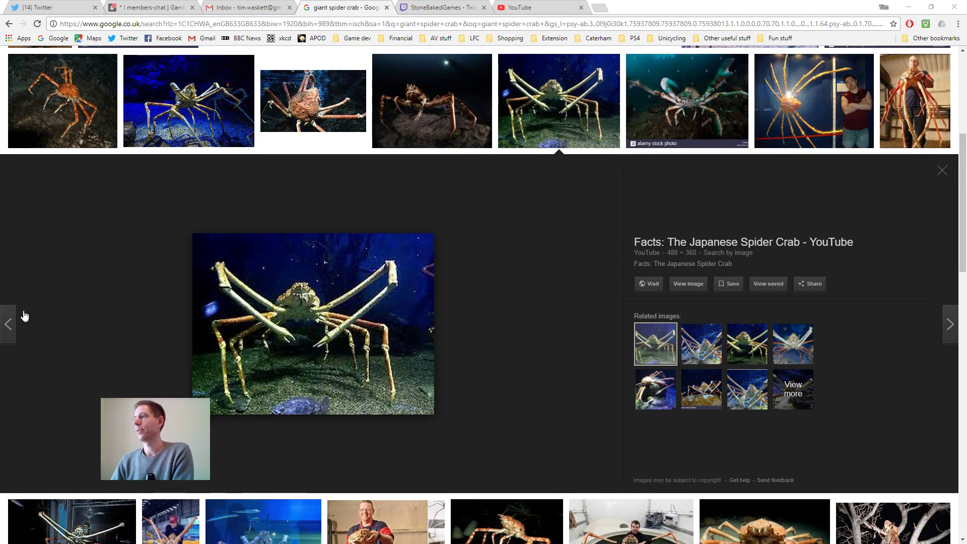
key("alt+Tab")
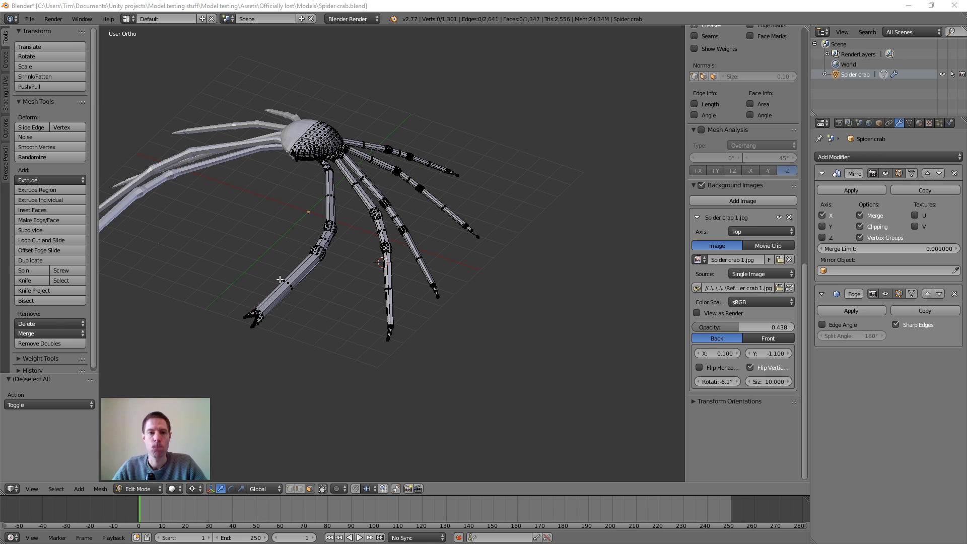
- Raise the whole crab mesh by 0.804 along the Z axis and clear the selection
scroll(278, 288, "down", 2)
middle_click_drag(336, 291, 352, 260)
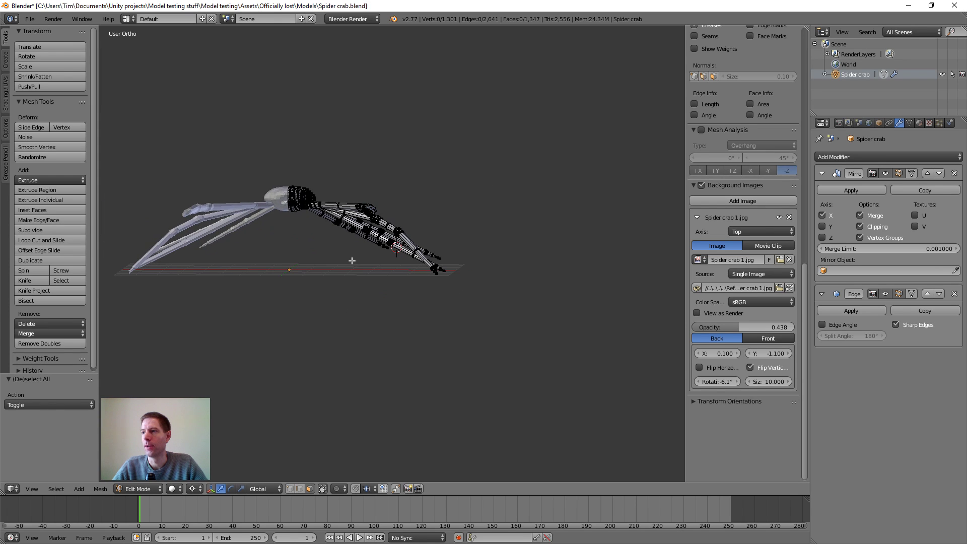
scroll(342, 259, "up", 2)
key("a")
key("a")
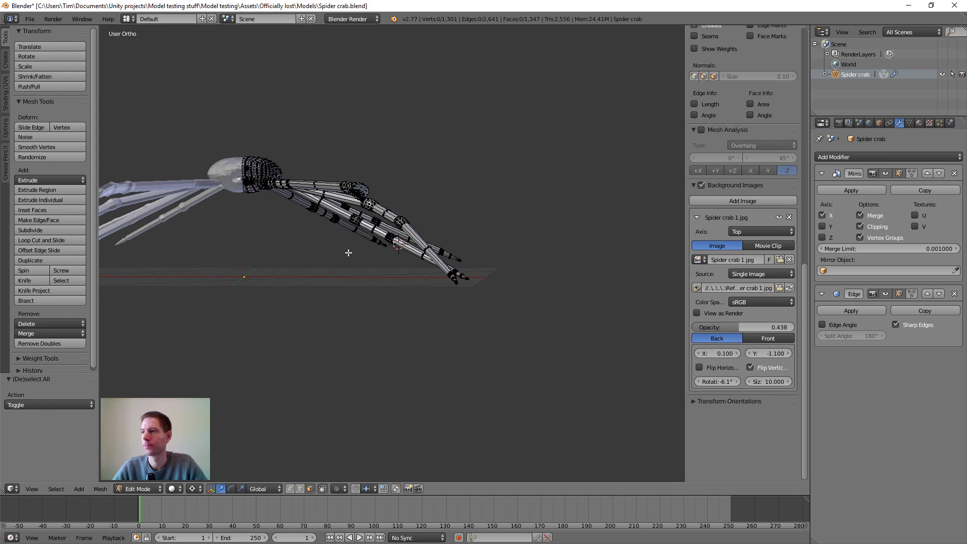
key("a")
left_click_drag(400, 207, 399, 179)
middle_click_drag(322, 206, 360, 255)
scroll(361, 255, "up", 4)
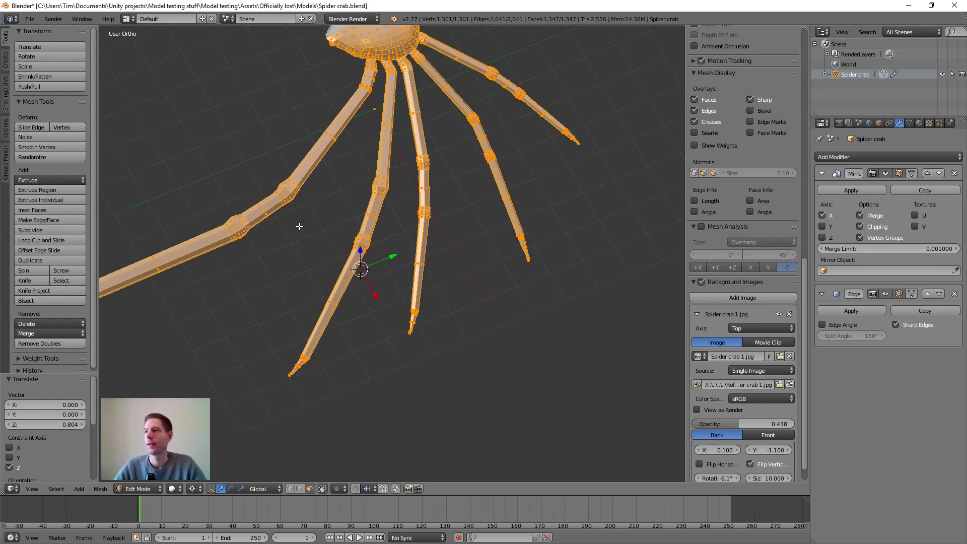
scroll(346, 216, "down", 2)
key("a")
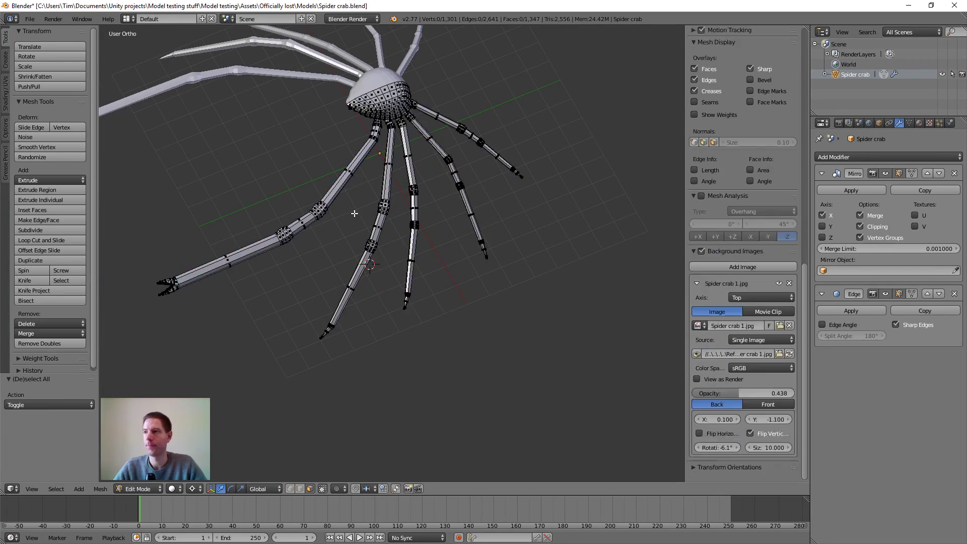
- Switch to wireframe display and circle-select the first walking leg behind the claw arm, from its tip up to its base
mouse_move(356, 210)
middle_mouse_down()
mouse_move(388, 155)
mouse_move(312, 188)
mouse_move(346, 222)
mouse_move(338, 244)
middle_mouse_up()
key("z")
key("c")
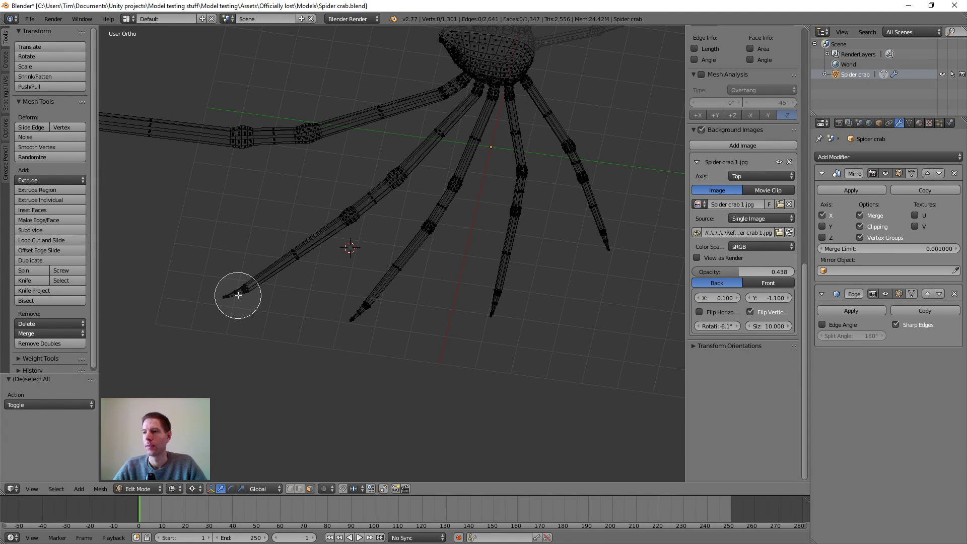
mouse_move(223, 300)
left_mouse_down()
mouse_move(358, 216)
mouse_move(391, 182)
left_mouse_up()
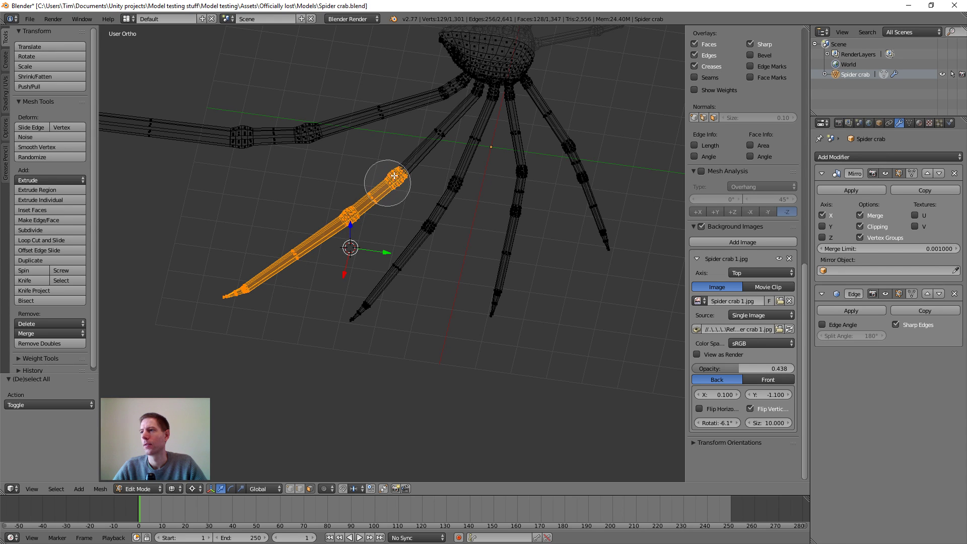
left_click_drag(419, 151, 428, 141)
right_click(429, 141)
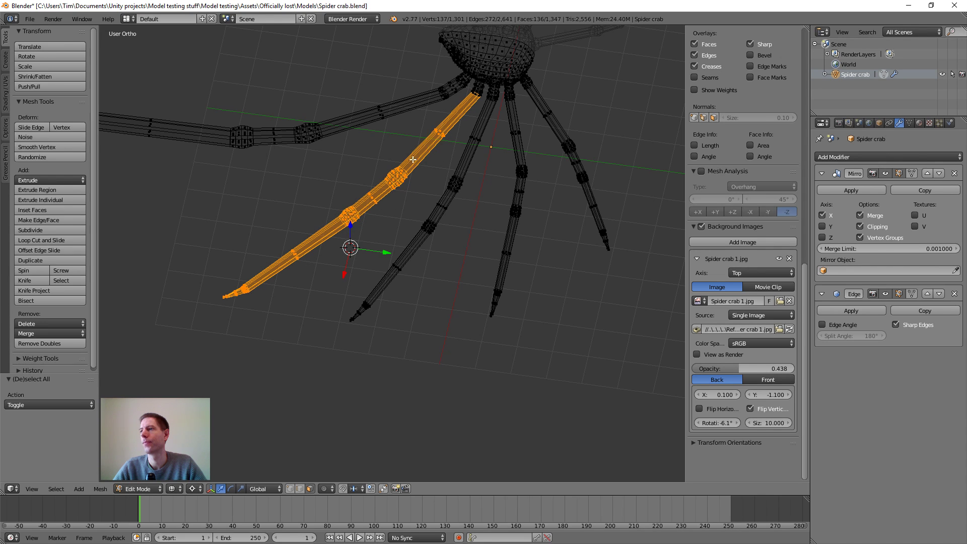
- Place the 3D cursor at the lower edge of the first walking leg's base, keeping the whole linked leg selected
mouse_move(429, 141)
middle_mouse_down()
mouse_move(469, 205)
mouse_move(329, 181)
mouse_move(477, 340)
mouse_move(350, 270)
mouse_move(292, 253)
mouse_move(244, 265)
mouse_move(397, 331)
mouse_move(322, 252)
mouse_move(402, 289)
middle_mouse_up()
key("KP_1")
scroll(314, 169, "up", 4)
scroll(244, 265, "down", 5)
scroll(301, 237, "up", 6)
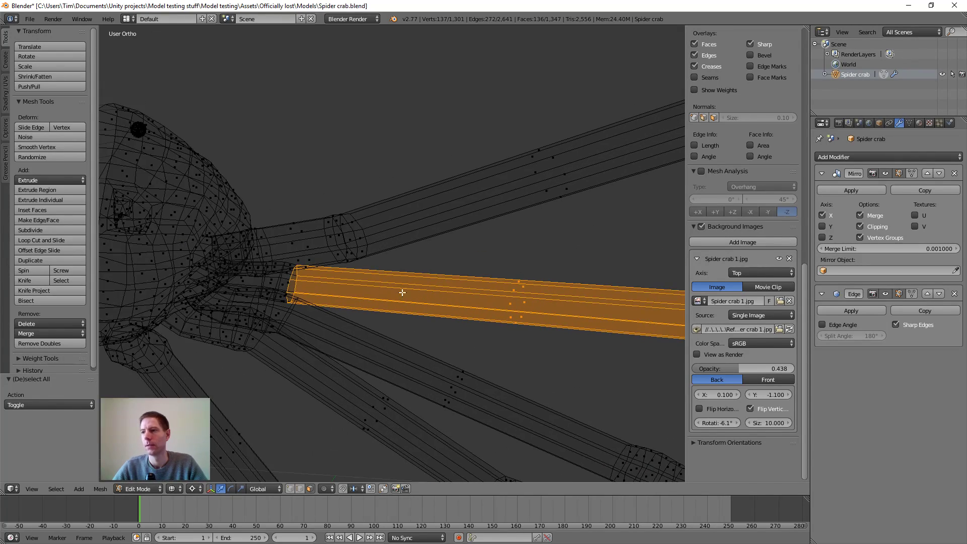
scroll(309, 305, "up", 3)
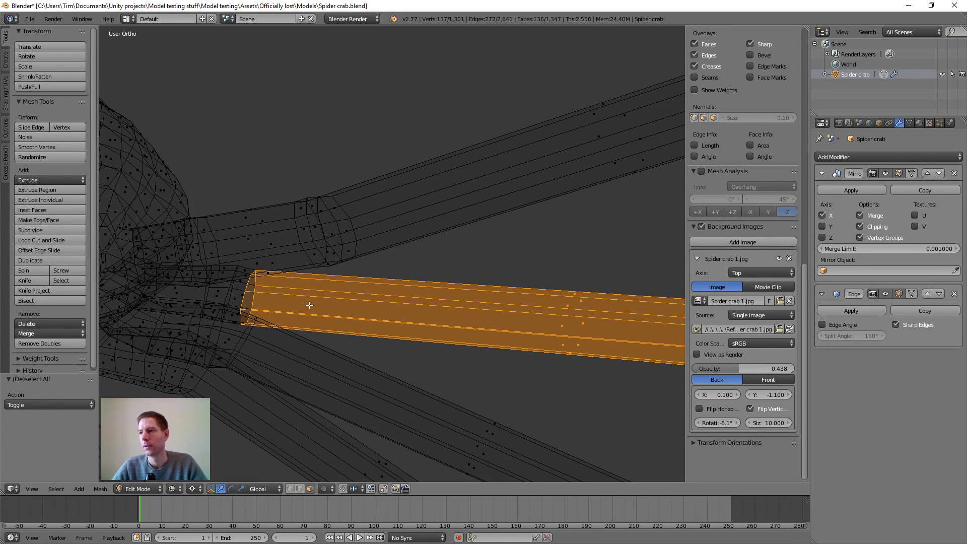
right_click(241, 317)
scroll(283, 308, "down", 1)
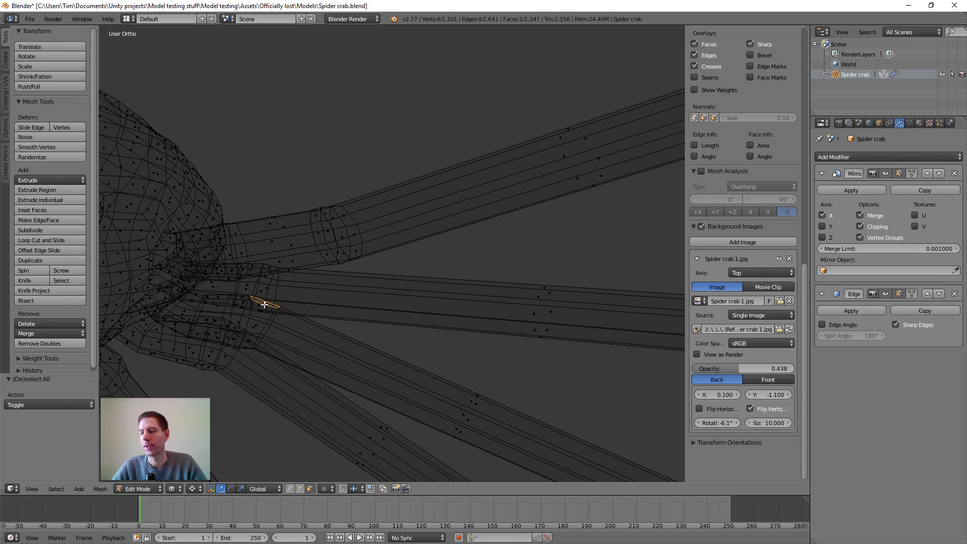
key("l")
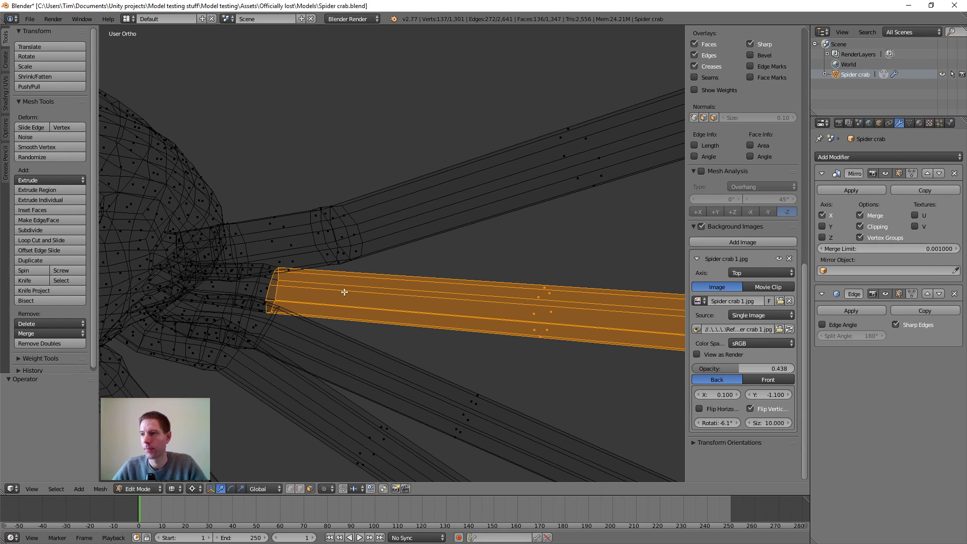
left_click(266, 308)
- Rotate the first walking leg upward around the 3D cursor in front view by -16.705°
scroll(266, 308, "down", 3)
middle_click_drag(266, 308, 458, 284)
key("KP_1")
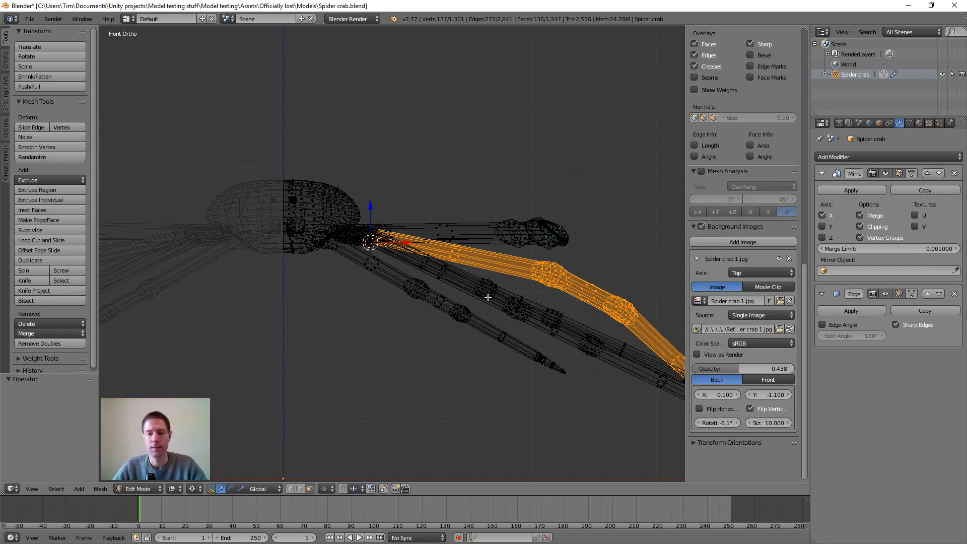
key("r")
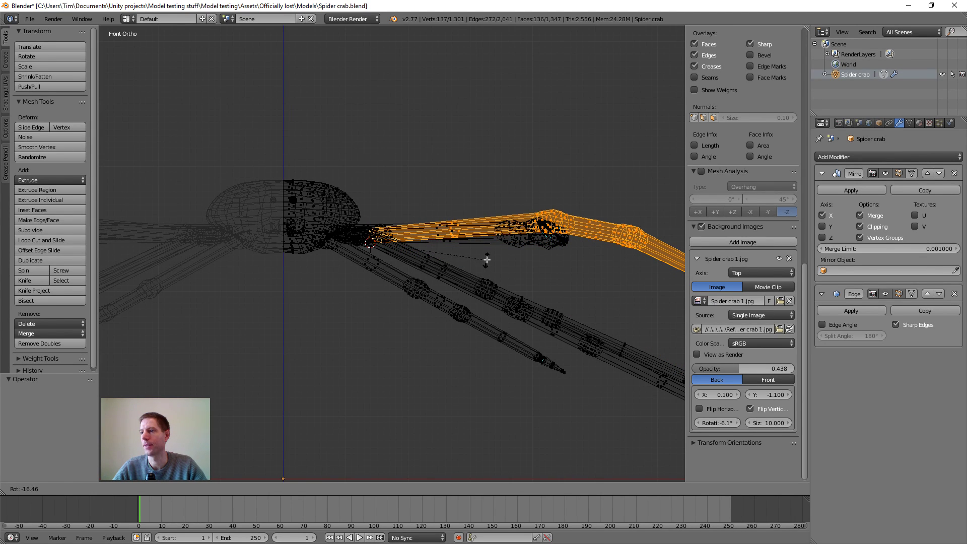
left_click(487, 261)
- Compare the raised leg with the reference photo Spider crab 2.jpg and return to Blender
scroll(436, 252, "up", 1)
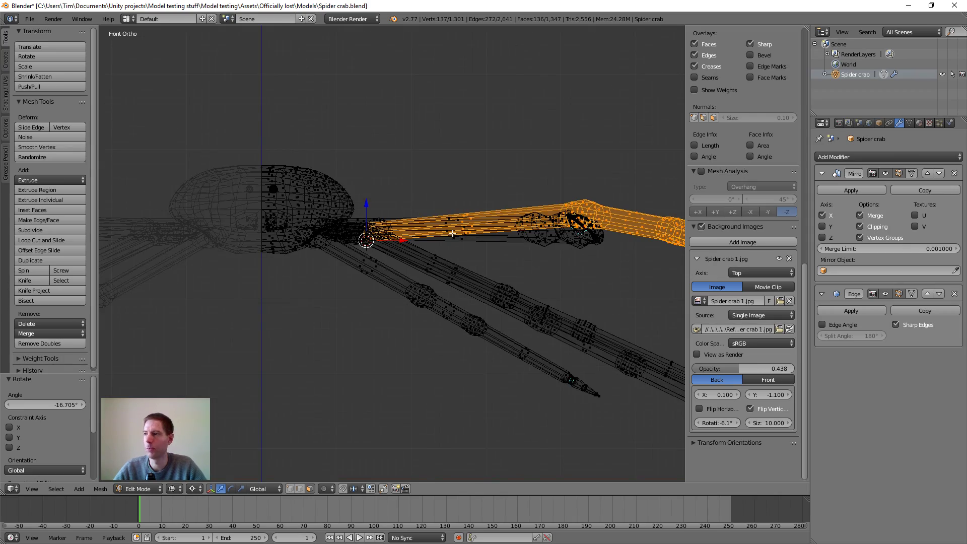
middle_click_drag(452, 234, 528, 247)
scroll(472, 318, "down", 4)
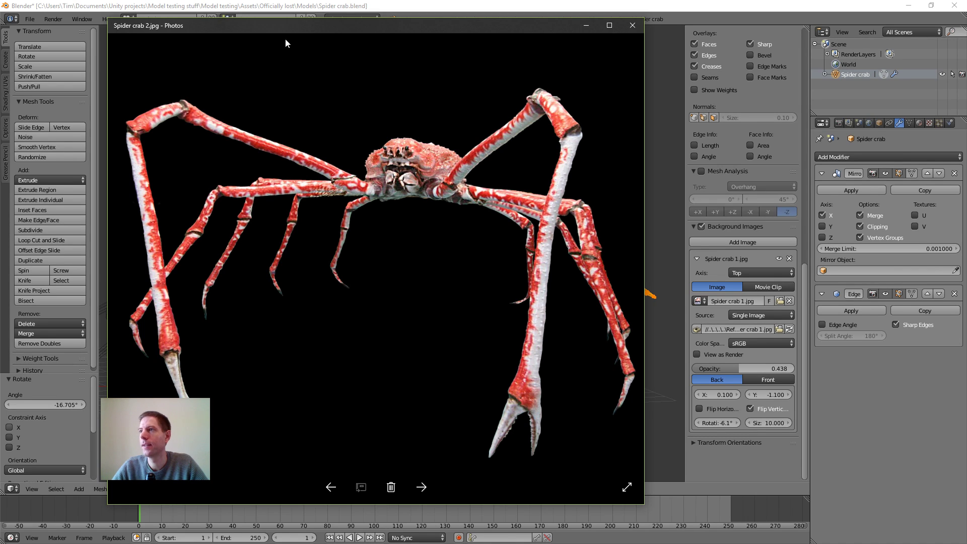
key("alt+Tab")
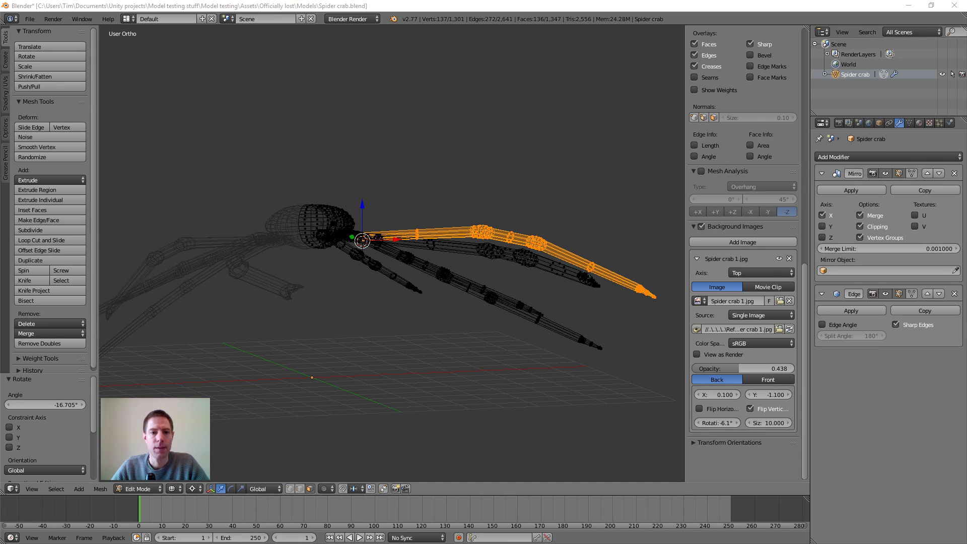
- Clear the selection and circle-select the second walking leg from its tip up to its base
scroll(436, 249, "up", 3)
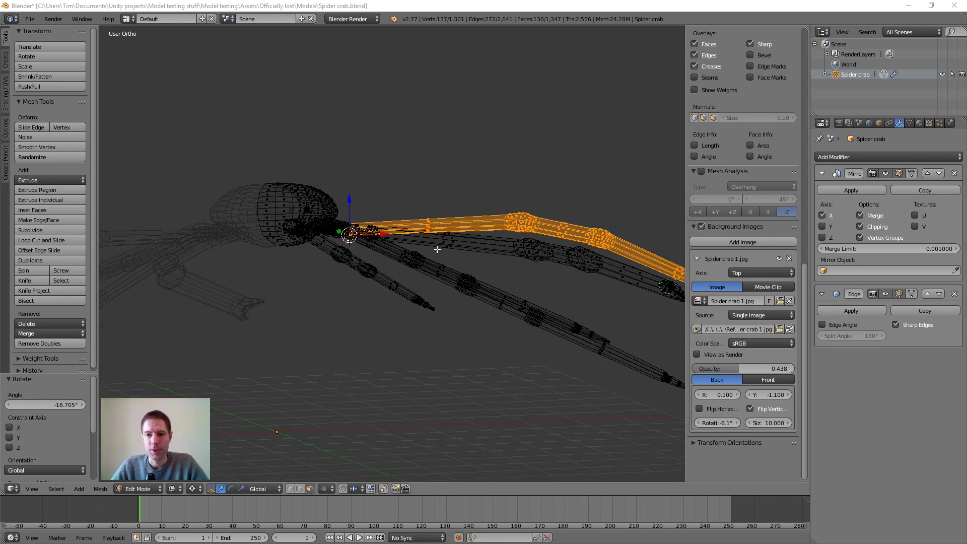
middle_click_drag(429, 240, 467, 294)
scroll(448, 275, "up", 2)
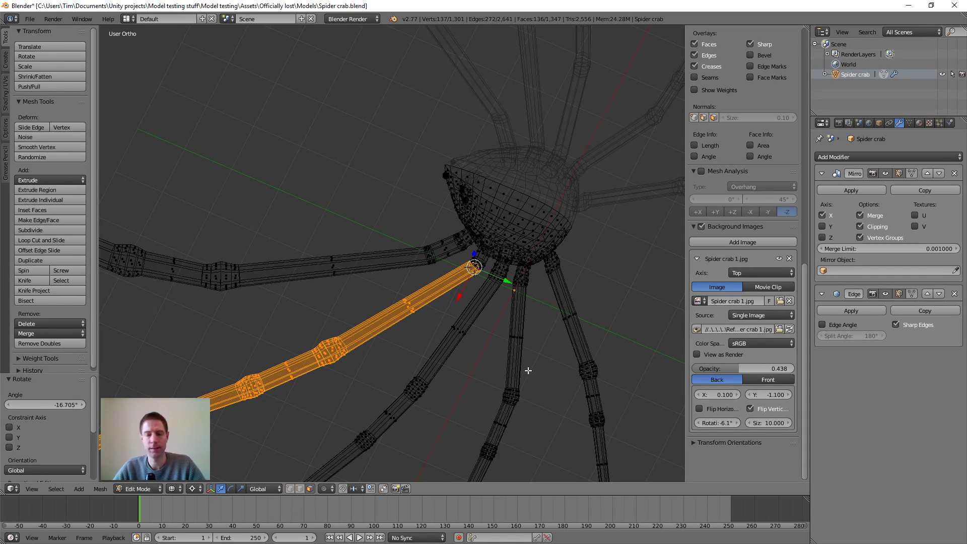
middle_click_drag(527, 369, 438, 283, "shift")
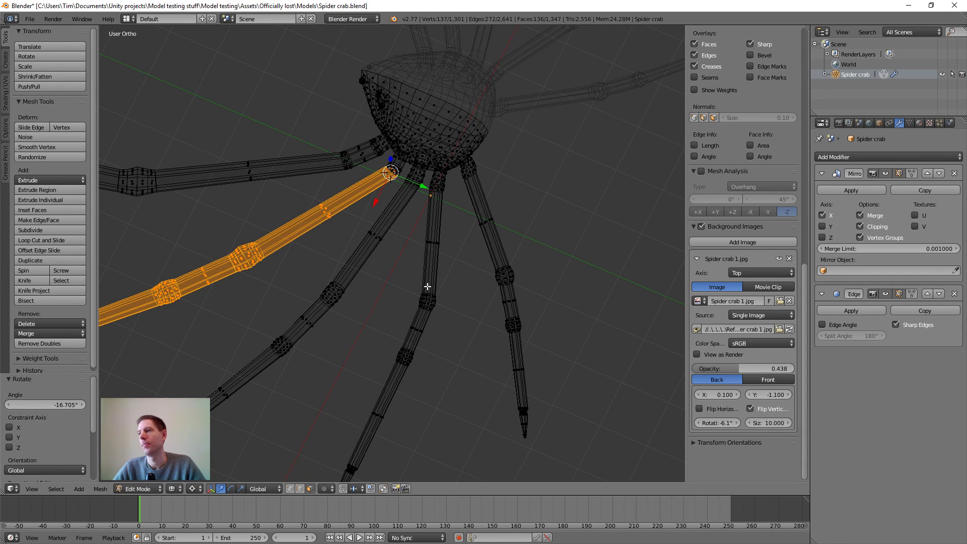
scroll(440, 285, "up", 1)
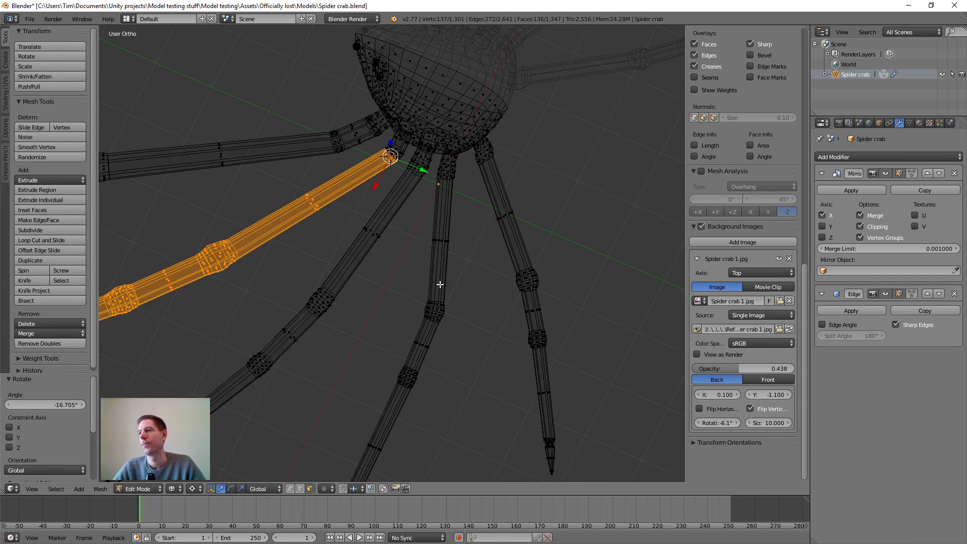
scroll(352, 312, "down", 4)
key("a")
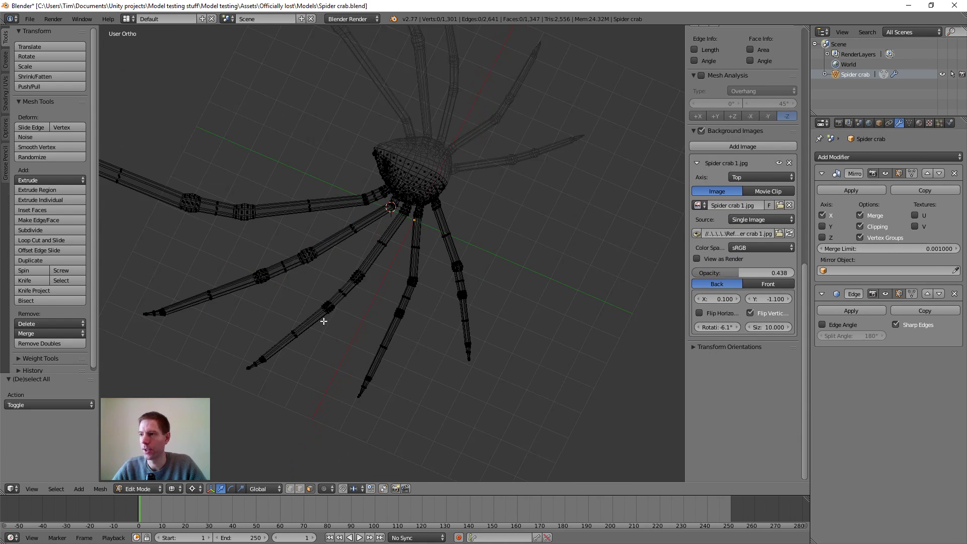
key("c")
left_click_drag(316, 326, 242, 369)
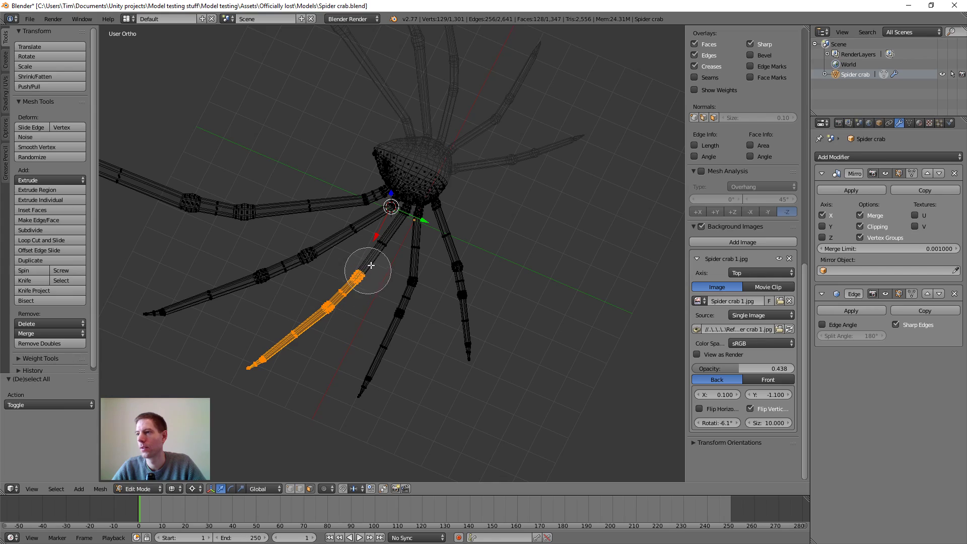
key("Escape")
- Place the 3D cursor at the underside of the second walking leg's base and rotate the leg -31.41° in front view
mouse_move(352, 313)
middle_mouse_down()
mouse_move(317, 350)
mouse_move(356, 350)
mouse_move(373, 302)
middle_mouse_up()
scroll(383, 273, "up", 2)
scroll(382, 274, "up", 6)
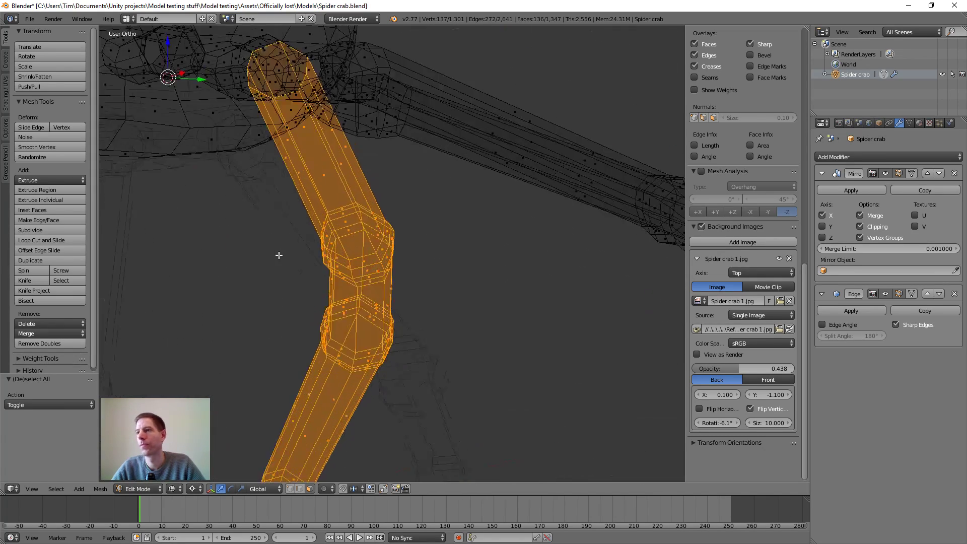
middle_click_drag(279, 255, 327, 240)
scroll(327, 240, "down", 5)
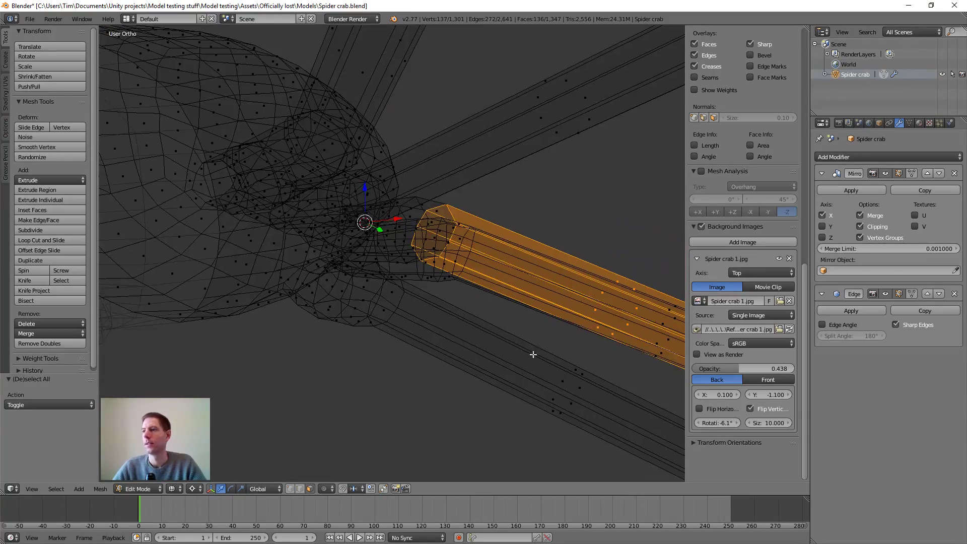
mouse_move(536, 350)
middle_mouse_down()
mouse_move(455, 289)
mouse_move(469, 280)
mouse_move(516, 305)
mouse_move(443, 322)
mouse_move(520, 349)
mouse_move(545, 345)
middle_mouse_up()
key("KP_1")
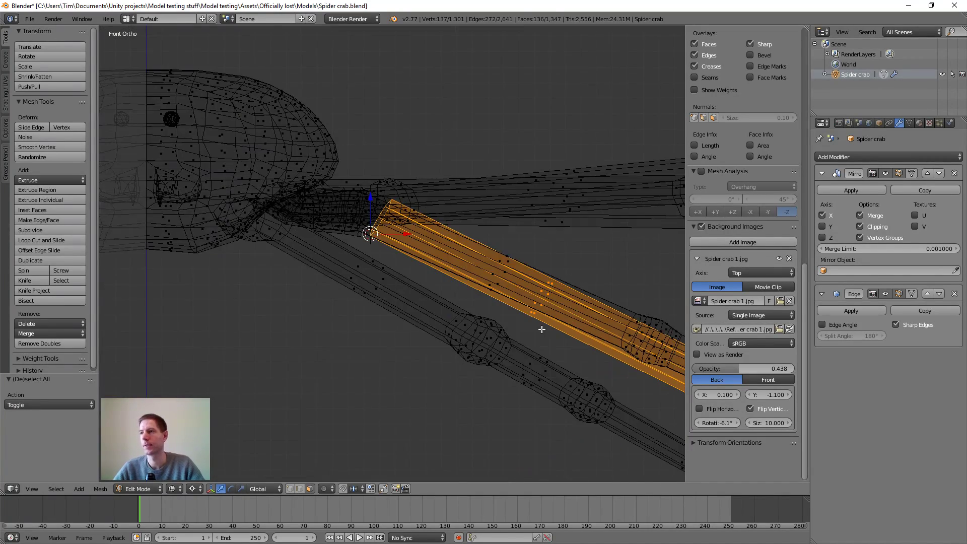
scroll(542, 329, "down", 3)
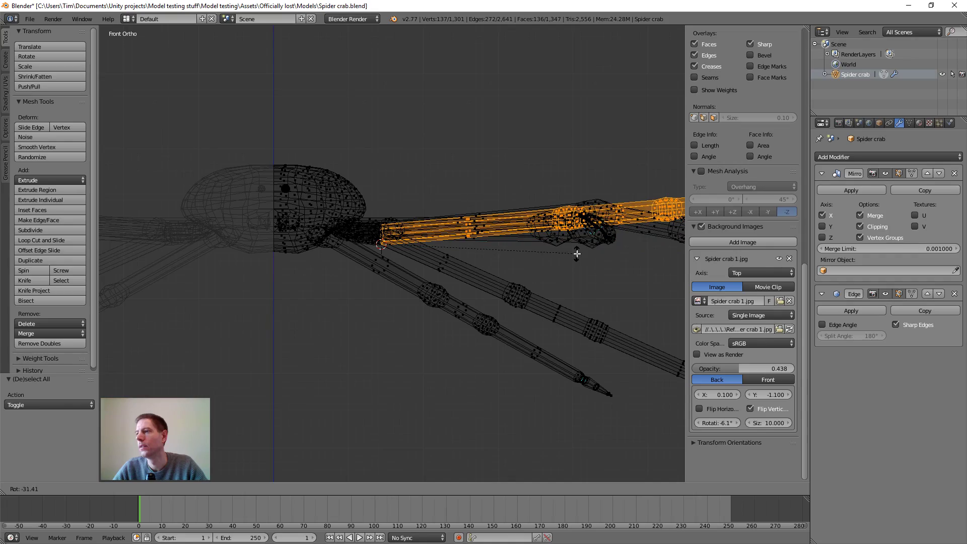
- In solid display, seat the second walking leg against its base joint, moving it about 0.026 up and 0.019 along X
scroll(397, 209, "up", 3)
mouse_move(397, 209)
middle_mouse_down()
mouse_move(397, 248)
mouse_move(375, 270)
mouse_move(376, 291)
mouse_move(421, 204)
mouse_move(404, 238)
mouse_move(434, 305)
mouse_move(445, 302)
mouse_move(440, 320)
mouse_move(391, 241)
mouse_move(356, 272)
mouse_move(244, 252)
mouse_move(252, 211)
mouse_move(237, 190)
mouse_move(257, 300)
mouse_move(281, 277)
middle_mouse_up()
key("z")
scroll(434, 203, "up", 2)
scroll(391, 242, "up", 2)
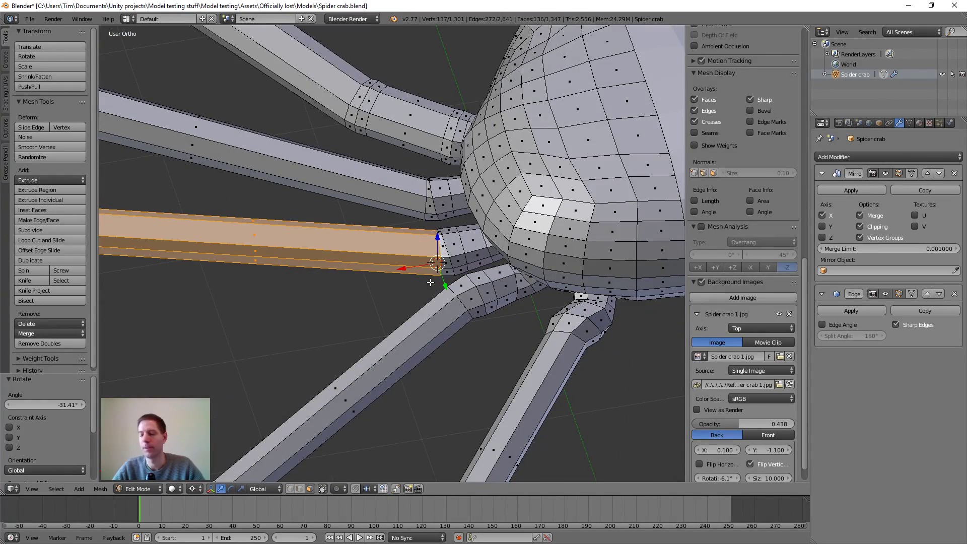
middle_click_drag(431, 283, 322, 248)
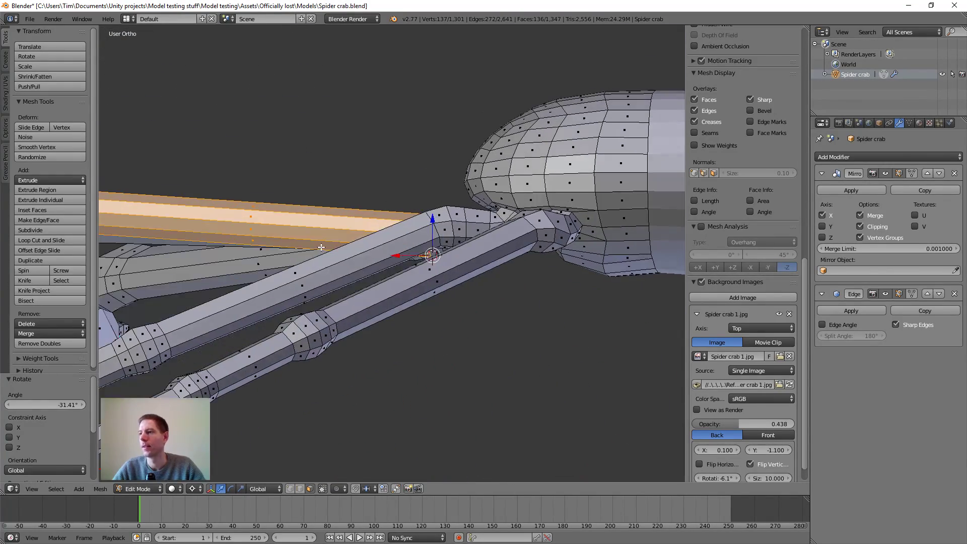
left_click(393, 273)
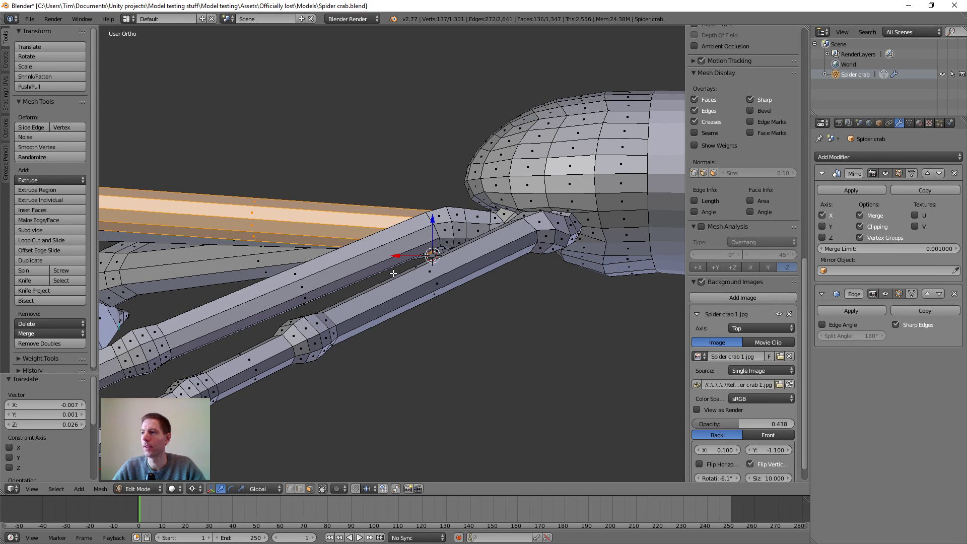
middle_click_drag(368, 242, 383, 356)
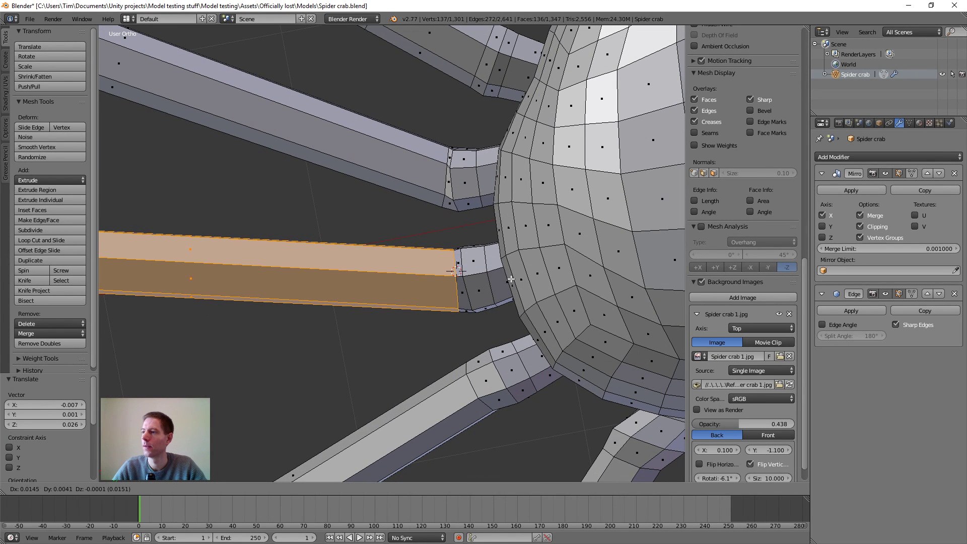
middle_click_drag(483, 297, 264, 474)
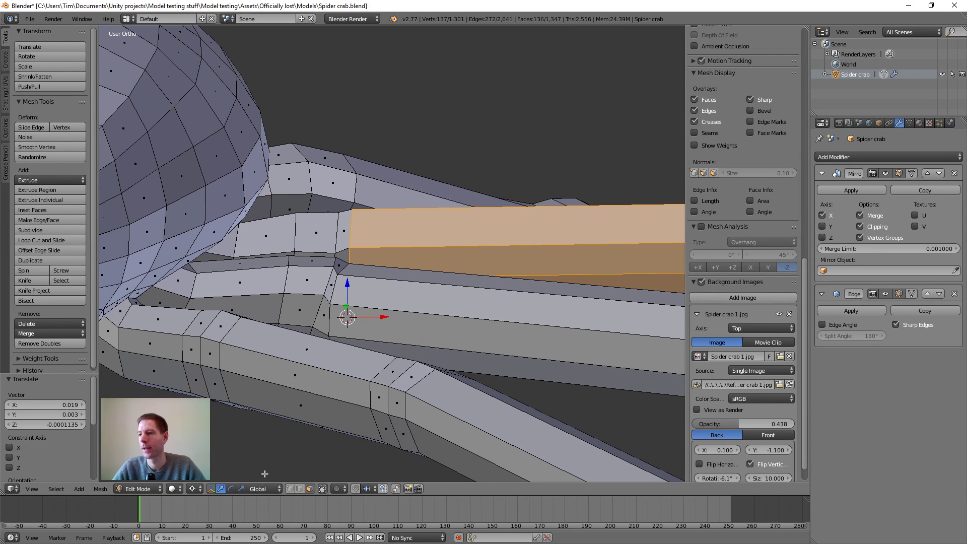
- Nudge the edge geometry at the first walking leg's base joint to even out the bend
right_click(341, 268)
middle_click_drag(340, 267, 440, 294)
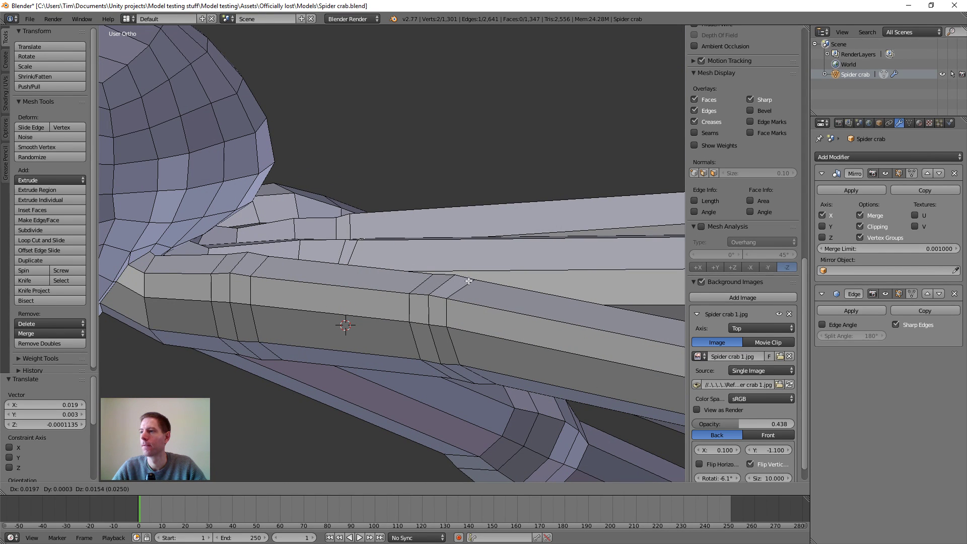
middle_click_drag(432, 251, 367, 337)
right_click(342, 373)
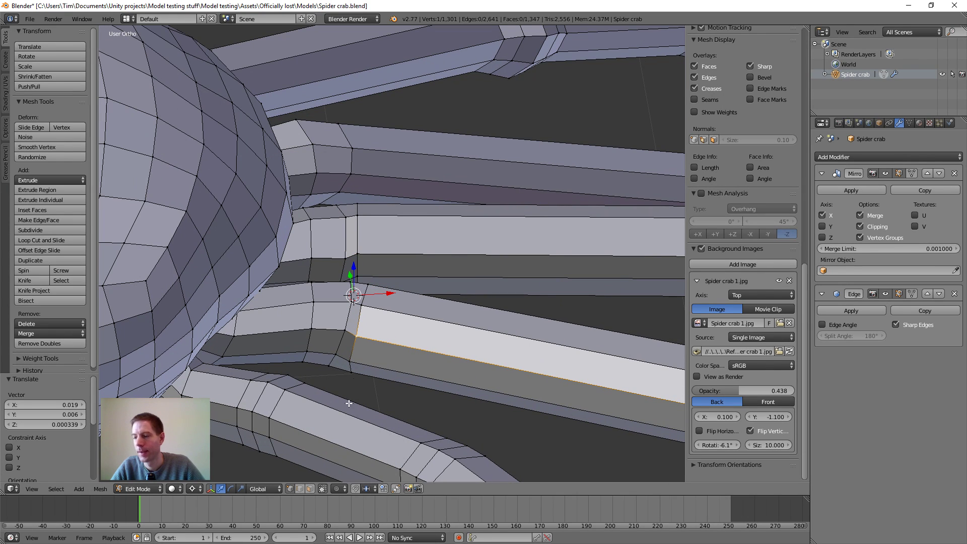
- Select the edge loop at the second walking leg's base joint and rotate it -6.786°
key("a")
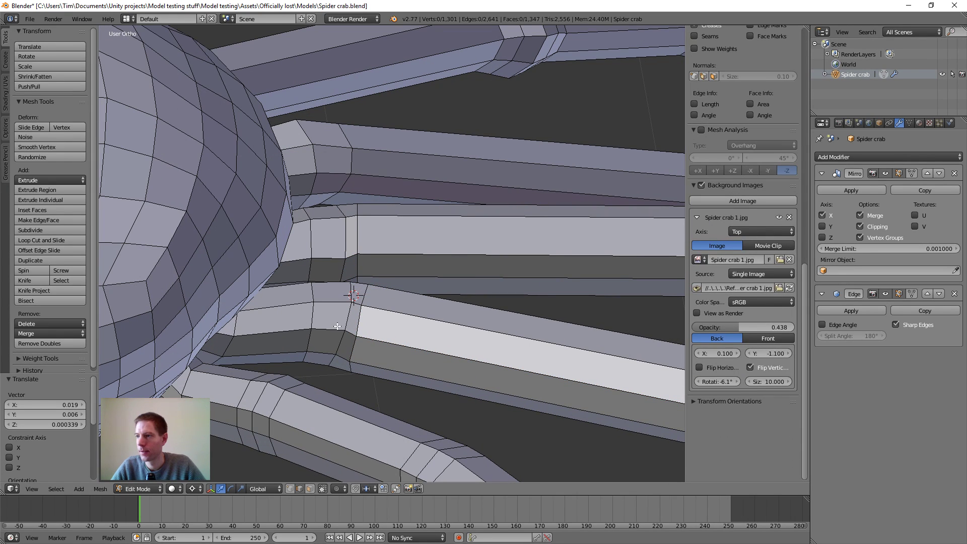
right_click(348, 319, "alt")
middle_click_drag(428, 356, 428, 326)
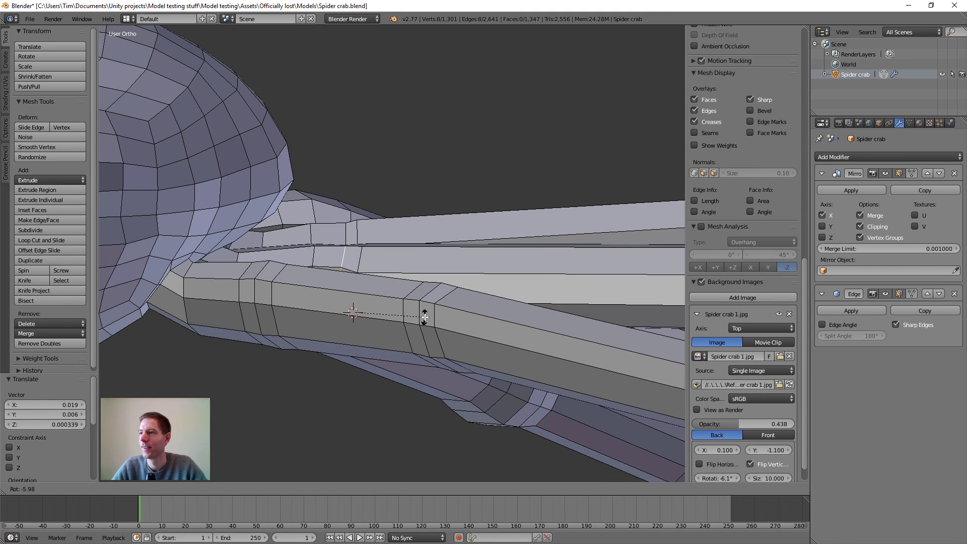
left_click(425, 316)
middle_click_drag(425, 316, 349, 228)
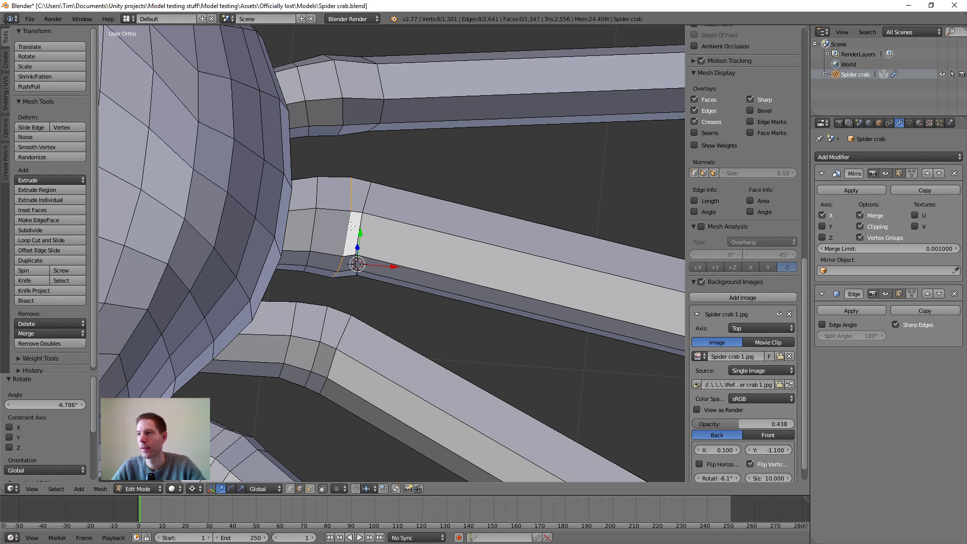
- Rotate the adjacent inner edge loop at the second walking leg's base joint -6.852° and move it -0.019 along X
middle_click_drag(403, 303, 413, 235)
key("z")
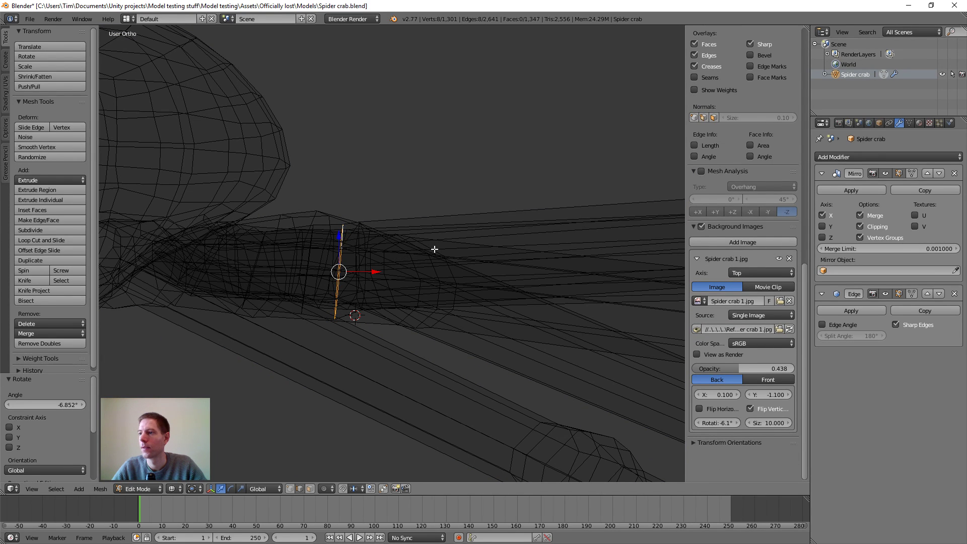
key("z")
mouse_move(407, 235)
middle_mouse_down()
mouse_move(398, 324)
mouse_move(442, 271)
middle_mouse_up()
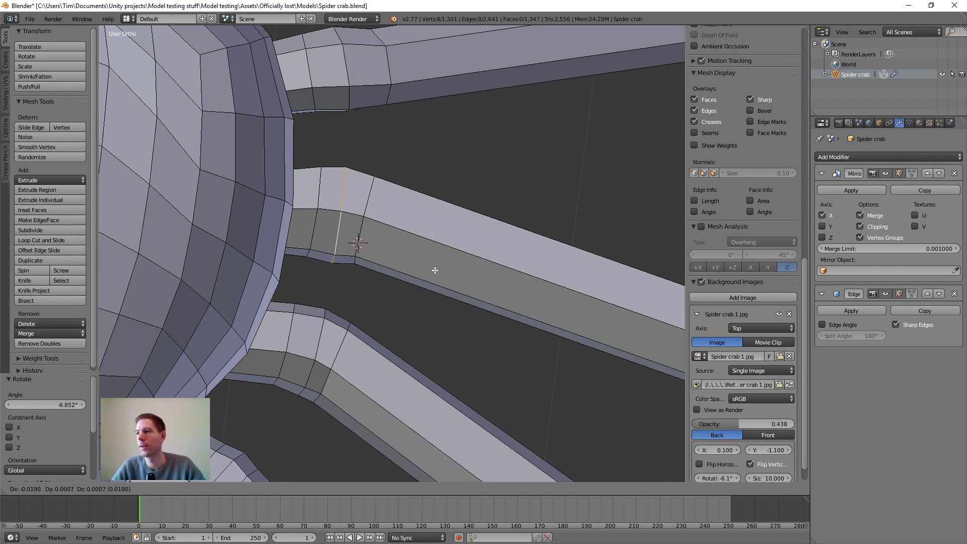
scroll(436, 269, "down", 5)
middle_click_drag(437, 269, 483, 272)
scroll(470, 218, "up", 4)
middle_click_drag(419, 262, 388, 347)
scroll(388, 347, "down", 3)
scroll(442, 363, "up", 3)
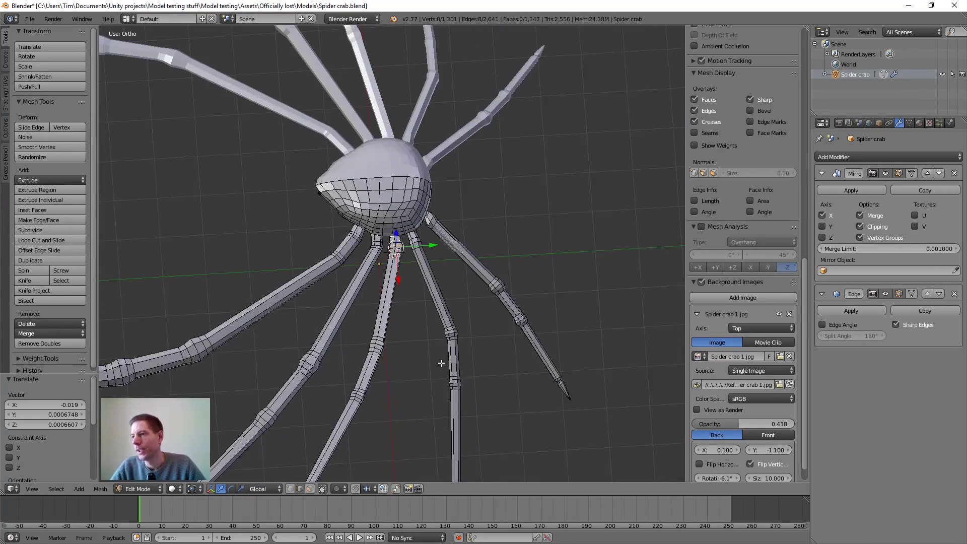
- In wireframe display and face select mode, circle-select the third walking leg from its tip up to its base
middle_click_drag(463, 356, 411, 333)
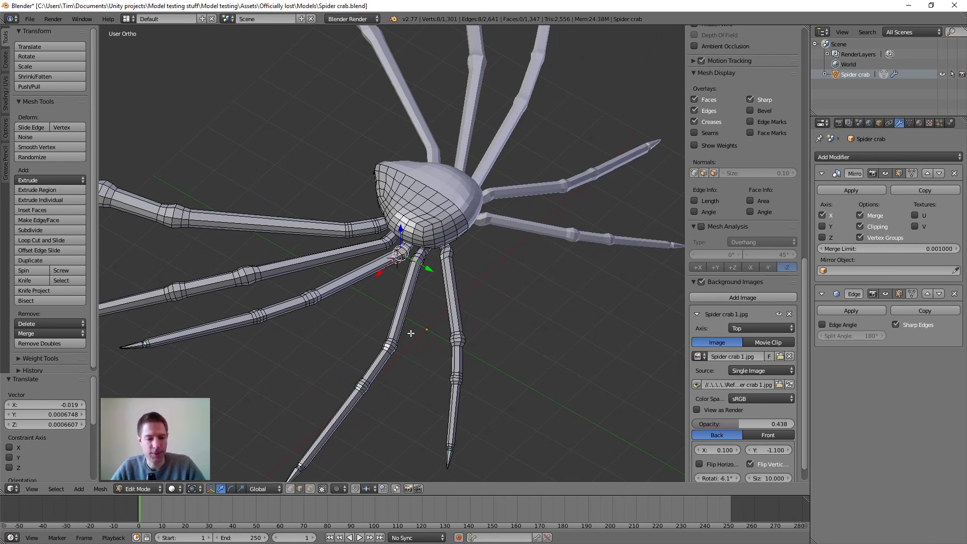
key("z")
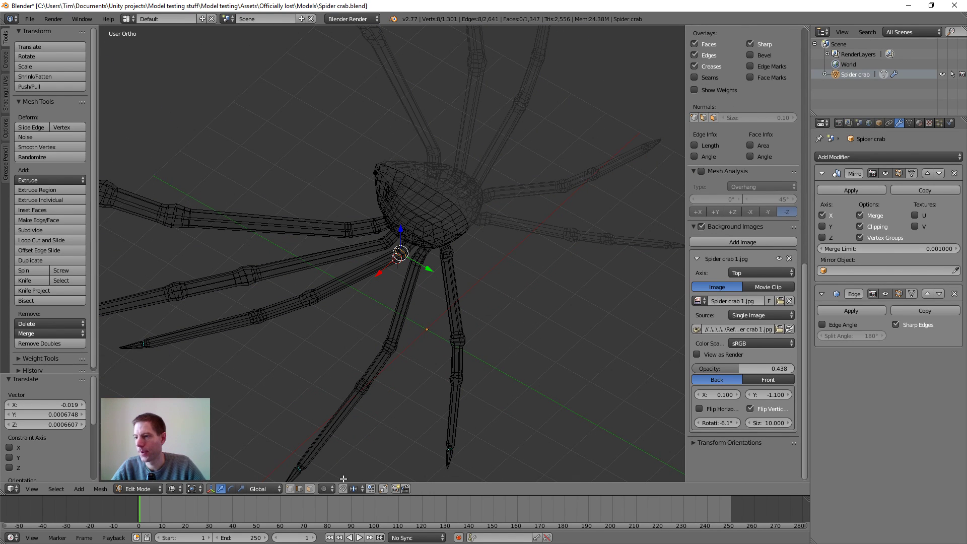
left_click(310, 489)
middle_click_drag(319, 391, 348, 410)
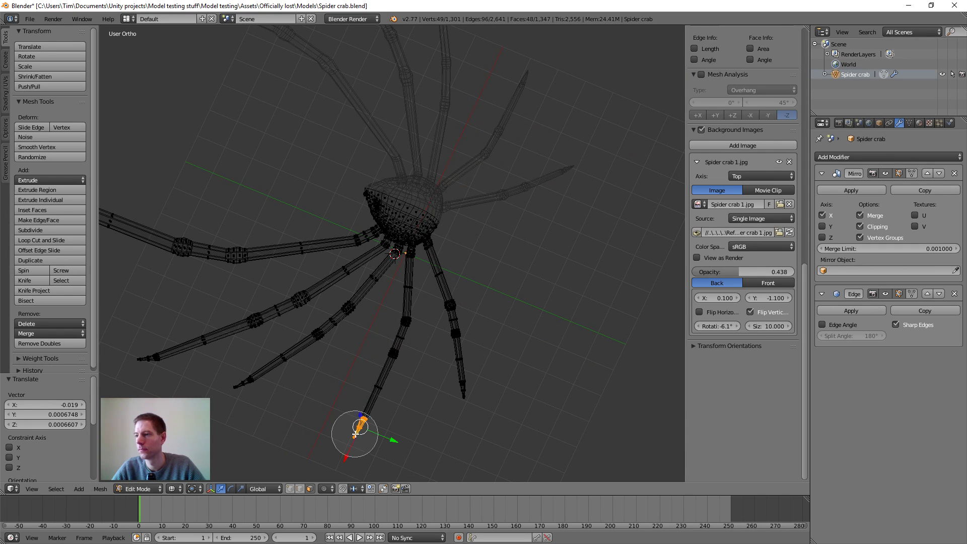
left_click_drag(356, 432, 394, 330)
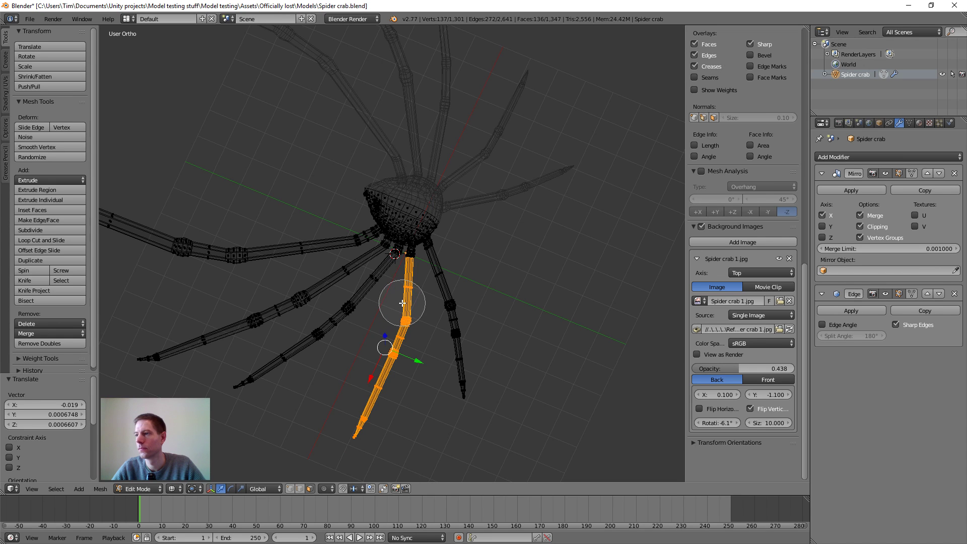
scroll(409, 318, "up", 2)
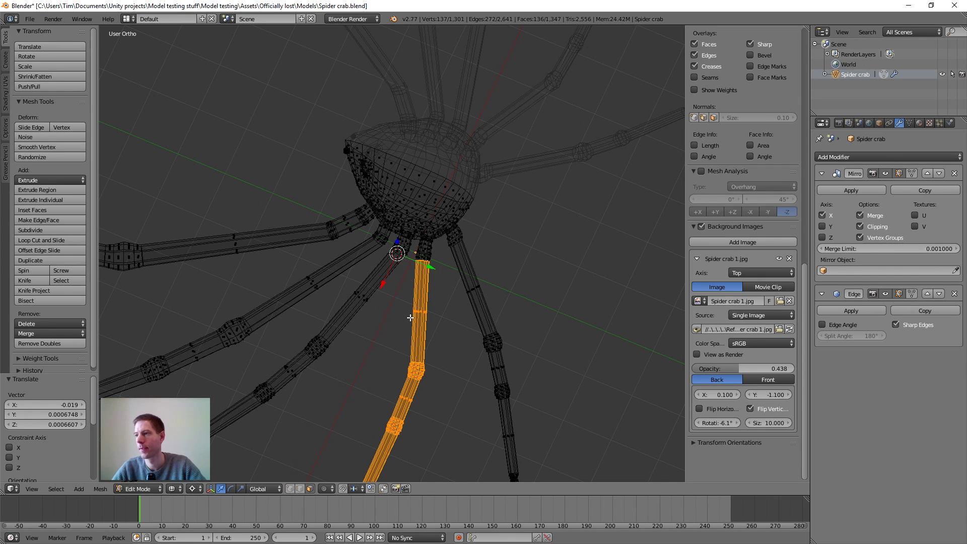
- Place the 3D cursor at the third walking leg's base joint and rotate the leg 18.802° in back view
middle_click_drag(420, 321, 342, 309)
scroll(417, 341, "up", 2)
scroll(410, 324, "up", 3)
mouse_move(410, 324)
middle_mouse_down()
mouse_move(395, 326)
mouse_move(405, 343)
middle_mouse_up()
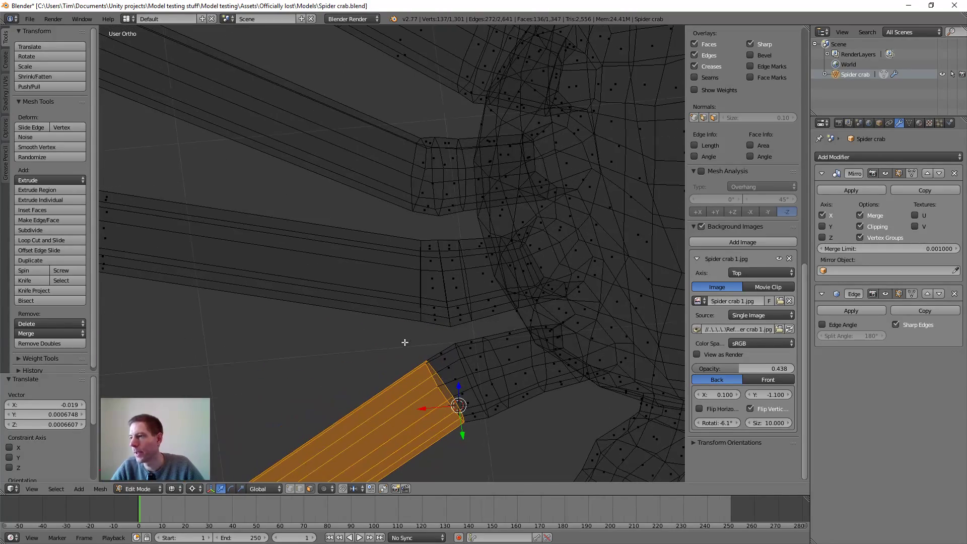
scroll(401, 387, "down", 8)
middle_click_drag(398, 387, 389, 341)
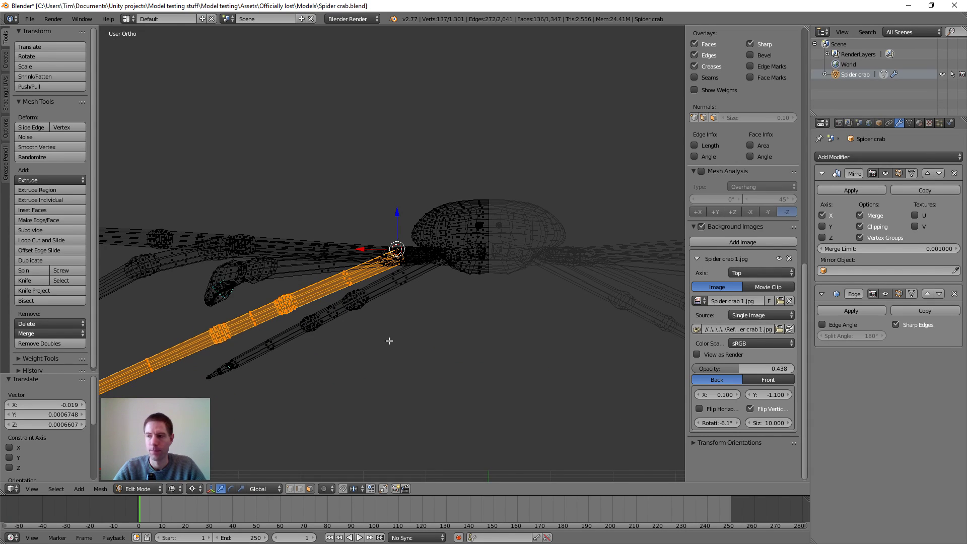
key("ctrl+KP_1")
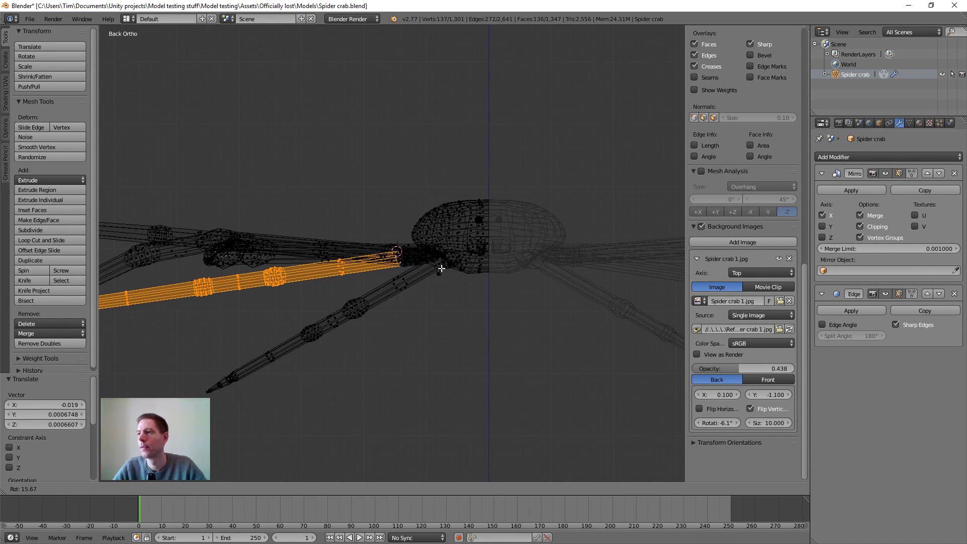
scroll(436, 262, "up", 3)
mouse_move(436, 262)
middle_mouse_down()
mouse_move(416, 319)
mouse_move(423, 270)
mouse_move(406, 236)
mouse_move(442, 261)
middle_mouse_up()
scroll(417, 220, "down", 5)
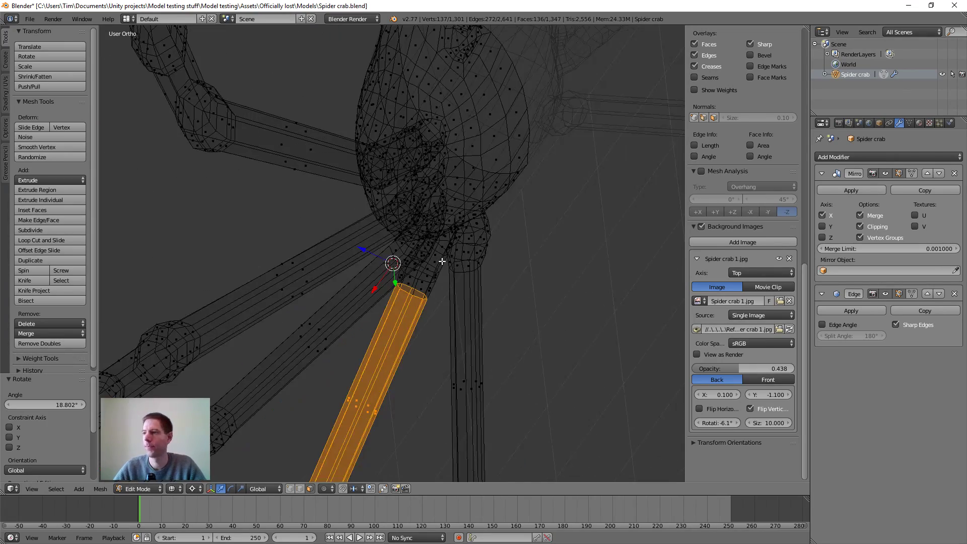
- Rotate the third walking leg -11.952° about its base in top view and return to solid display
key("KP_7")
key("KP_1")
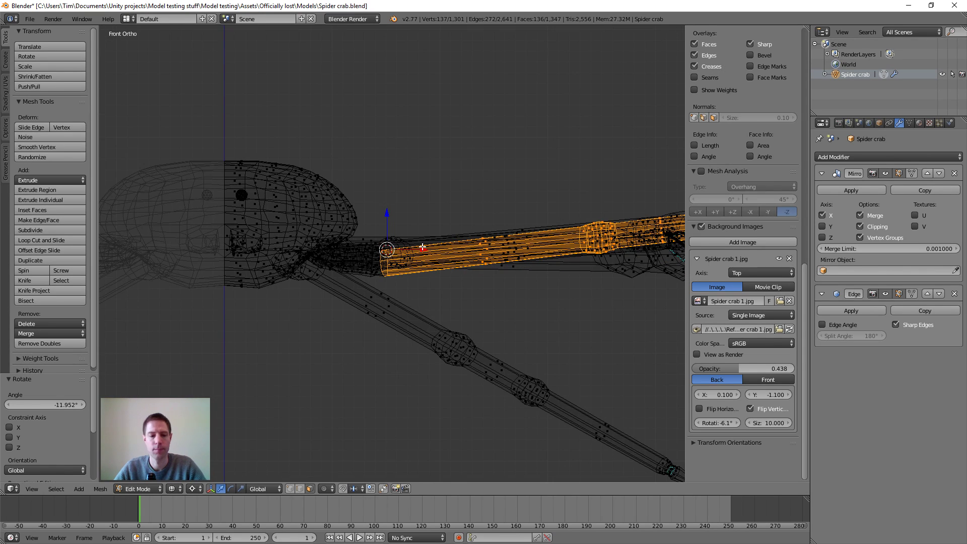
key("z")
middle_click_drag(423, 248, 401, 300)
scroll(466, 225, "up", 2)
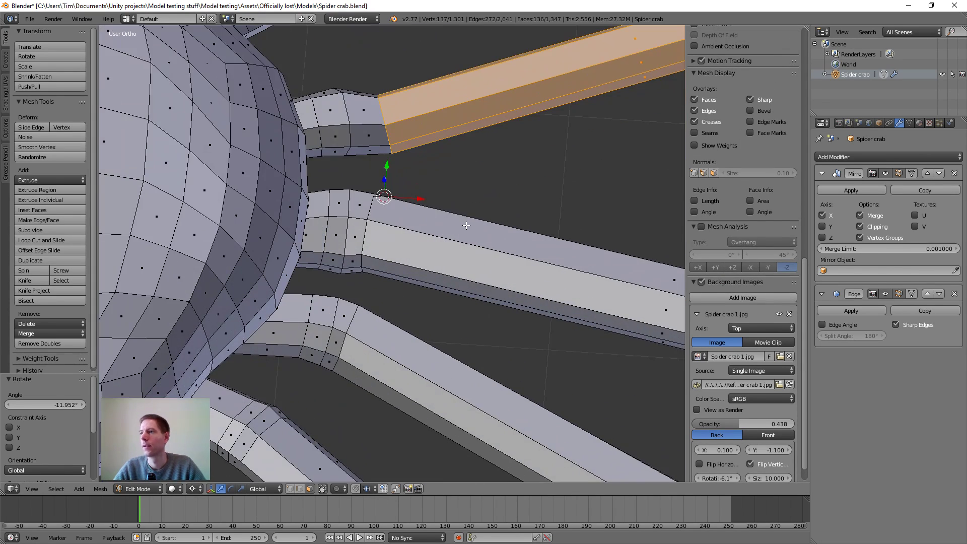
middle_click_drag(470, 177, 491, 350)
scroll(417, 356, "down", 2)
scroll(470, 316, "down", 4)
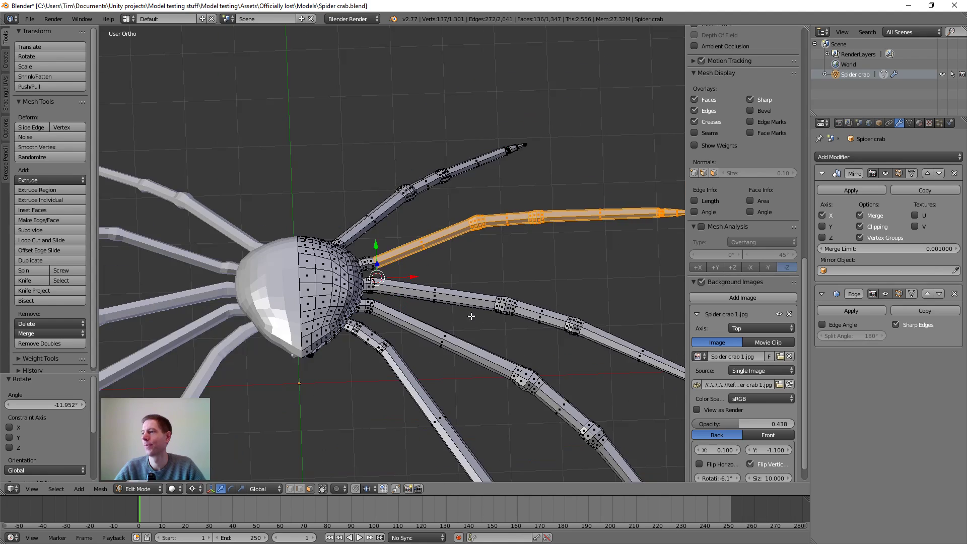
- Select the outer edge loop at the third walking leg's base joint, raise it 0.051 along Z, and shift it -0.036 along X
middle_click_drag(470, 315, 364, 454)
scroll(379, 277, "up", 4)
scroll(364, 474, "up", 3)
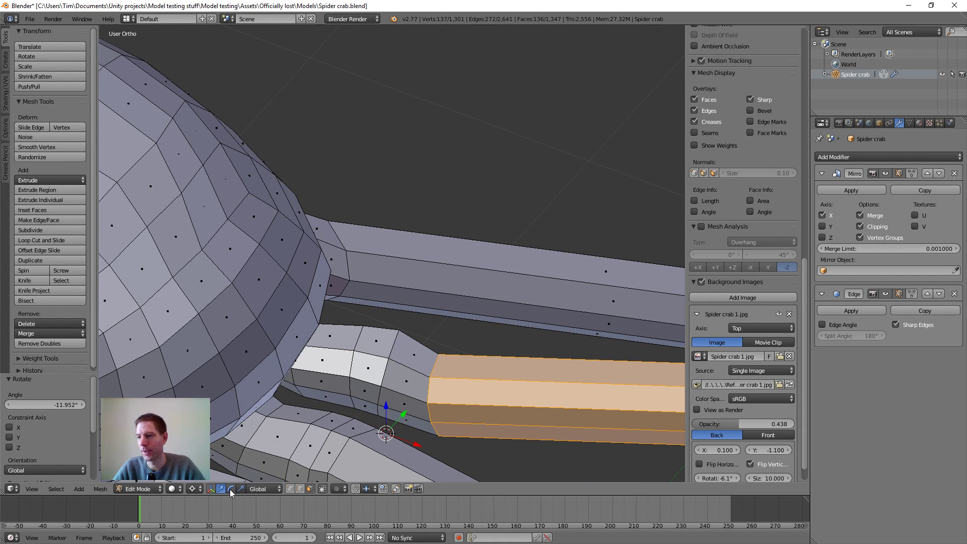
left_click(299, 489)
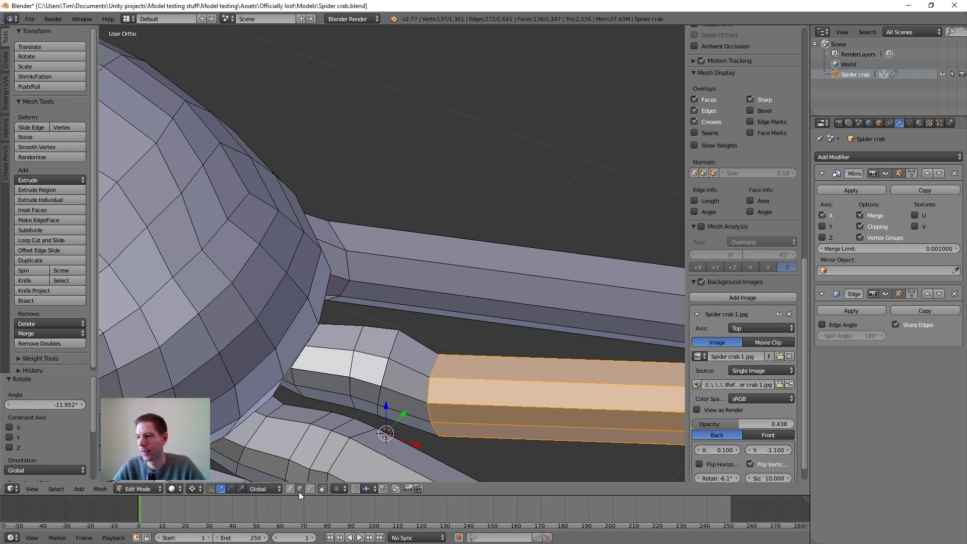
right_click(430, 407, "alt")
scroll(432, 396, "down", 3)
middle_click_drag(432, 396, 474, 338)
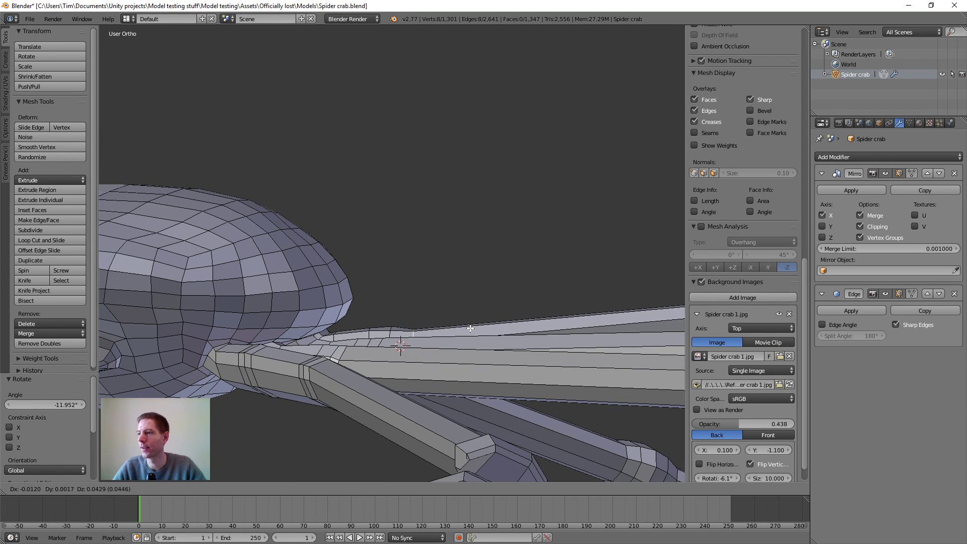
middle_click_drag(441, 250, 446, 356)
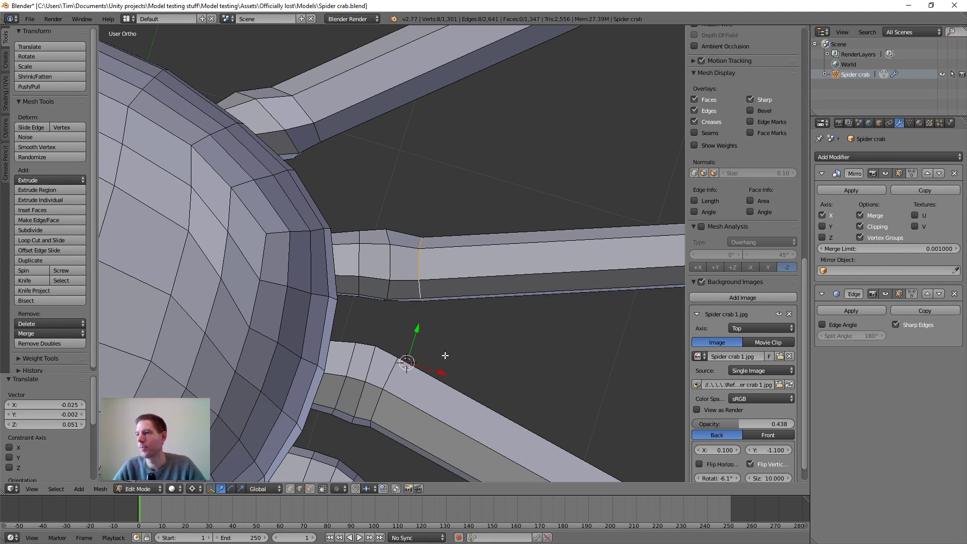
key("g")
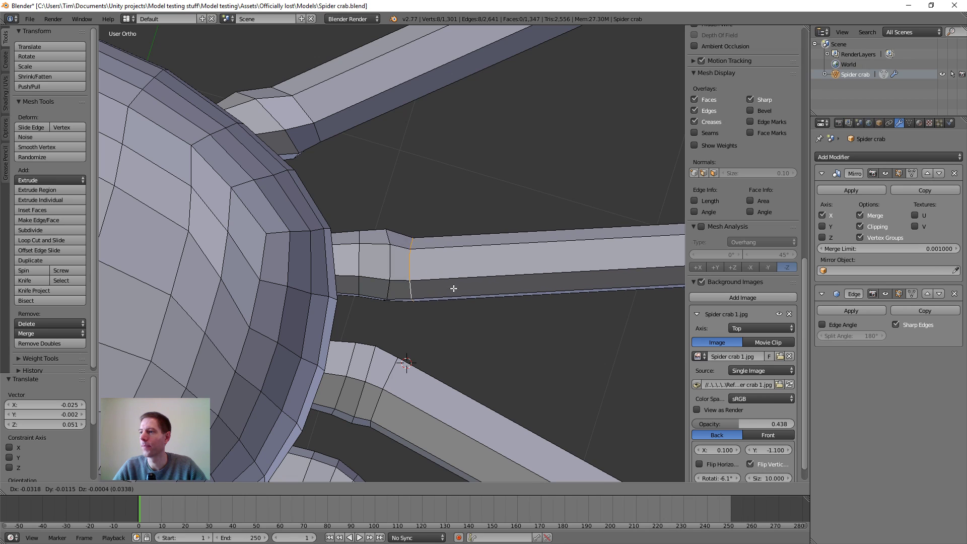
left_click(453, 287)
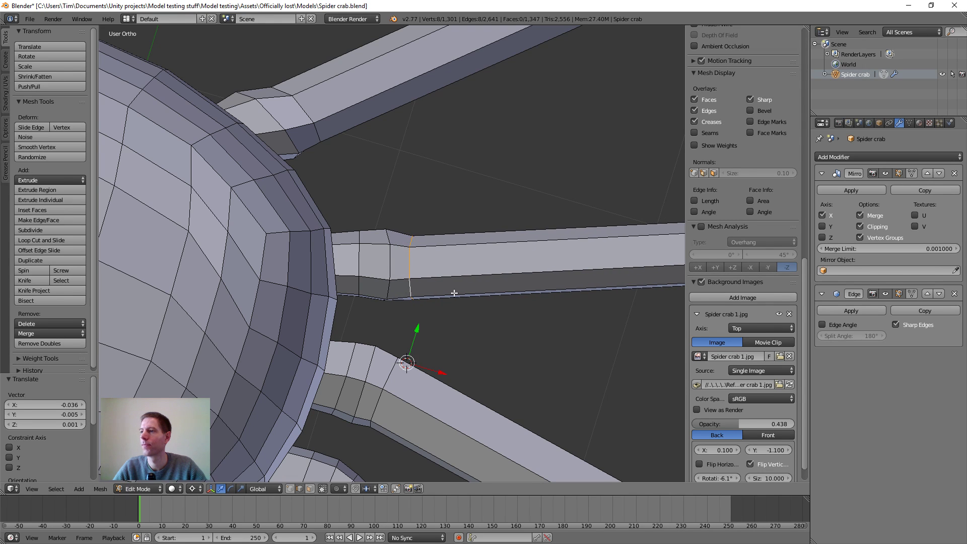
- Rotate the neighbouring inner edge loop at the third walking leg's base joint 11.442° around its own centre
middle_click_drag(453, 287, 402, 349)
scroll(257, 281, "down", 4)
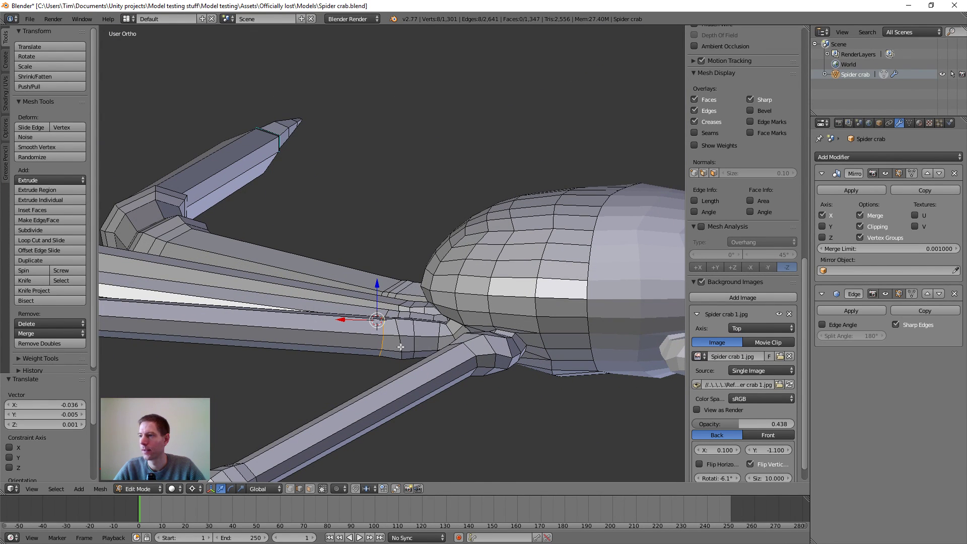
scroll(401, 347, "up", 3)
middle_click_drag(431, 393, 431, 385)
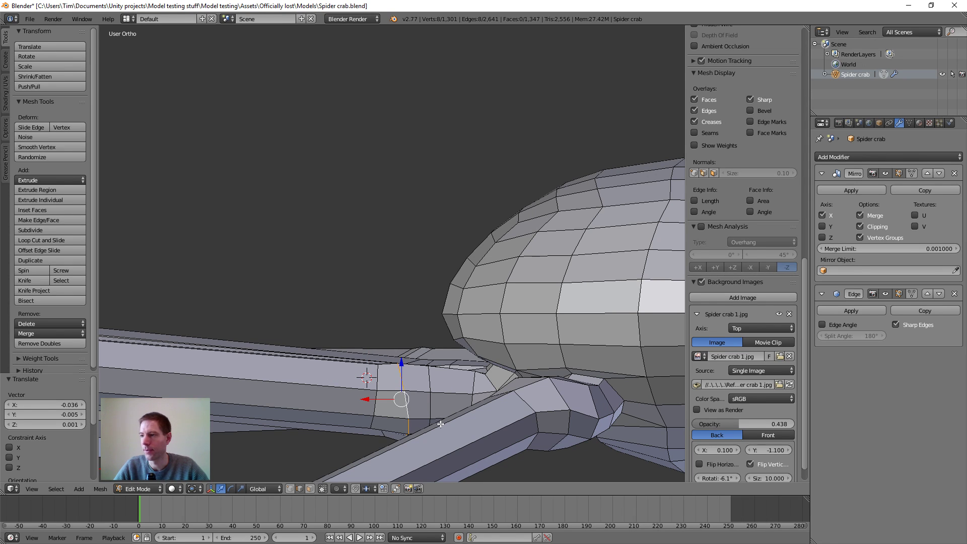
middle_click_drag(441, 425, 482, 386)
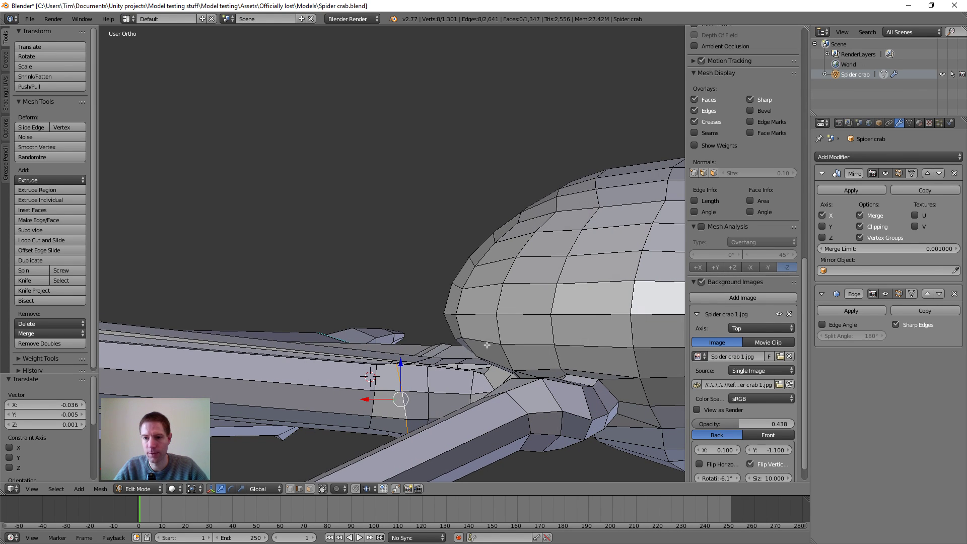
key("r")
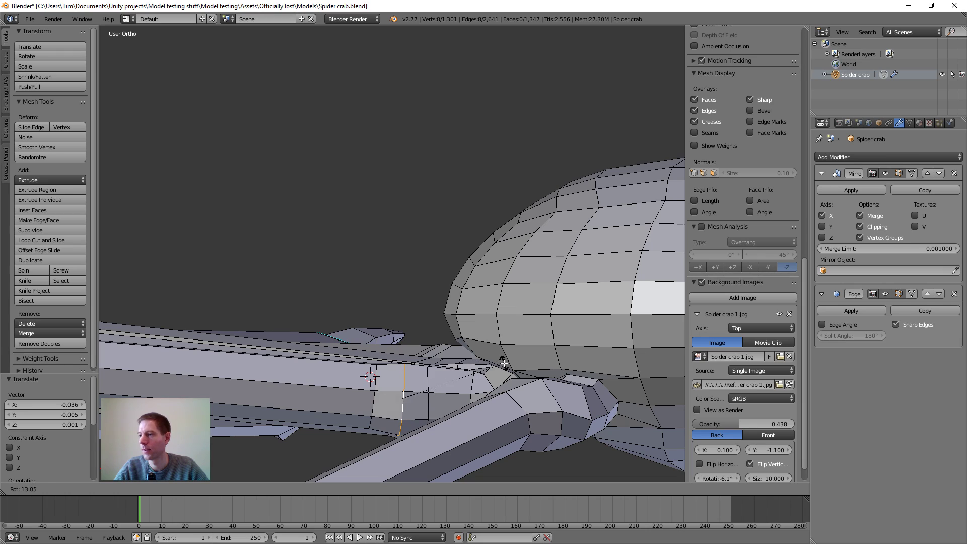
left_click(502, 360)
mouse_move(502, 361)
middle_mouse_down()
mouse_move(395, 419)
mouse_move(460, 469)
mouse_move(441, 339)
mouse_move(425, 327)
mouse_move(357, 324)
mouse_move(468, 335)
mouse_move(410, 341)
mouse_move(441, 394)
mouse_move(430, 368)
middle_mouse_up()
scroll(444, 330, "down", 5)
scroll(357, 324, "up", 5)
scroll(467, 333, "down", 3)
scroll(429, 337, "down", 2)
scroll(410, 341, "up", 2)
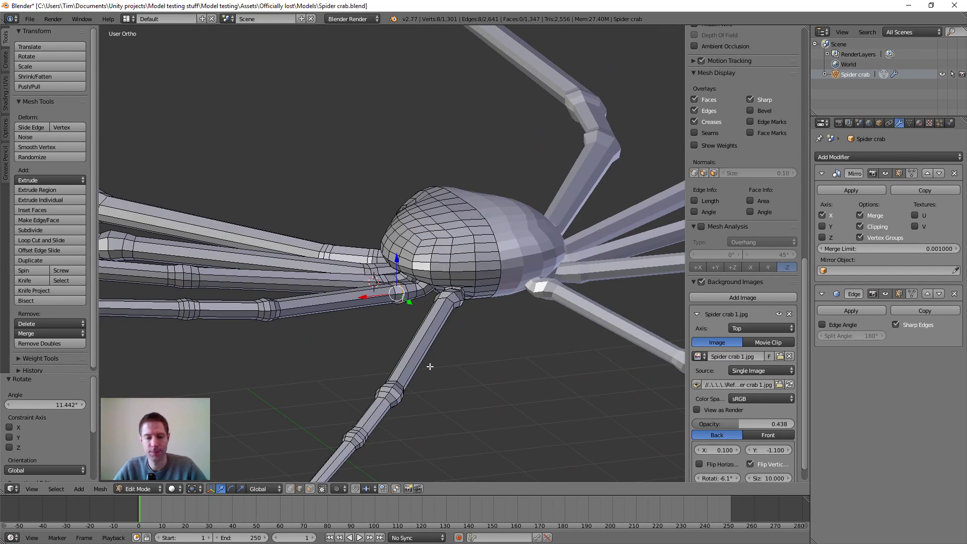
- Circle-select the faces of the fourth walking leg from tip to base in wireframe, and return to solid display
key("z")
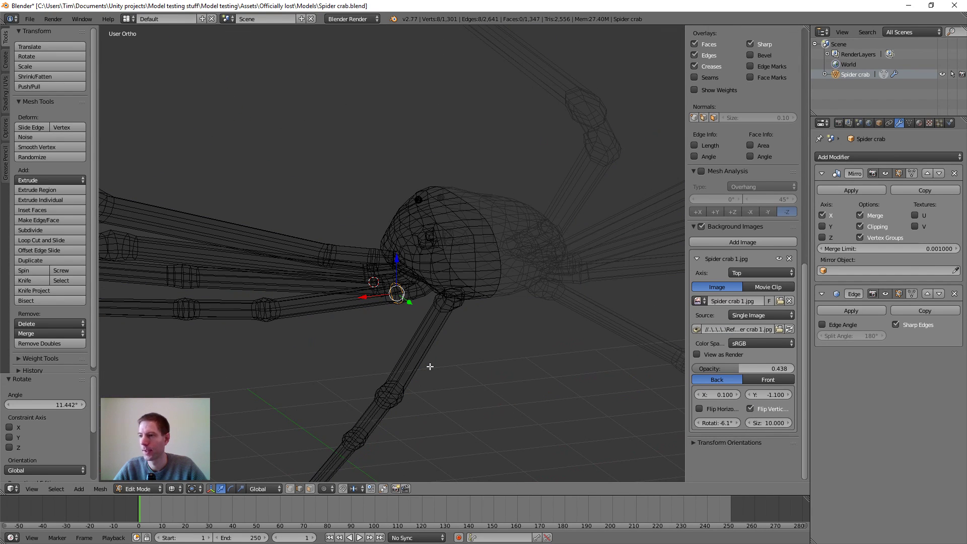
left_click(313, 488)
scroll(393, 358, "down", 4)
middle_click_drag(395, 356, 394, 382)
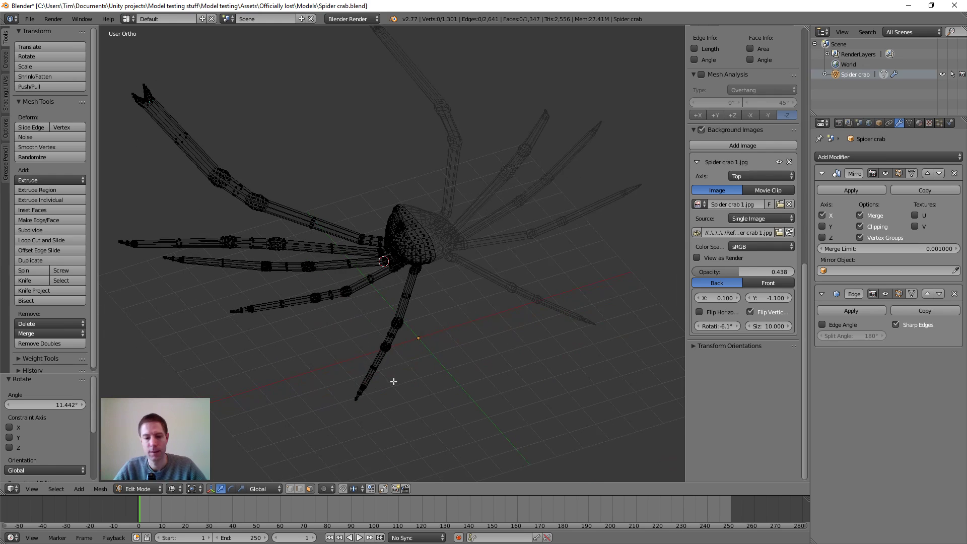
scroll(372, 388, "down", 2)
left_click_drag(352, 391, 410, 315)
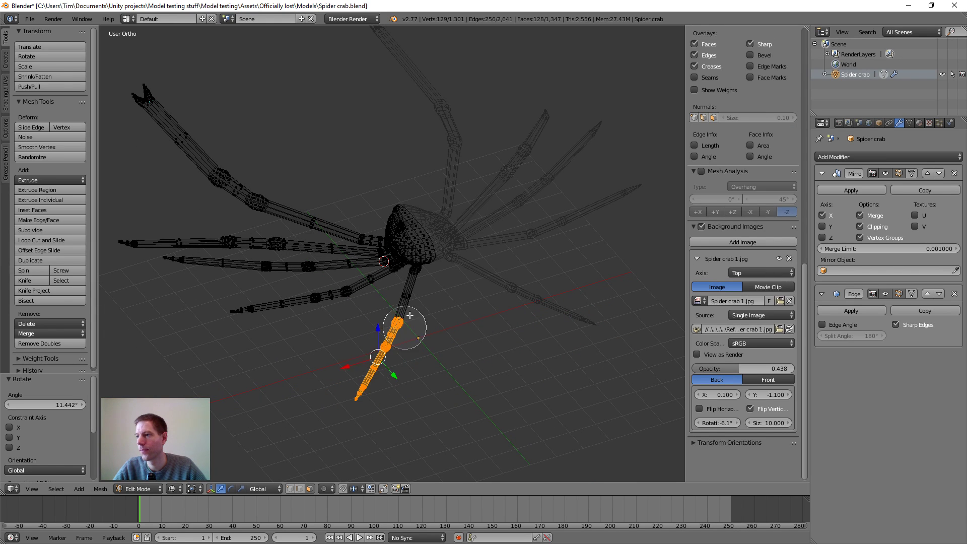
scroll(422, 331, "up", 3)
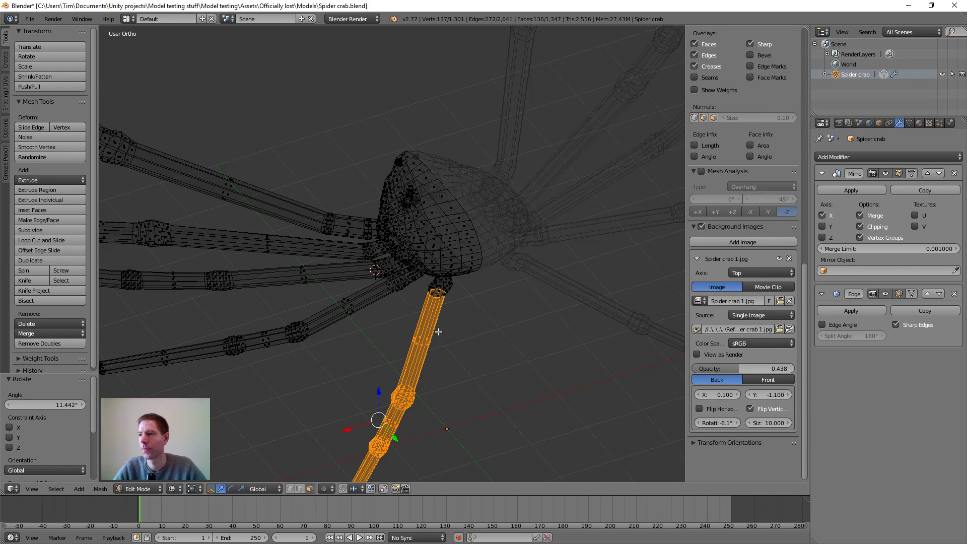
key("z")
mouse_move(456, 333)
middle_mouse_down()
mouse_move(425, 291)
mouse_move(418, 302)
middle_mouse_up()
scroll(413, 316, "up", 2)
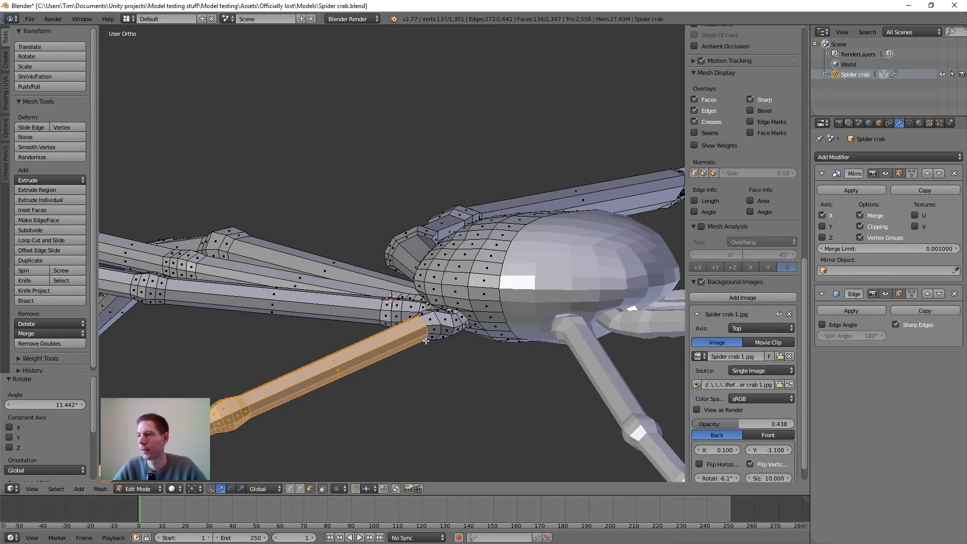
mouse_move(426, 341)
middle_mouse_down()
mouse_move(412, 373)
mouse_move(408, 359)
mouse_move(403, 390)
mouse_move(433, 403)
mouse_move(423, 393)
mouse_move(428, 360)
middle_mouse_up()
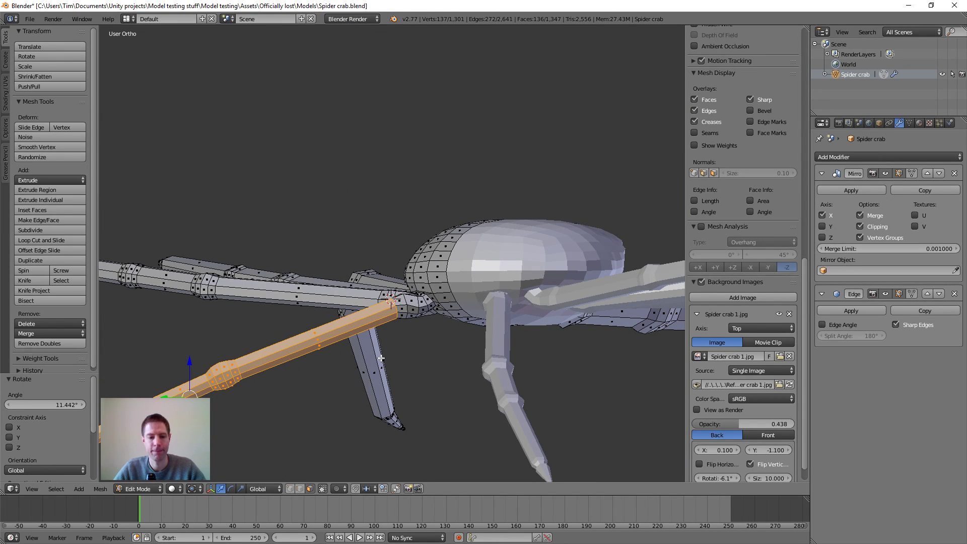
- Rotate the fourth walking leg 14.555° around the 3D cursor at its base and compare it with the Spider crab 2.jpg reference photo
key("r")
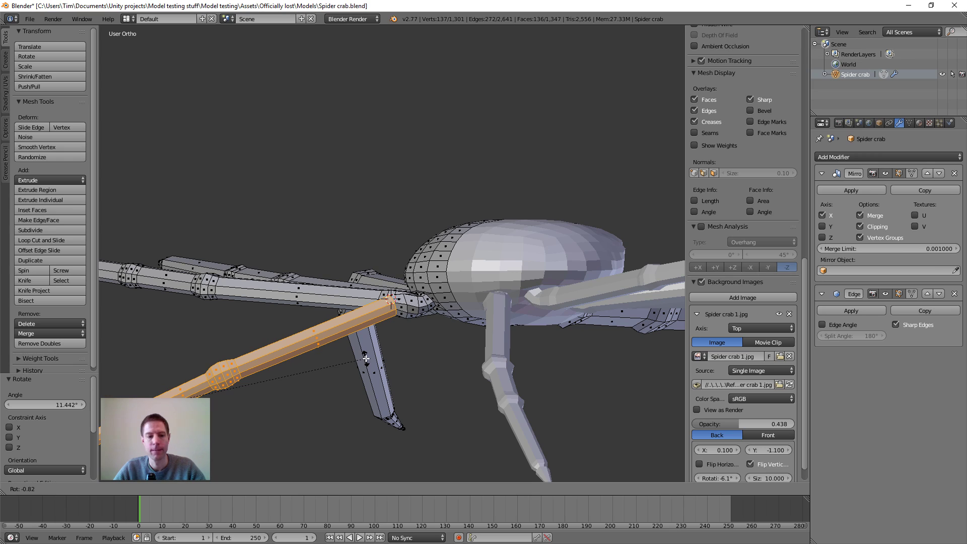
right_click(365, 358)
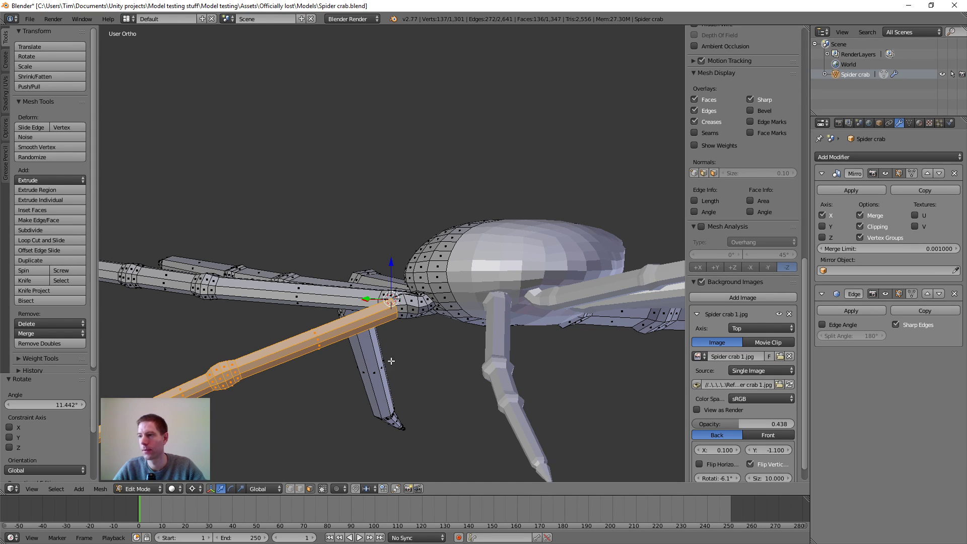
key("r")
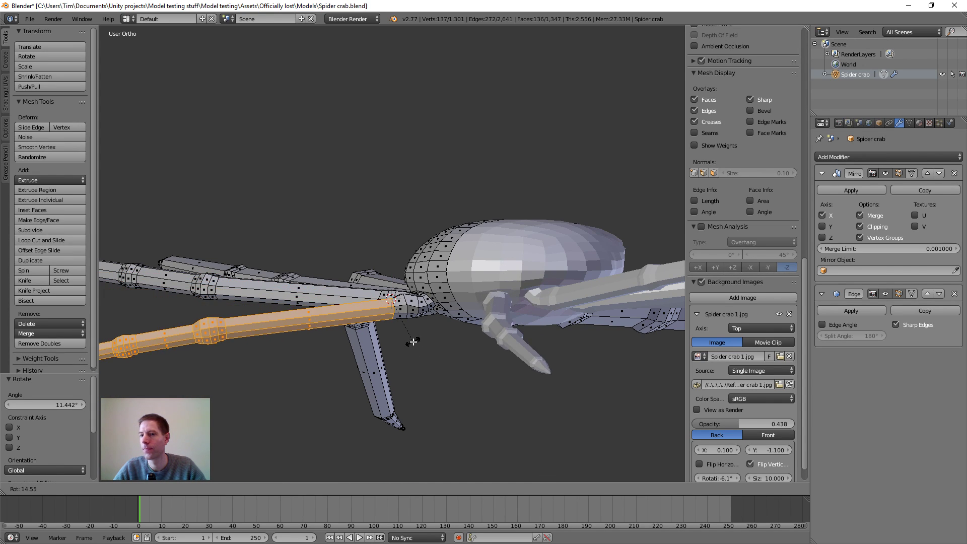
left_click(414, 342)
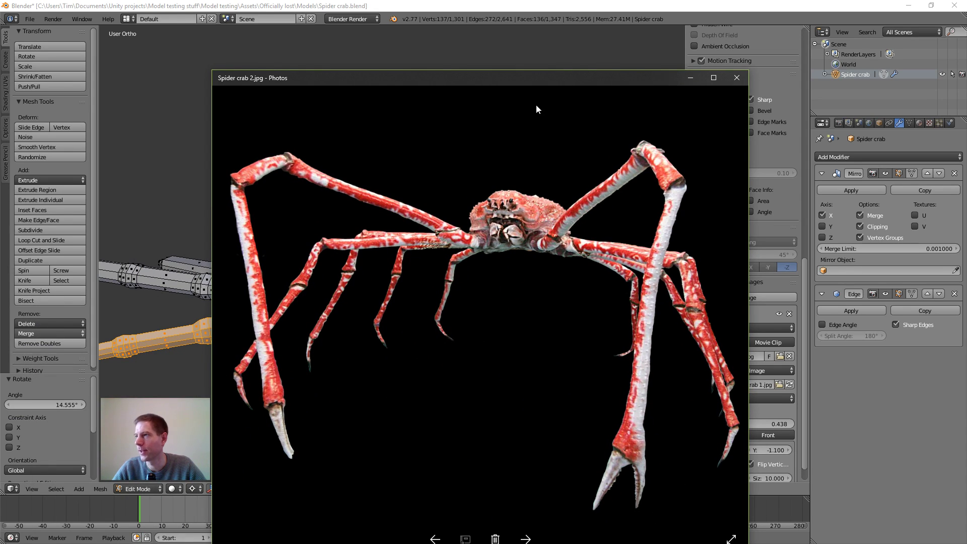
left_click_drag(531, 78, 0, 297)
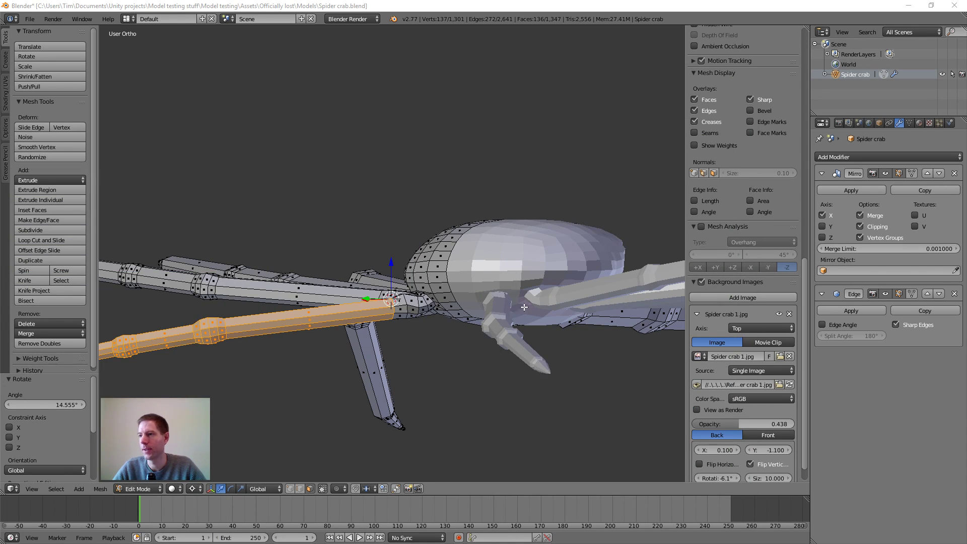
- Shift the fourth walking leg by -0.055 along X, 0.005 along Y and 0.006 along Z at its base joint
middle_click_drag(525, 307, 493, 420)
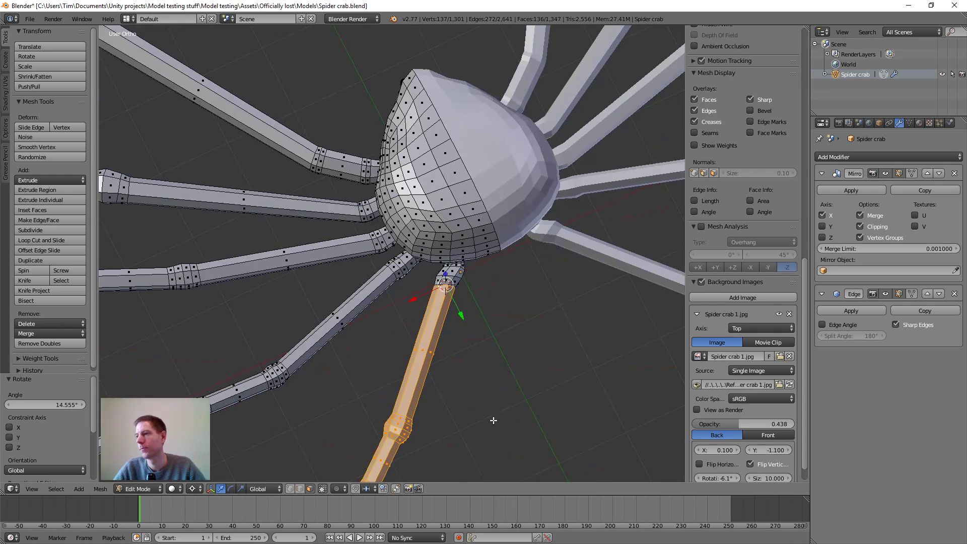
scroll(491, 321, "up", 2)
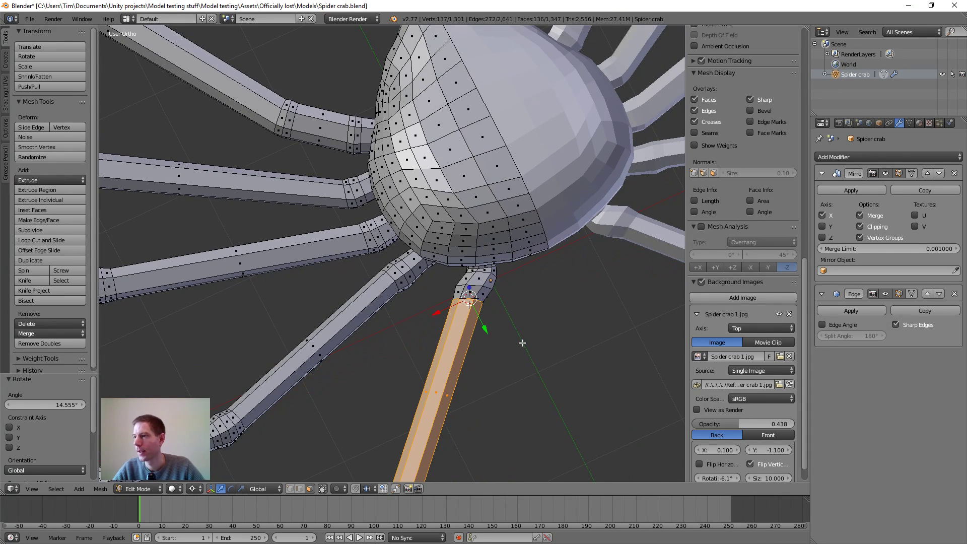
scroll(537, 337, "up", 4)
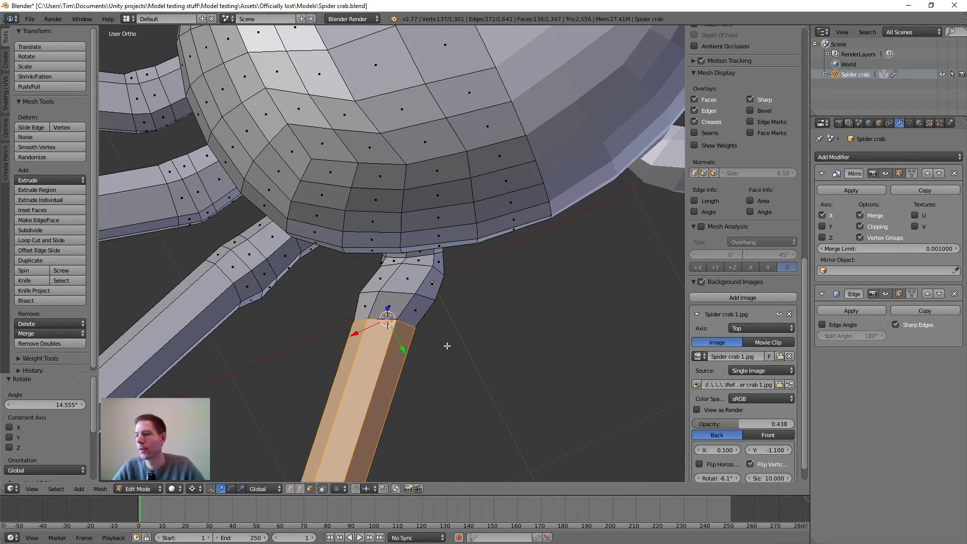
key("g")
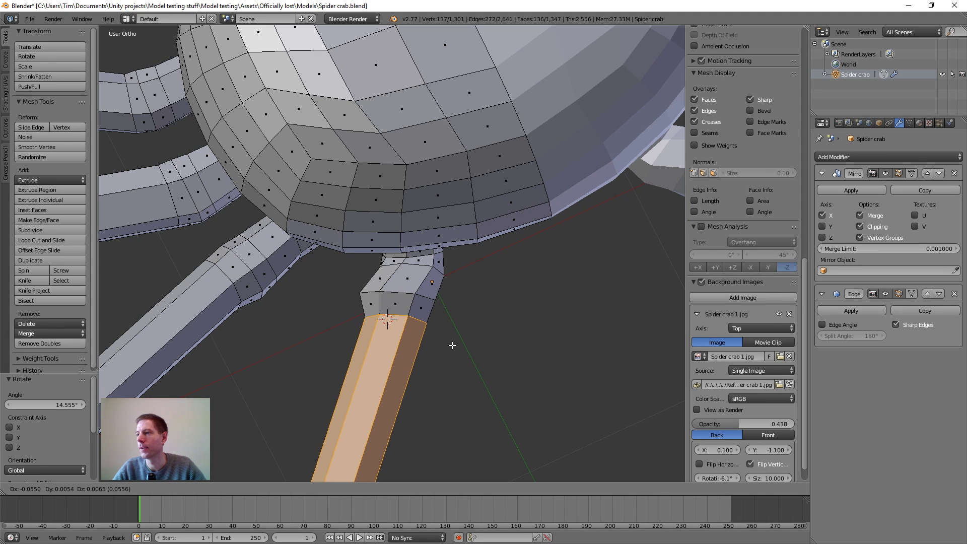
left_click(452, 345)
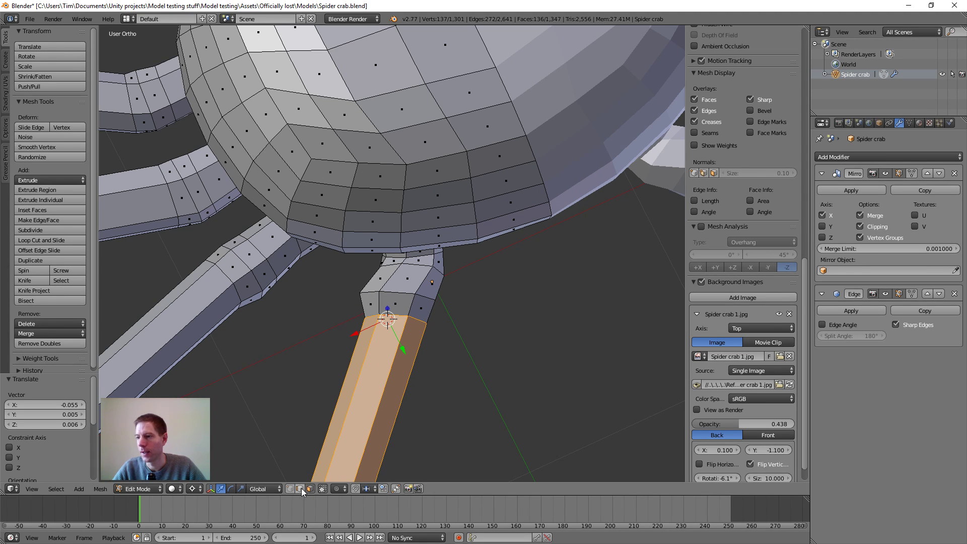
- Select the middle edge loop of the fourth leg's base joint, move it -0.034, 0.002, 0.004 in X, Y, Z, and rotate it 4.612°
right_click(400, 296, "alt")
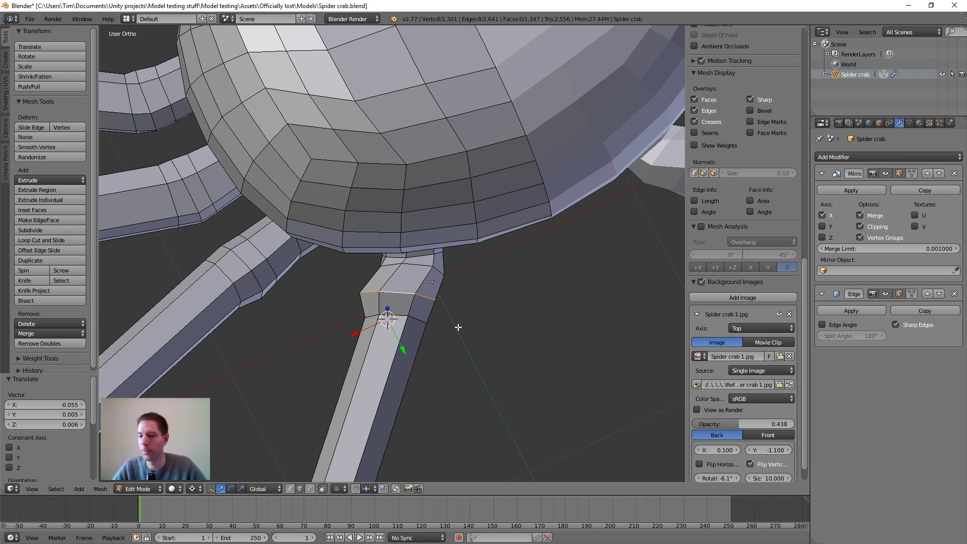
key("g")
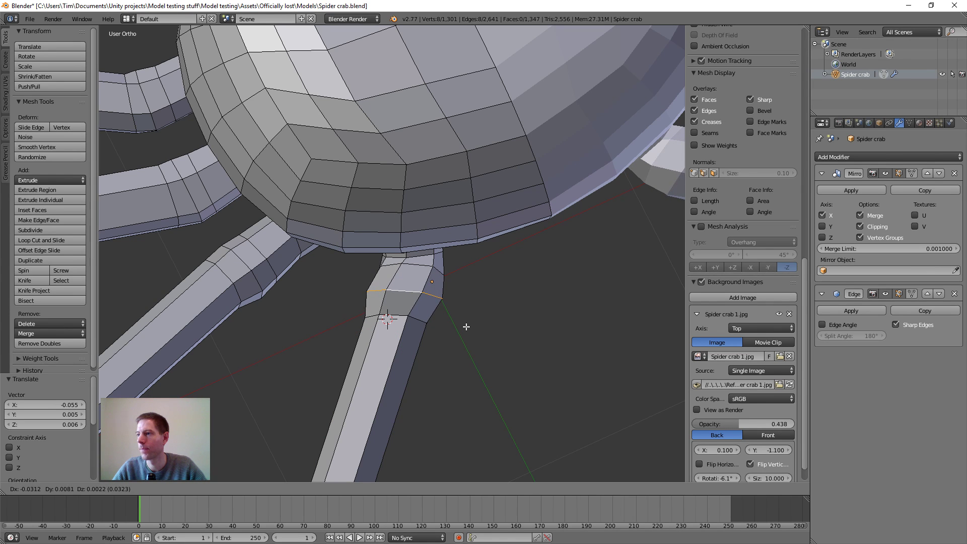
left_click(467, 327)
middle_click_drag(466, 327, 396, 325)
scroll(395, 358, "up", 5)
middle_click_drag(391, 431, 486, 404)
scroll(486, 388, "up", 3)
scroll(488, 410, "up", 2)
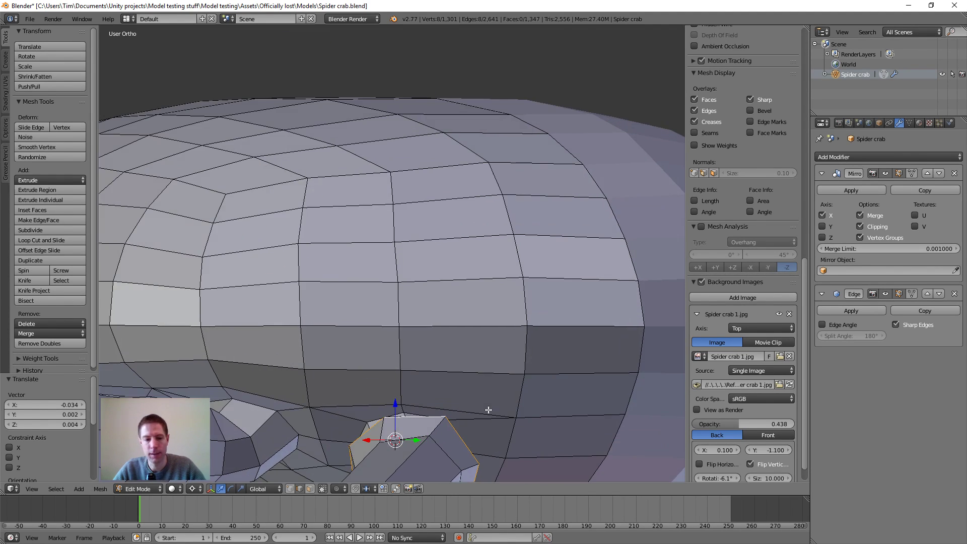
key("r")
left_click(494, 418)
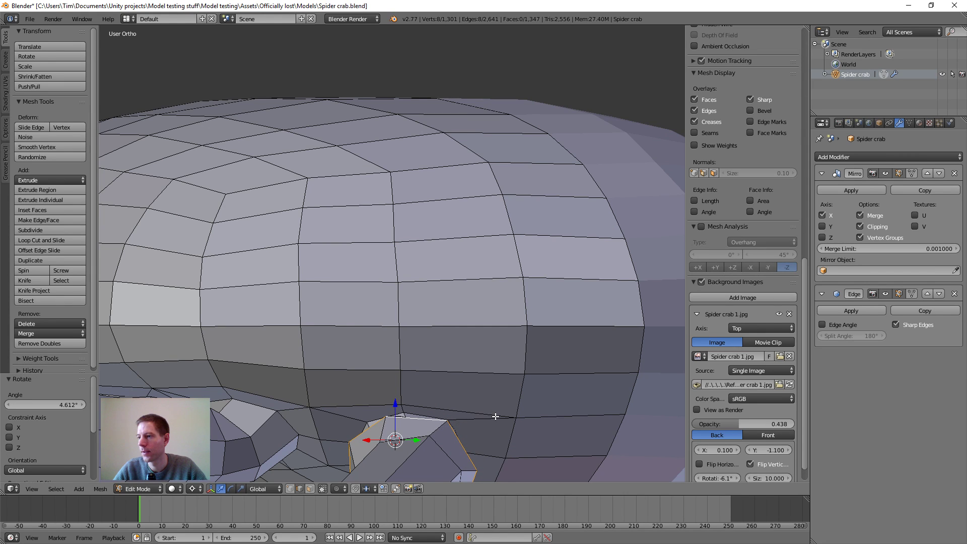
- Rotate the outer edge loop of the fourth leg's base joint 3.144° about the 3D cursor, and another 6.547° around its own centre
scroll(500, 415, "down", 3)
middle_click_drag(498, 411, 484, 393, "shift")
scroll(512, 359, "up", 1)
scroll(512, 358, "up", 2)
scroll(441, 382, "up", 1)
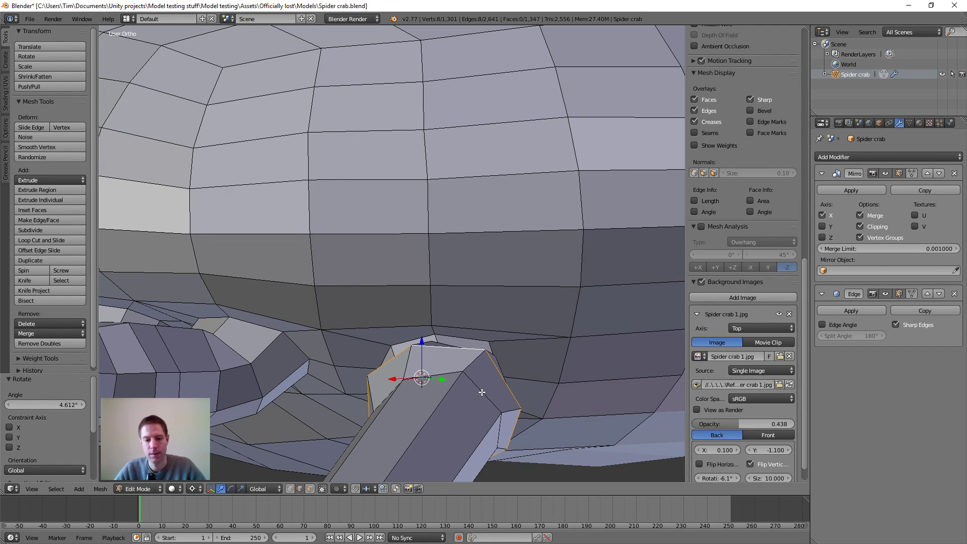
key("r")
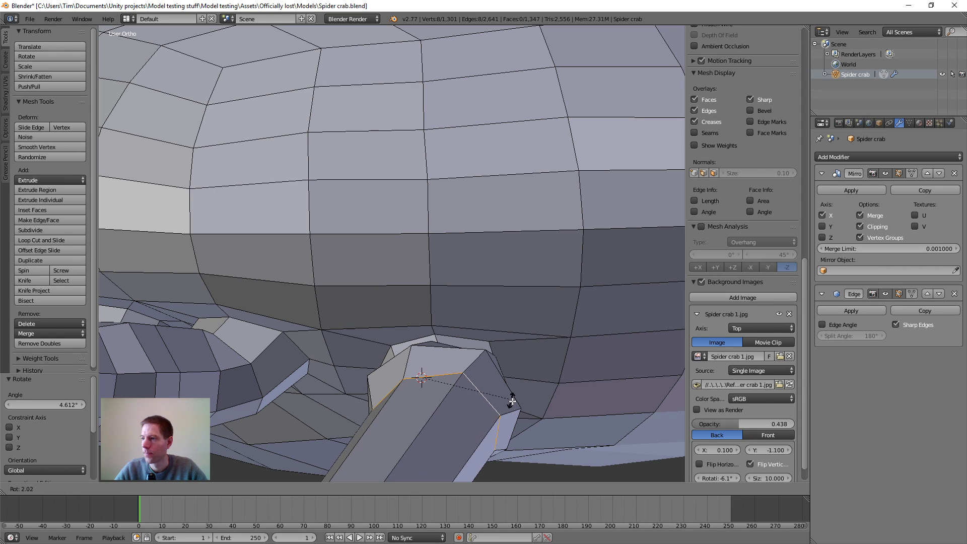
left_click(513, 401)
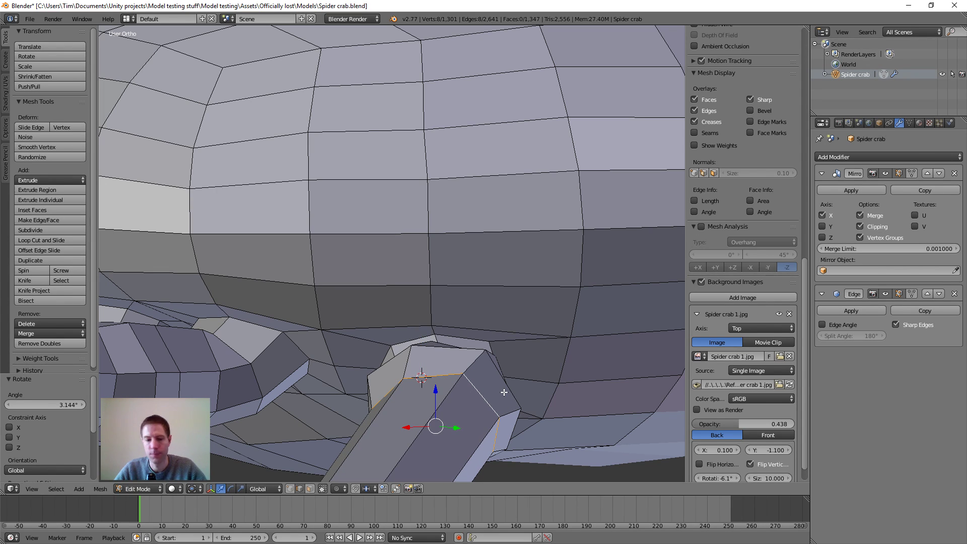
key("r")
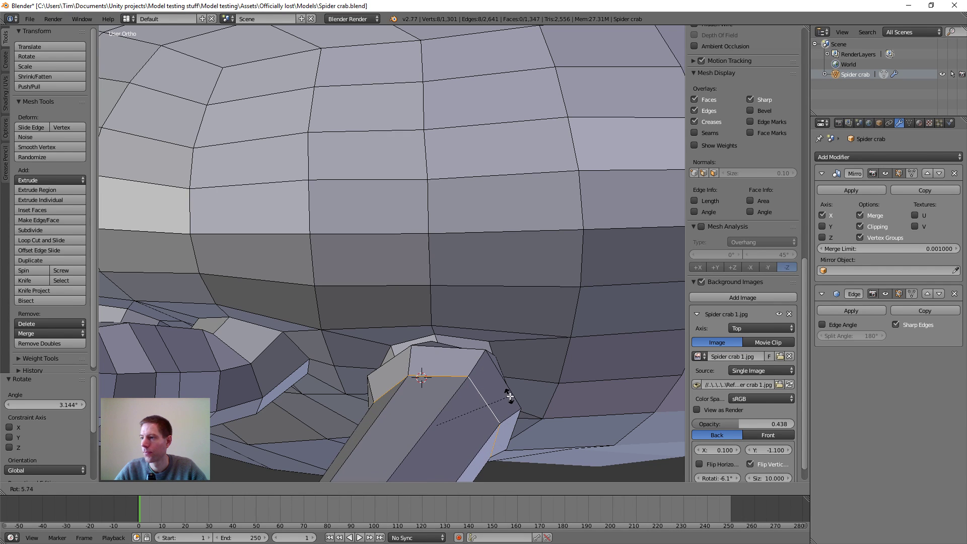
left_click(510, 398)
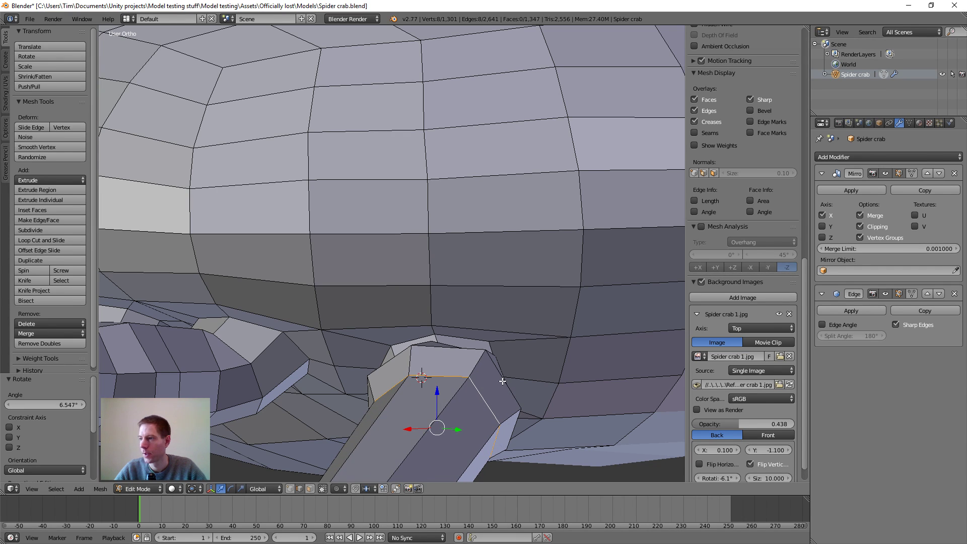
- Rotate the middle edge loop of the fourth leg's base joint around its own centre, including -7.034° from another angle, and nudge it into line
right_click(513, 385, "alt")
key("r")
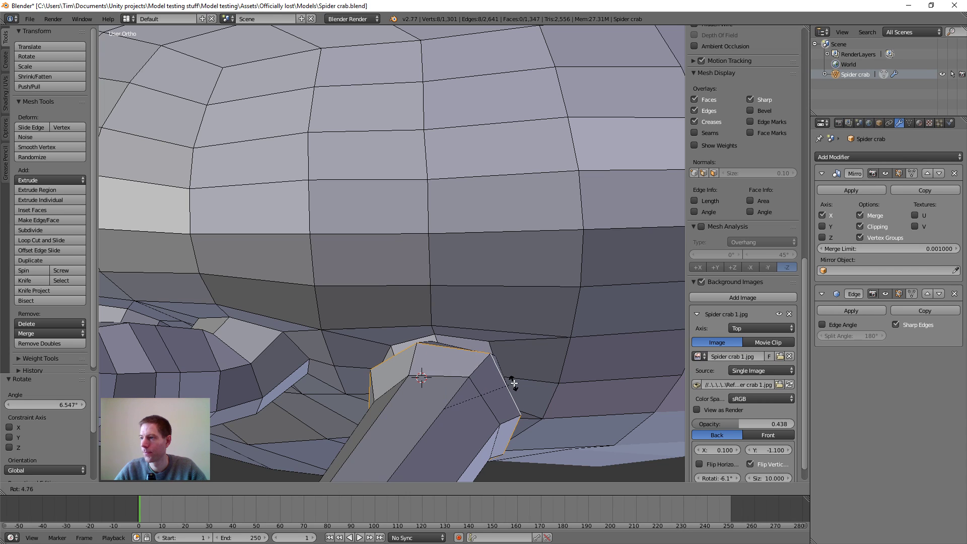
left_click(512, 383)
middle_click_drag(512, 383, 431, 331)
key("r")
left_click(545, 393)
key("g")
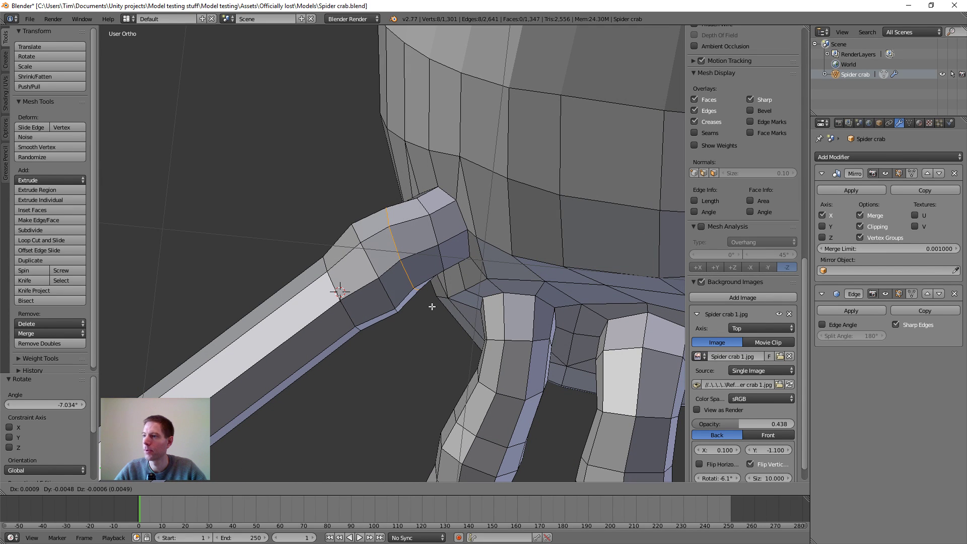
left_click(435, 305)
middle_click_drag(435, 305, 406, 366)
key("r")
left_click(525, 289)
- Move two top edges of the fourth leg's base joint near the body, by 0.014, 0.028, 0.006 and by -0.004, 0.014, -0.010 in X, Y, Z
key("g")
left_click(414, 342)
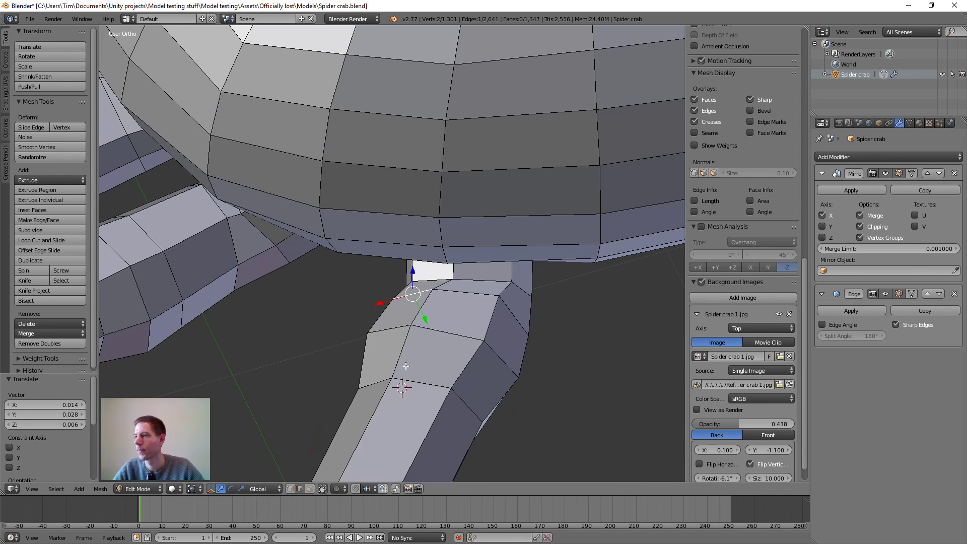
key("g")
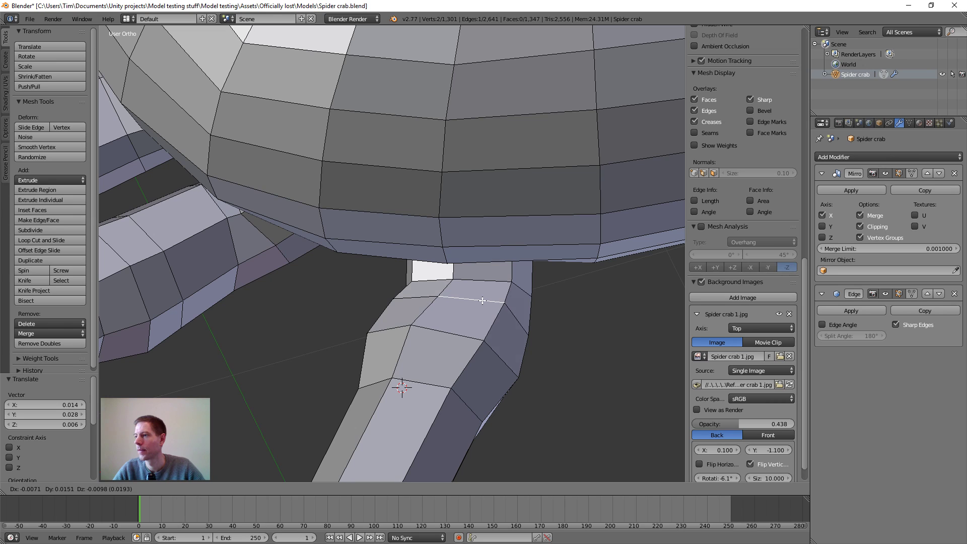
left_click(477, 302)
- Shift two-edge strips on the fourth leg's base joint by 0.002, 0.018, 0.0009724 and by 0.011, -0.001, 0.005 in X, Y, Z
middle_click_drag(477, 303, 367, 356)
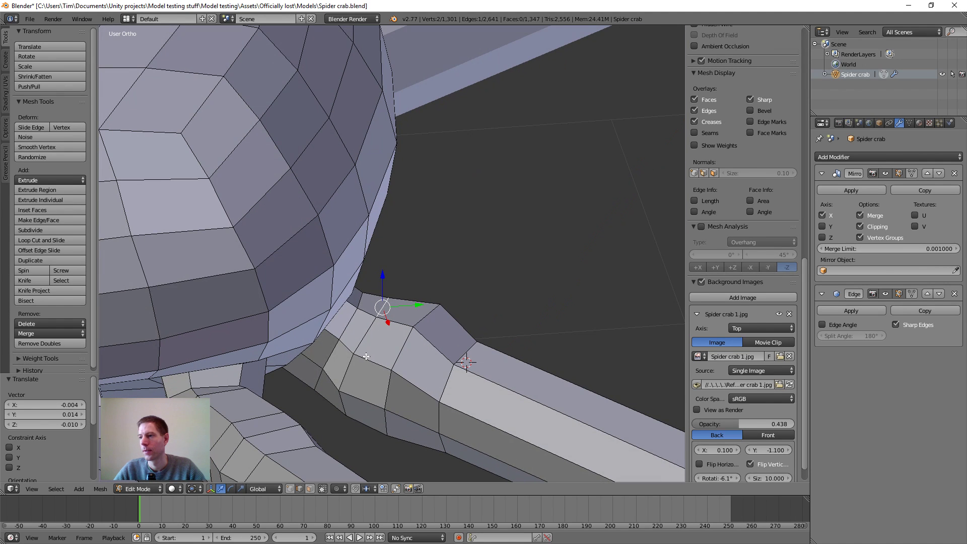
key("g")
left_click(418, 357)
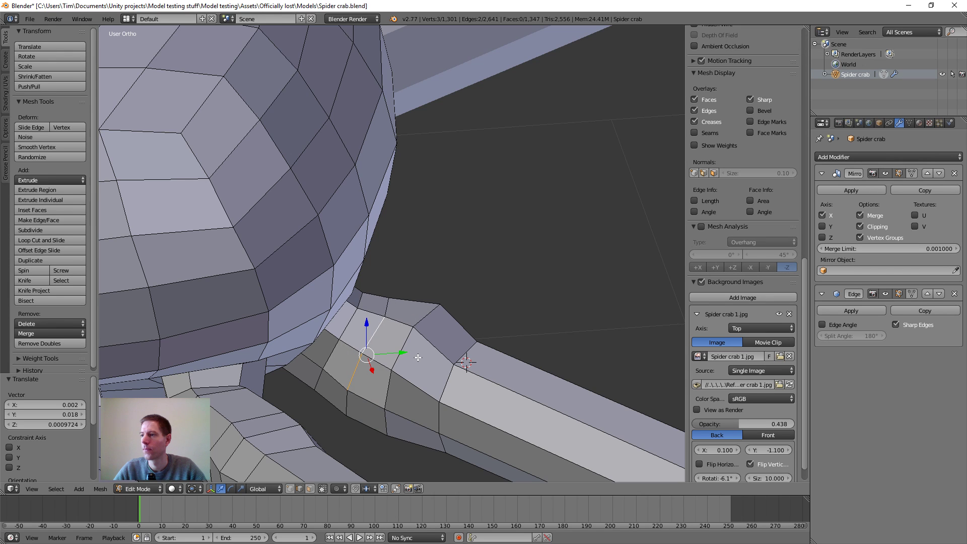
middle_click_drag(458, 348, 456, 404)
key("g")
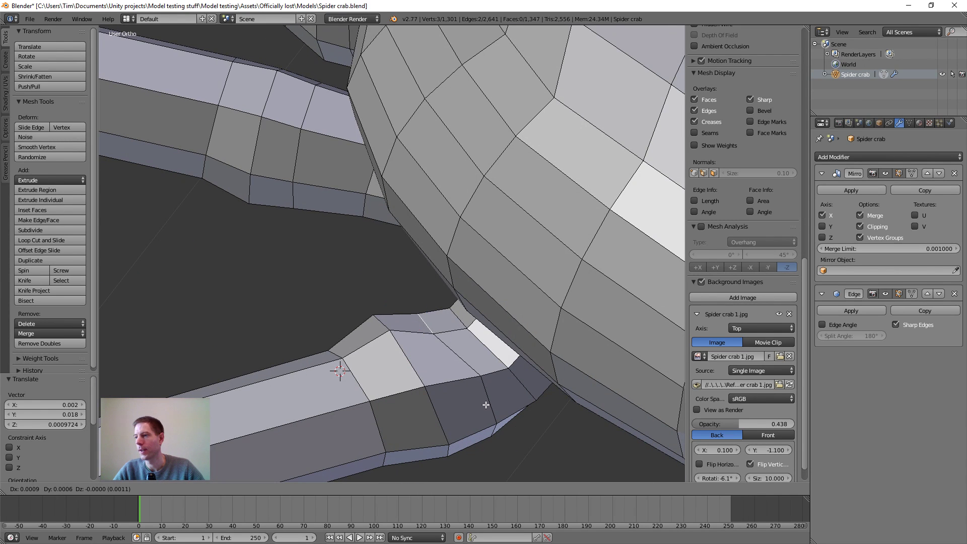
left_click(487, 404)
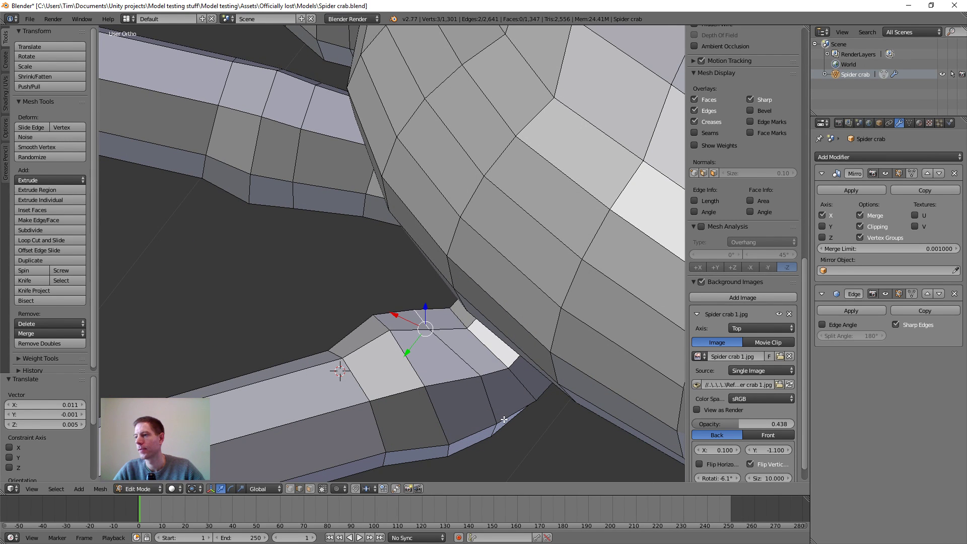
- Select a single side vertex of the fourth leg's base joint and move it 0.018 along X, 0.020 along Y and 0.0008357 along Z
middle_click_drag(505, 421, 470, 415)
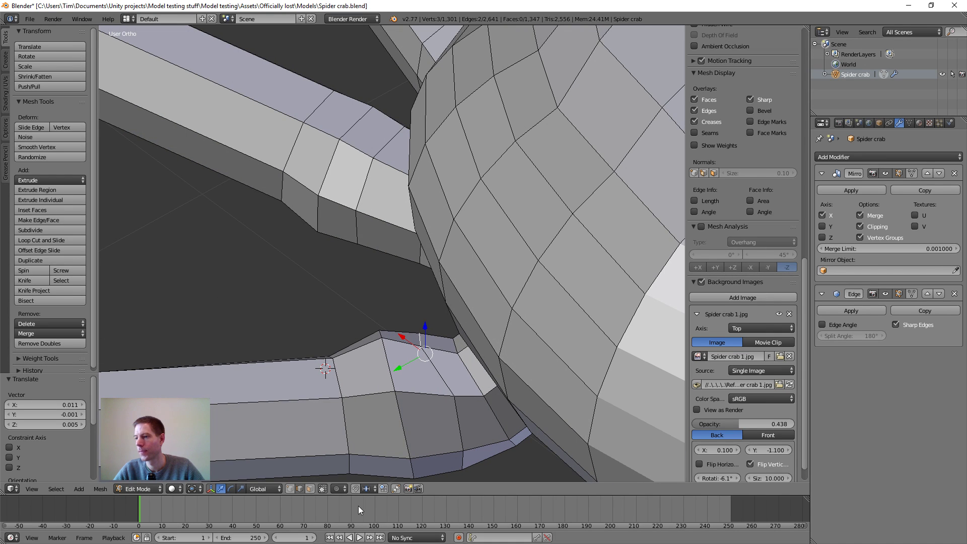
right_click(454, 397)
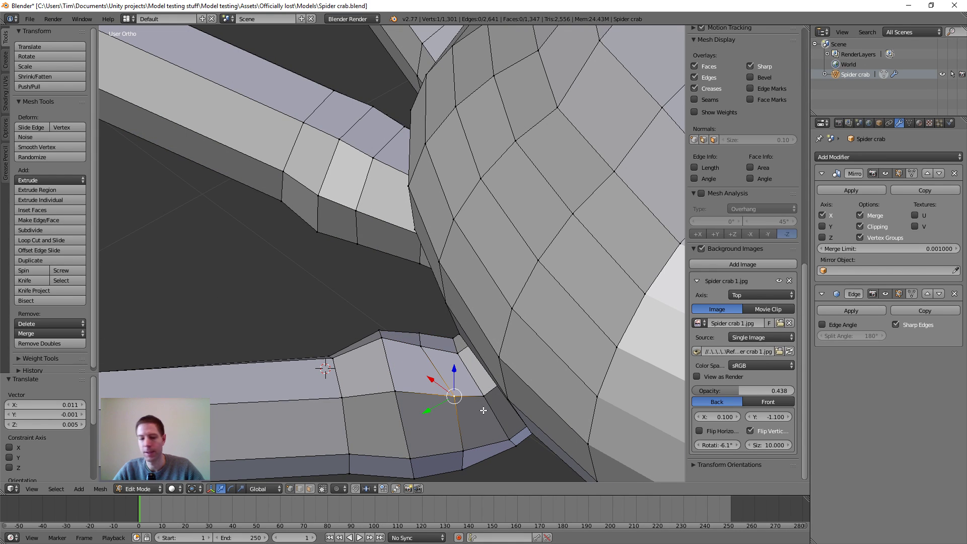
key("g")
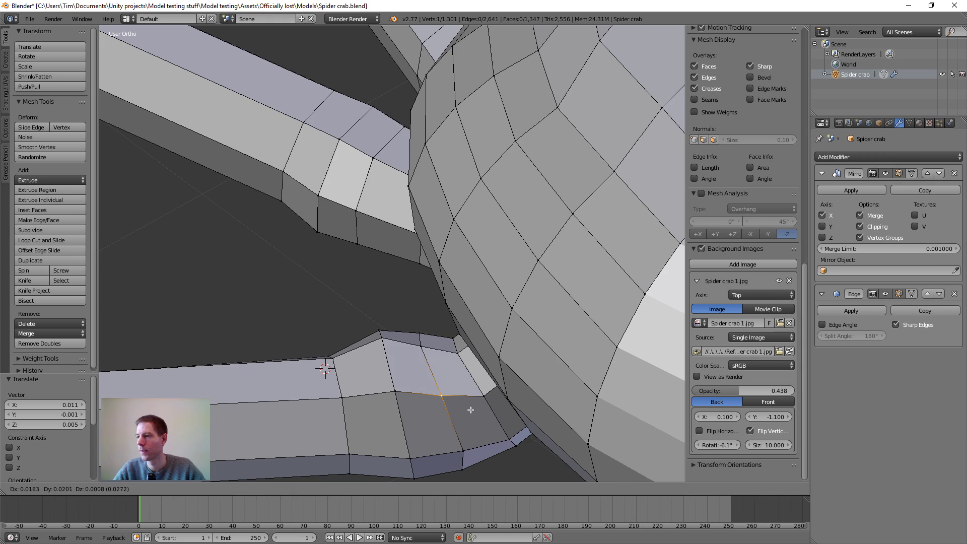
left_click(470, 410)
- Examine the fourth leg's base joint from below and the overall stance of the walking legs around the whole crab
middle_click_drag(545, 437, 489, 353)
middle_click_drag(561, 316, 474, 329)
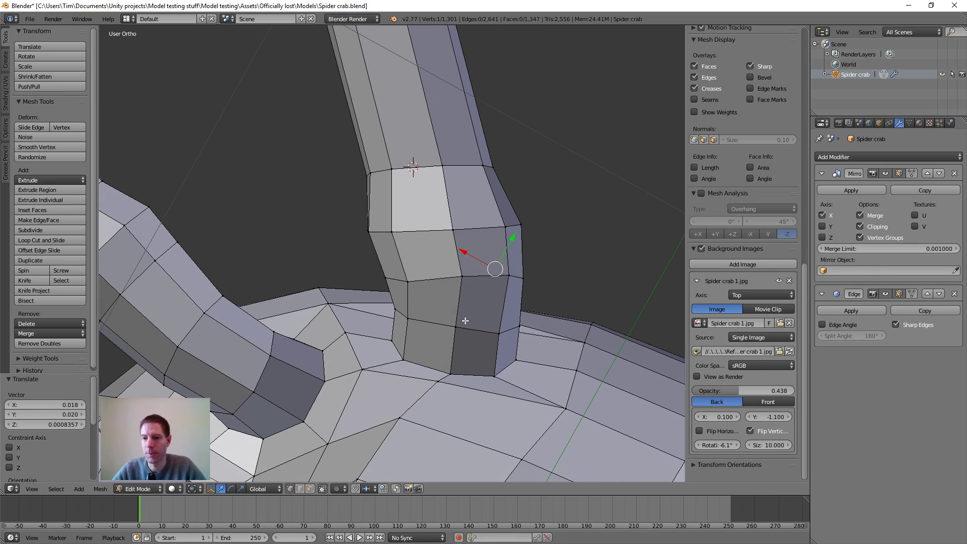
middle_click_drag(460, 295, 454, 321)
scroll(395, 327, "down", 6)
scroll(534, 307, "up", 4)
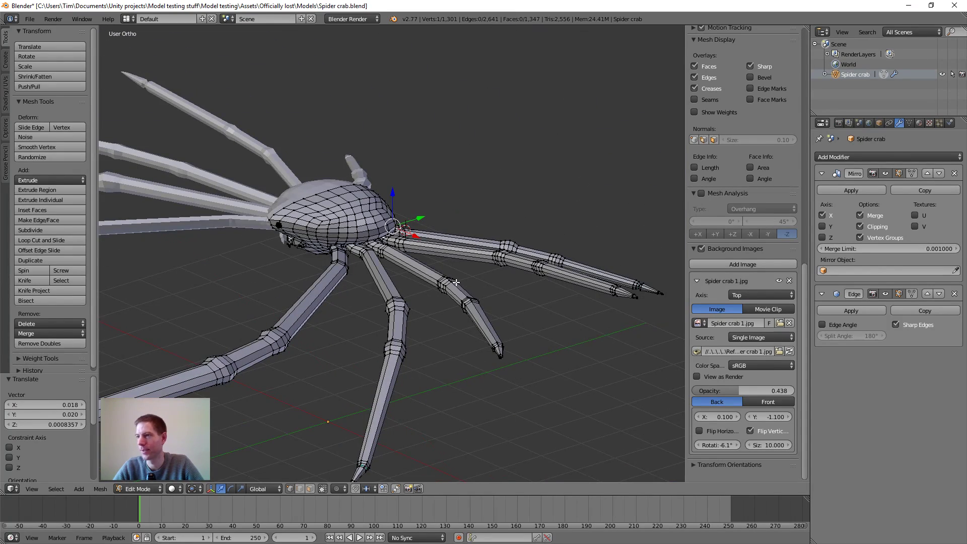
scroll(455, 282, "down", 2)
scroll(437, 279, "up", 4)
middle_click_drag(434, 277, 363, 288)
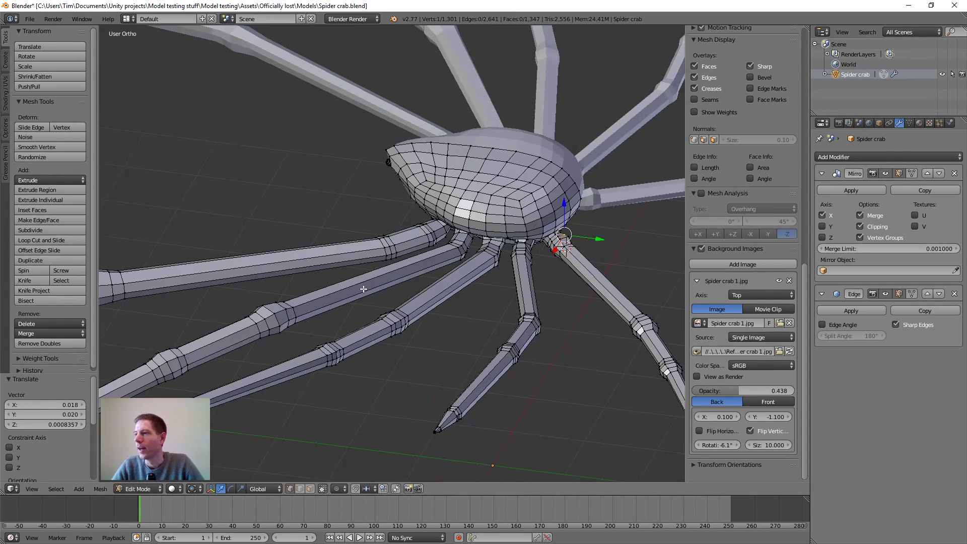